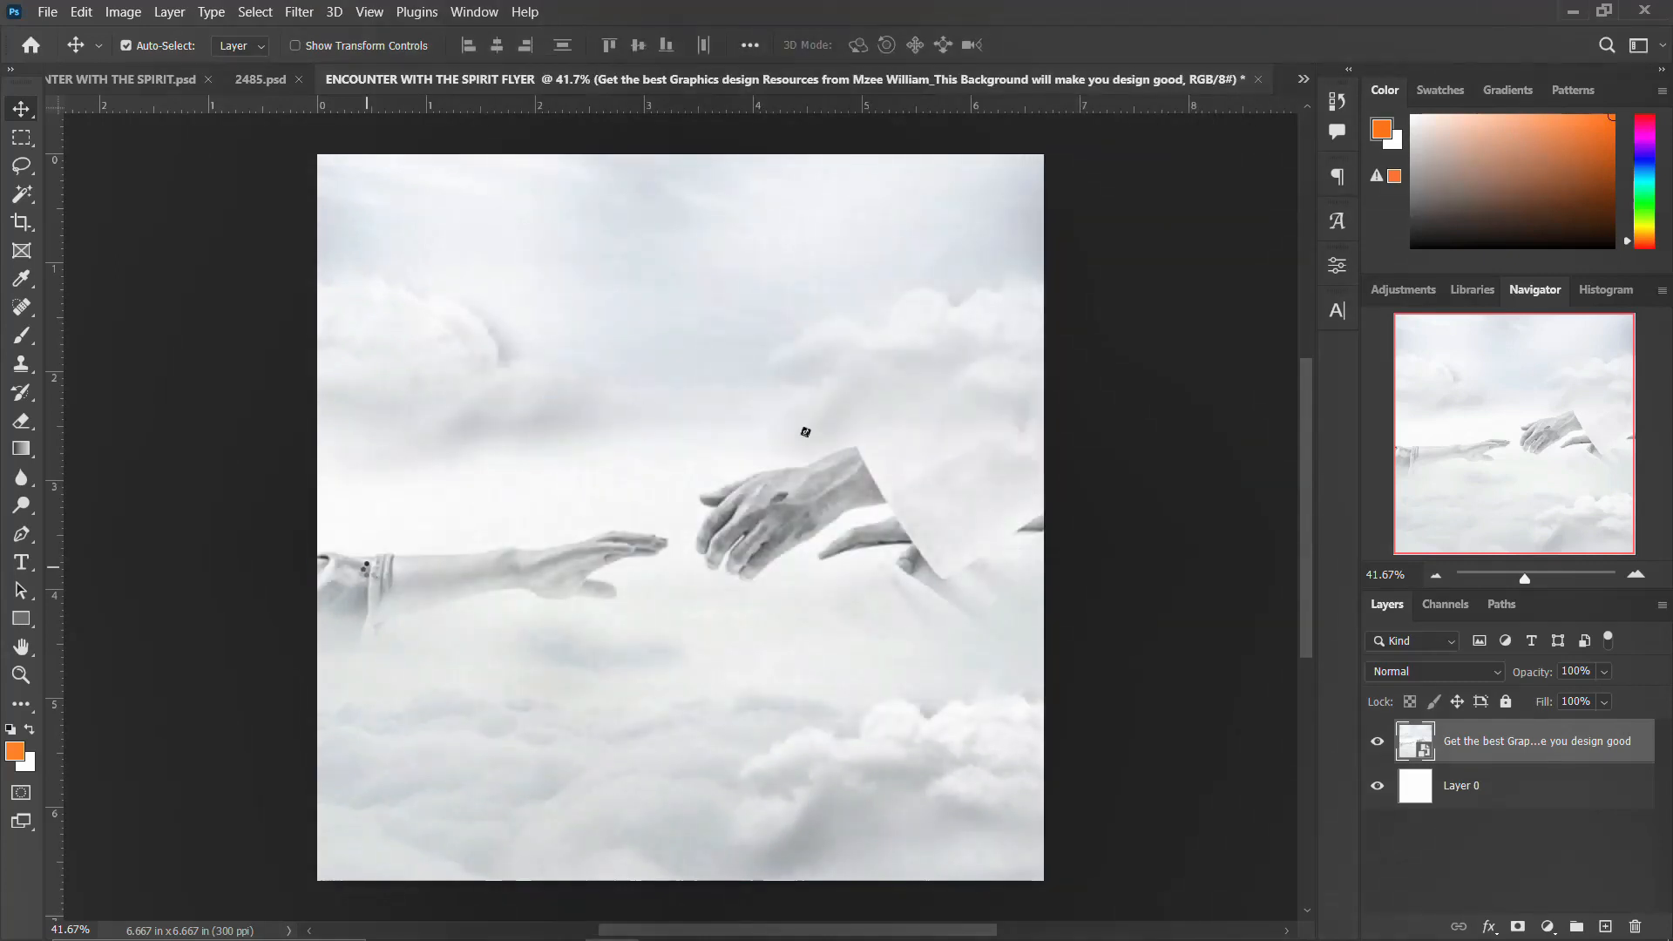
Step: Place the praying-man photo over the cloud artwork and scale it to 270.90% so it fills the canvas
{"action": "left_click_drag", "start_coordinate": [814, 685], "coordinate": [1125, 904]}
{"action": "left_click_drag", "start_coordinate": [858, 709], "coordinate": [861, 669]}
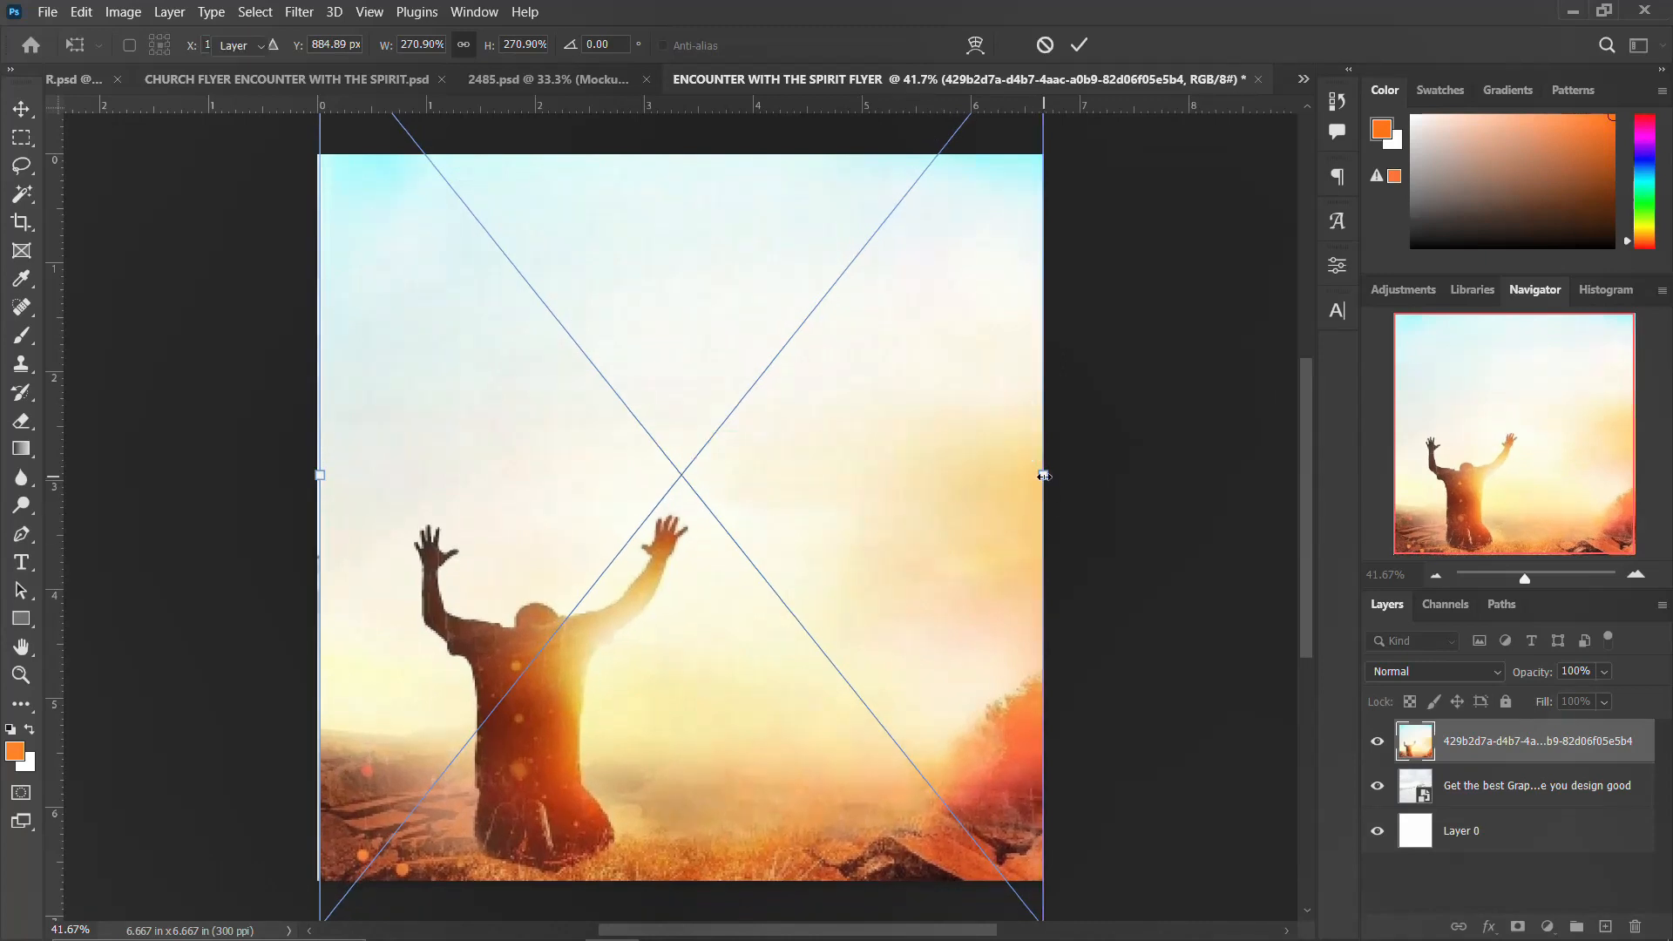
{"action": "key", "text": "Return"}
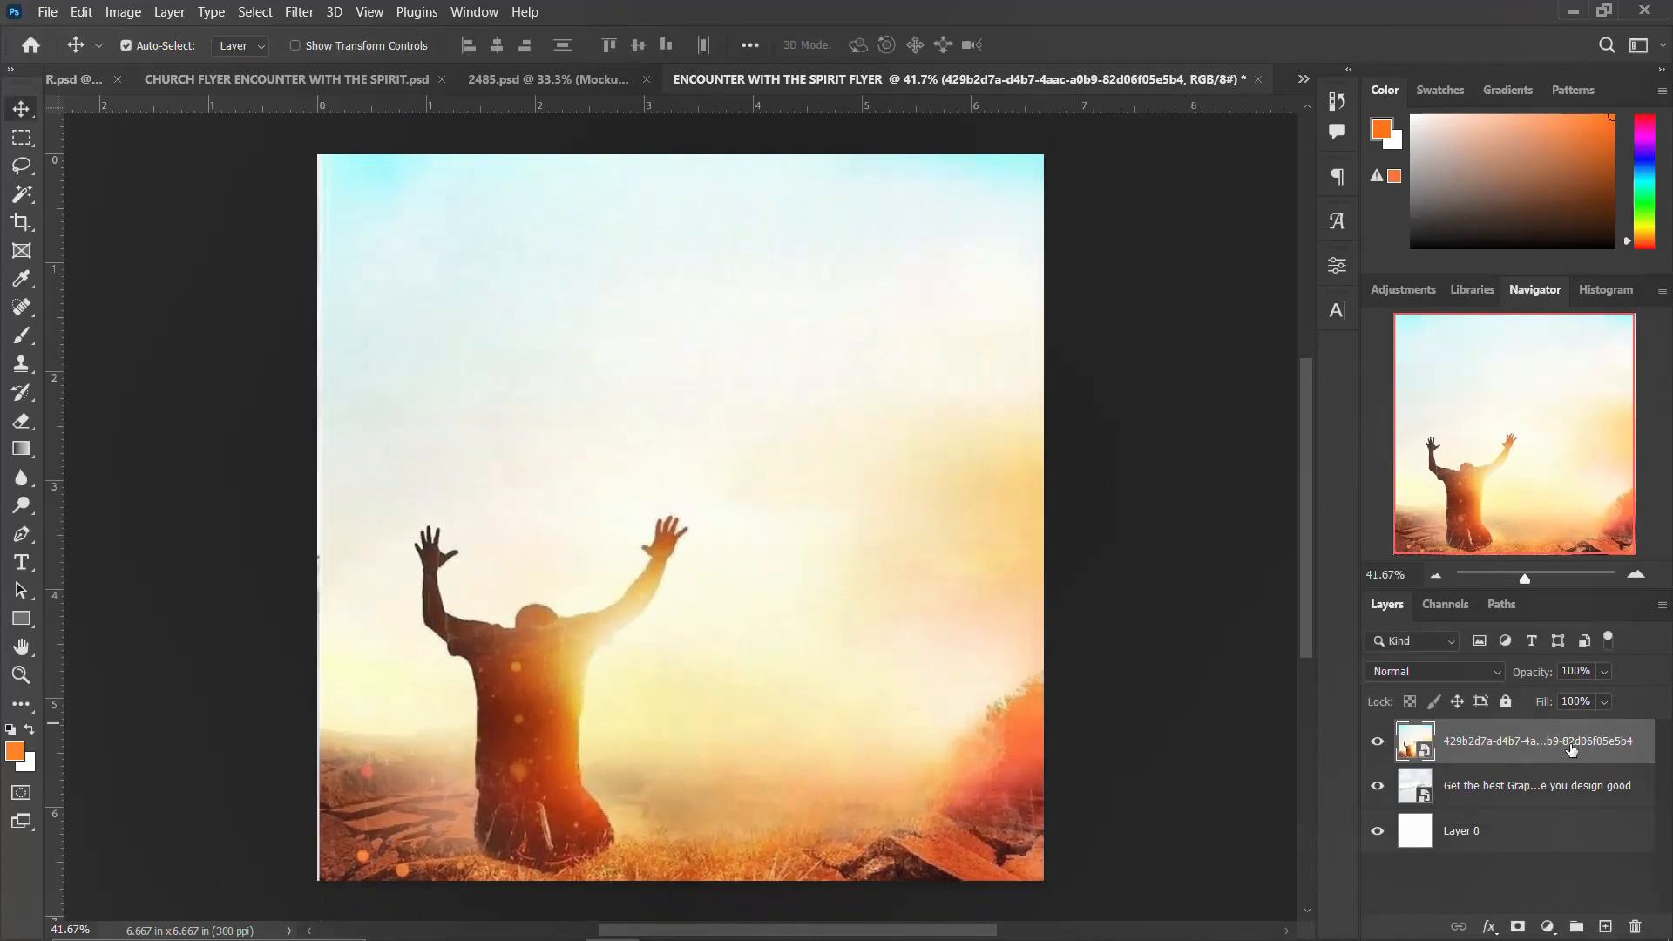
Step: Set the praying-man layer's blend mode to Darker Color and scale it slightly wider to 277.70%
{"action": "left_click", "coordinate": [1477, 680]}
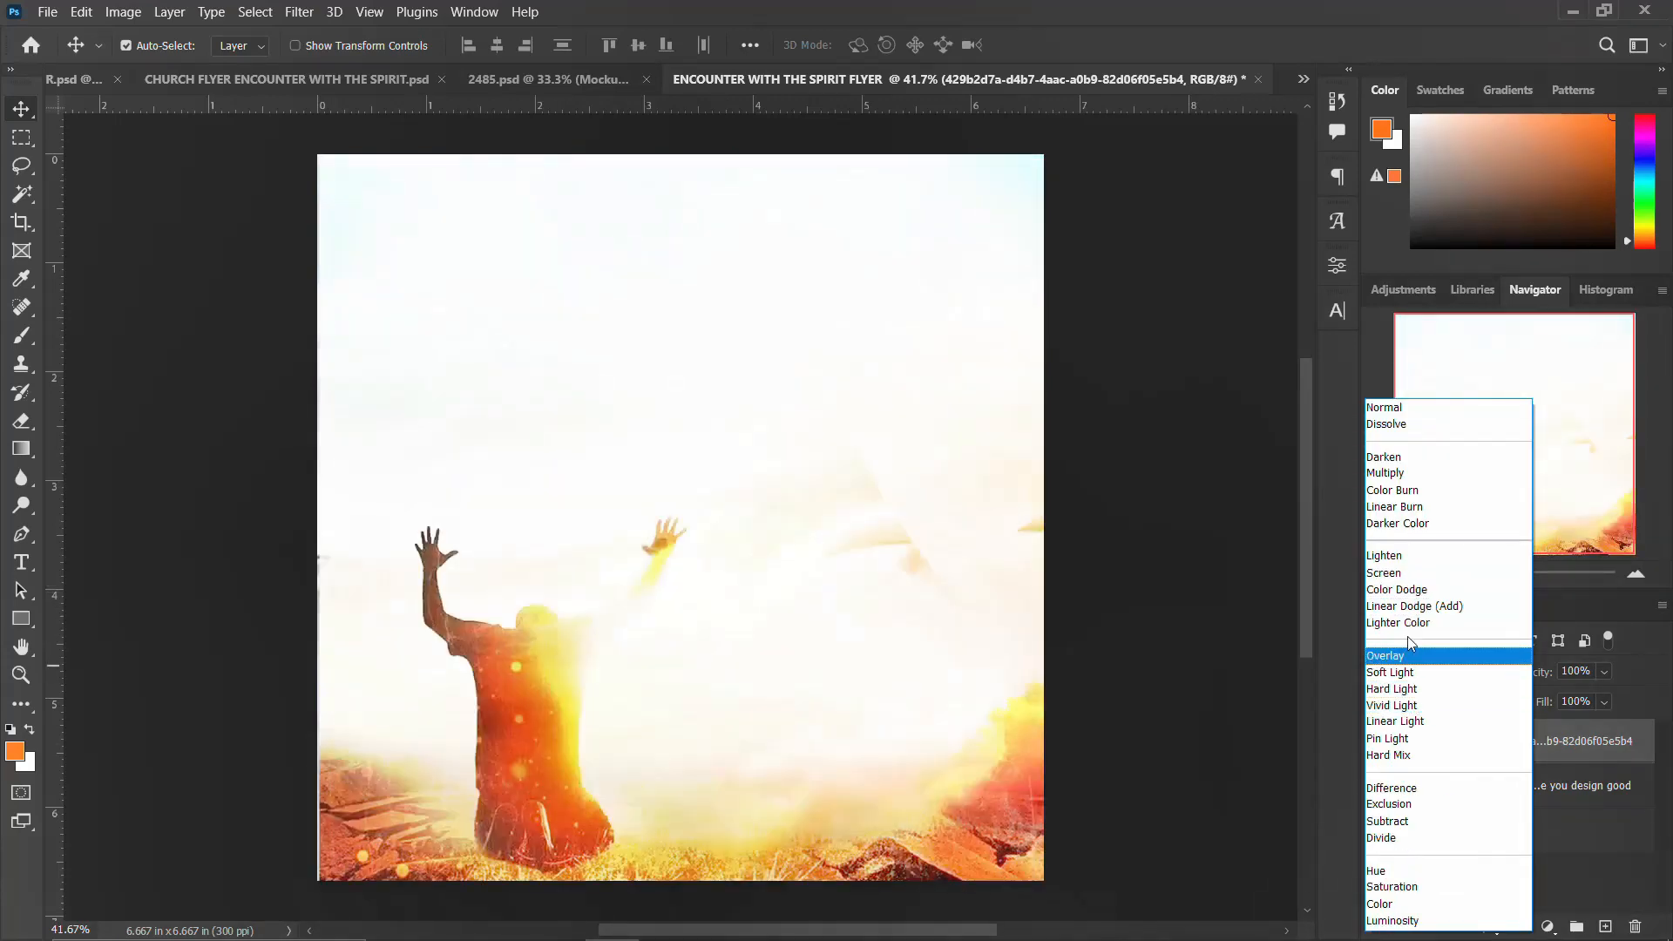
{"action": "left_click", "coordinate": [1400, 524]}
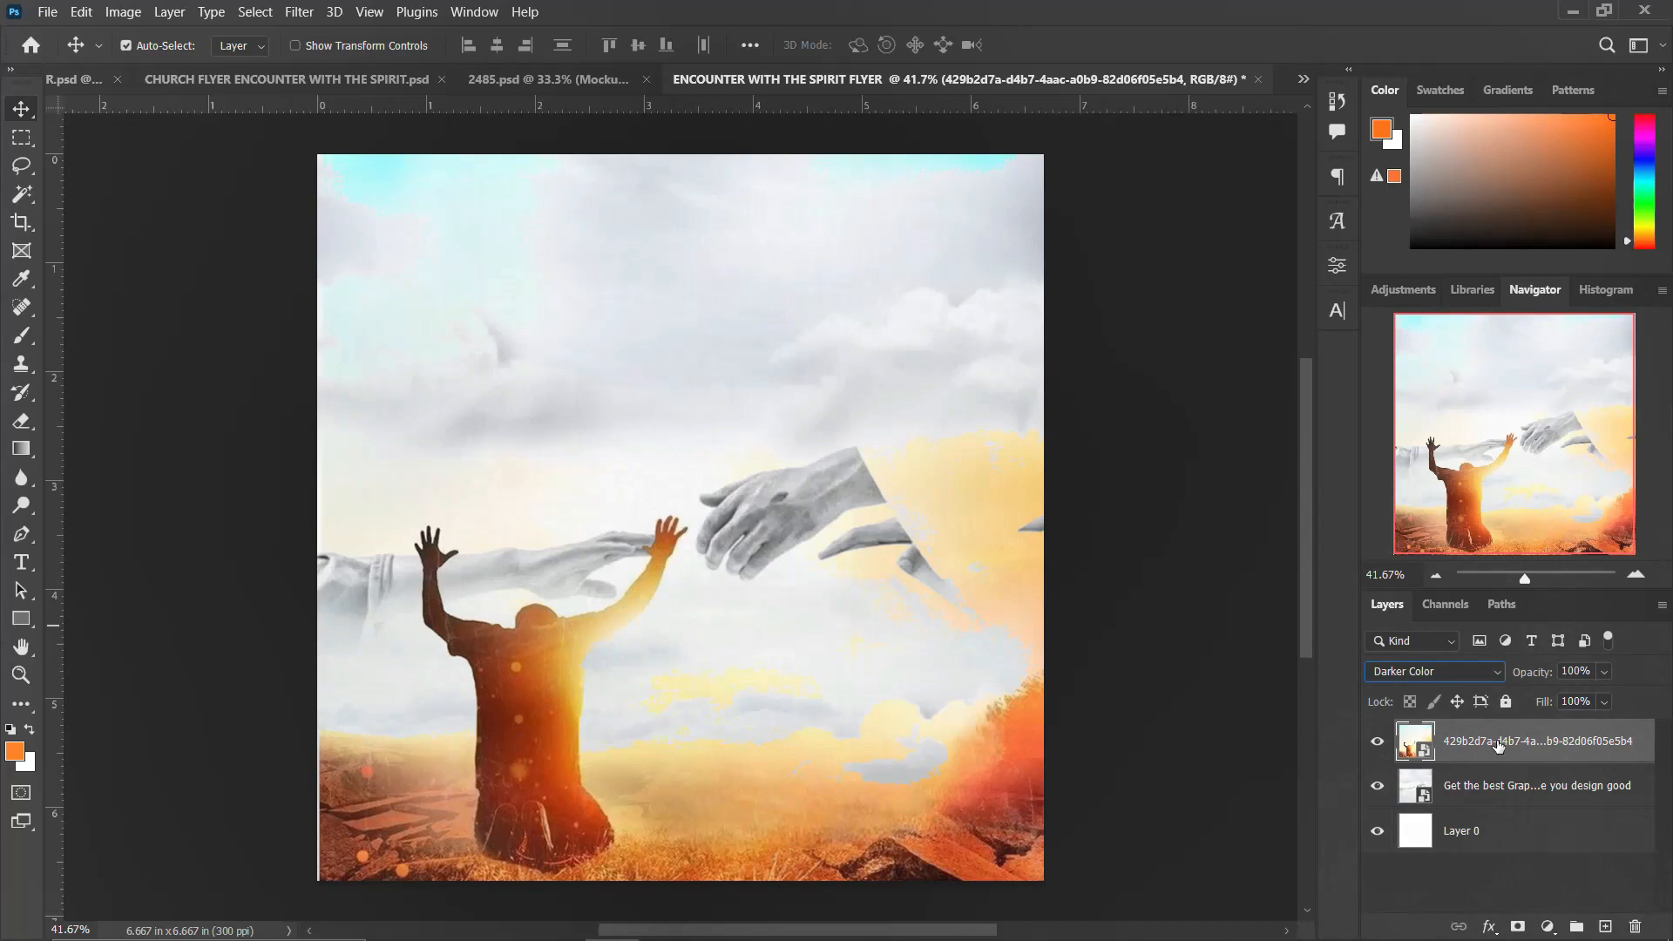
{"action": "key", "text": "ctrl+t"}
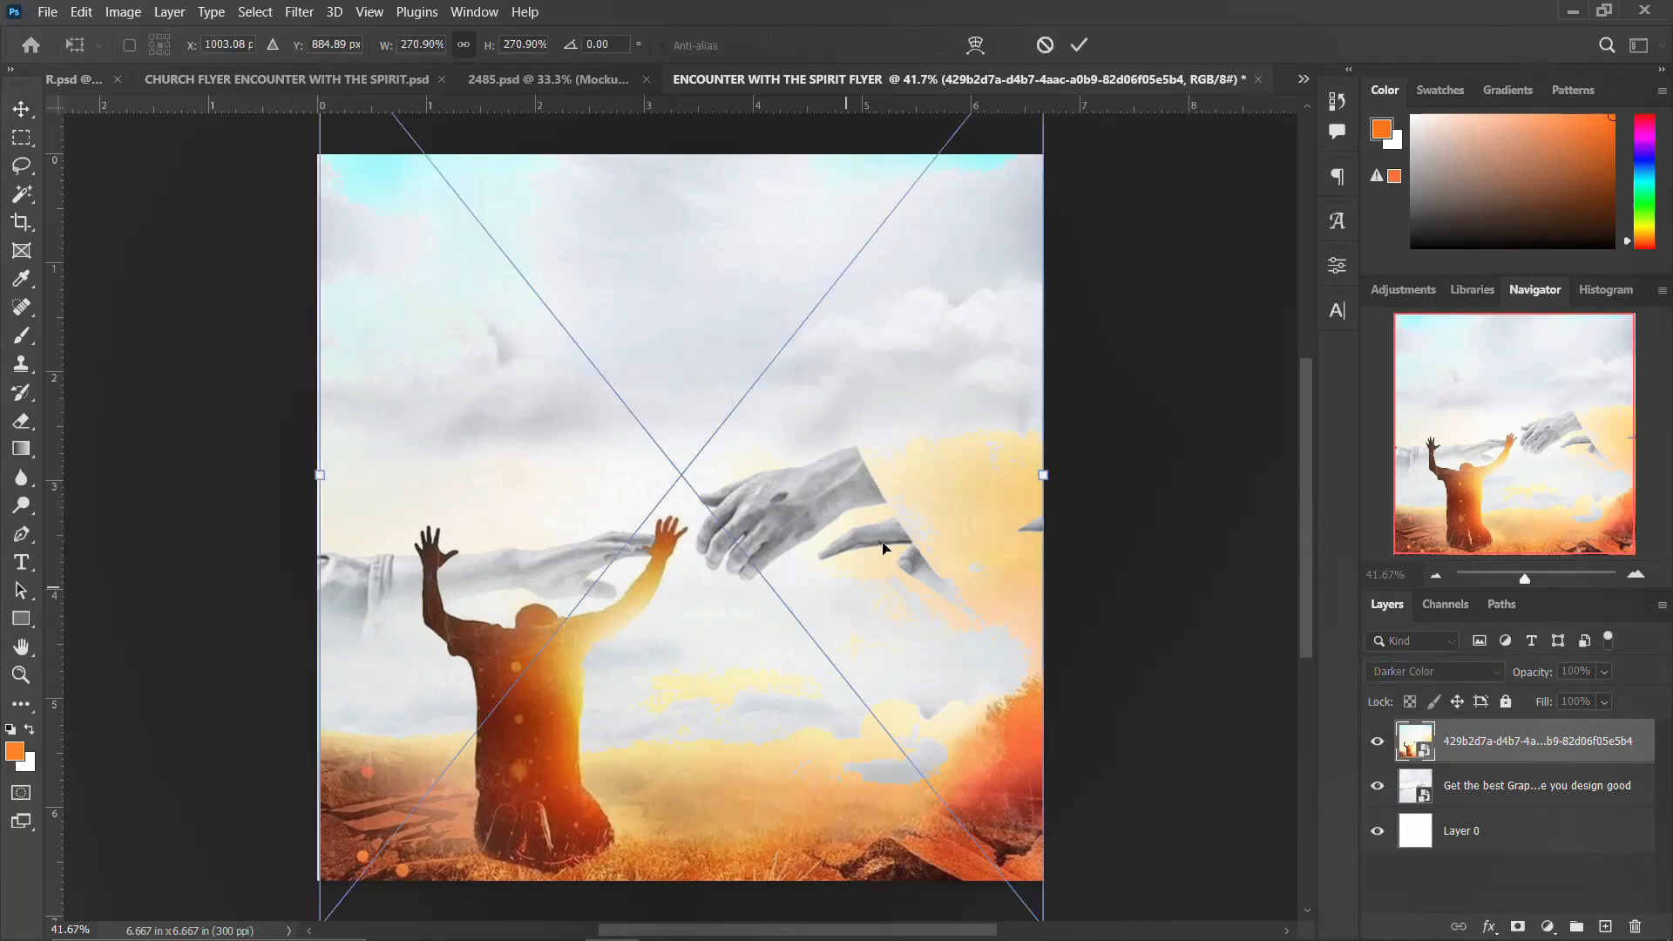
{"action": "left_click_drag", "start_coordinate": [1044, 478], "coordinate": [1050, 475]}
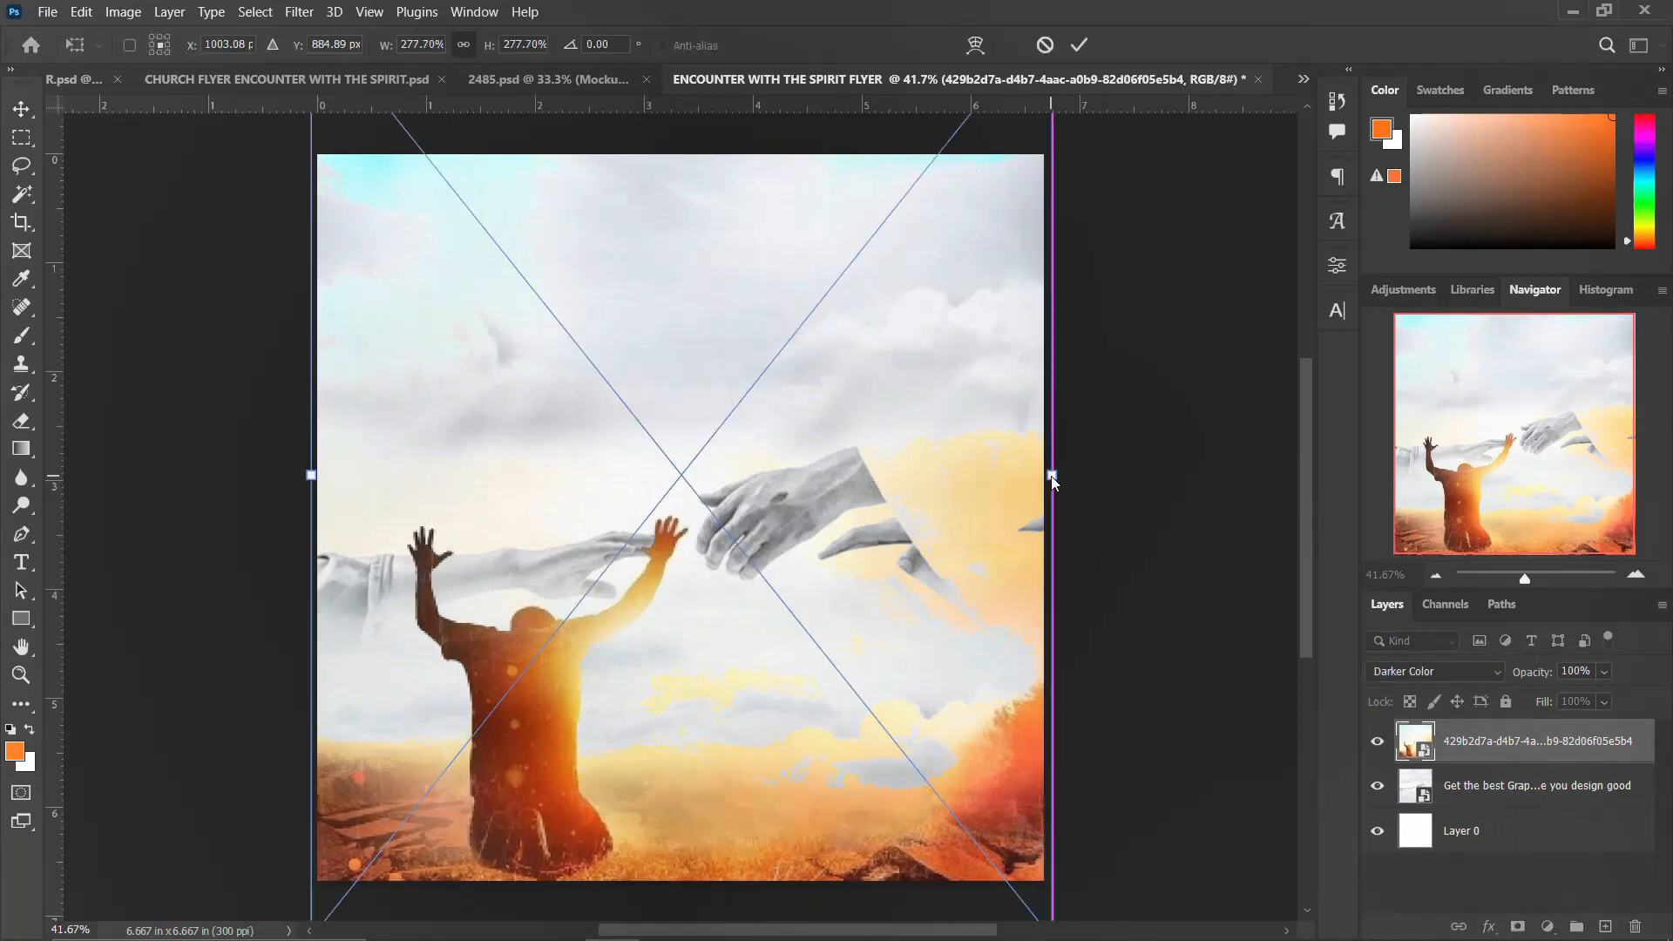
{"action": "key", "text": "Return"}
Step: Add a layer mask to the praying-man layer and paint it with a black brush to hide its upper sky areas
{"action": "left_click", "coordinate": [1517, 925]}
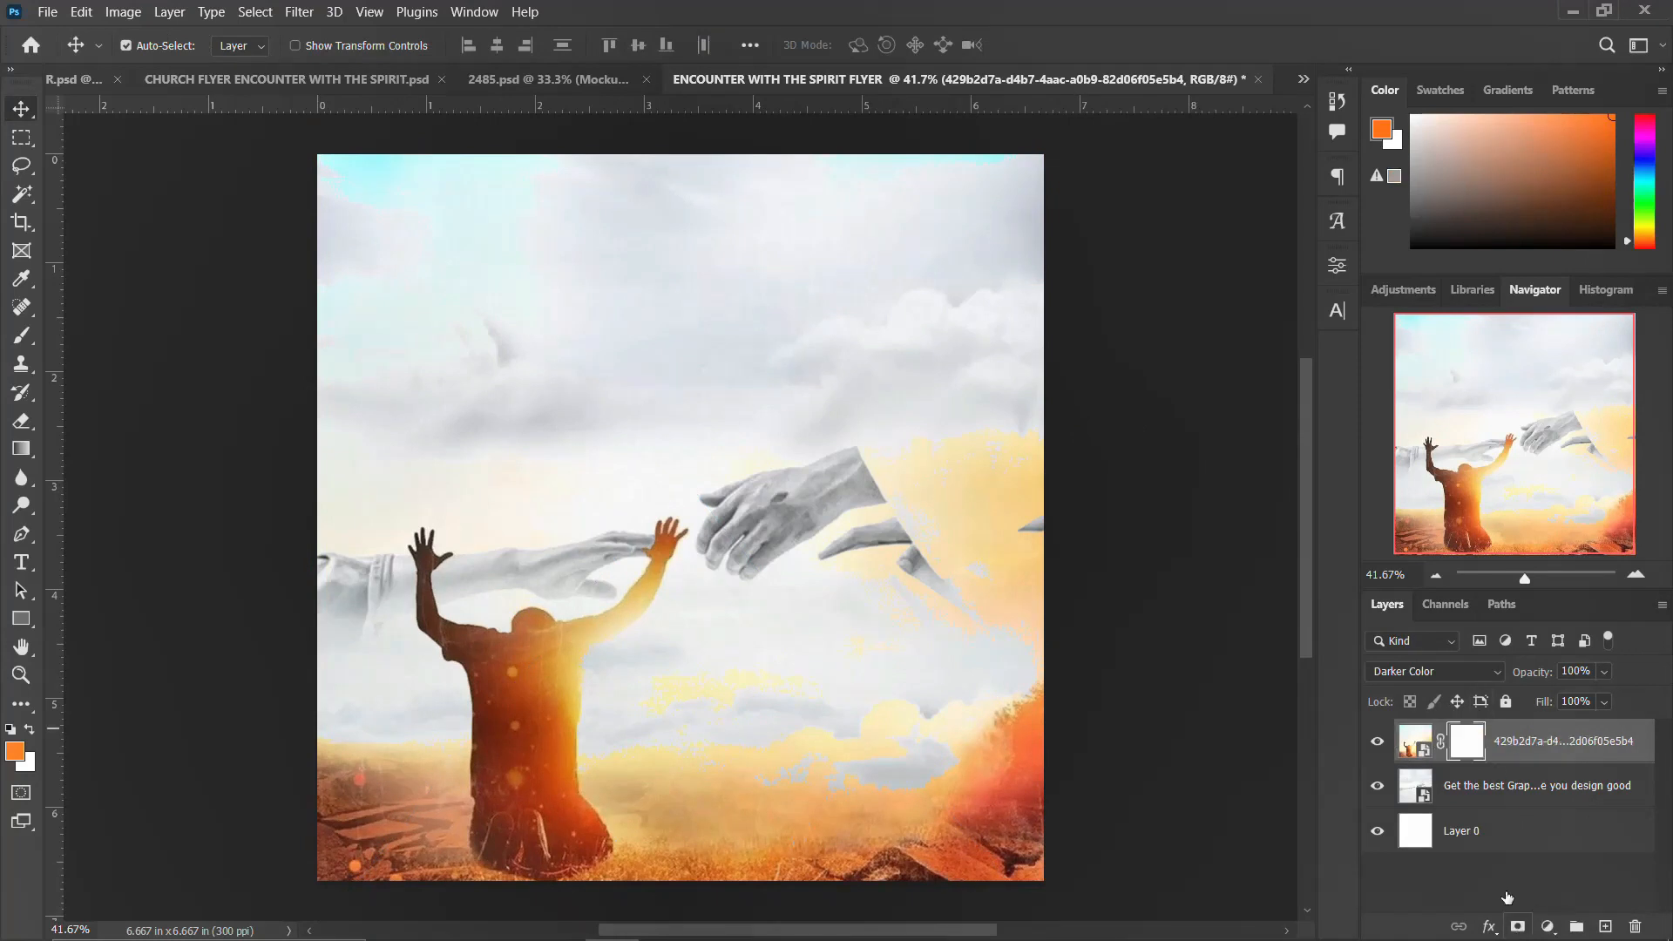
{"action": "key", "text": "d"}
{"action": "key", "text": "b"}
{"action": "left_click", "coordinate": [415, 203]}
{"action": "left_click_drag", "start_coordinate": [762, 228], "coordinate": [858, 188]}
{"action": "mouse_move", "coordinate": [514, 305]}
{"action": "left_mouse_down"}
{"action": "mouse_move", "coordinate": [254, 258]}
{"action": "mouse_move", "coordinate": [363, 207]}
{"action": "left_mouse_up"}
{"action": "left_click_drag", "start_coordinate": [959, 436], "coordinate": [985, 508]}
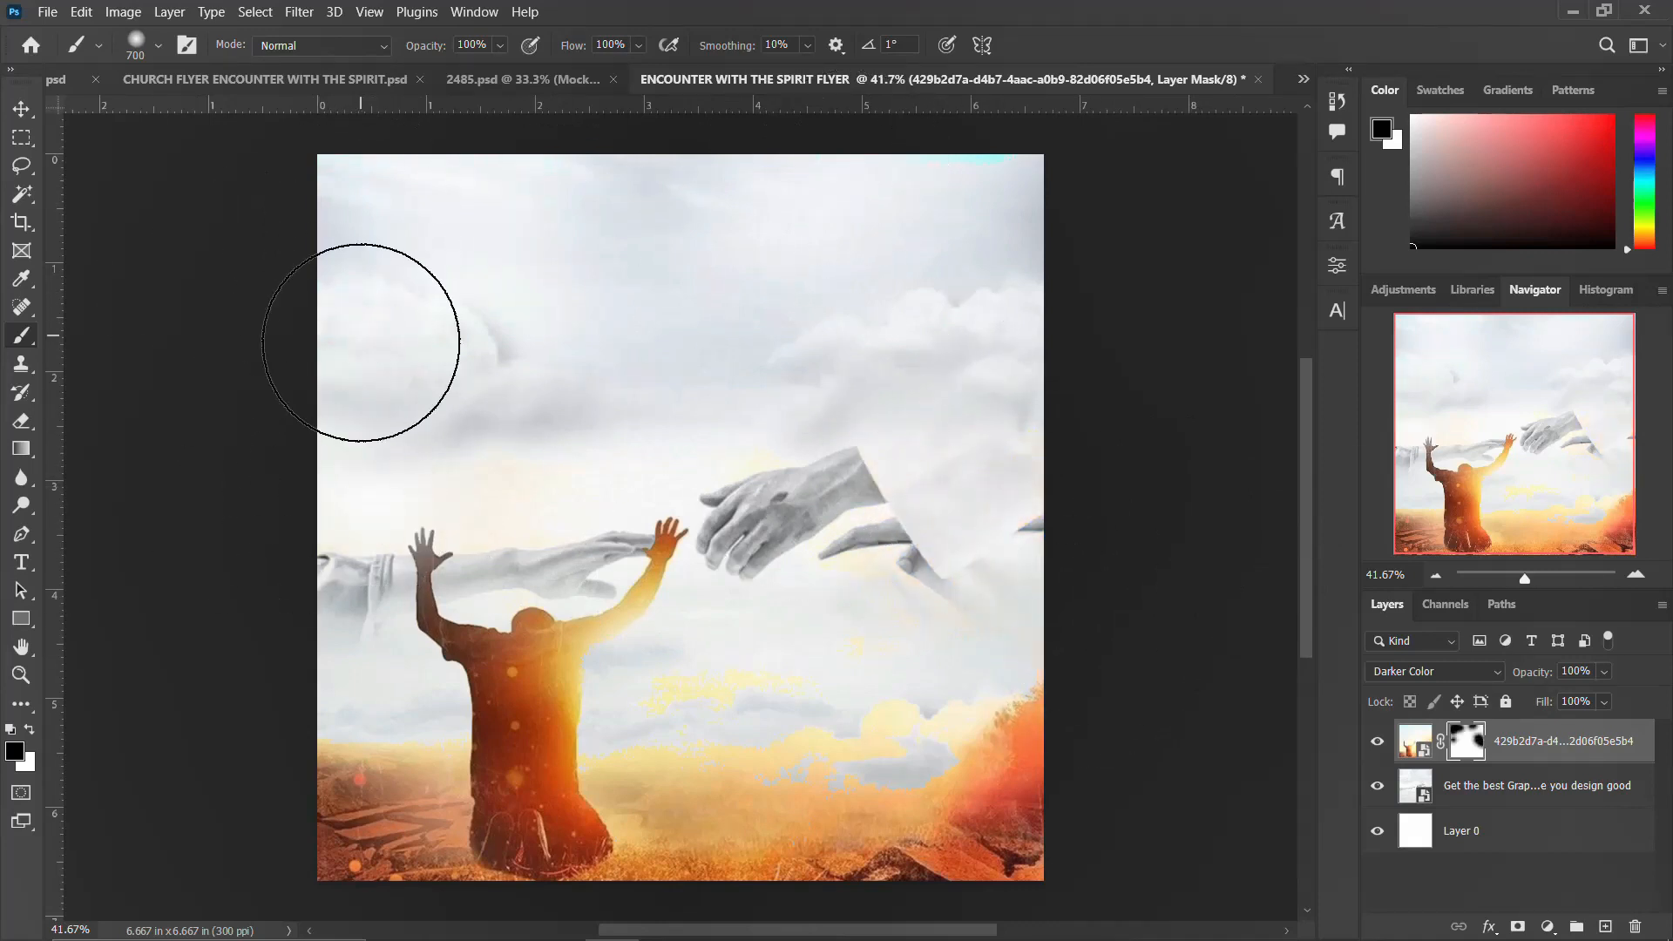
{"action": "left_click", "coordinate": [22, 109]}
Step: Bring the Hand of God image into the flyer and scale it to 279.53% to cover the canvas
{"action": "left_click", "coordinate": [469, 928]}
{"action": "left_click_drag", "start_coordinate": [1037, 220], "coordinate": [359, 472]}
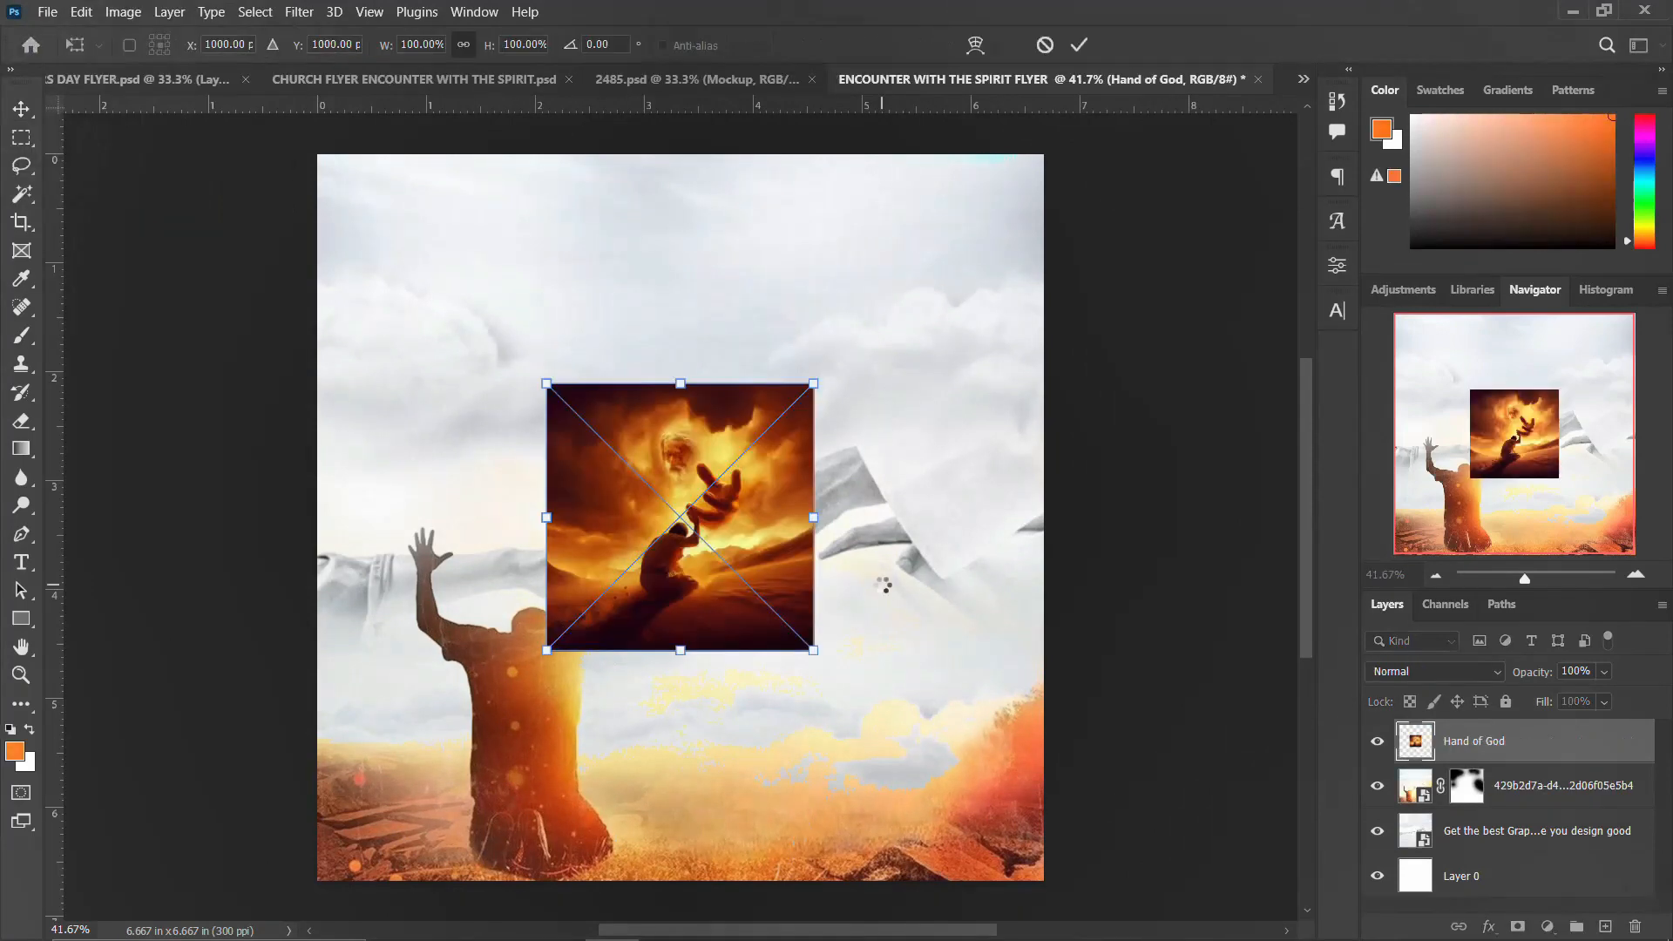
{"action": "left_click_drag", "start_coordinate": [832, 670], "coordinate": [1100, 845]}
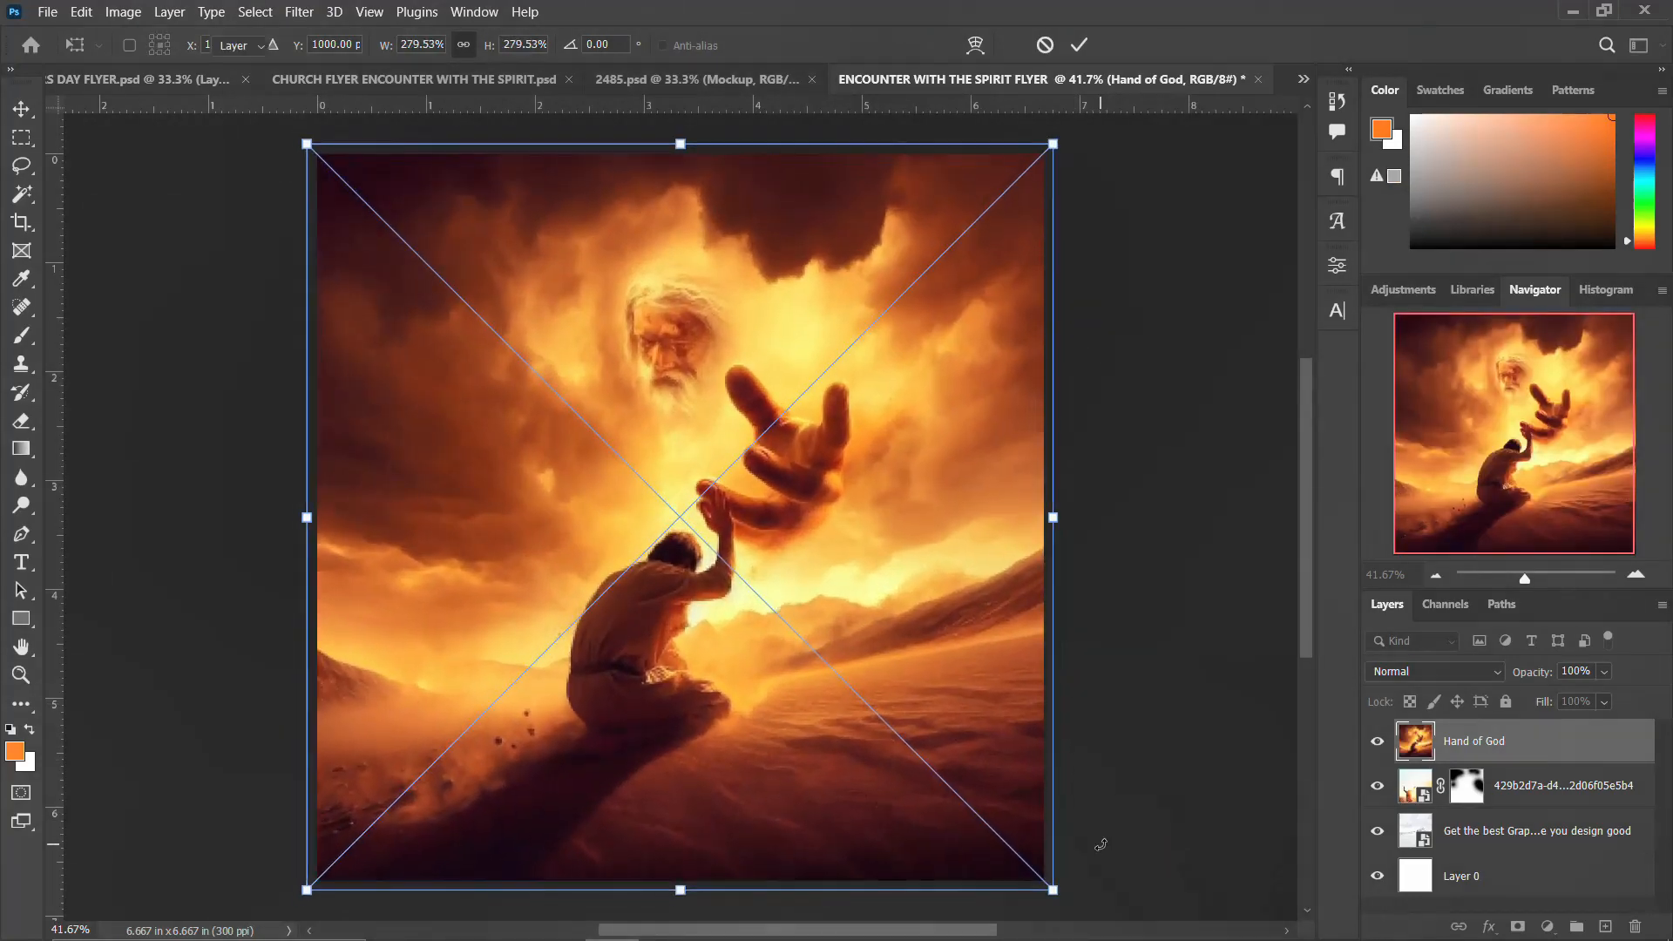
{"action": "key", "text": "Return"}
Step: Set the Hand of God layer to Soft Light, add a layer mask and brush away its lower portion in black
{"action": "left_click", "coordinate": [1449, 672]}
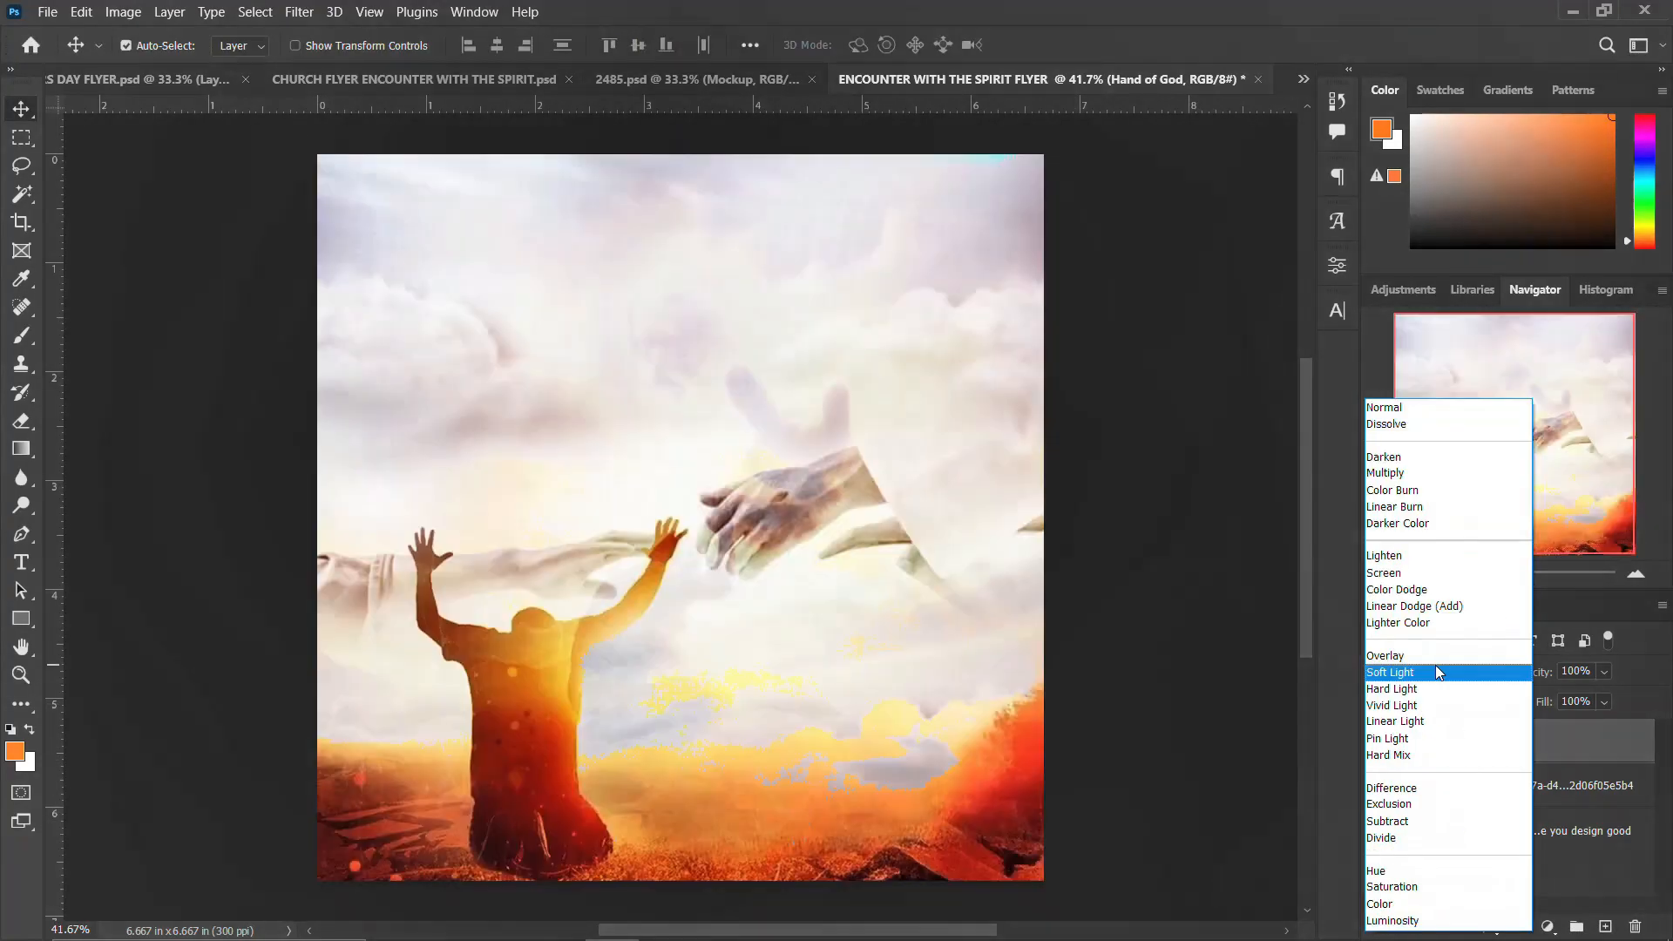
{"action": "left_click", "coordinate": [1436, 671]}
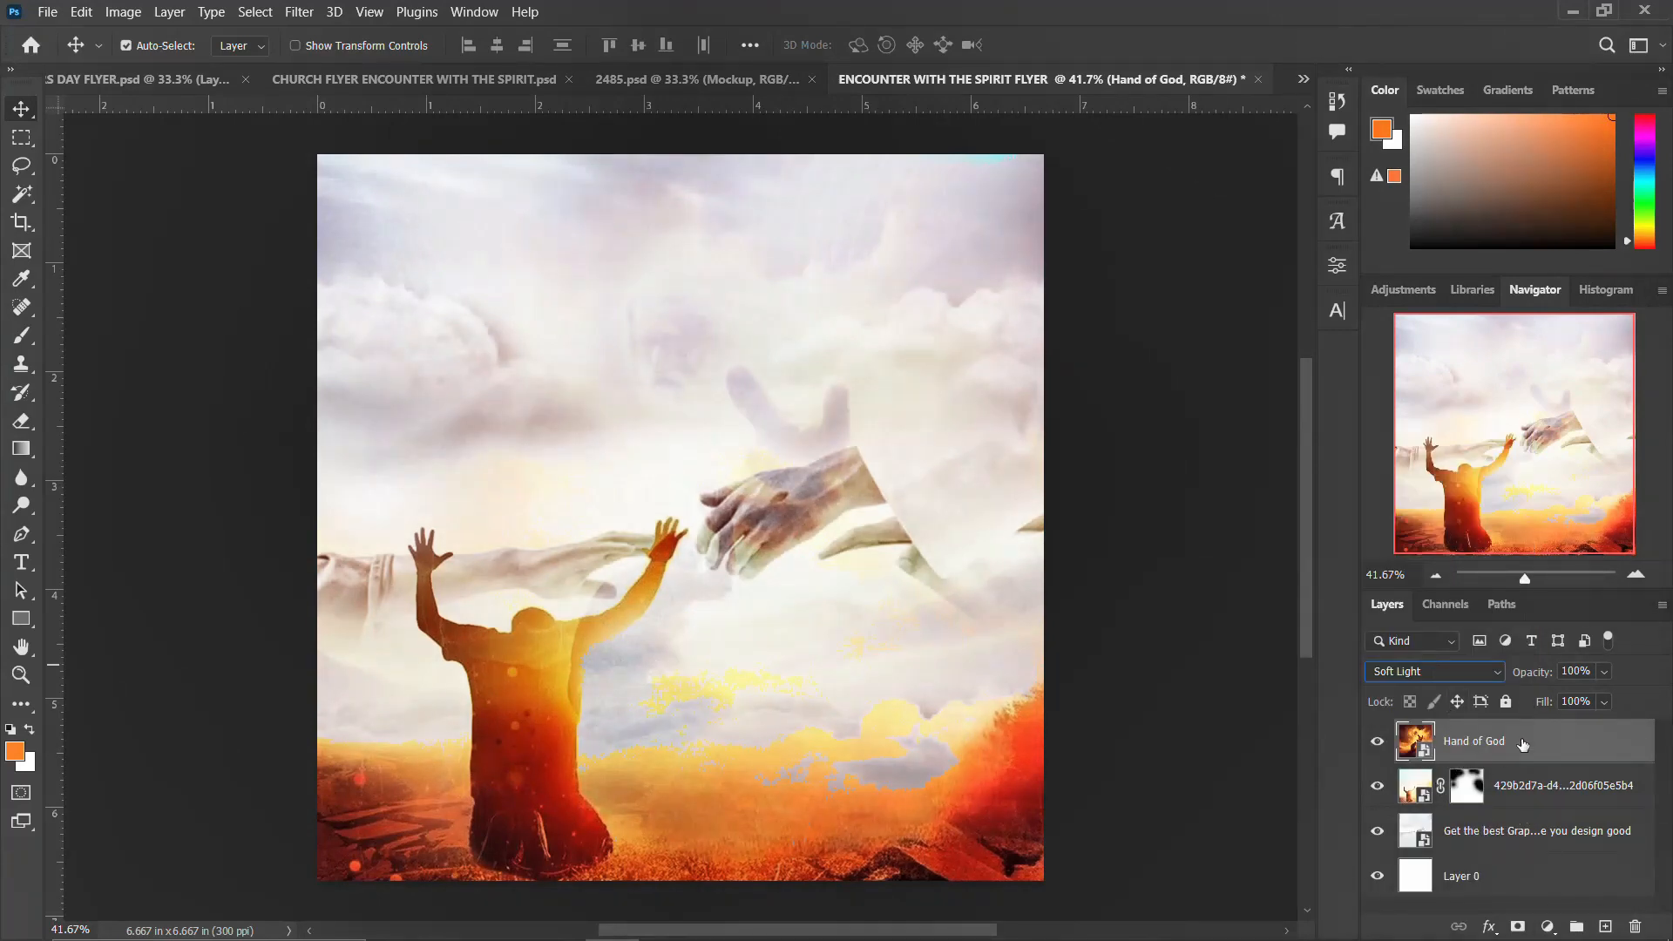
{"action": "left_click", "coordinate": [1517, 926]}
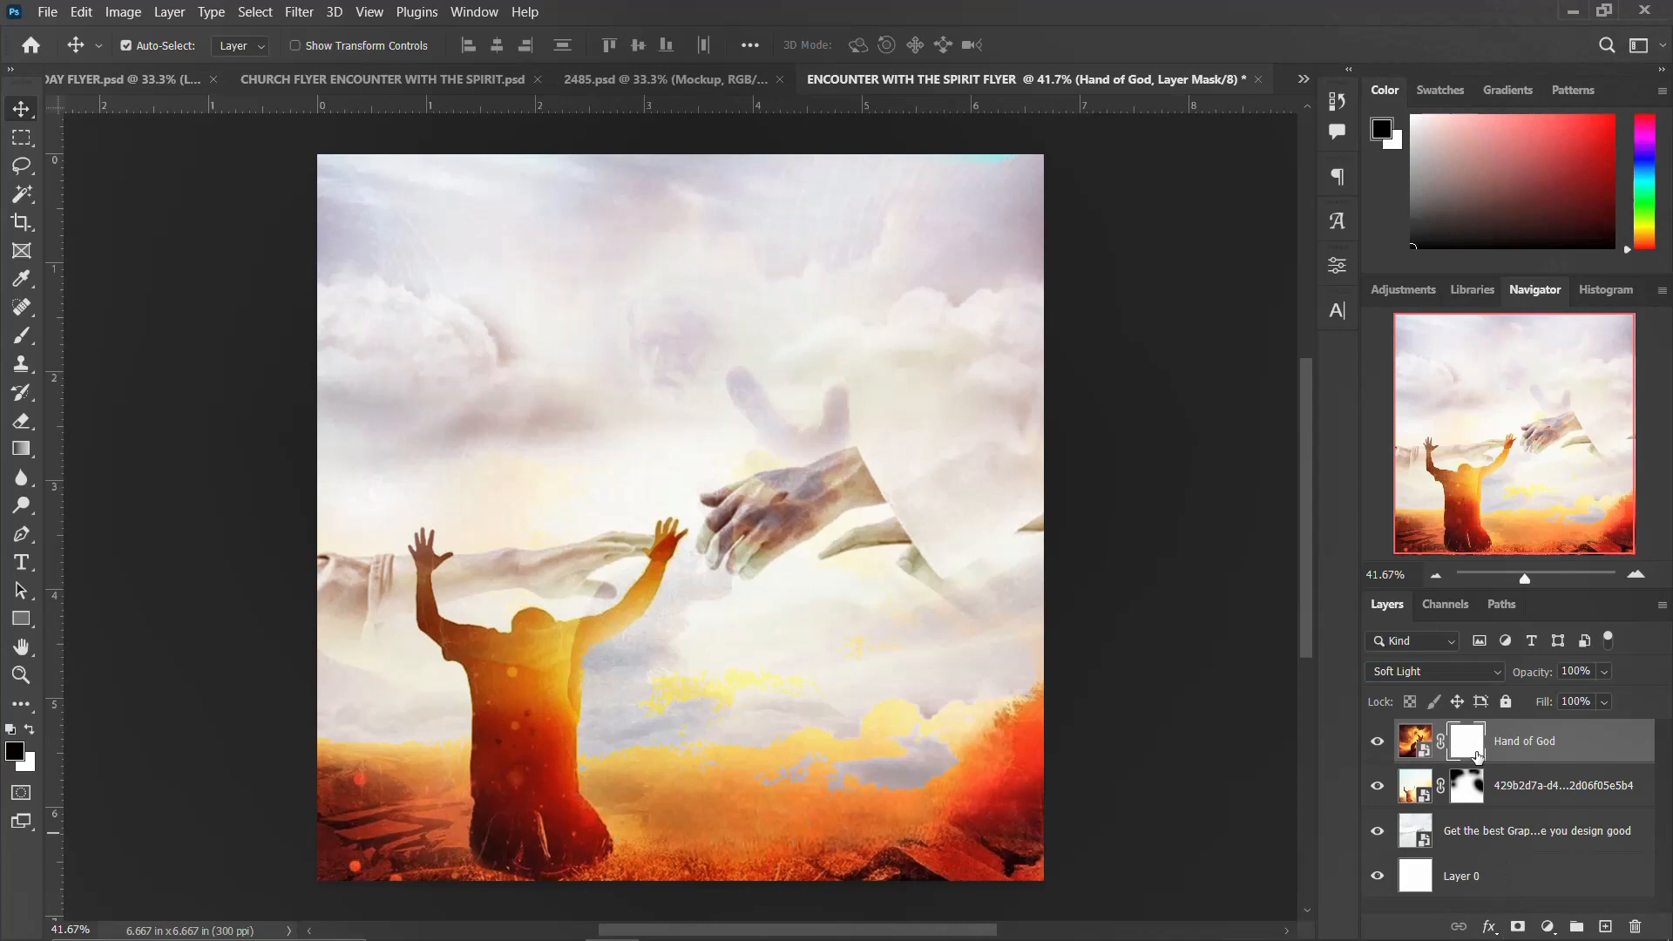
{"action": "key", "text": "b"}
{"action": "left_click", "coordinate": [651, 527]}
{"action": "left_click", "coordinate": [462, 656]}
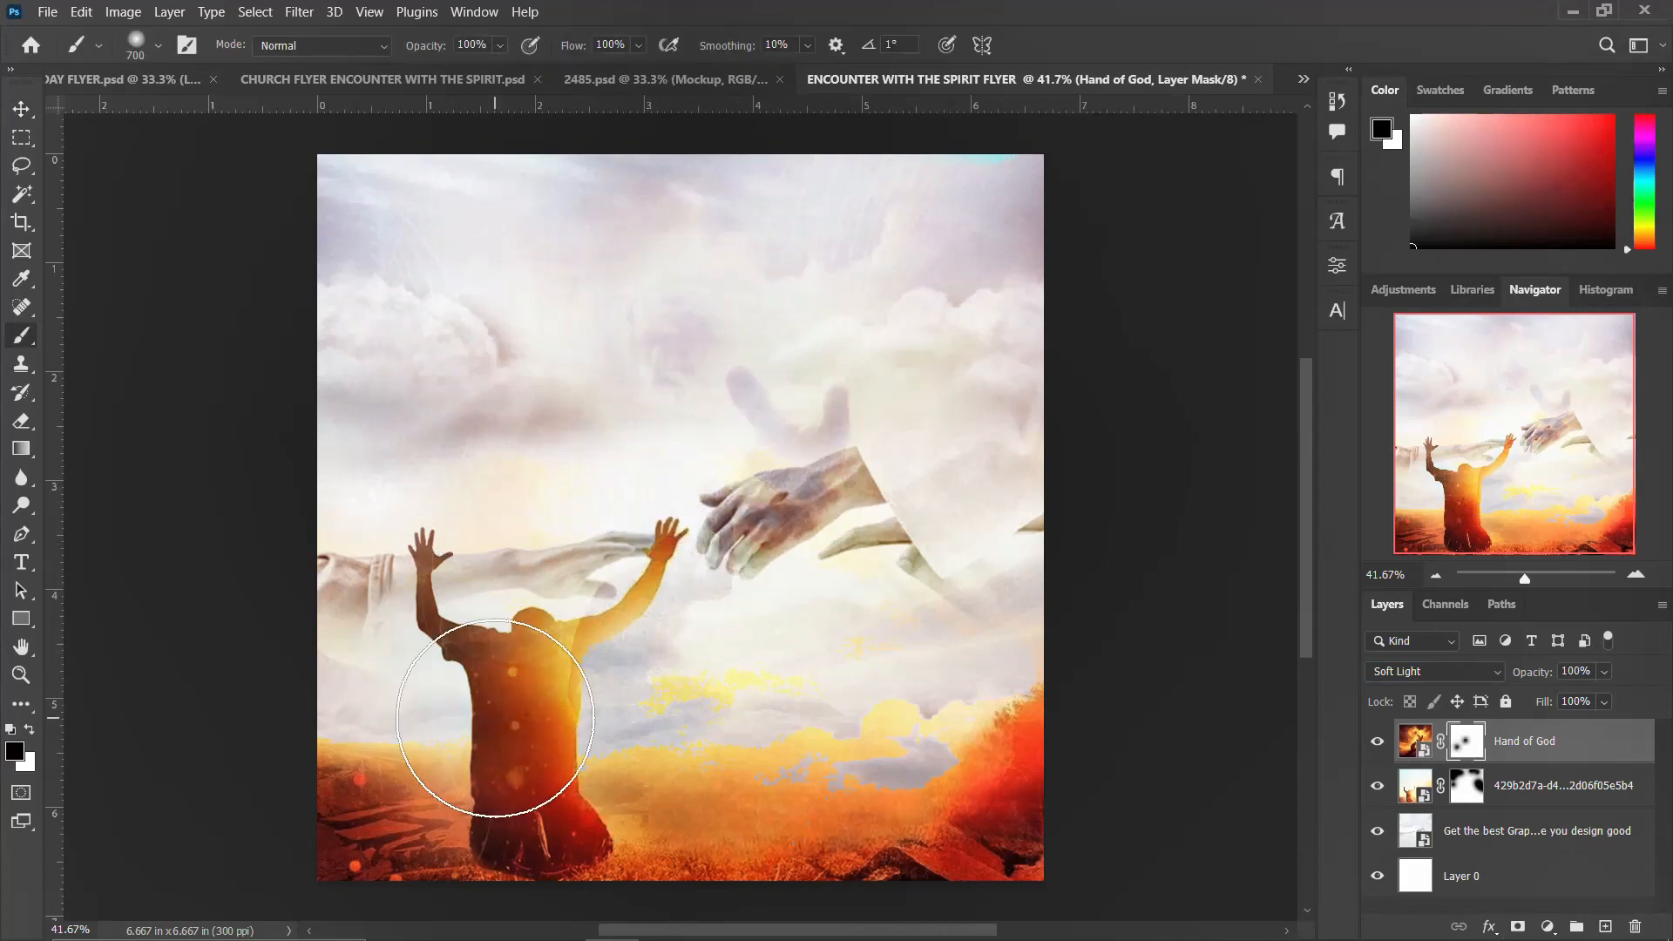
{"action": "mouse_move", "coordinate": [491, 724]}
{"action": "left_mouse_down"}
{"action": "mouse_move", "coordinate": [369, 833]}
{"action": "mouse_move", "coordinate": [357, 870]}
{"action": "left_mouse_up"}
{"action": "scroll", "coordinate": [620, 880], "scroll_direction": "right", "scroll_amount": 8}
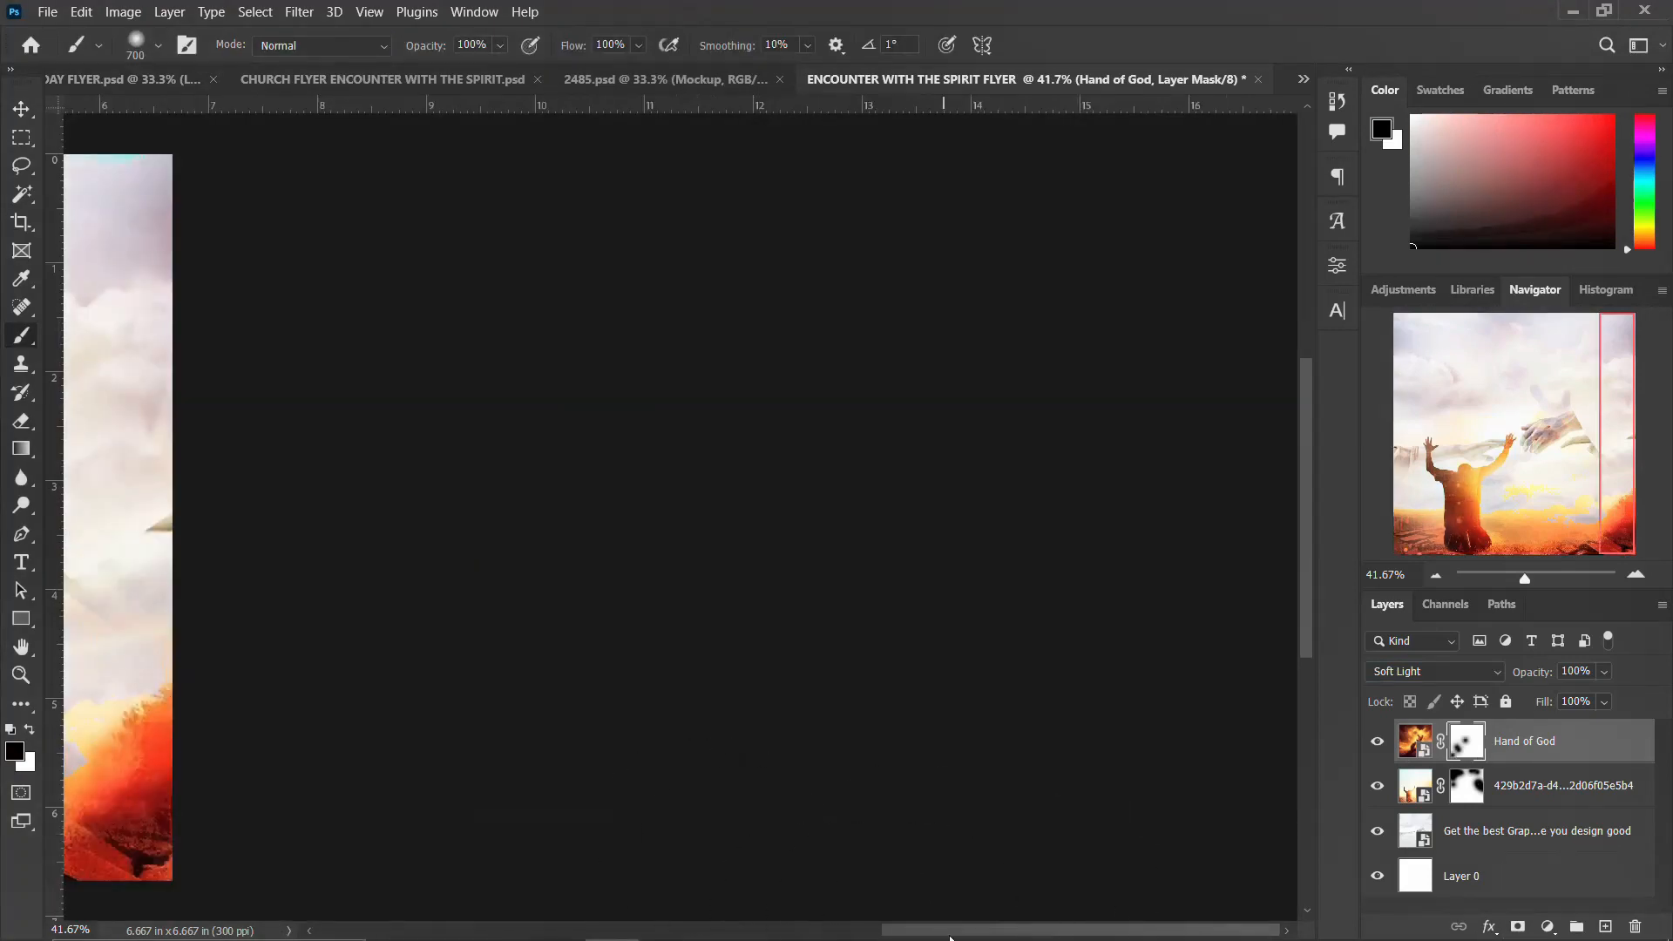
{"action": "scroll", "coordinate": [882, 923], "scroll_direction": "left", "scroll_amount": 8}
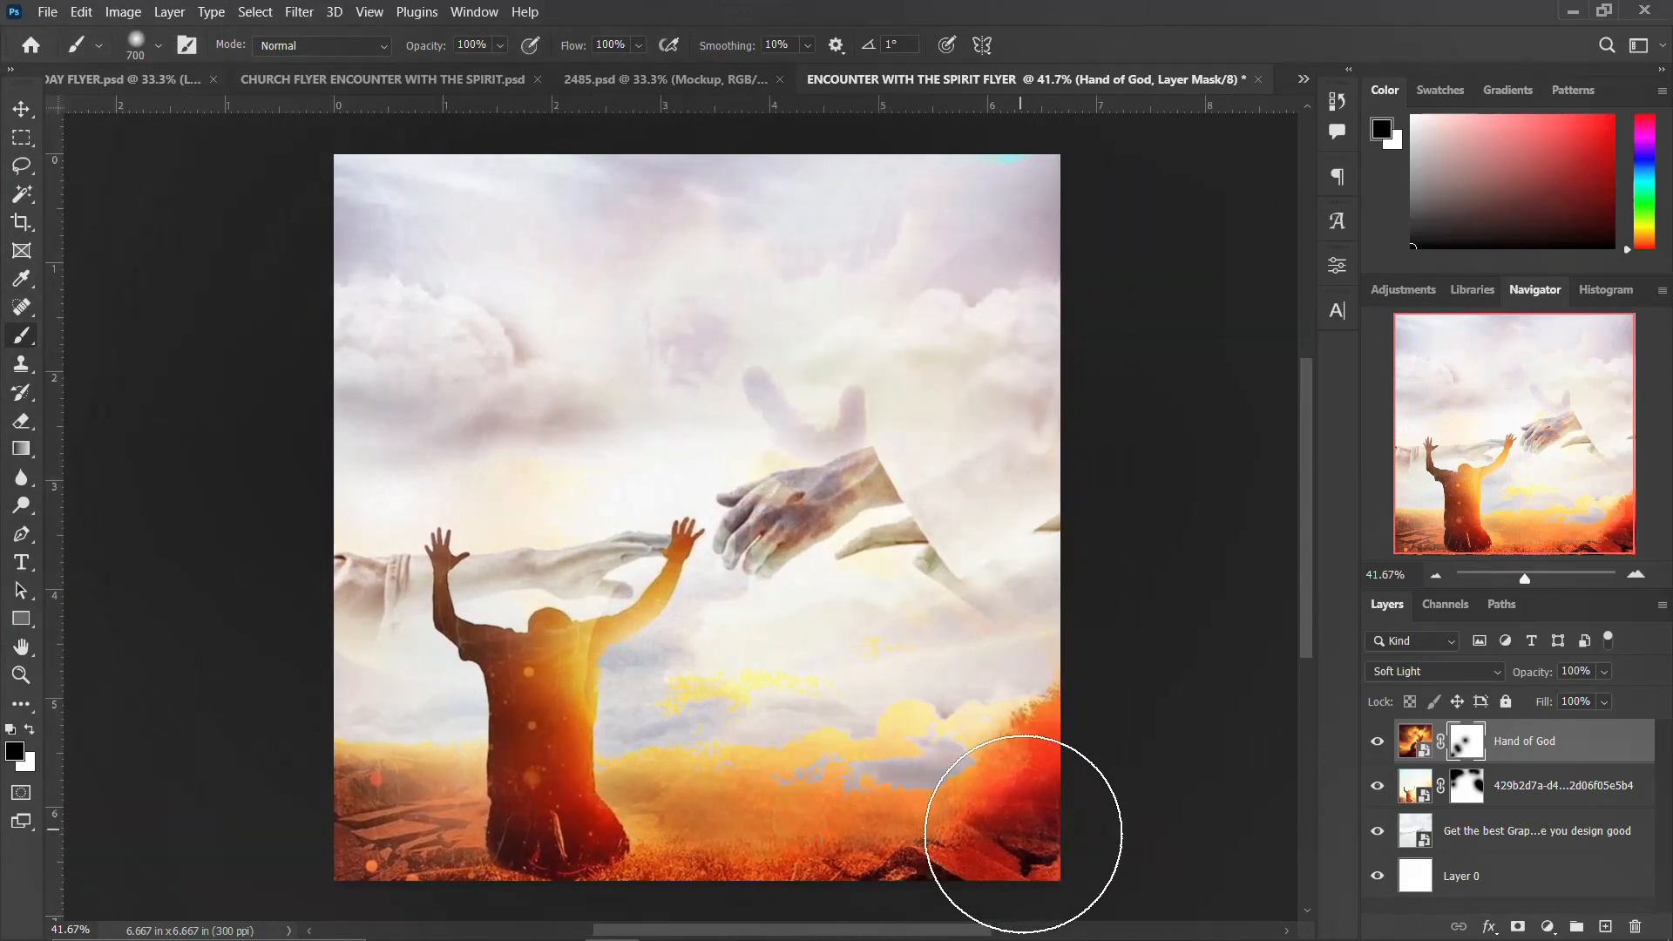
Step: Paint more black on the praying-man layer's mask to blend the kneeling figure and foreground into the clouds
{"action": "left_click", "coordinate": [1471, 784]}
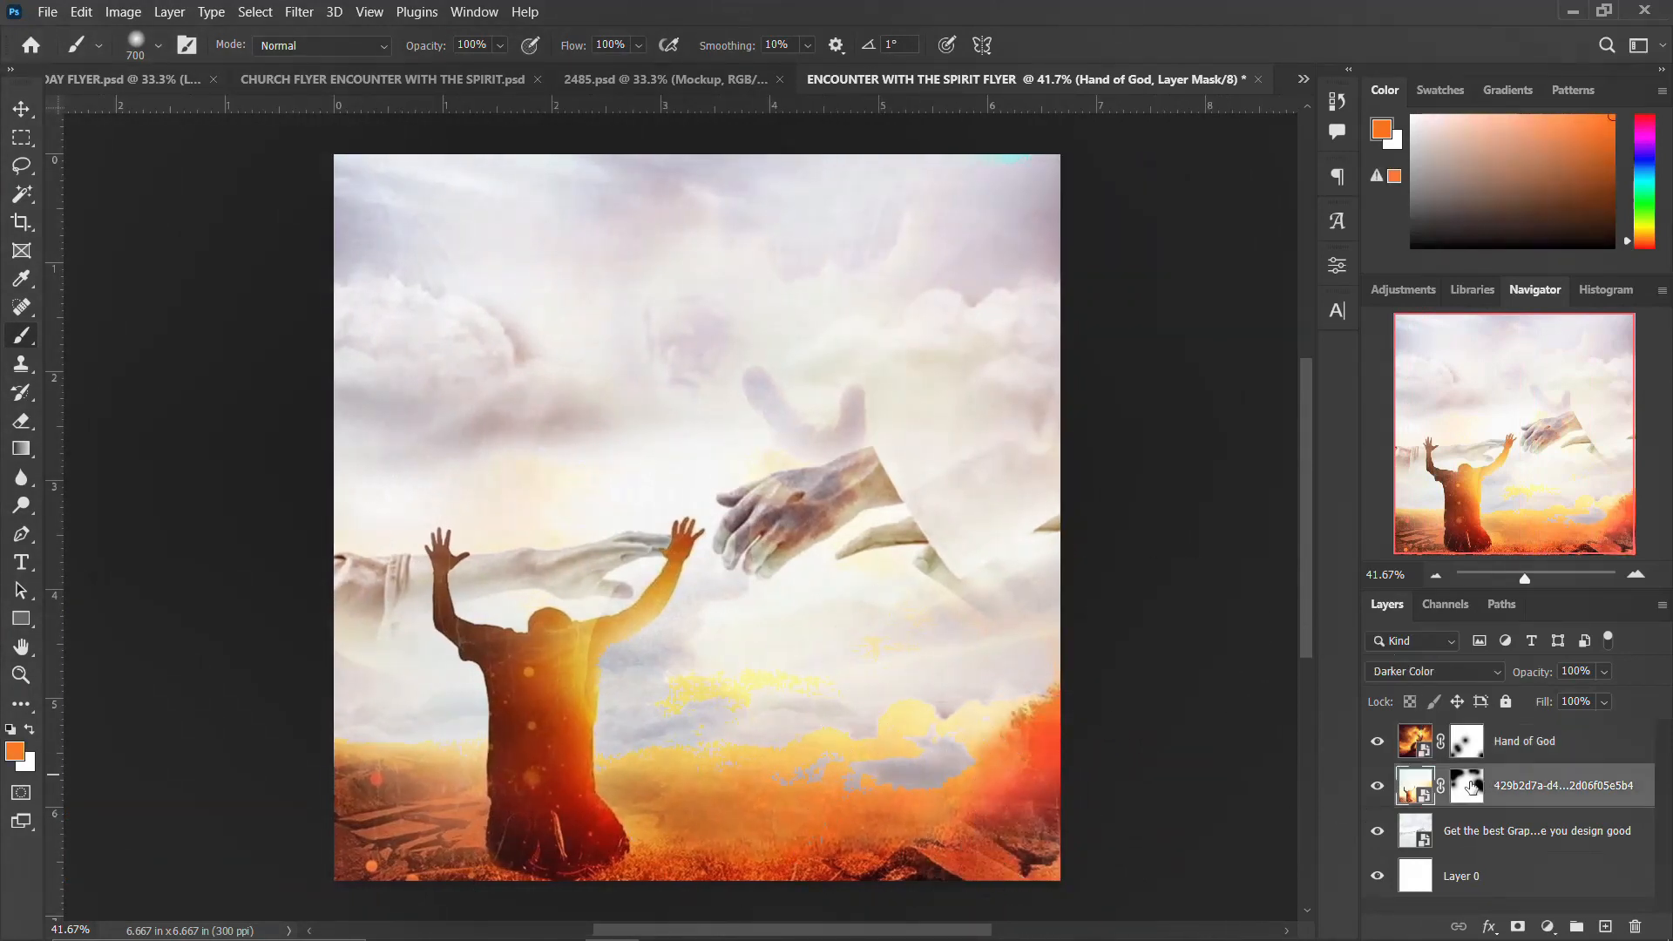
{"action": "mouse_move", "coordinate": [904, 642]}
{"action": "left_mouse_down"}
{"action": "mouse_move", "coordinate": [954, 708]}
{"action": "mouse_move", "coordinate": [653, 709]}
{"action": "left_mouse_up"}
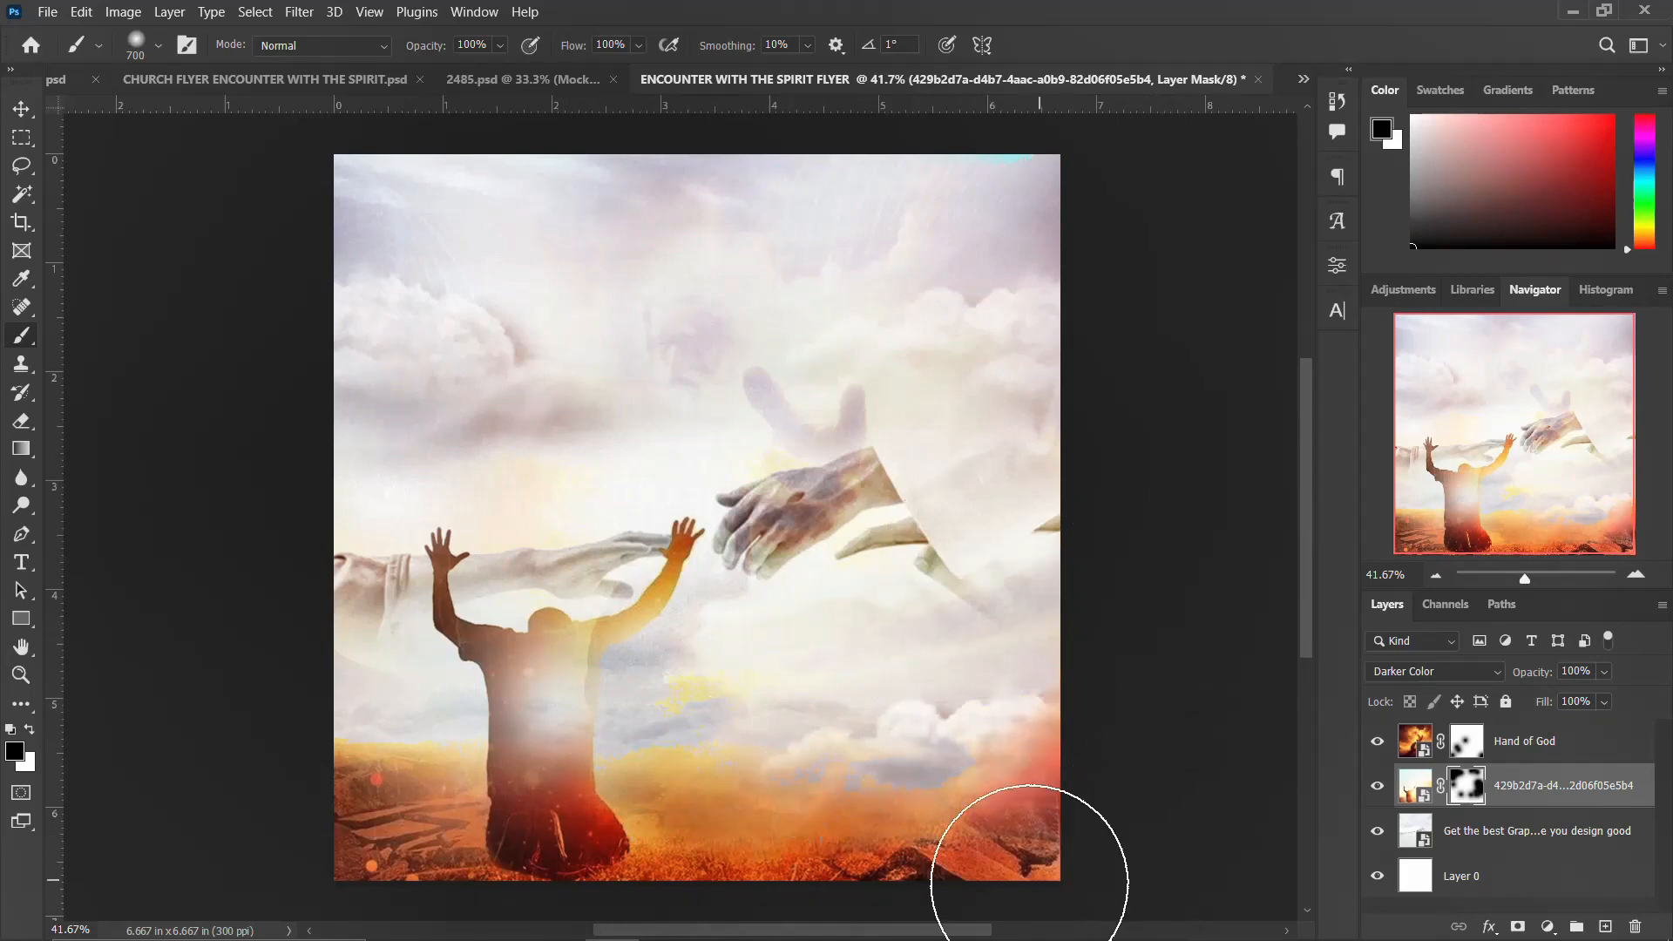
{"action": "scroll", "coordinate": [1045, 923], "scroll_direction": "left", "scroll_amount": 1}
{"action": "scroll", "coordinate": [895, 897], "scroll_direction": "left", "scroll_amount": 5}
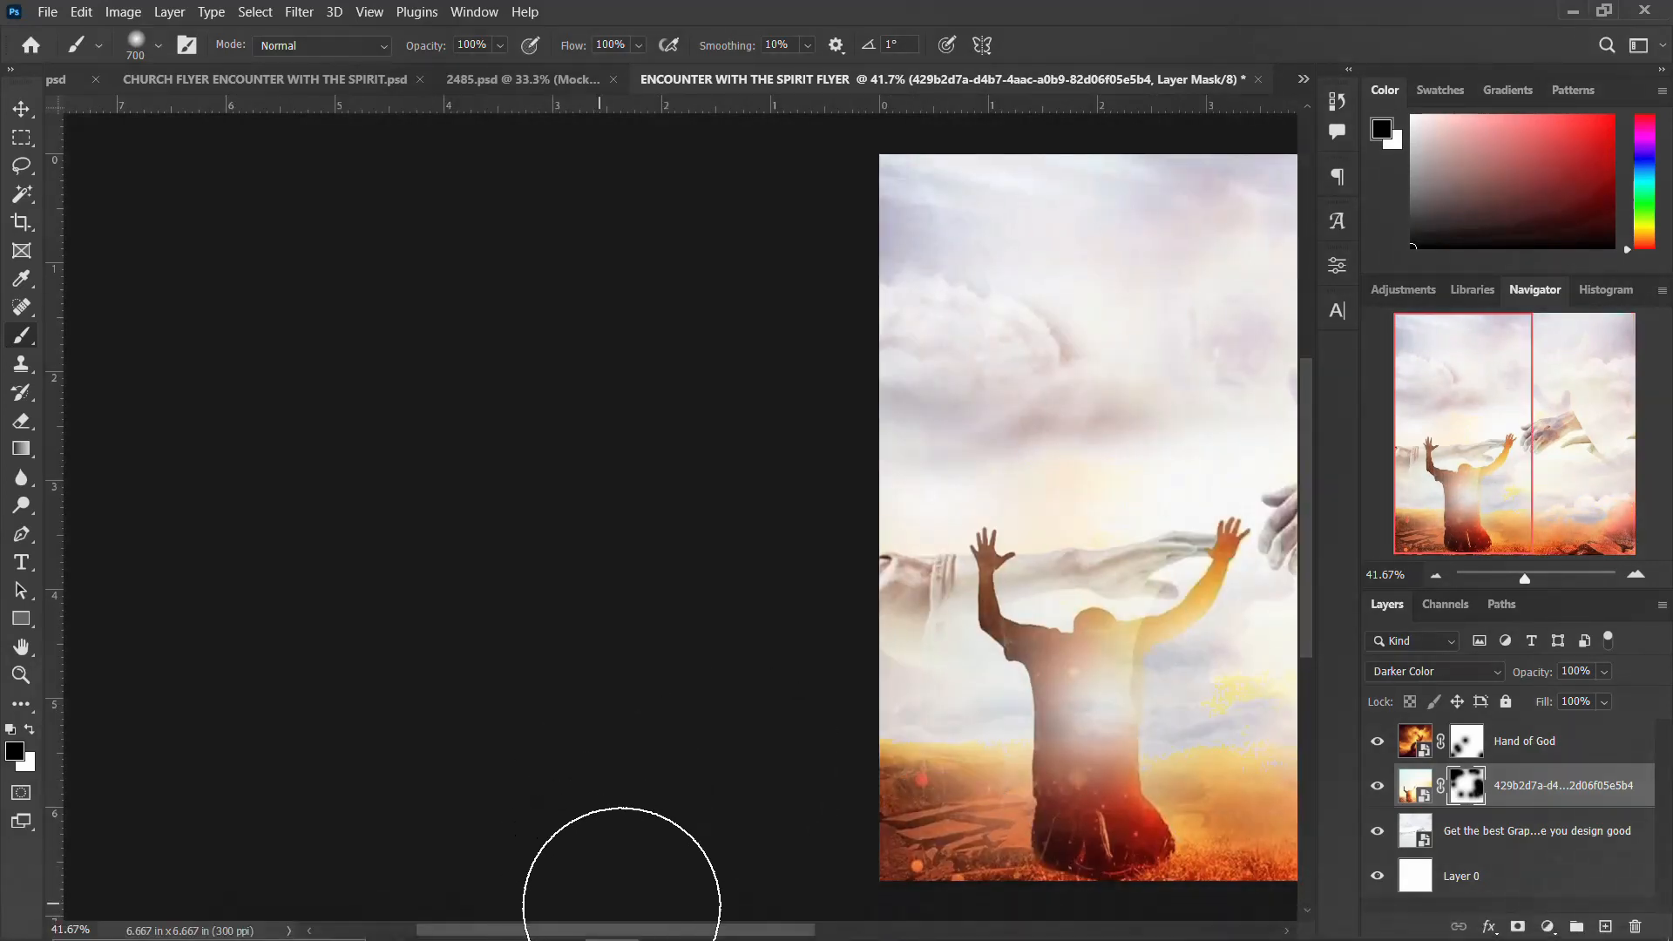
{"action": "left_click_drag", "start_coordinate": [573, 928], "coordinate": [757, 926]}
{"action": "scroll", "coordinate": [784, 709], "scroll_direction": "down", "scroll_amount": 1}
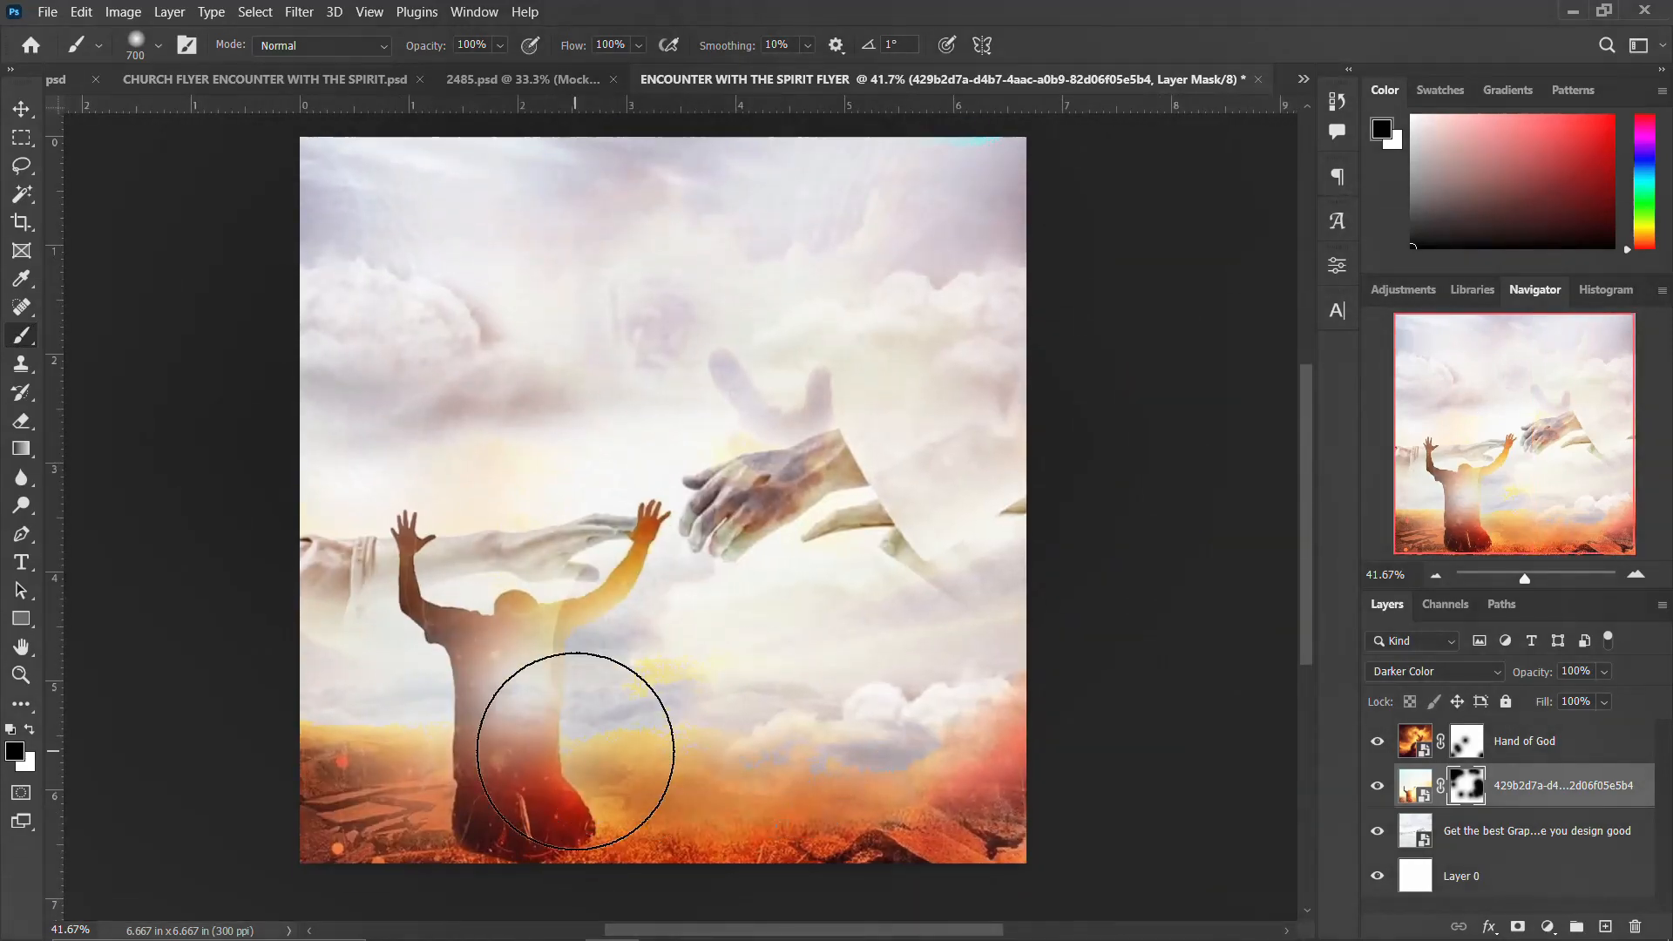
{"action": "mouse_move", "coordinate": [410, 671]}
{"action": "left_mouse_down"}
{"action": "mouse_move", "coordinate": [358, 649]}
{"action": "mouse_move", "coordinate": [359, 675]}
{"action": "left_mouse_up"}
{"action": "key", "text": "ctrl+z"}
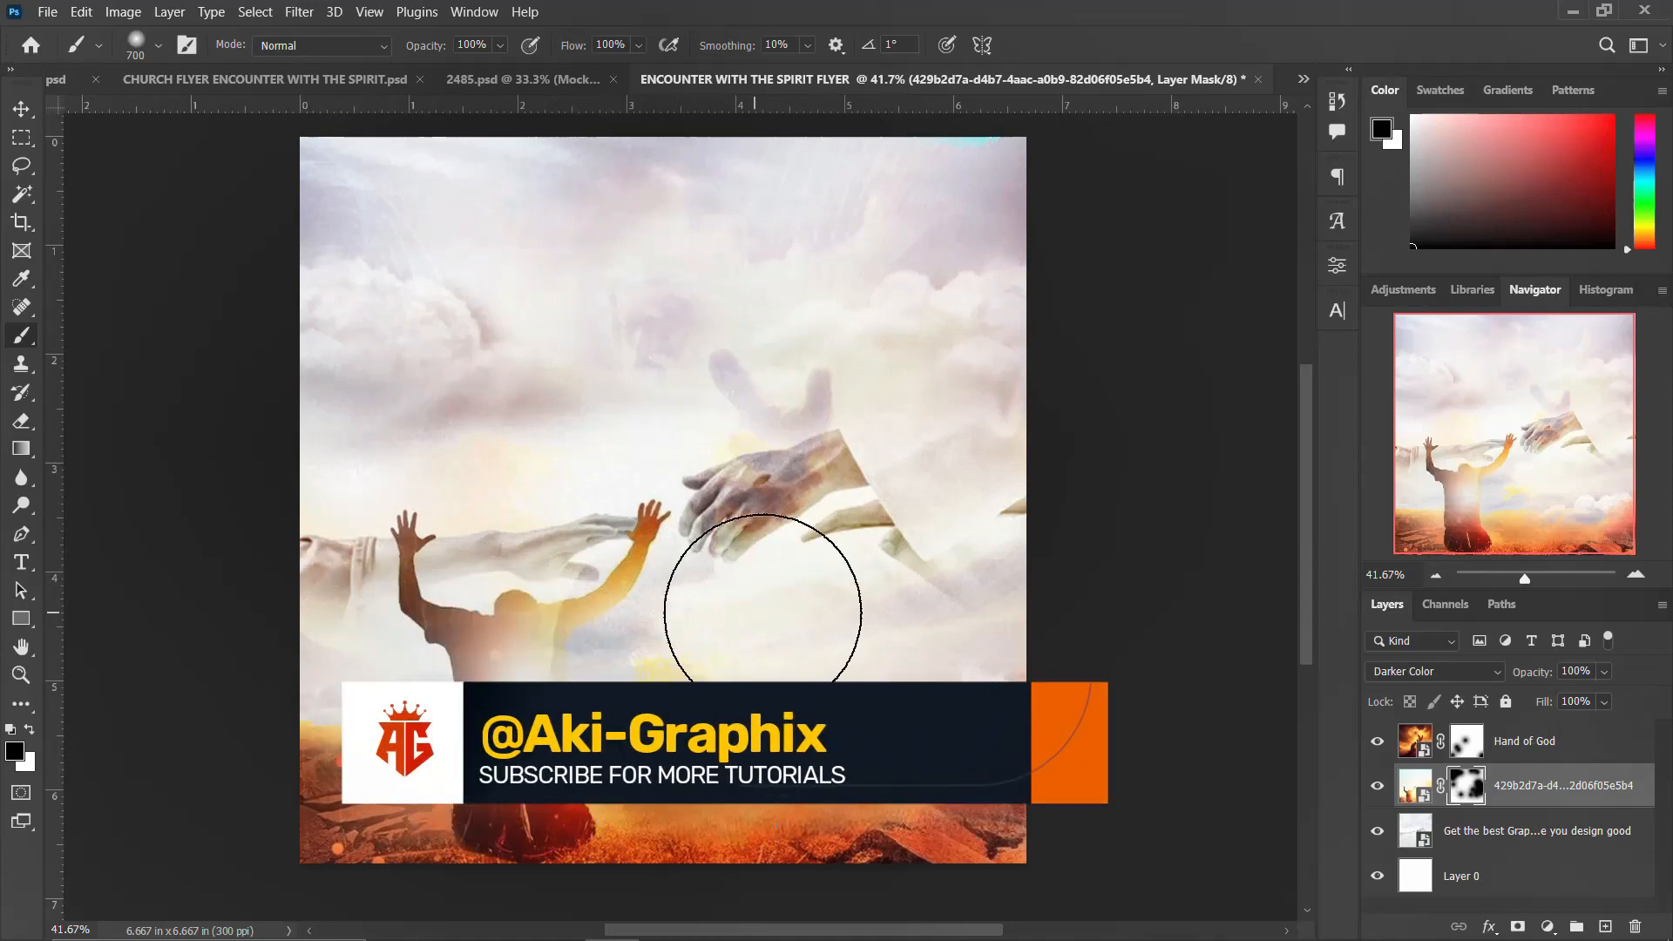
{"action": "mouse_move", "coordinate": [723, 902]}
{"action": "left_mouse_down"}
{"action": "mouse_move", "coordinate": [898, 899]}
{"action": "mouse_move", "coordinate": [483, 907]}
{"action": "mouse_move", "coordinate": [888, 801]}
{"action": "left_mouse_up"}
{"action": "key", "text": "v"}
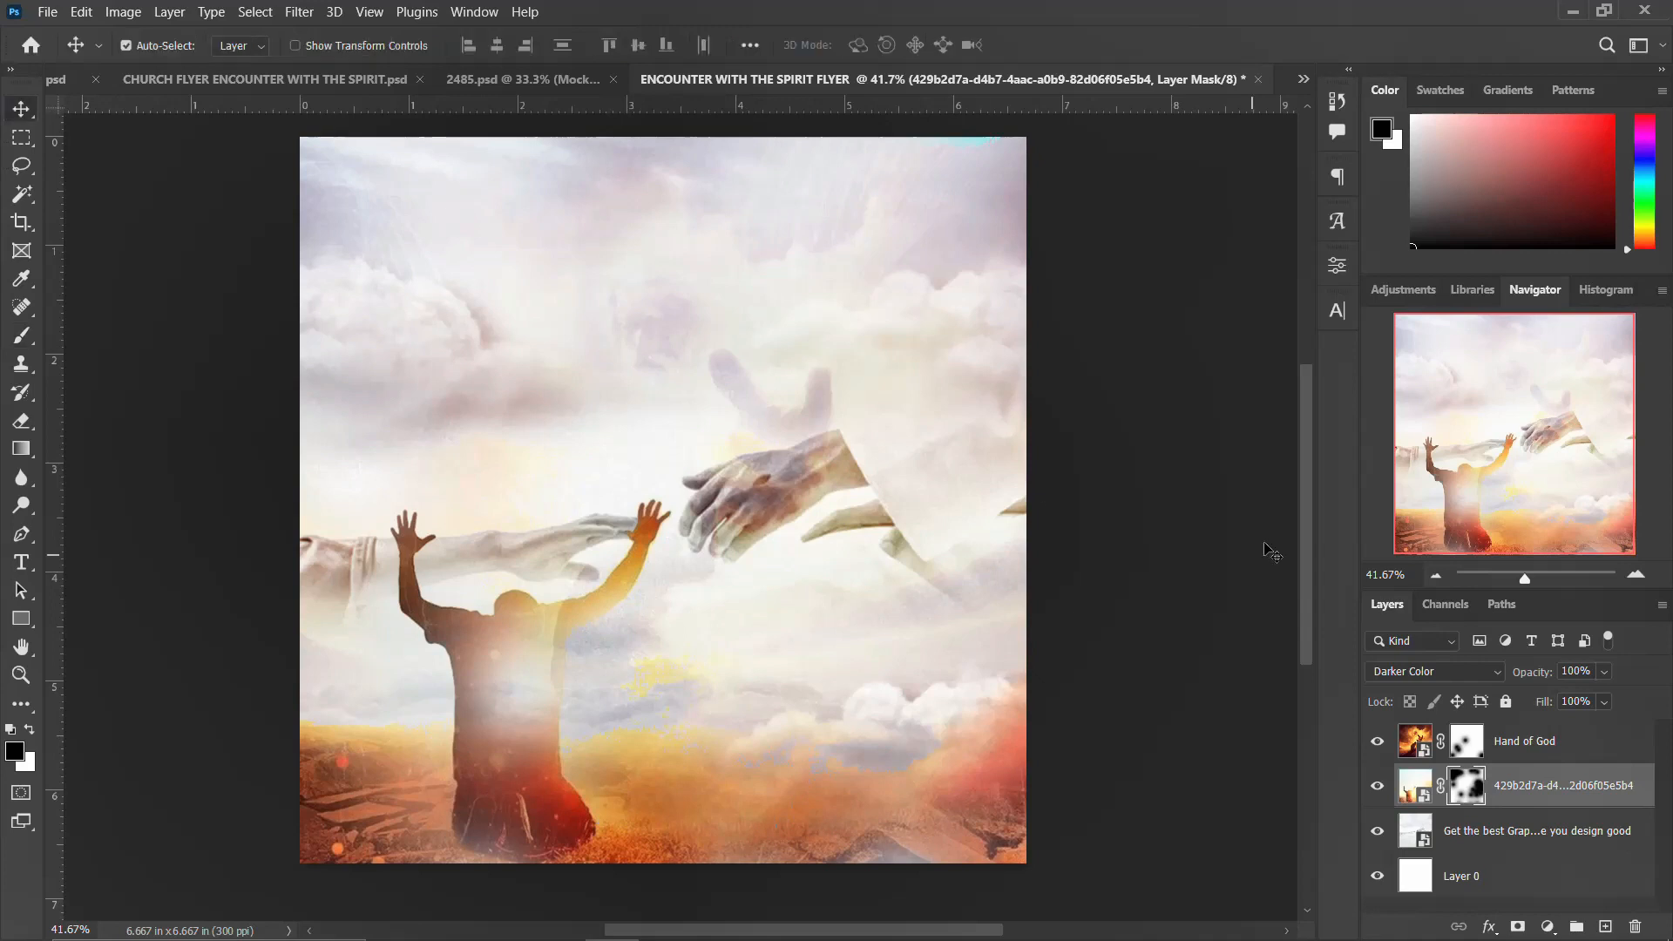
Step: Group all layers together and name the group BG
{"action": "left_click", "coordinate": [1559, 742]}
{"action": "left_click", "coordinate": [1486, 888], "text": "shift"}
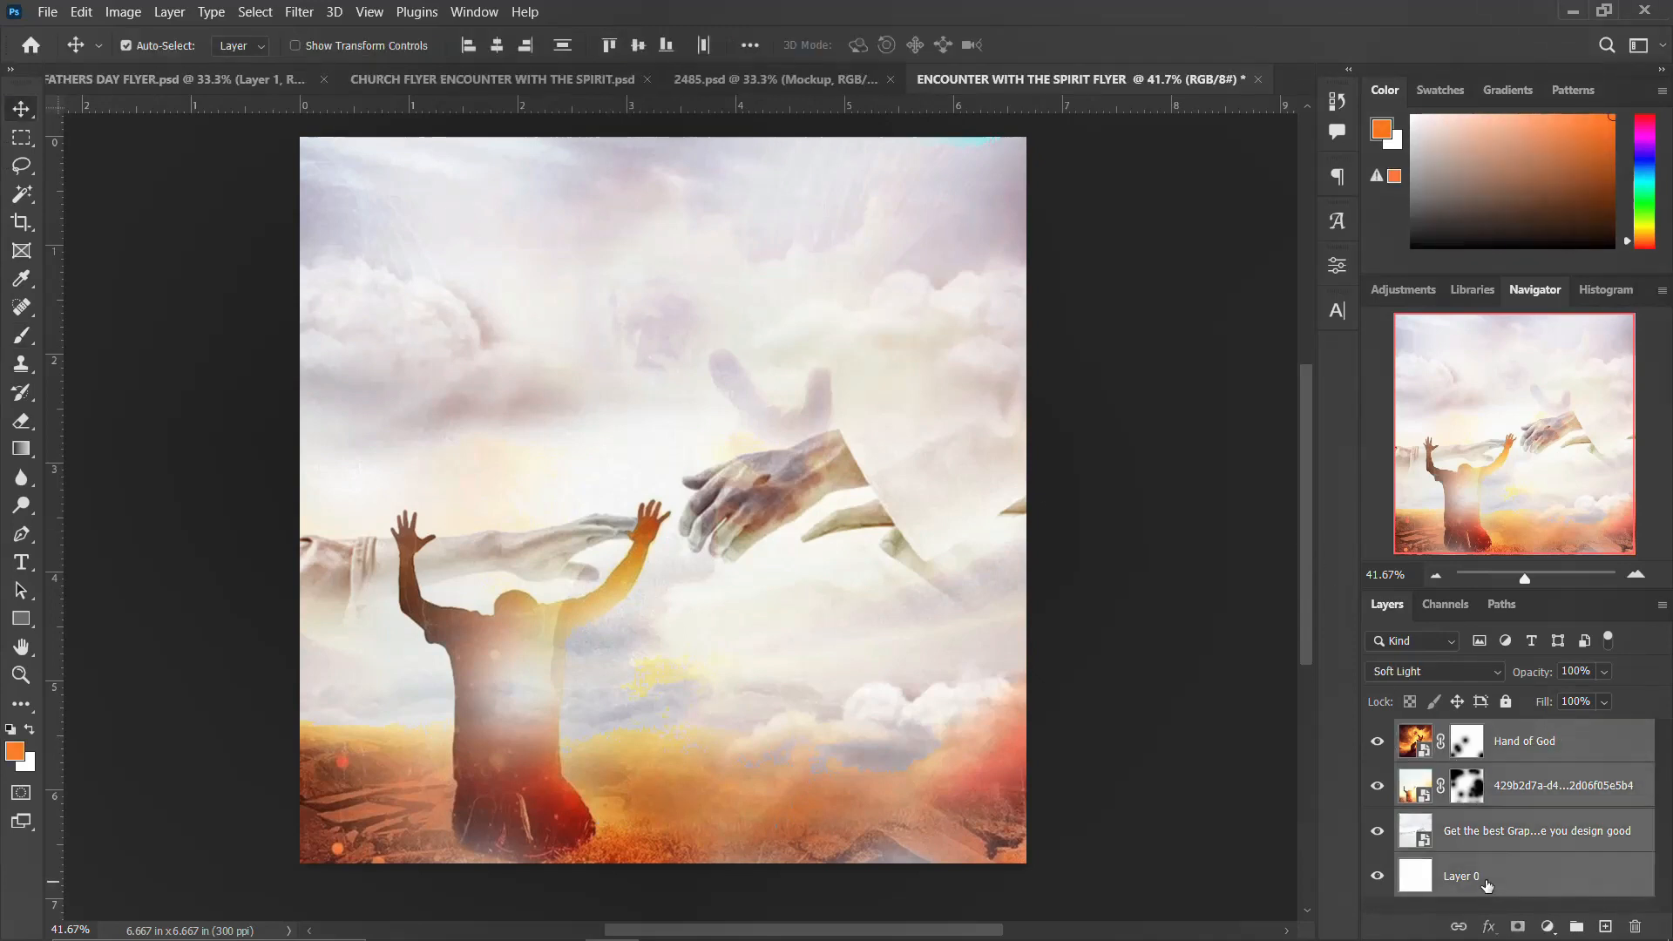
{"action": "key", "text": "ctrl+g"}
{"action": "double_click", "coordinate": [1460, 733]}
{"action": "key", "text": "Return"}
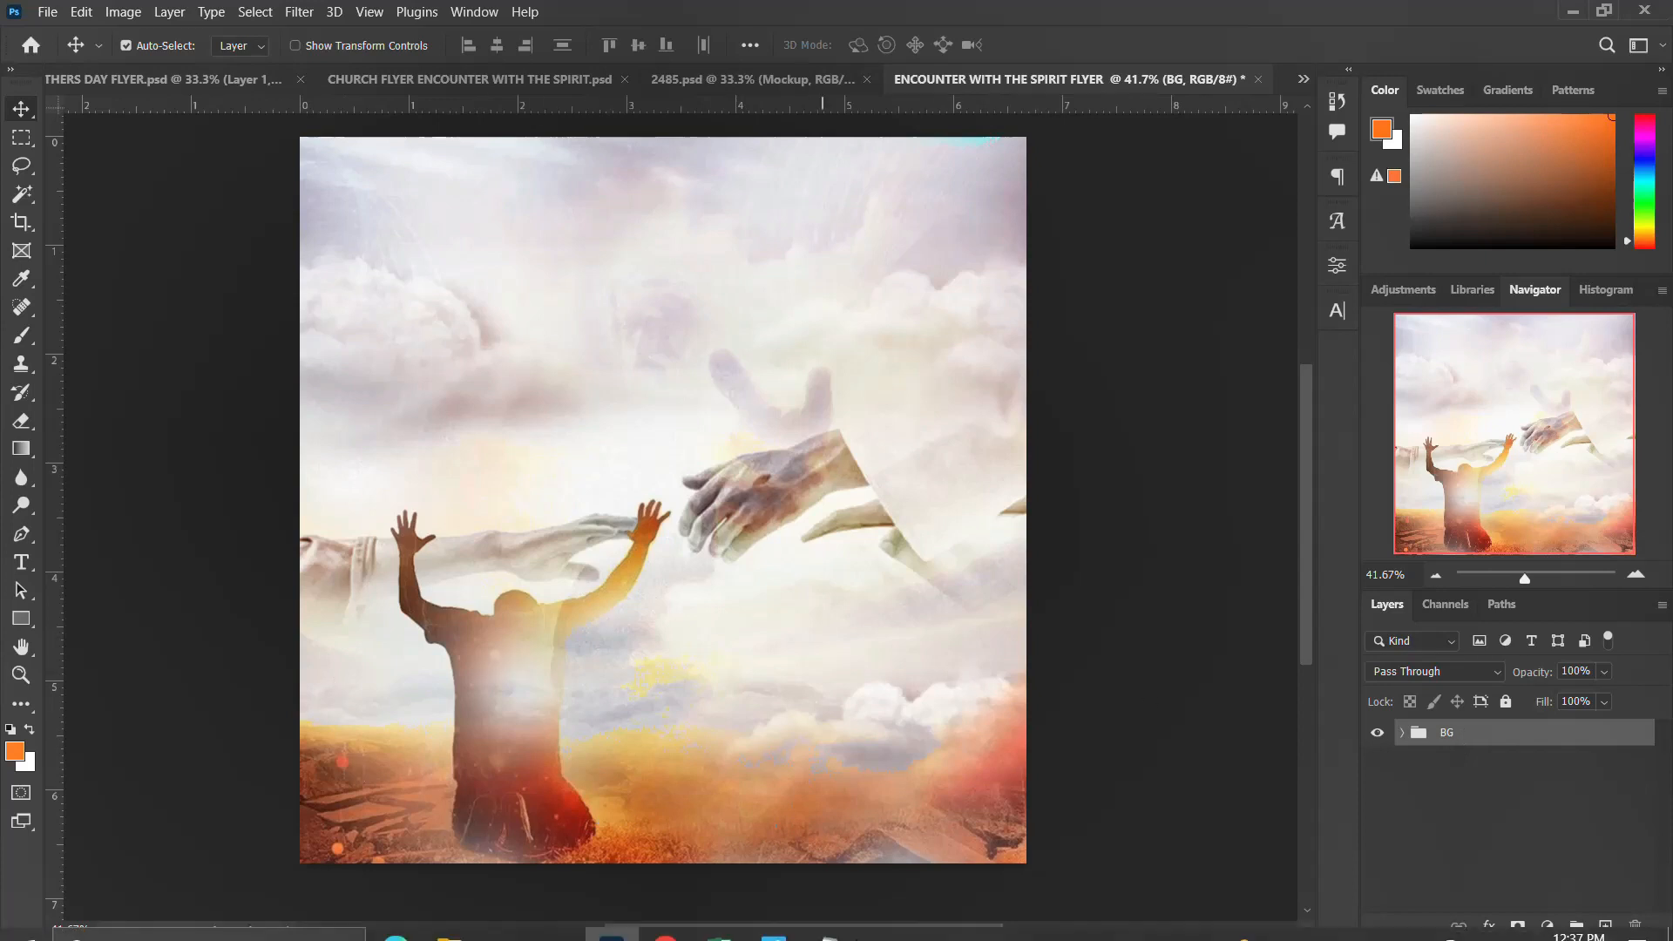
{"action": "left_click", "coordinate": [831, 919]}
{"action": "left_click_drag", "start_coordinate": [1113, 203], "coordinate": [961, 201]}
{"action": "left_click", "coordinate": [689, 240]}
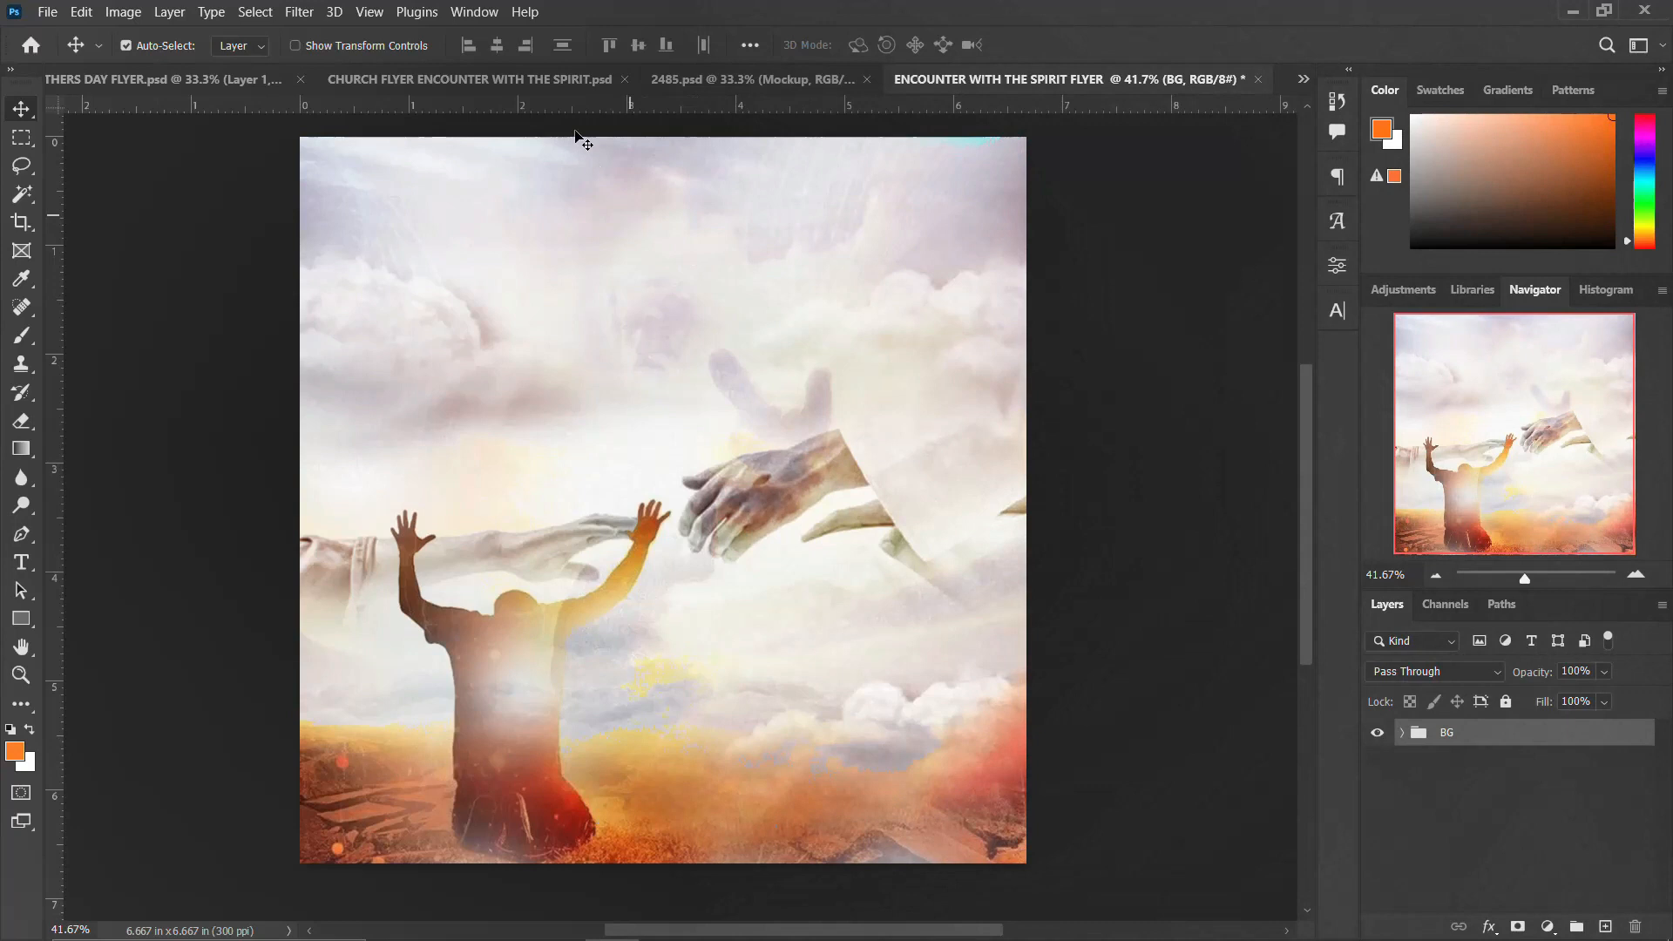
Step: Add a Gracelife text line at the top centre of the flyer with the Type tool
{"action": "key", "text": "t"}
{"action": "left_click", "coordinate": [622, 166]}
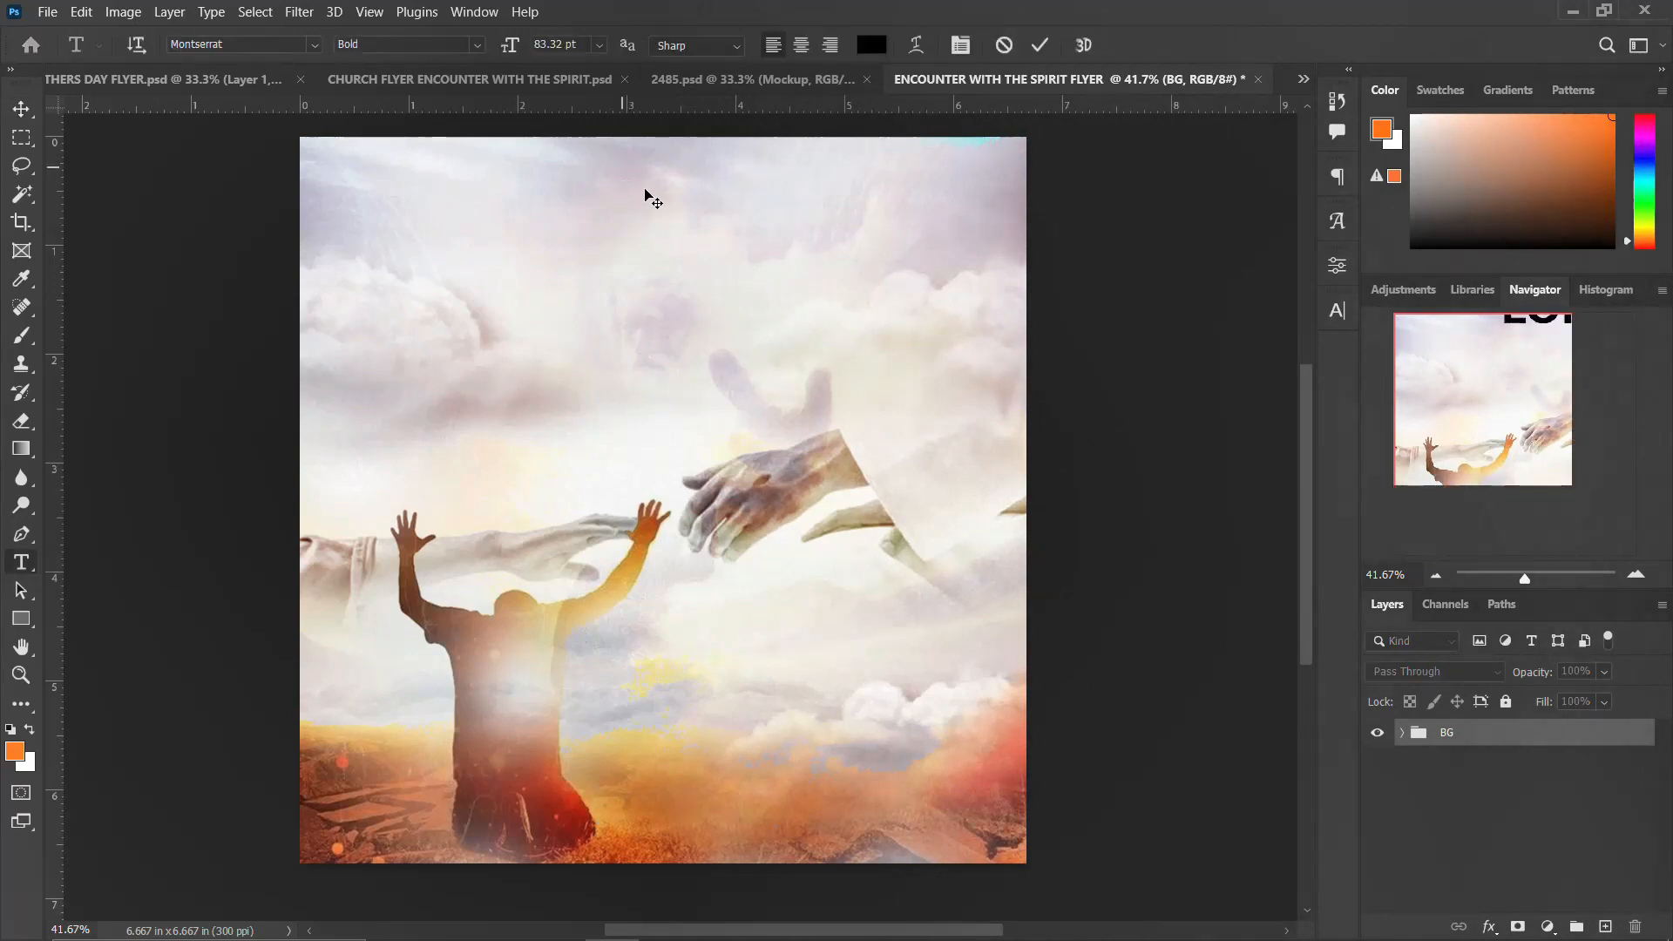
{"action": "type", "text": "GRACE"}
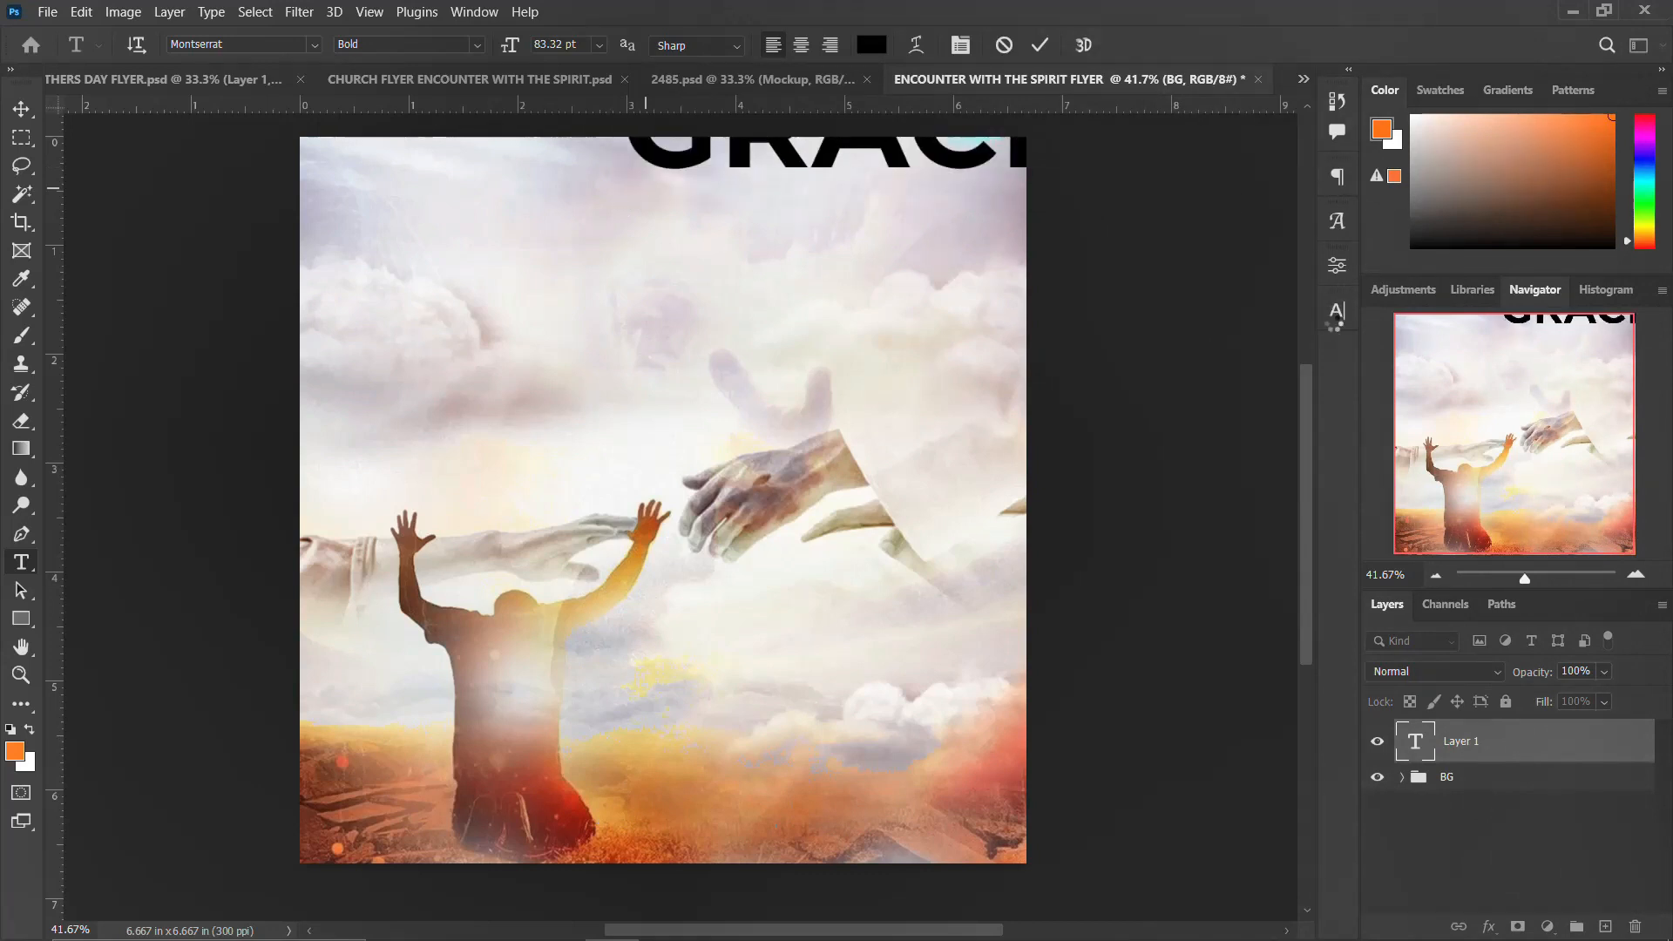
Step: Set the Gracelife text size to 10 pt and switch off All Caps
{"action": "left_click", "coordinate": [1337, 310]}
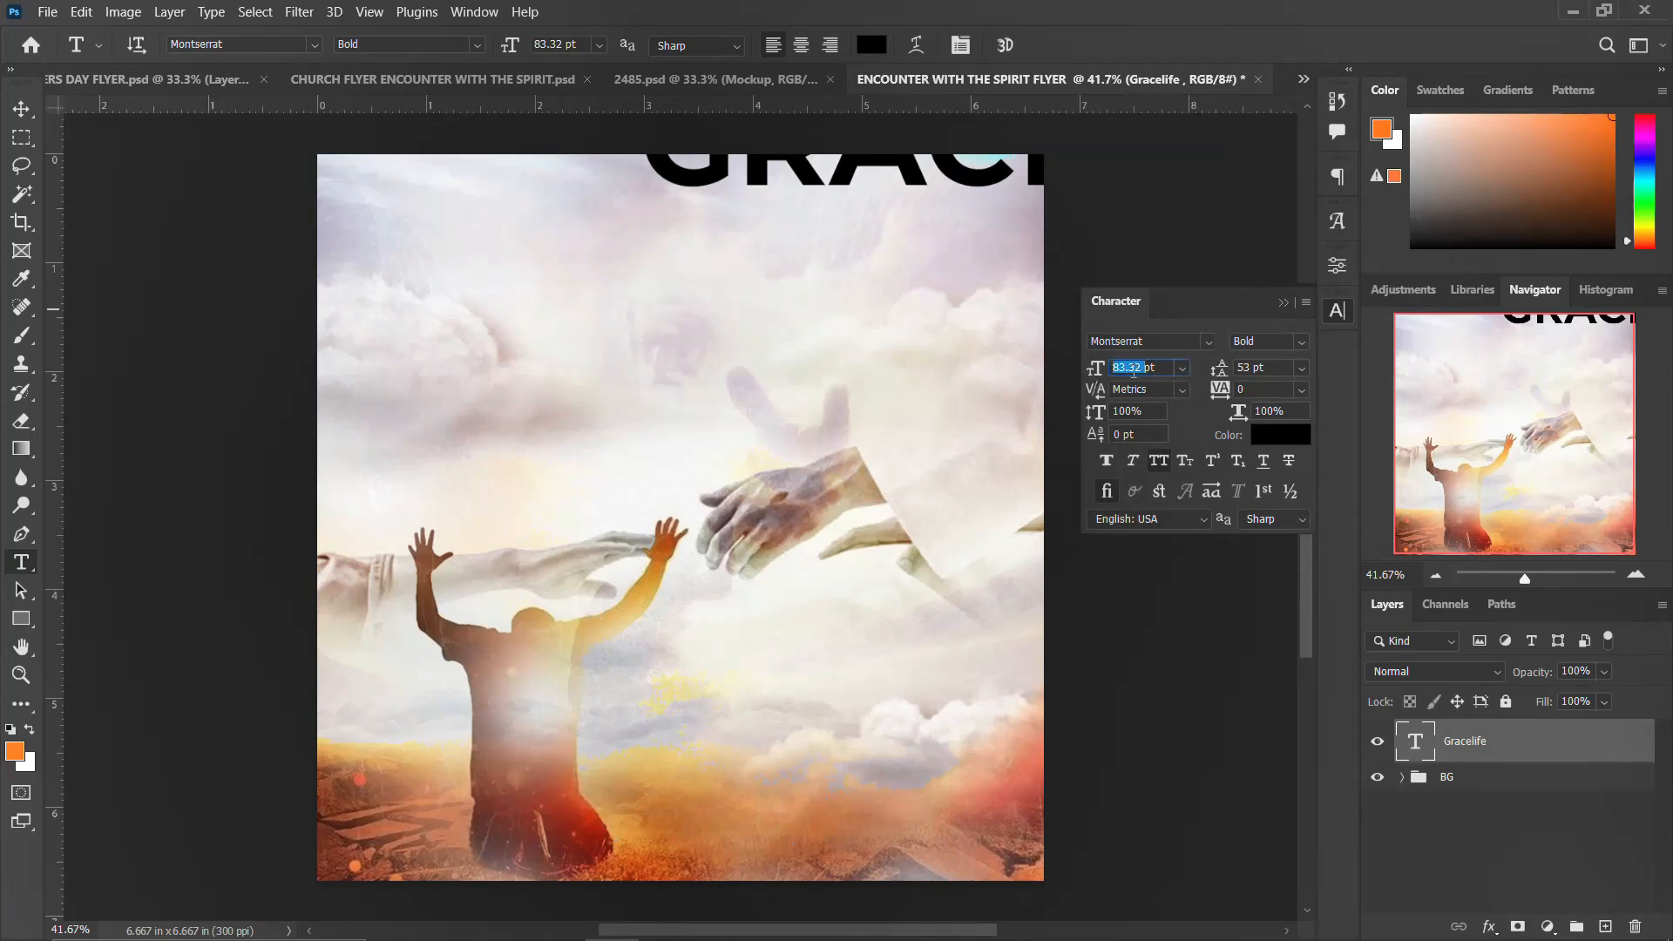
{"action": "key", "text": "Return"}
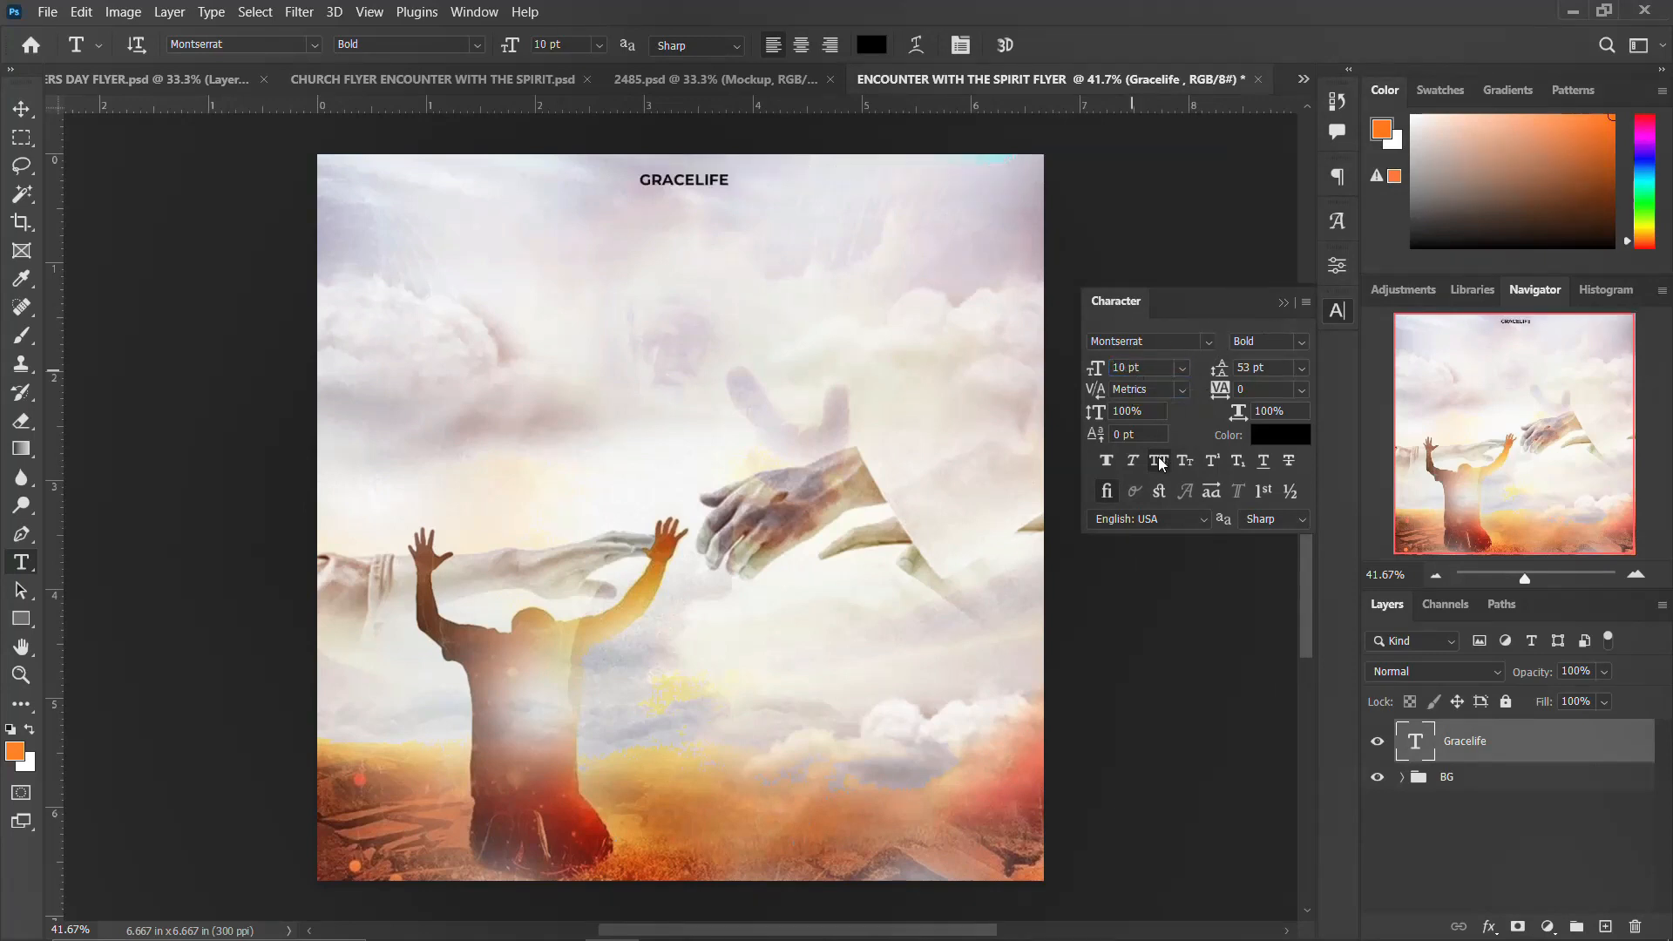
{"action": "key", "text": "ctrl+shift+k"}
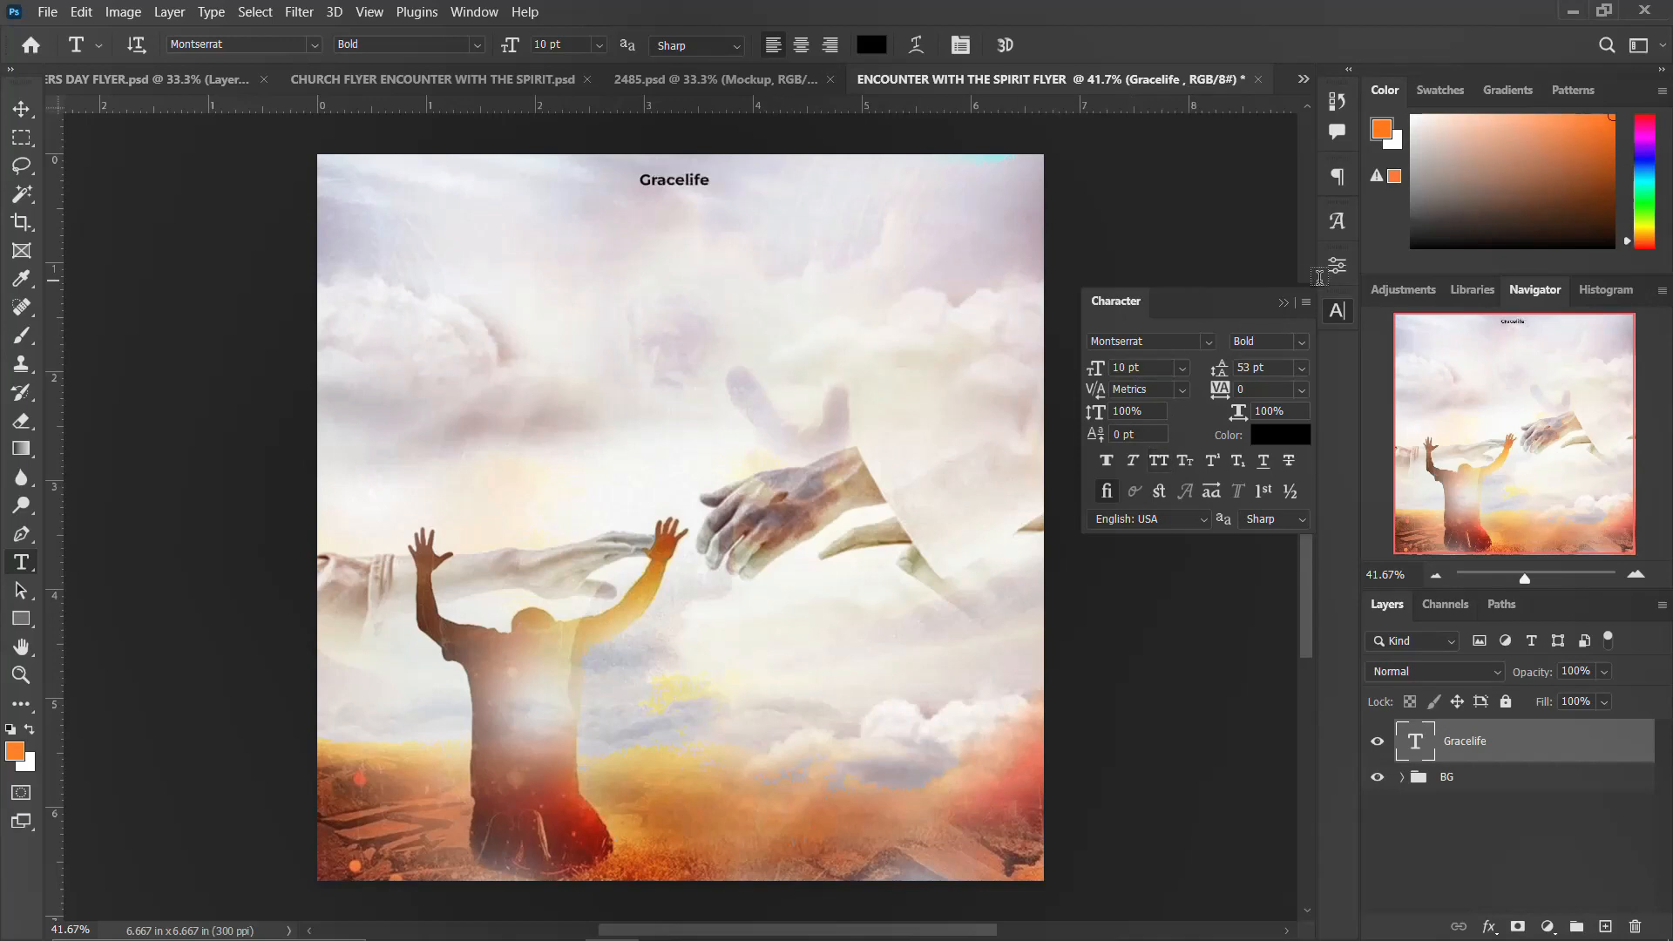
{"action": "left_click", "coordinate": [1336, 314]}
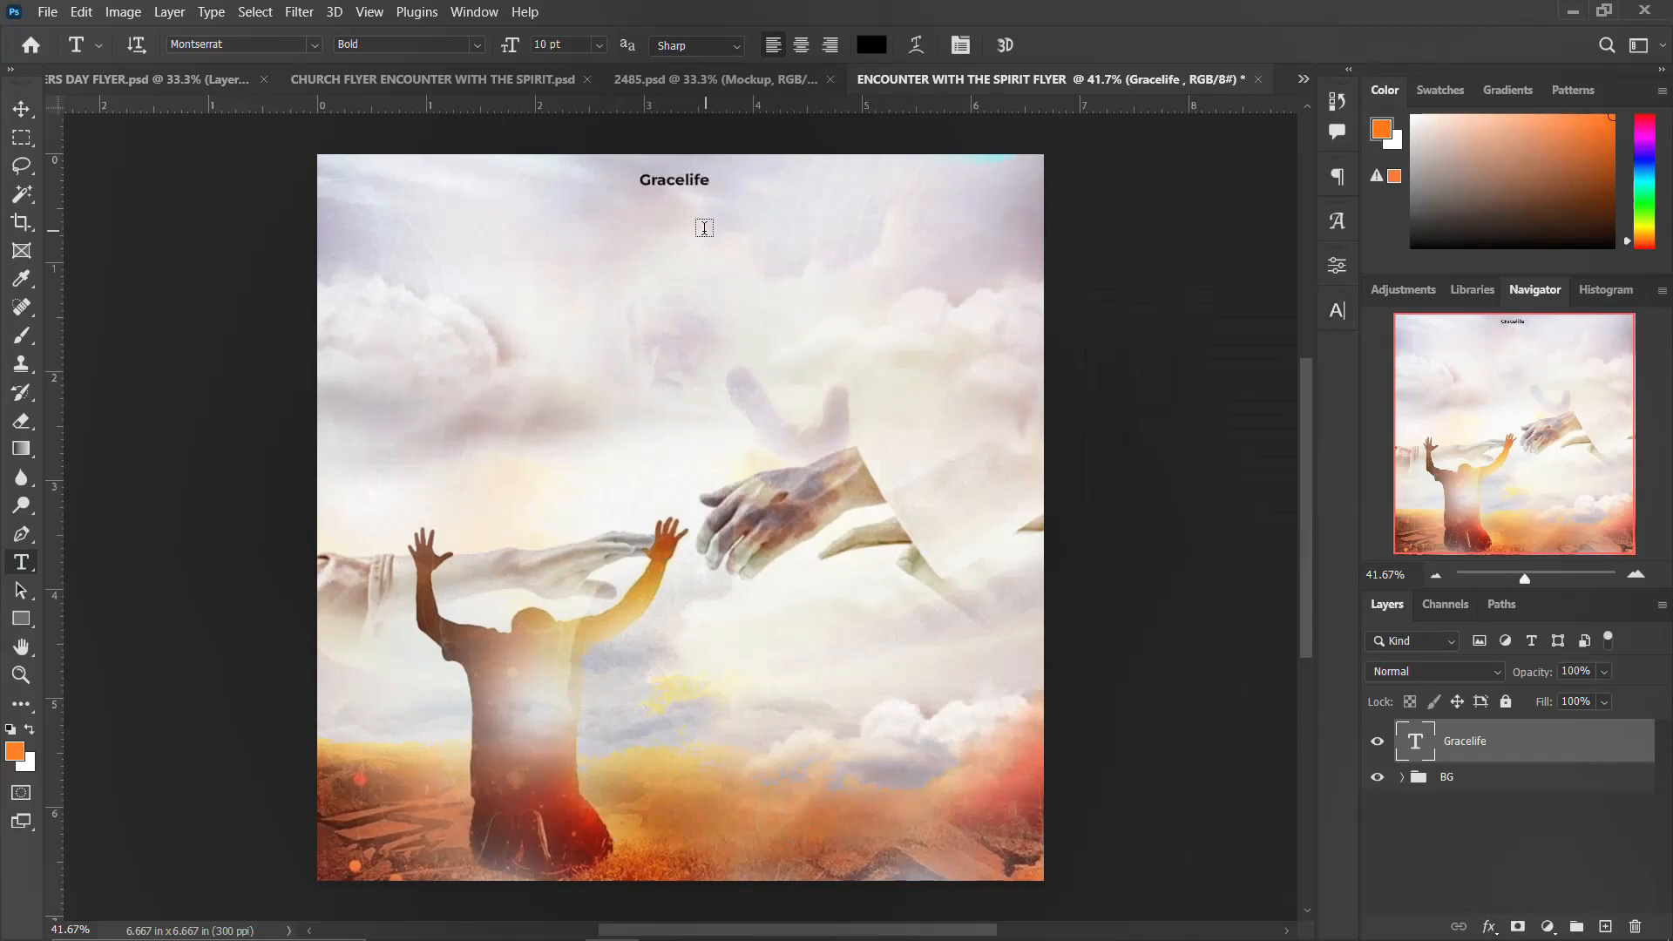
Step: Switch to Notepad and select the embassy Ministry line of the event text to copy it
{"action": "left_click", "coordinate": [782, 924]}
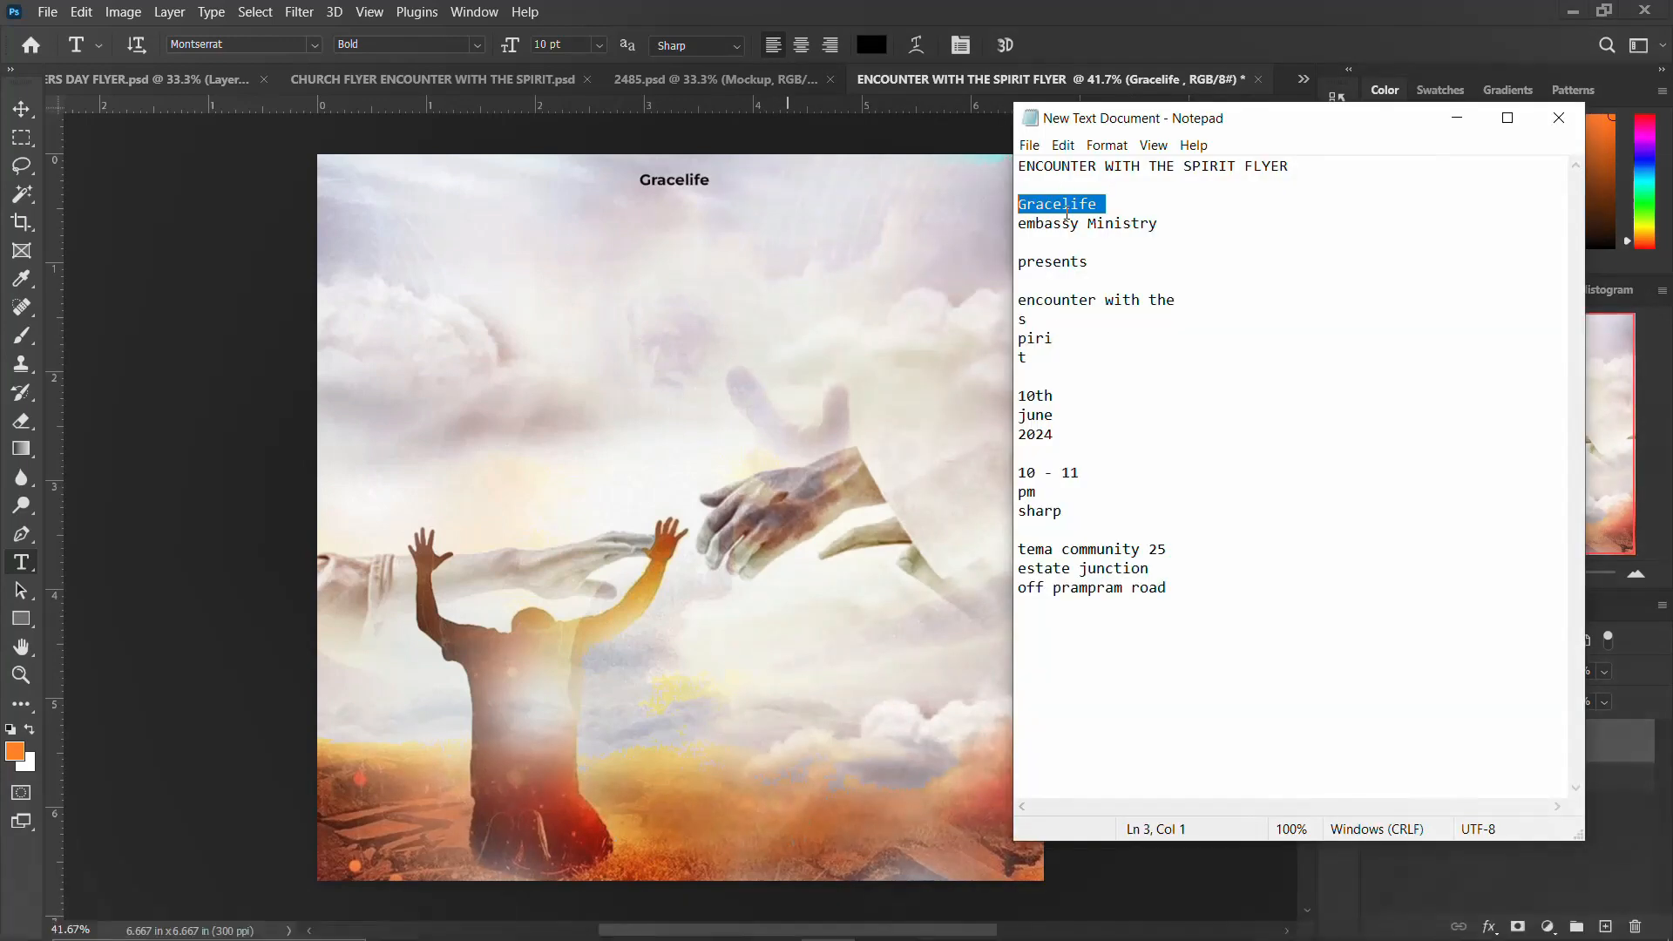
{"action": "left_click", "coordinate": [1168, 223]}
{"action": "left_click_drag", "start_coordinate": [1167, 223], "coordinate": [1016, 225]}
{"action": "key", "text": "ctrl+c"}
Step: Paste embassy Ministry as a new text line below Gracelife and centre it under the title
{"action": "left_click", "coordinate": [676, 193]}
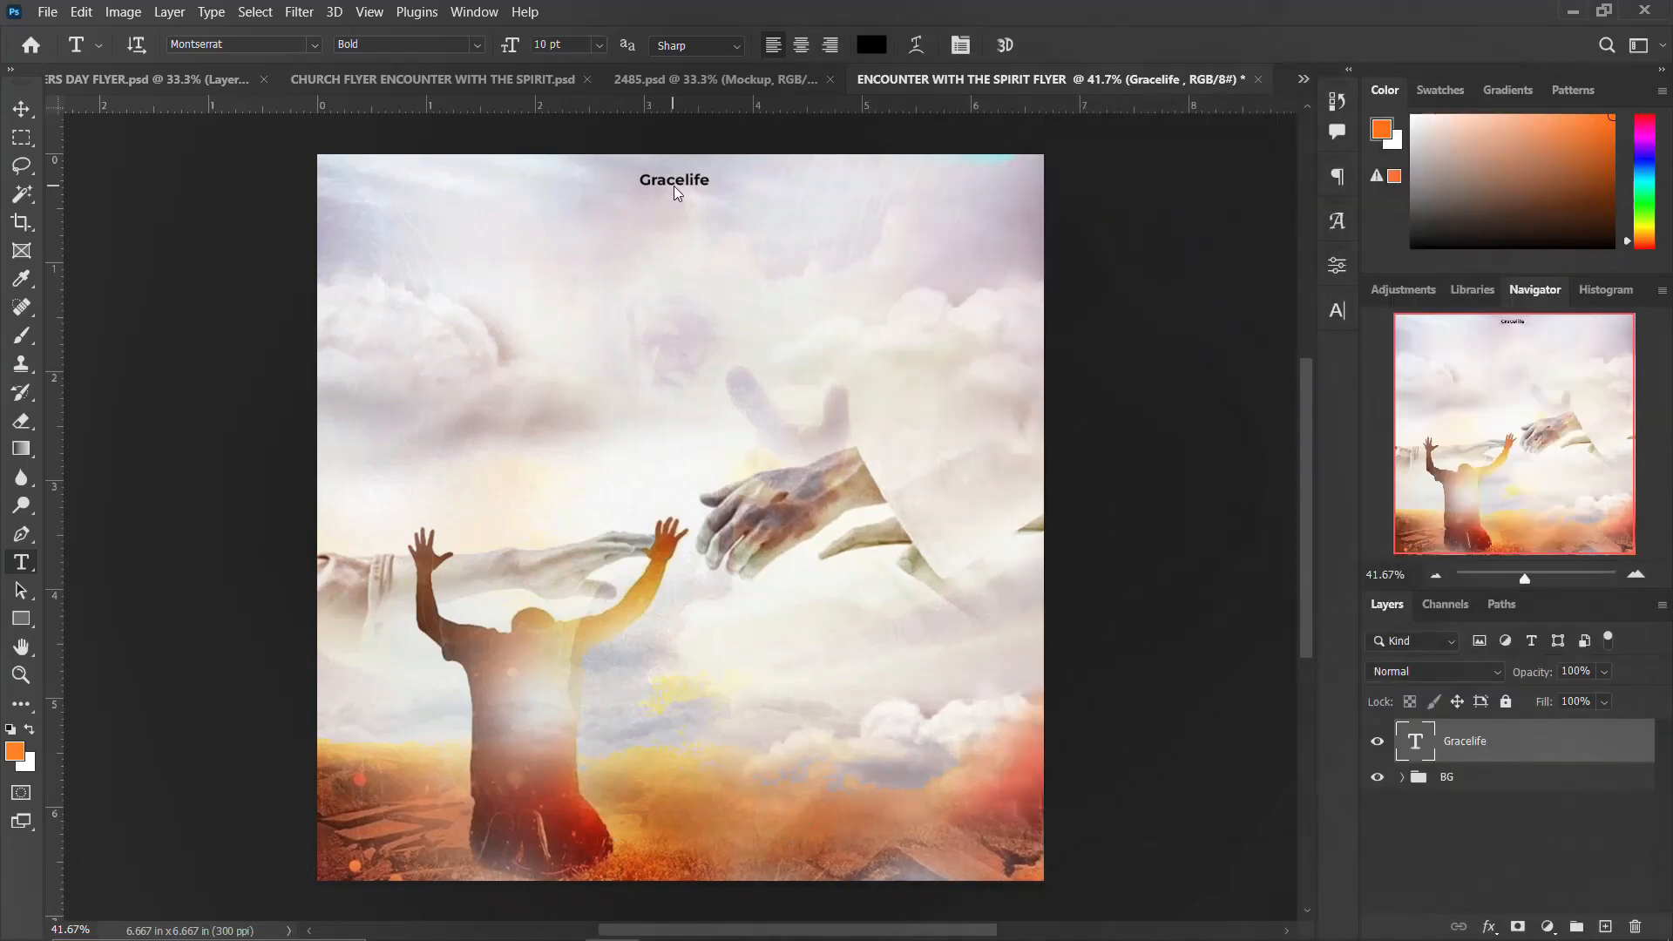
{"action": "left_click", "coordinate": [660, 207]}
{"action": "key", "text": "ctrl+v"}
{"action": "key", "text": "ctrl+Return"}
{"action": "key", "text": "v"}
{"action": "left_click_drag", "start_coordinate": [723, 213], "coordinate": [684, 213]}
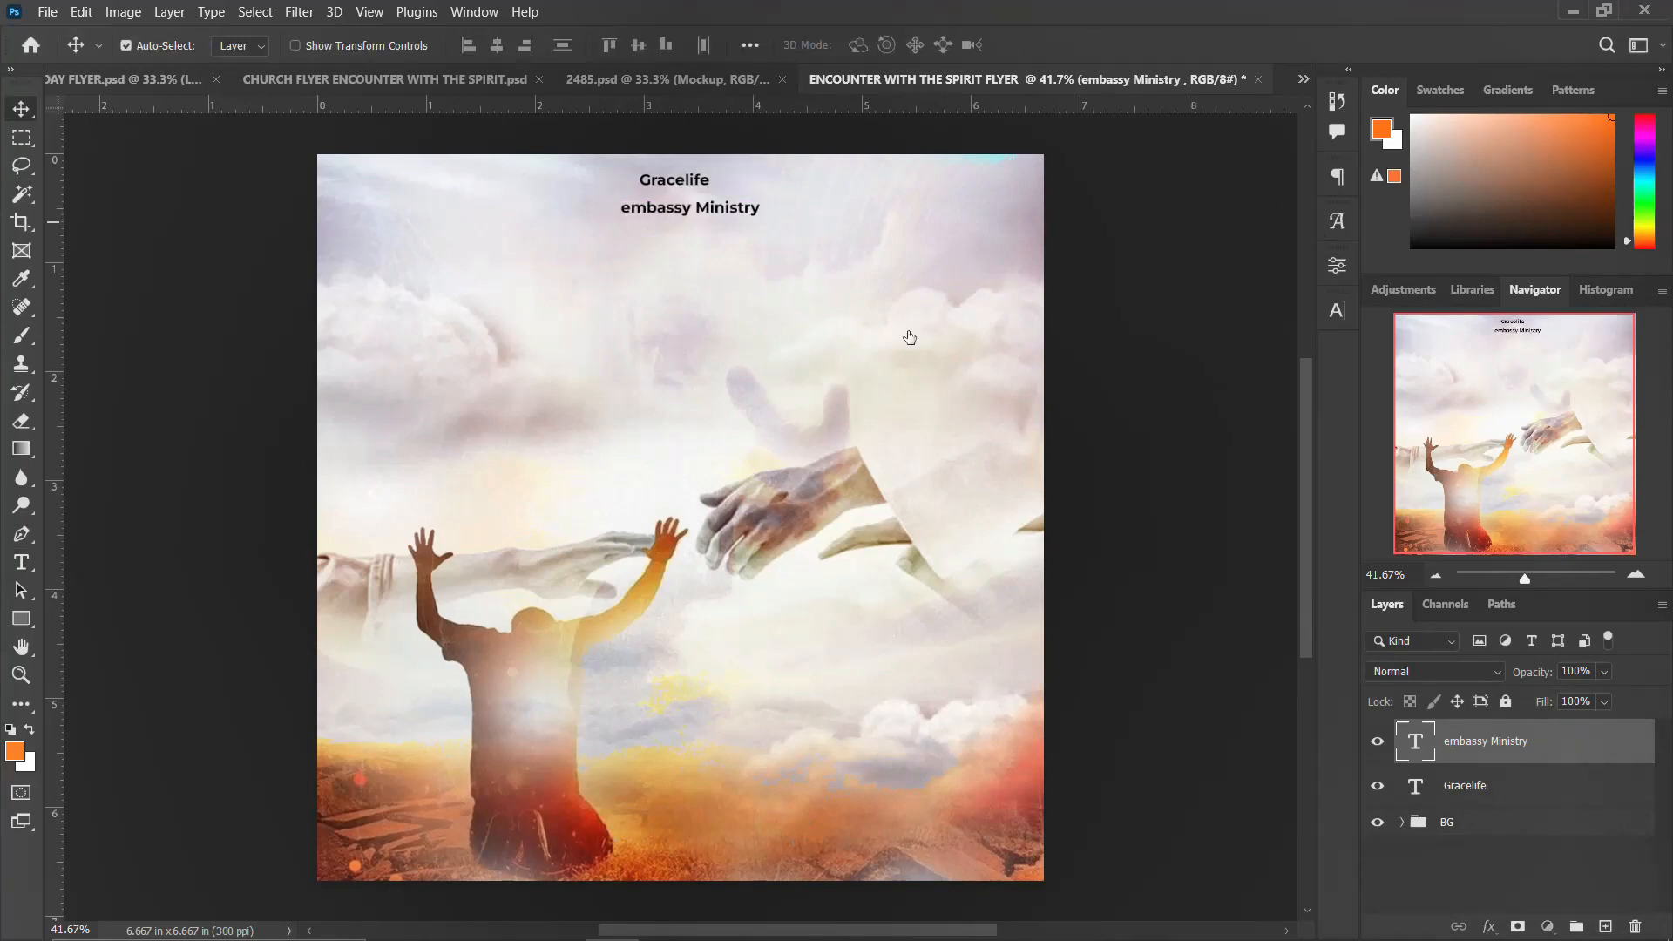
Step: Scale up the Gracelife title above the embassy Ministry line
{"action": "left_click", "coordinate": [663, 179]}
{"action": "key", "text": "ctrl+t"}
{"action": "left_click_drag", "start_coordinate": [712, 189], "coordinate": [735, 201]}
{"action": "key", "text": "Return"}
{"action": "left_click", "coordinate": [739, 209]}
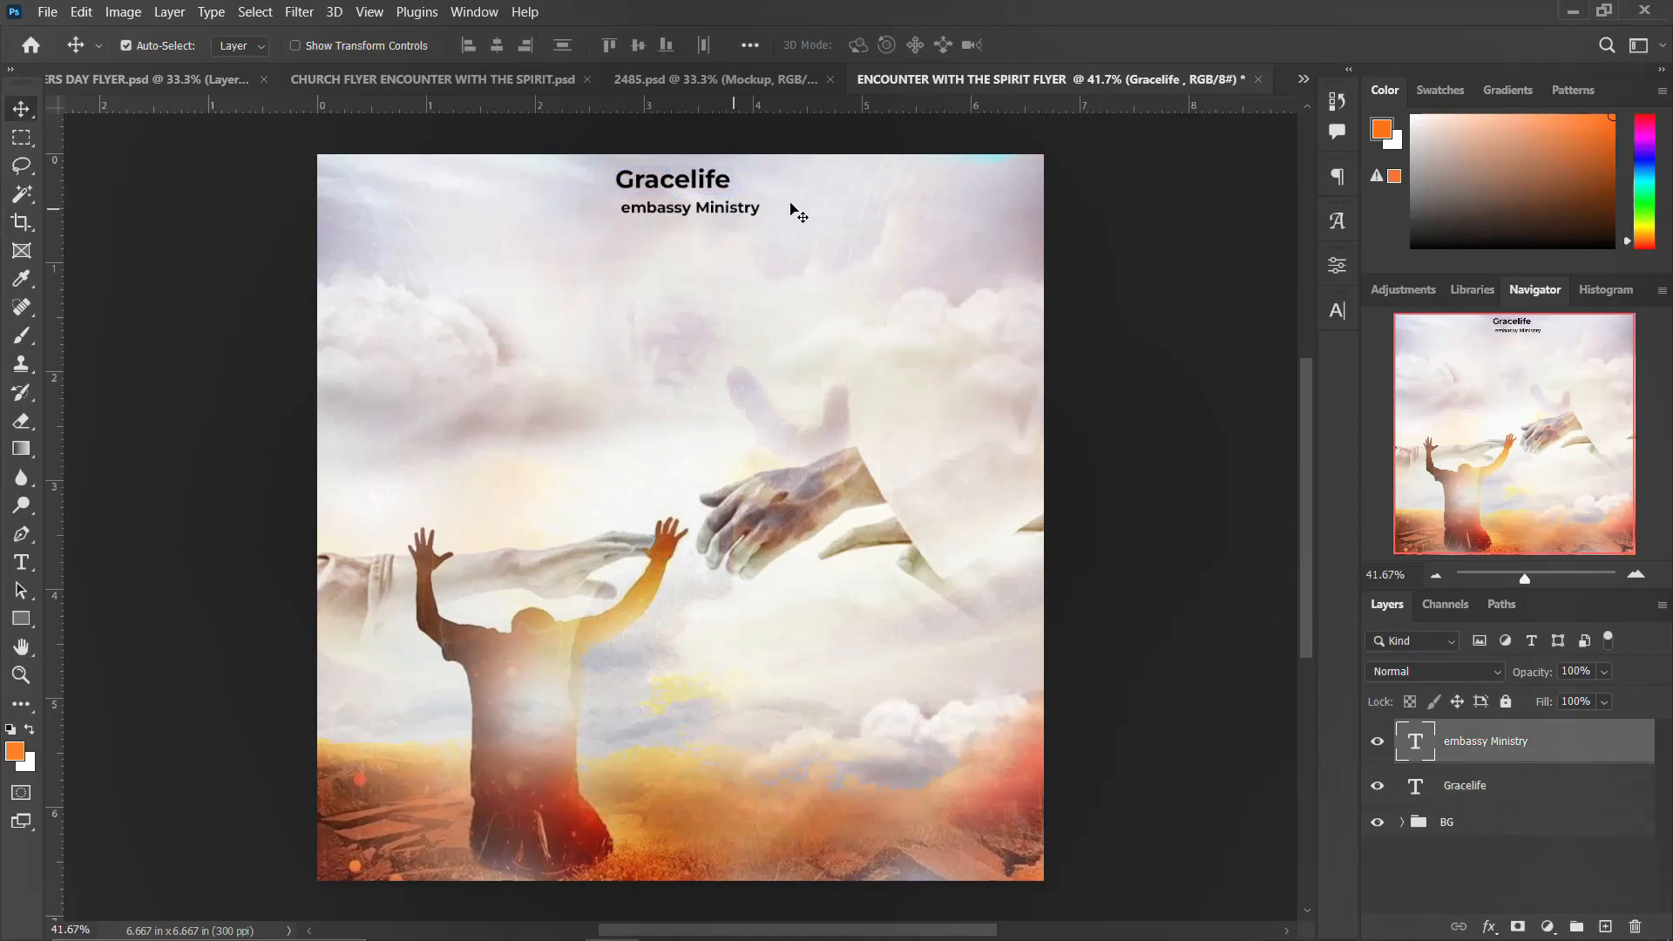
Step: Set the embassy Ministry line to 9 pt and nudge it up and left under the Gracelife title
{"action": "left_click", "coordinate": [1337, 310]}
{"action": "left_click", "coordinate": [1301, 341]}
{"action": "left_click", "coordinate": [1289, 500]}
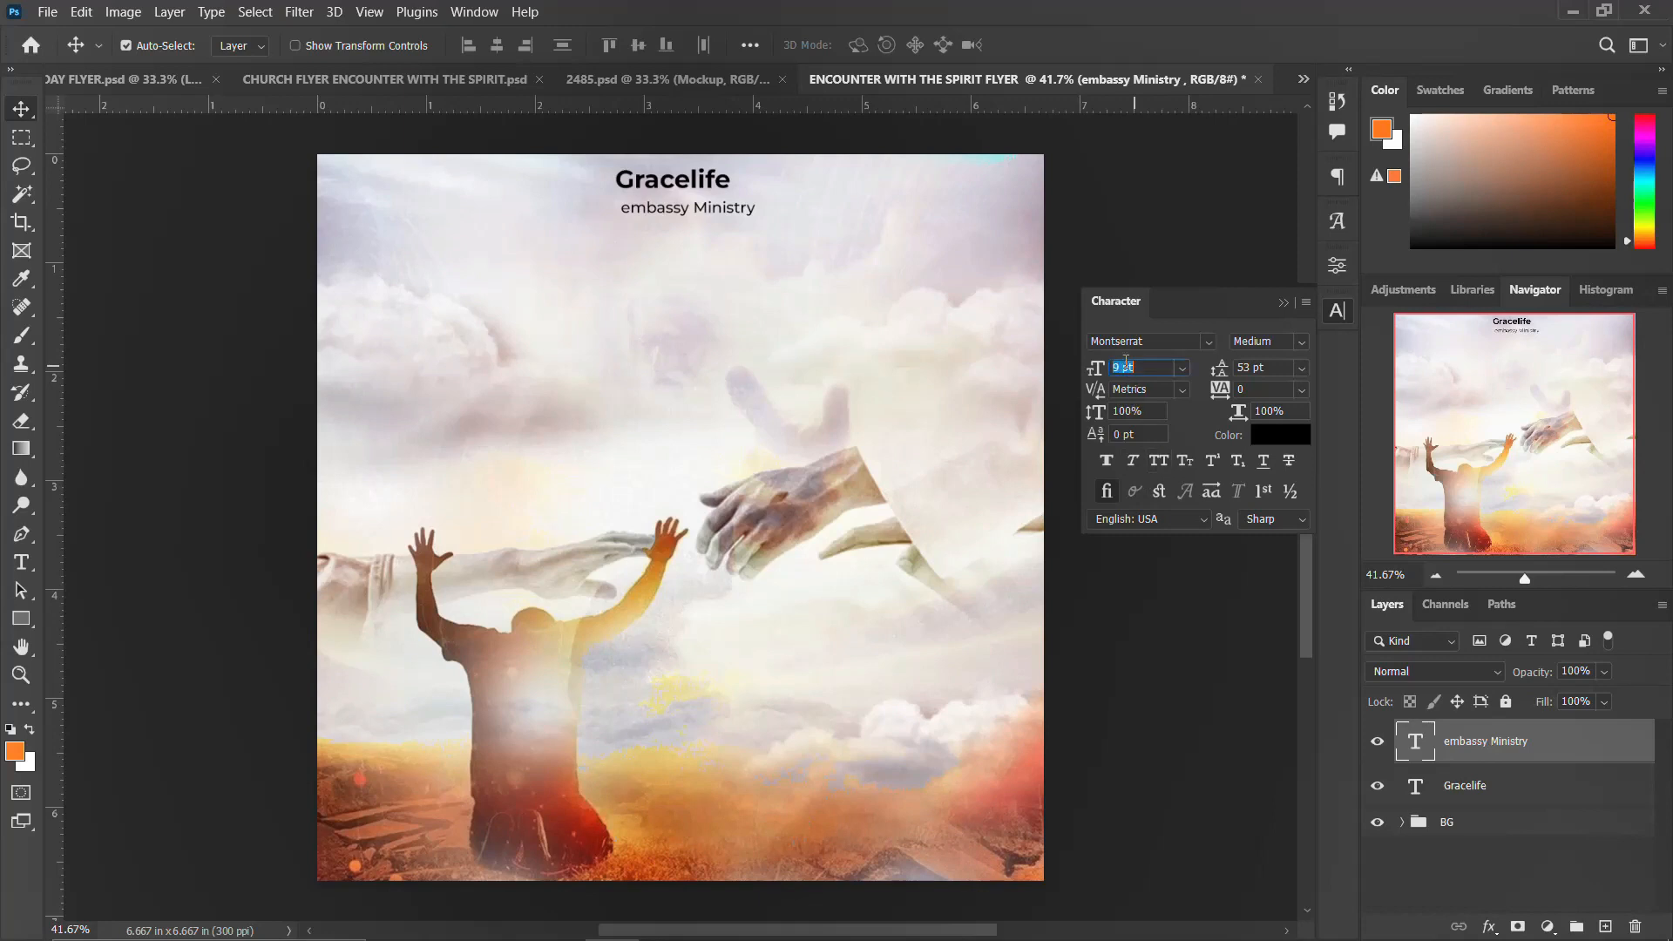
{"action": "left_click", "coordinate": [1336, 311]}
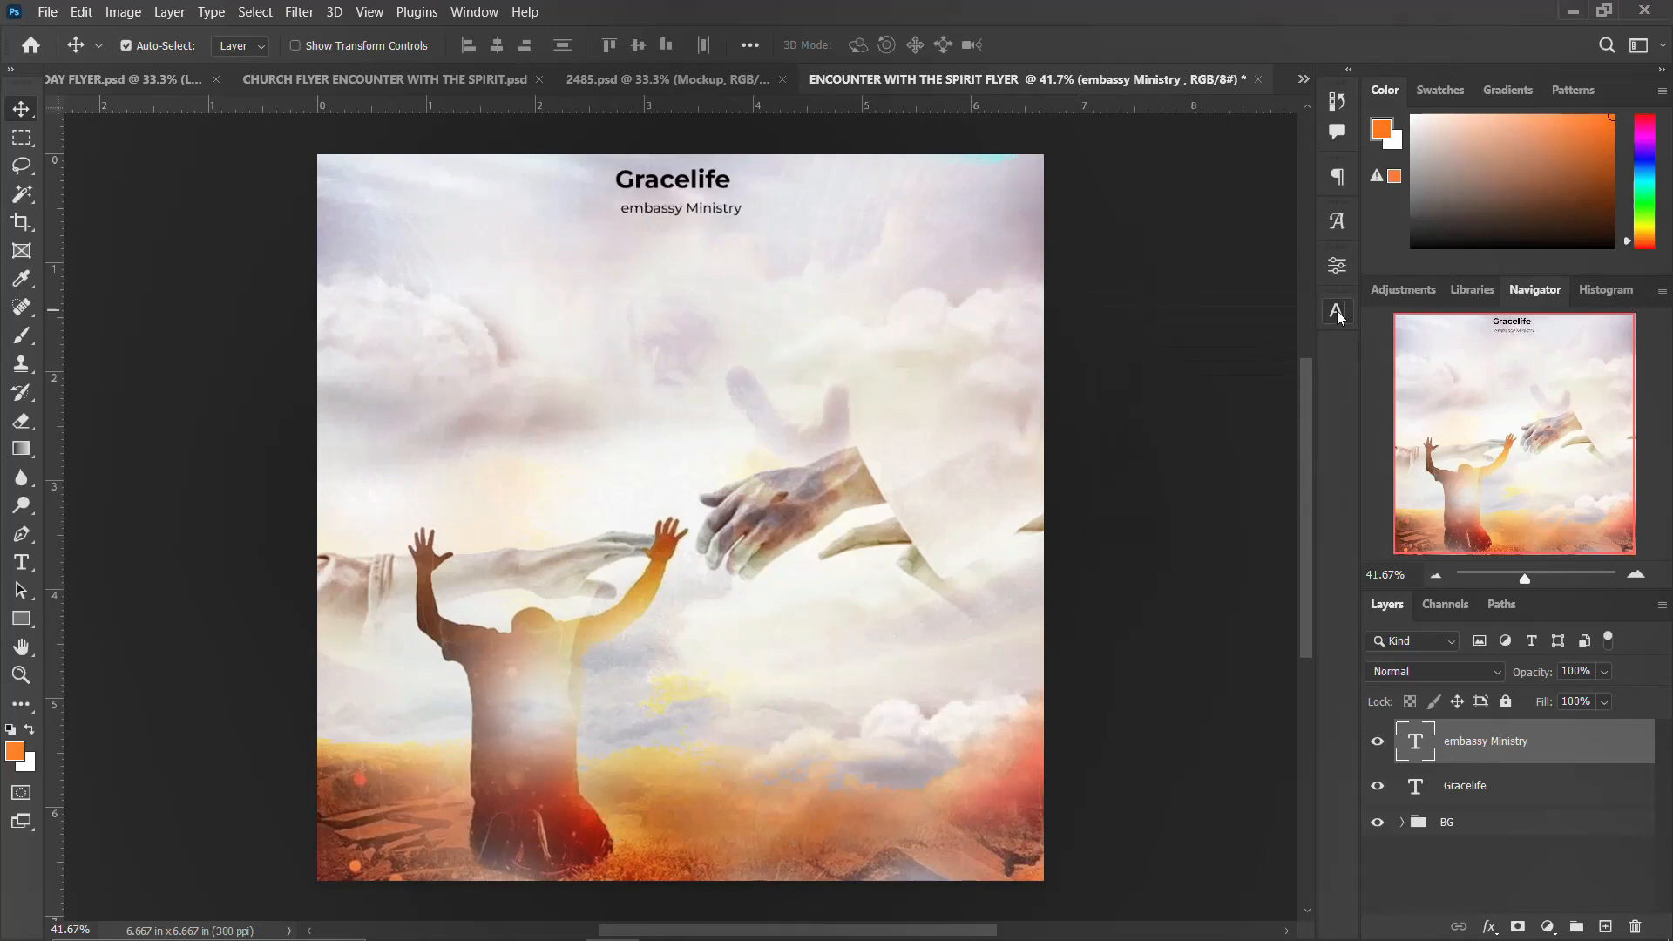
{"action": "key", "text": "shift+Up"}
{"action": "key", "text": "shift+Up"}
{"action": "key", "text": "shift+Up"}
{"action": "key", "text": "shift+Left"}
{"action": "key", "text": "shift+Left"}
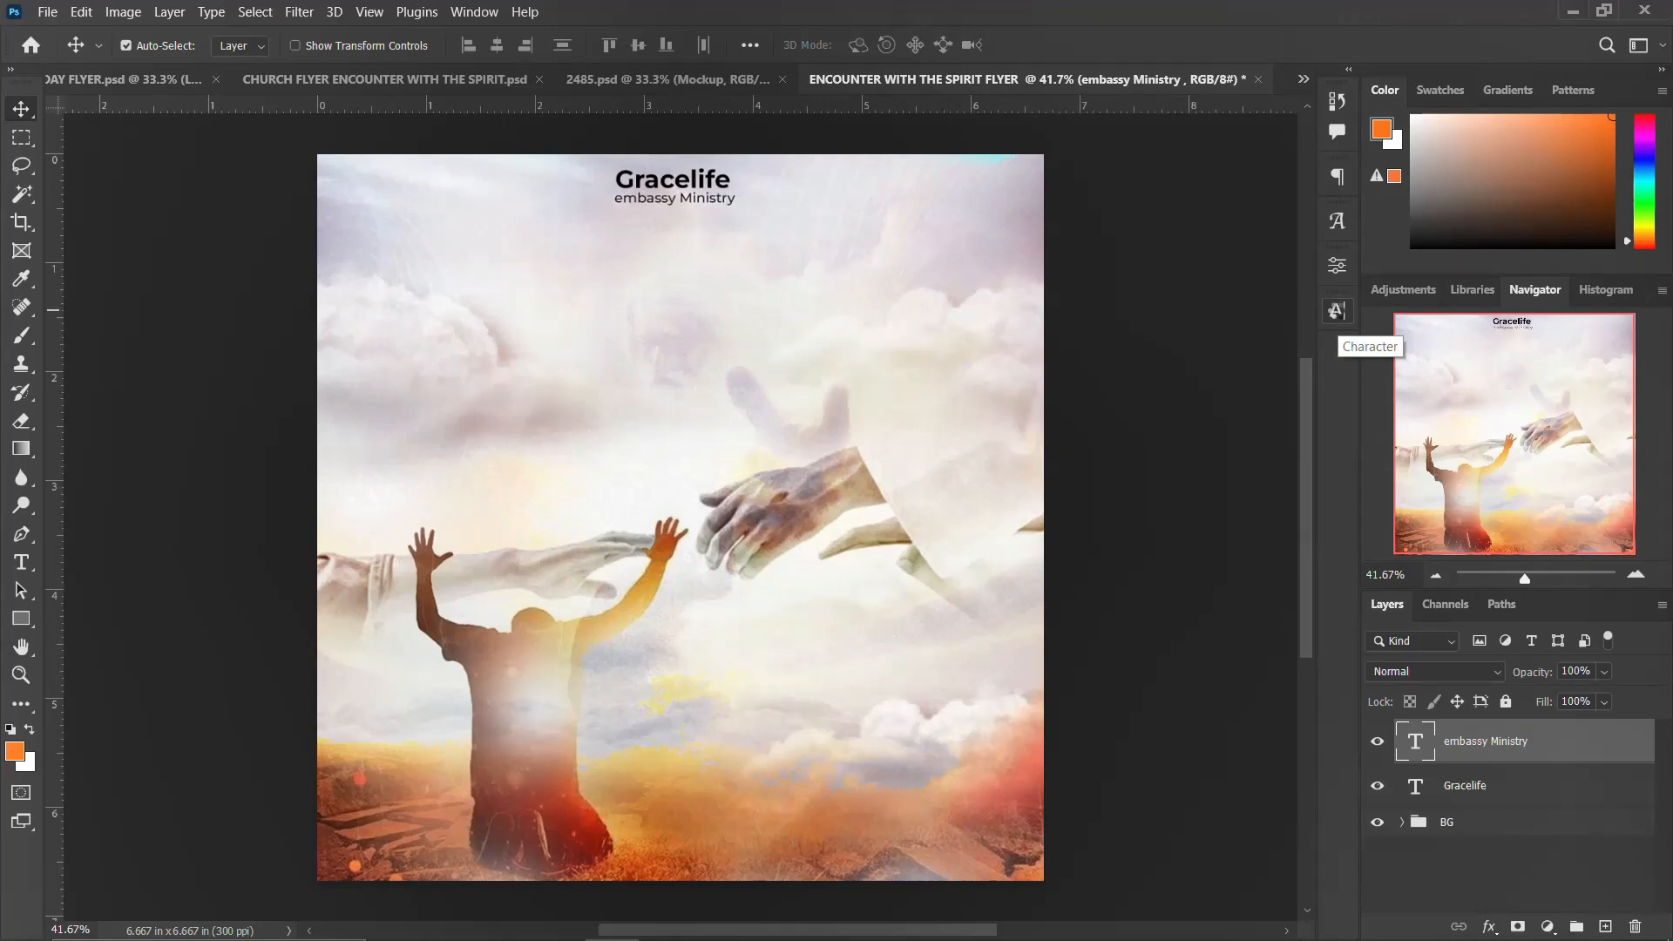
Step: Select the Gracelife title and inspect its character settings
{"action": "left_click", "coordinate": [716, 181]}
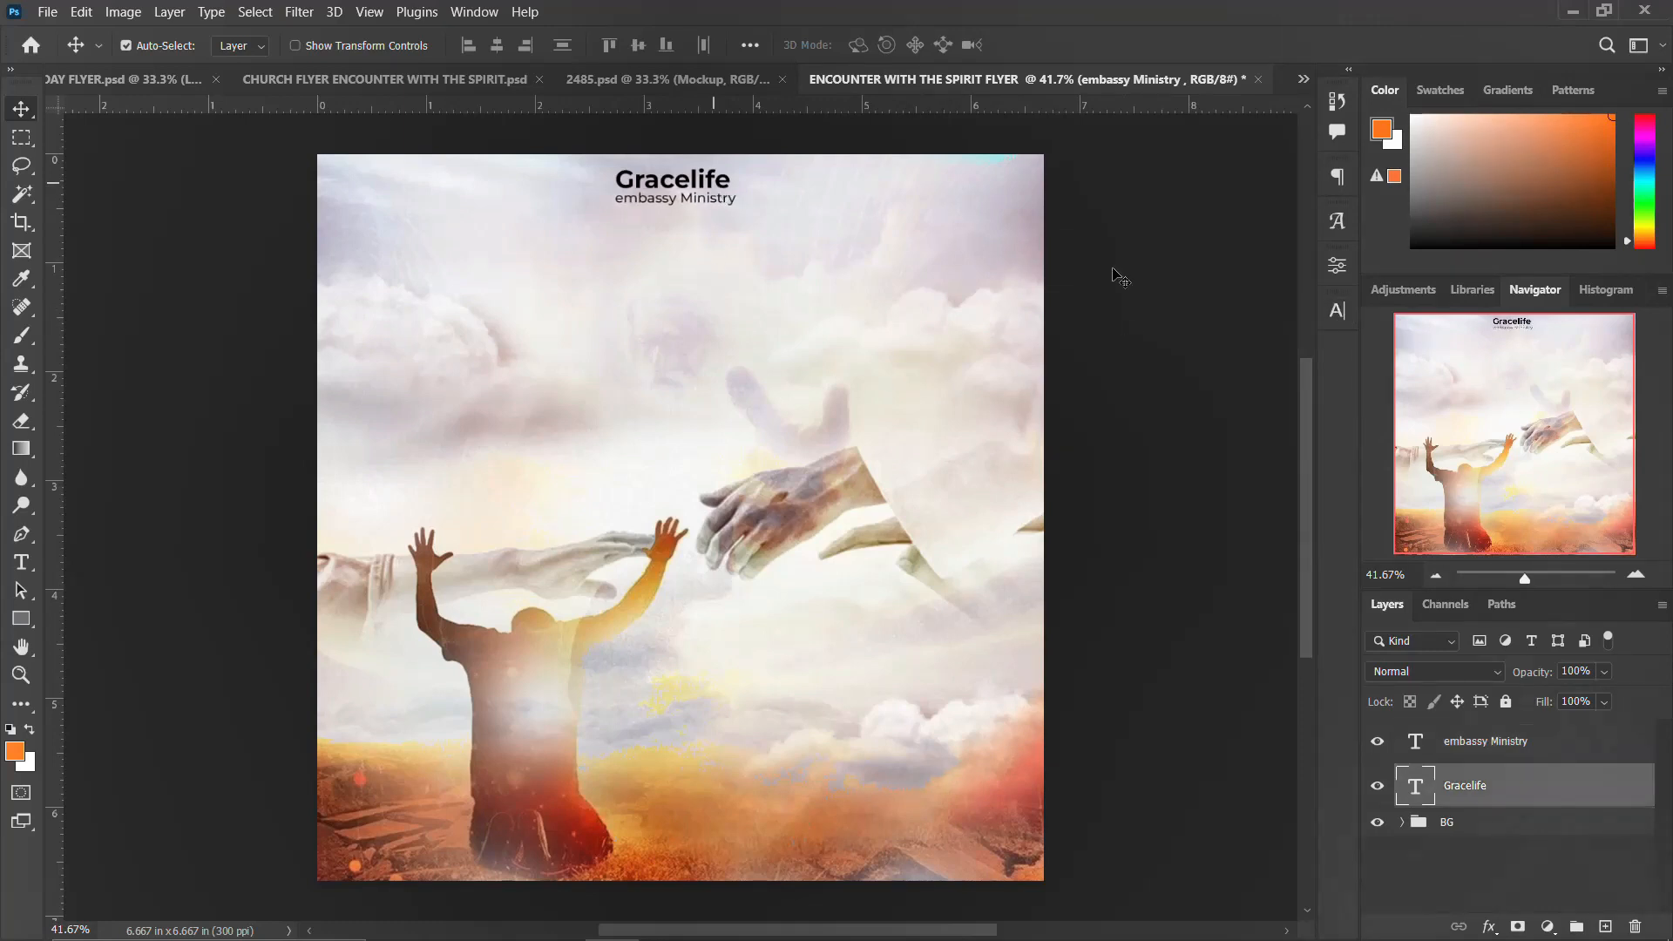
{"action": "left_click", "coordinate": [1336, 310]}
{"action": "key", "text": "Up"}
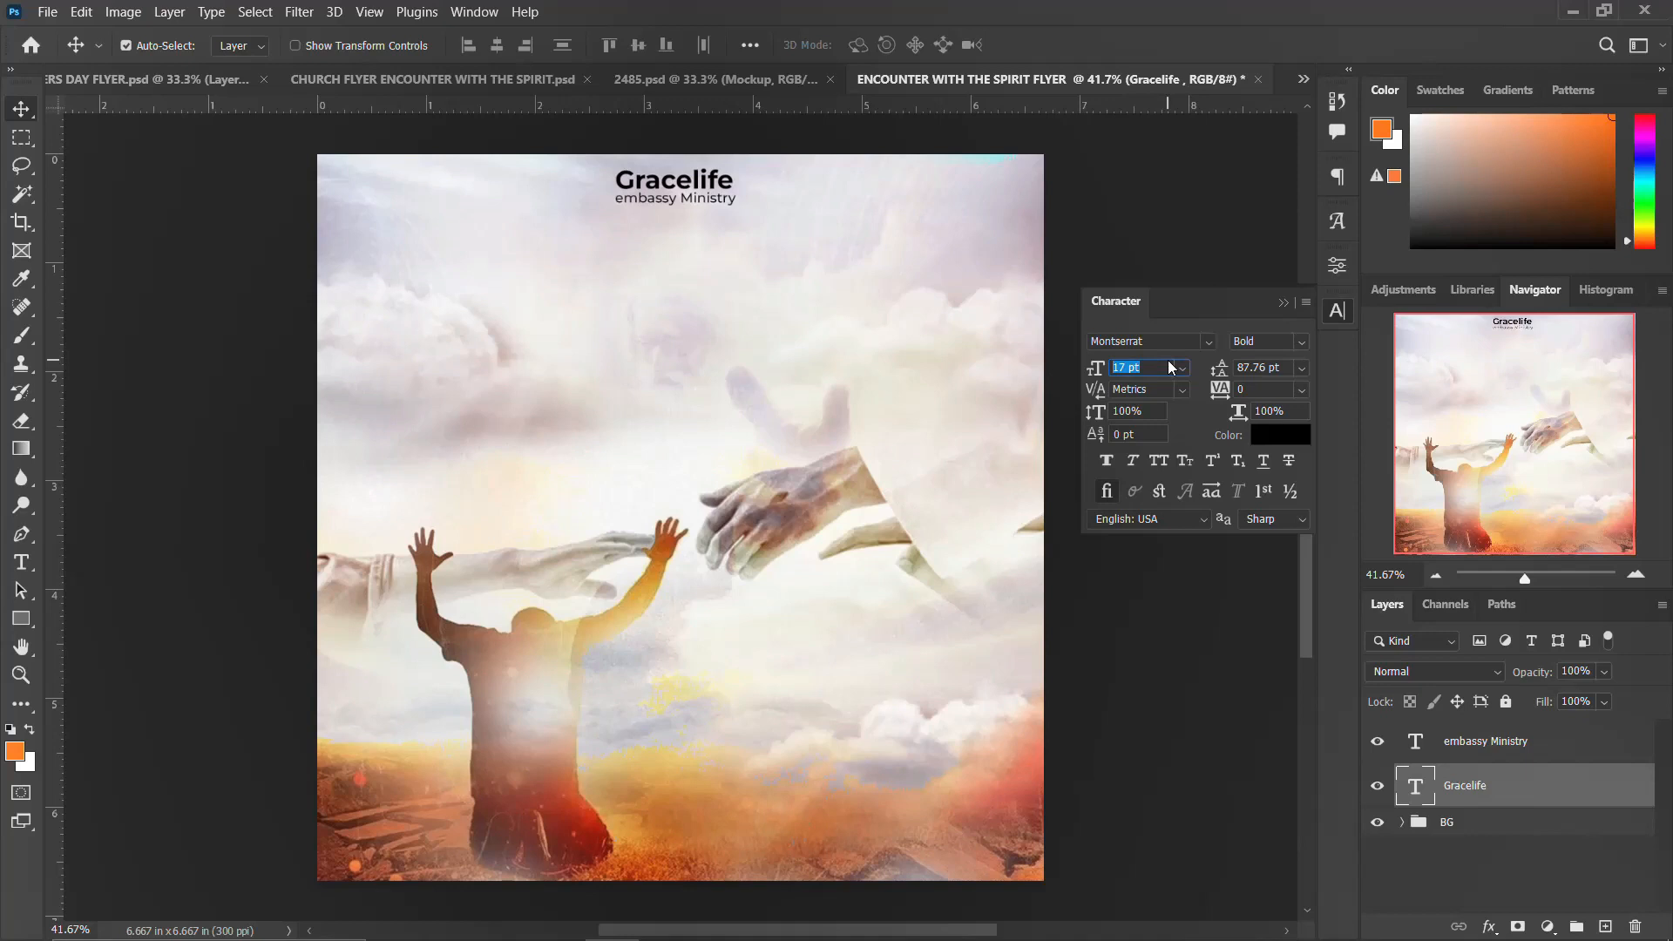
{"action": "key", "text": "Down"}
{"action": "left_click", "coordinate": [1340, 312]}
Step: Draw a thin vertical rectangle about 0.03 × 0.31 in left of the title and fill it with a dark colour
{"action": "left_click", "coordinate": [24, 625]}
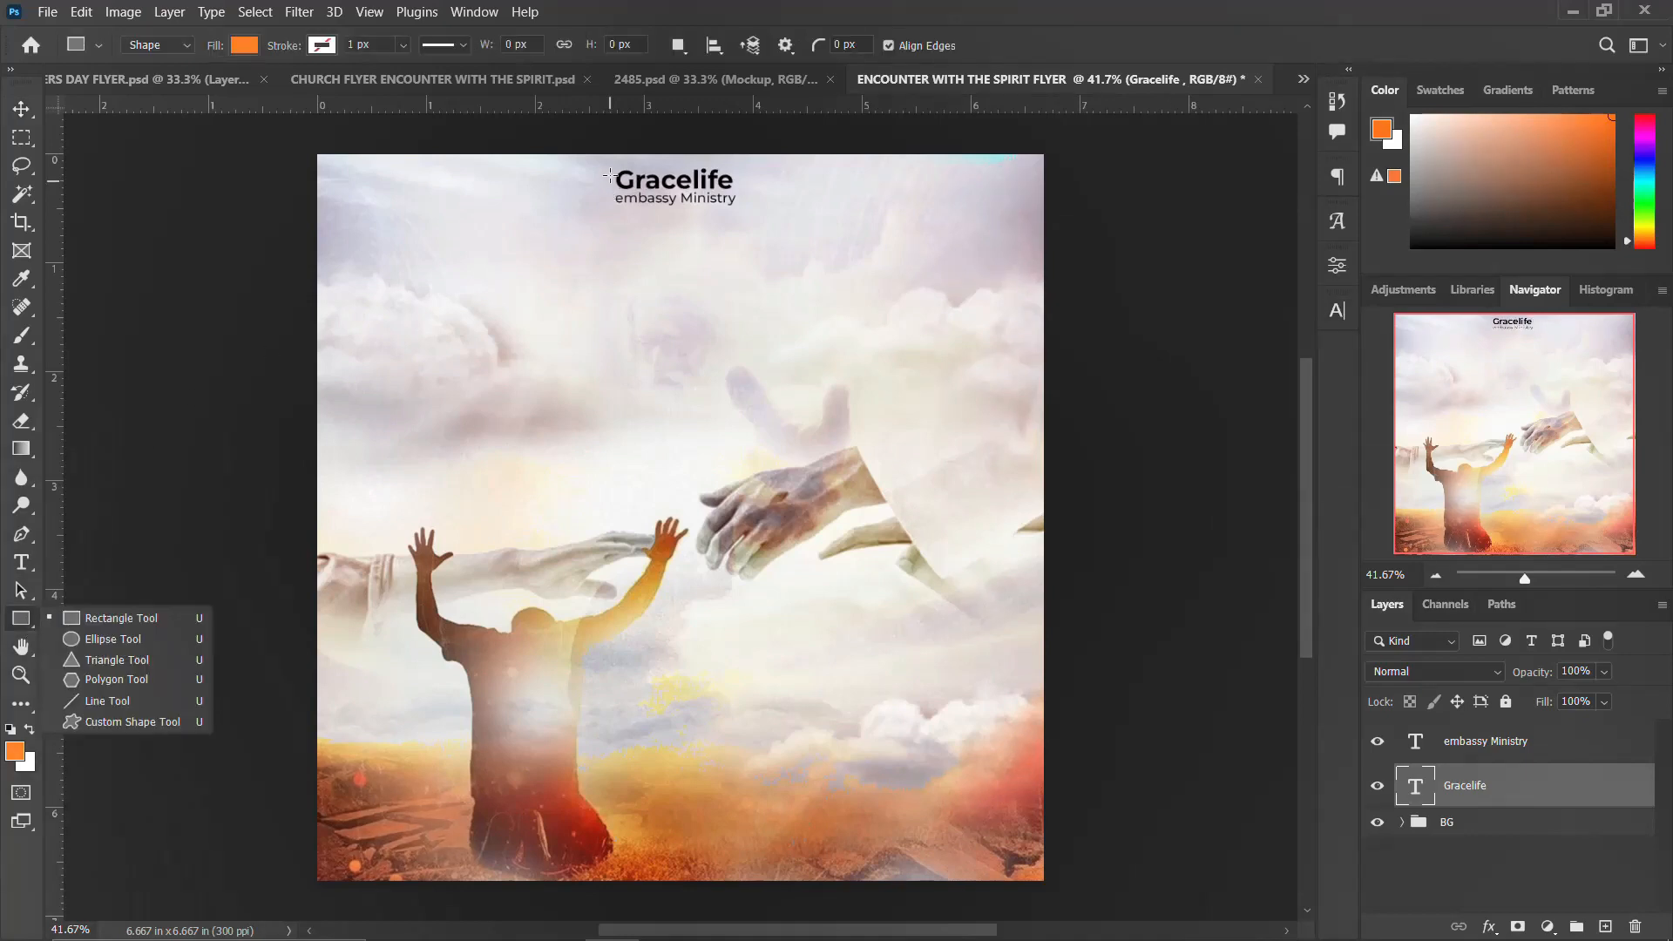
{"action": "mouse_move", "coordinate": [611, 175]}
{"action": "left_mouse_down"}
{"action": "mouse_move", "coordinate": [600, 230]}
{"action": "mouse_move", "coordinate": [607, 209]}
{"action": "left_mouse_up"}
{"action": "left_click", "coordinate": [1089, 487]}
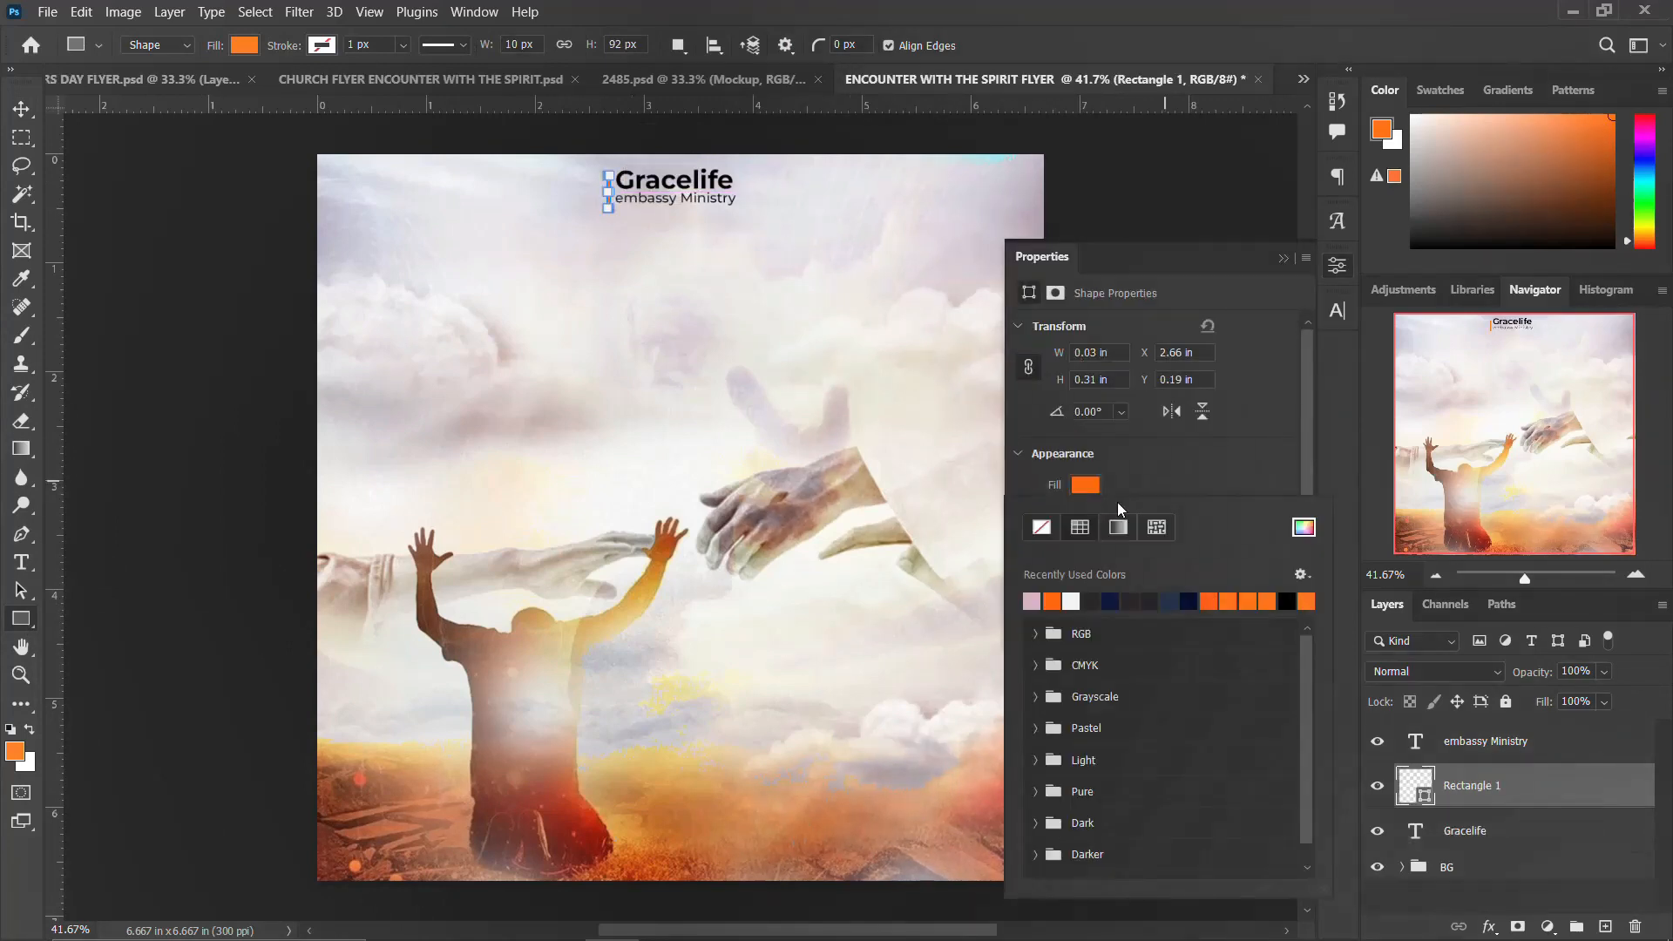
{"action": "left_click", "coordinate": [1135, 599]}
{"action": "key", "text": "v"}
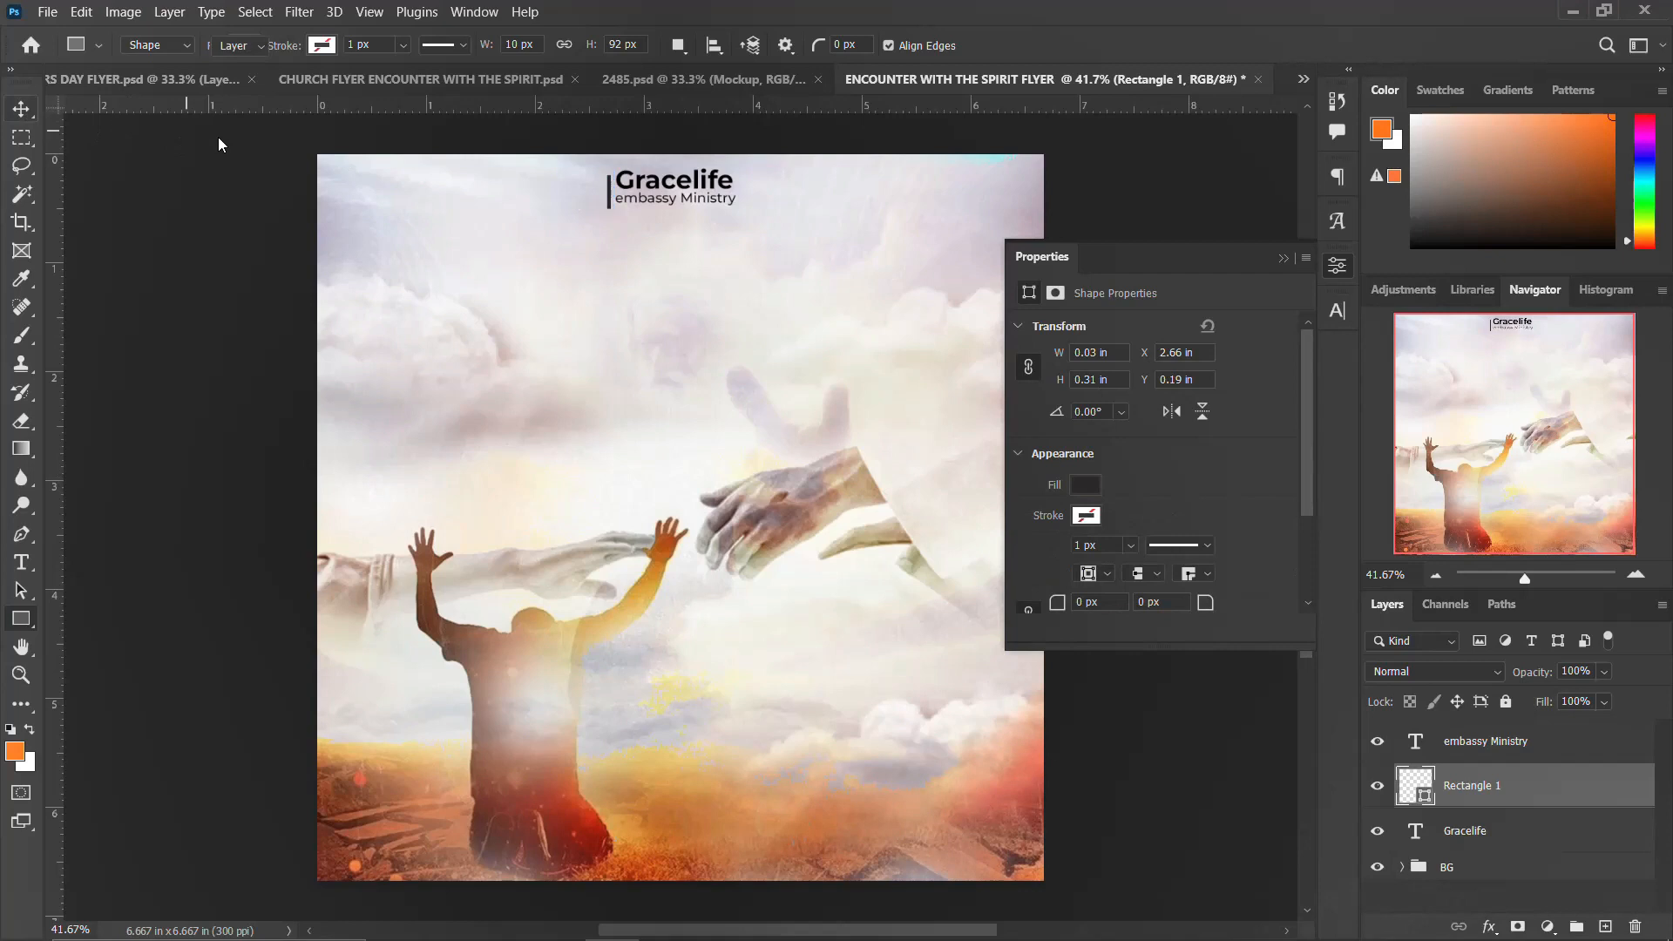
{"action": "left_click", "coordinate": [1338, 267]}
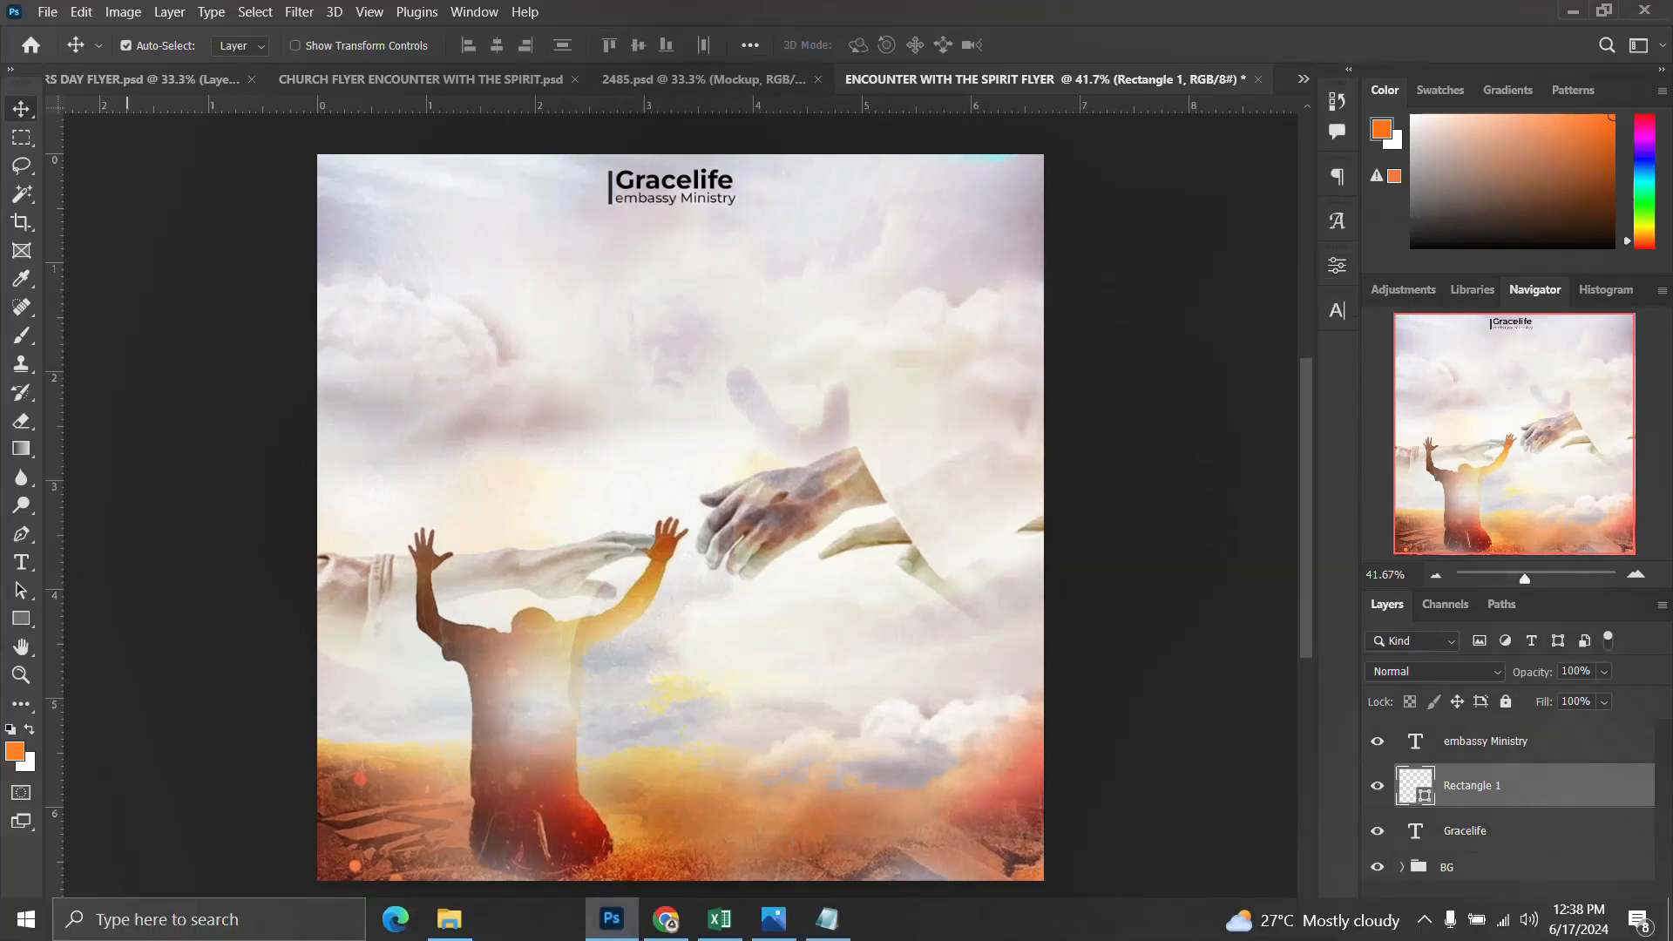
Step: Drag the wa.link QR code image from File Explorer onto the flyer and place it left of the divider
{"action": "left_click", "coordinate": [450, 927]}
{"action": "left_click_drag", "start_coordinate": [1054, 392], "coordinate": [375, 410]}
{"action": "left_click_drag", "start_coordinate": [886, 267], "coordinate": [581, 188]}
{"action": "key", "text": "Return"}
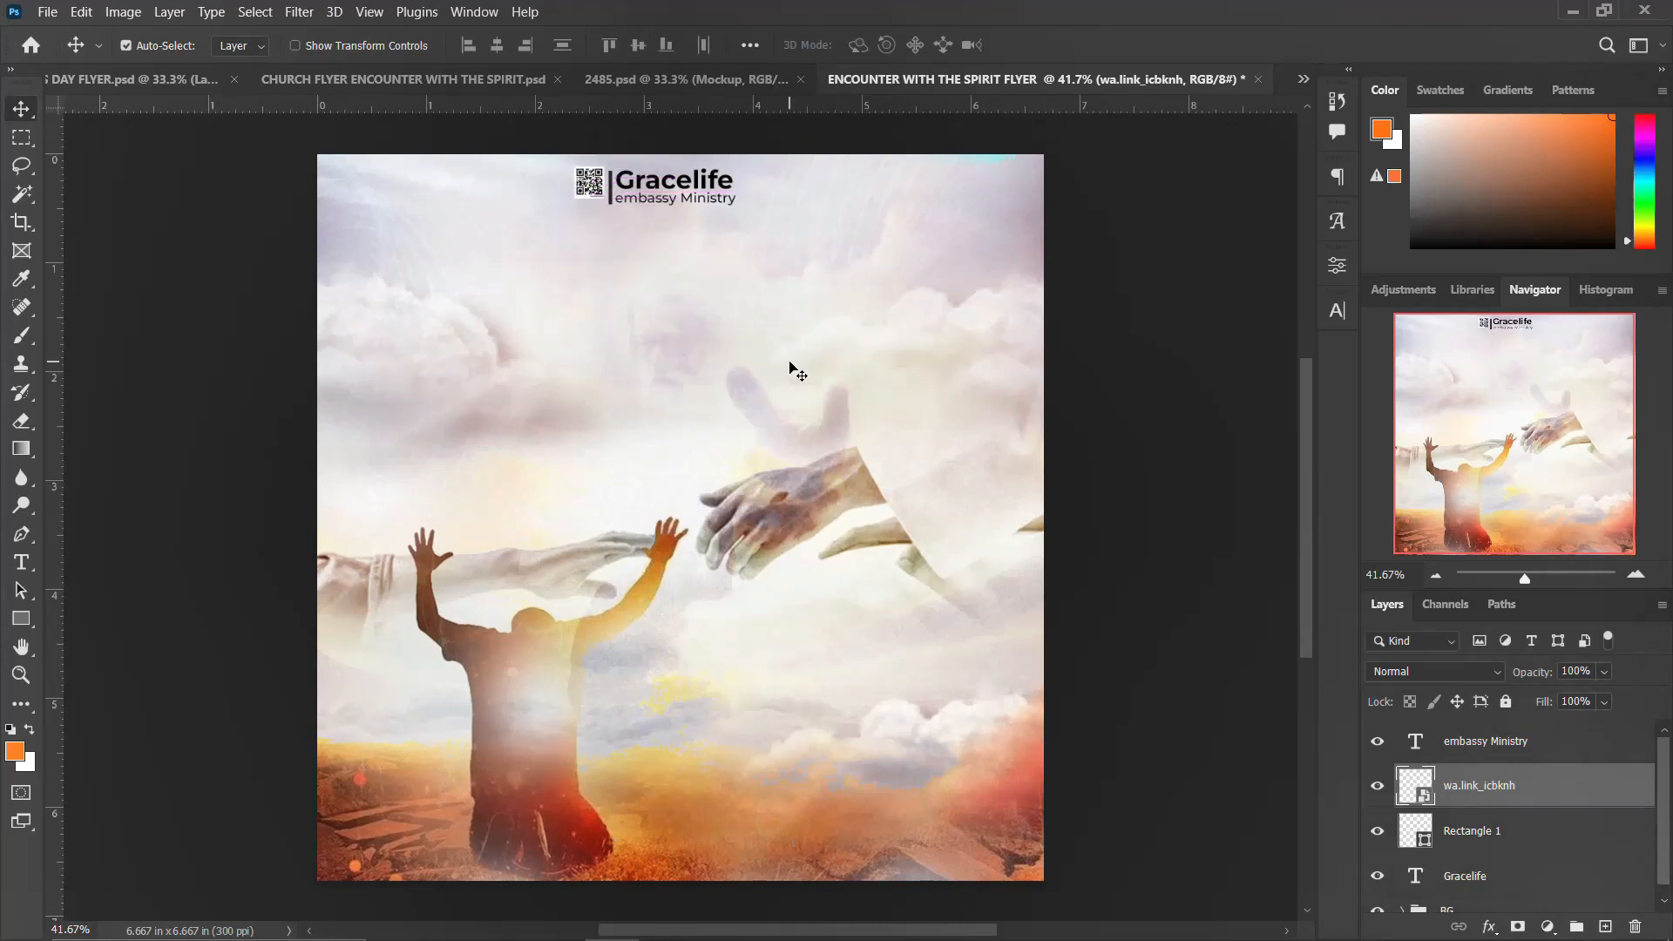
{"action": "key", "text": "Down"}
{"action": "key", "text": "Down"}
{"action": "key", "text": "Down"}
{"action": "key", "text": "Down"}
{"action": "key", "text": "Down"}
{"action": "key", "text": "Down"}
{"action": "key", "text": "Down"}
Step: Group the title, ministry line, divider and QR code layers into a group named NAME & LOGO
{"action": "scroll", "coordinate": [1472, 877], "scroll_direction": "down", "scroll_amount": 1}
{"action": "left_click", "coordinate": [1468, 871]}
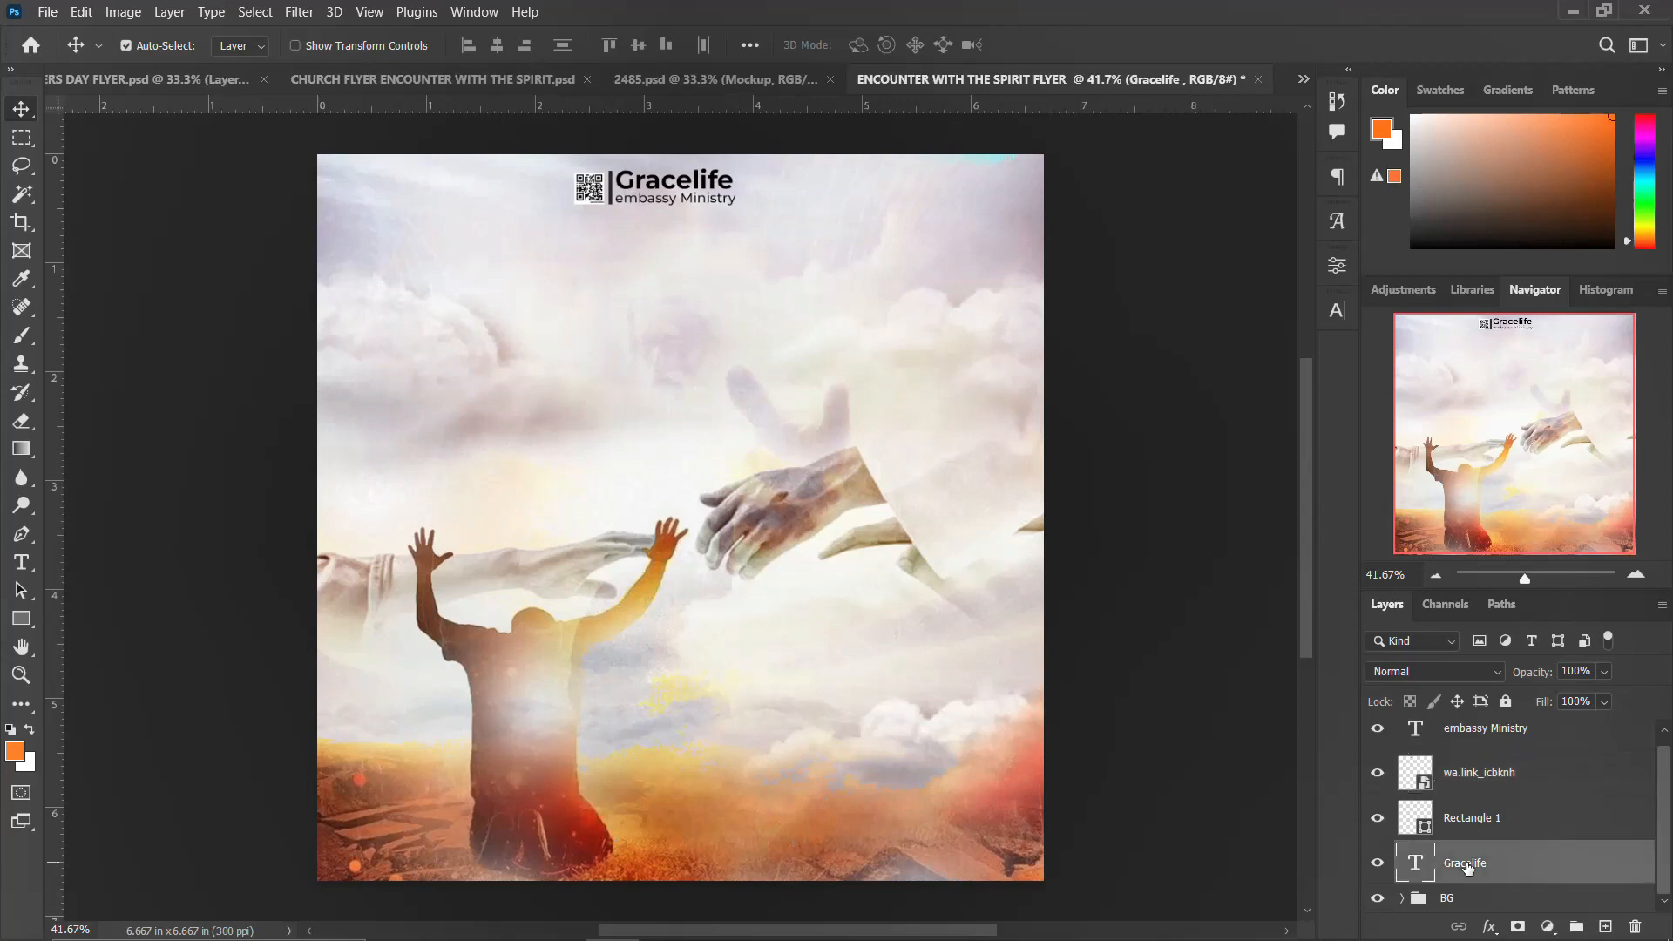
{"action": "scroll", "coordinate": [1470, 862], "scroll_direction": "up", "scroll_amount": 1}
{"action": "left_click", "coordinate": [1476, 750], "text": "shift"}
{"action": "key", "text": "ctrl+g"}
{"action": "double_click", "coordinate": [1454, 733]}
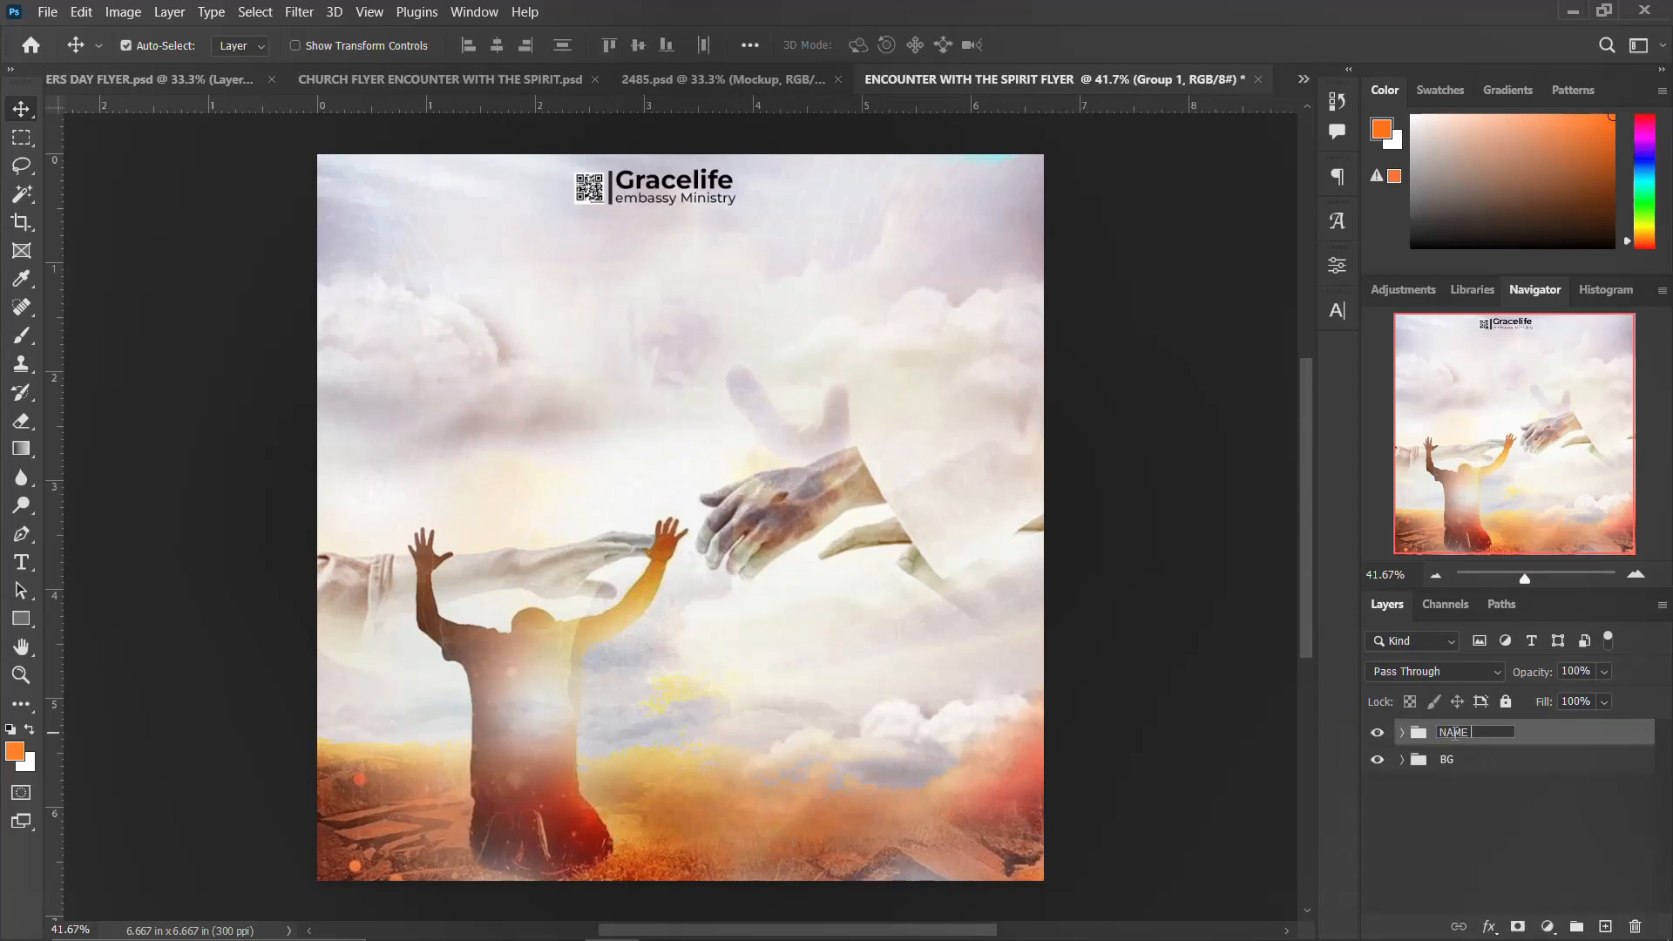
{"action": "key", "text": "Return"}
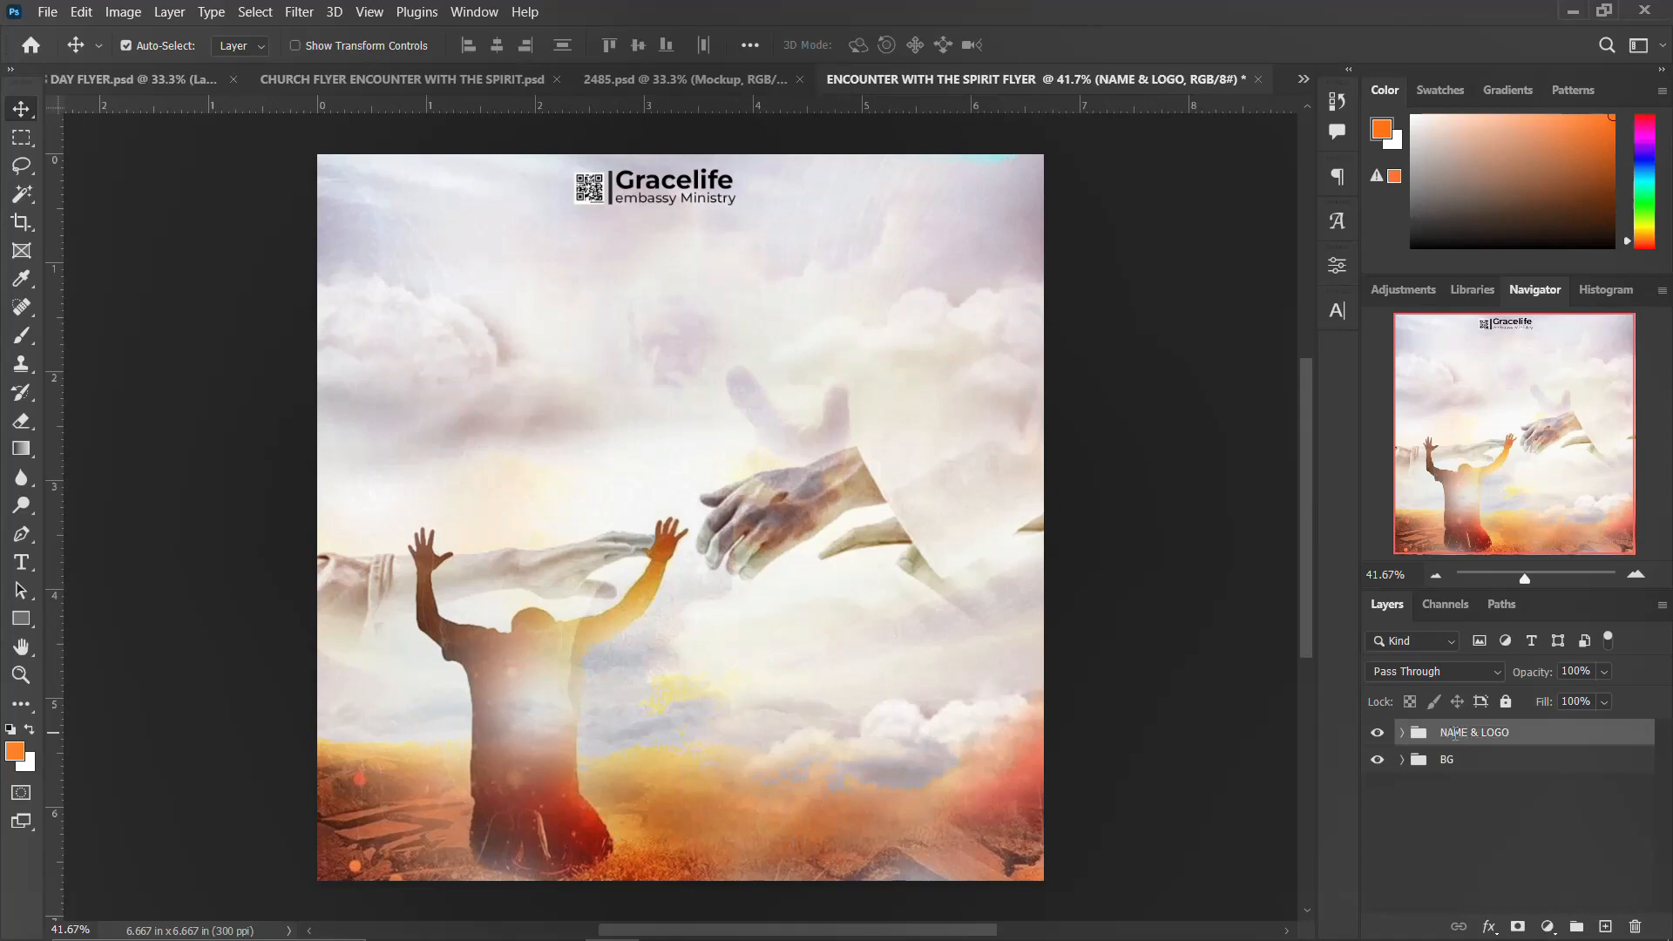
Step: Add a guide layout of 6 columns and 6 rows with 1 in gutters and 0.067 in margins
{"action": "left_click", "coordinate": [1376, 732]}
{"action": "left_click", "coordinate": [1376, 732]}
{"action": "left_click", "coordinate": [359, 12]}
{"action": "mouse_move", "coordinate": [409, 555]}
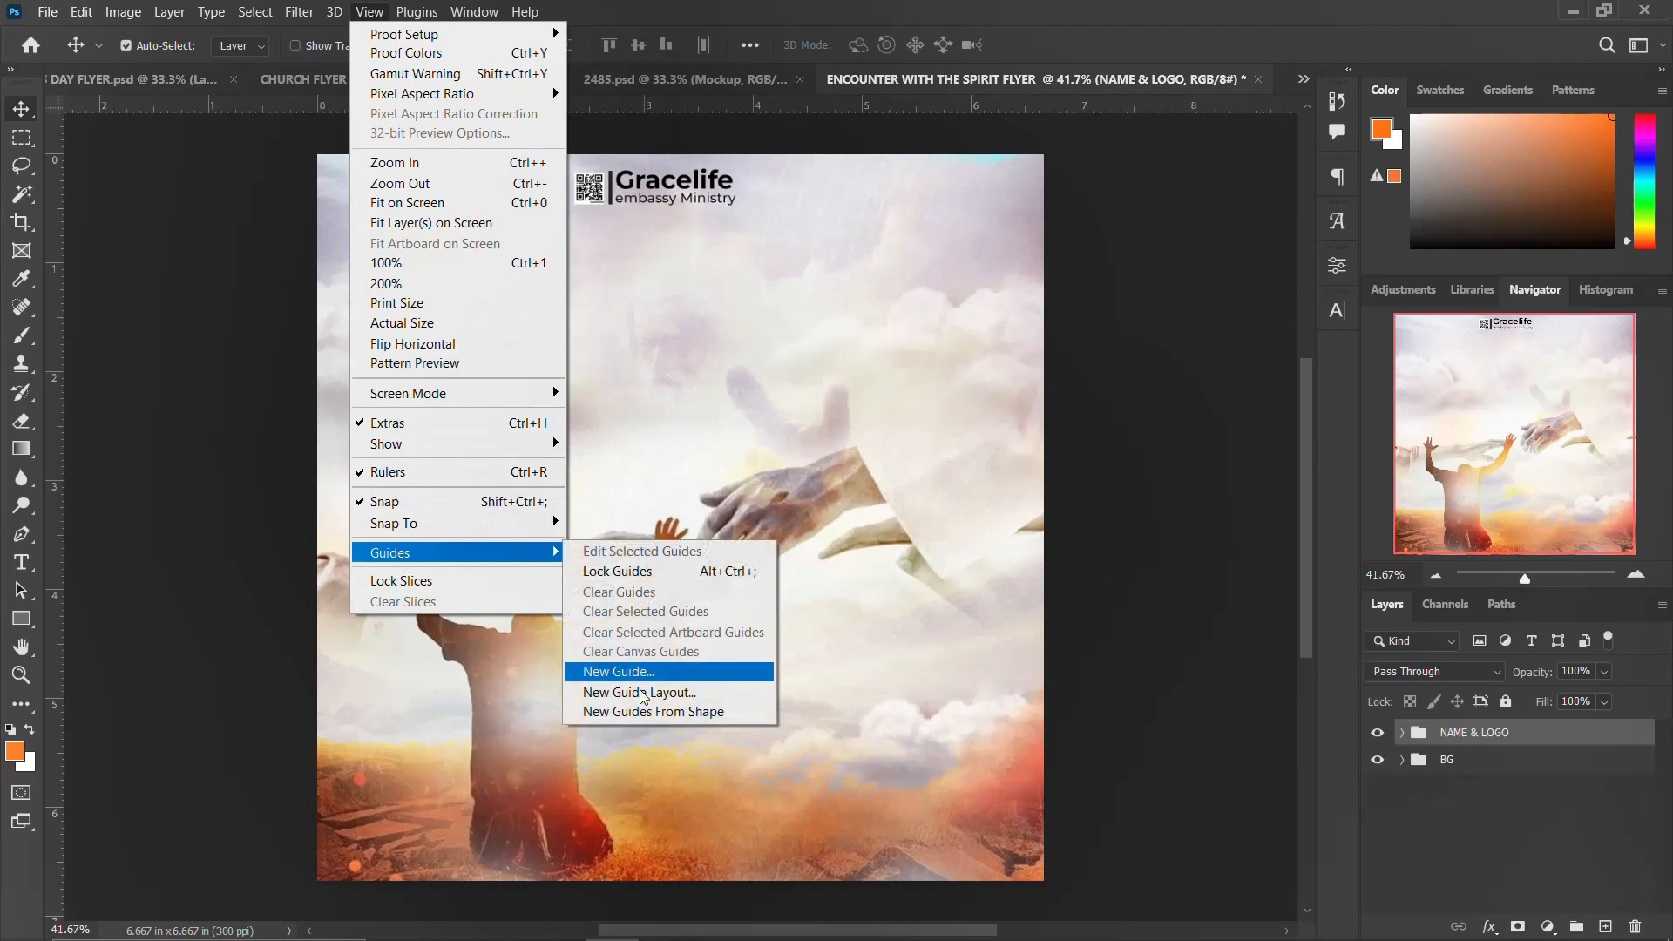
{"action": "left_click", "coordinate": [639, 692]}
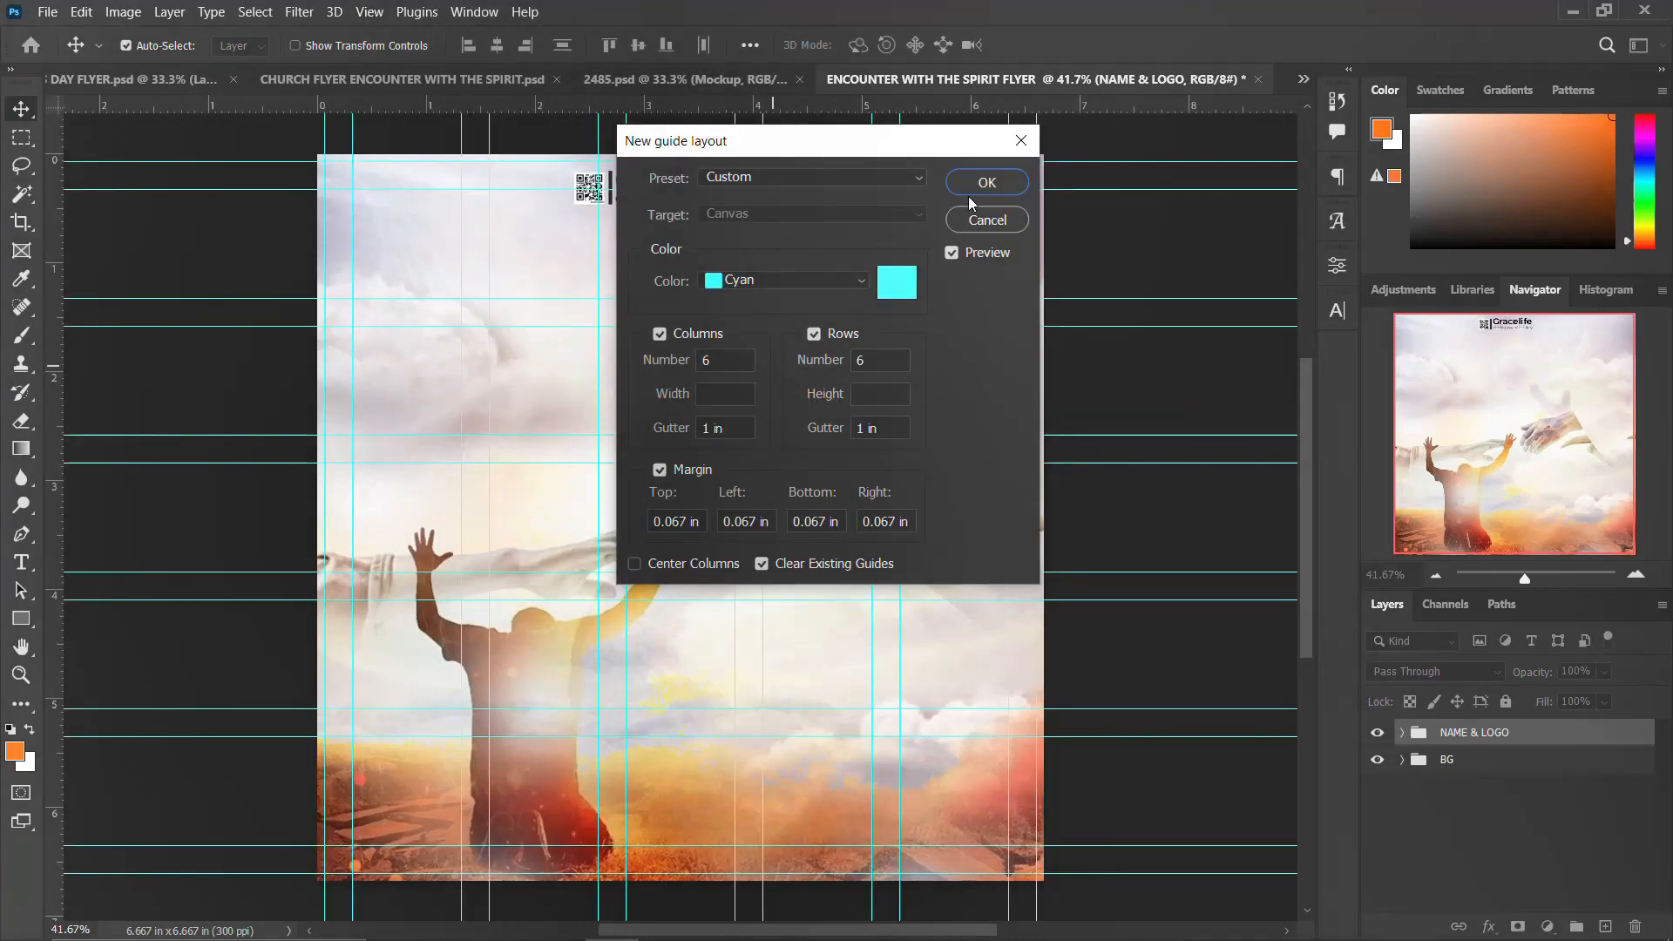
{"action": "left_click", "coordinate": [987, 182]}
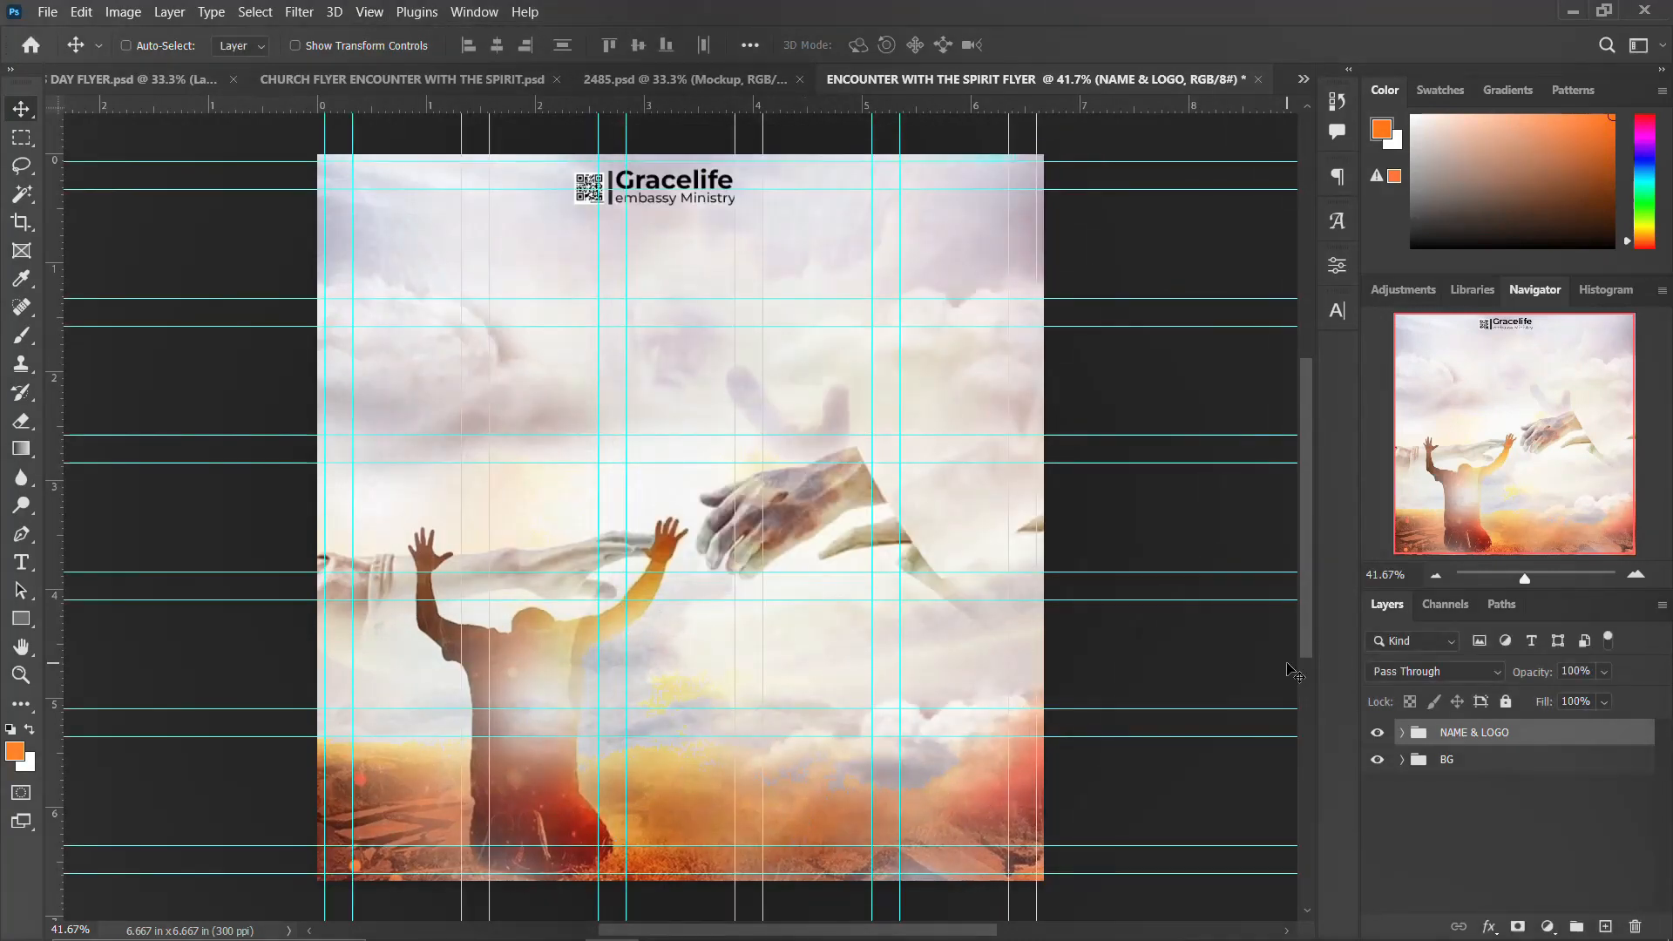
Step: Scale up the NAME & LOGO group and nudge it down near the top centre
{"action": "key", "text": "ctrl+t"}
{"action": "left_click_drag", "start_coordinate": [684, 189], "coordinate": [710, 207]}
{"action": "key", "text": "Return"}
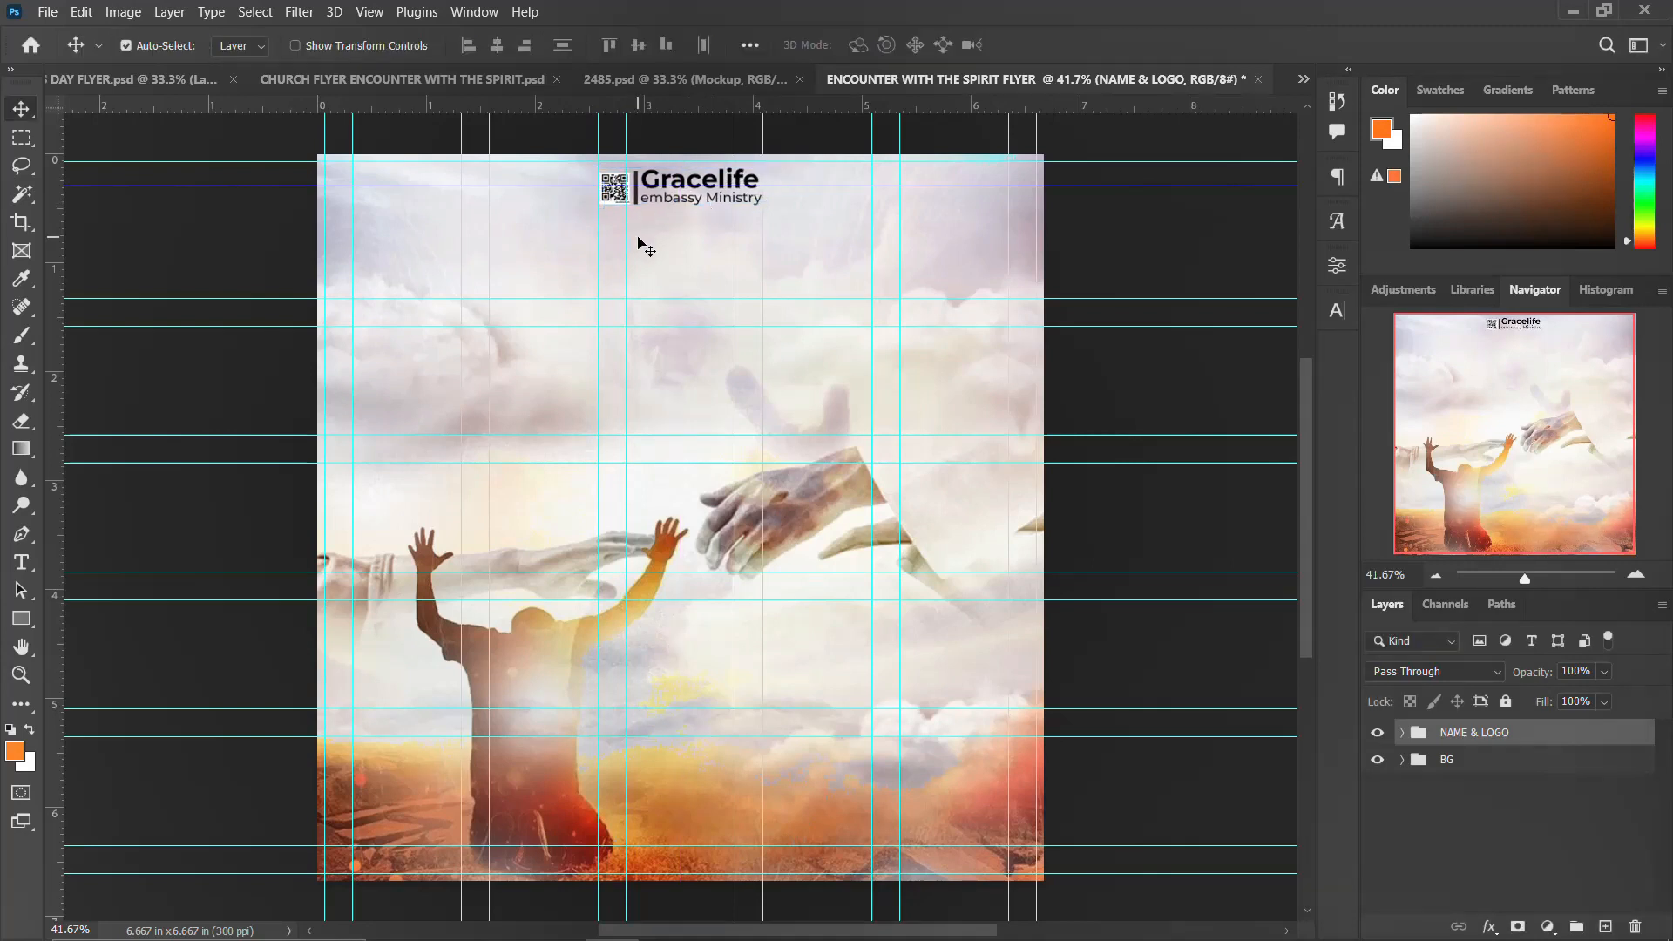
{"action": "key", "text": "shift+Down"}
{"action": "key", "text": "shift+Down"}
{"action": "key", "text": "shift+Down"}
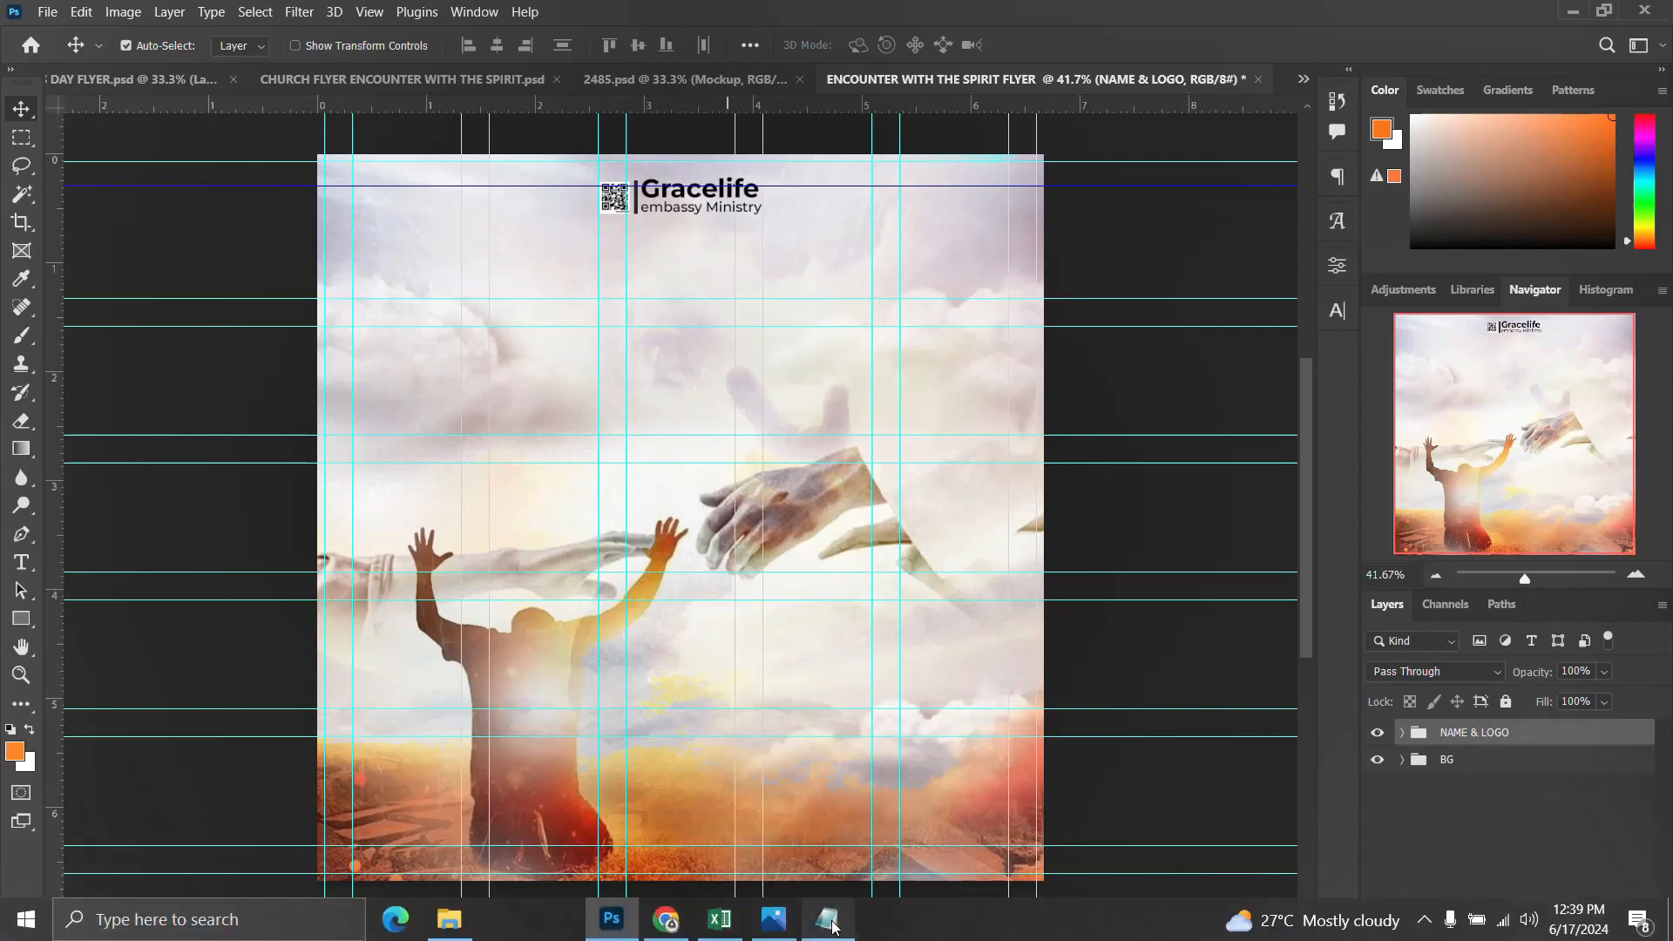
Step: Switch to Notepad and select the word presents to copy it
{"action": "left_click", "coordinate": [827, 922]}
{"action": "double_click", "coordinate": [1058, 263]}
{"action": "key", "text": "ctrl+c"}
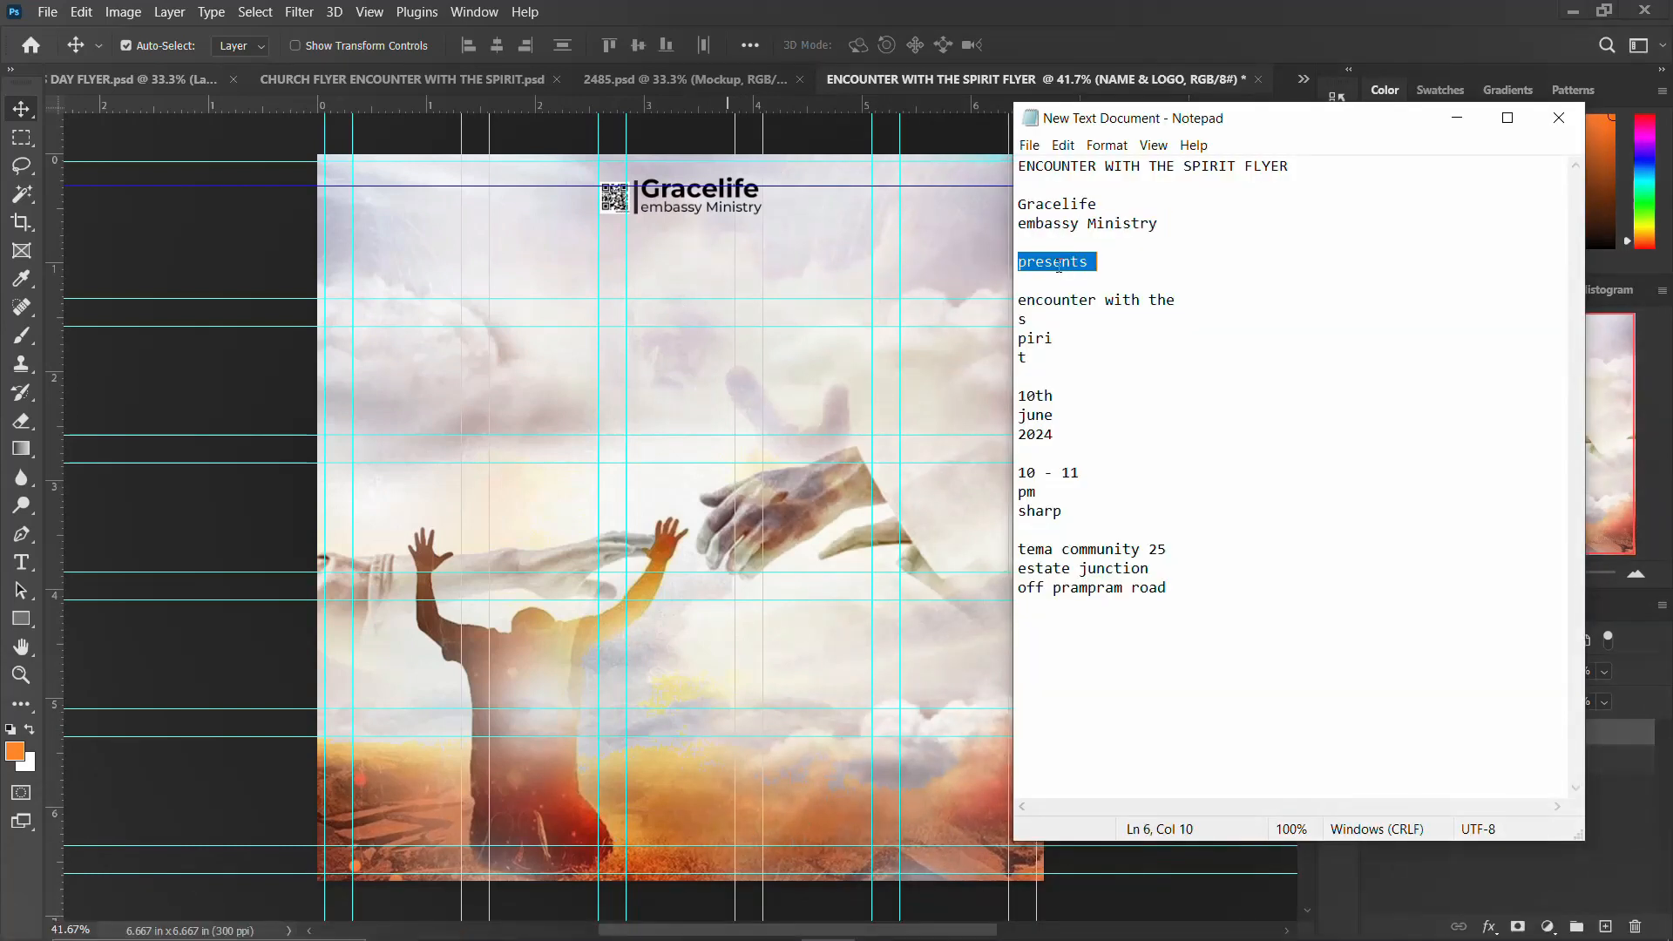
Step: Duplicate the embassy Ministry line below itself and replace the copy's text with presents
{"action": "left_click", "coordinate": [655, 226]}
{"action": "left_click", "coordinate": [682, 214]}
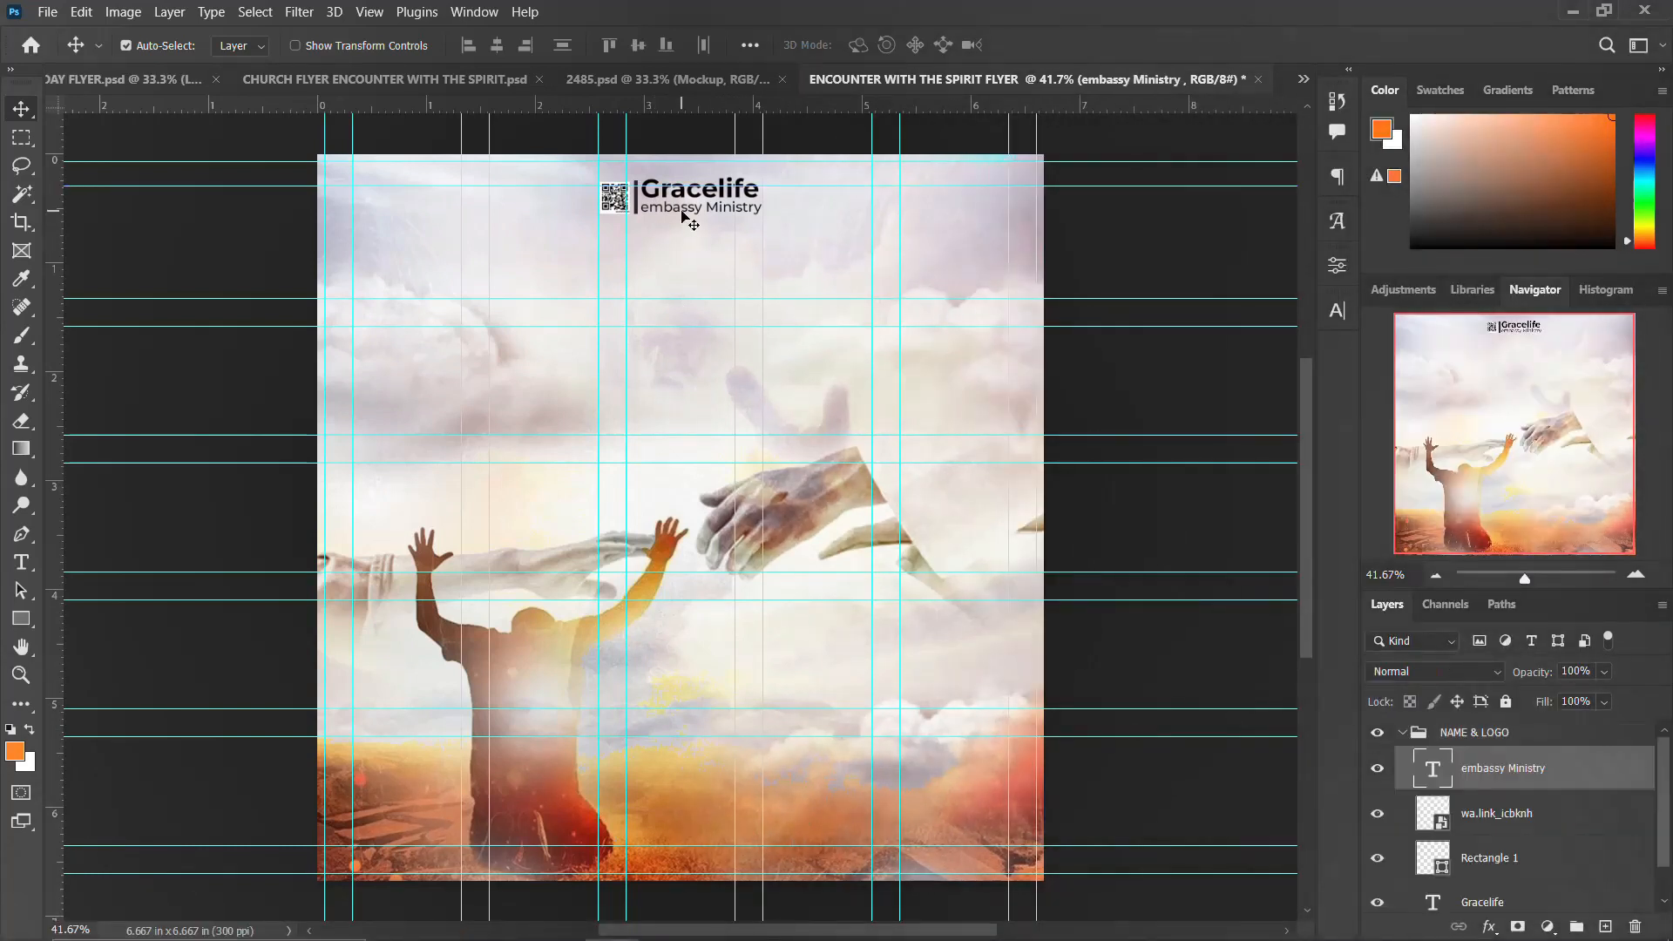
{"action": "left_click_drag", "start_coordinate": [682, 217], "coordinate": [683, 233]}
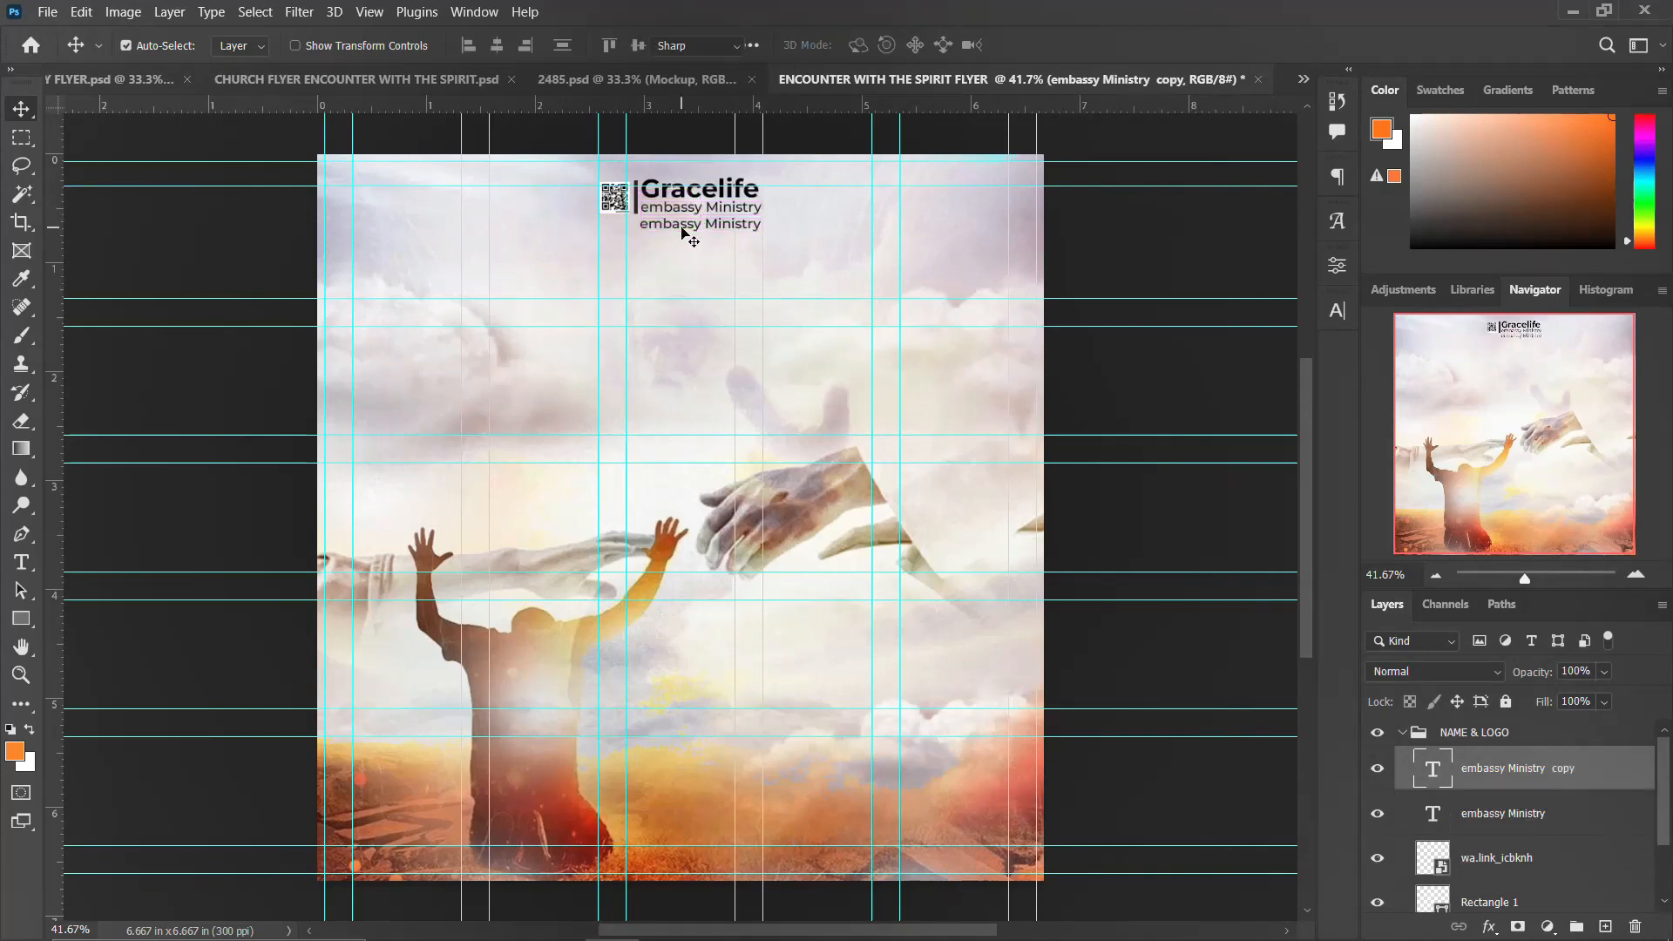
{"action": "double_click", "coordinate": [682, 228]}
{"action": "key", "text": "ctrl+a"}
{"action": "key", "text": "ctrl+v"}
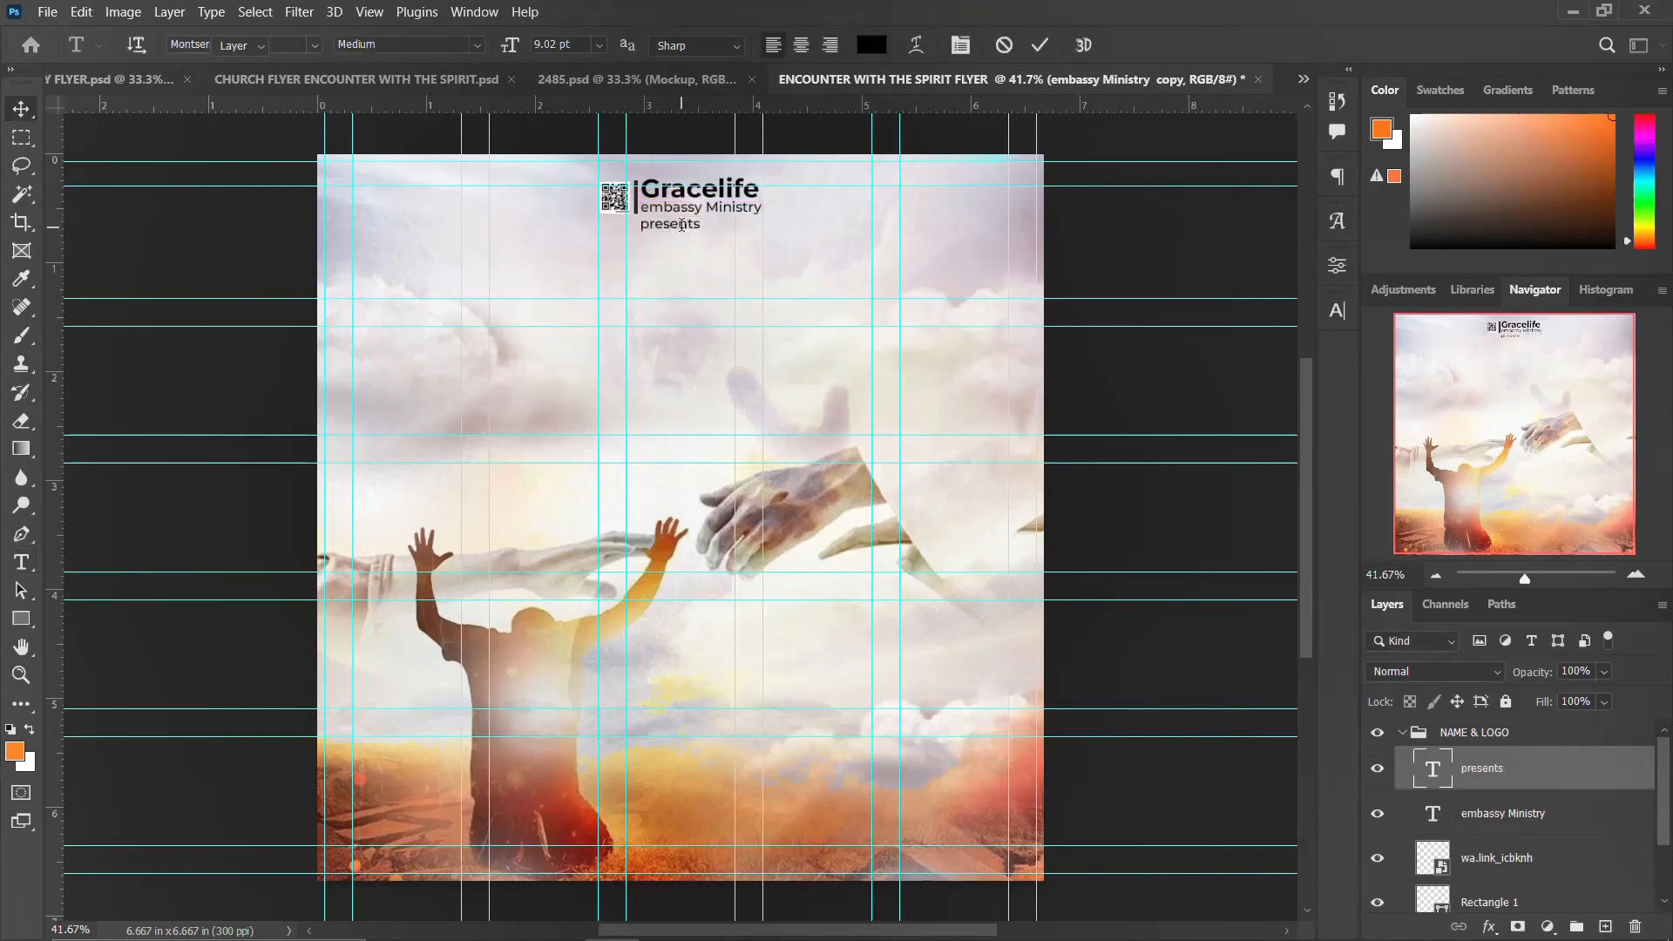
Step: Set presents to 10 pt with wide letter spacing
{"action": "left_click", "coordinate": [1342, 317]}
{"action": "type", "text": "10"}
{"action": "key", "text": "Return"}
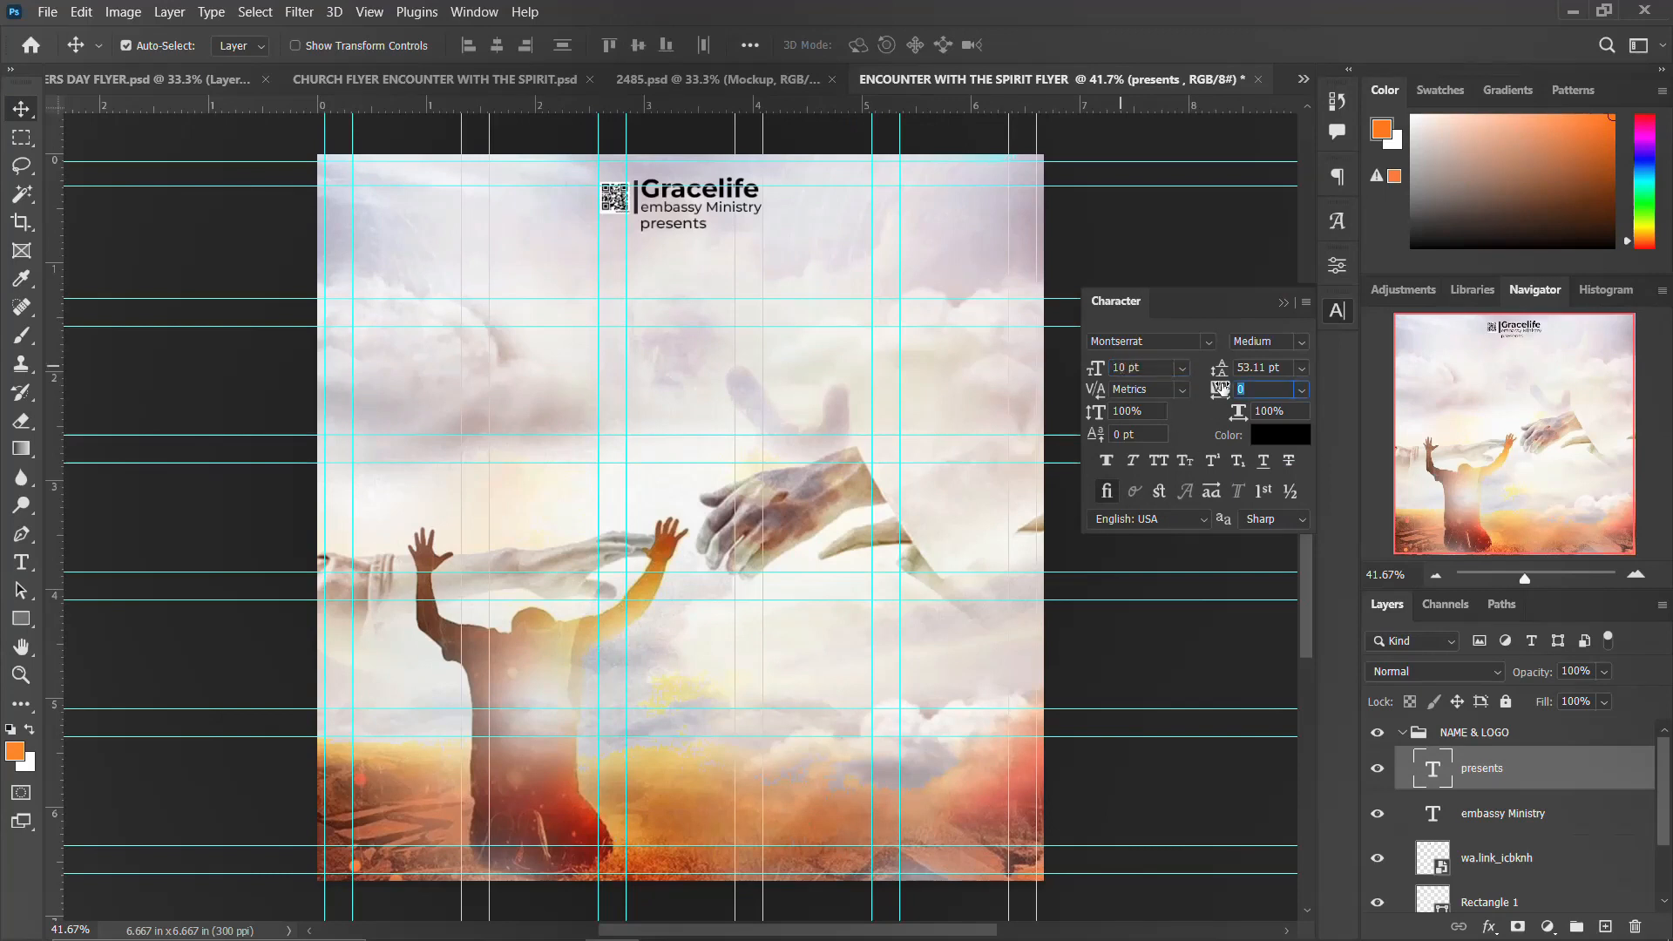
{"action": "key", "text": "Return"}
{"action": "left_click", "coordinate": [1337, 311]}
{"action": "key", "text": "ctrl+a"}
{"action": "left_click", "coordinate": [497, 45]}
{"action": "key", "text": "ctrl+d"}
Step: Nudge presents down below the ministry line and collapse the NAME & LOGO group
{"action": "key", "text": "shift+Down"}
{"action": "key", "text": "shift+Down"}
{"action": "key", "text": "shift+Down"}
{"action": "key", "text": "shift+Down"}
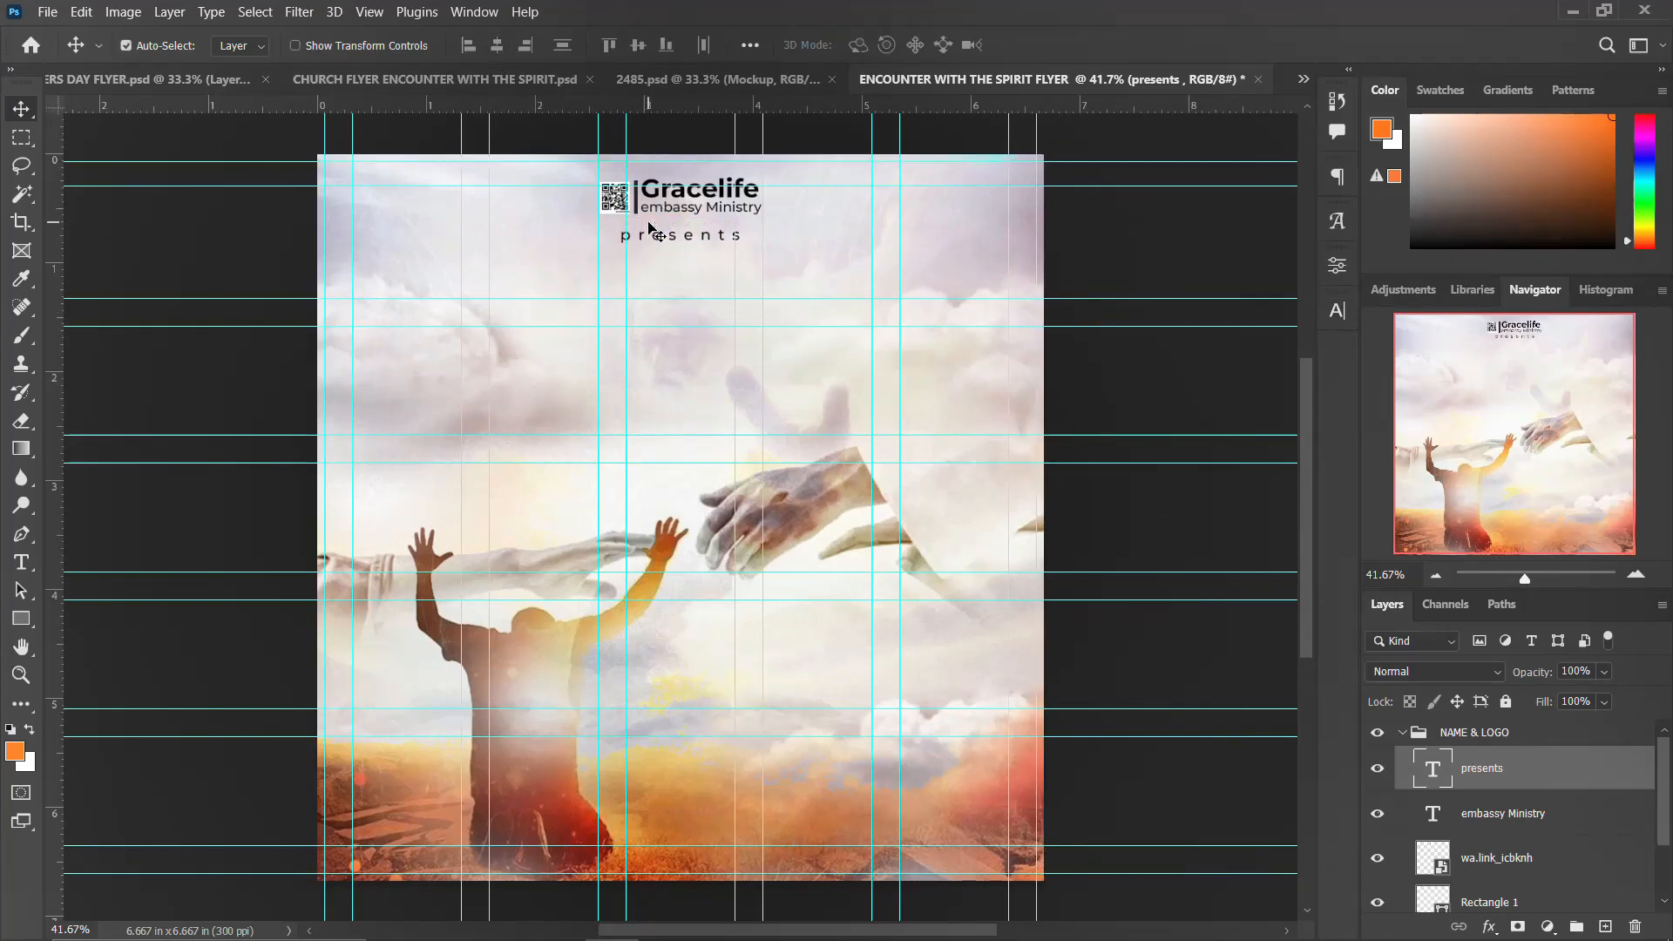
{"action": "left_click", "coordinate": [1408, 739]}
Step: Copy the letter s from Notepad and paste it as a new text layer below presents
{"action": "left_click", "coordinate": [826, 919]}
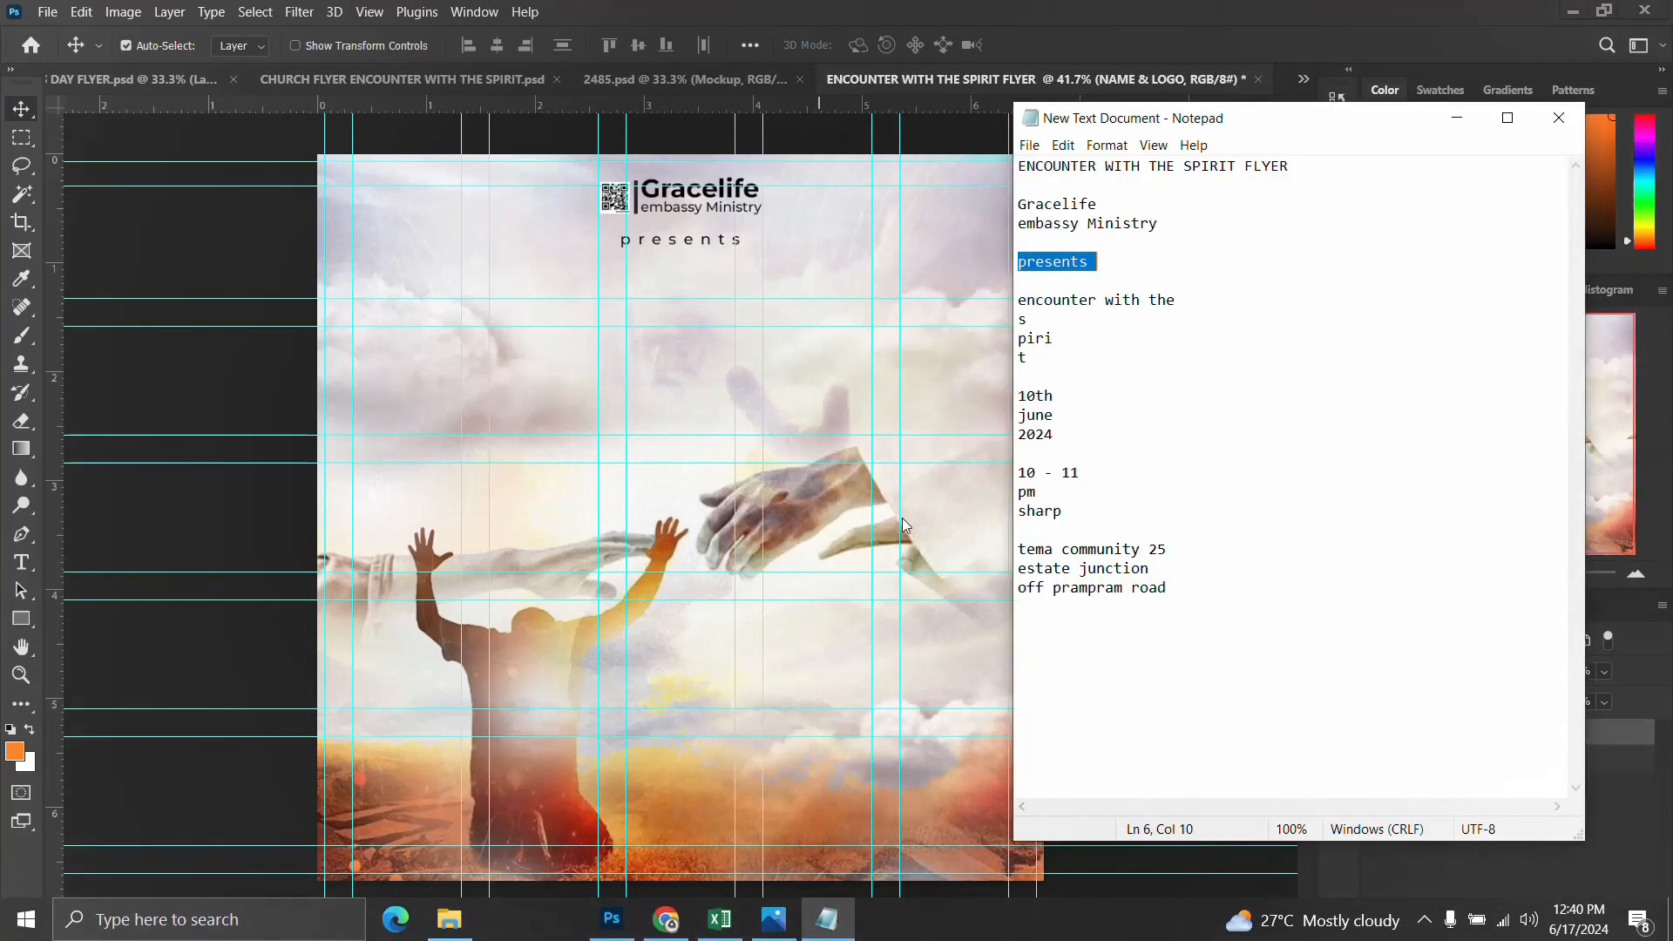
{"action": "left_click_drag", "start_coordinate": [1030, 319], "coordinate": [1015, 323]}
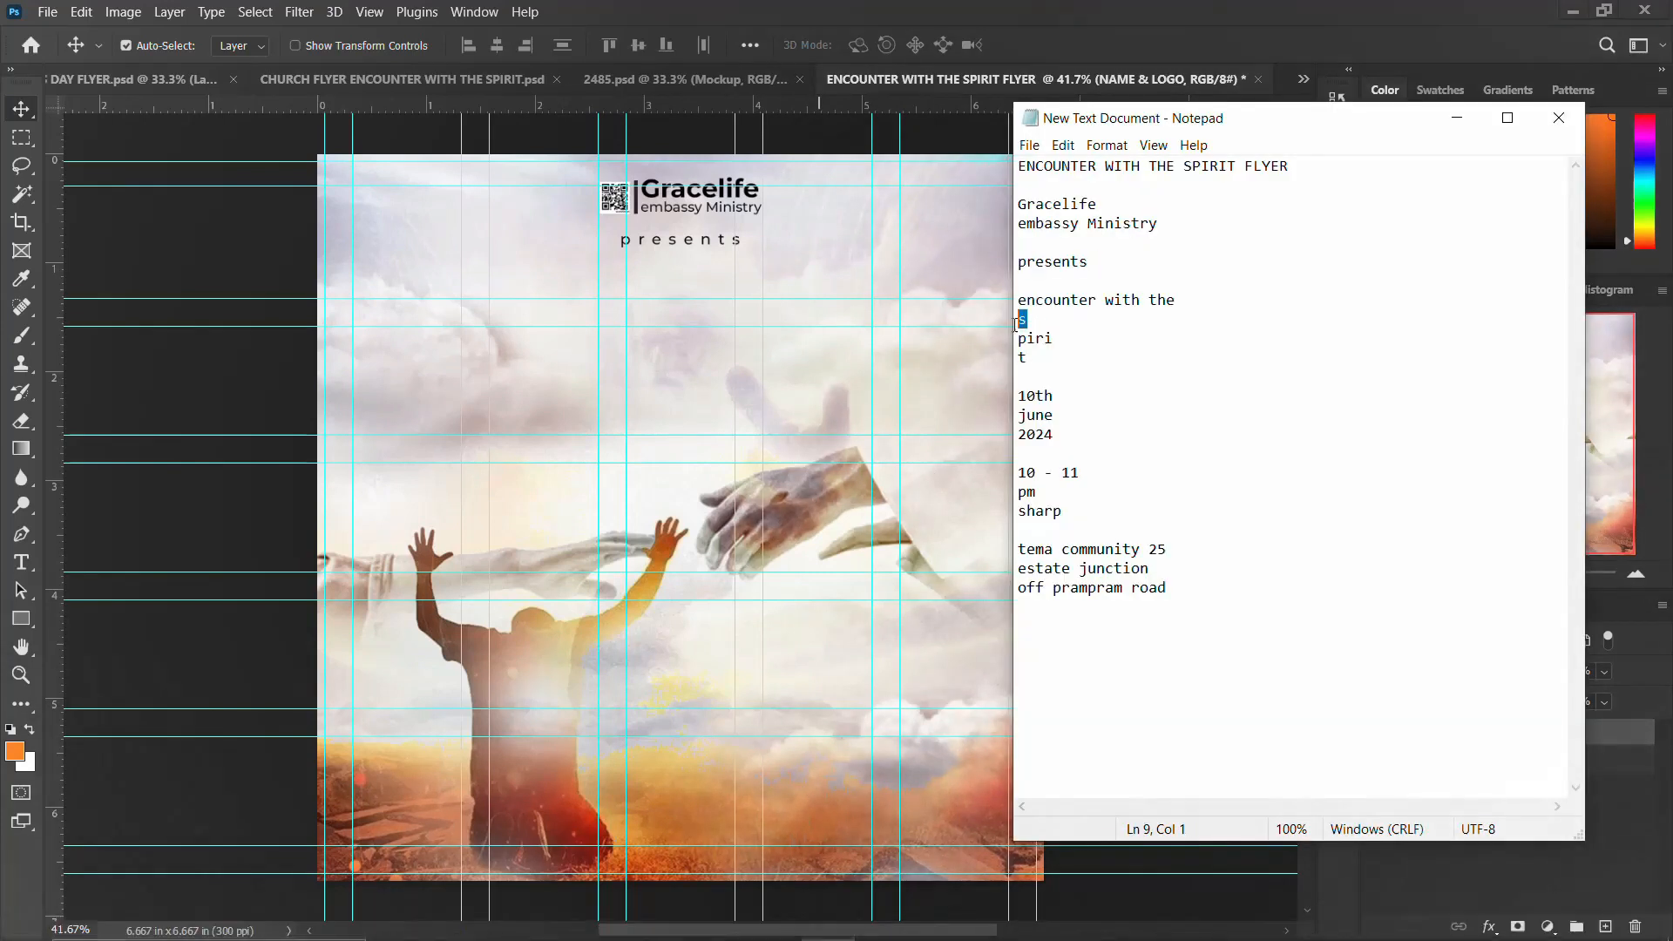
{"action": "left_click", "coordinate": [652, 260]}
{"action": "key", "text": "t"}
{"action": "left_click", "coordinate": [653, 354]}
{"action": "key", "text": "BackSpace"}
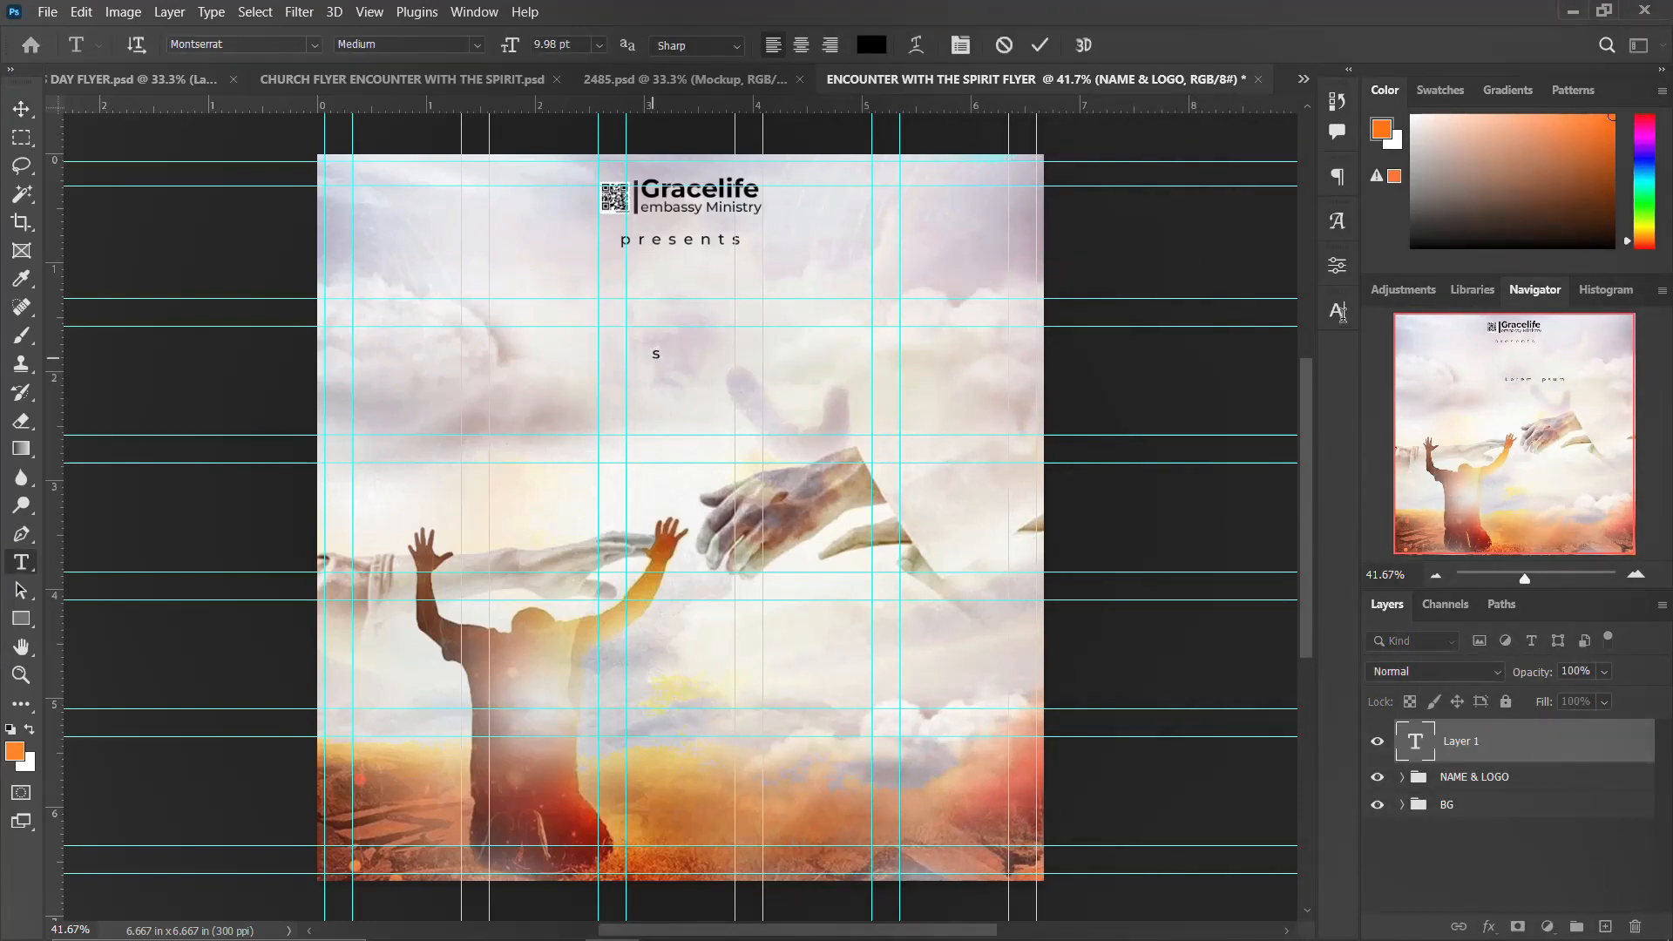
Step: Change the s to the Dolce Gargia font and scale it up to about 66 pt
{"action": "left_click", "coordinate": [1337, 310]}
{"action": "left_click", "coordinate": [1211, 343]}
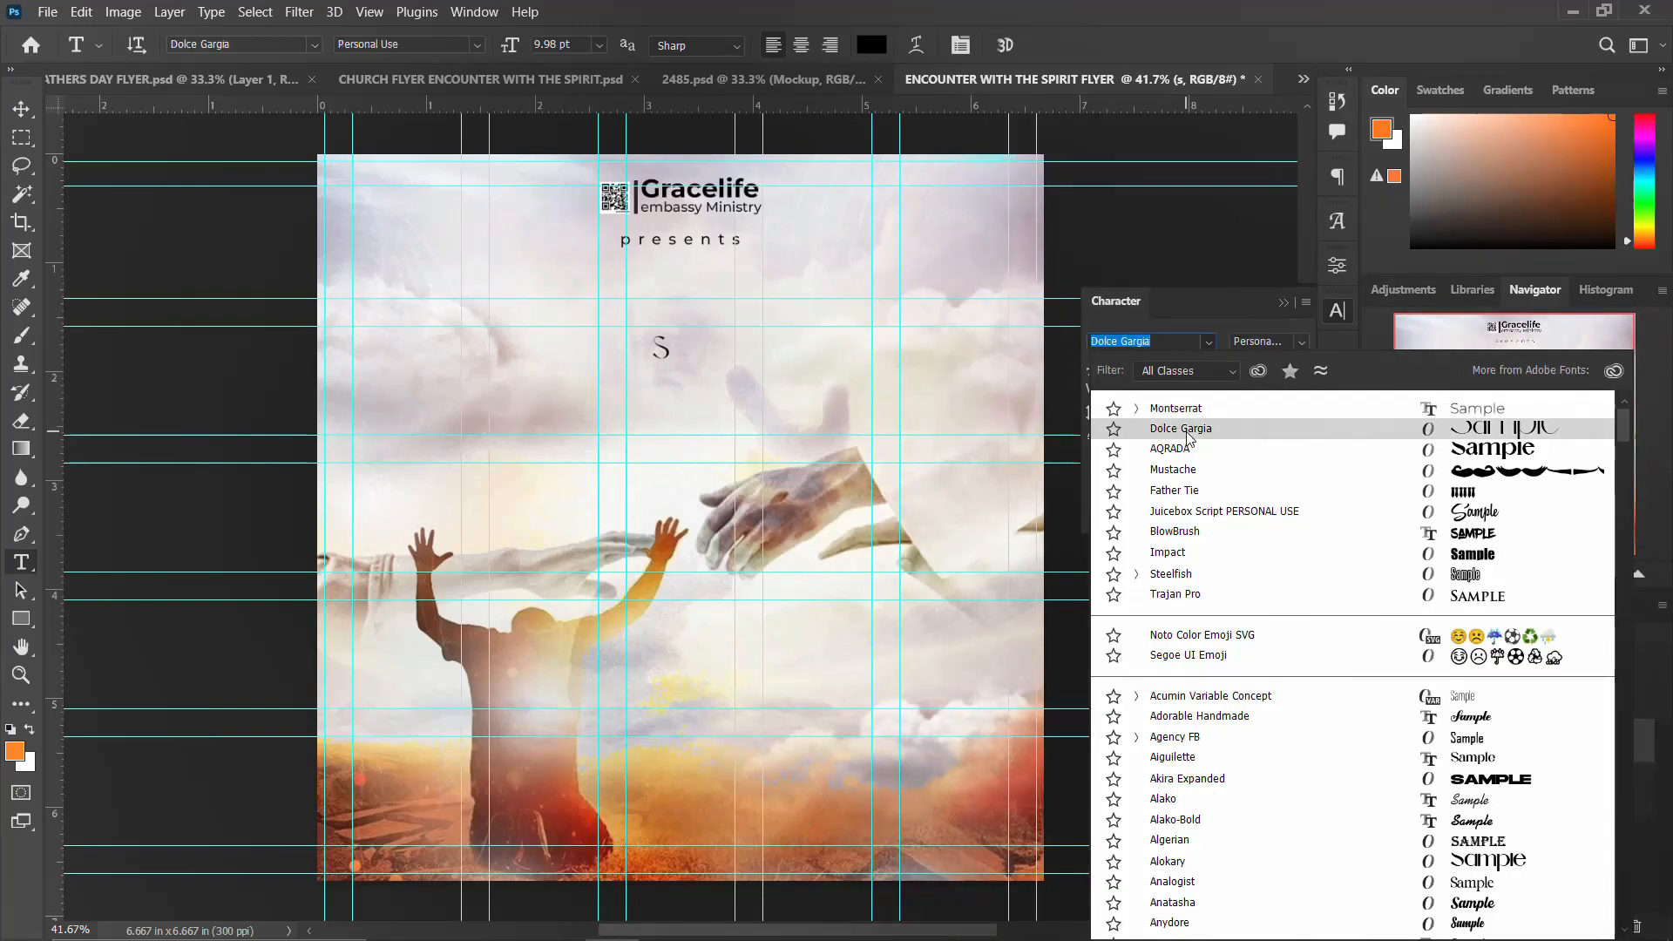
{"action": "left_click", "coordinate": [1202, 428]}
{"action": "left_click", "coordinate": [1336, 310]}
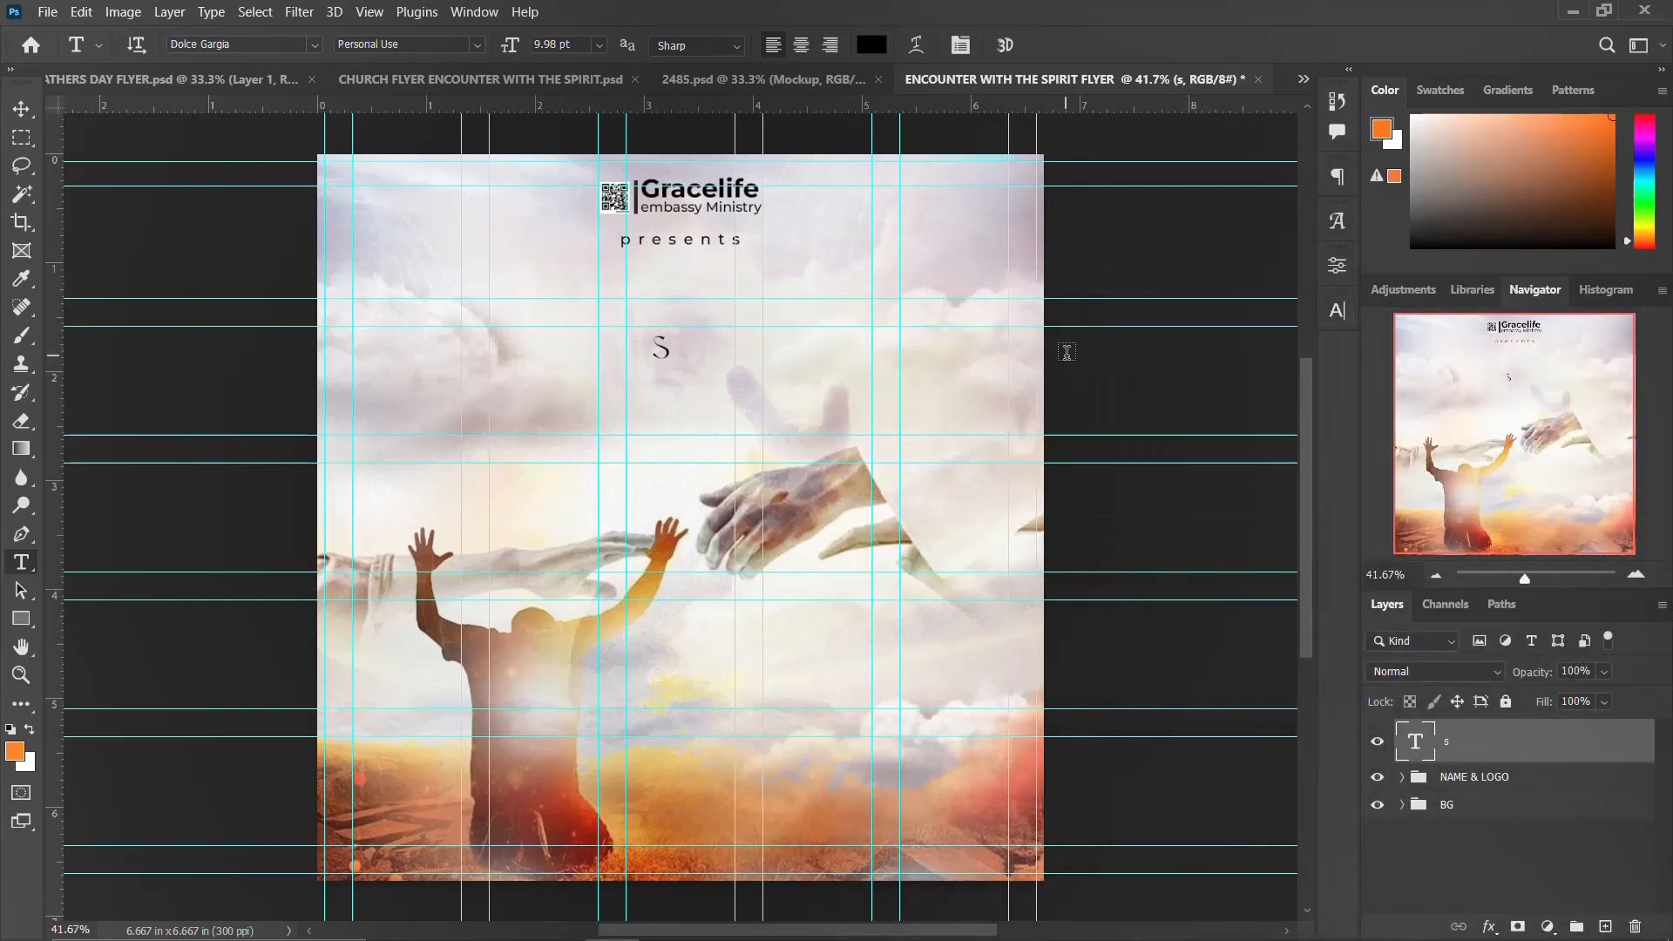
{"action": "key", "text": "ctrl+t"}
{"action": "left_click_drag", "start_coordinate": [673, 373], "coordinate": [554, 489]}
{"action": "key", "text": "Return"}
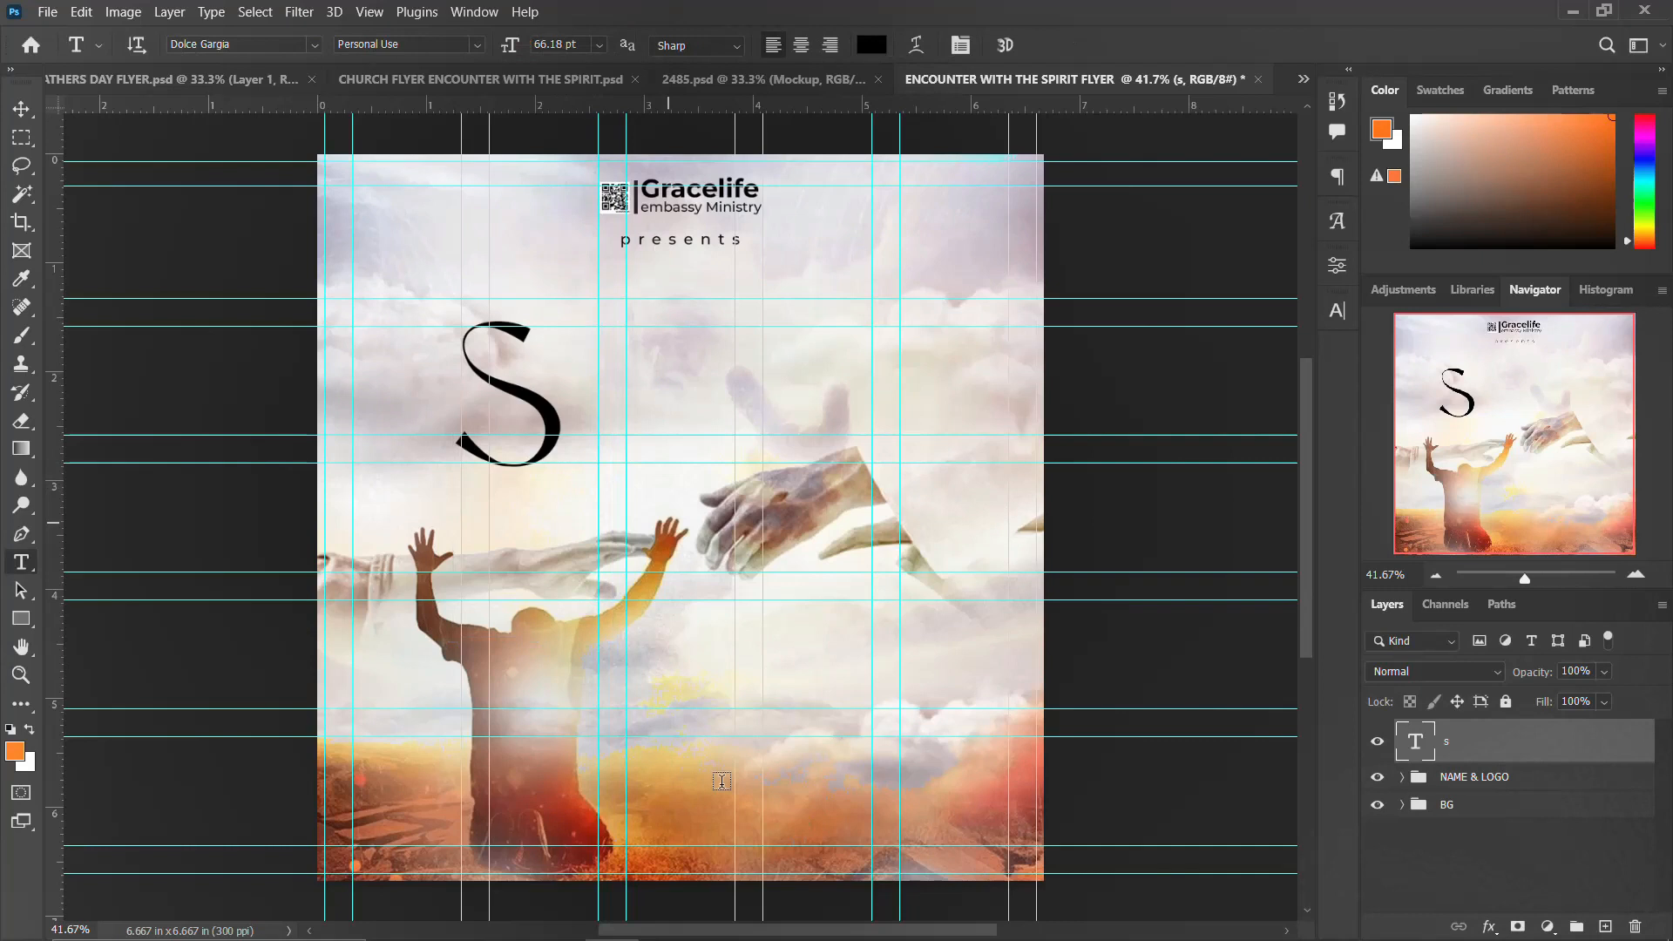
Step: Switch to Notepad, select the letter t, and return to the flyer committing the s layer
{"action": "left_click", "coordinate": [826, 920]}
{"action": "left_click_drag", "start_coordinate": [1038, 360], "coordinate": [1000, 364]}
{"action": "left_click", "coordinate": [533, 383]}
{"action": "left_click", "coordinate": [553, 407]}
{"action": "key", "text": "ctrl+Return"}
{"action": "key", "text": "v"}
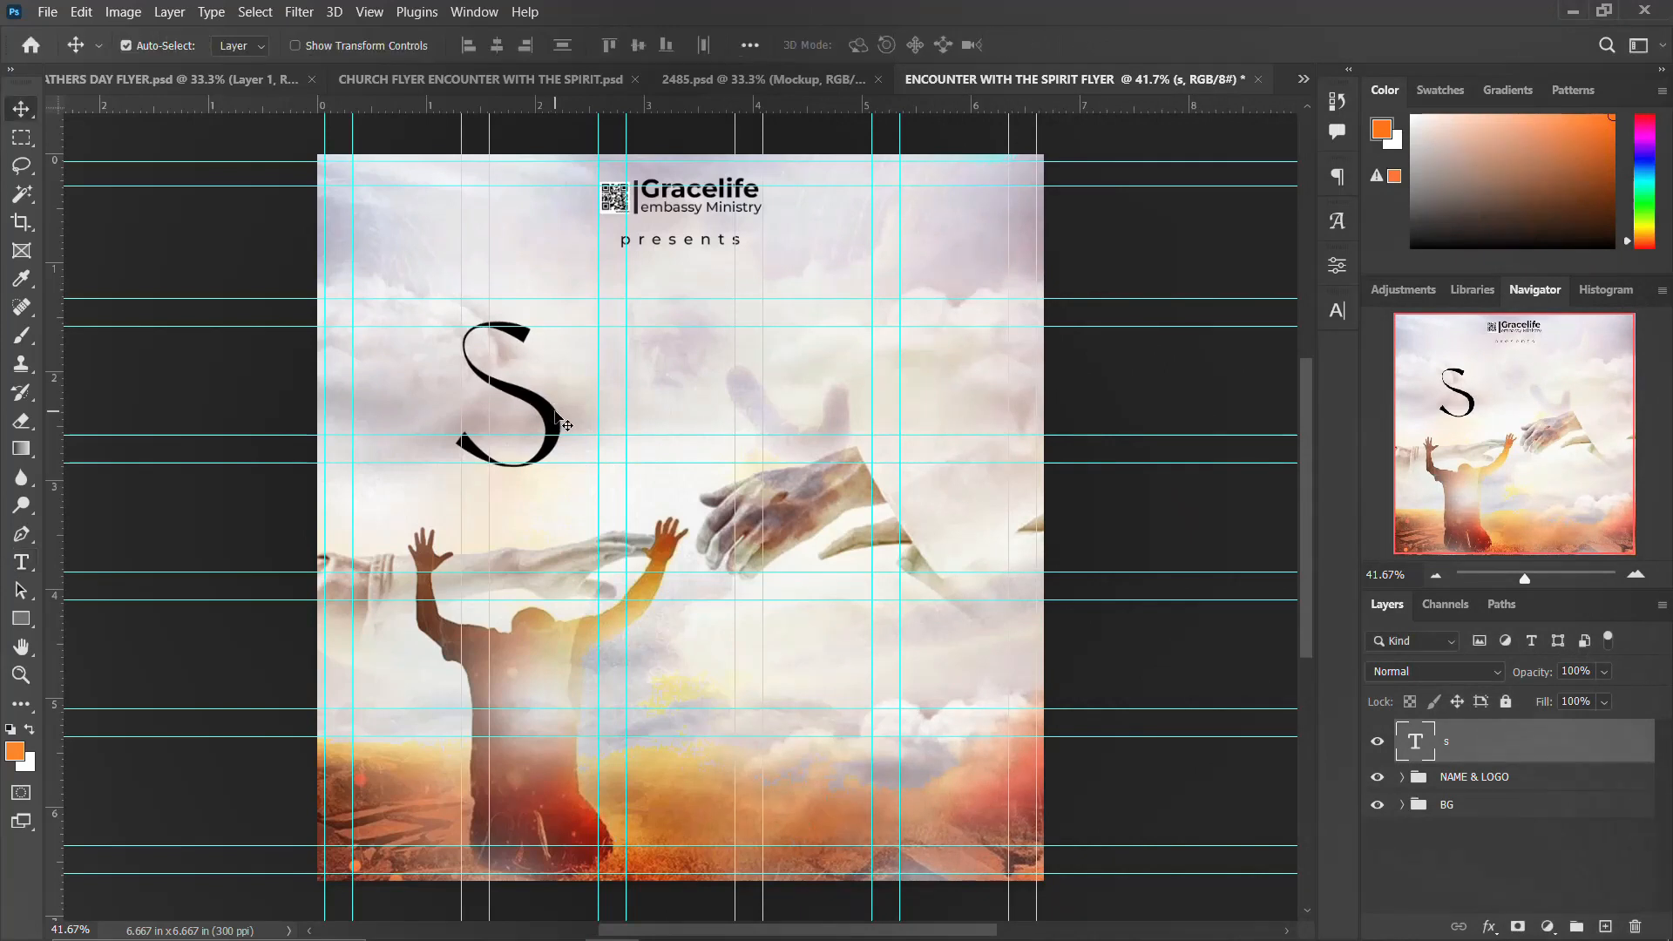
Step: Duplicate the s to the right and change the copy's letter to t
{"action": "left_click_drag", "start_coordinate": [557, 425], "coordinate": [912, 400]}
{"action": "key", "text": "t"}
{"action": "left_click", "coordinate": [915, 400]}
{"action": "key", "text": "ctrl+a"}
{"action": "type", "text": "t"}
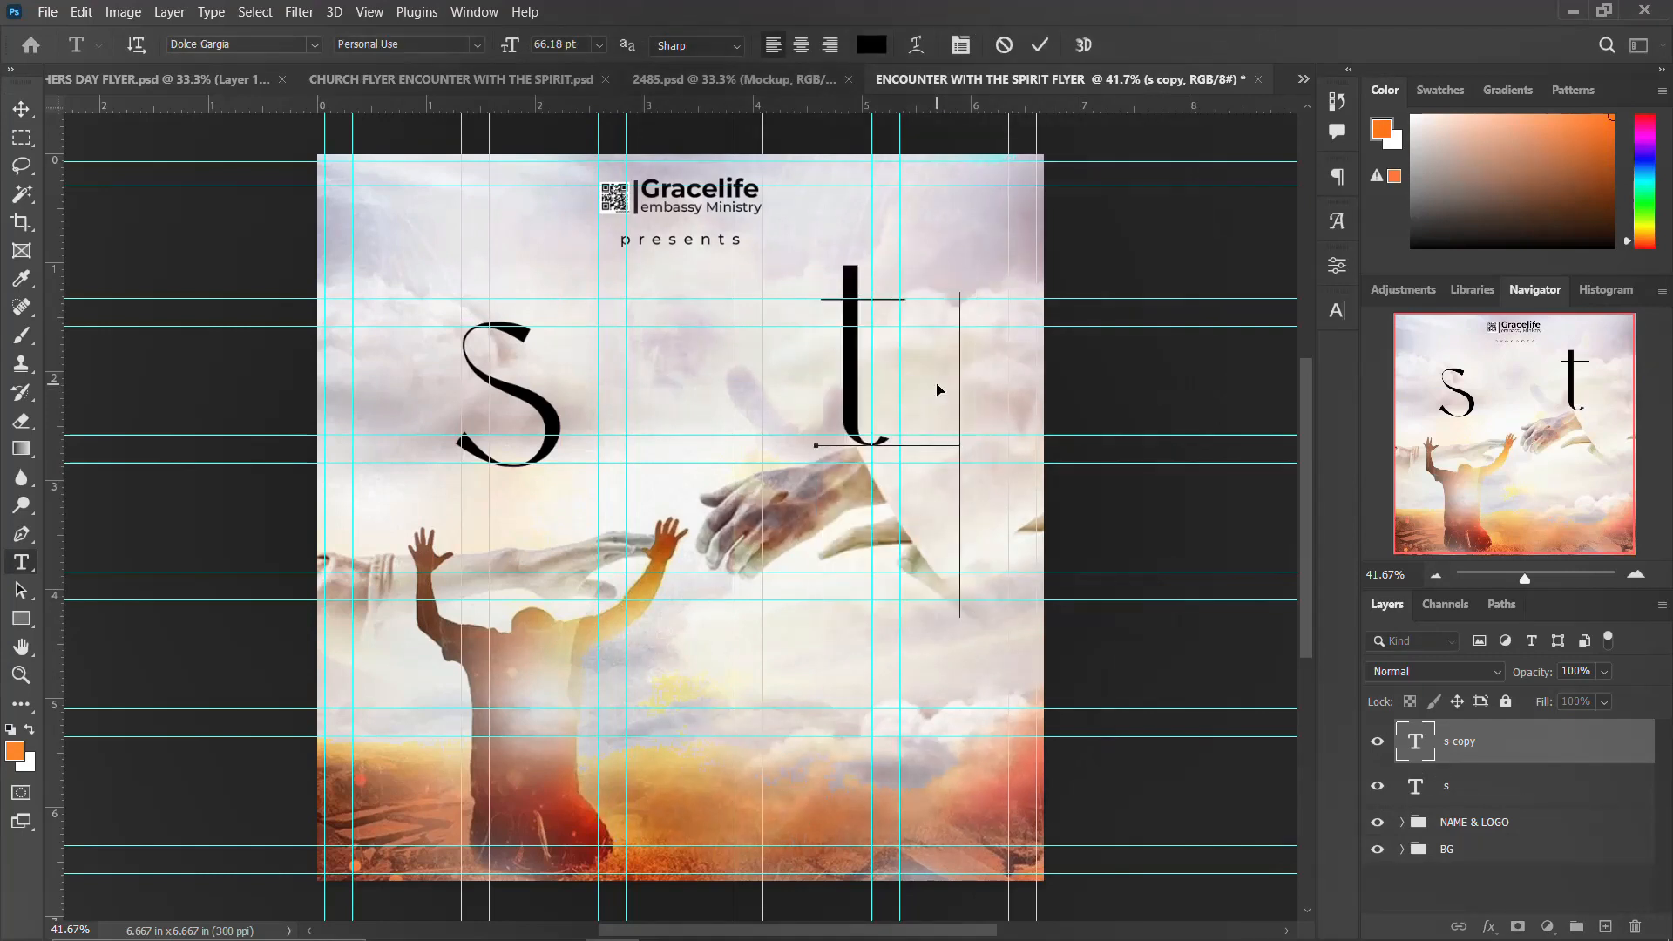
{"action": "key", "text": "ctrl+Return"}
{"action": "key", "text": "v"}
{"action": "mouse_move", "coordinate": [869, 394]}
{"action": "left_mouse_down"}
{"action": "mouse_move", "coordinate": [850, 378]}
{"action": "mouse_move", "coordinate": [852, 397]}
{"action": "left_mouse_up"}
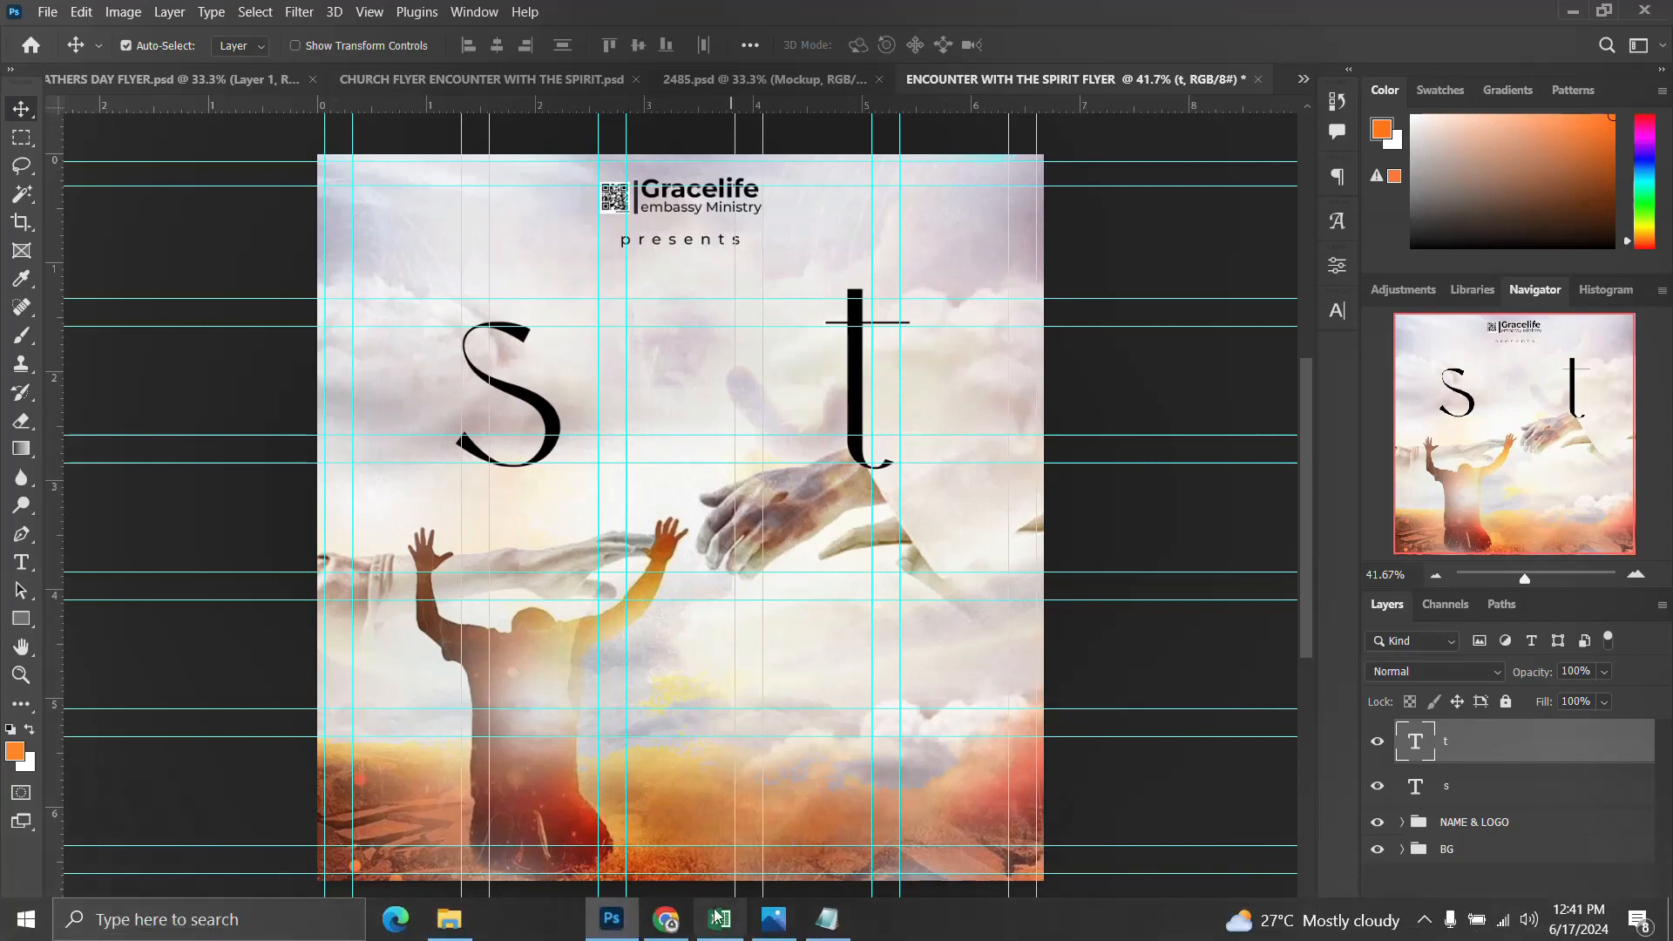
Step: Copy piri from Notepad, duplicate the s to the right and replace the copy's text with piri
{"action": "left_click", "coordinate": [826, 922]}
{"action": "double_click", "coordinate": [1036, 337]}
{"action": "key", "text": "ctrl+c"}
{"action": "left_click", "coordinate": [562, 427]}
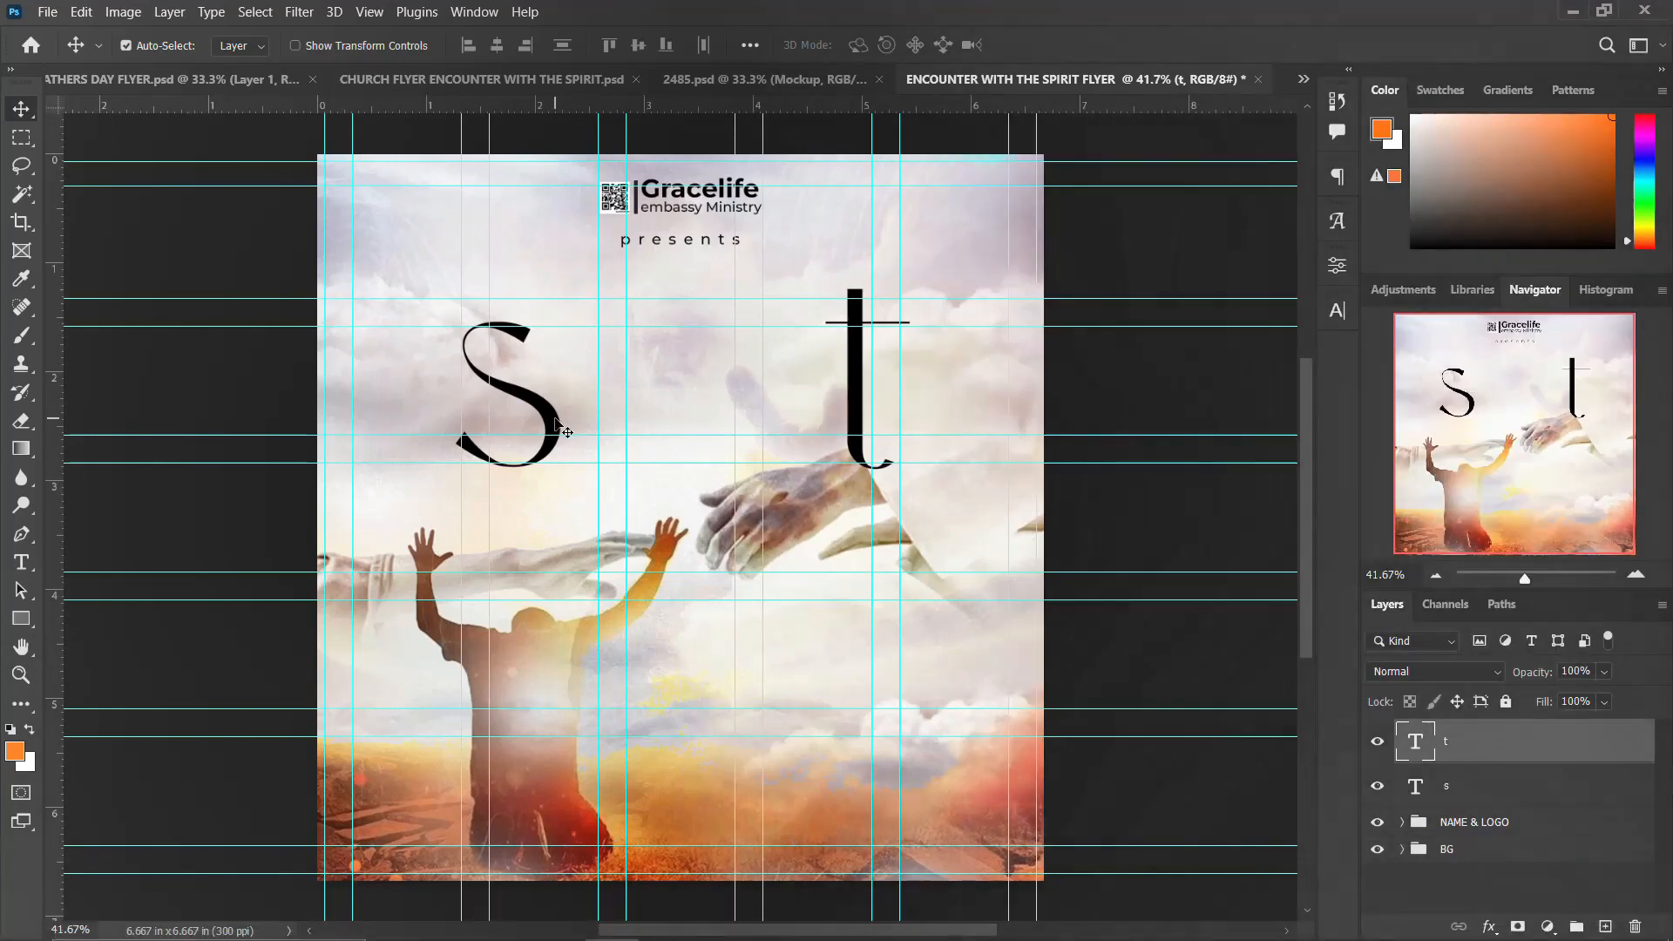
{"action": "left_click_drag", "start_coordinate": [562, 427], "coordinate": [598, 424]}
{"action": "double_click", "coordinate": [551, 403]}
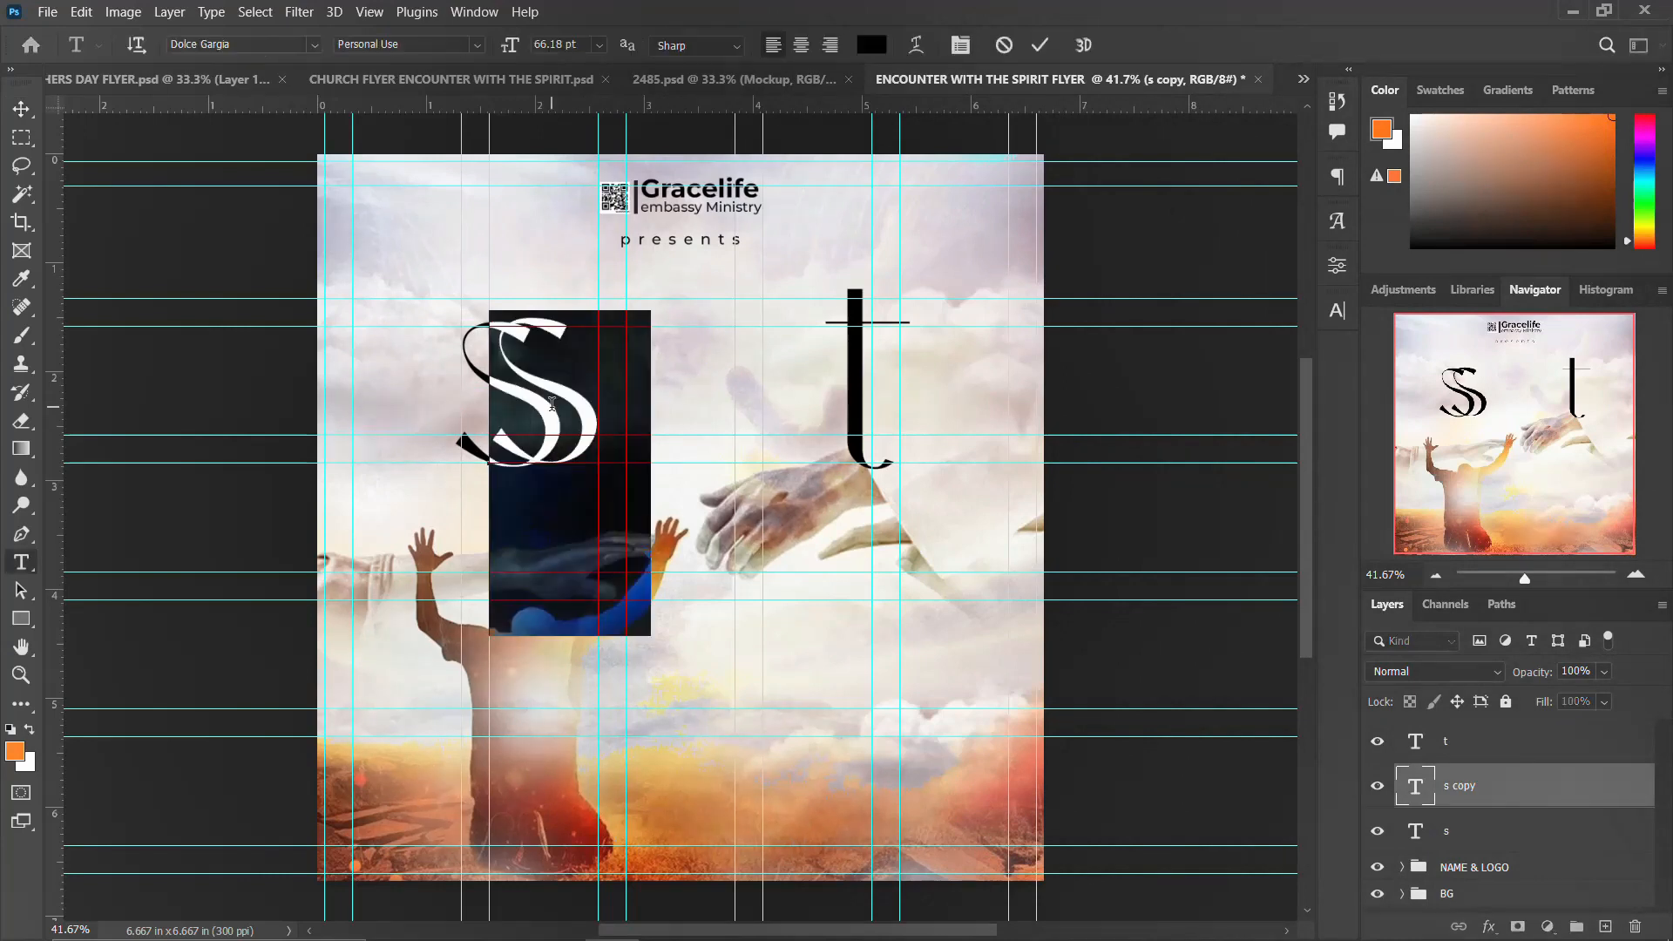
{"action": "key", "text": "ctrl+v"}
{"action": "key", "text": "ctrl+Return"}
{"action": "key", "text": "v"}
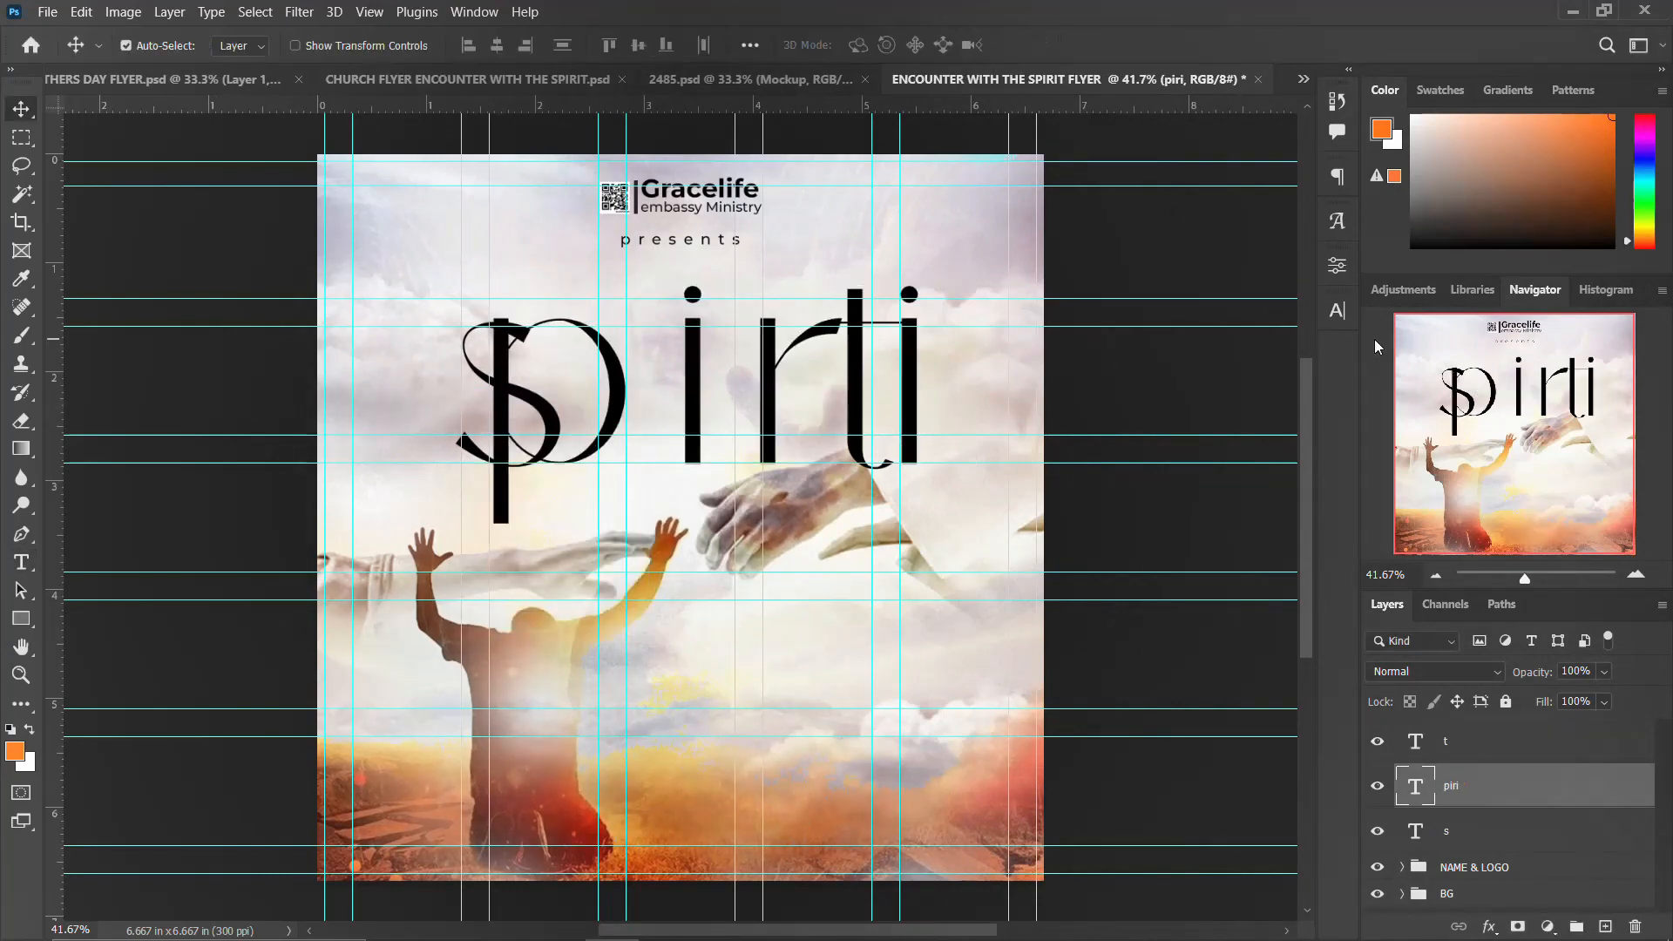
Step: Set the tracking of the piri text to 0
{"action": "left_click", "coordinate": [1336, 311]}
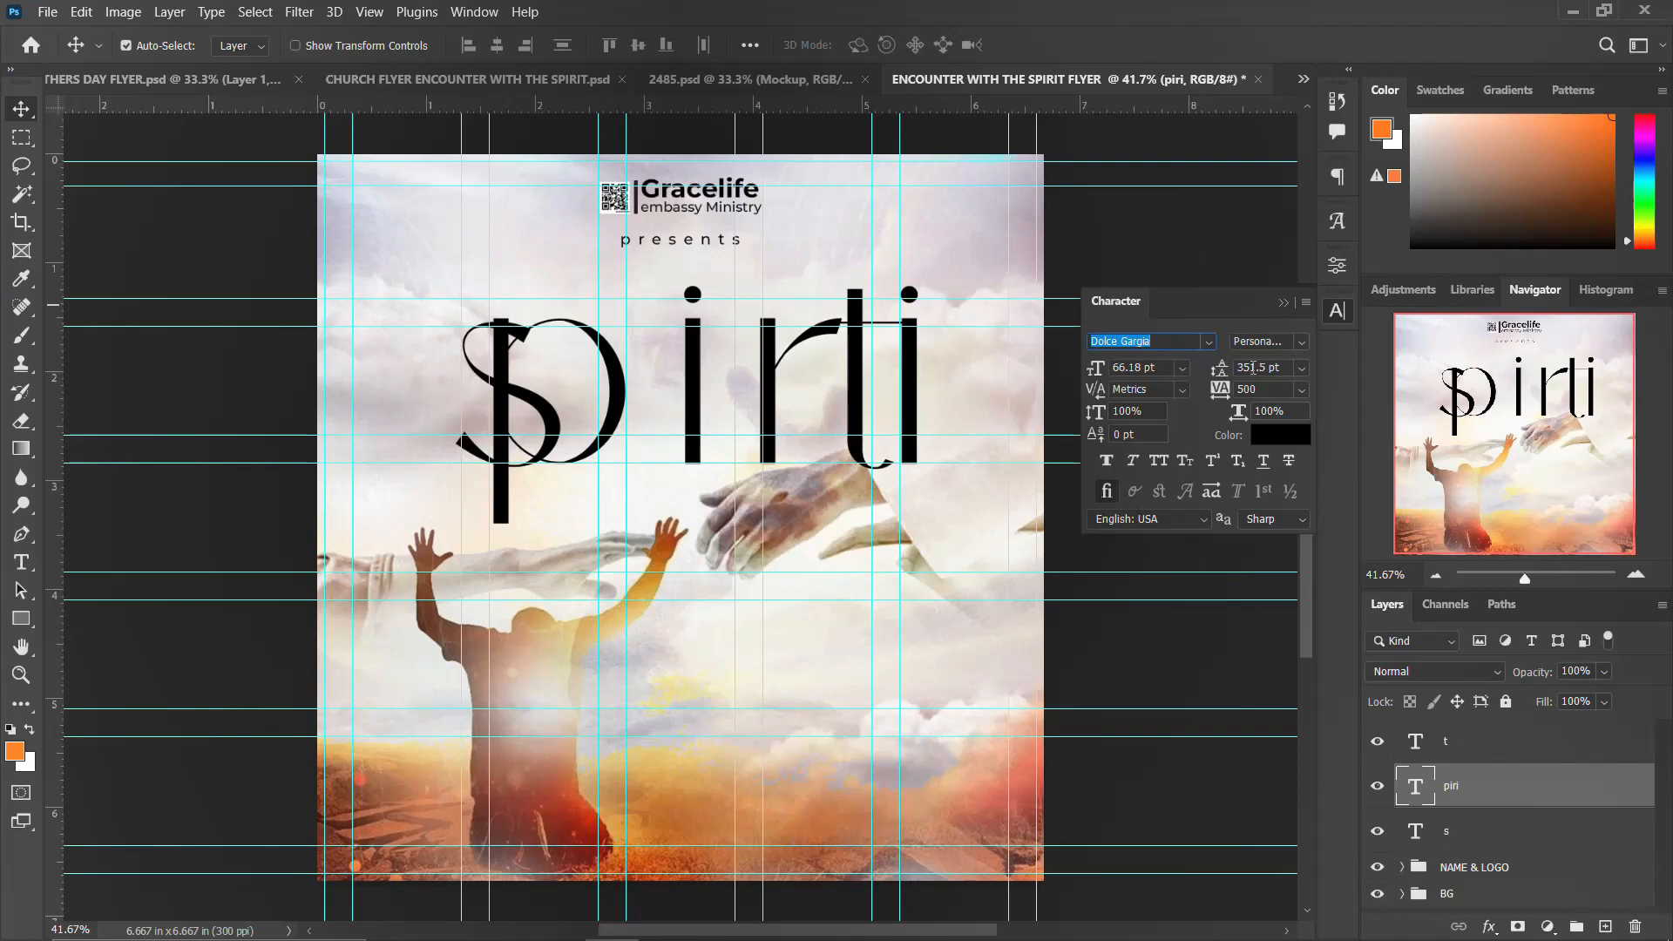
{"action": "left_click", "coordinate": [1217, 392]}
{"action": "type", "text": "0"}
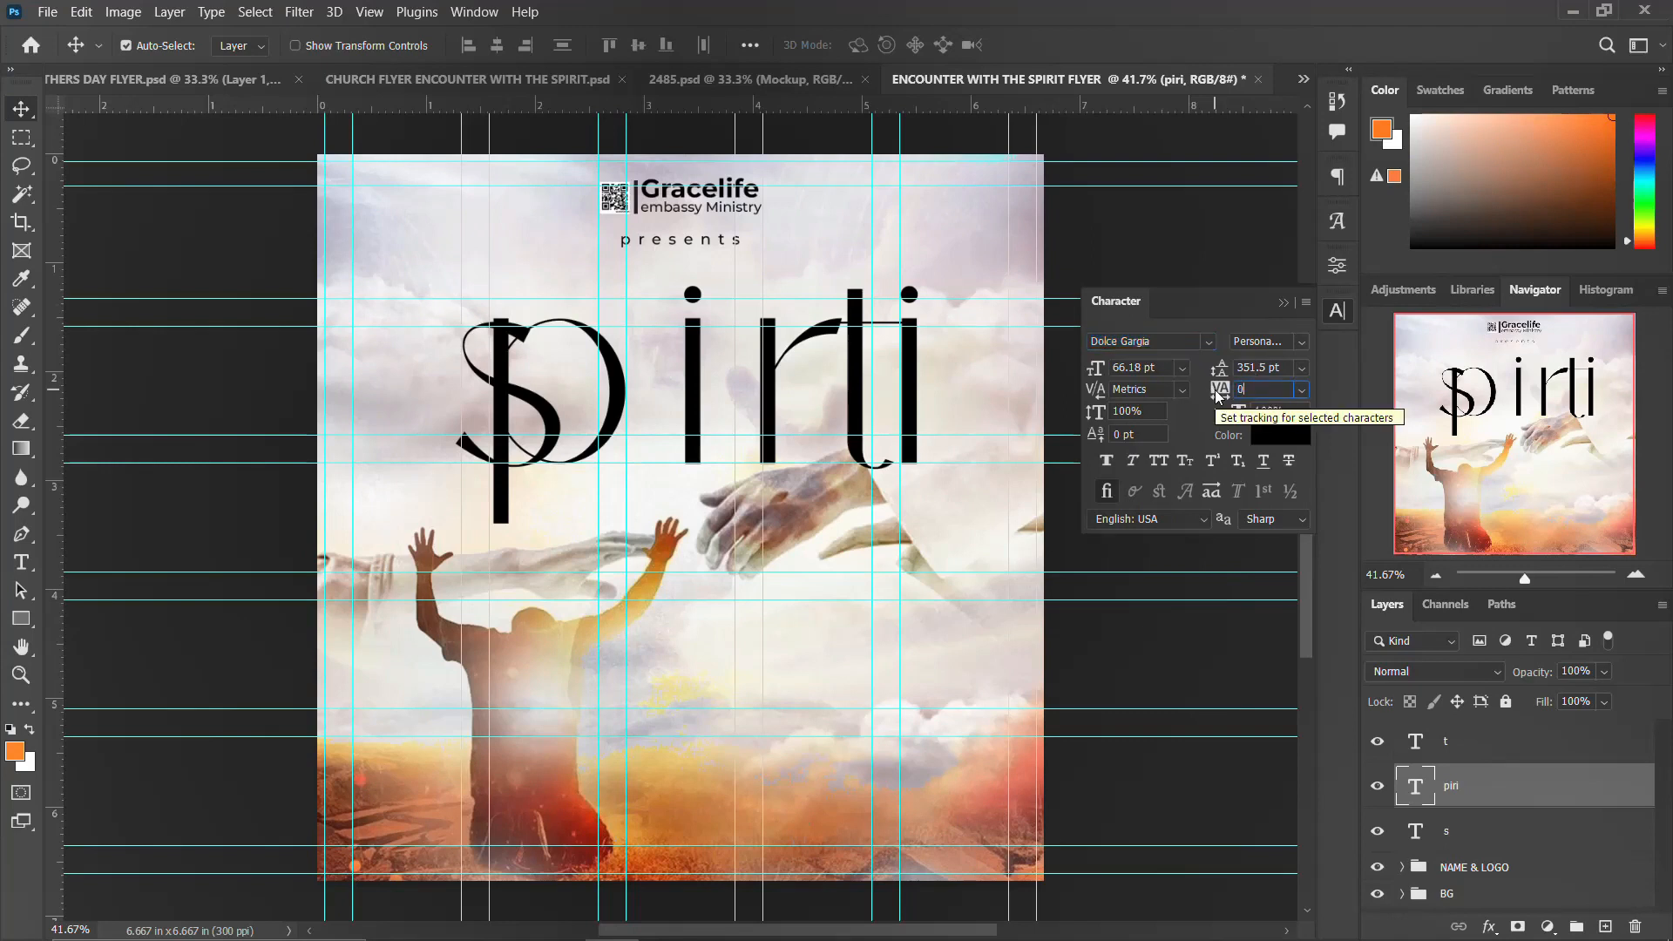
{"action": "key", "text": "Return"}
{"action": "left_click", "coordinate": [1337, 311]}
Step: Scale the piri text down to about 88.6% and move it between the s and the t
{"action": "key", "text": "ctrl+t"}
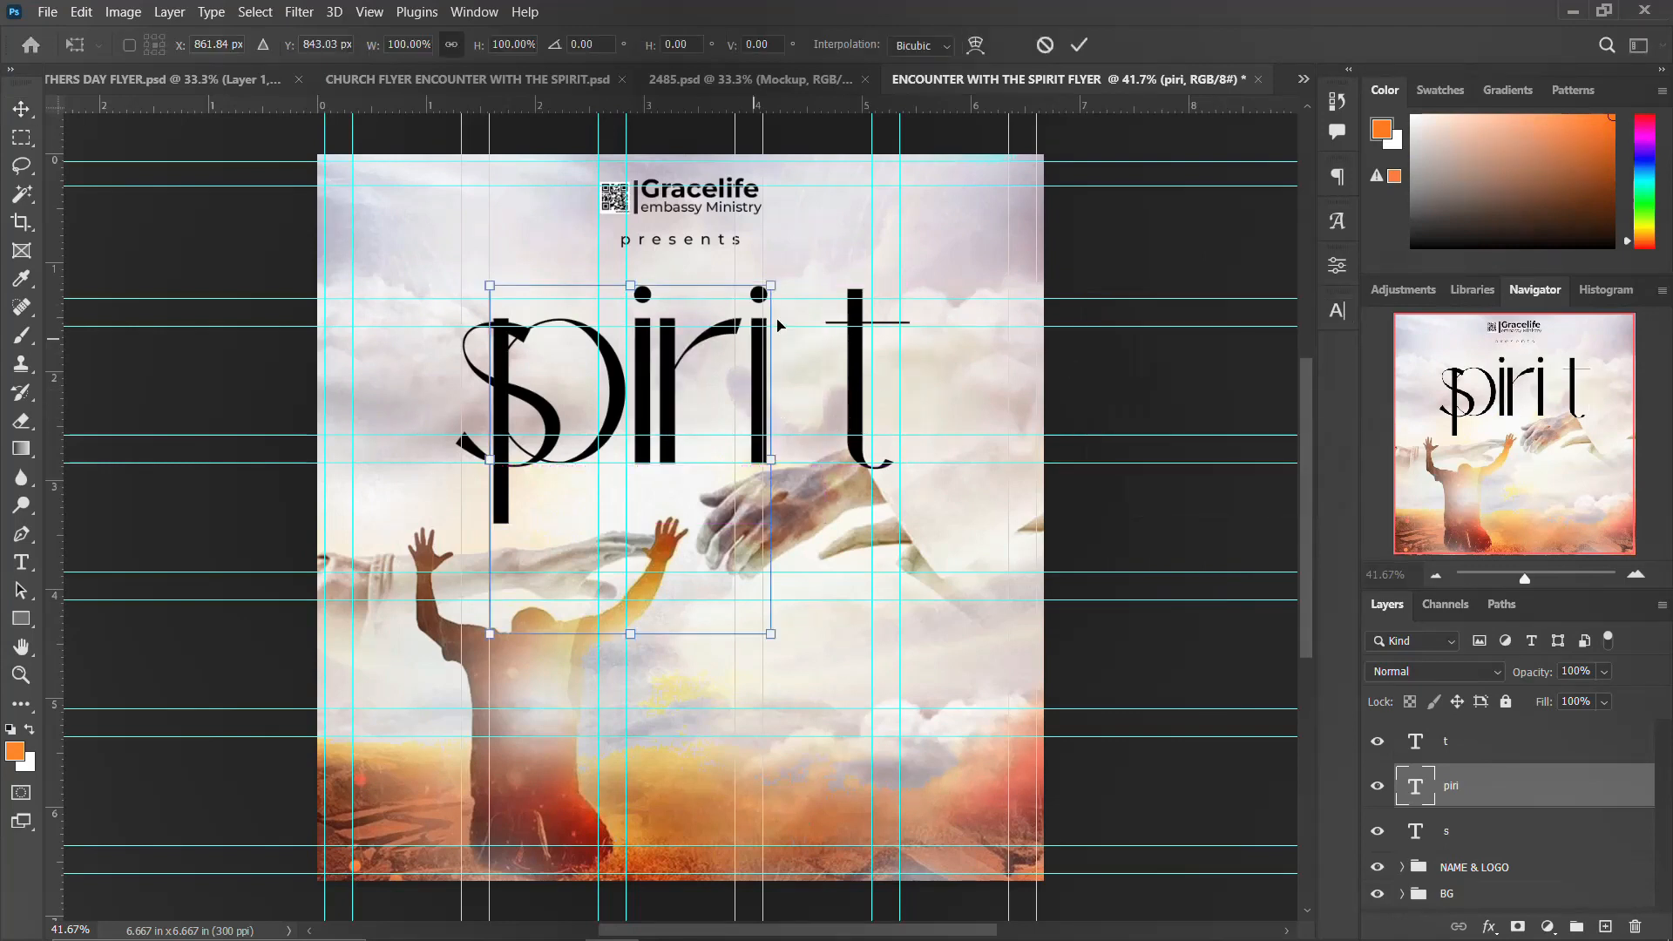
{"action": "left_click_drag", "start_coordinate": [772, 285], "coordinate": [742, 325]}
{"action": "left_click_drag", "start_coordinate": [626, 438], "coordinate": [707, 411]}
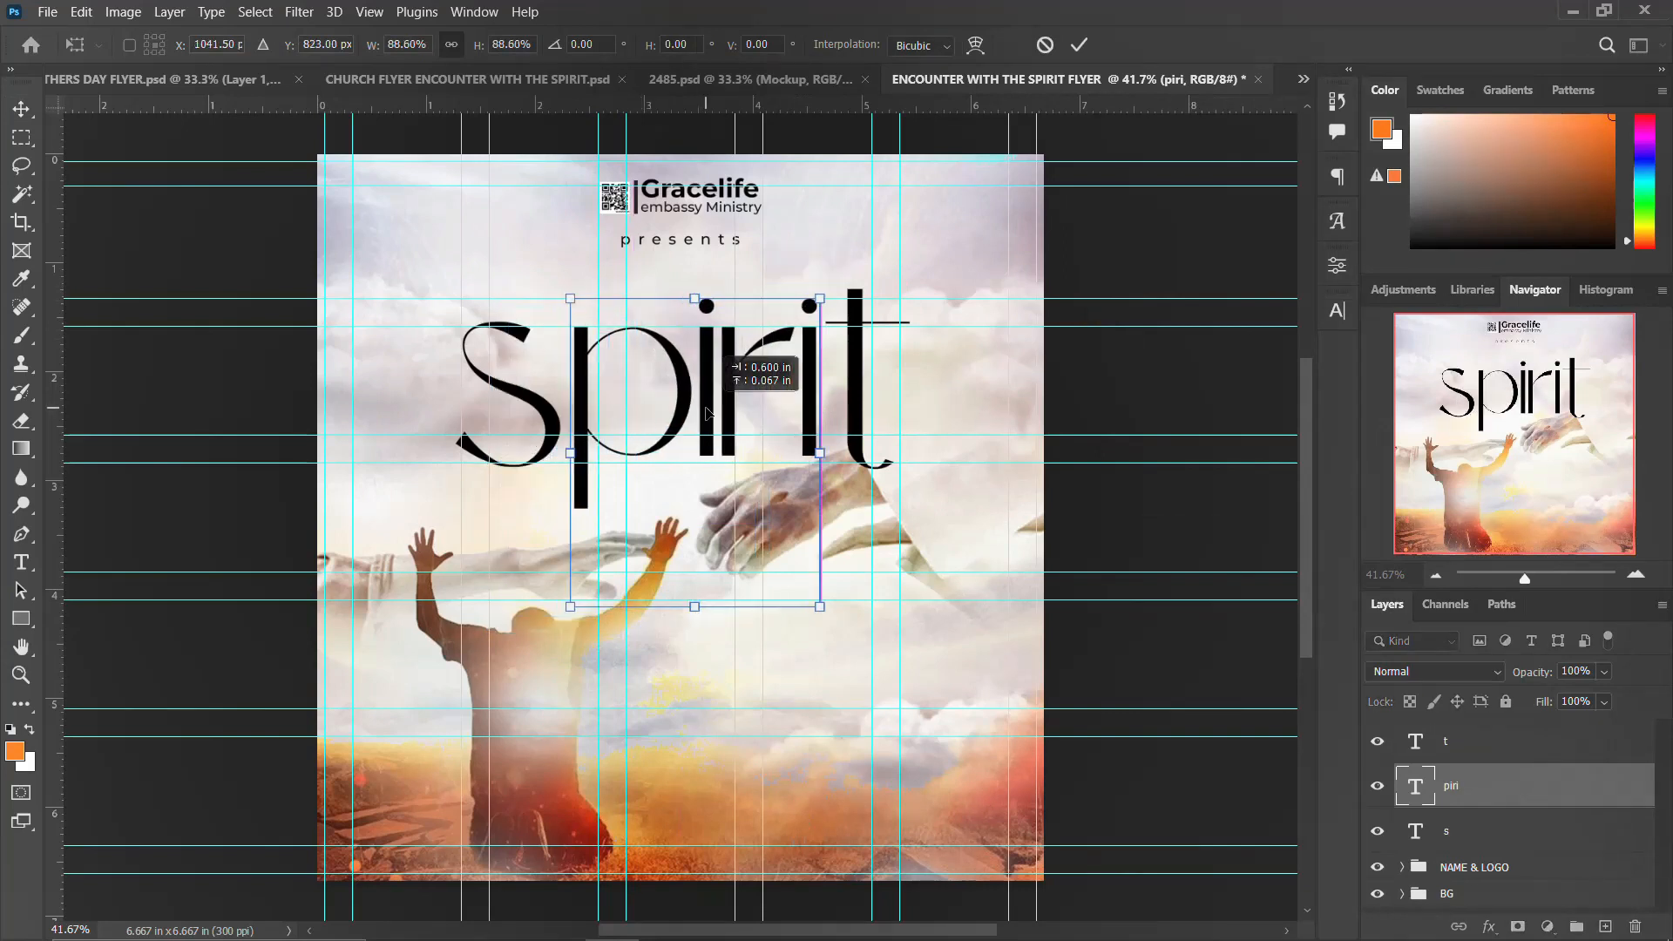
{"action": "key", "text": "Return"}
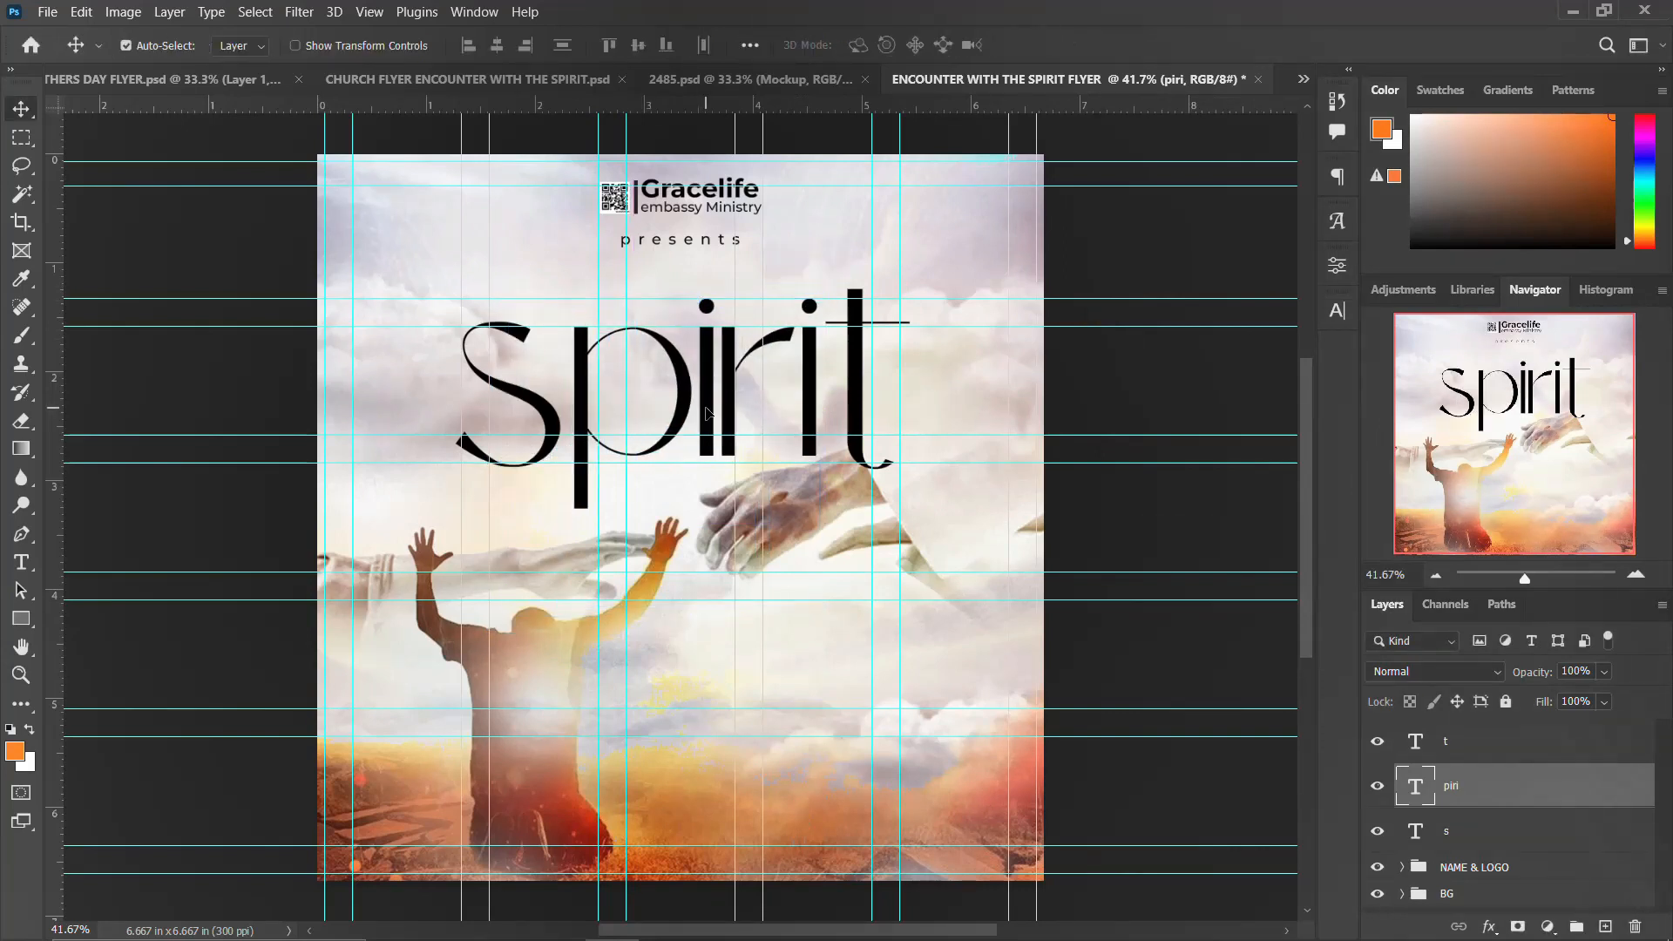
Step: Select the s and t layers together and scale them up slightly
{"action": "left_click", "coordinate": [548, 405]}
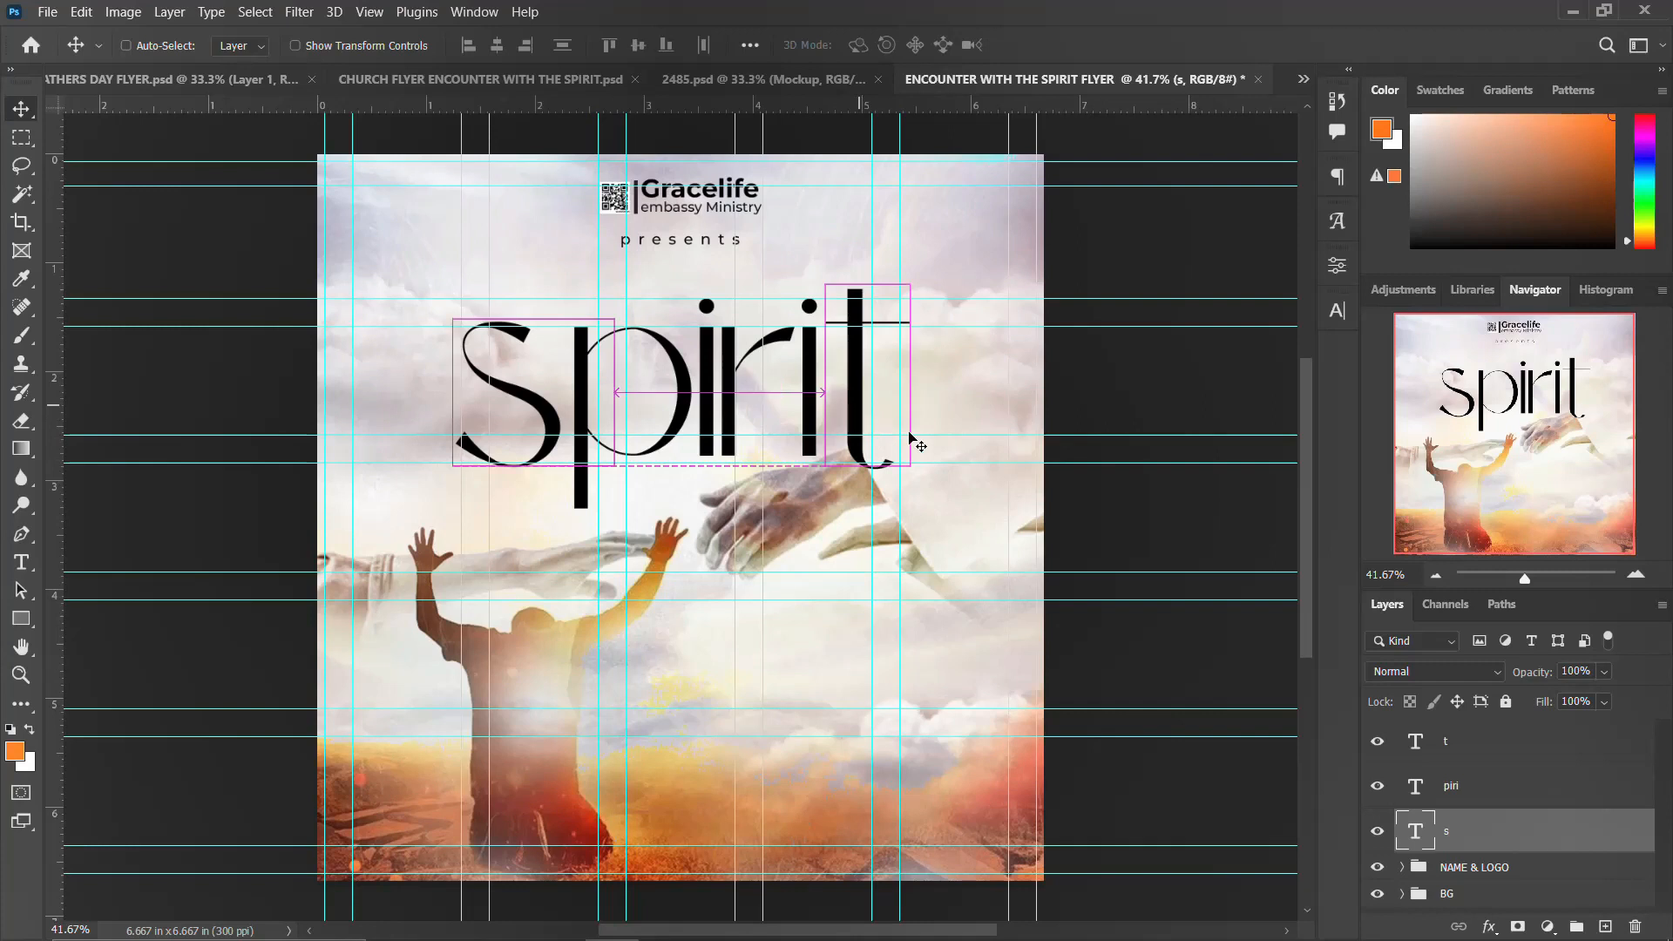
{"action": "left_click", "coordinate": [1512, 749], "text": "ctrl"}
{"action": "key", "text": "ctrl+t"}
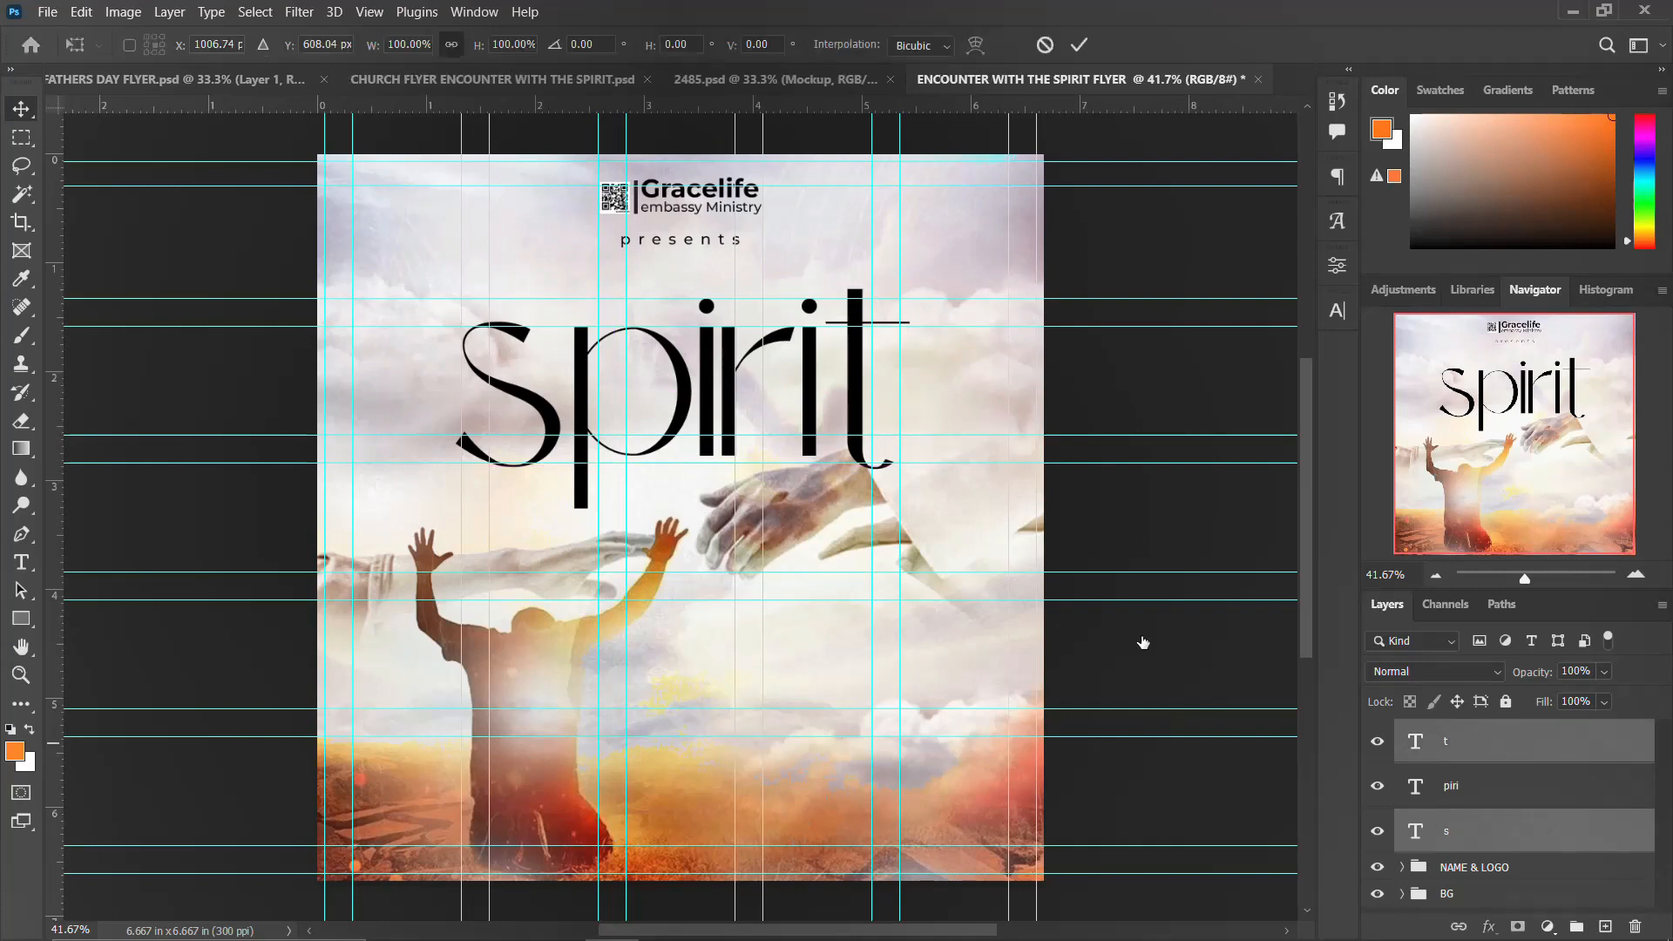
{"action": "left_click_drag", "start_coordinate": [909, 284], "coordinate": [956, 267]}
{"action": "key", "text": "Return"}
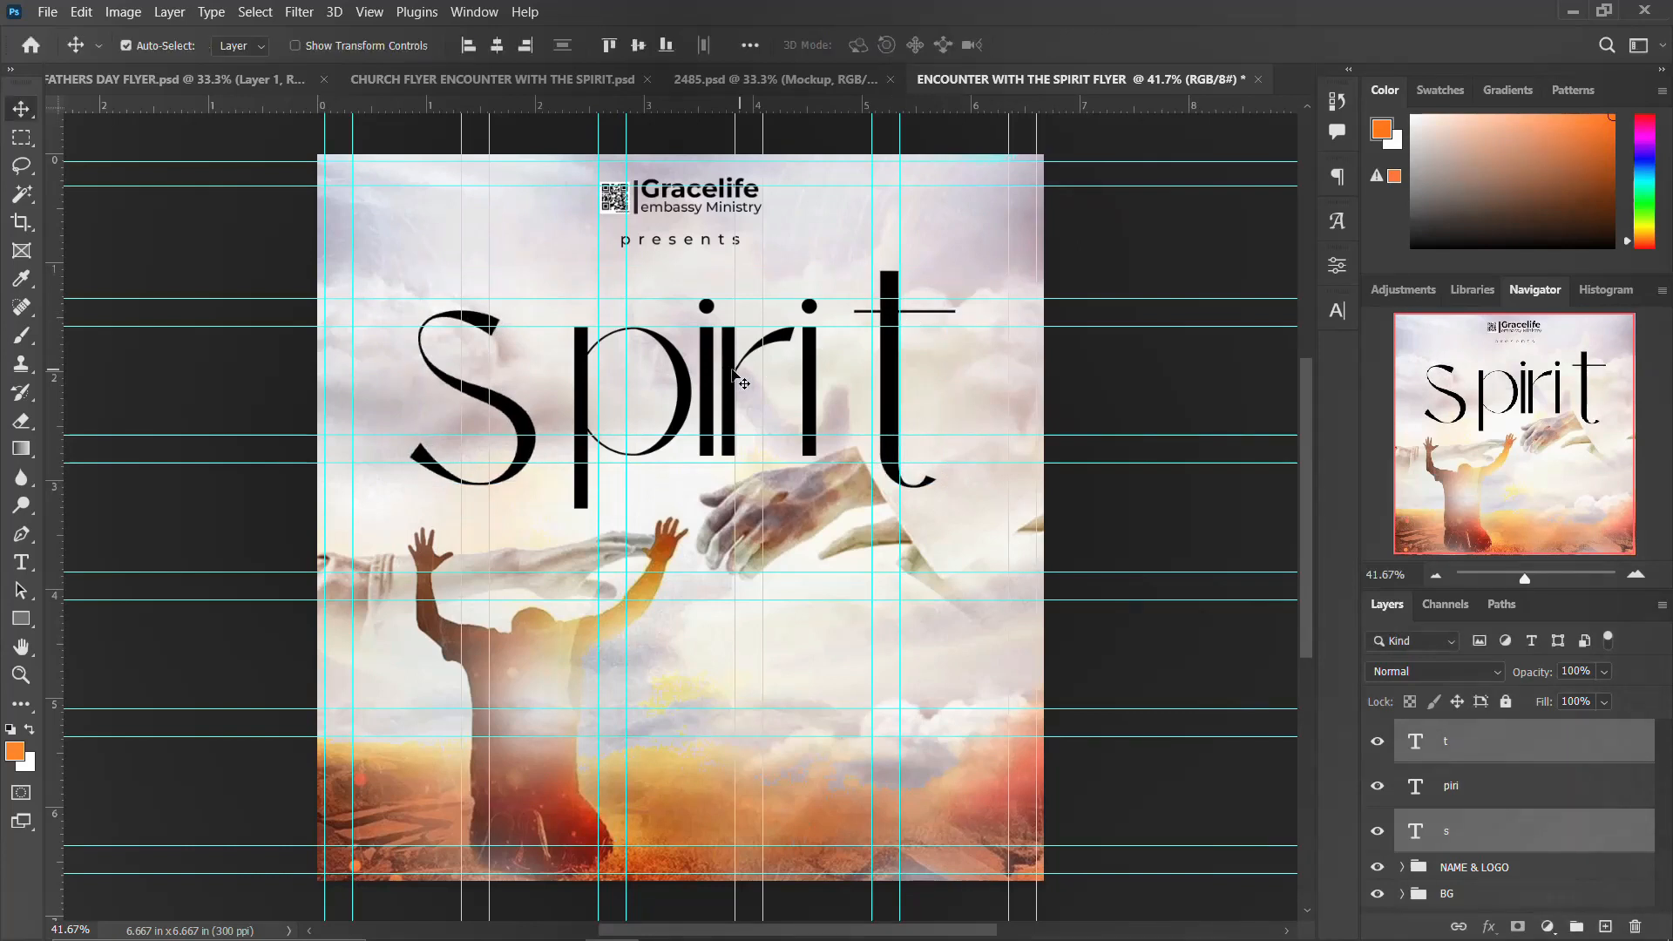
Step: Nudge the s slightly right and upward to sit closer to piri
{"action": "left_click_drag", "start_coordinate": [522, 433], "coordinate": [535, 432]}
{"action": "key", "text": "Right"}
{"action": "key", "text": "Right"}
{"action": "key", "text": "Right"}
{"action": "key", "text": "Right"}
{"action": "key", "text": "Right"}
{"action": "key", "text": "Right"}
{"action": "key", "text": "Right"}
{"action": "key", "text": "Right"}
{"action": "key", "text": "Right"}
{"action": "key", "text": "Right"}
{"action": "key", "text": "Right"}
{"action": "key", "text": "Right"}
{"action": "key", "text": "Right"}
{"action": "key", "text": "Right"}
{"action": "key", "text": "Right"}
{"action": "key", "text": "Right"}
{"action": "key", "text": "Right"}
{"action": "key", "text": "Right"}
{"action": "key", "text": "Right"}
{"action": "key", "text": "Right"}
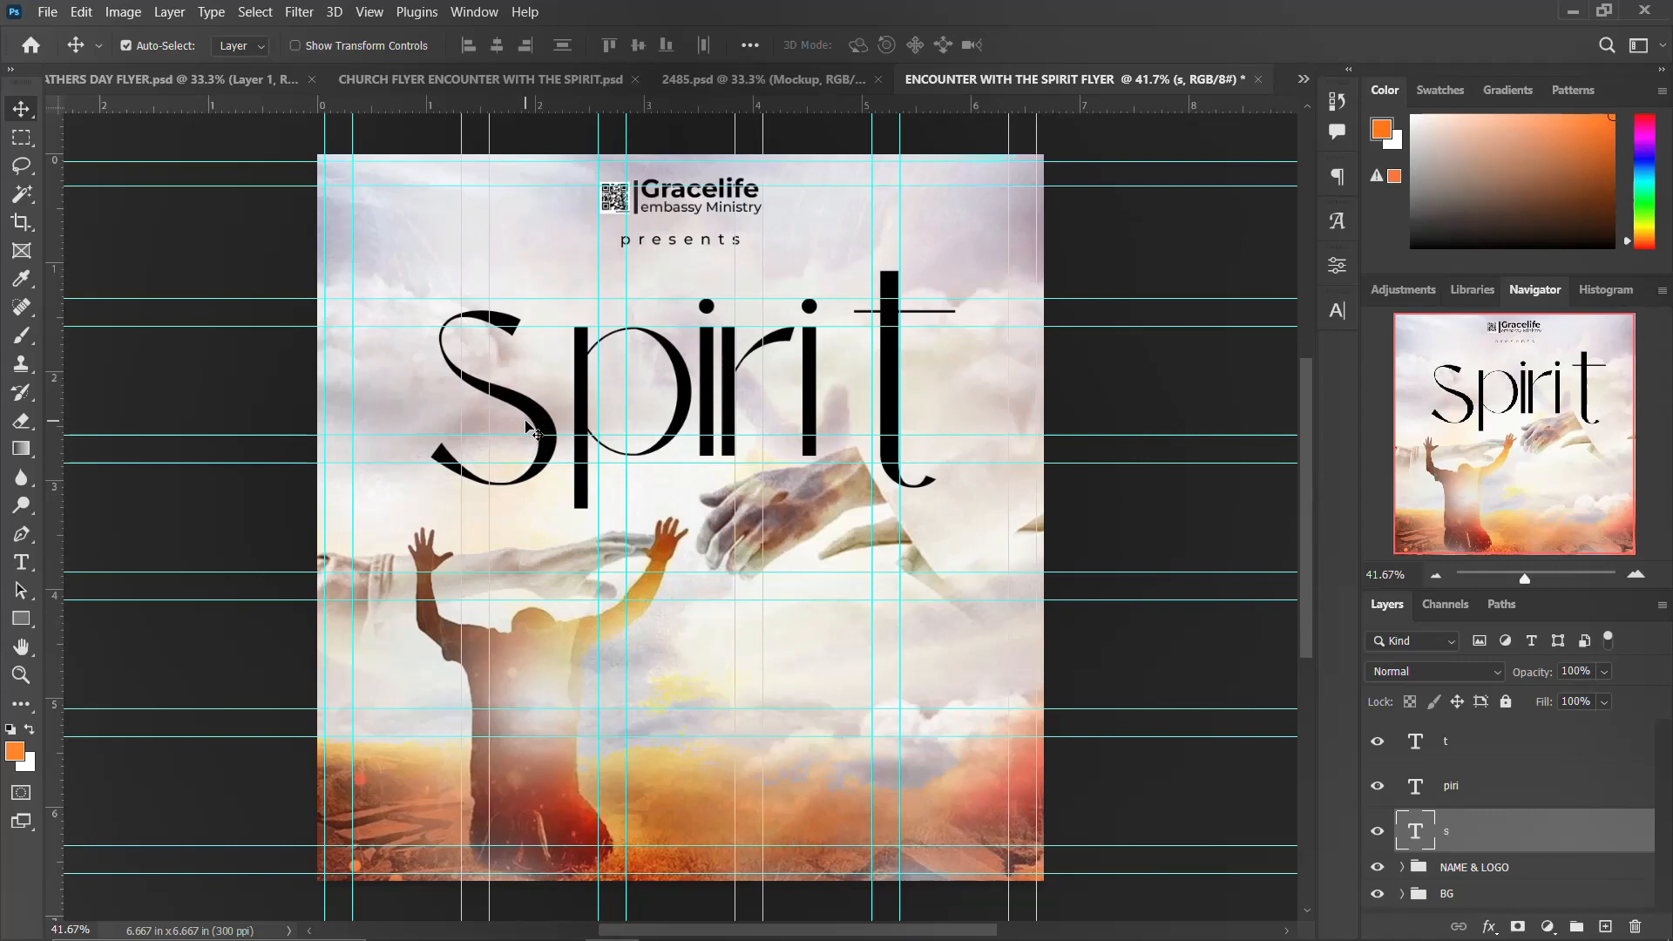
{"action": "key", "text": "Up"}
{"action": "key", "text": "Up"}
{"action": "key", "text": "Up"}
{"action": "key", "text": "Up"}
{"action": "key", "text": "Up"}
{"action": "key", "text": "Up"}
{"action": "key", "text": "Up"}
{"action": "key", "text": "Up"}
{"action": "key", "text": "Up"}
{"action": "key", "text": "Up"}
{"action": "key", "text": "Up"}
{"action": "key", "text": "Up"}
{"action": "key", "text": "Up"}
{"action": "key", "text": "Up"}
{"action": "key", "text": "Up"}
{"action": "key", "text": "Up"}
{"action": "key", "text": "Up"}
{"action": "key", "text": "Up"}
{"action": "key", "text": "Up"}
{"action": "key", "text": "Up"}
{"action": "key", "text": "Up"}
{"action": "key", "text": "Up"}
{"action": "key", "text": "Up"}
{"action": "key", "text": "Up"}
{"action": "key", "text": "Up"}
{"action": "key", "text": "Up"}
{"action": "key", "text": "Up"}
{"action": "key", "text": "Up"}
{"action": "key", "text": "Up"}
{"action": "key", "text": "Up"}
{"action": "key", "text": "Up"}
{"action": "key", "text": "Up"}
{"action": "key", "text": "Up"}
{"action": "key", "text": "Up"}
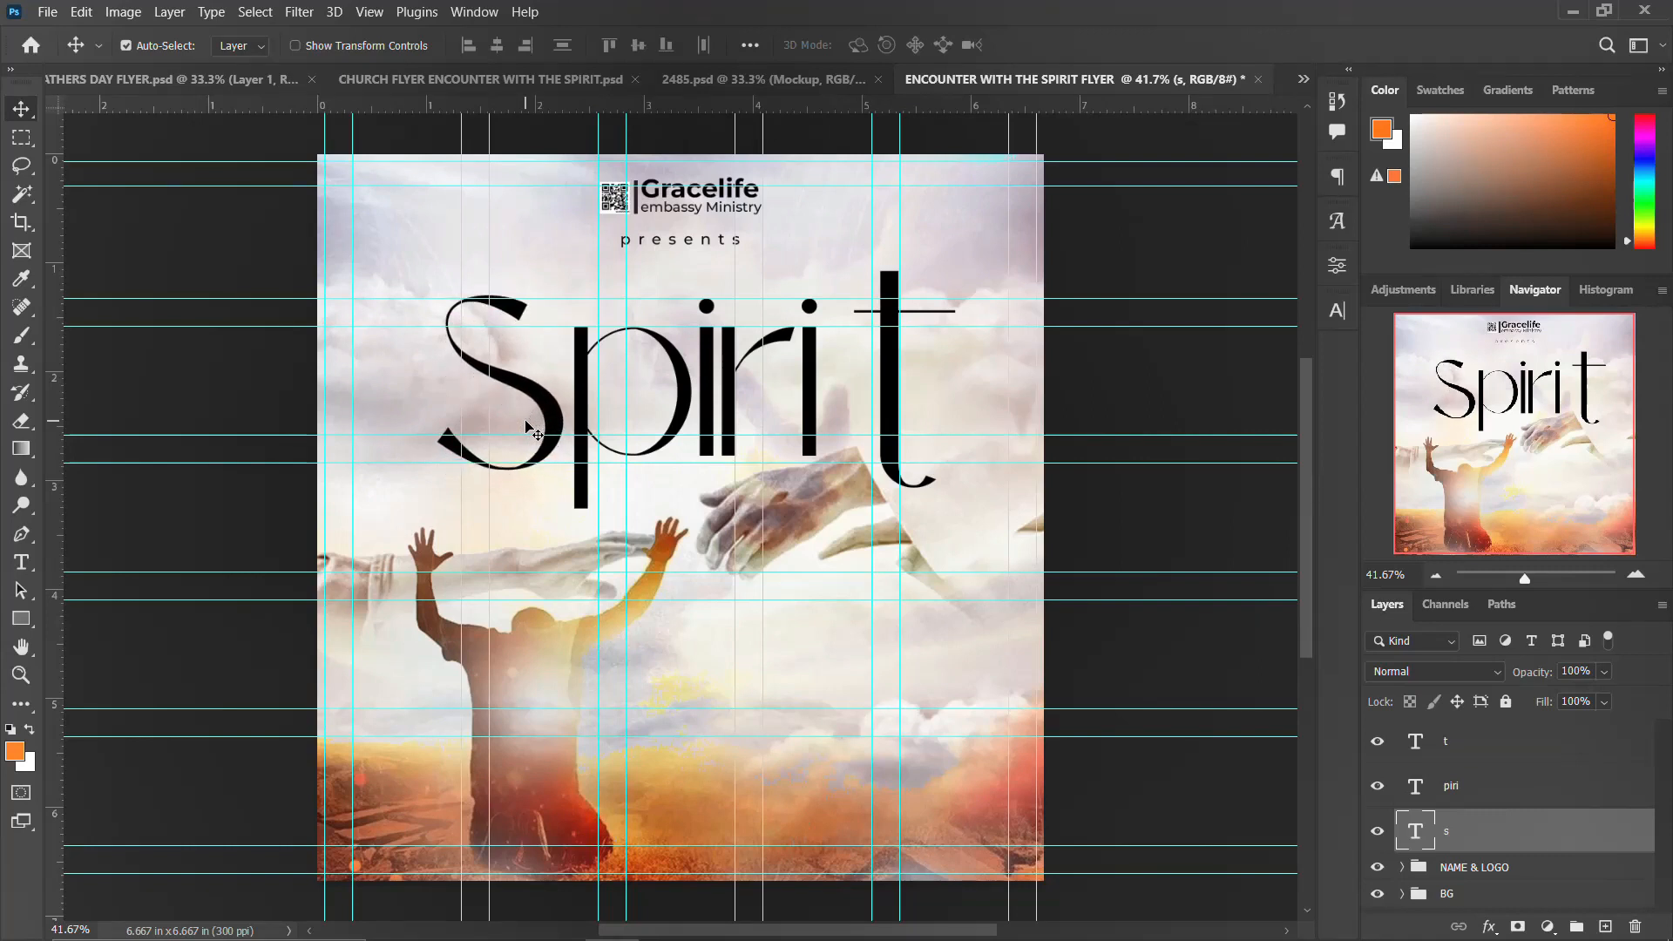
Step: Nudge the t left and upward to close the gap after piri
{"action": "left_click", "coordinate": [893, 405]}
{"action": "key", "text": "Left"}
{"action": "key", "text": "Left"}
{"action": "key", "text": "Left"}
{"action": "key", "text": "Left"}
{"action": "key", "text": "Left"}
{"action": "key", "text": "Left"}
{"action": "key", "text": "Left"}
{"action": "key", "text": "Left"}
{"action": "key", "text": "Left"}
{"action": "key", "text": "Left"}
{"action": "key", "text": "Left"}
{"action": "key", "text": "Left"}
{"action": "key", "text": "Left"}
{"action": "key", "text": "Left"}
{"action": "key", "text": "Left"}
{"action": "key", "text": "Left"}
{"action": "key", "text": "Left"}
{"action": "key", "text": "Left"}
{"action": "key", "text": "Left"}
{"action": "key", "text": "Left"}
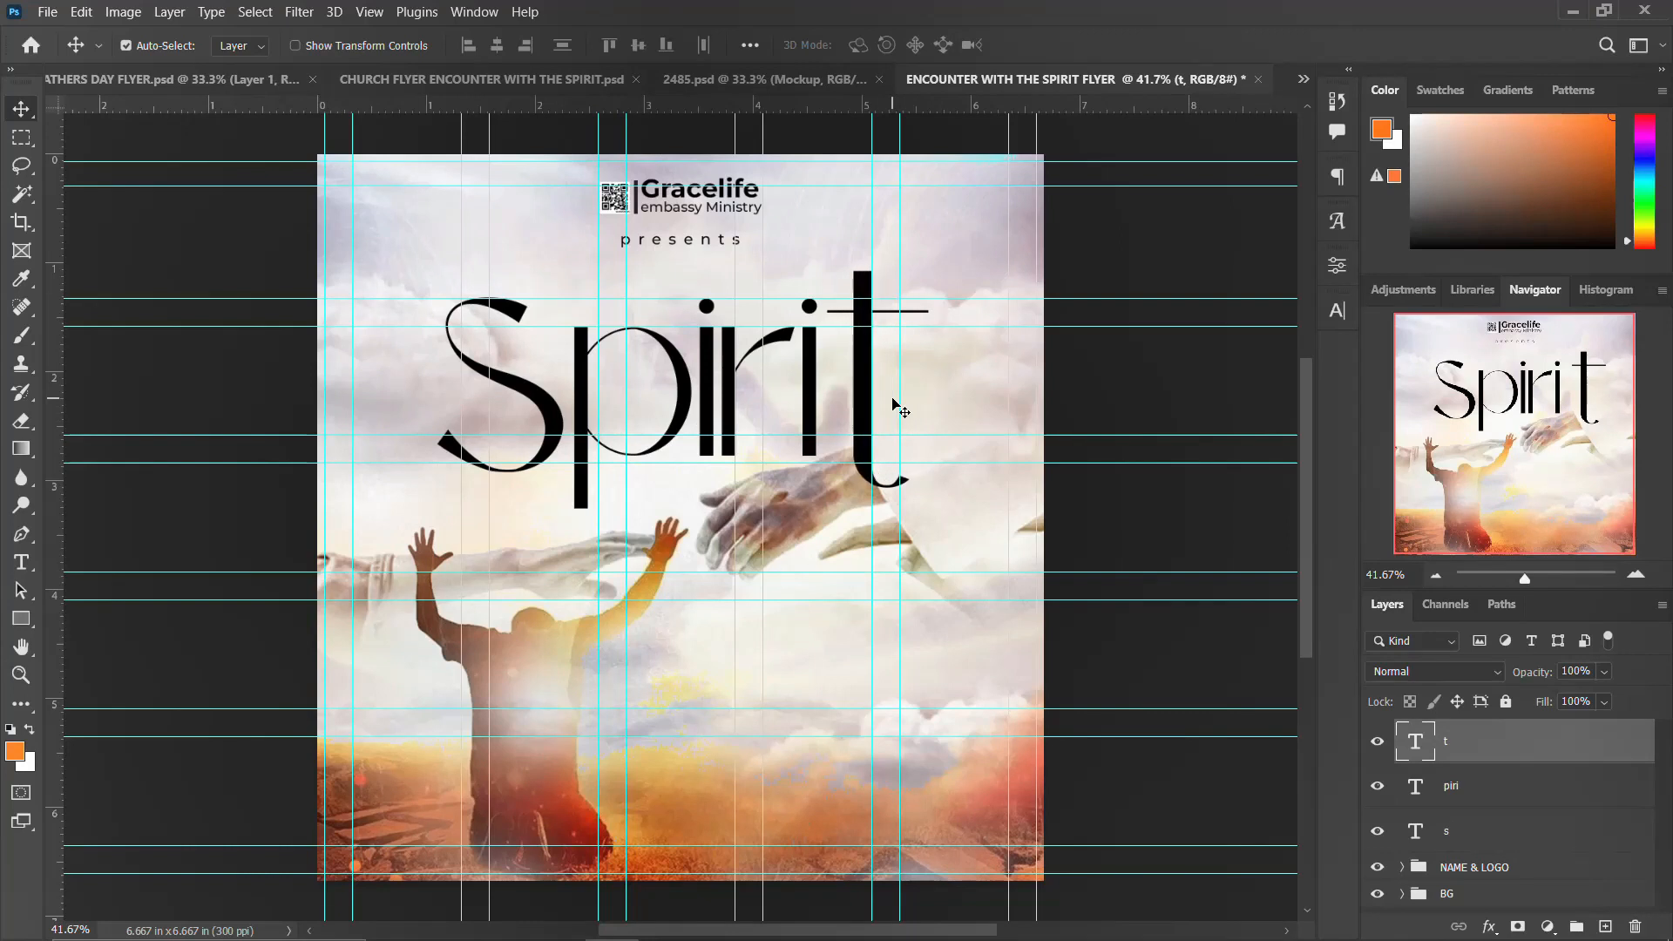
{"action": "key", "text": "Left"}
{"action": "key", "text": "Left"}
{"action": "key", "text": "Left"}
{"action": "key", "text": "Left"}
{"action": "key", "text": "Left"}
{"action": "key", "text": "Up"}
{"action": "key", "text": "Up"}
{"action": "key", "text": "Up"}
{"action": "key", "text": "Up"}
{"action": "key", "text": "Up"}
{"action": "key", "text": "Up"}
{"action": "key", "text": "Up"}
{"action": "key", "text": "Up"}
{"action": "key", "text": "Up"}
{"action": "key", "text": "Up"}
{"action": "key", "text": "Up"}
{"action": "key", "text": "Up"}
{"action": "key", "text": "Up"}
{"action": "key", "text": "Up"}
{"action": "key", "text": "Up"}
{"action": "key", "text": "Up"}
{"action": "key", "text": "Up"}
{"action": "key", "text": "Up"}
{"action": "key", "text": "Up"}
{"action": "key", "text": "Up"}
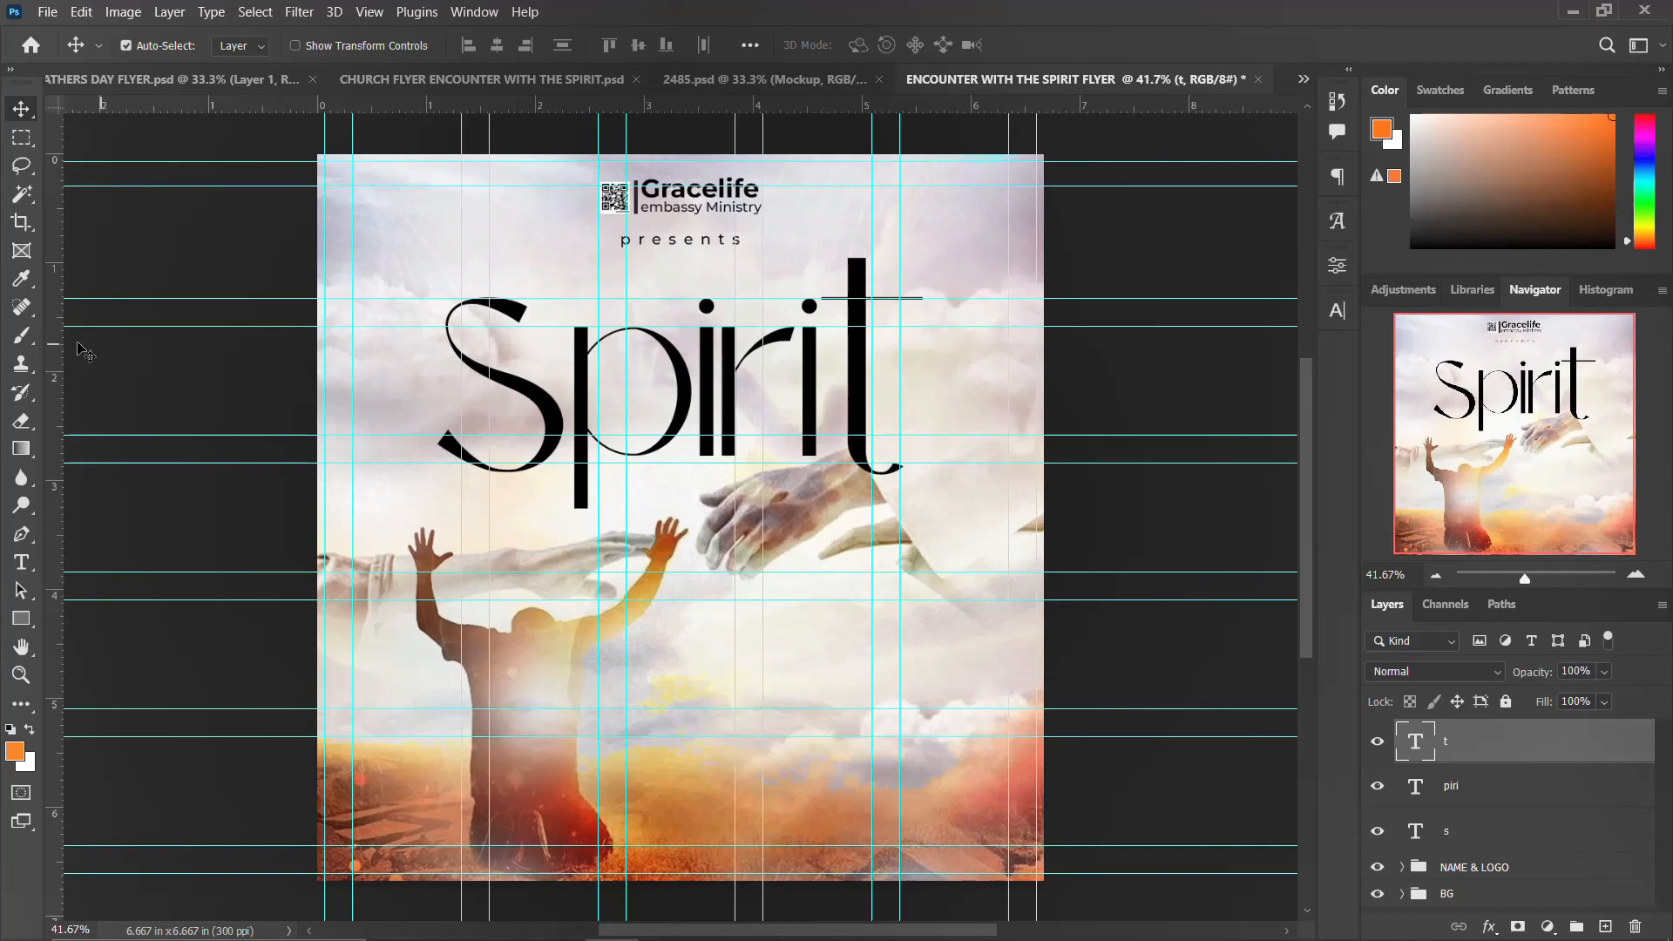
Step: Draw a dark navy bar rectangle about 949 × 78 px across the top of the letters and nudge it up slightly
{"action": "left_click", "coordinate": [21, 619]}
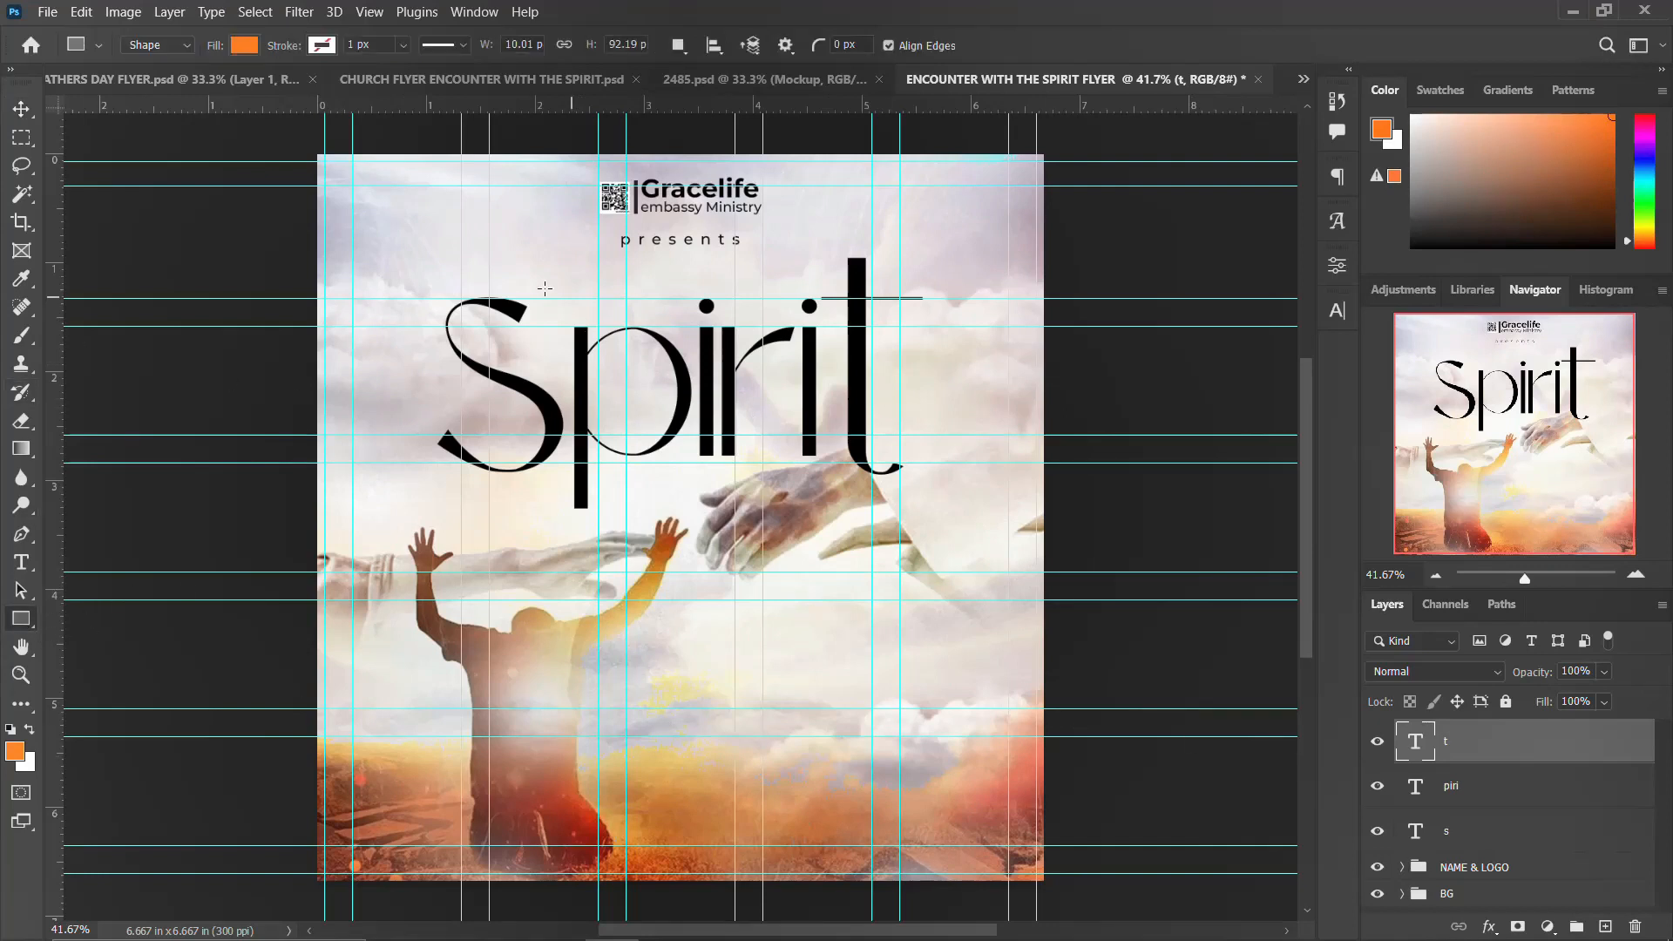
{"action": "left_click_drag", "start_coordinate": [505, 299], "coordinate": [850, 319]}
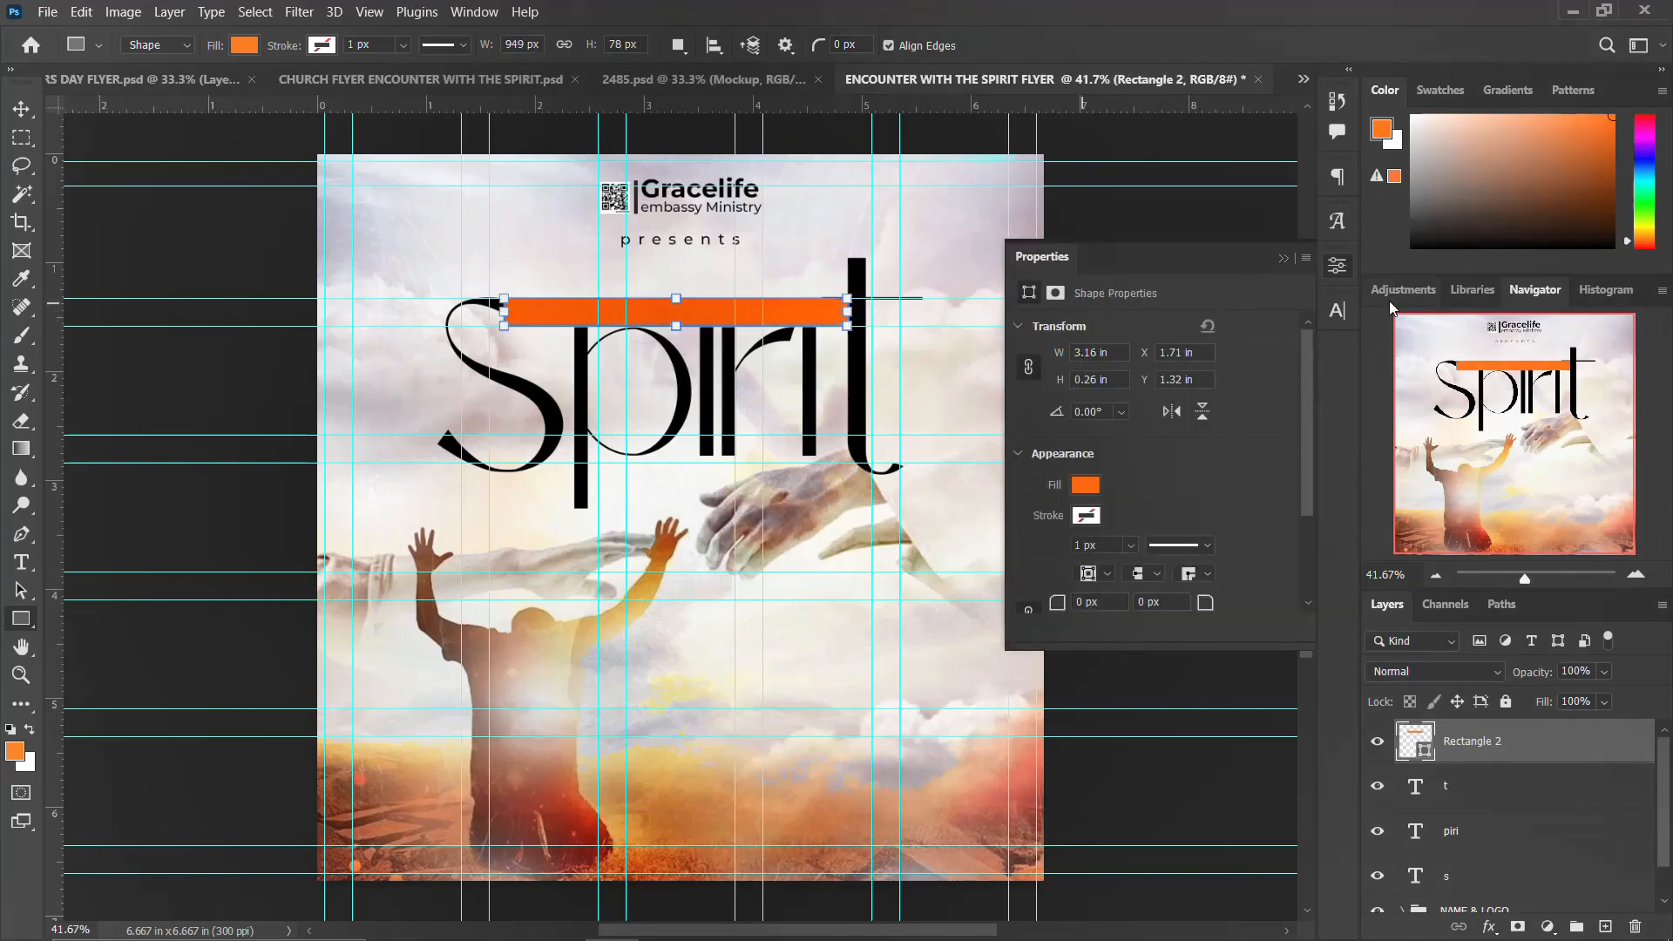
{"action": "left_click", "coordinate": [1084, 486]}
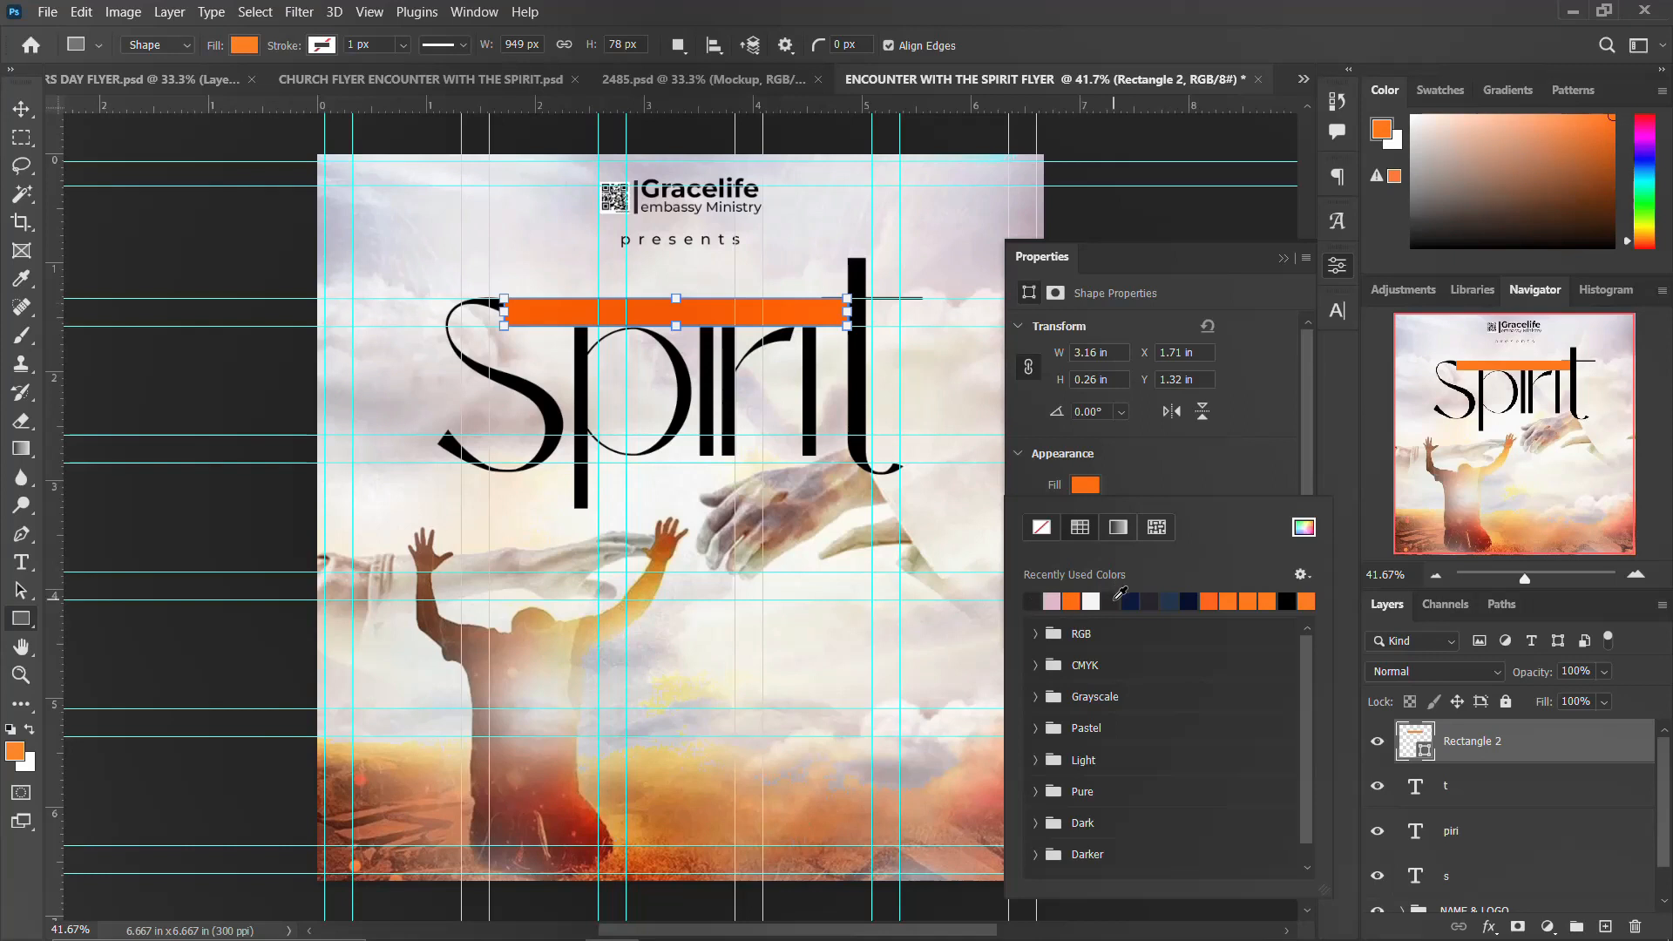
{"action": "left_click", "coordinate": [1113, 601]}
{"action": "key", "text": "Return"}
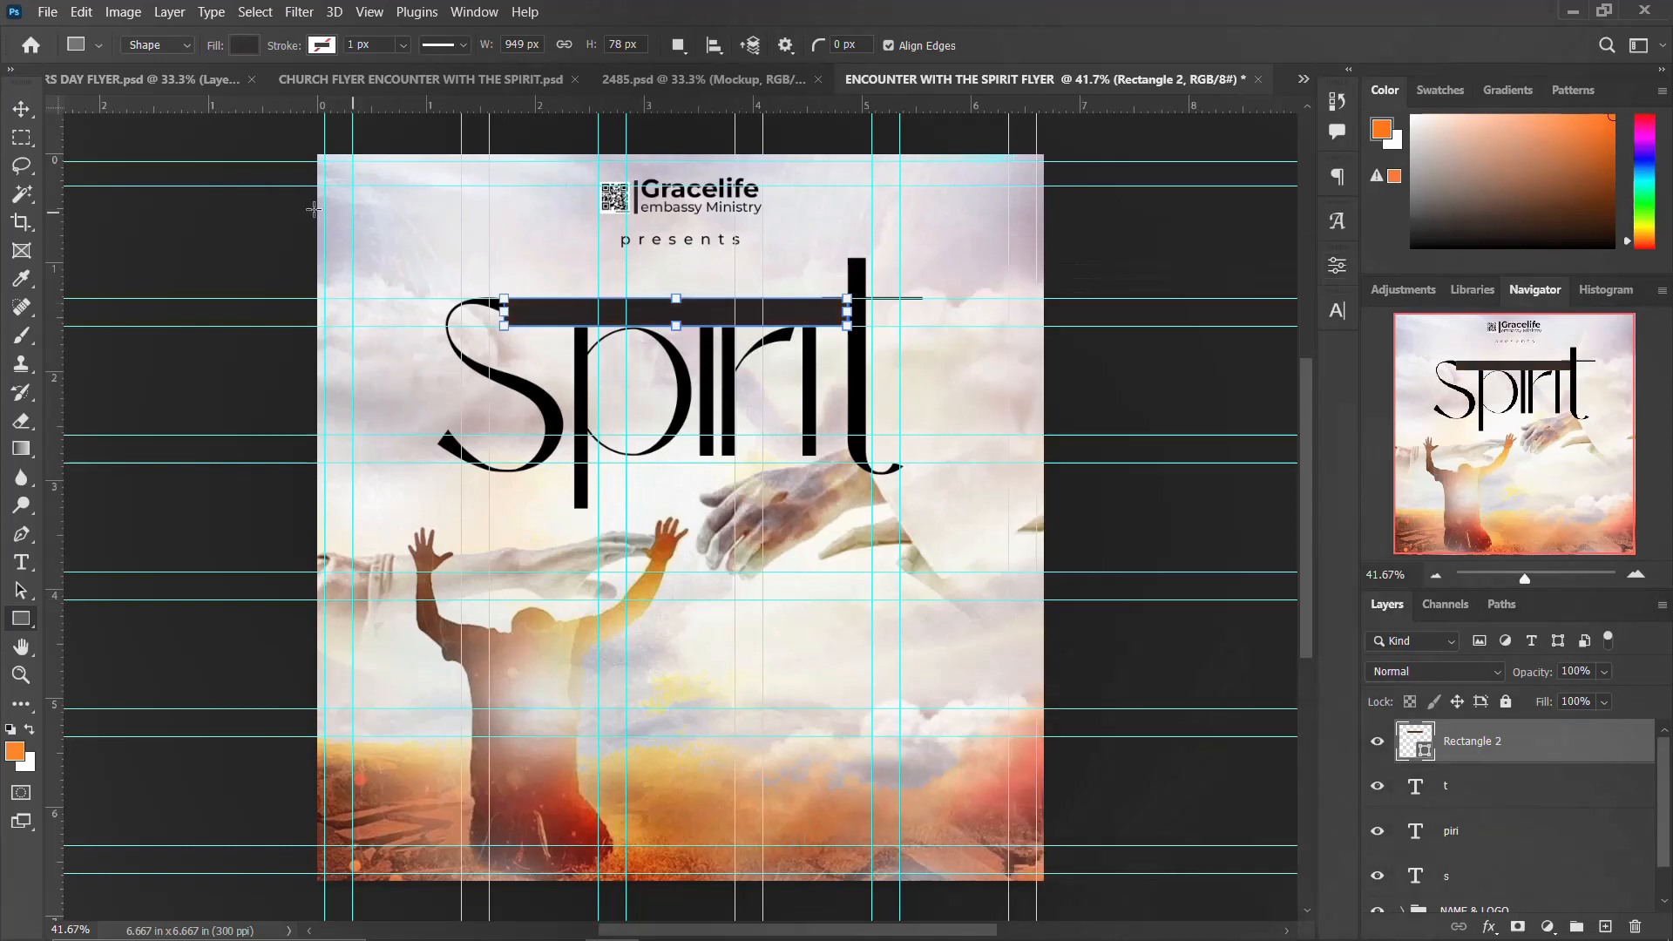
{"action": "left_click", "coordinate": [21, 109]}
{"action": "key", "text": "Up"}
{"action": "key", "text": "Up"}
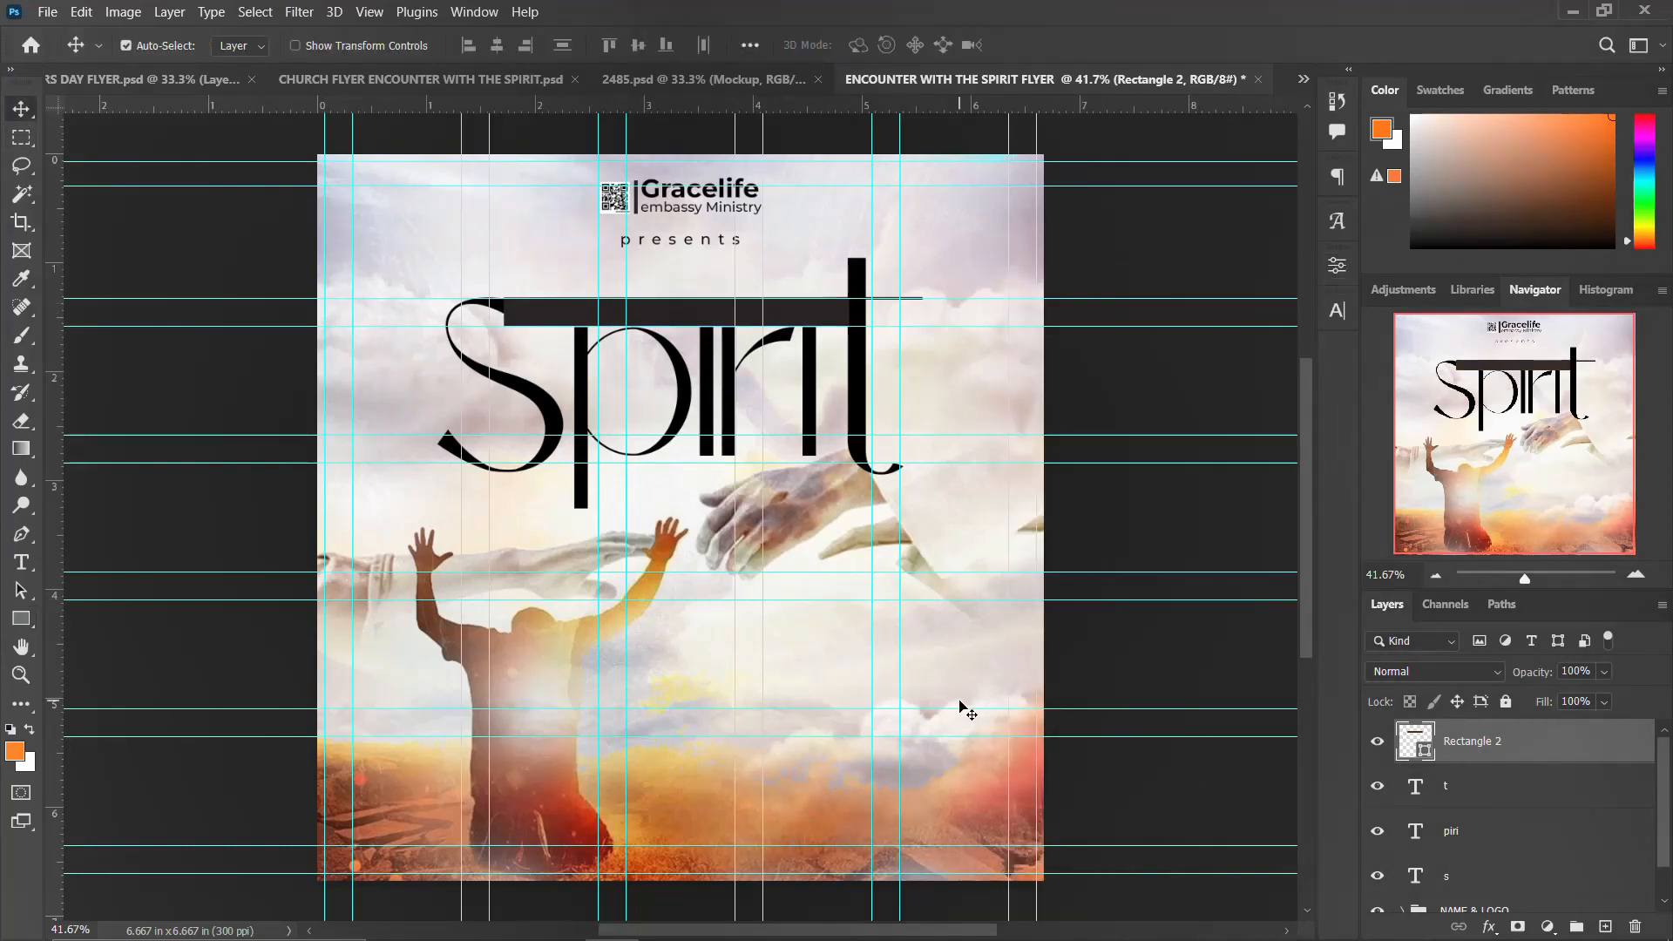
Step: Copy encounter with the from Notepad and paste it as a new text layer
{"action": "left_click", "coordinate": [801, 920]}
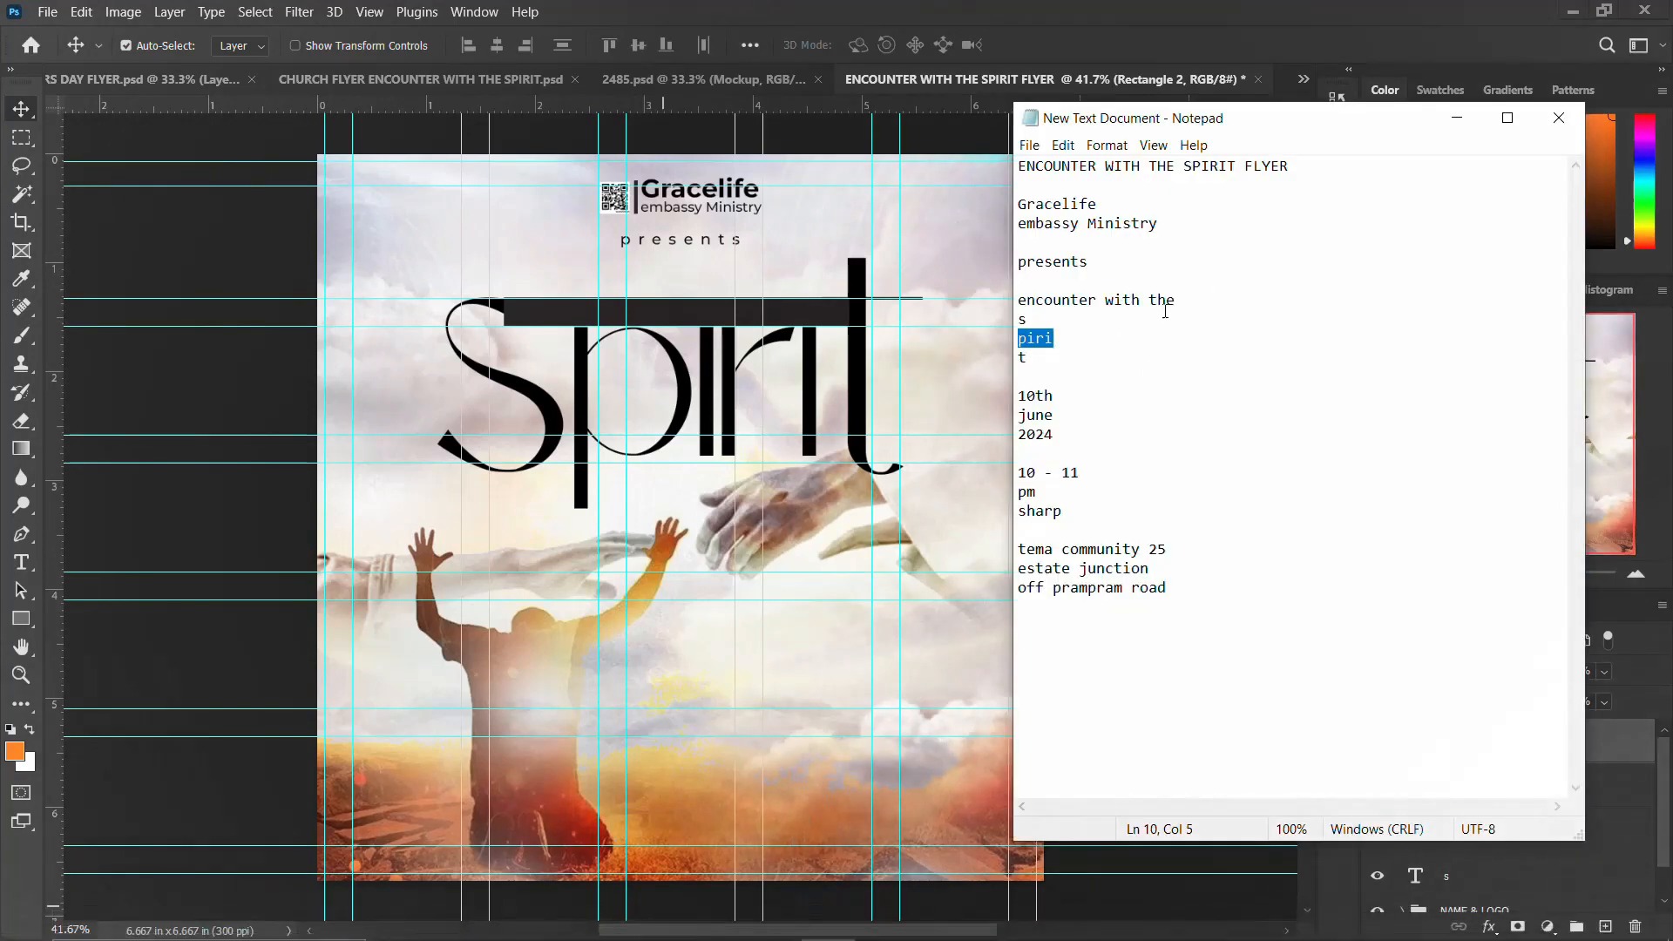
{"action": "left_click_drag", "start_coordinate": [1189, 300], "coordinate": [974, 305]}
{"action": "key", "text": "ctrl+c"}
{"action": "left_click", "coordinate": [932, 307]}
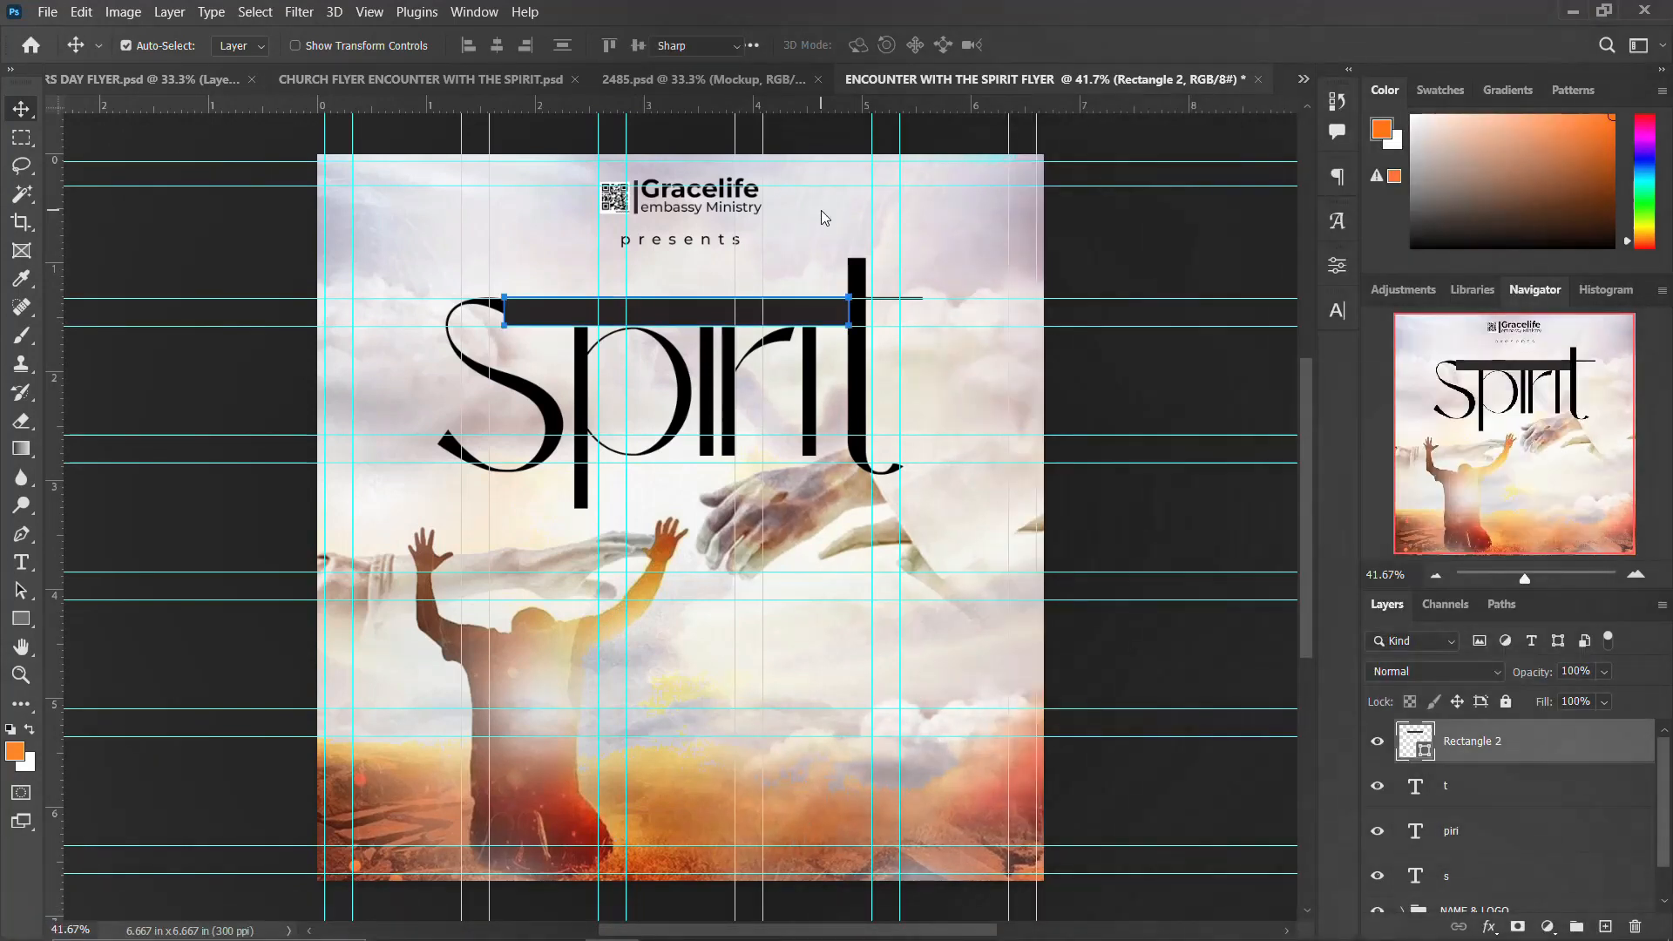
{"action": "key", "text": "t"}
{"action": "left_click", "coordinate": [821, 209]}
{"action": "key", "text": "ctrl+v"}
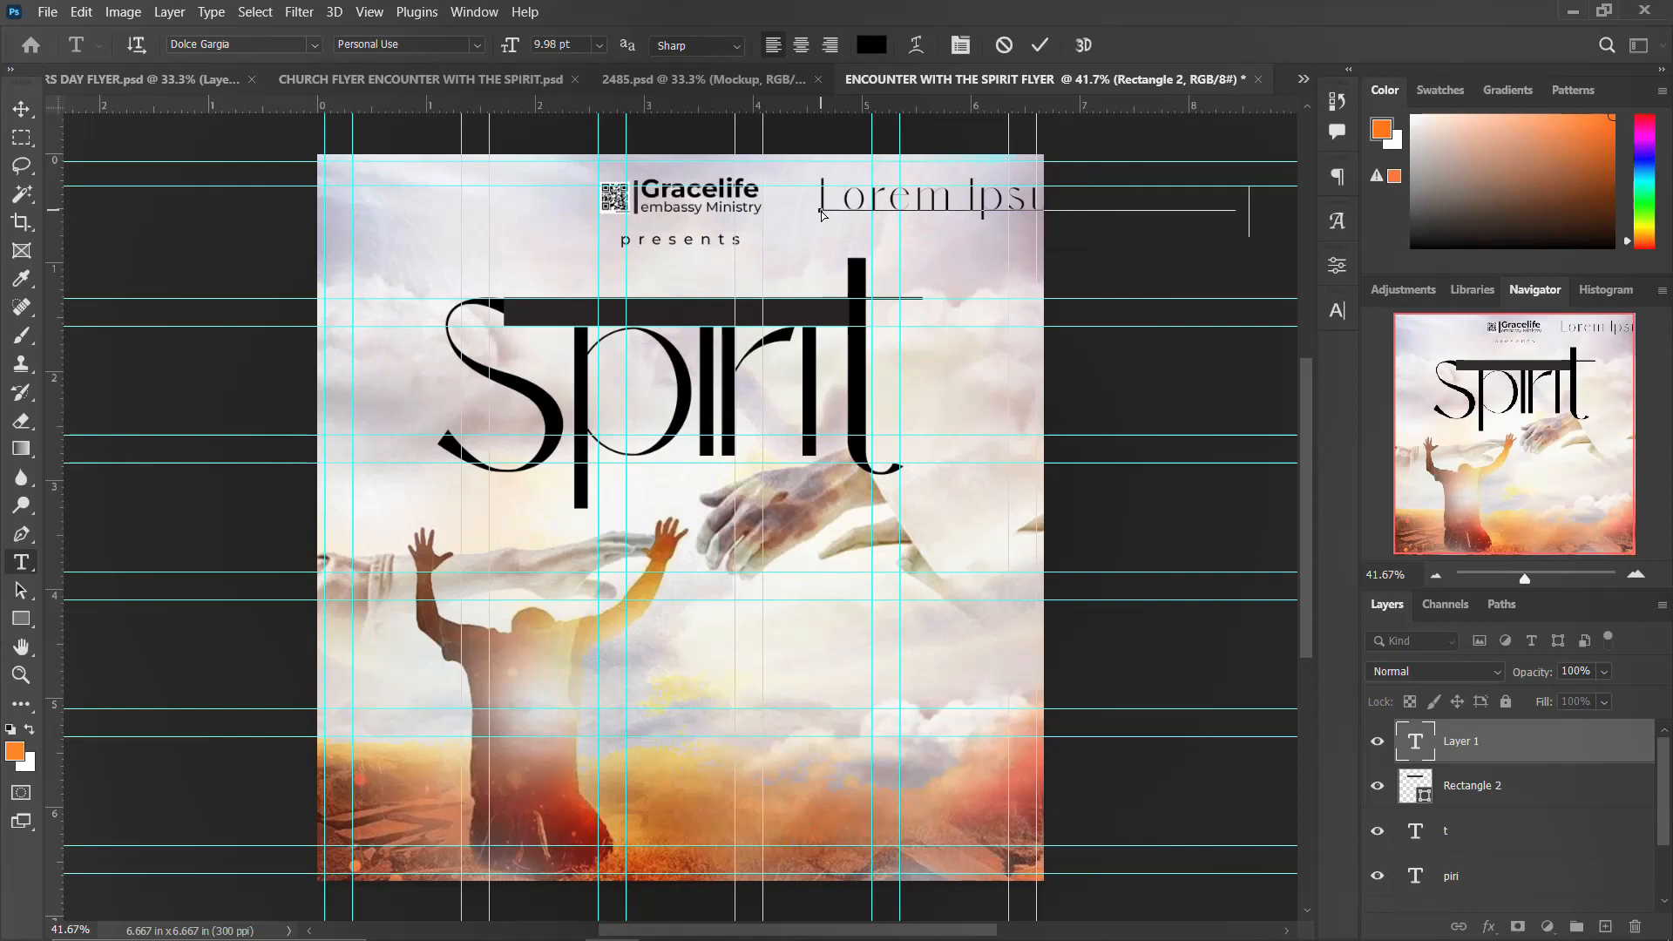
{"action": "key", "text": "ctrl+Return"}
Step: Set the encounter with the text to Montserrat SemiBold with tracking 0
{"action": "left_click", "coordinate": [1336, 310]}
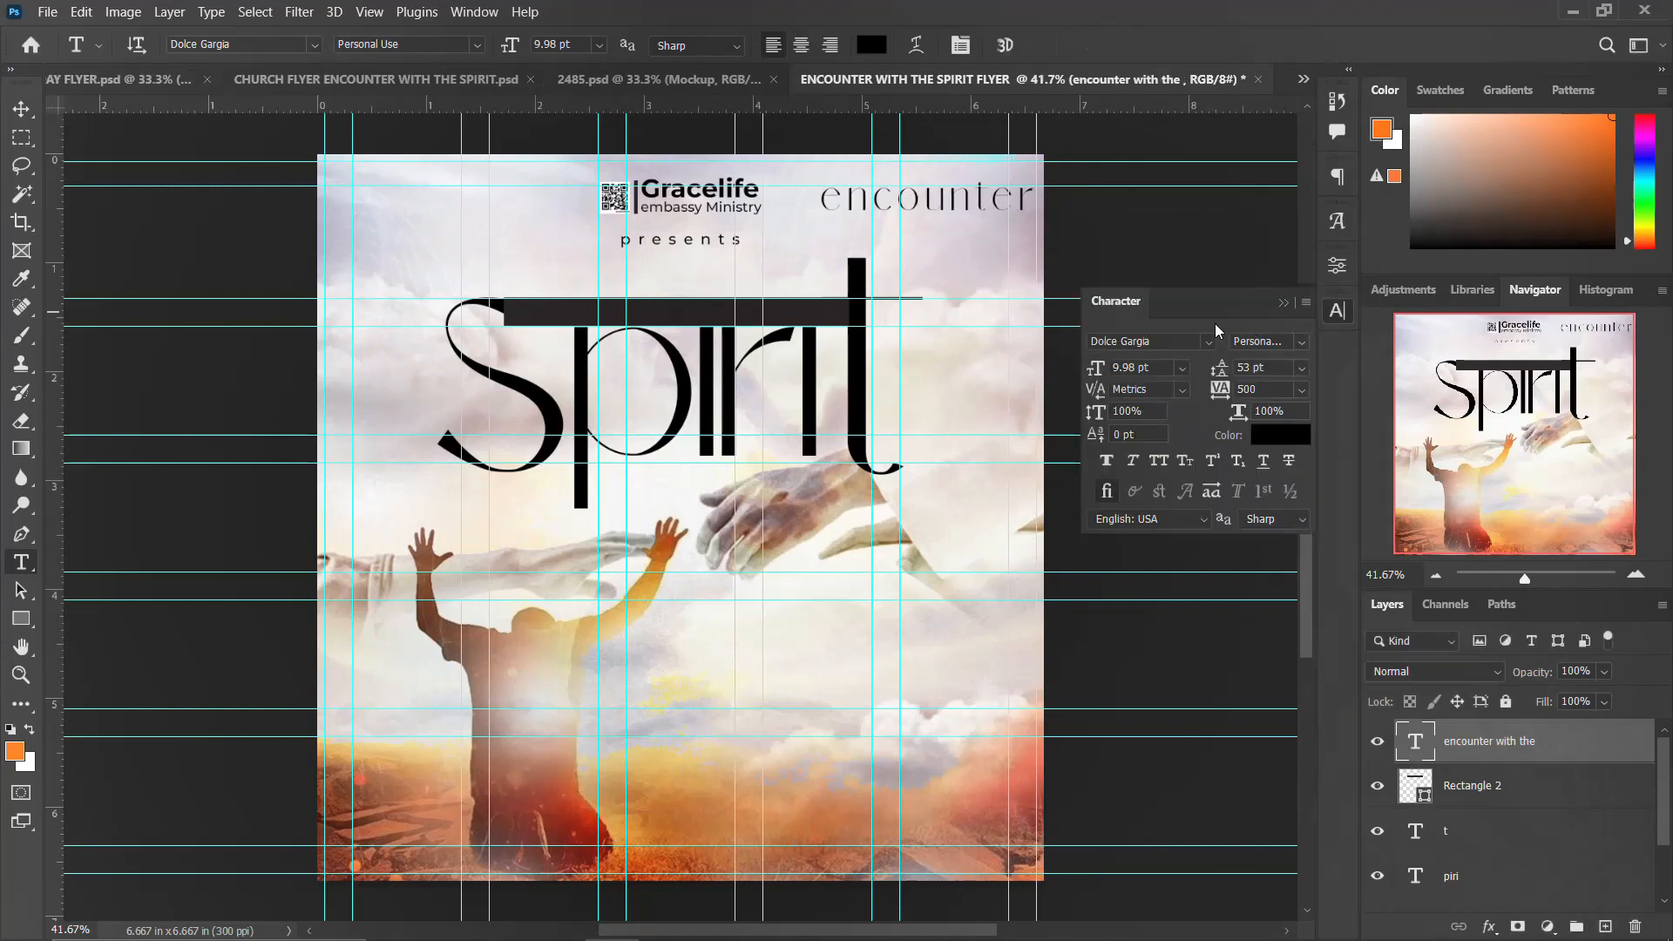
{"action": "left_click", "coordinate": [1208, 342]}
{"action": "left_click", "coordinate": [1178, 429]}
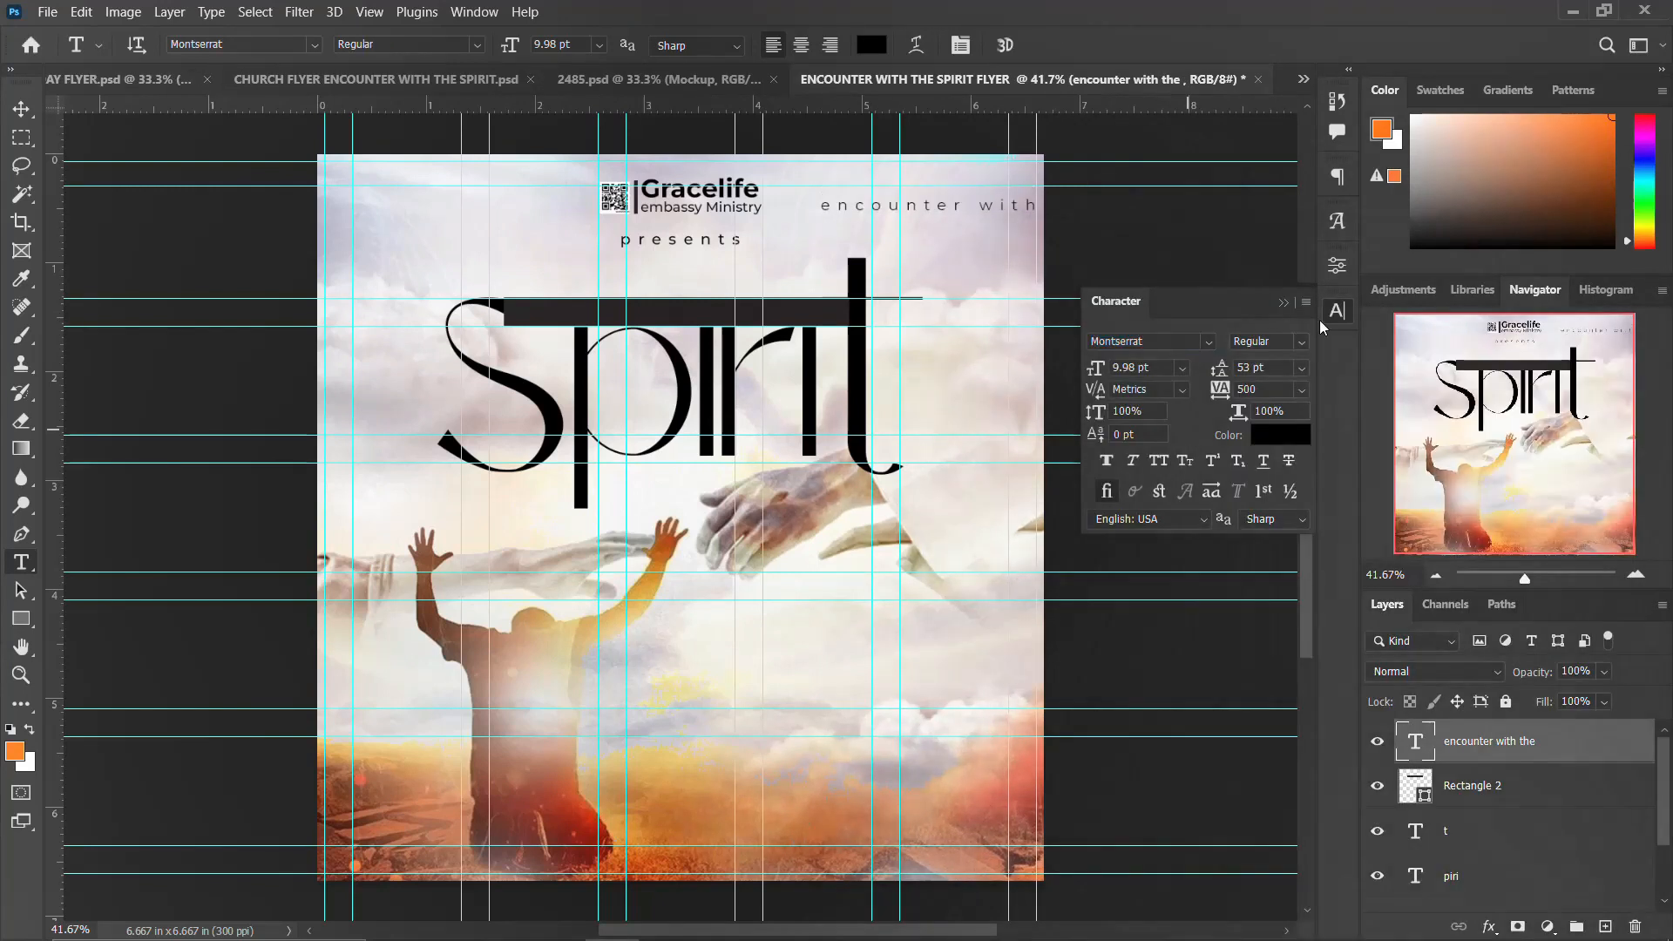
{"action": "left_click", "coordinate": [1301, 342]}
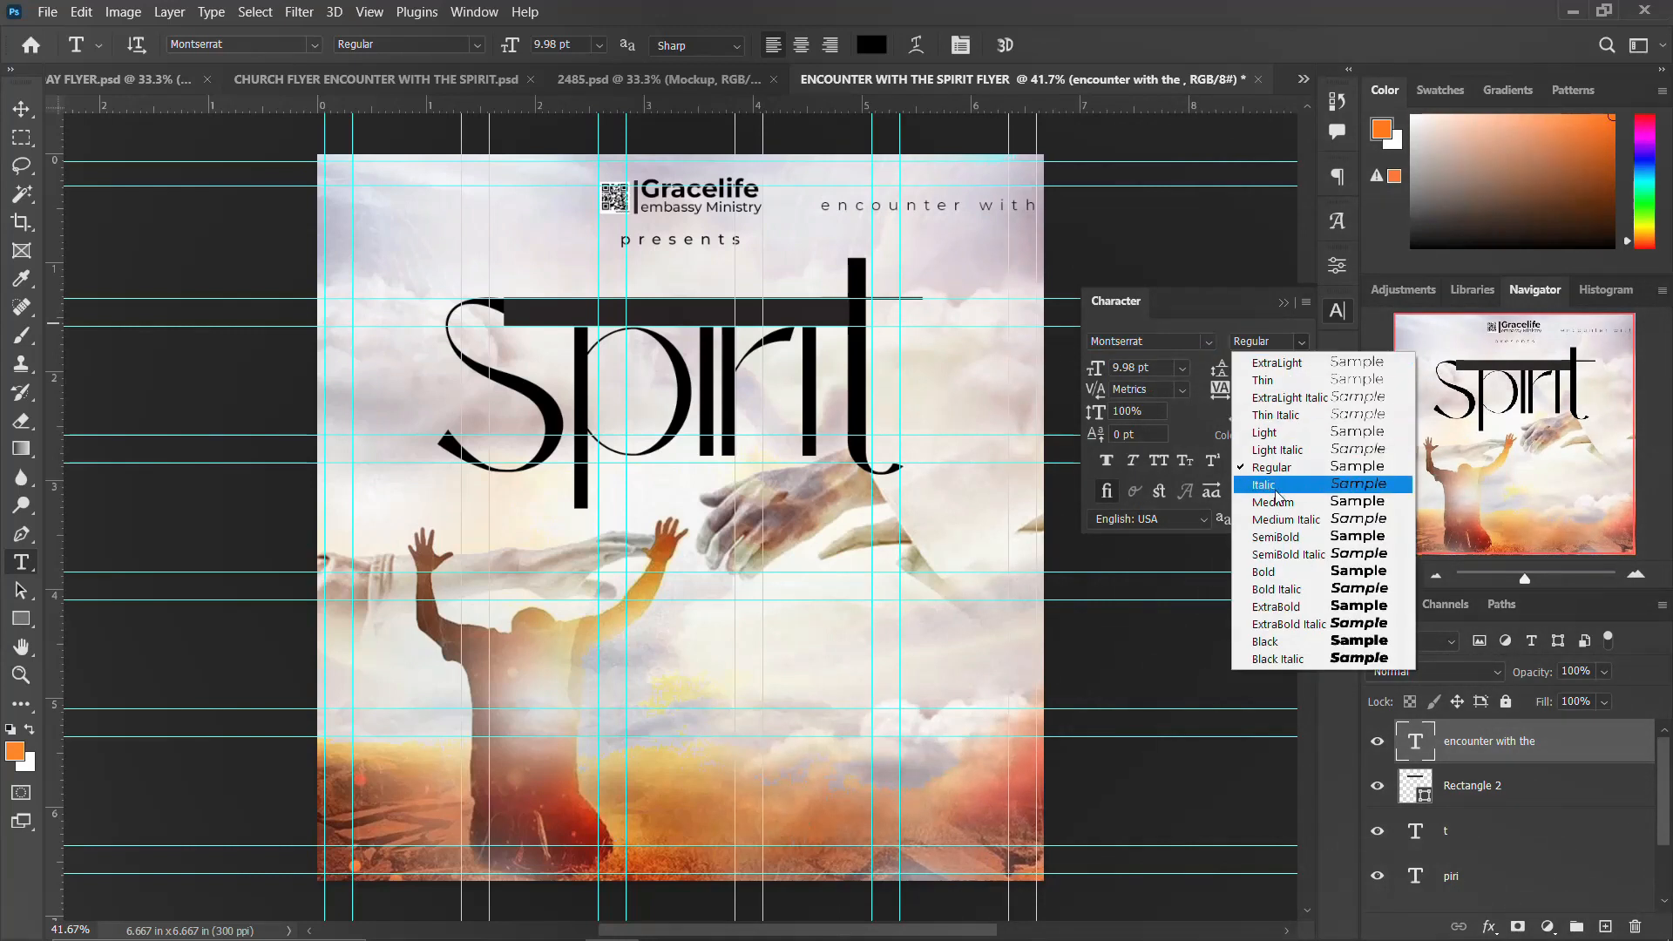
{"action": "left_click", "coordinate": [1281, 537]}
{"action": "left_click", "coordinate": [1168, 466]}
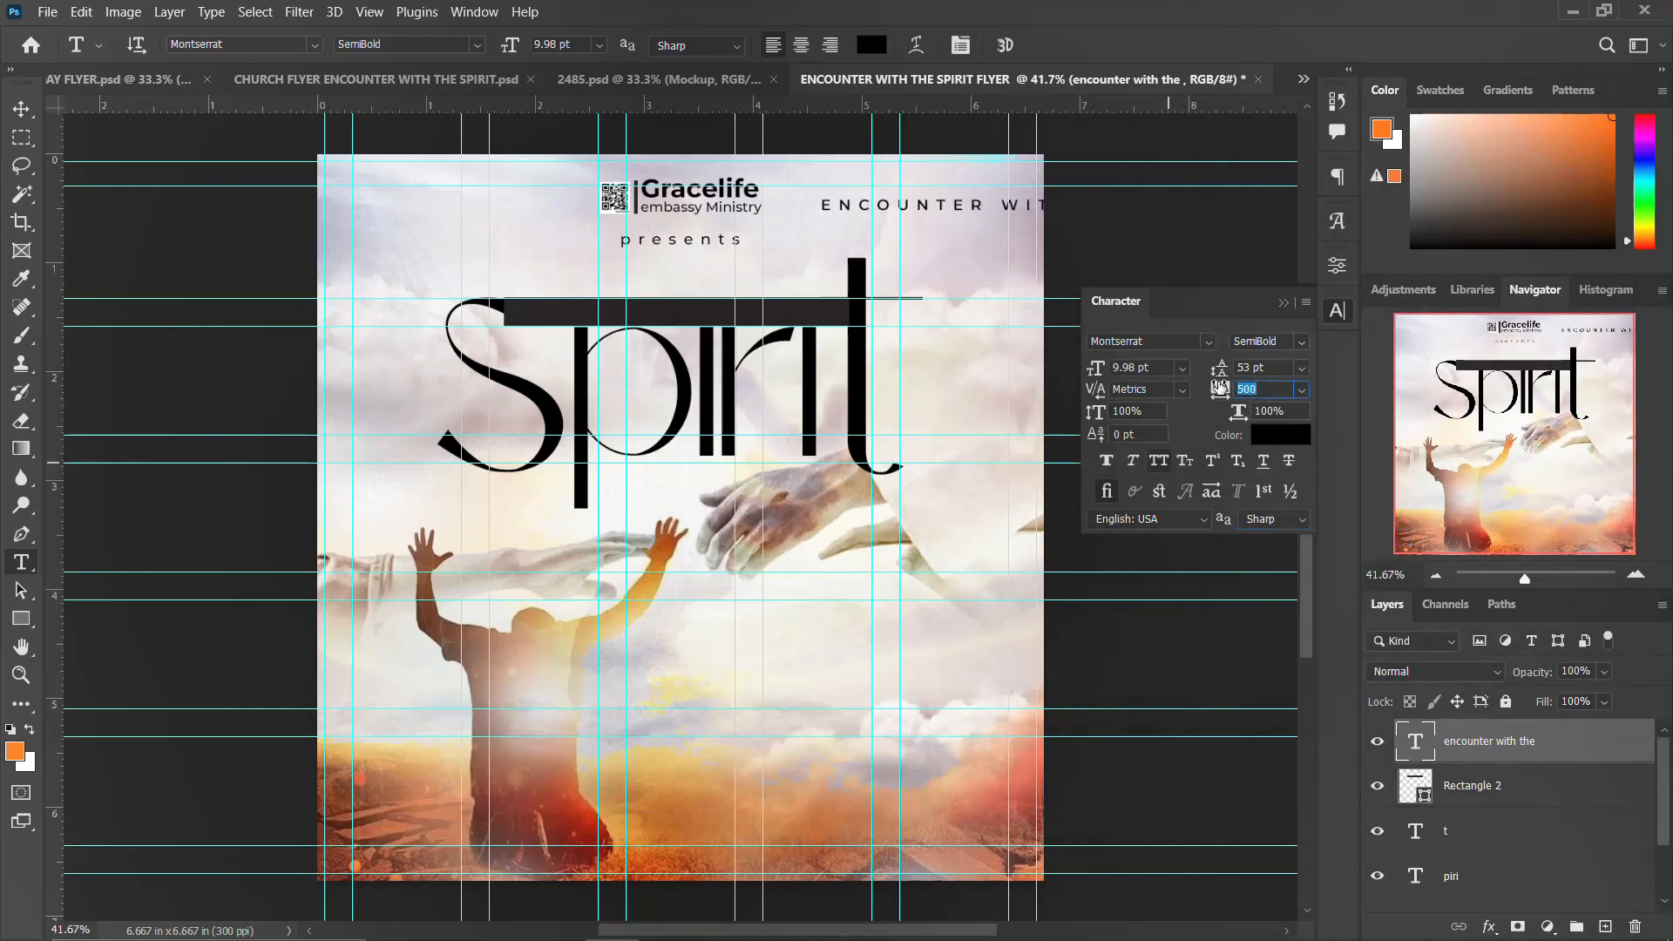
{"action": "type", "text": "0"}
{"action": "key", "text": "Return"}
{"action": "left_click", "coordinate": [1336, 310]}
Step: Center the encounter with the text horizontally and vertically on the dark bar
{"action": "left_click", "coordinate": [1410, 795], "text": "ctrl"}
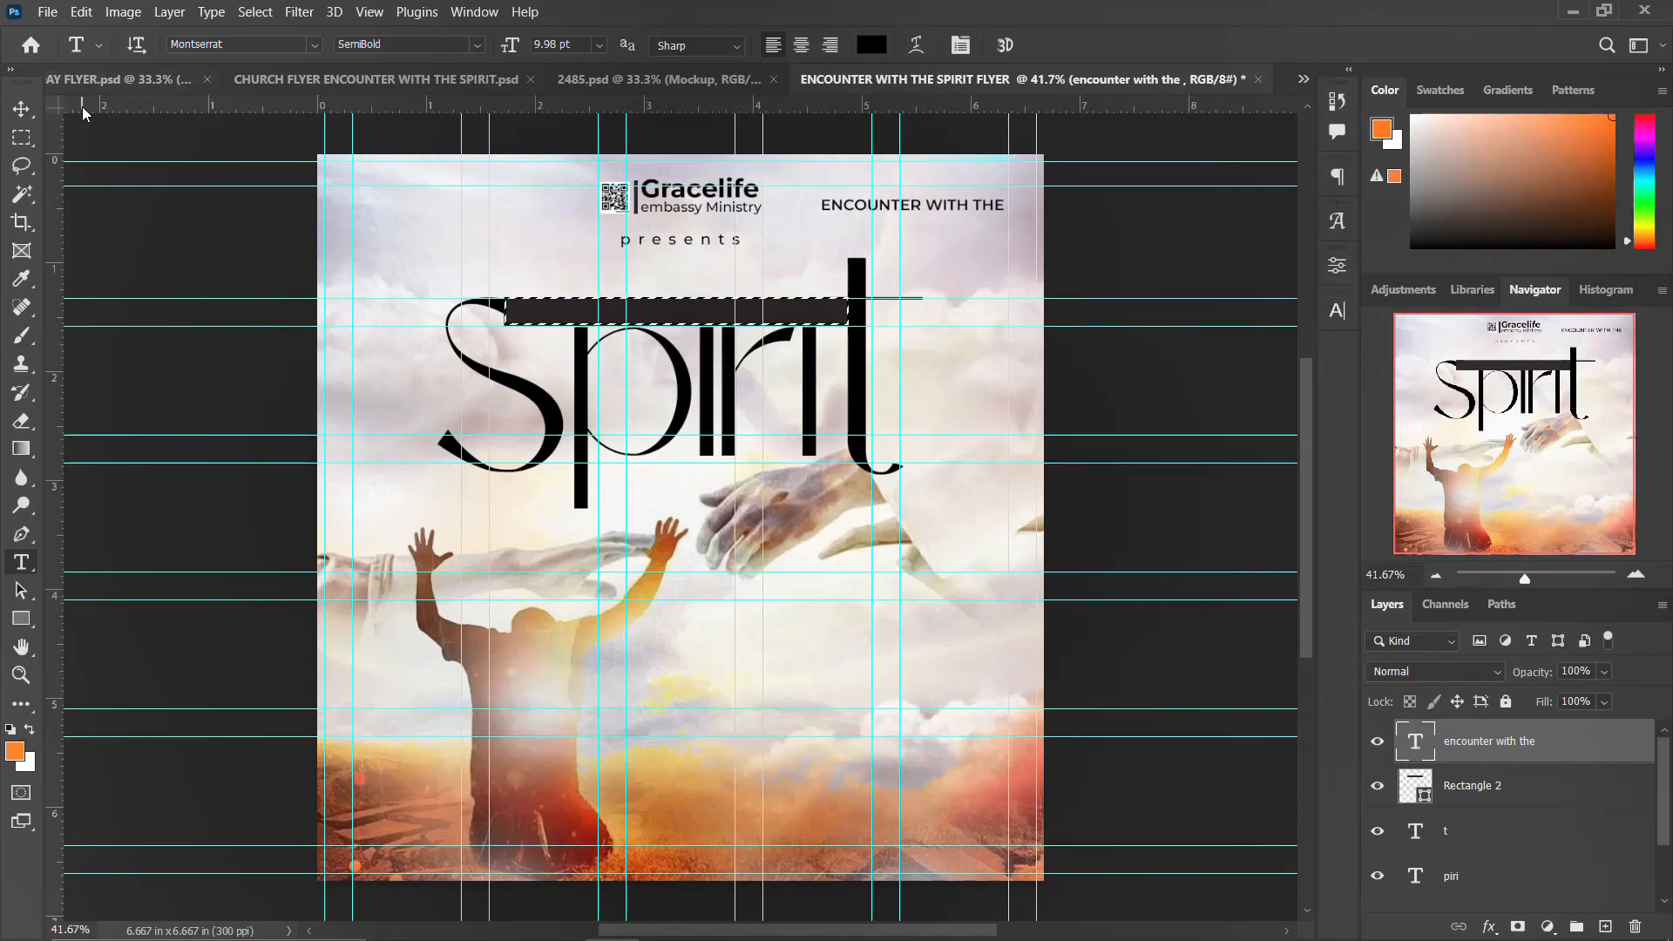
{"action": "key", "text": "v"}
{"action": "left_click", "coordinate": [497, 46]}
{"action": "left_click", "coordinate": [640, 47]}
{"action": "key", "text": "ctrl+d"}
Step: Set the encounter text colour to light grey #dadeea sampled from the clouds
{"action": "left_click", "coordinate": [1340, 310]}
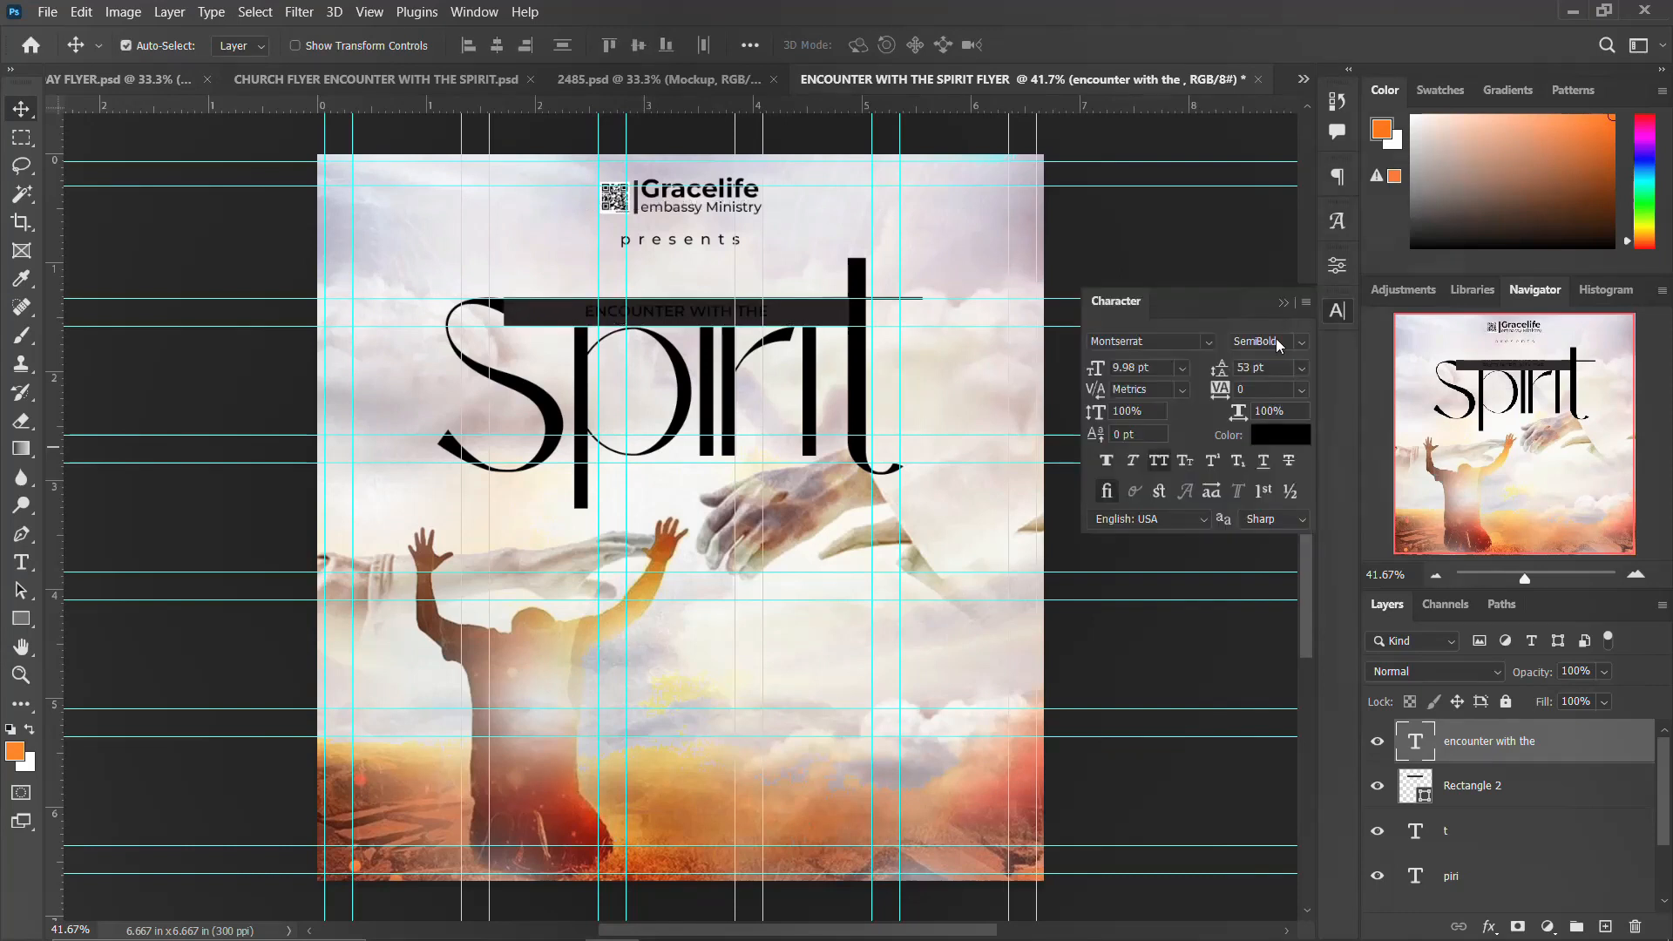
{"action": "left_click", "coordinate": [1287, 442]}
{"action": "left_click", "coordinate": [383, 222]}
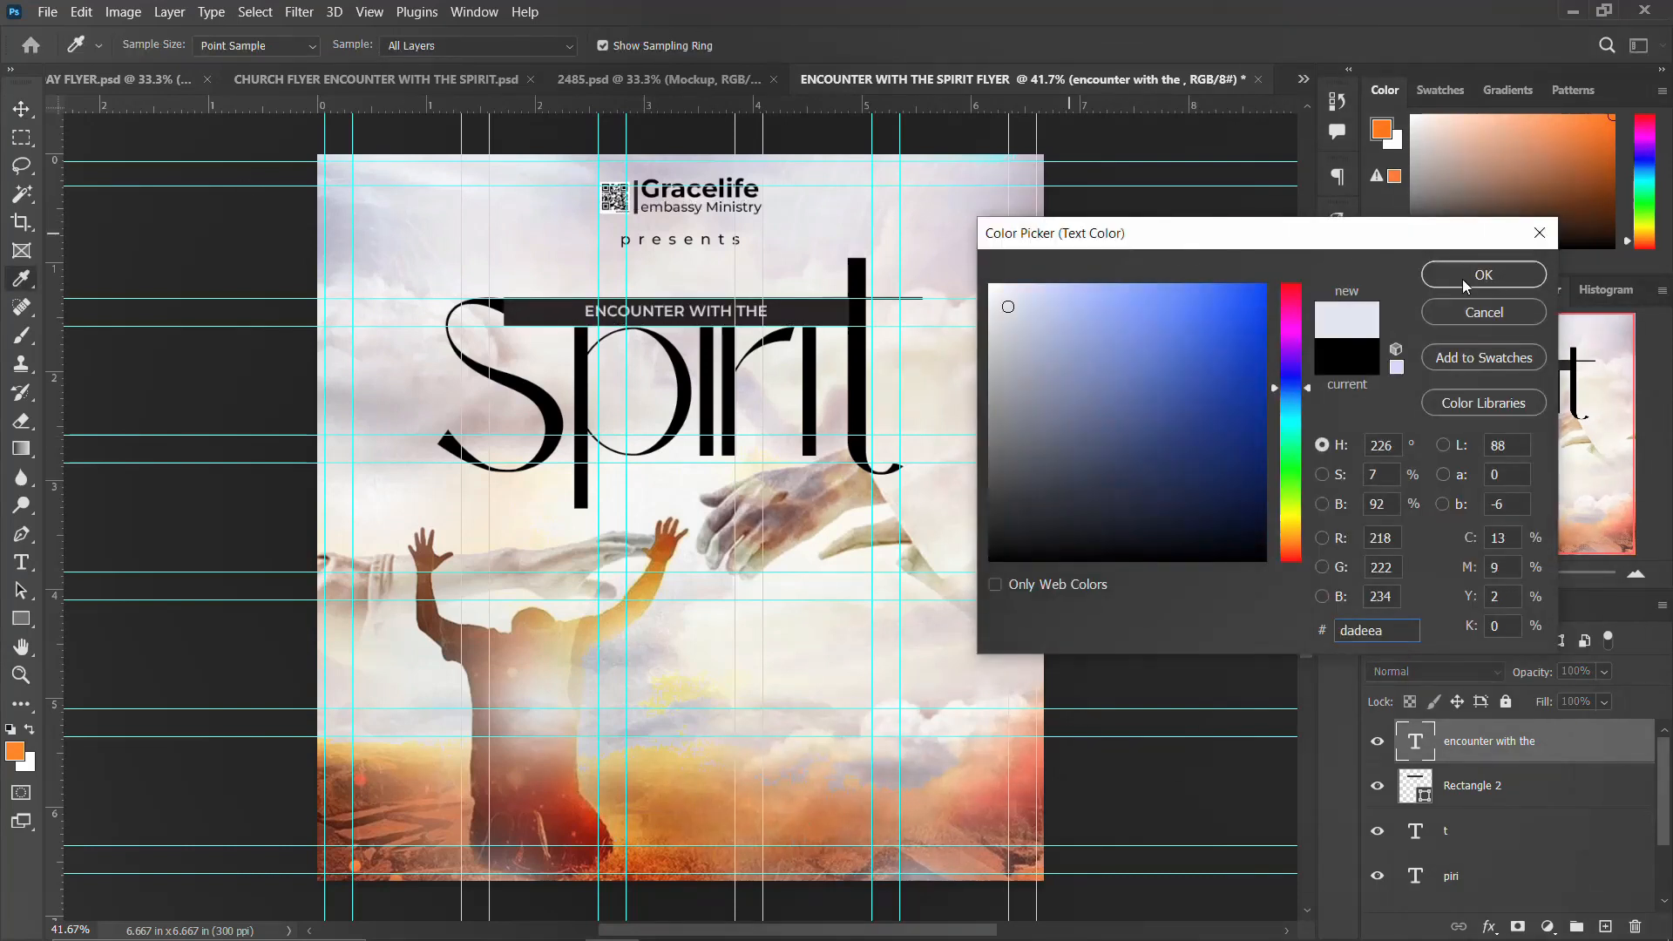
{"action": "left_click", "coordinate": [1463, 277]}
{"action": "left_click", "coordinate": [1337, 310]}
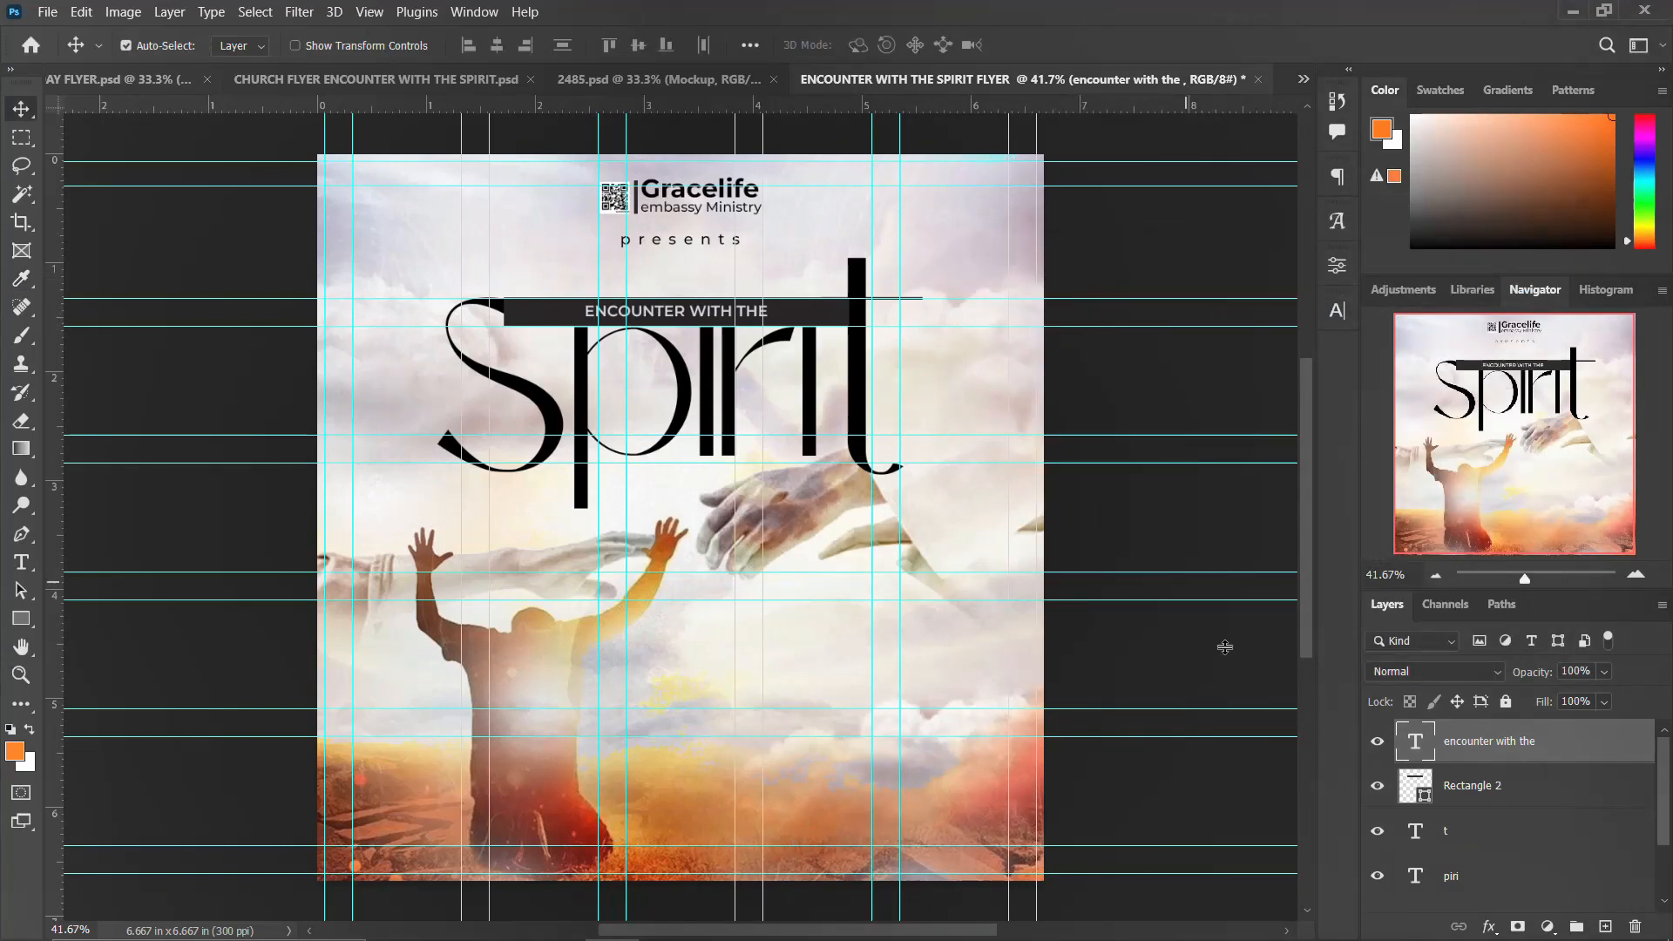
Step: Move the piri layer to the top of the layer stack
{"action": "left_click", "coordinate": [1457, 880]}
{"action": "left_click_drag", "start_coordinate": [1458, 882], "coordinate": [1468, 732]}
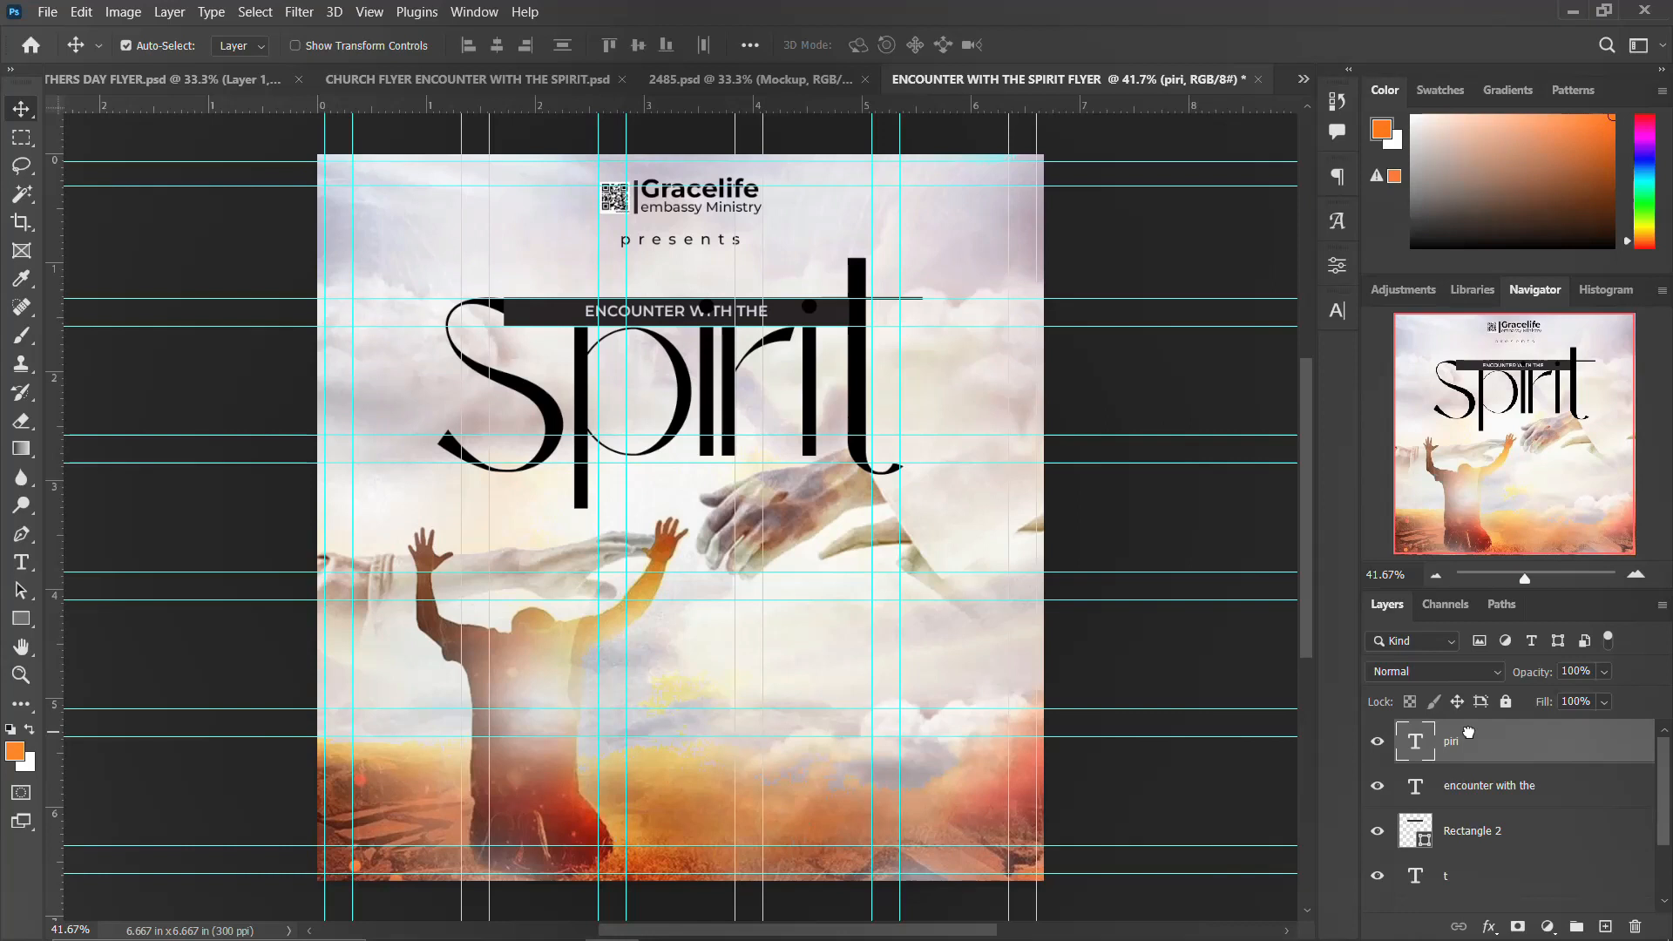
{"action": "left_click", "coordinate": [525, 398]}
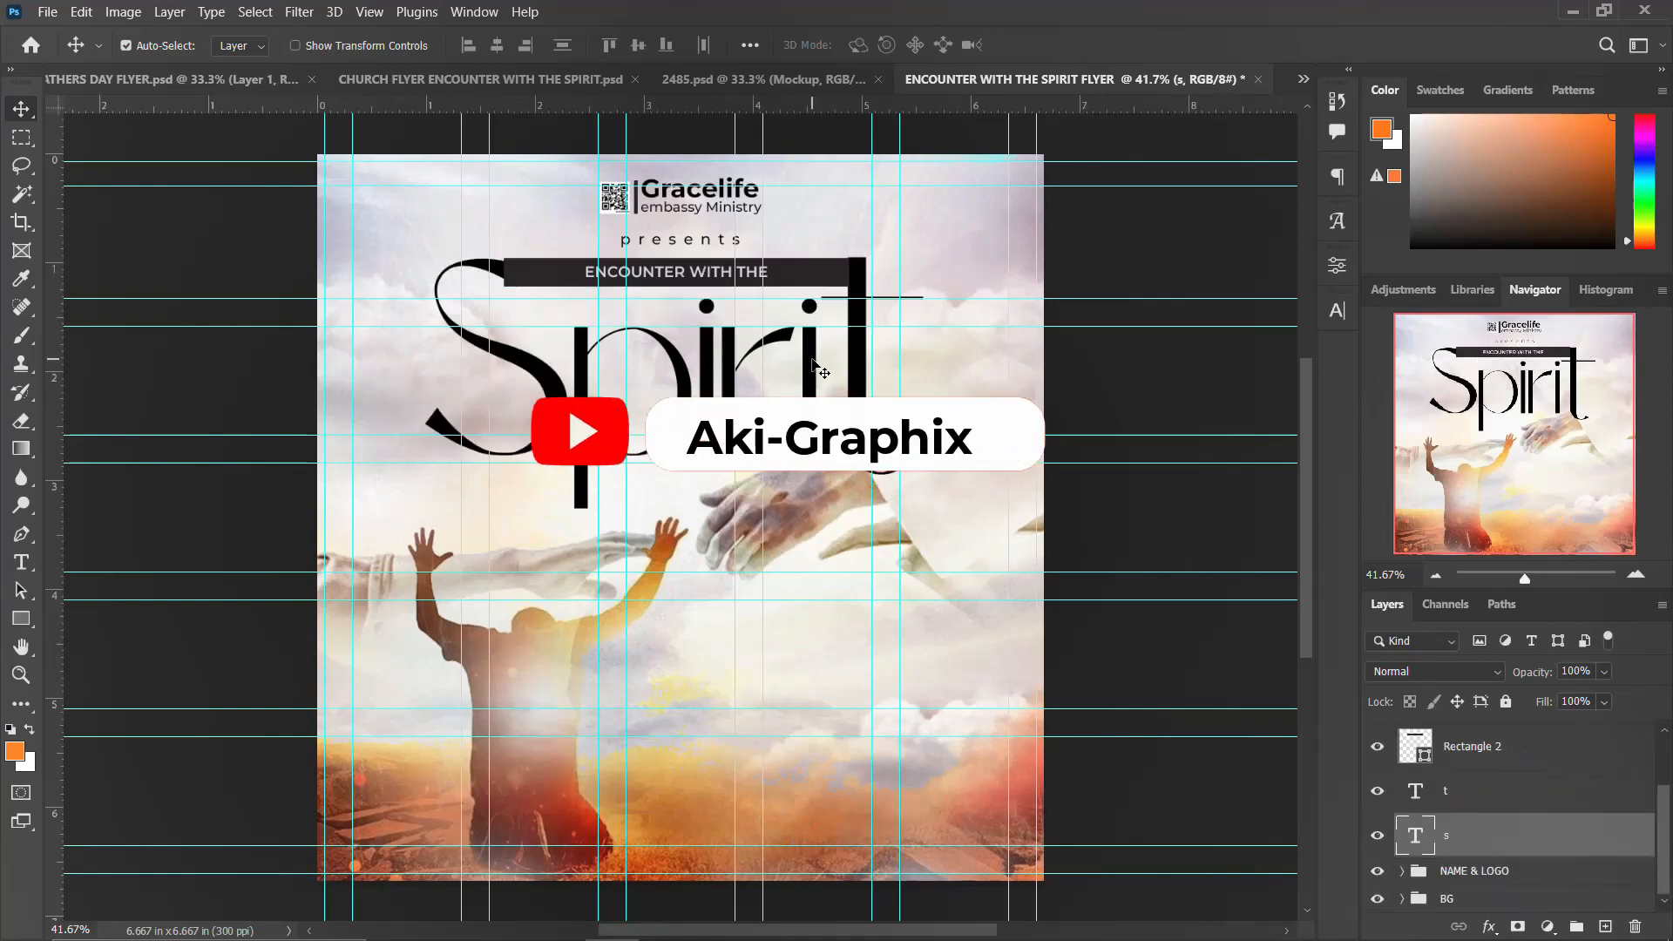
{"action": "left_click", "coordinate": [812, 359]}
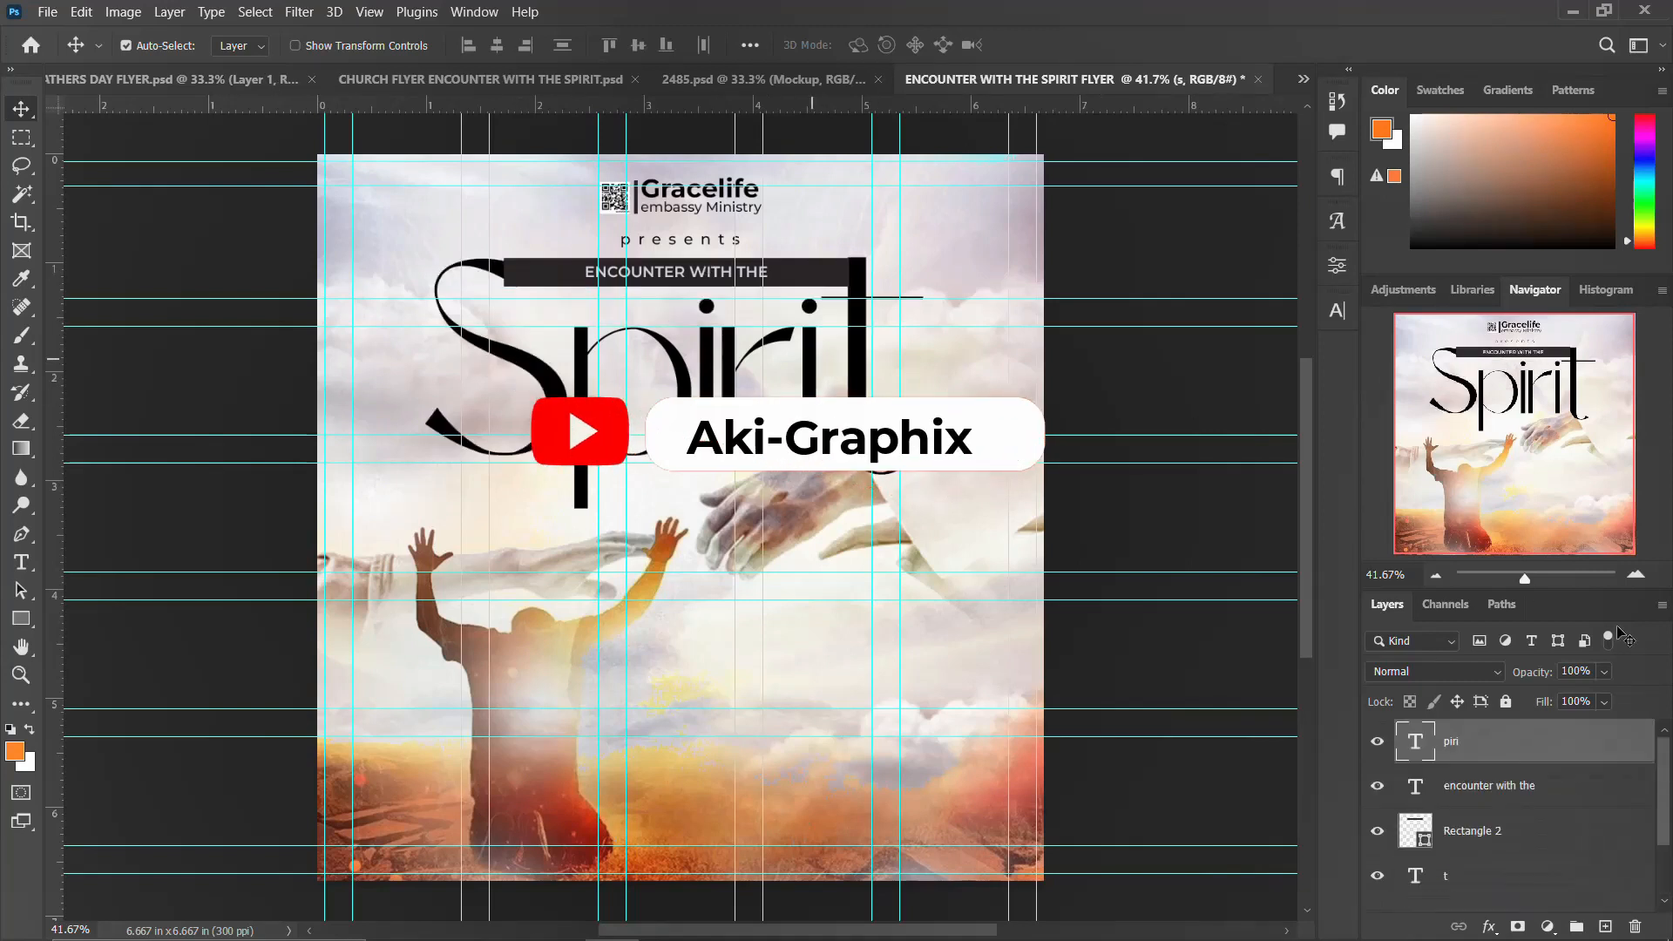
Step: Set the piri text colour to dark navy #021134
{"action": "left_click", "coordinate": [1337, 312]}
{"action": "left_click", "coordinate": [1288, 447]}
{"action": "left_click", "coordinate": [1254, 506]}
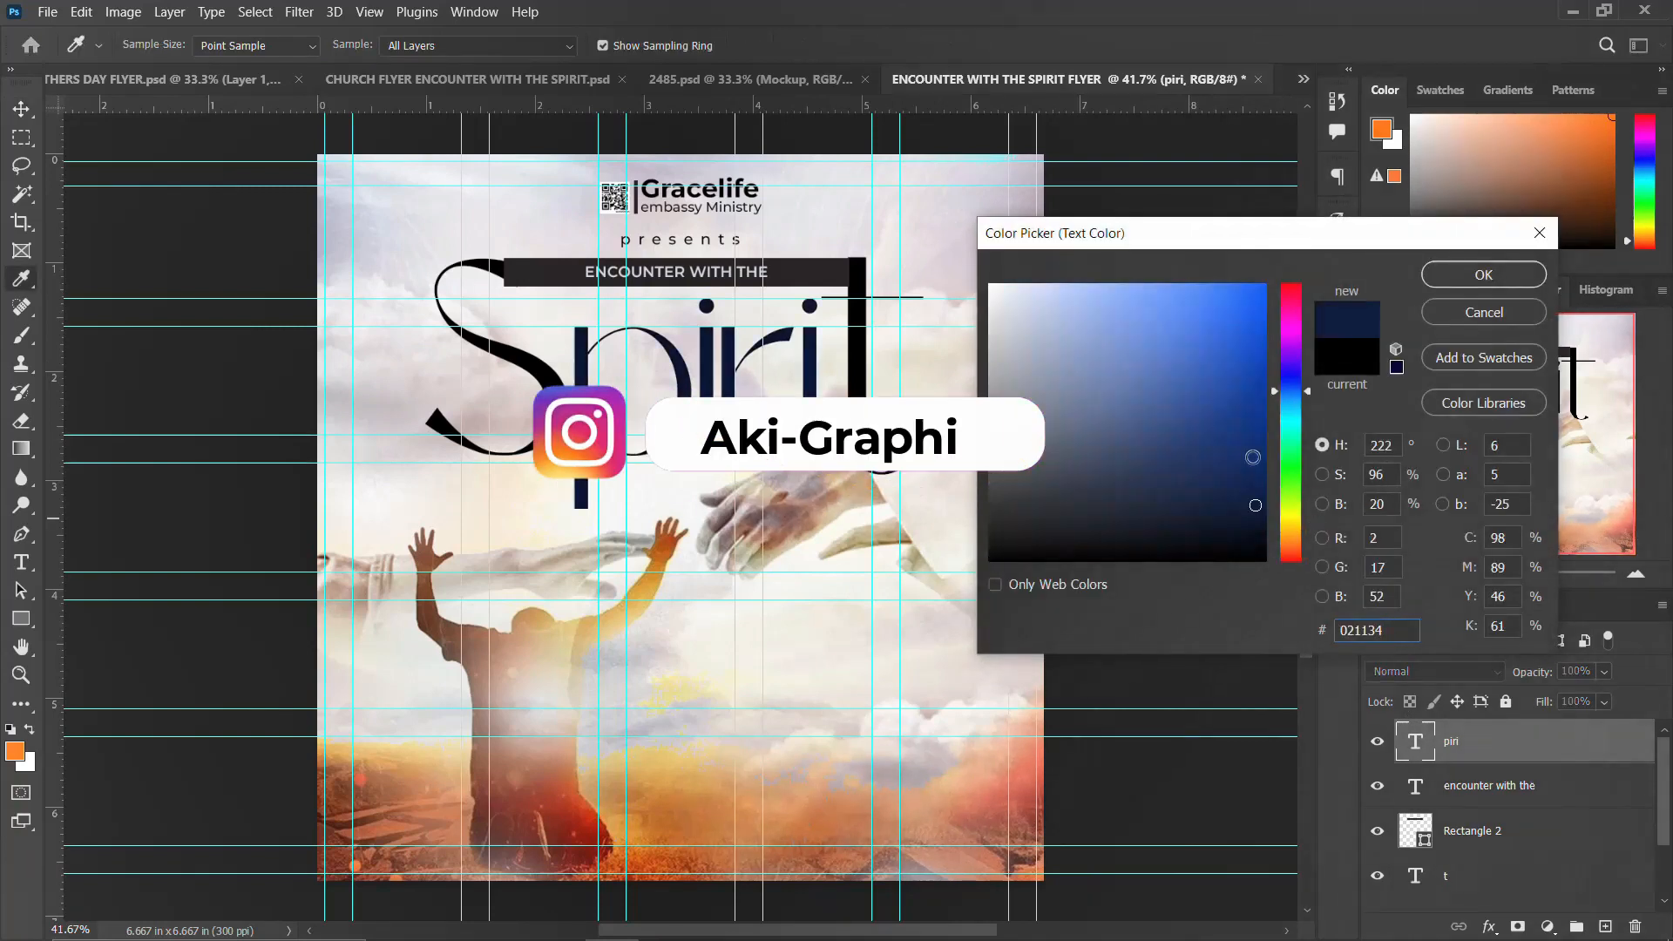
{"action": "left_click", "coordinate": [1255, 504]}
{"action": "left_click", "coordinate": [1488, 279]}
Step: Select the t letter layer and set its text colour to the same dark navy #021134
{"action": "left_click", "coordinate": [858, 367]}
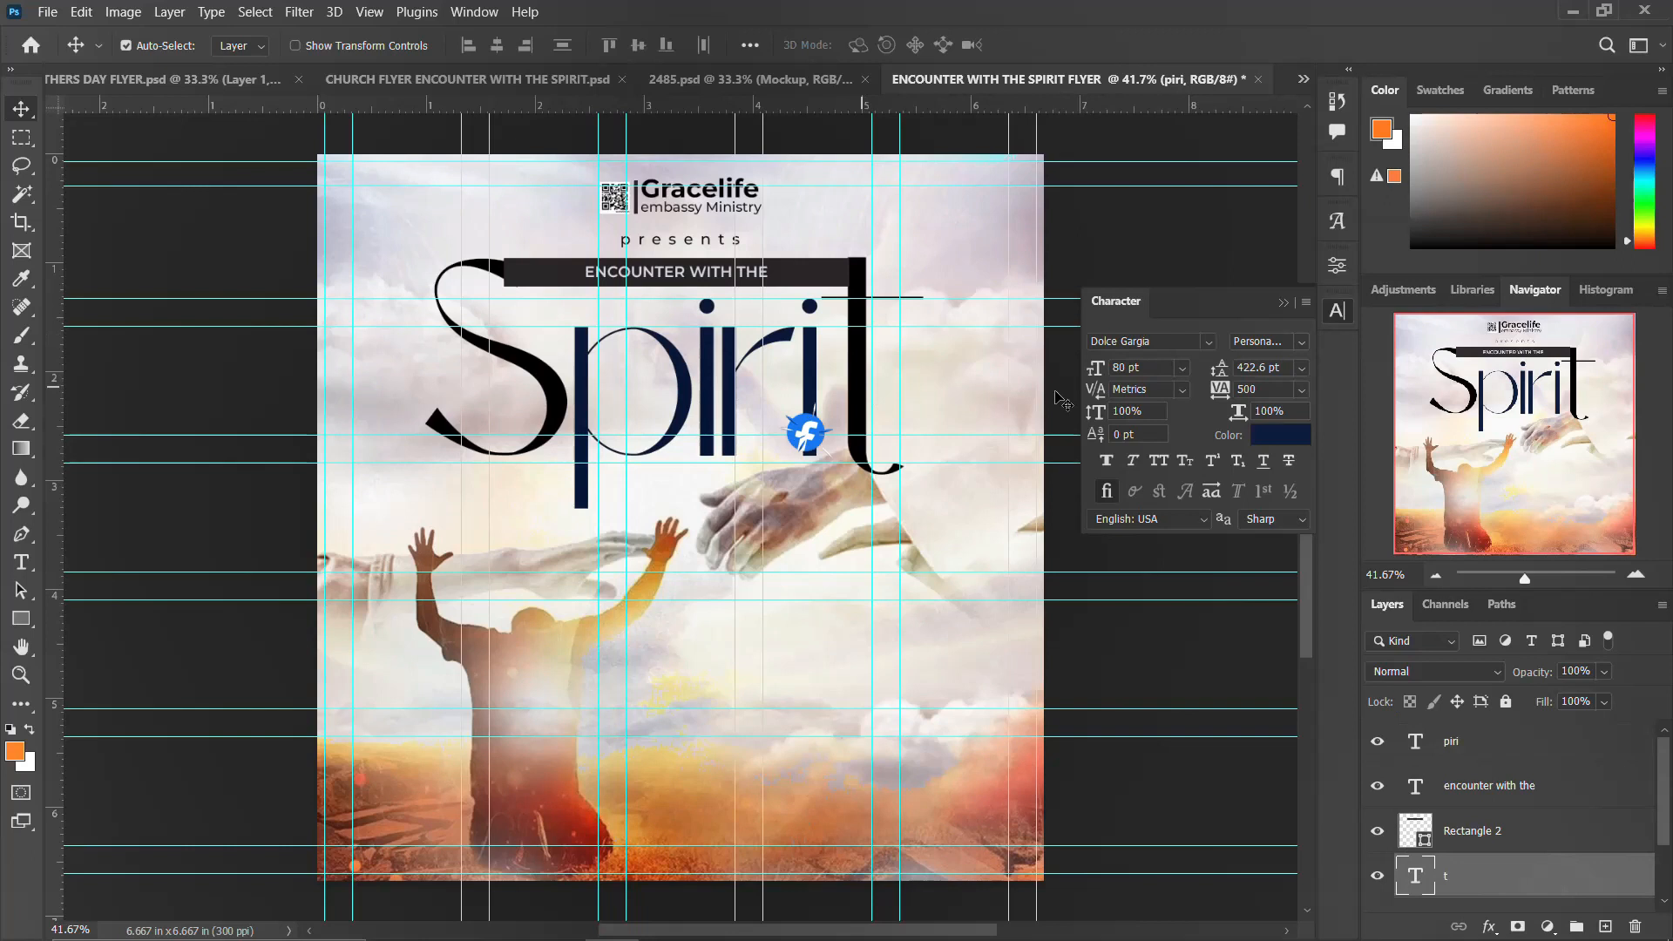
{"action": "left_click", "coordinate": [1339, 312]}
{"action": "left_click", "coordinate": [1339, 312]}
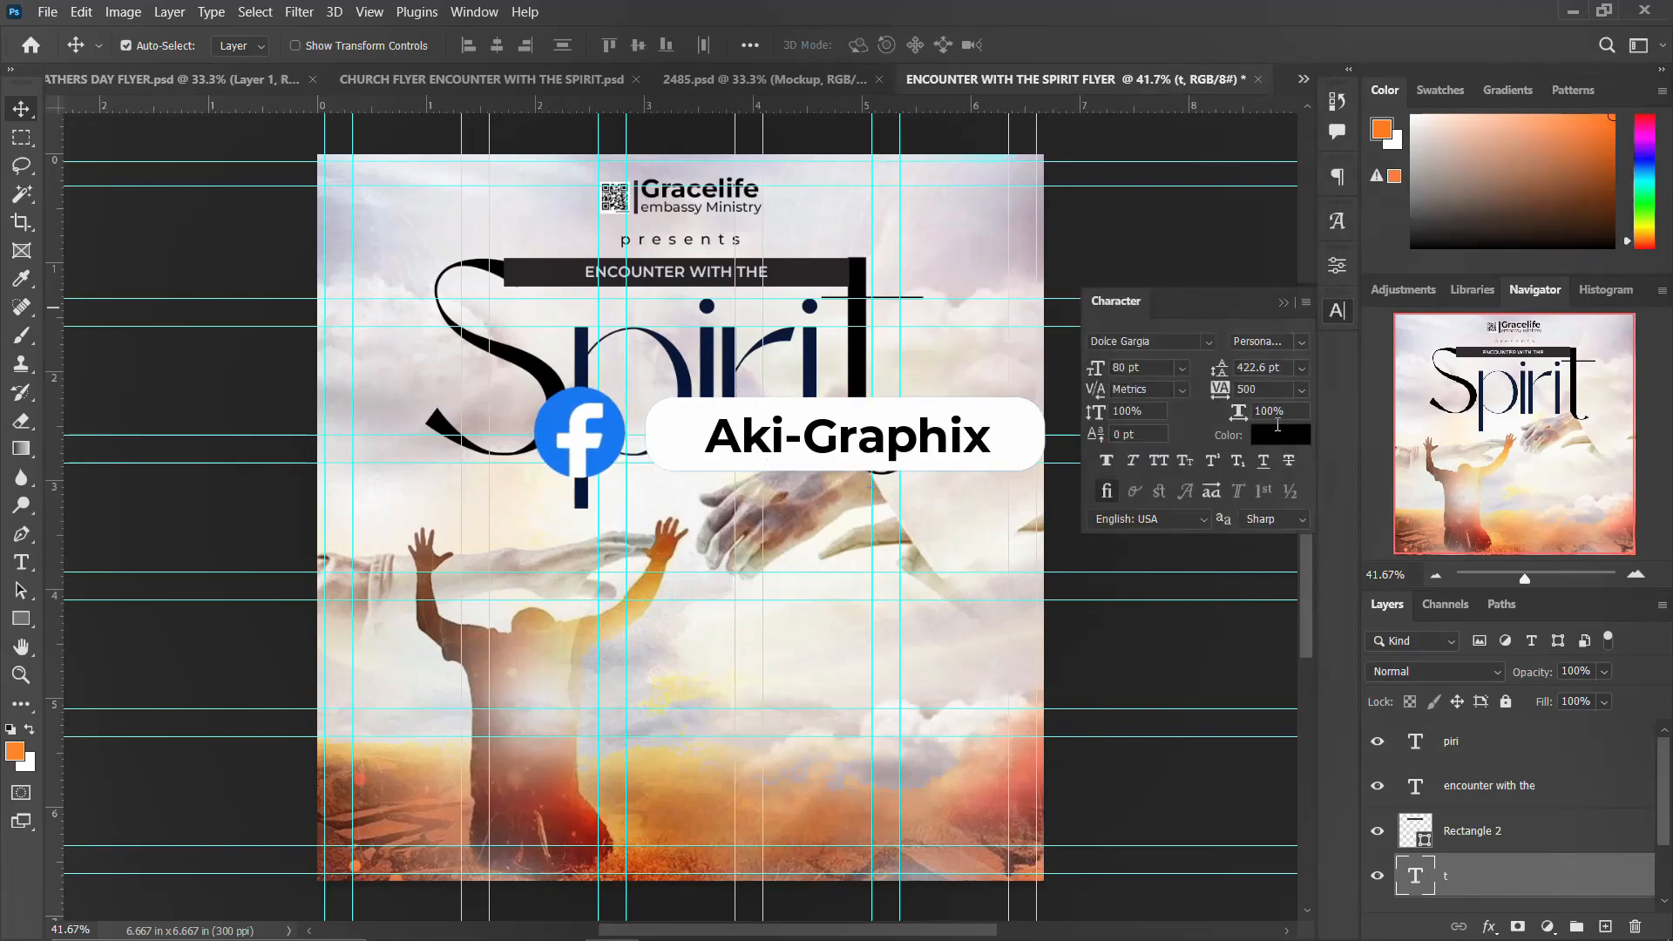
{"action": "left_click", "coordinate": [1280, 434]}
{"action": "left_click", "coordinate": [686, 372]}
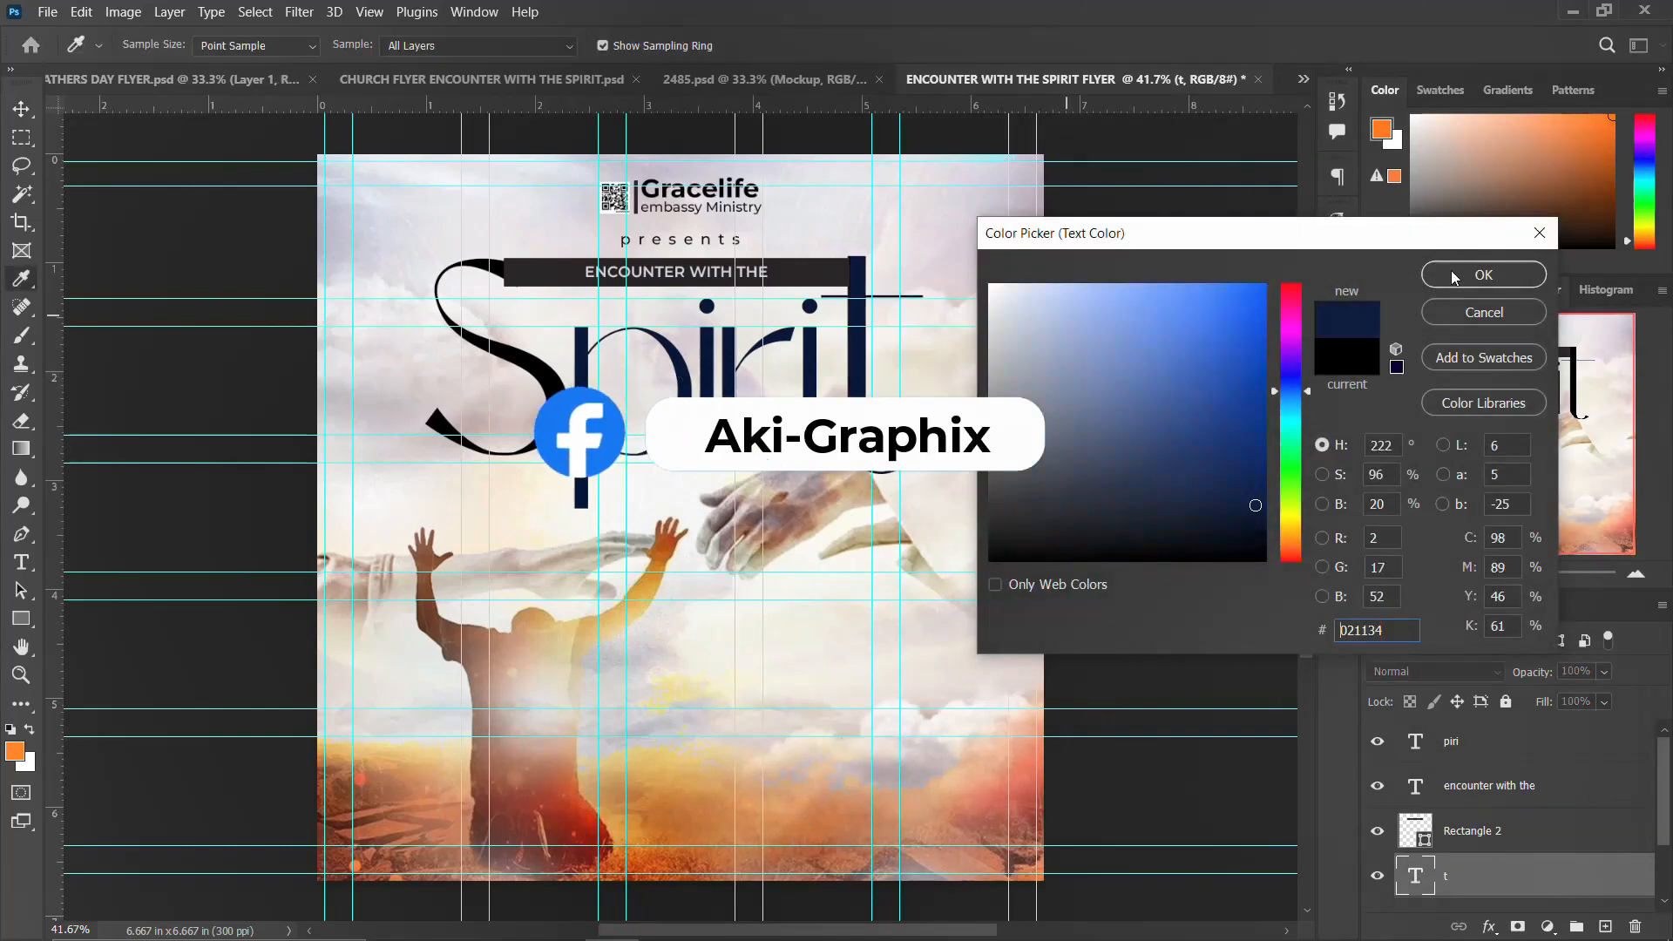
{"action": "left_click", "coordinate": [1479, 276]}
Step: Select the S letter layer and change its text colour to a deep orange
{"action": "left_click", "coordinate": [544, 371]}
{"action": "left_click", "coordinate": [1288, 435]}
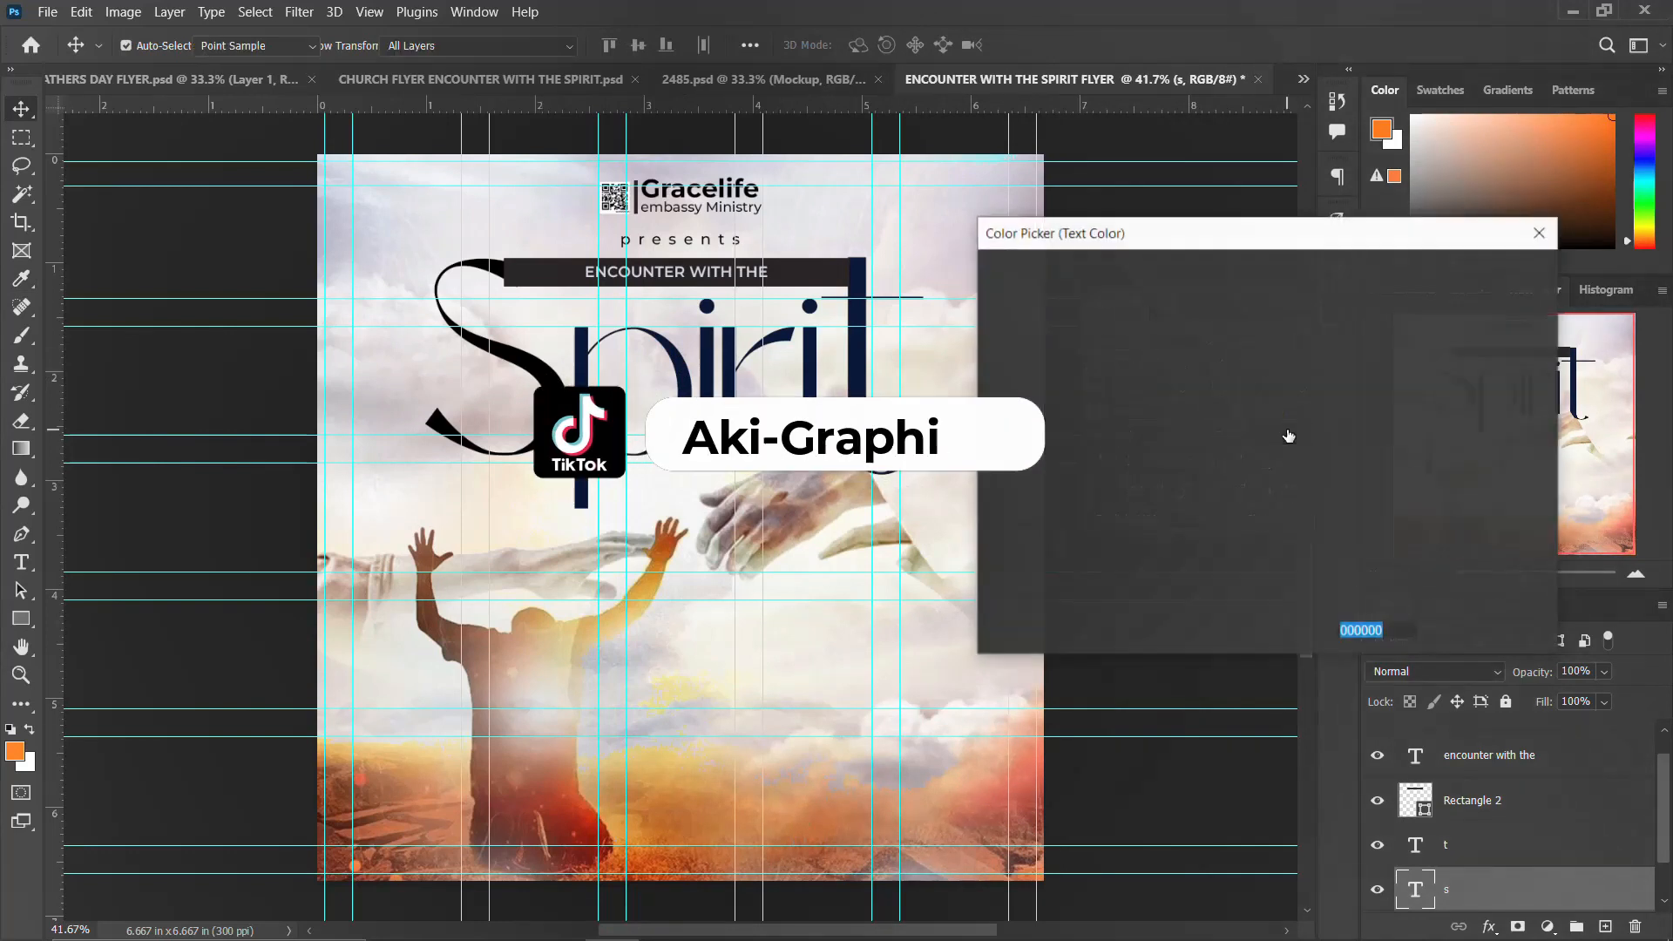
{"action": "left_click_drag", "start_coordinate": [1288, 522], "coordinate": [1288, 544]}
{"action": "left_click_drag", "start_coordinate": [1228, 405], "coordinate": [1273, 298]}
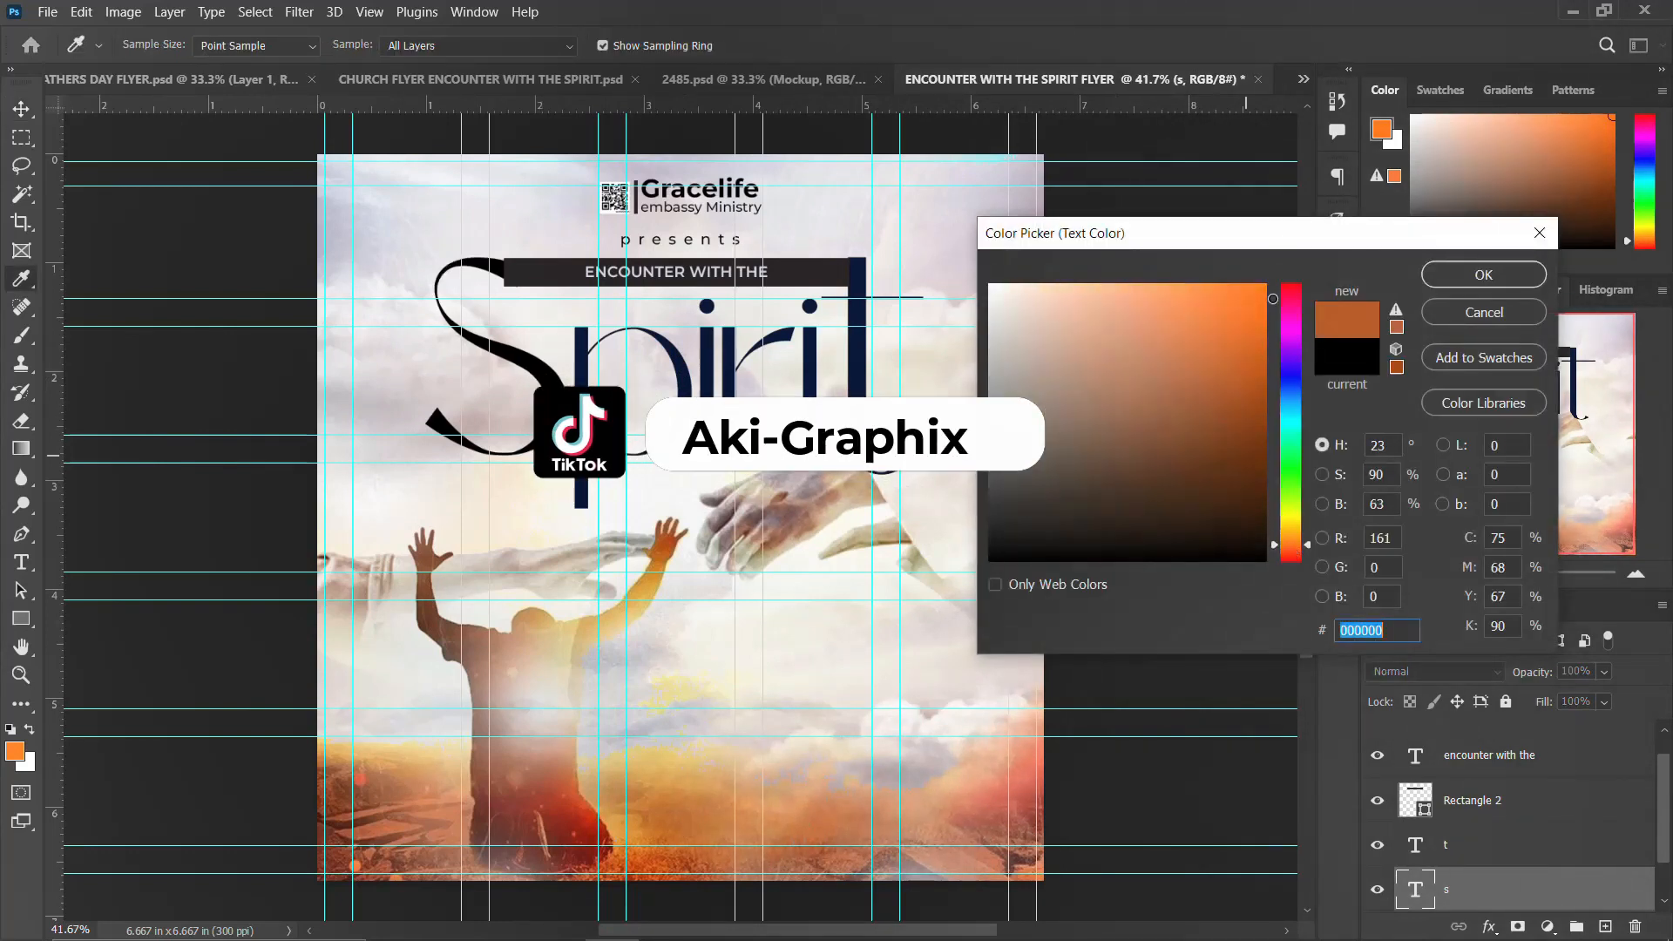
{"action": "left_click", "coordinate": [1483, 275]}
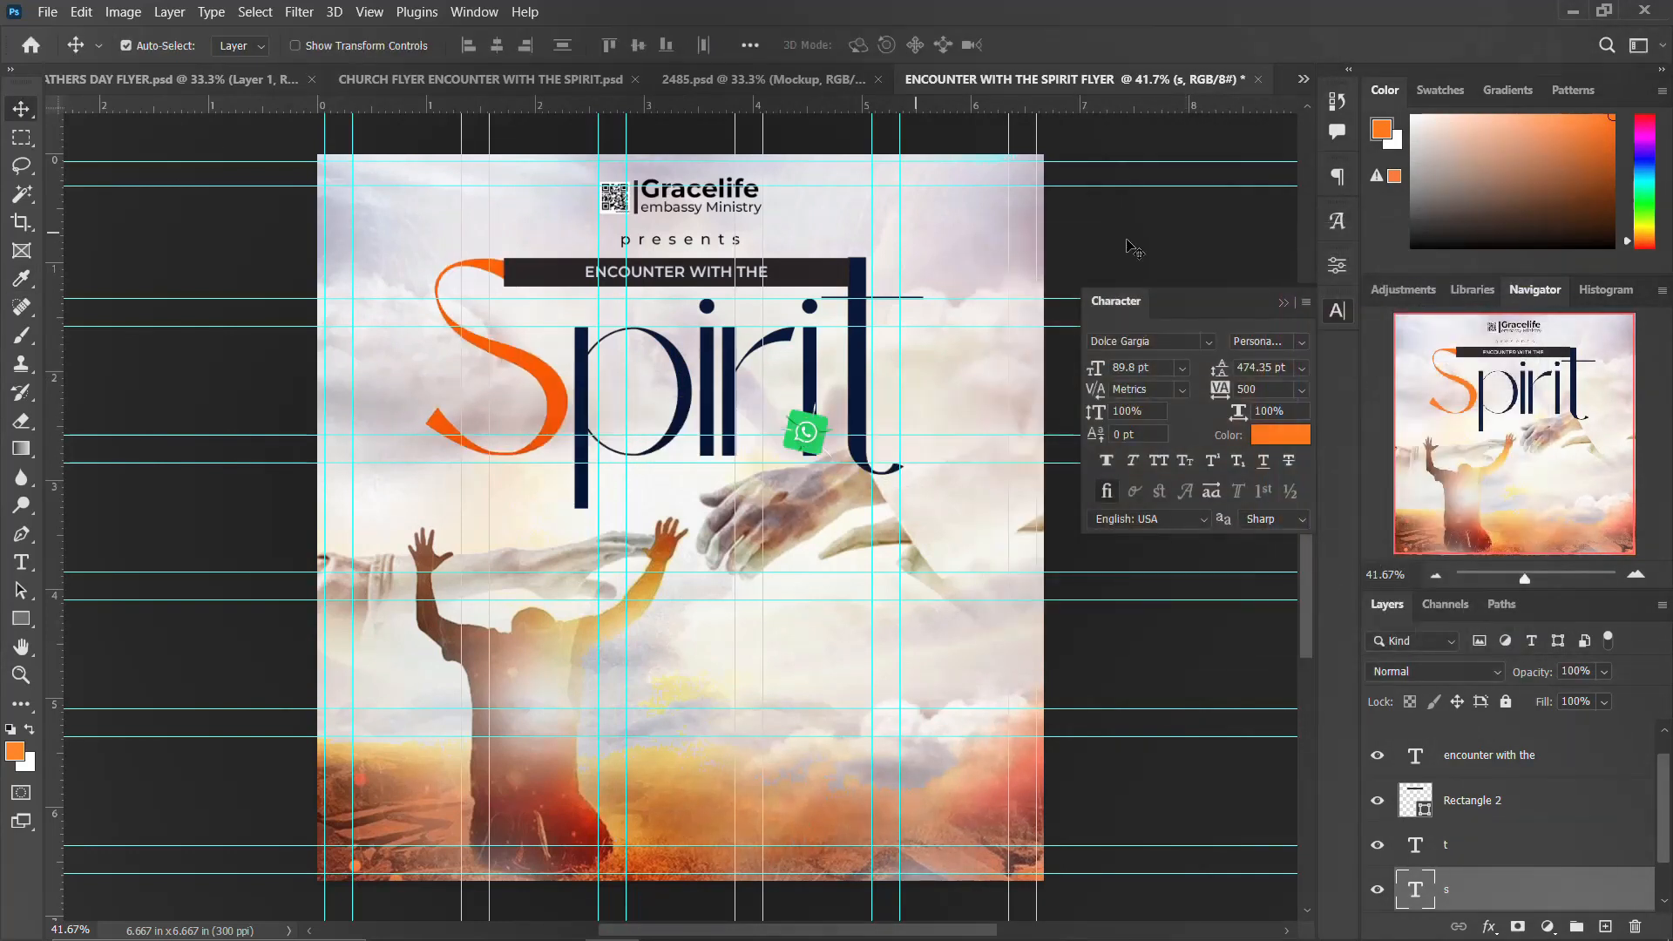
Step: Draw a thin orange triangle about 0.14 by 0.79 in below the S, above the piri layer
{"action": "left_click", "coordinate": [1336, 311]}
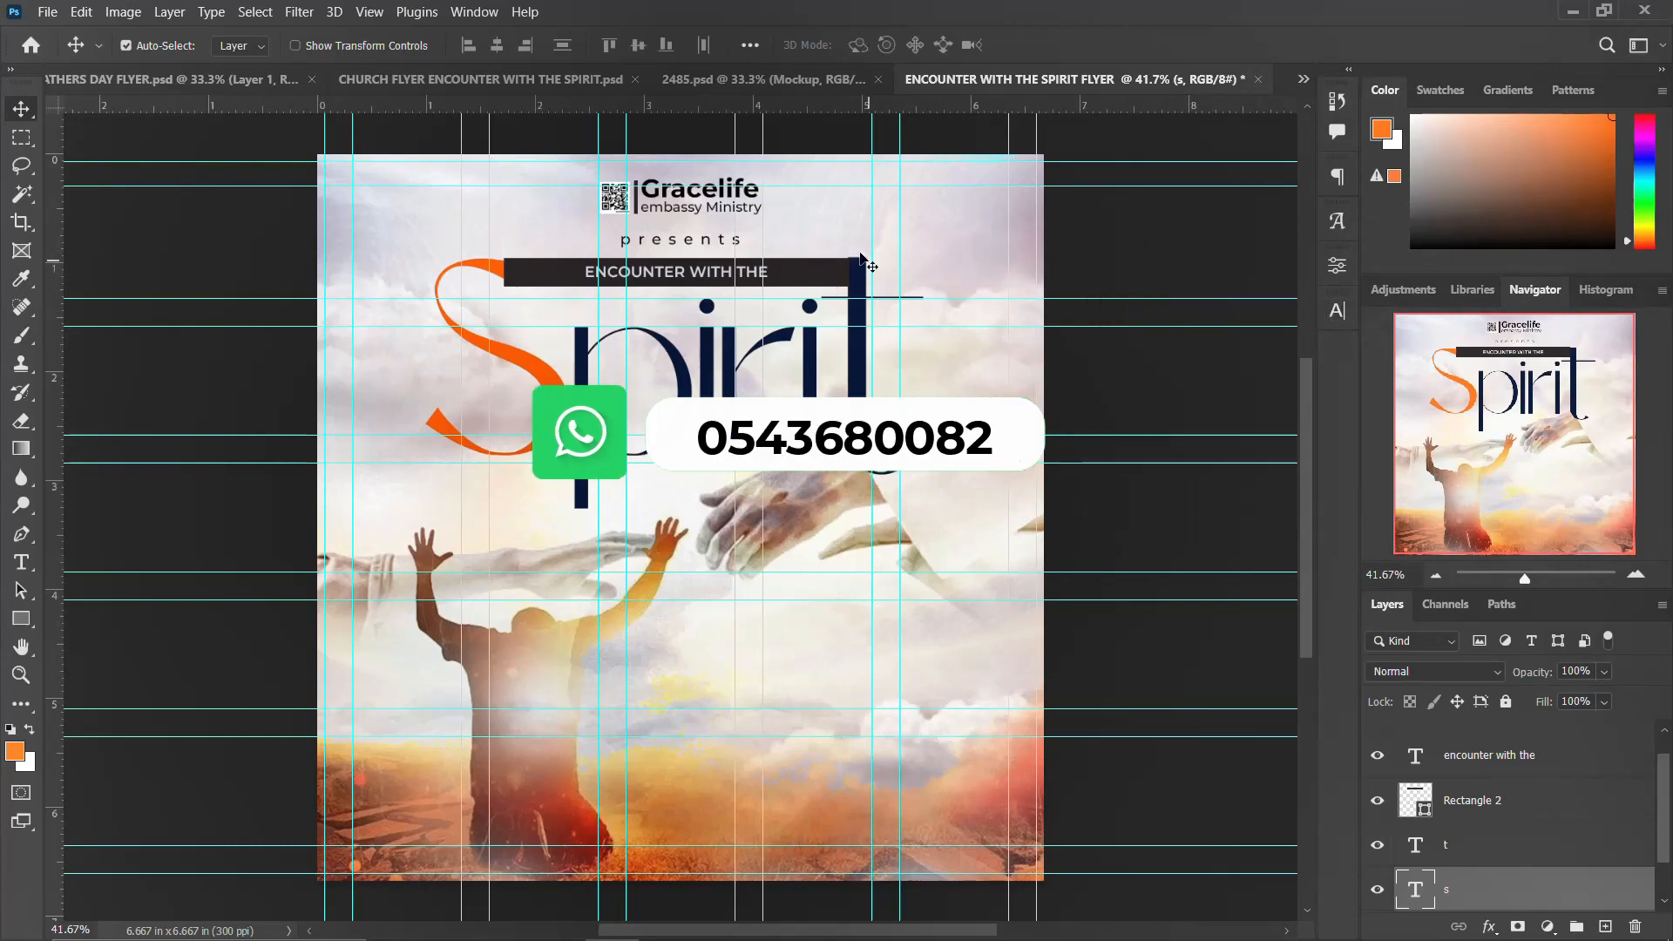
{"action": "left_click", "coordinate": [810, 349]}
{"action": "left_click", "coordinate": [21, 618]}
{"action": "left_click", "coordinate": [90, 662]}
{"action": "left_click_drag", "start_coordinate": [509, 502], "coordinate": [522, 588]}
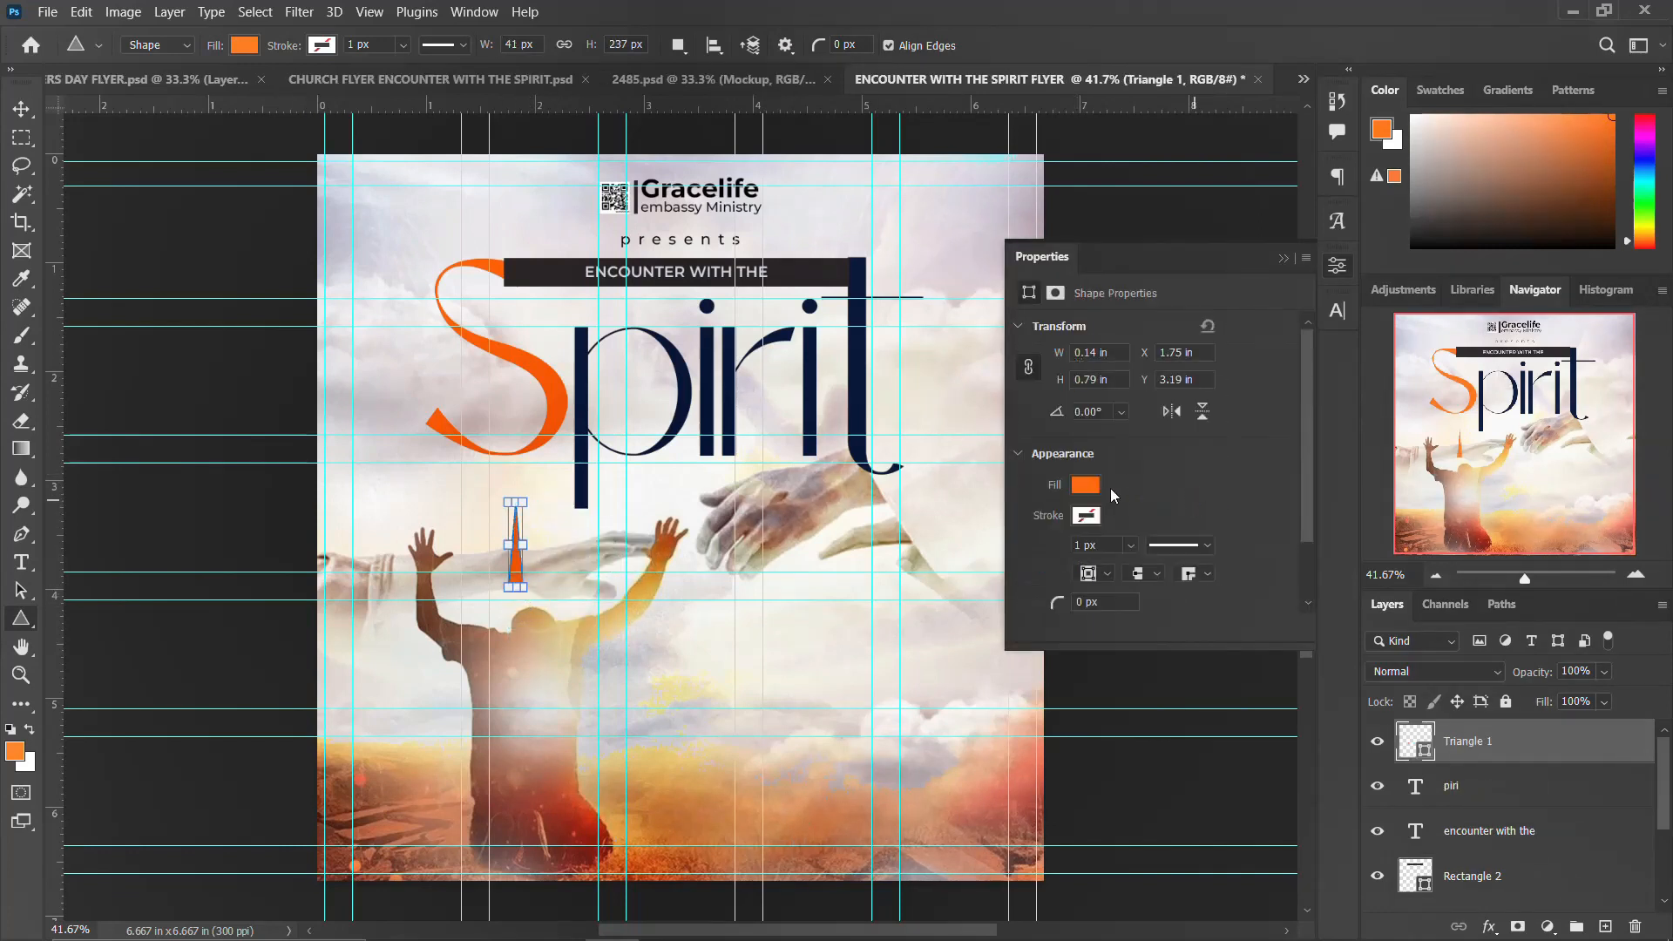
{"action": "left_click", "coordinate": [1334, 269]}
{"action": "left_click", "coordinate": [22, 114]}
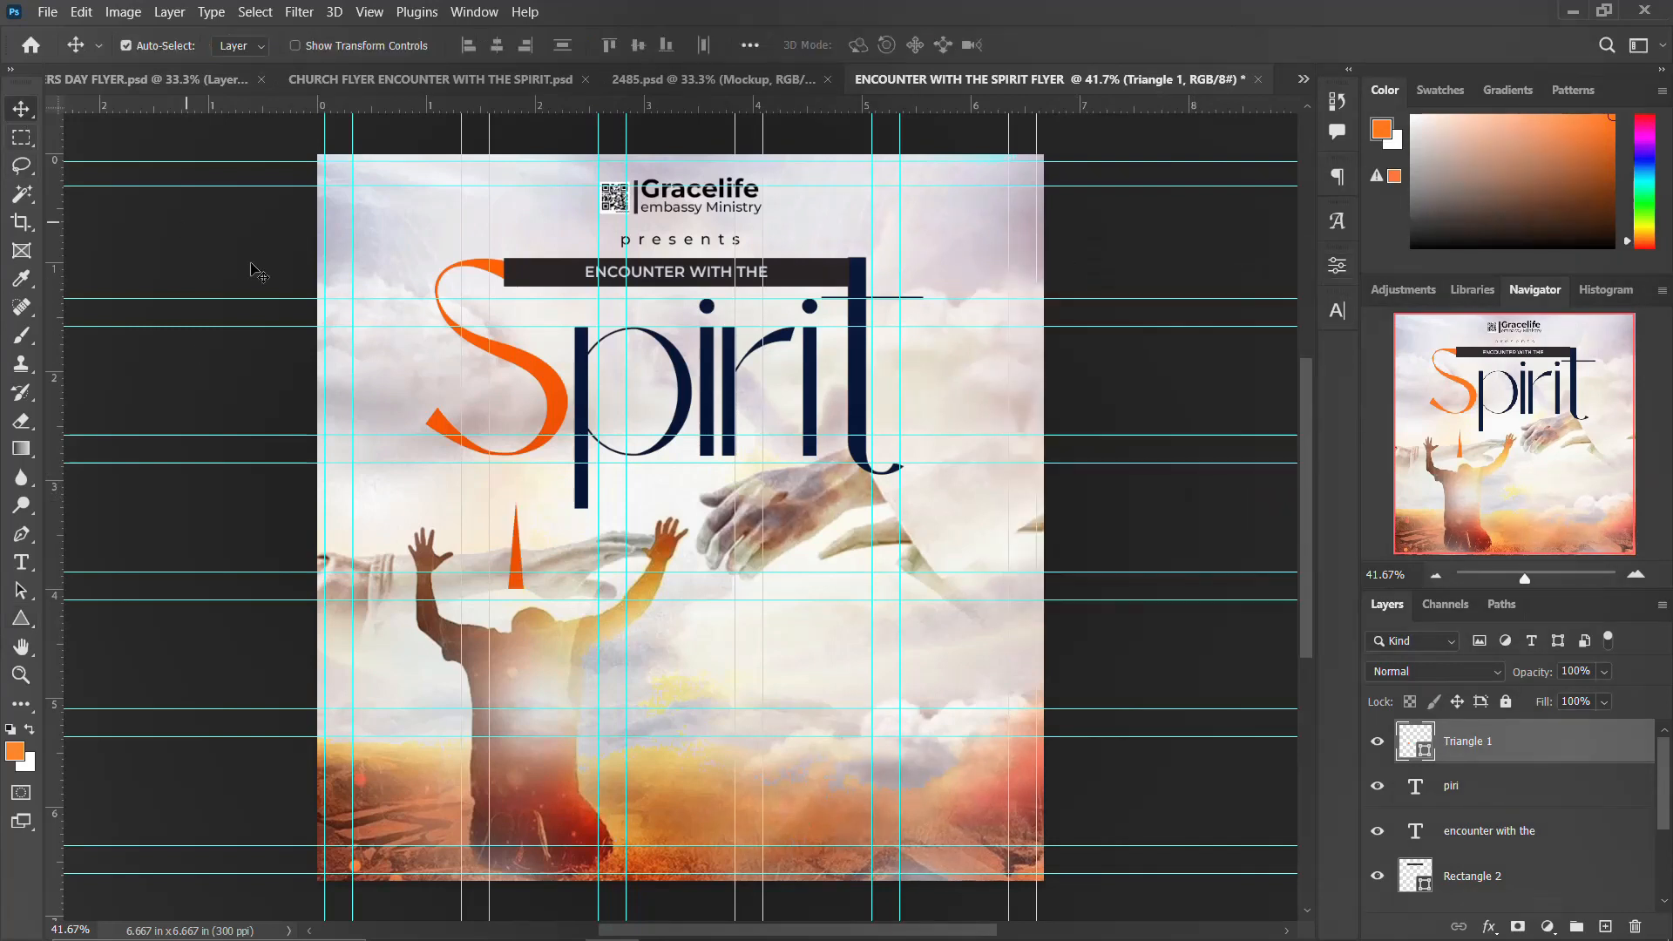
Step: Stretch and rotate the triangle into a long thin sliver under the Spirit letters, adding a transformed copy
{"action": "key", "text": "ctrl+t"}
{"action": "left_click_drag", "start_coordinate": [541, 524], "coordinate": [959, 453]}
{"action": "key", "text": "Return"}
{"action": "key", "text": "ctrl+t"}
{"action": "left_click_drag", "start_coordinate": [708, 524], "coordinate": [652, 494]}
{"action": "left_click_drag", "start_coordinate": [913, 446], "coordinate": [922, 457]}
{"action": "key", "text": "Return"}
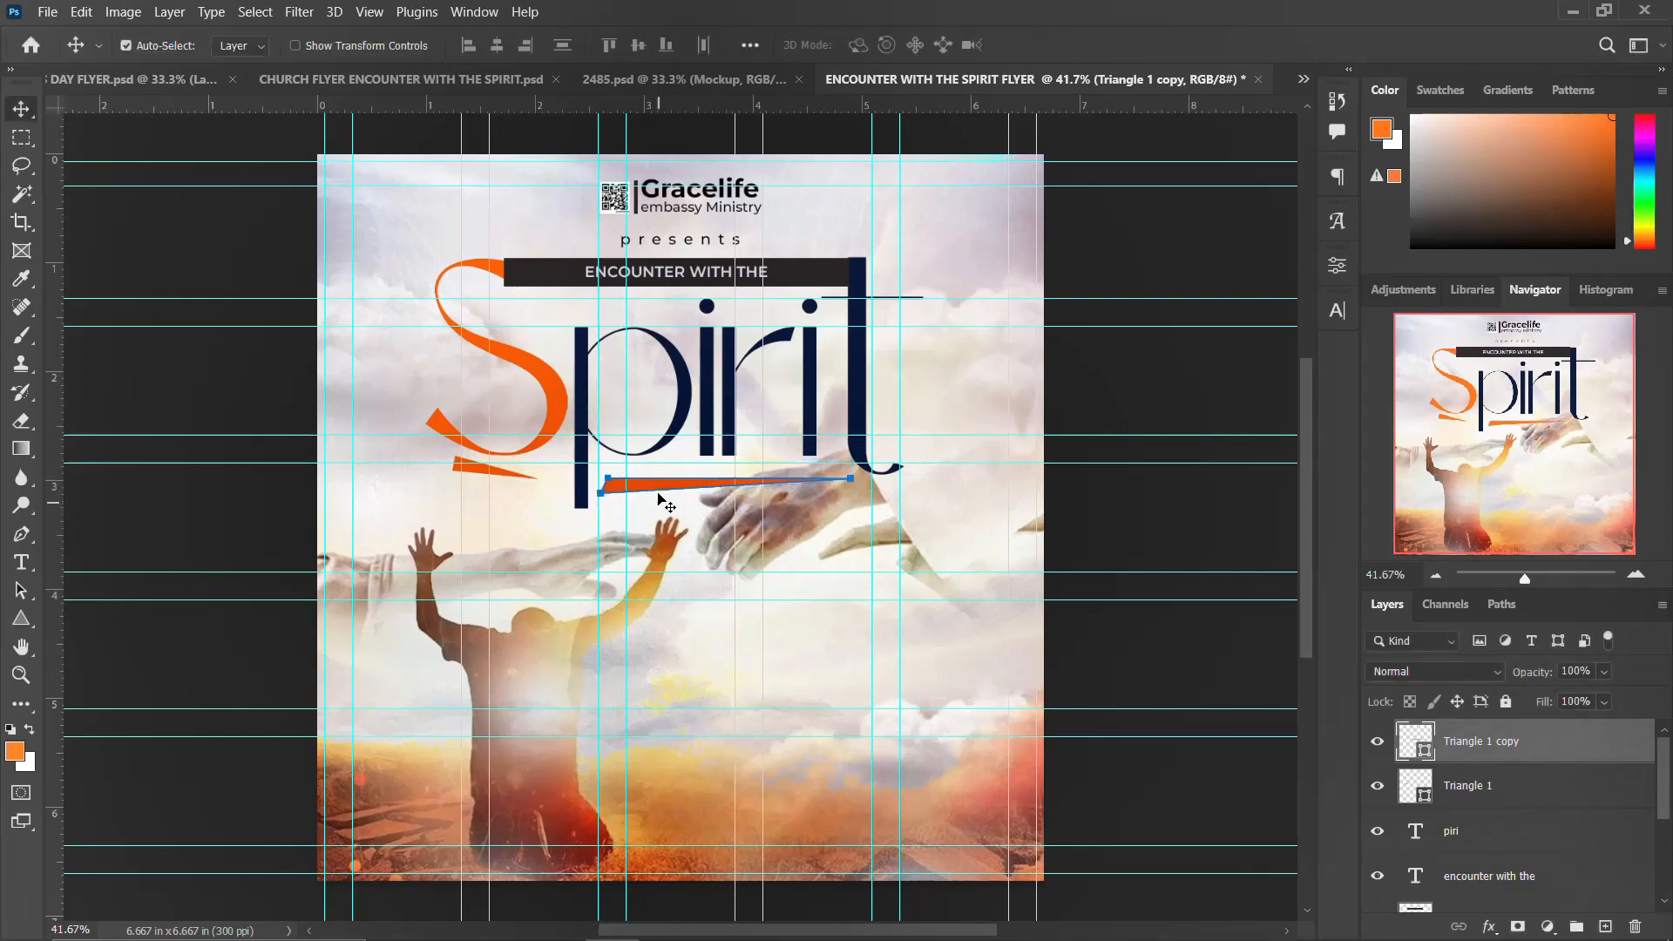
{"action": "left_click", "coordinate": [1336, 267]}
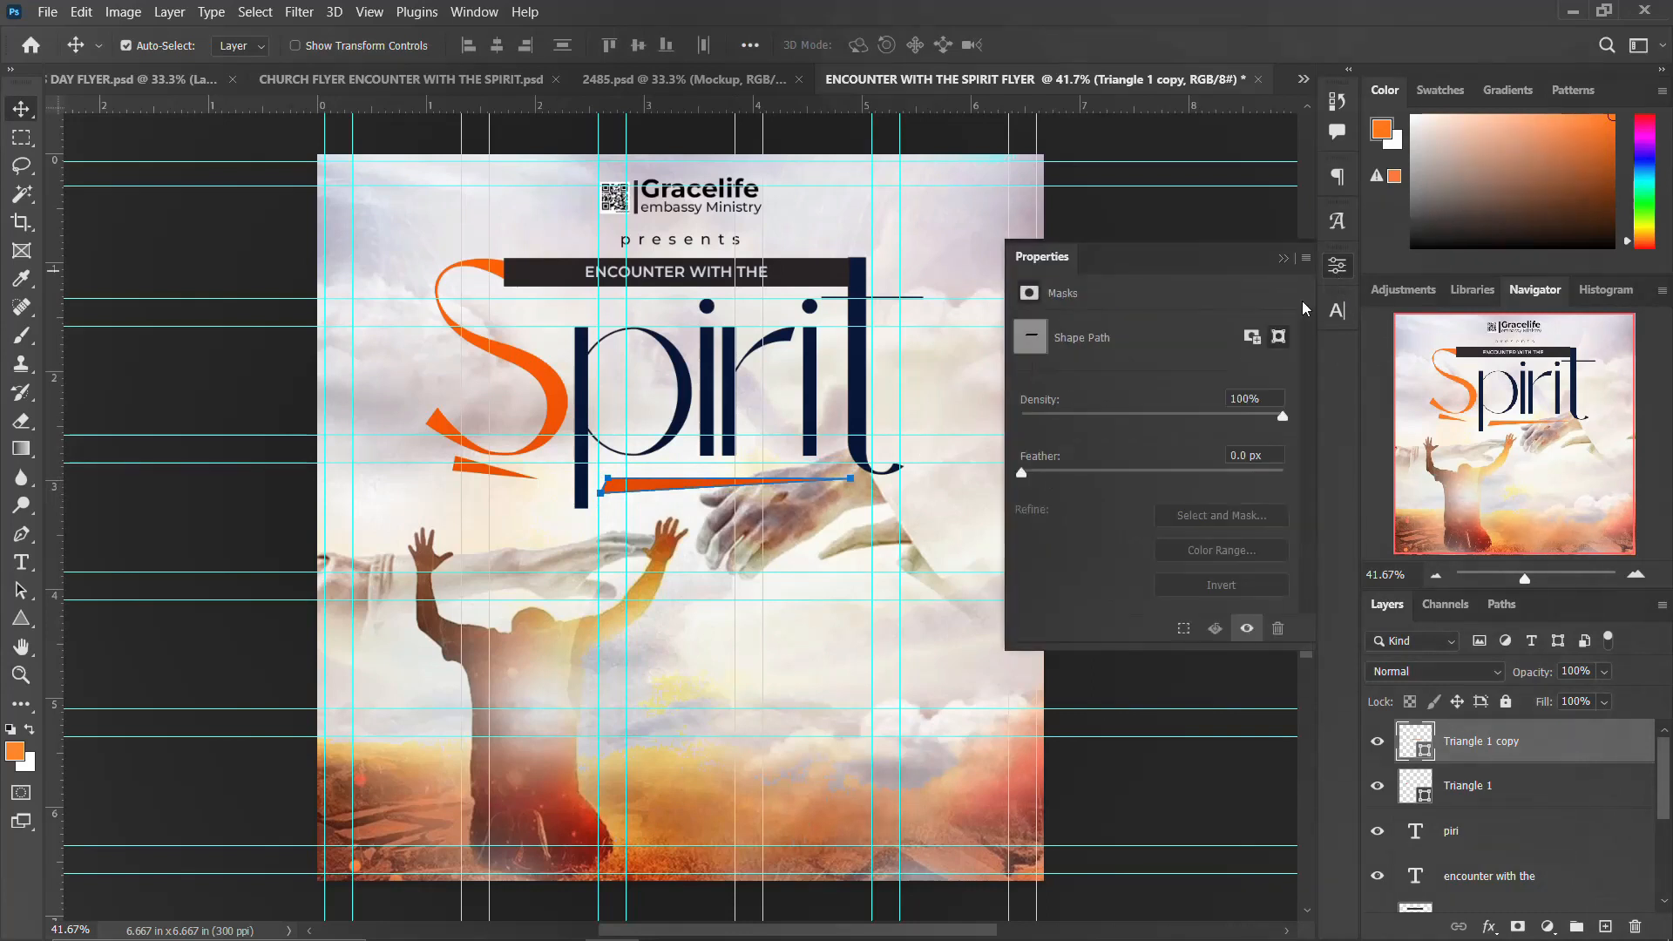
{"action": "left_click", "coordinate": [1336, 268]}
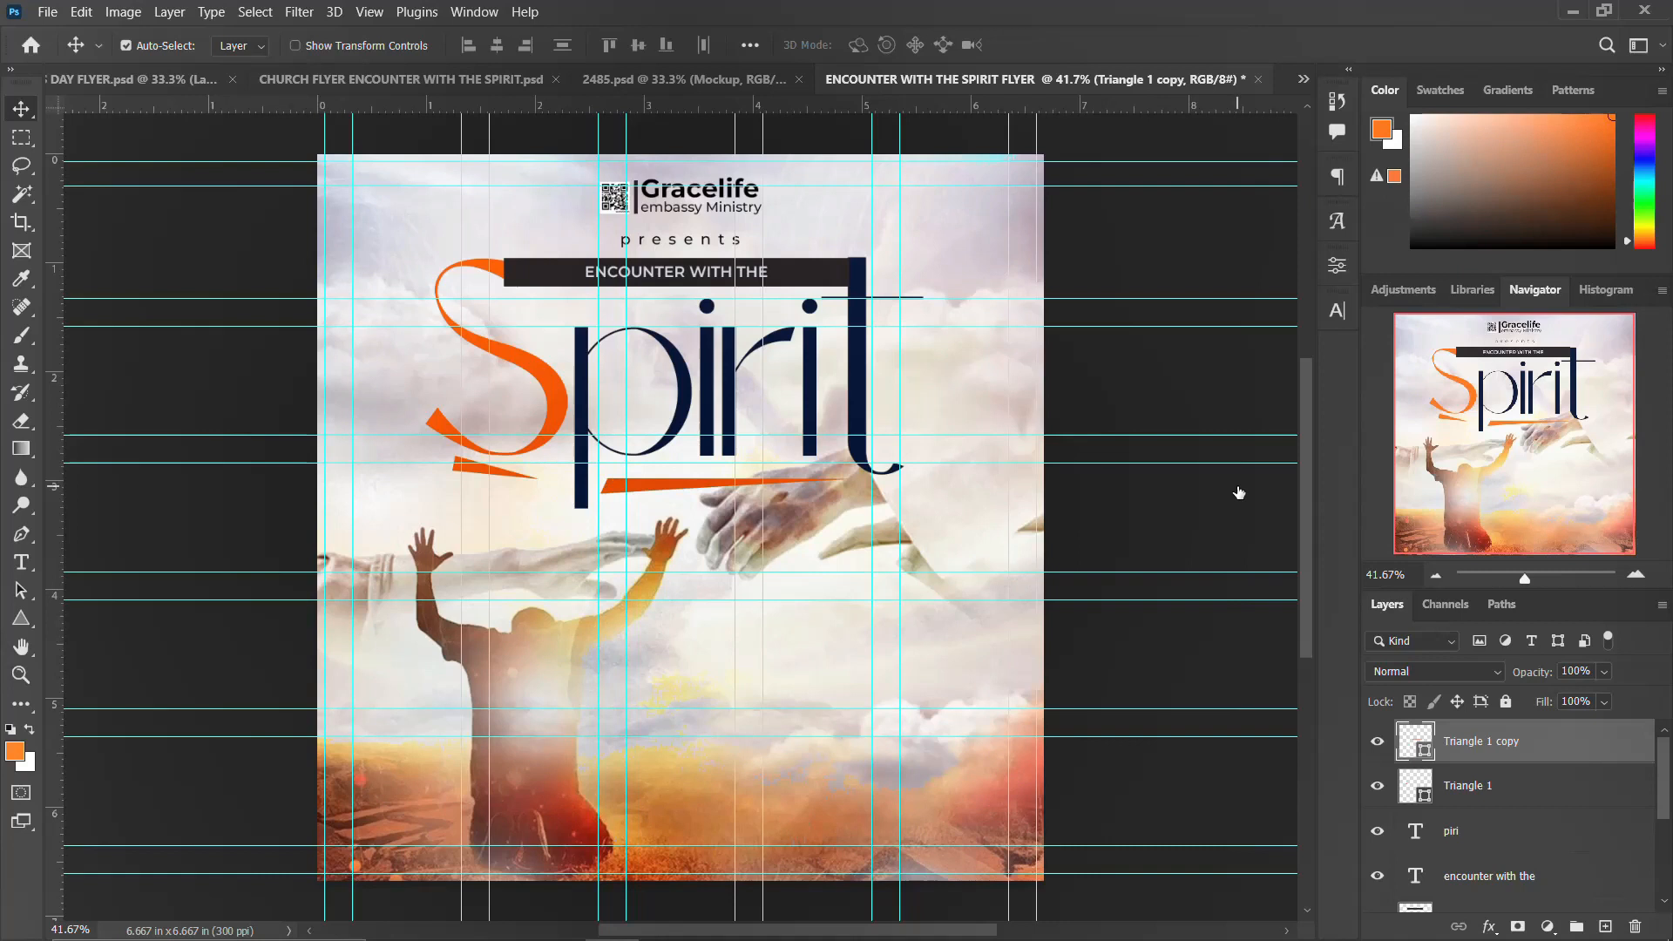
{"action": "left_click", "coordinate": [1573, 281]}
Step: Set the triangle copy's fill colour to orange #ff4f01
{"action": "double_click", "coordinate": [1415, 747]}
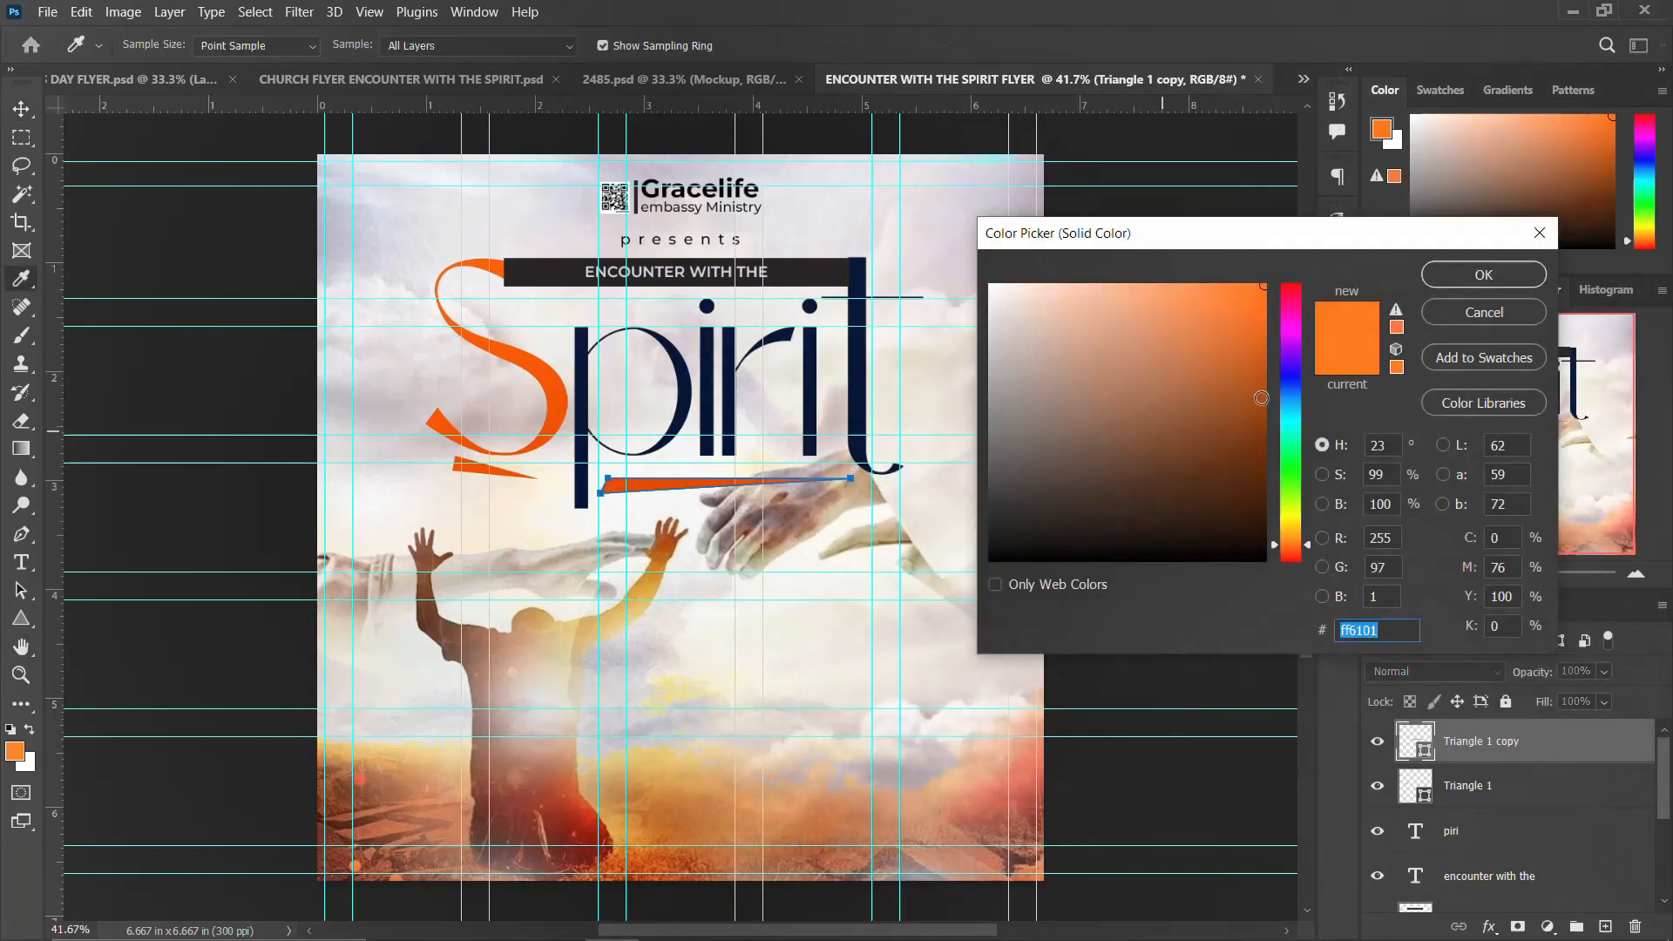
{"action": "left_click_drag", "start_coordinate": [1277, 543], "coordinate": [1286, 546]}
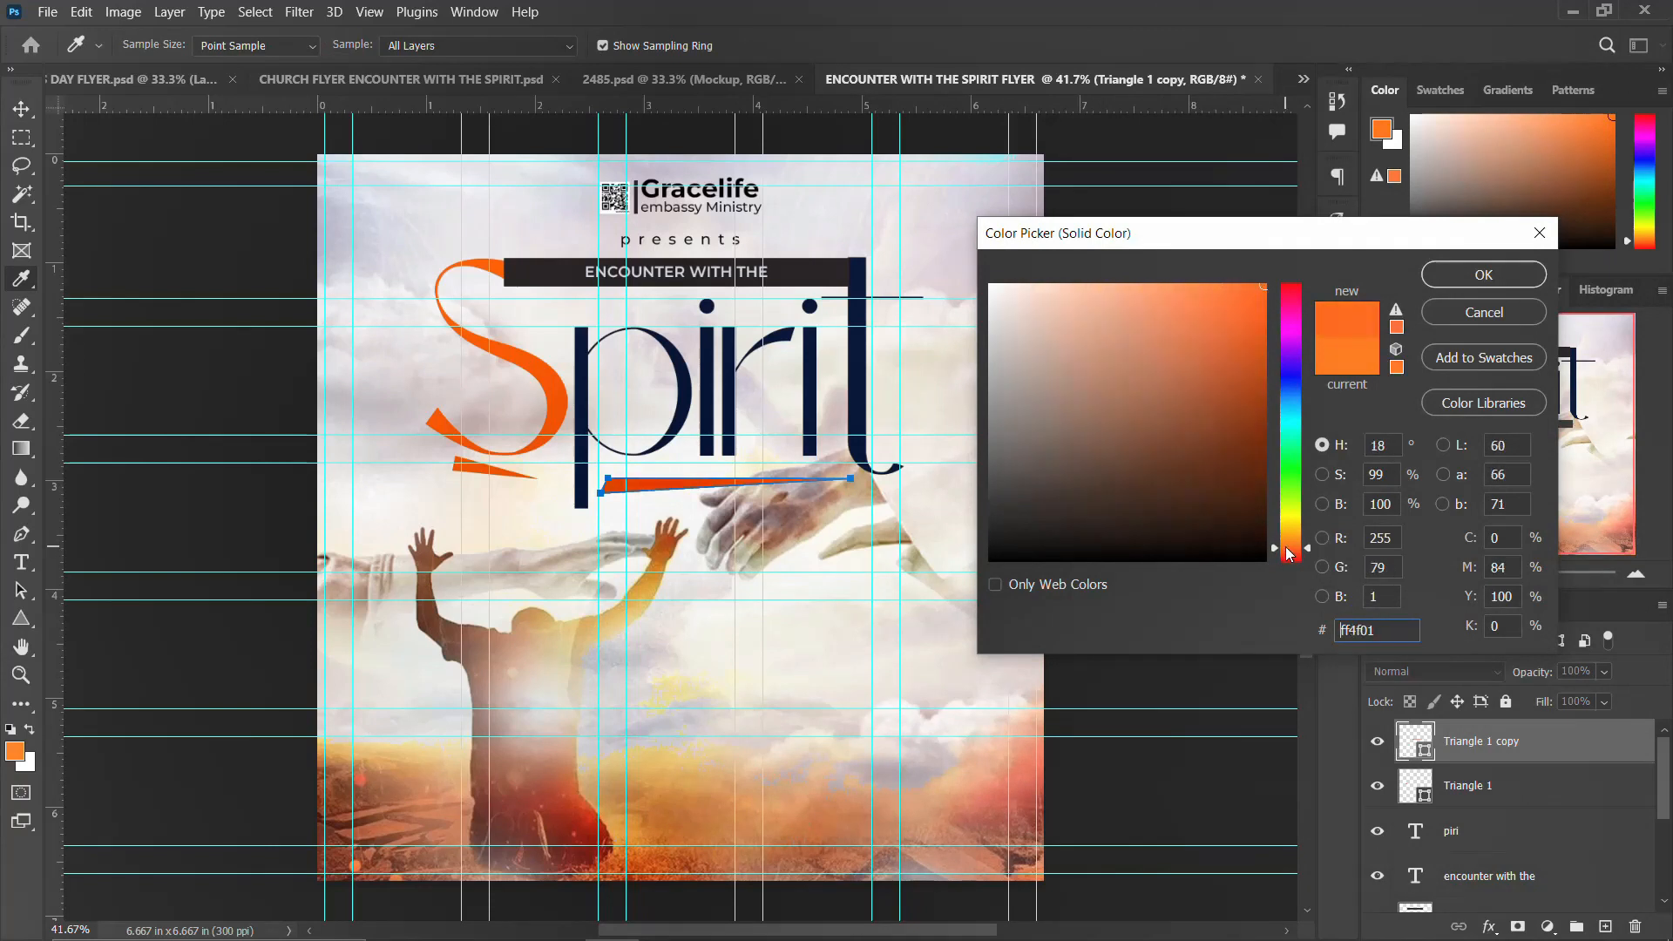
{"action": "left_click", "coordinate": [1505, 275]}
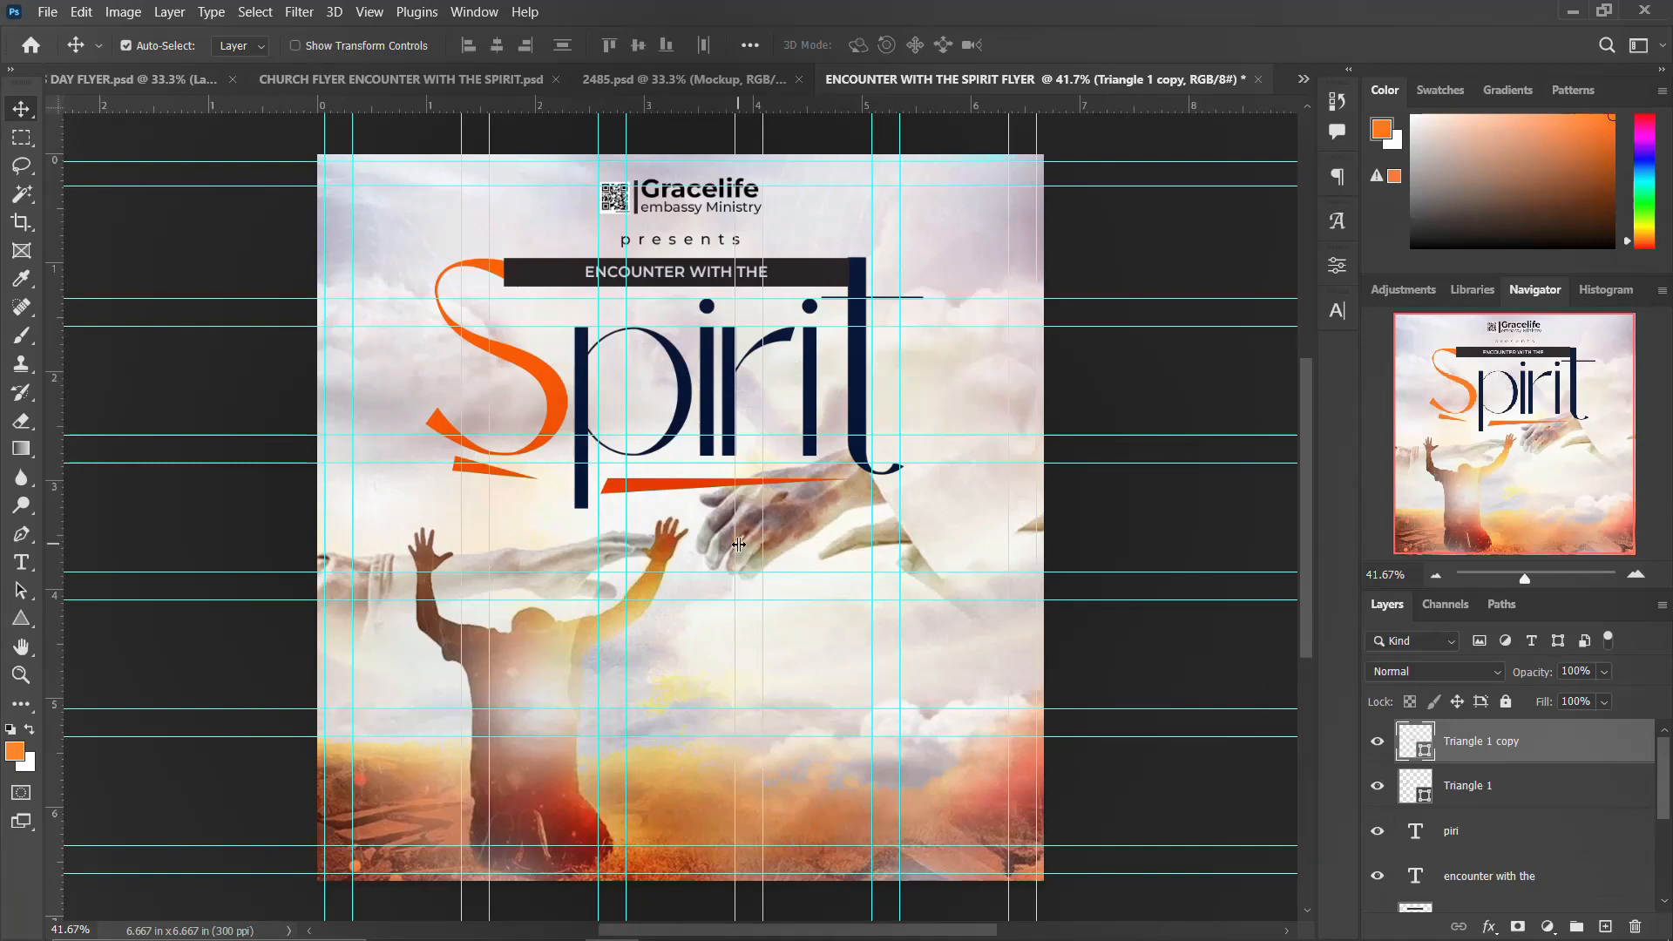
Step: Group the Spirit title layers from s up to the triangles into a group named THEME
{"action": "scroll", "coordinate": [1463, 789], "scroll_direction": "down", "scroll_amount": 4}
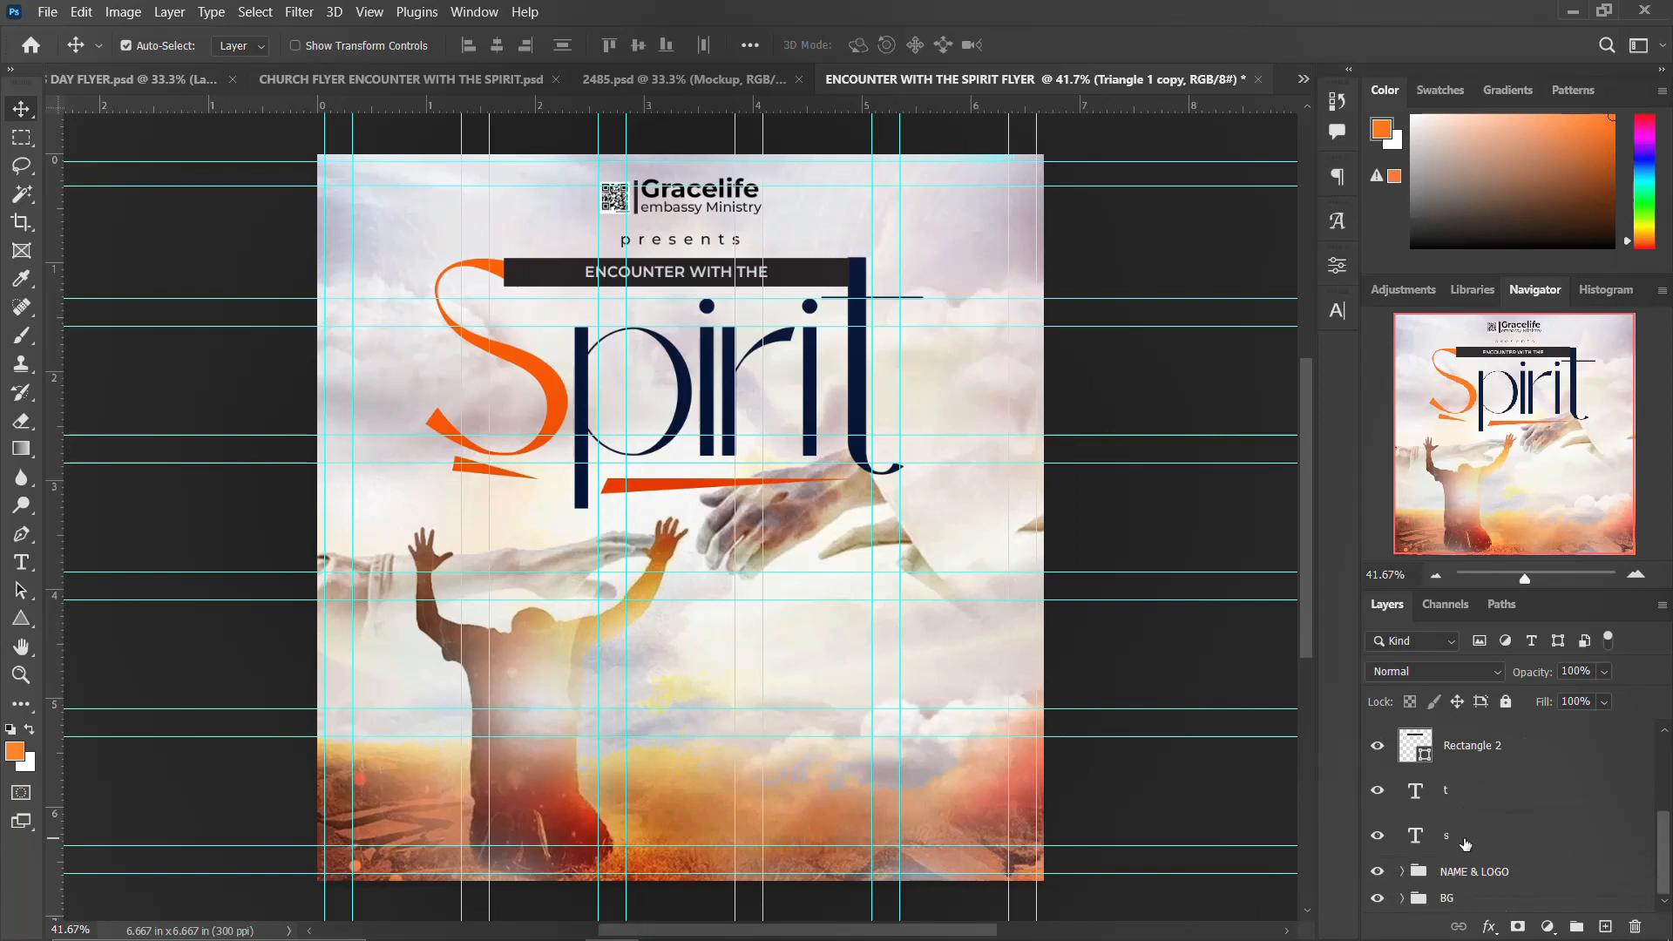
{"action": "left_click", "coordinate": [1464, 841], "text": "shift"}
{"action": "scroll", "coordinate": [1467, 833], "scroll_direction": "up", "scroll_amount": 4}
{"action": "key", "text": "ctrl+g"}
{"action": "double_click", "coordinate": [1459, 734]}
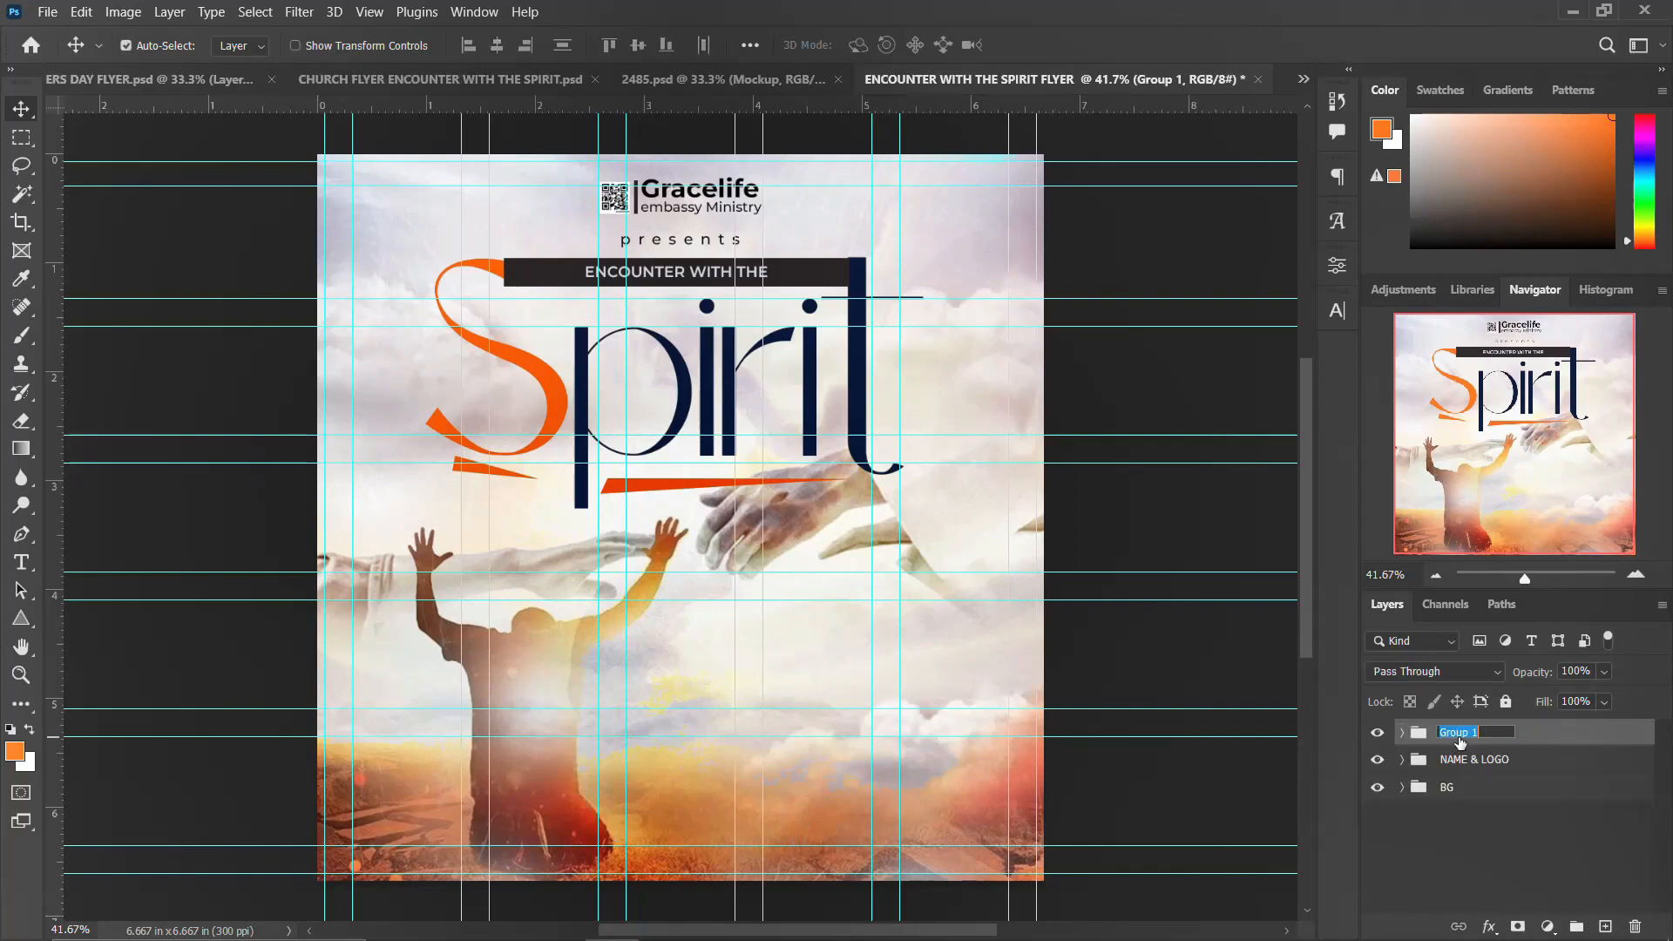
{"action": "type", "text": "THEME"}
{"action": "key", "text": "Return"}
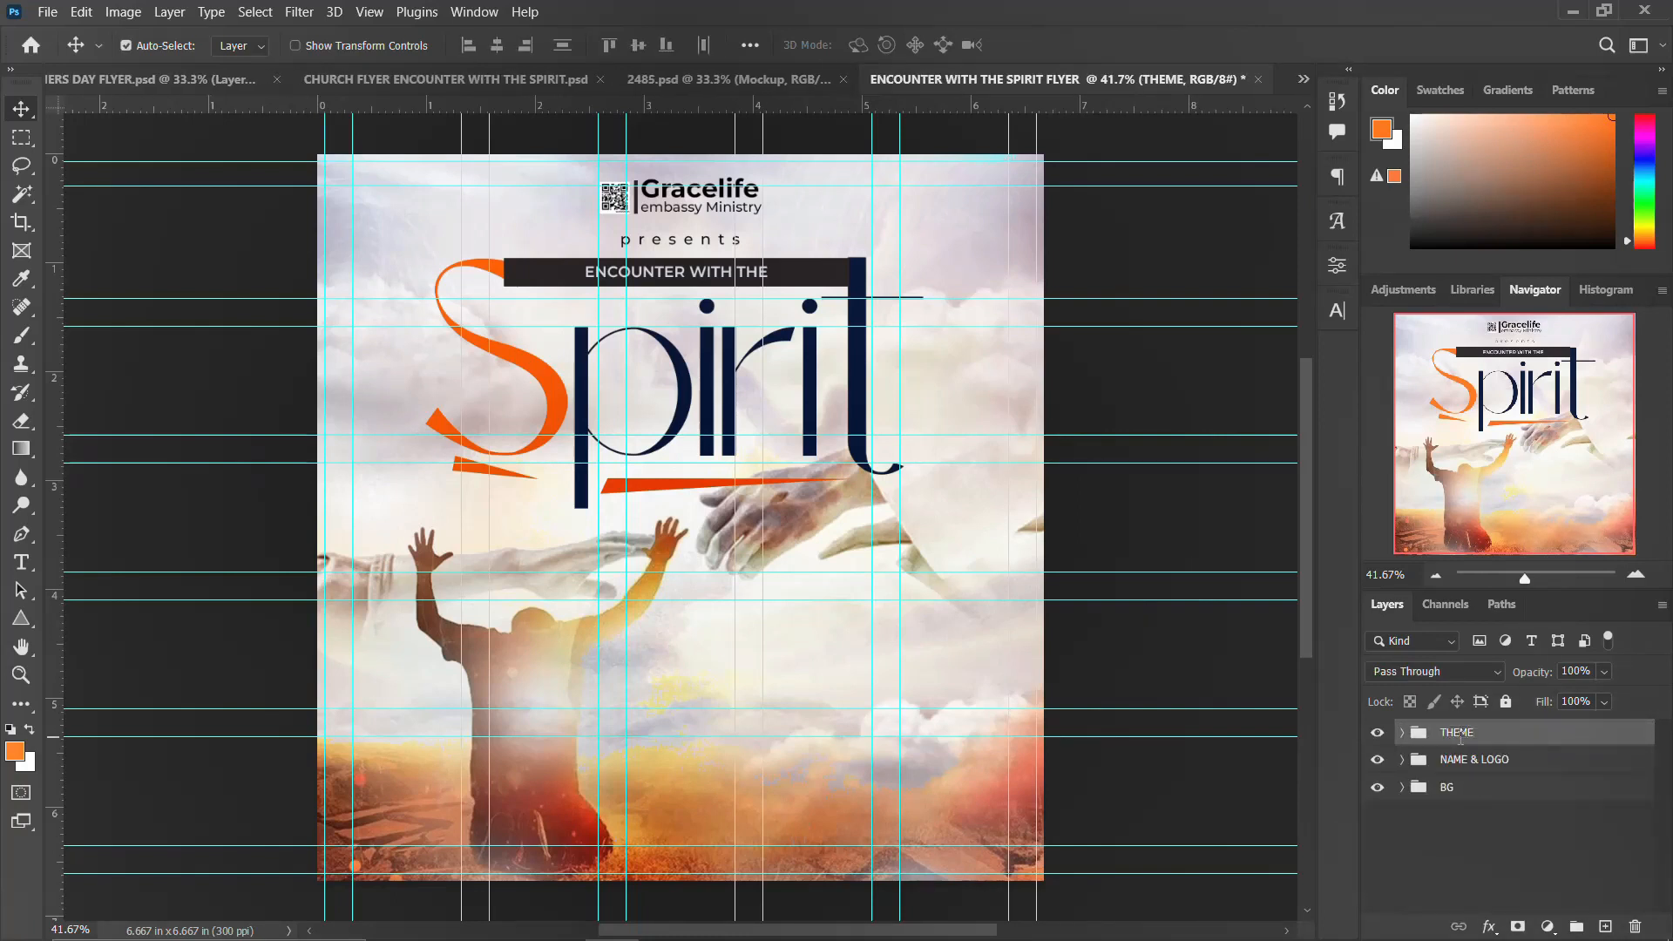
Step: Scale the THEME group down slightly
{"action": "key", "text": "ctrl+t"}
{"action": "left_click_drag", "start_coordinate": [921, 252], "coordinate": [900, 254]}
{"action": "key", "text": "Return"}
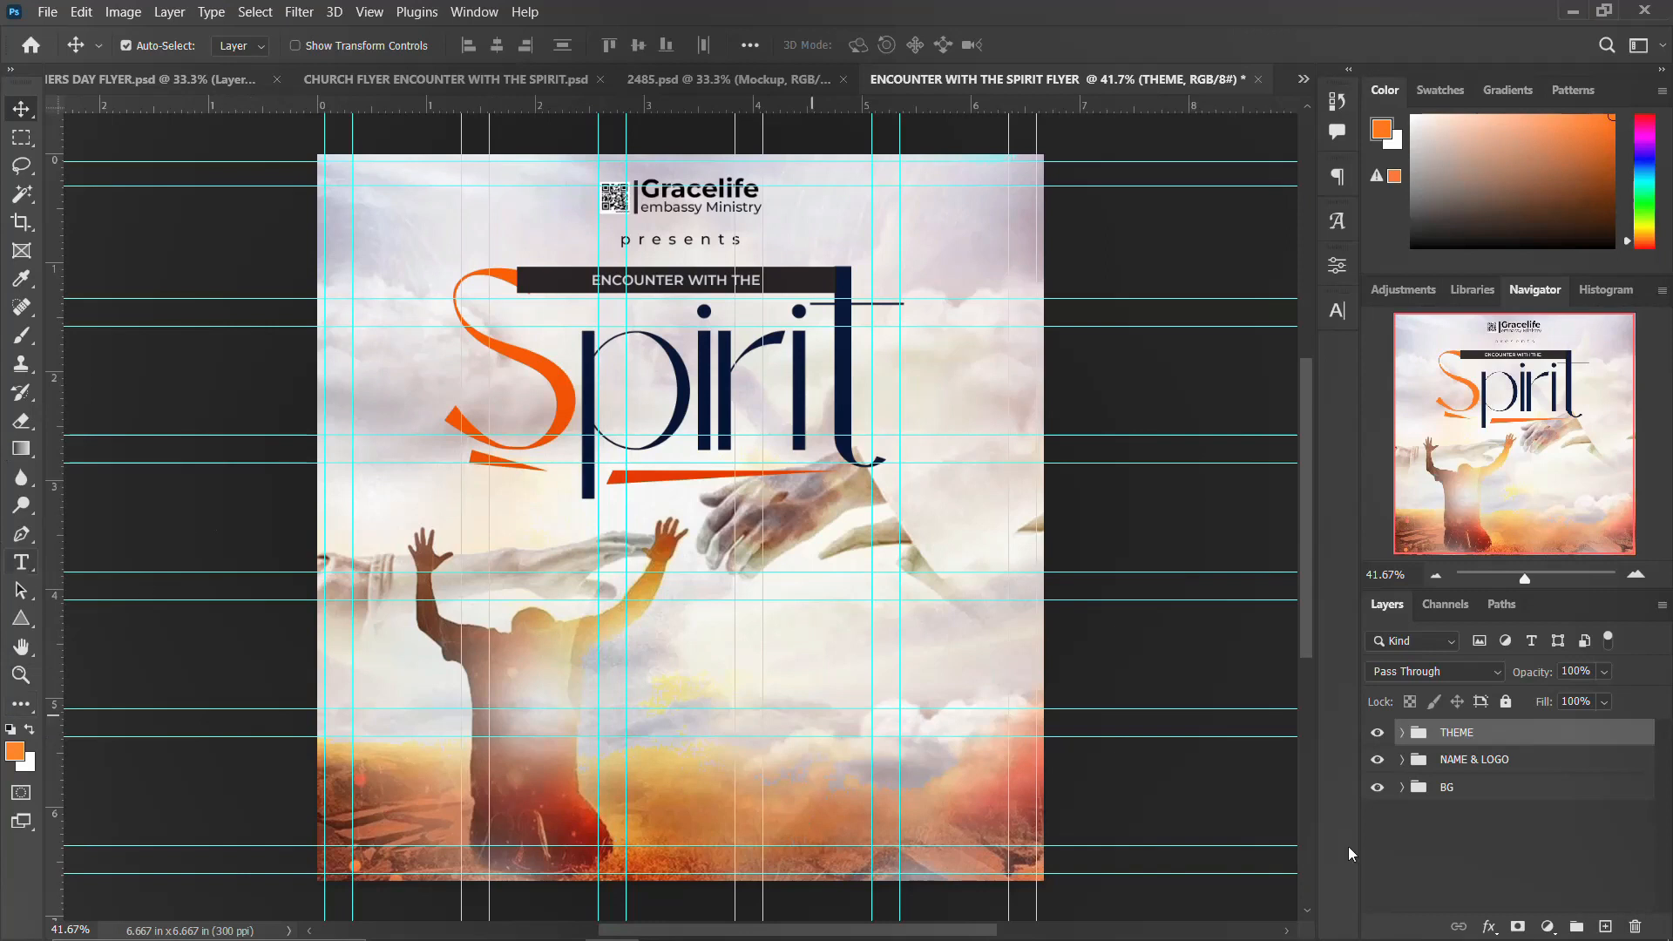
Step: Draw an orange circle about 0.71 in wide below the S of Spirit
{"action": "left_click_drag", "start_coordinate": [20, 618], "coordinate": [106, 644]}
{"action": "left_click_drag", "start_coordinate": [496, 494], "coordinate": [584, 573]}
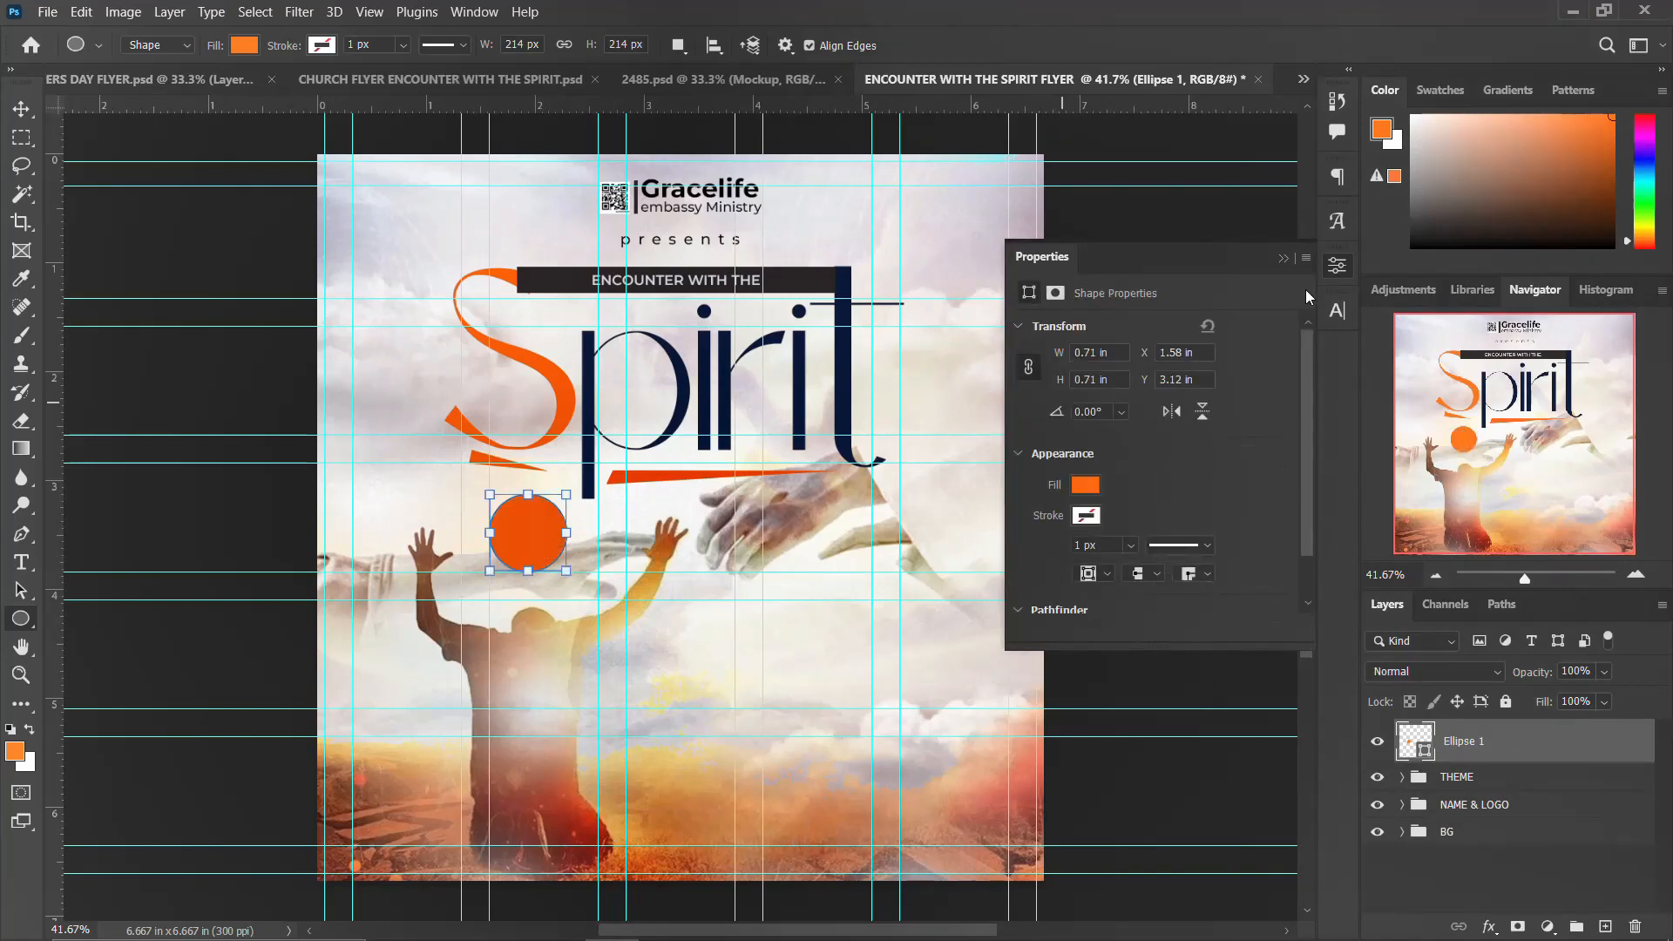
{"action": "left_click", "coordinate": [1338, 265]}
{"action": "left_click", "coordinate": [20, 109]}
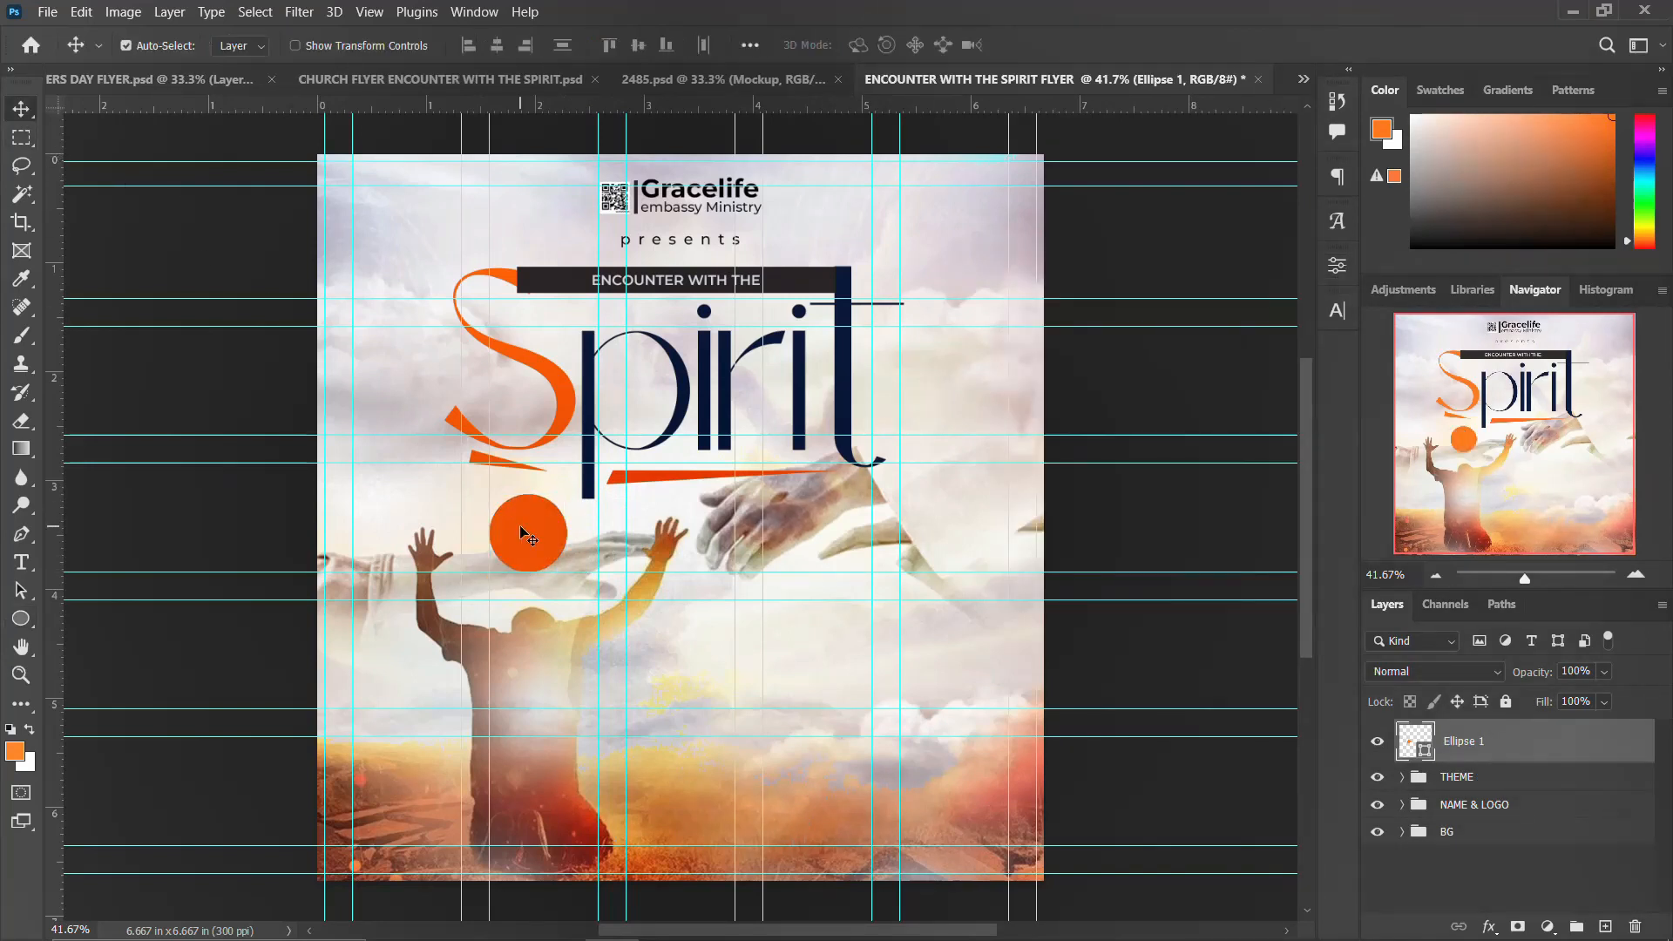
{"action": "left_click", "coordinate": [828, 920]}
{"action": "left_click_drag", "start_coordinate": [1065, 513], "coordinate": [994, 469]}
{"action": "key", "text": "ctrl+c"}
{"action": "left_click", "coordinate": [591, 504]}
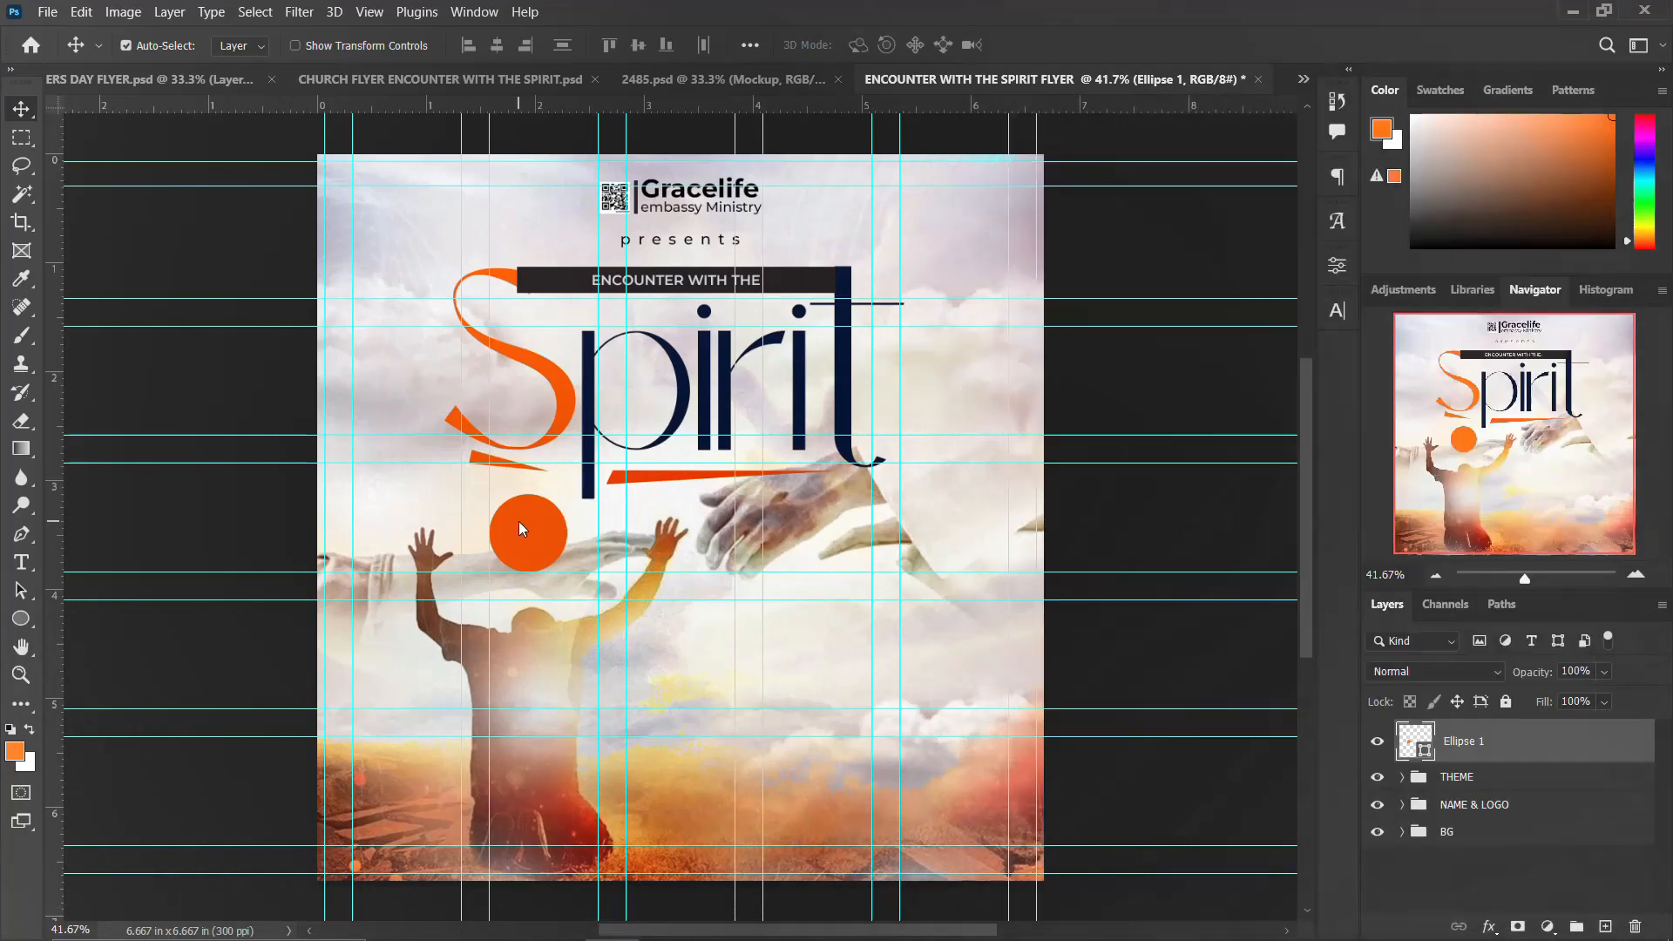
{"action": "key", "text": "t"}
{"action": "left_click", "coordinate": [658, 530]}
{"action": "key", "text": "Escape"}
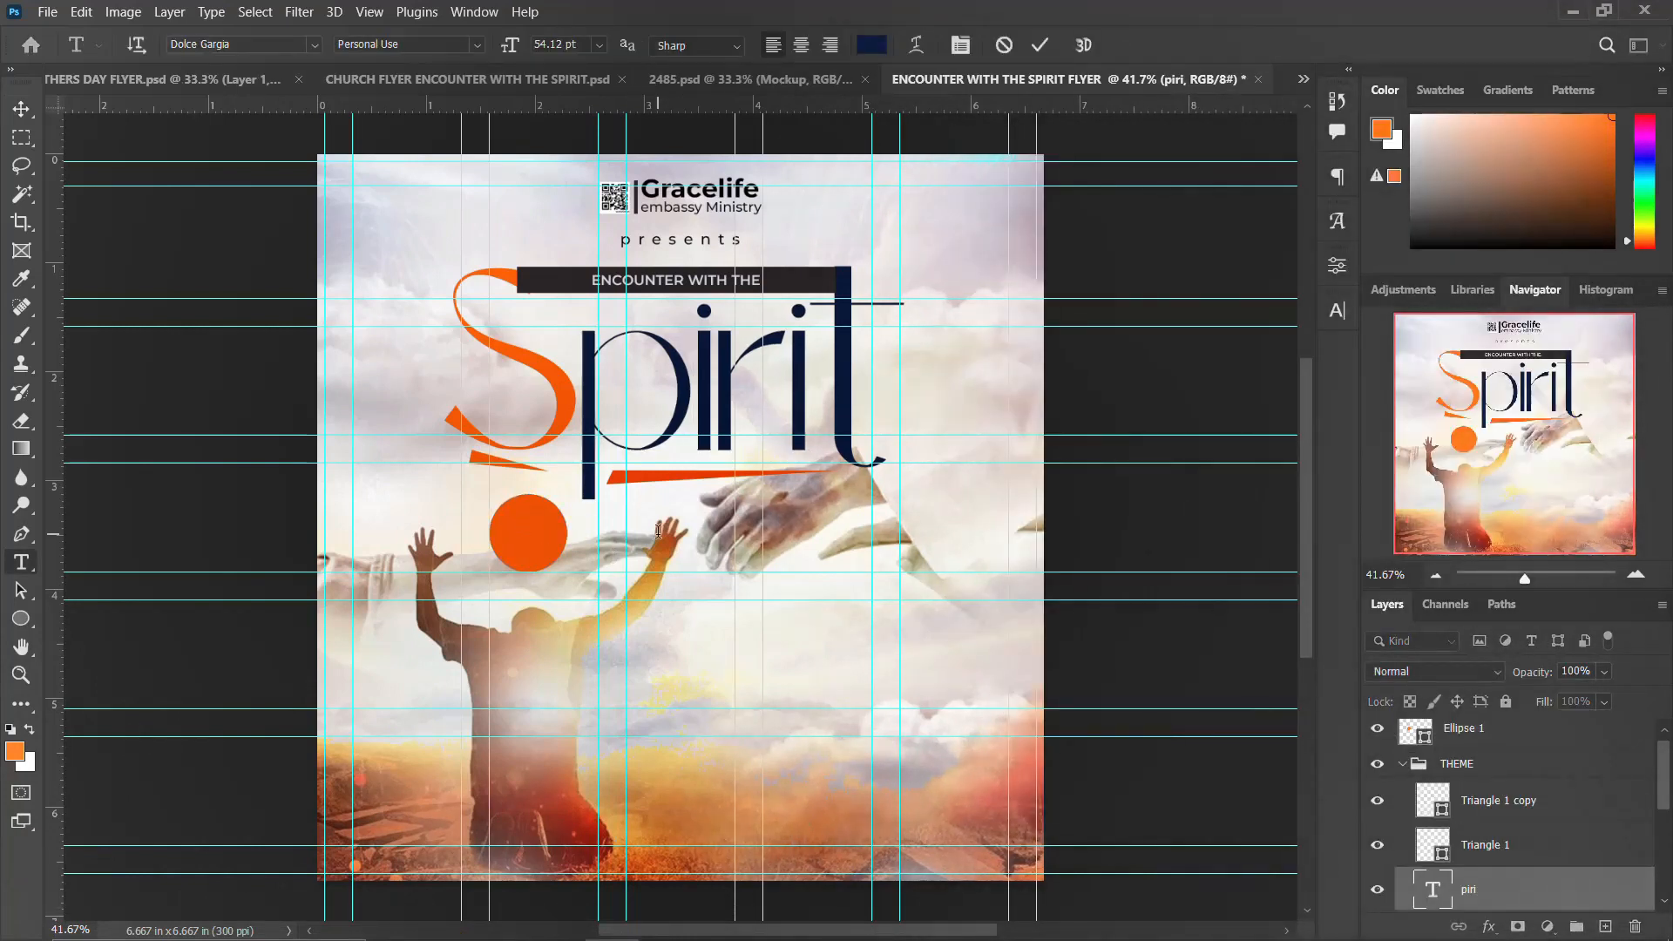
Step: Paste the time text "10 - 11 pm sharp" as a new text layer near the flyer's top-right corner
{"action": "left_click", "coordinate": [946, 203]}
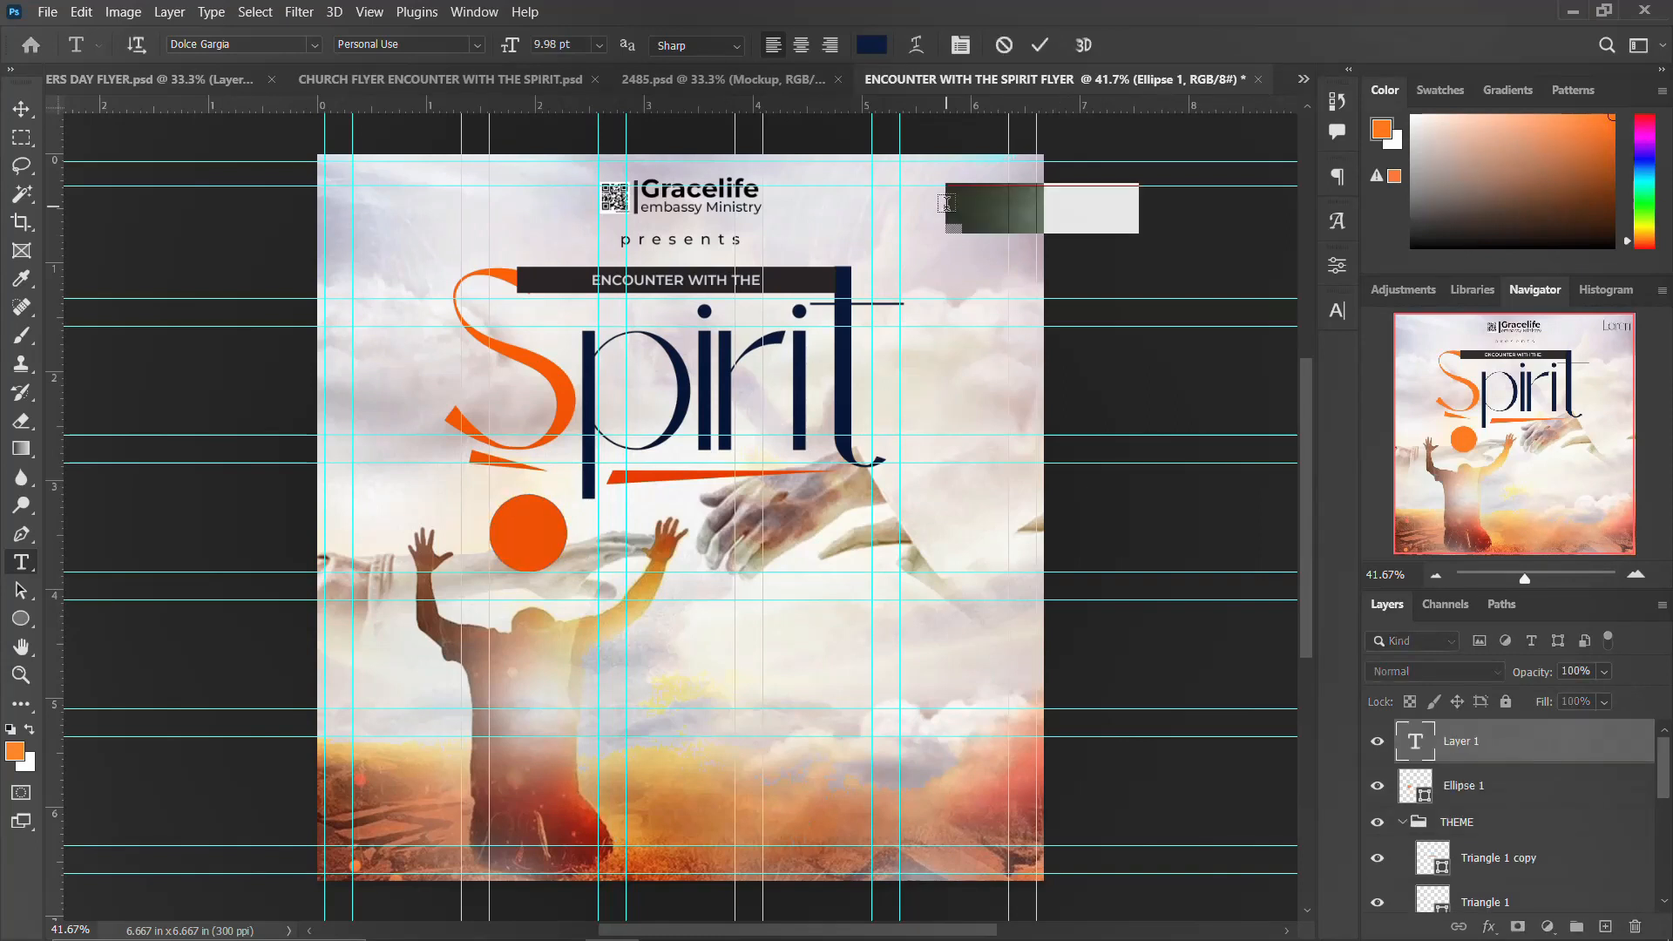
{"action": "key", "text": "ctrl+v"}
{"action": "key", "text": "Escape"}
Step: Set the time text to Montserrat Regular with 10 pt leading
{"action": "left_click", "coordinate": [1337, 310]}
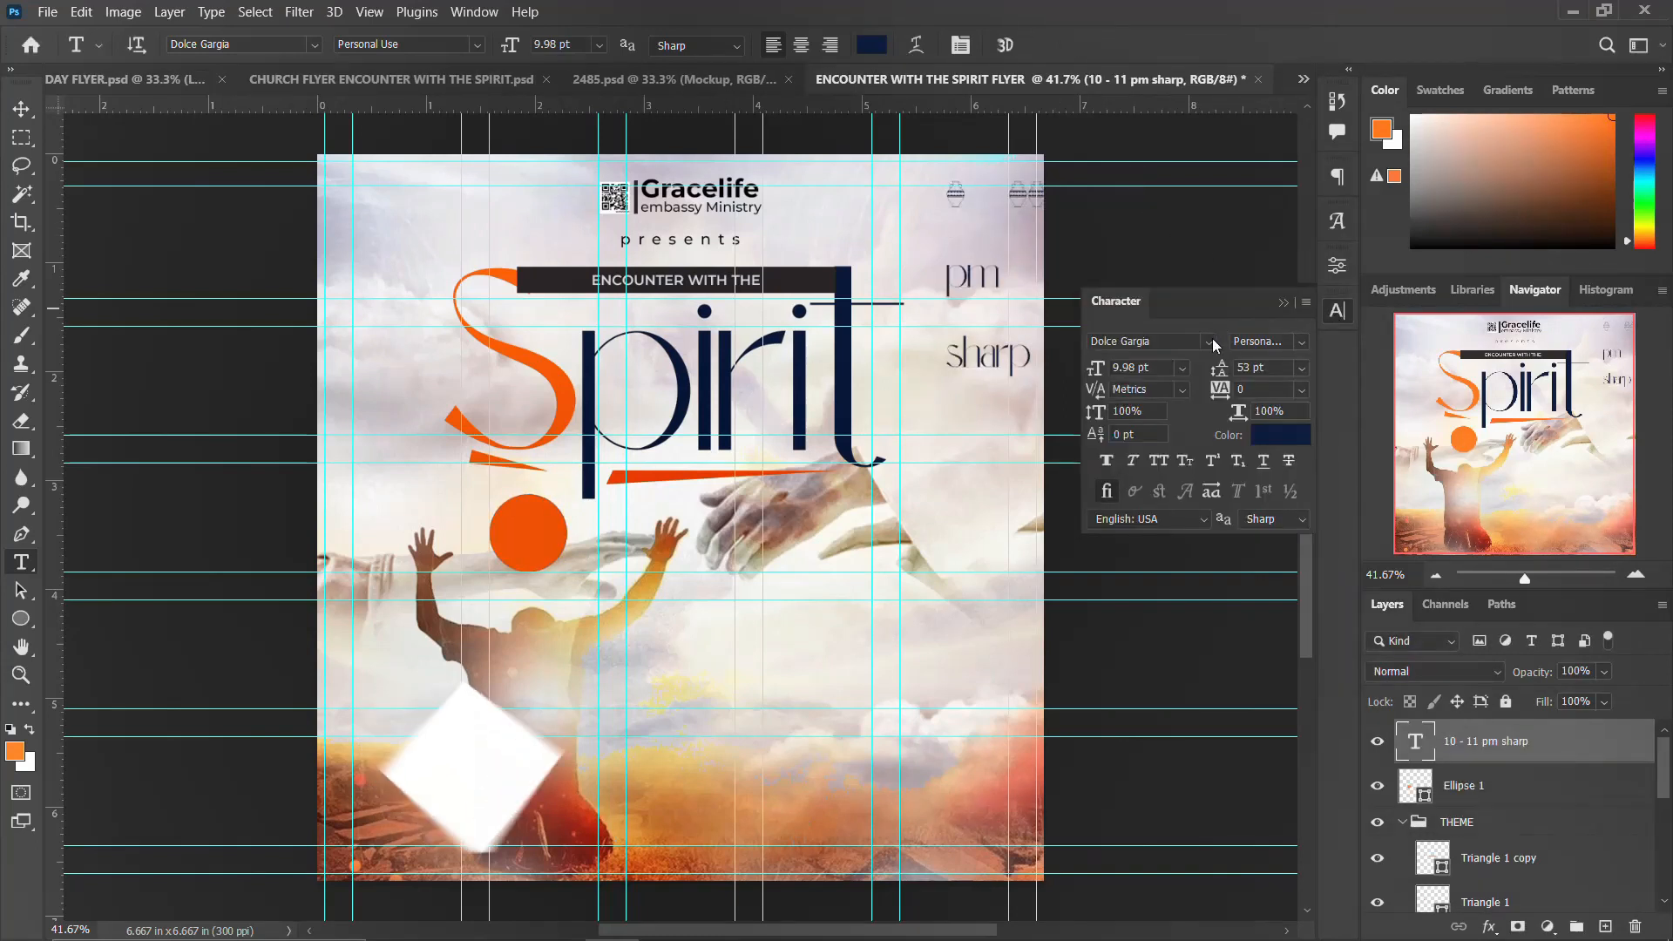
{"action": "left_click", "coordinate": [1207, 341]}
{"action": "left_click", "coordinate": [1184, 411]}
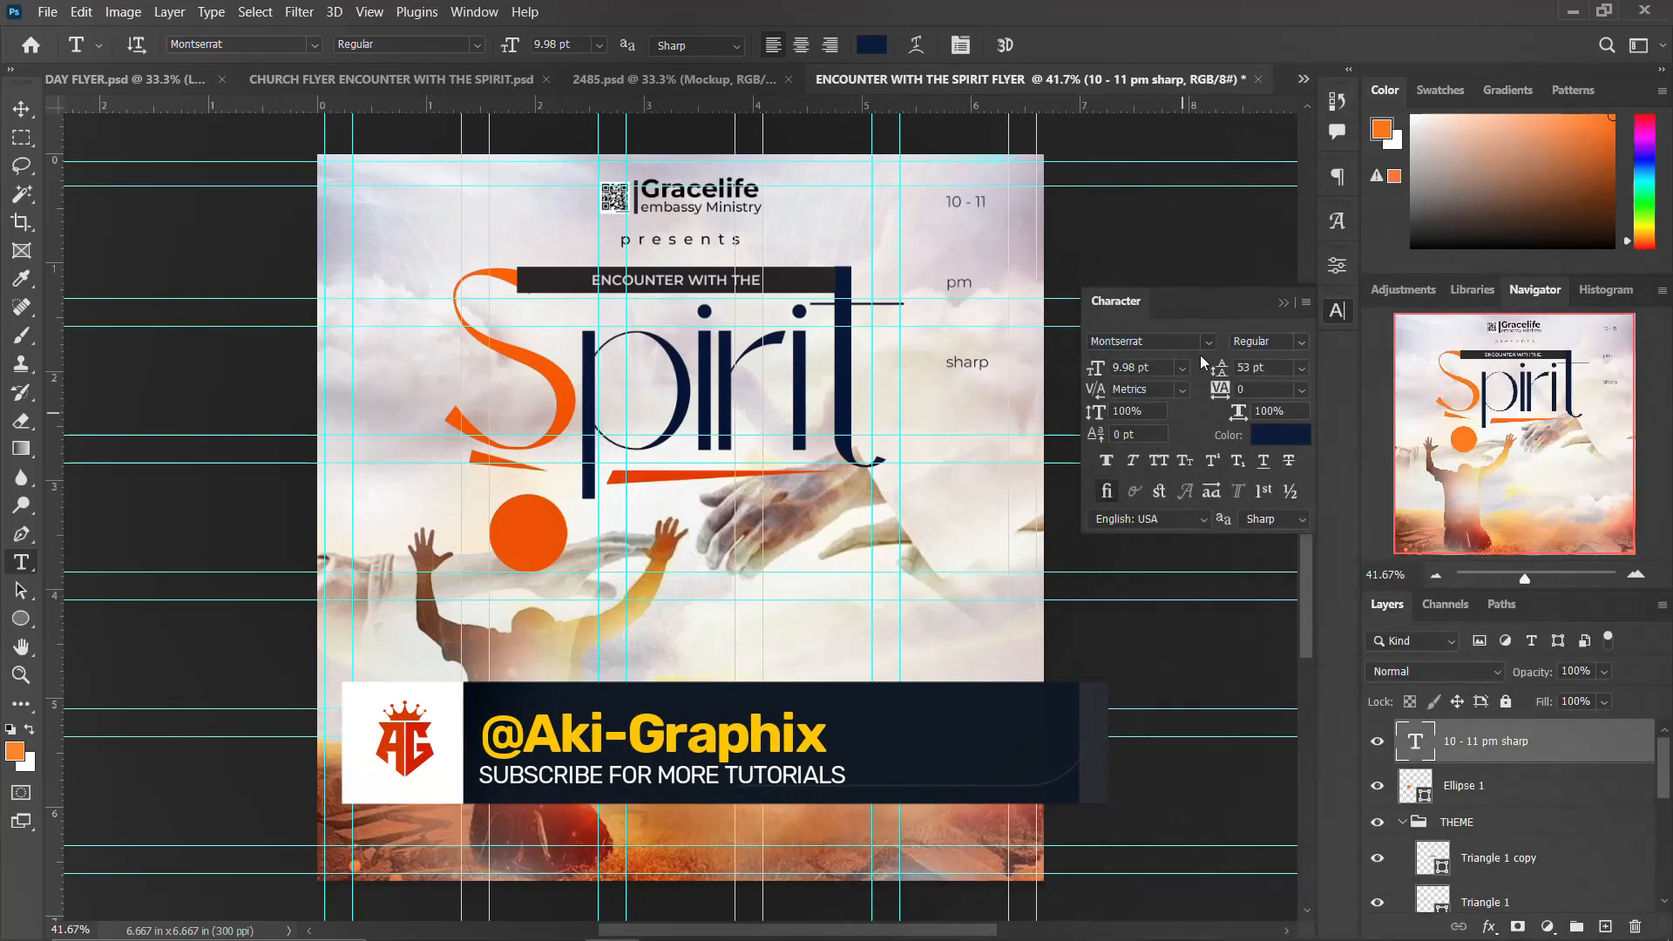
{"action": "left_click", "coordinate": [1256, 368]}
{"action": "type", "text": "10"}
{"action": "key", "text": "Return"}
Step: Right-align the time text
{"action": "left_click", "coordinate": [1338, 177]}
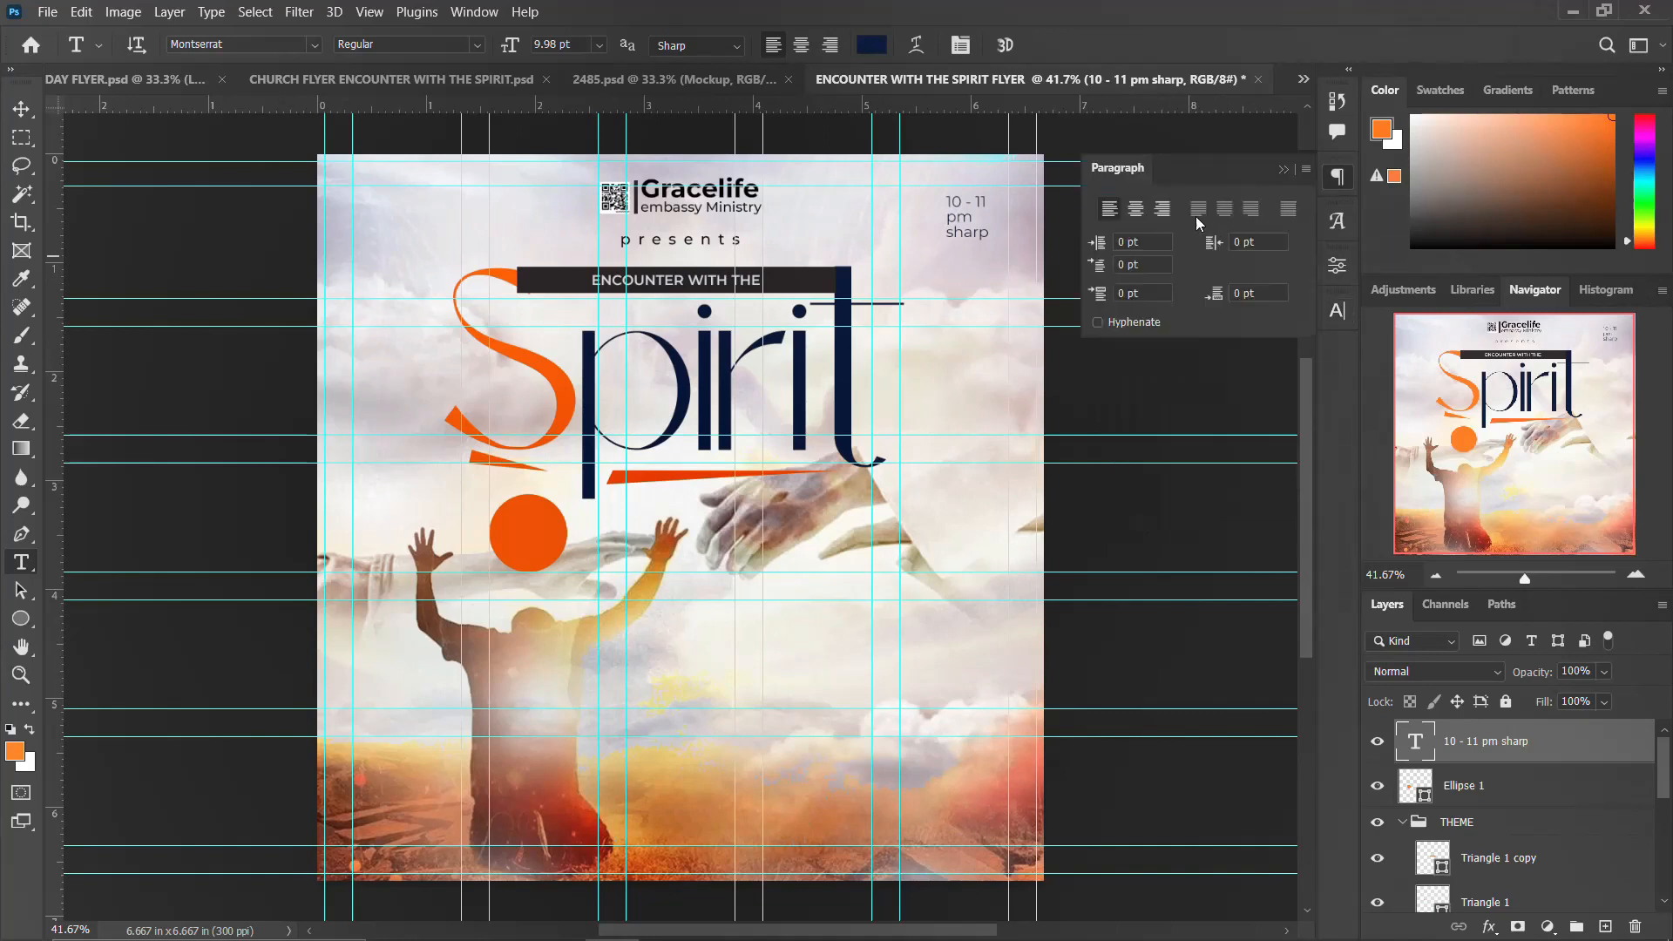
{"action": "left_click", "coordinate": [1158, 212]}
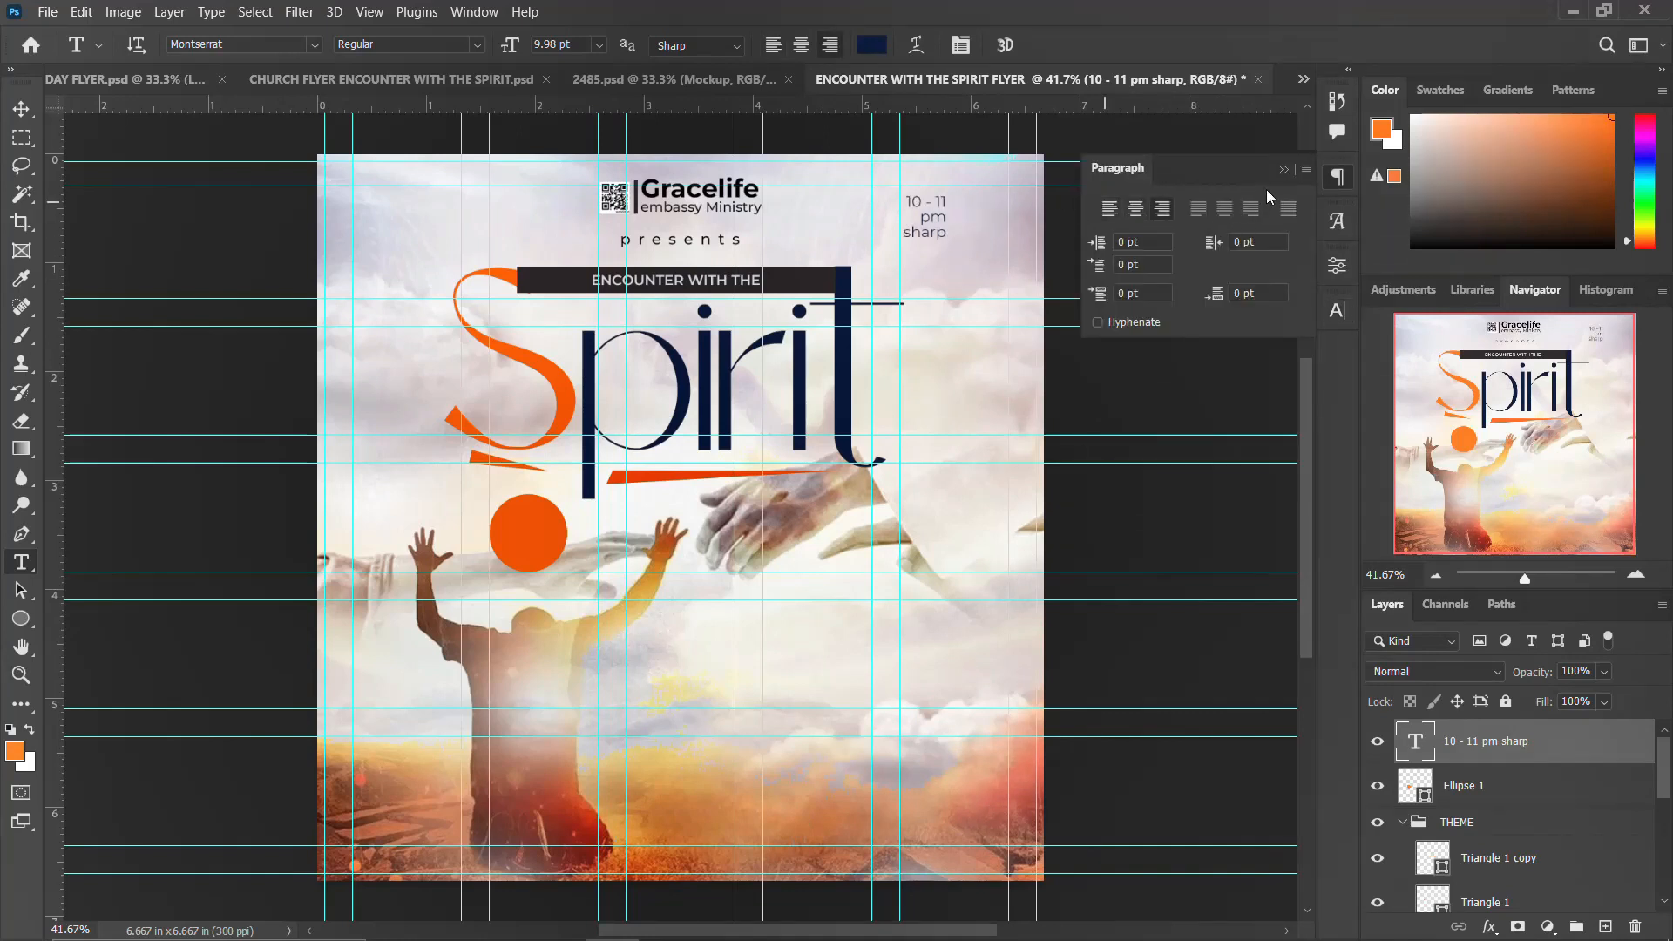
{"action": "left_click", "coordinate": [1337, 177]}
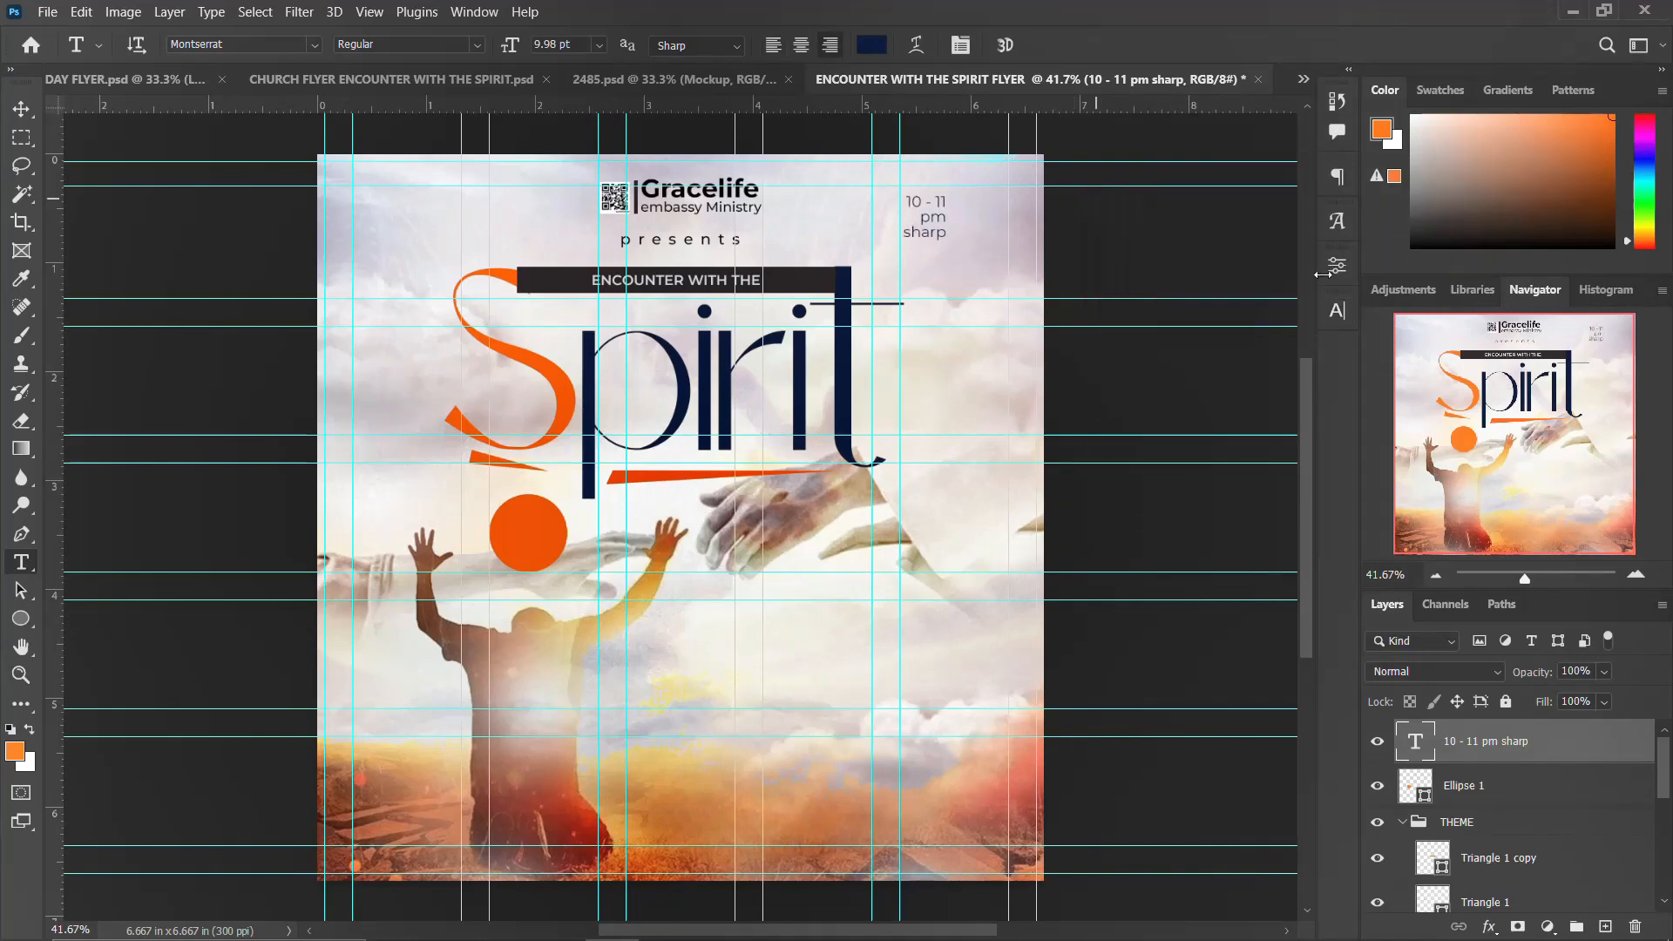
Step: Change the time text to Montserrat SemiBold and reduce its leading to 8 pt
{"action": "left_click", "coordinate": [1337, 310]}
{"action": "left_click", "coordinate": [1292, 342]}
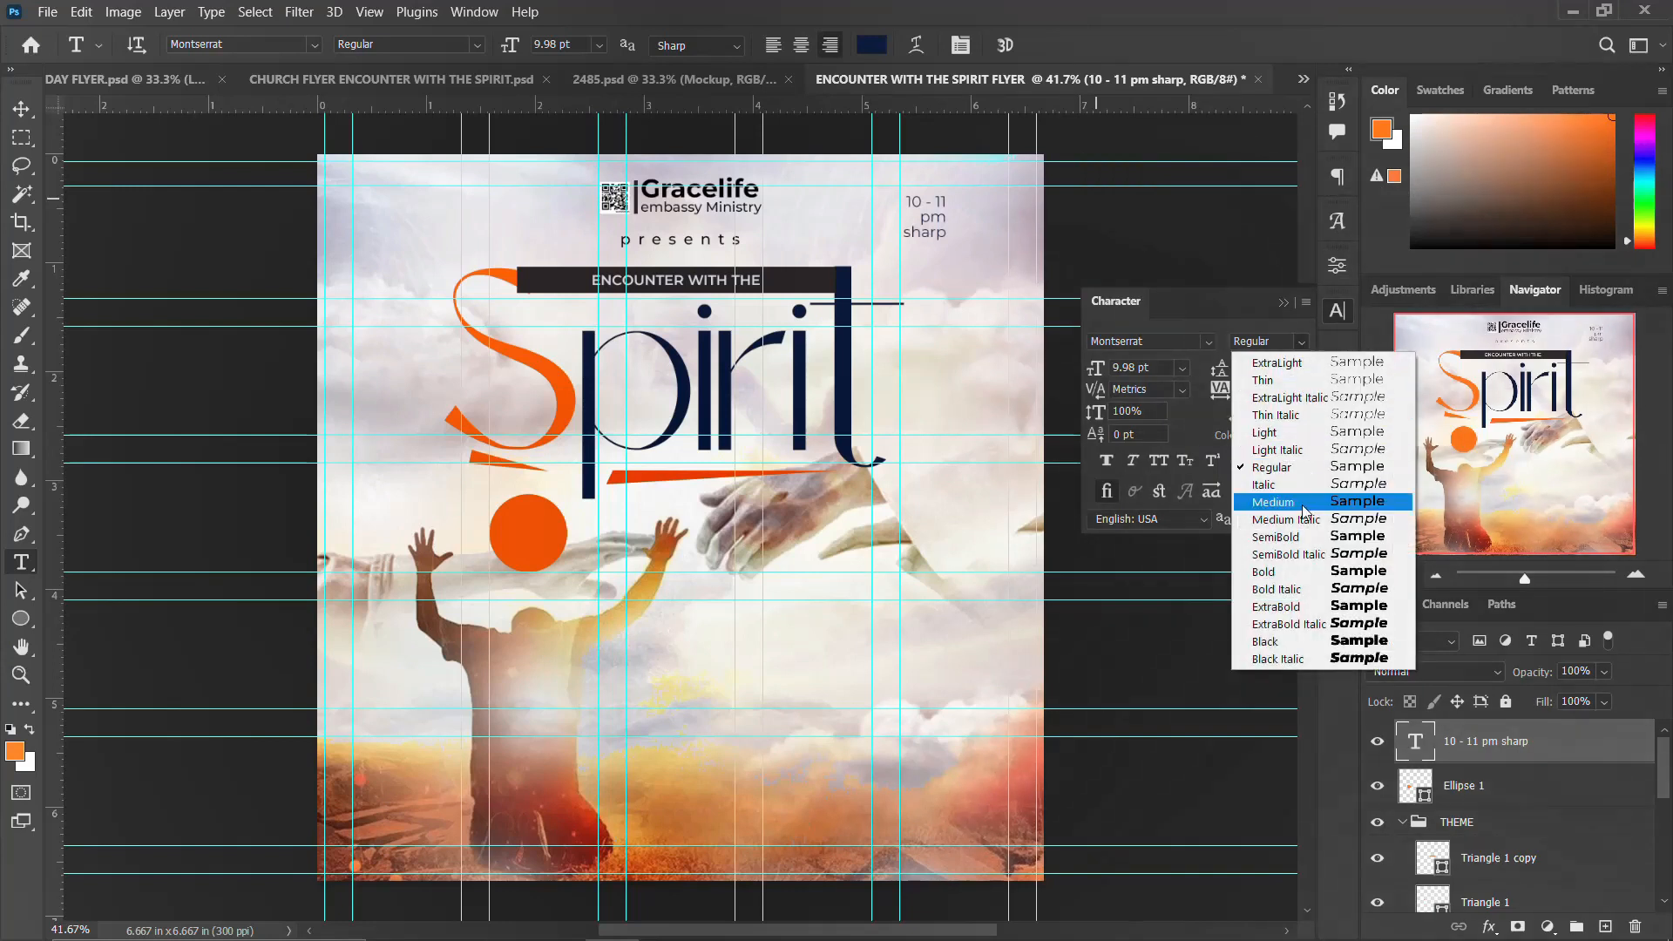
{"action": "left_click", "coordinate": [1295, 537]}
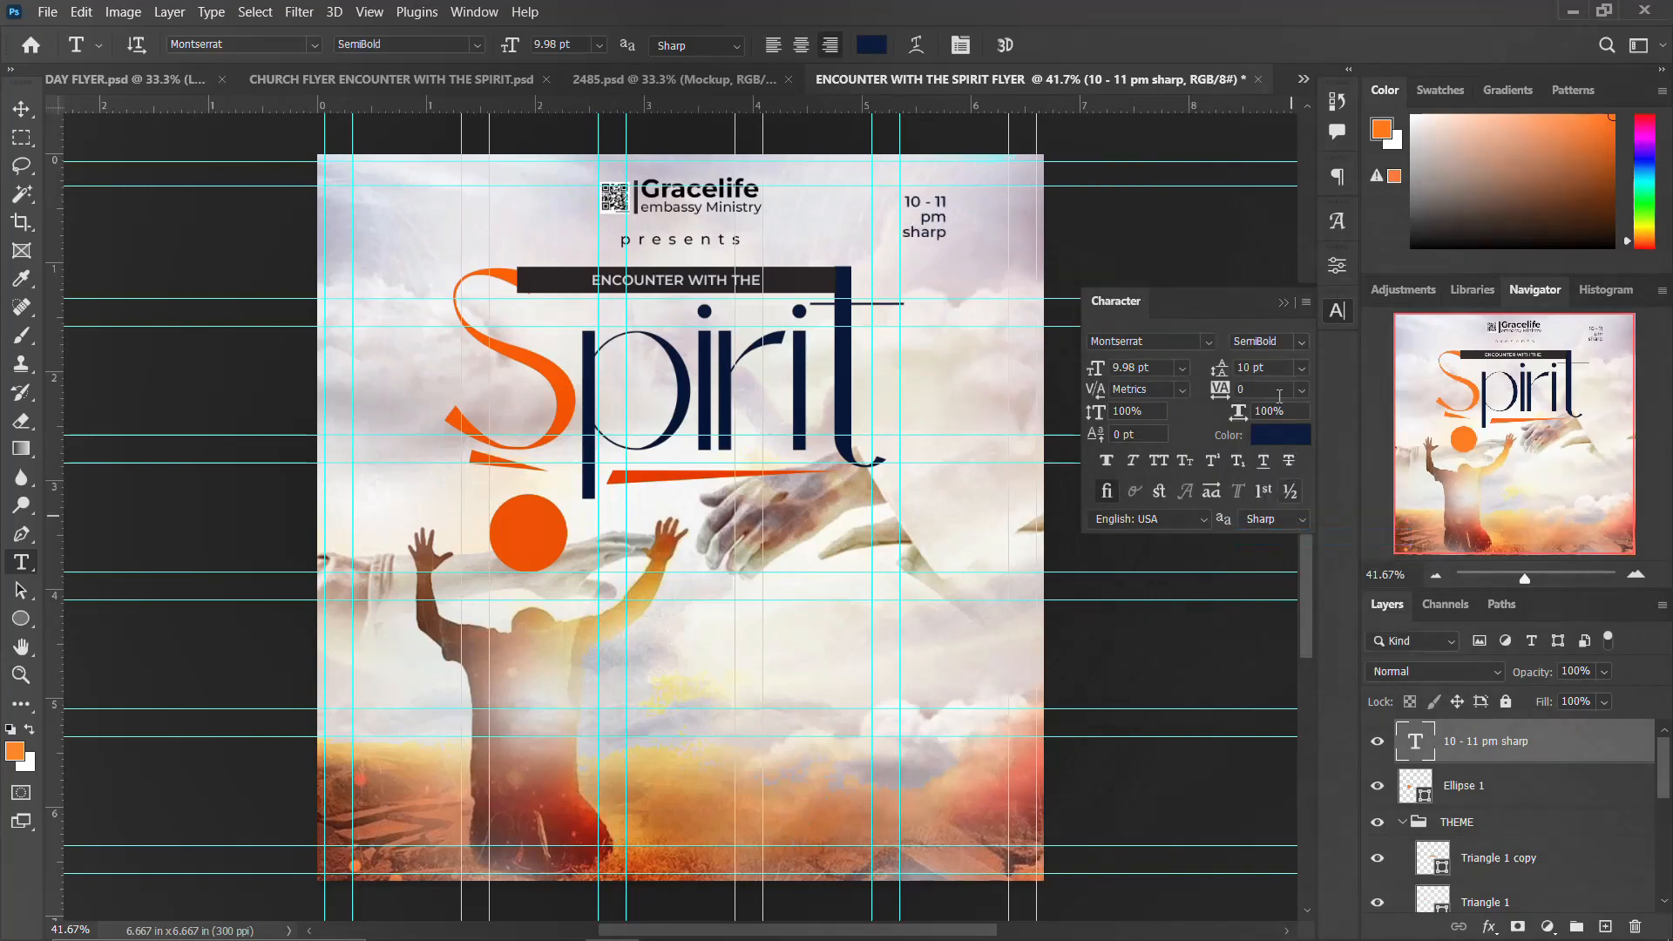
{"action": "key", "text": "Down"}
{"action": "key", "text": "Down"}
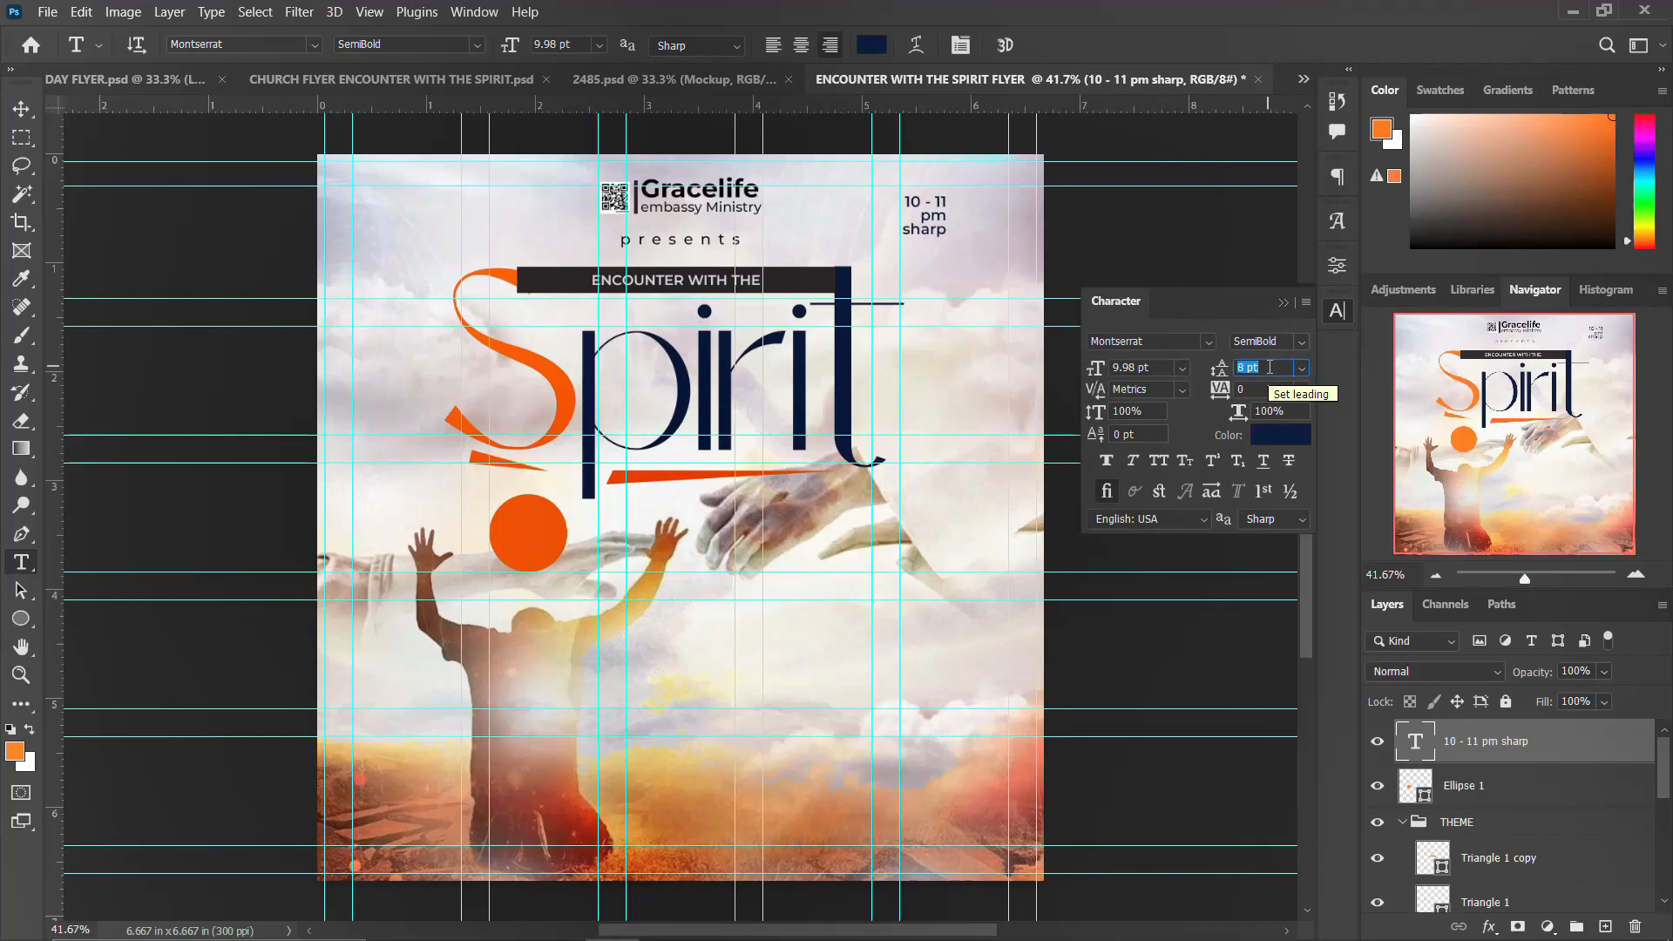
{"action": "left_click", "coordinate": [1338, 312]}
Step: Duplicate the orange circle layer
{"action": "left_click", "coordinate": [21, 109]}
{"action": "left_click", "coordinate": [540, 540]}
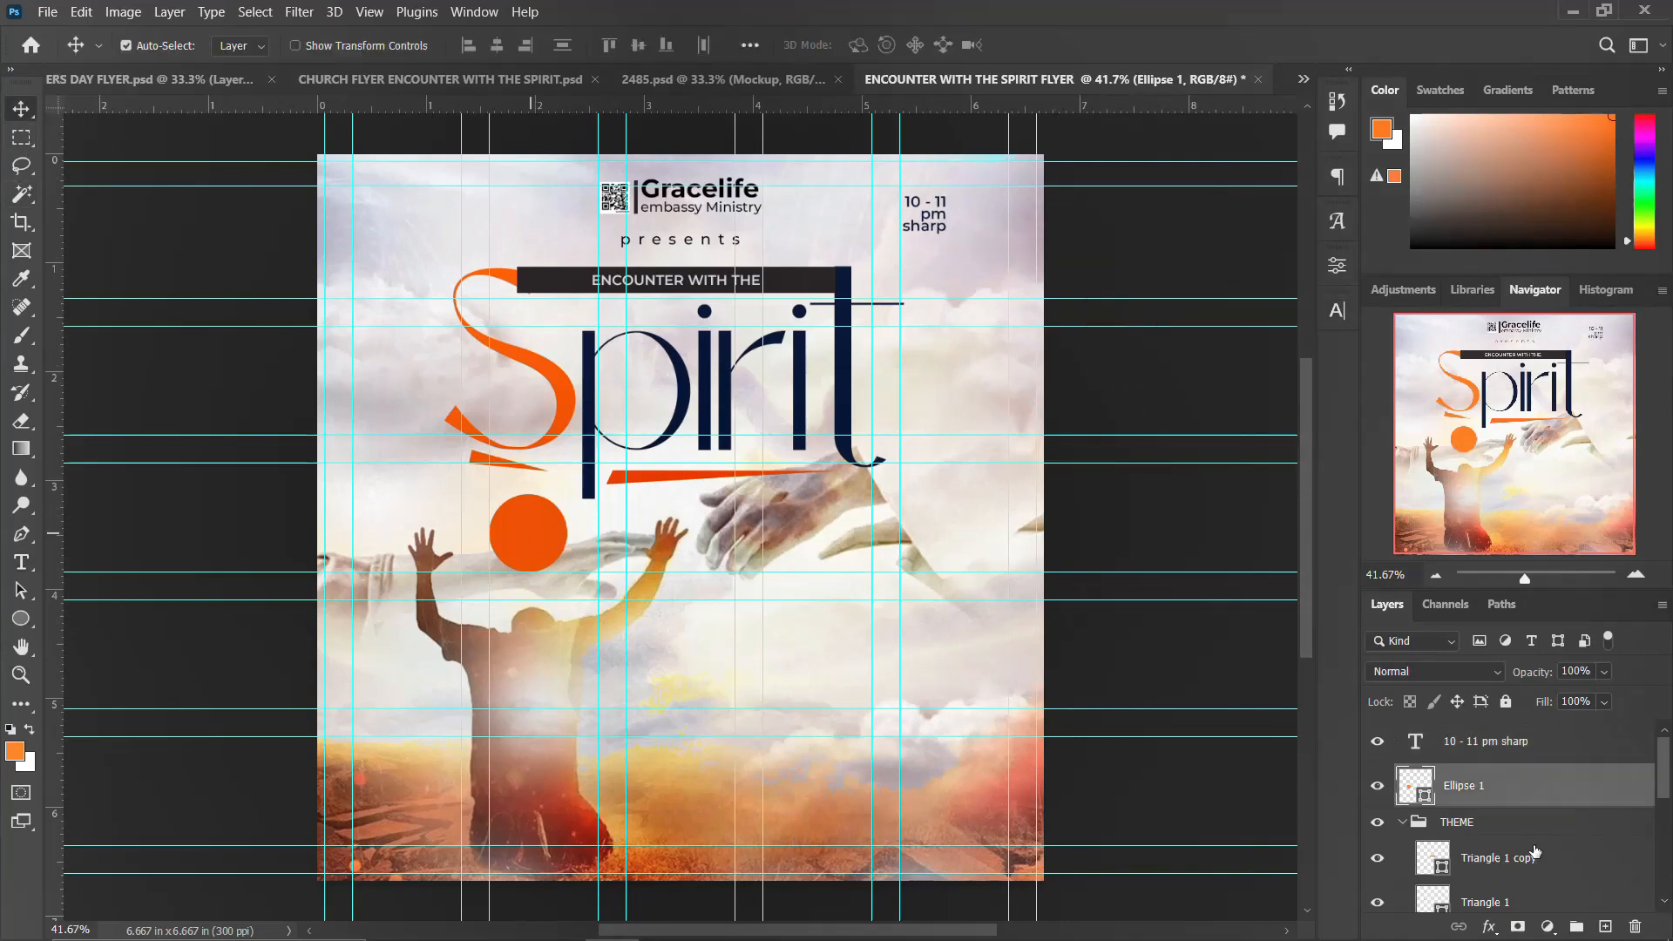
{"action": "key", "text": "ctrl+j"}
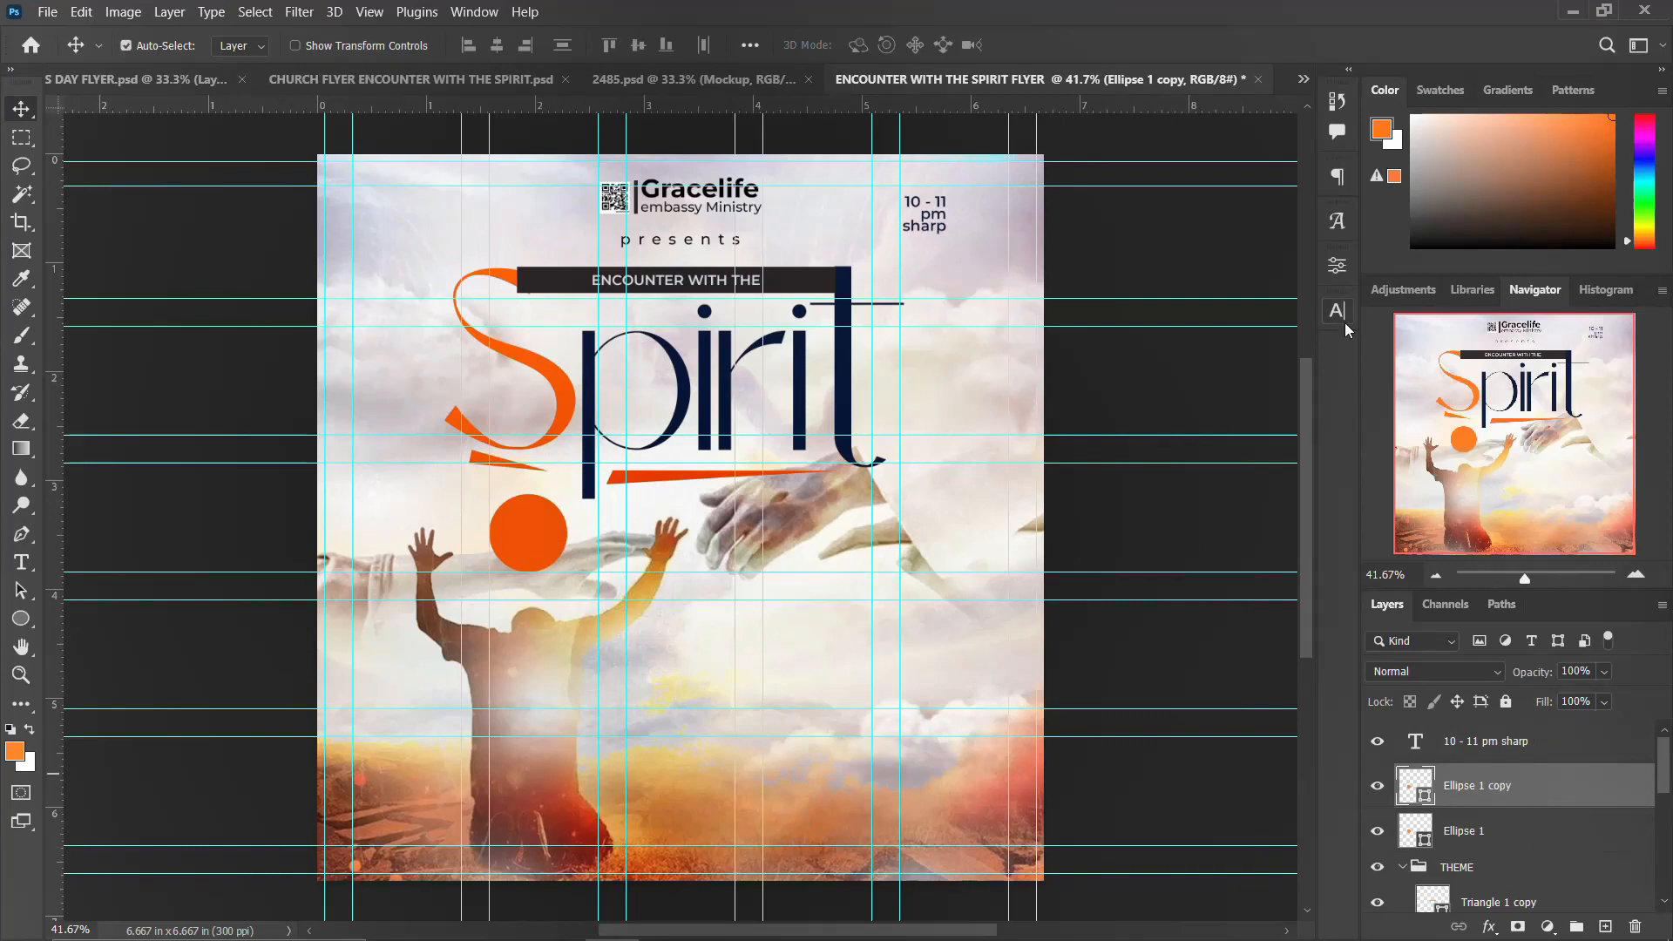
Step: Remove the fill from the copied circle and give it a dark navy stroke
{"action": "left_click", "coordinate": [1337, 265]}
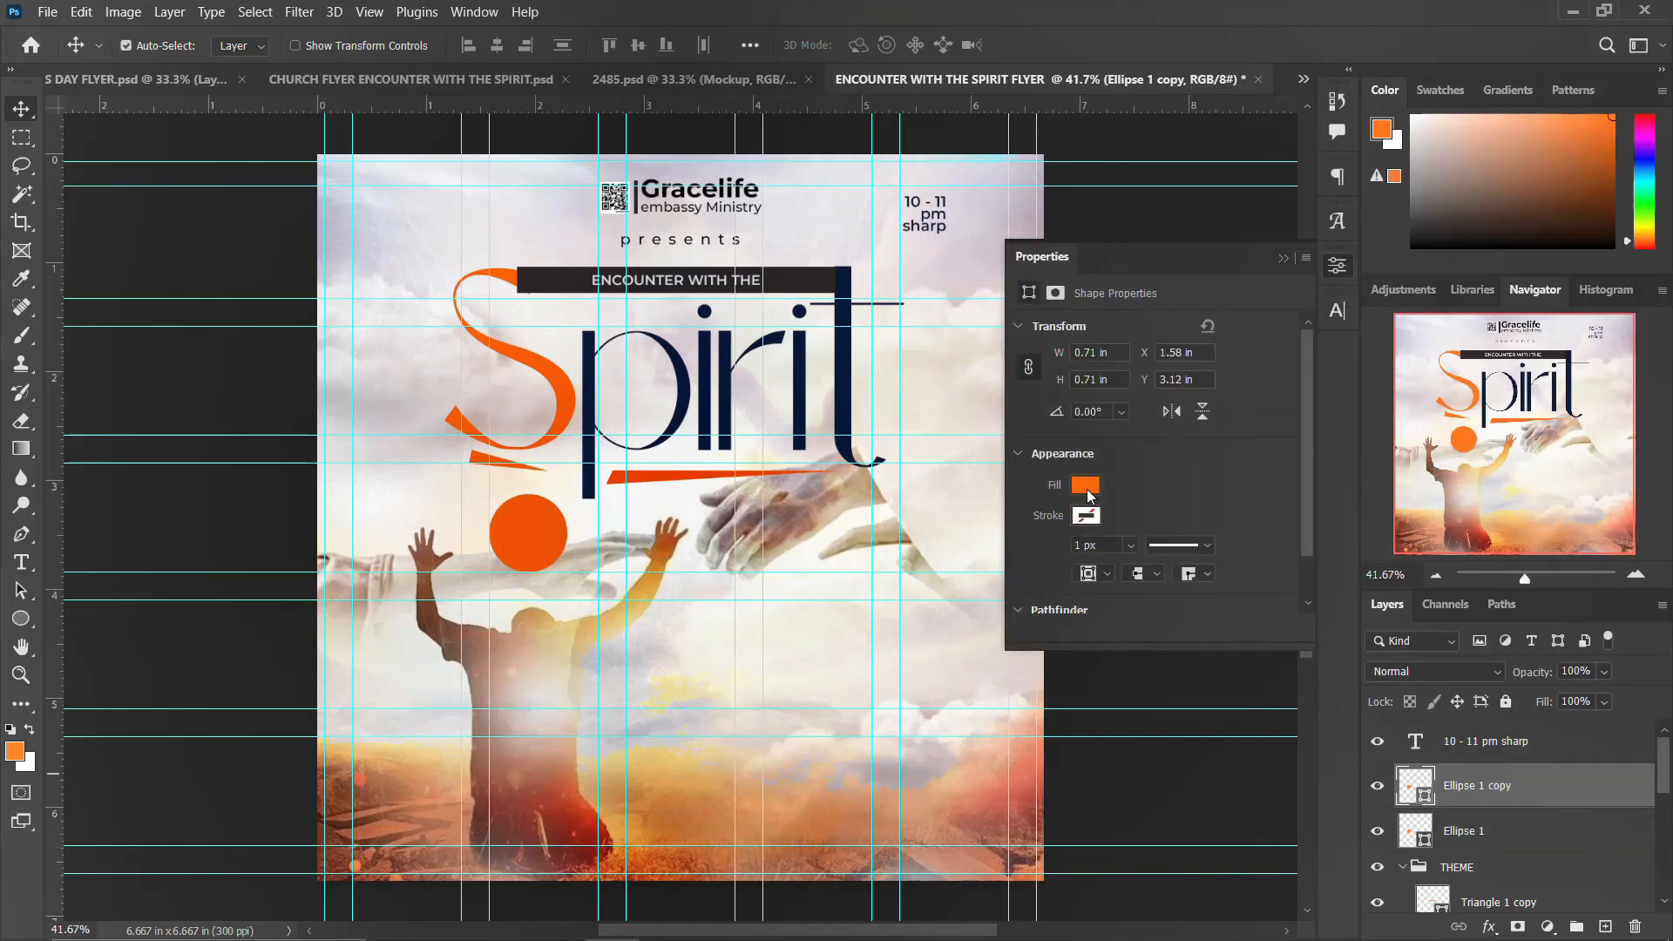
{"action": "left_click", "coordinate": [1087, 490]}
{"action": "left_click", "coordinate": [1043, 528]}
{"action": "left_click", "coordinate": [1188, 468]}
{"action": "left_click", "coordinate": [1093, 516]}
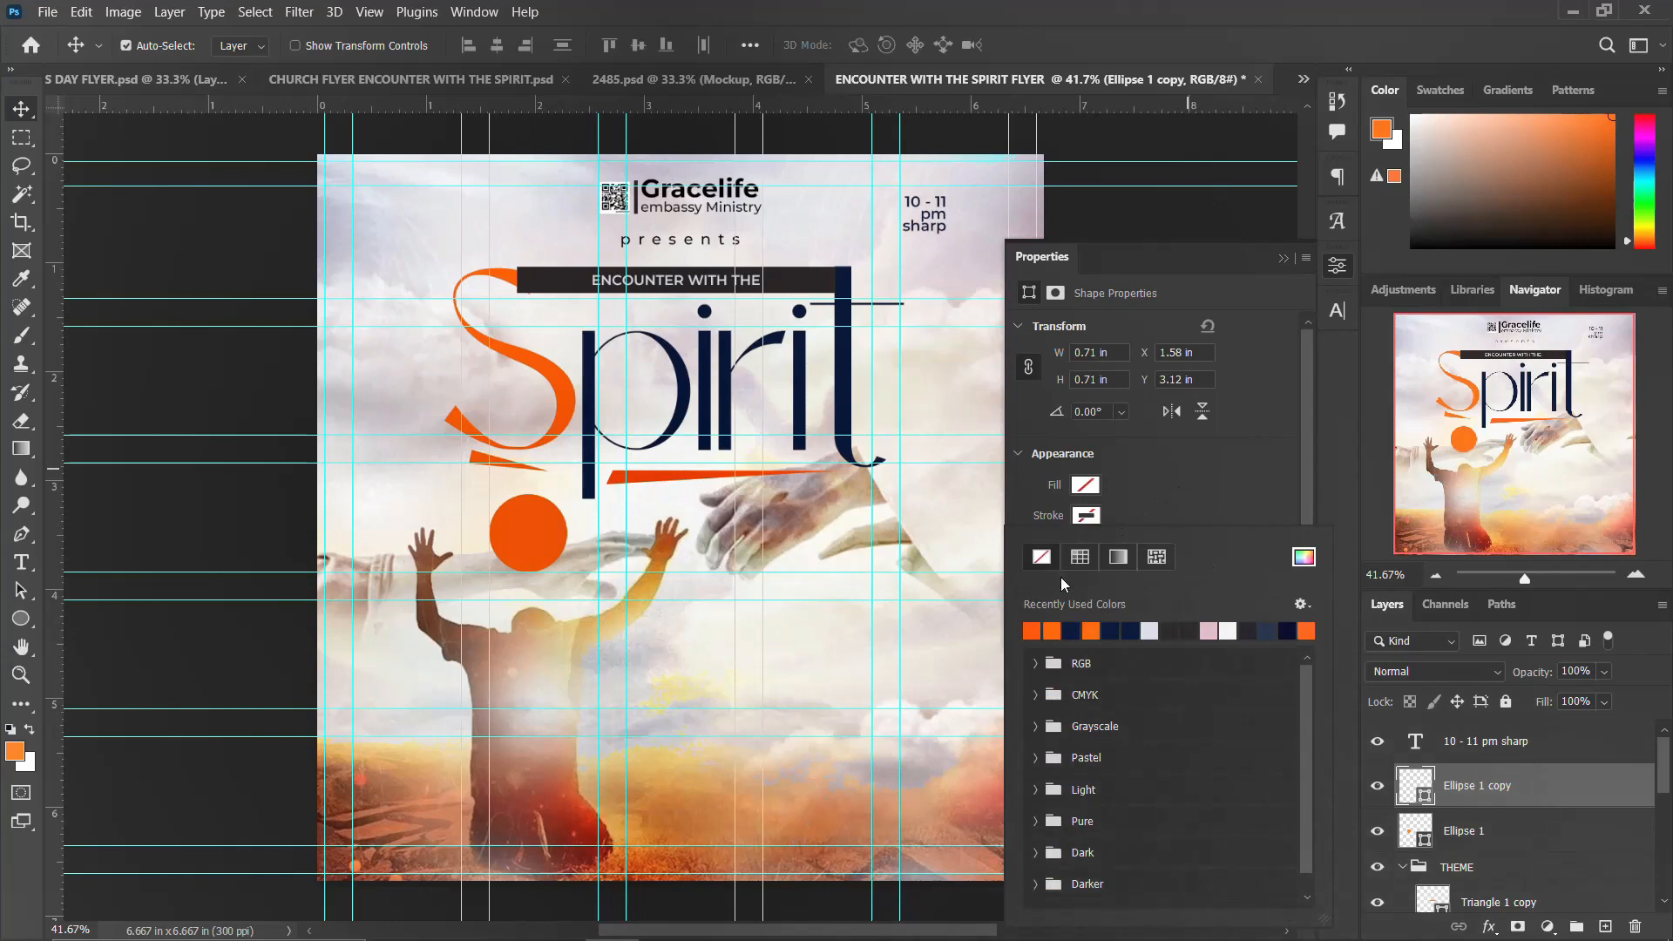
{"action": "left_click", "coordinate": [1173, 629]}
{"action": "left_click", "coordinate": [1337, 265]}
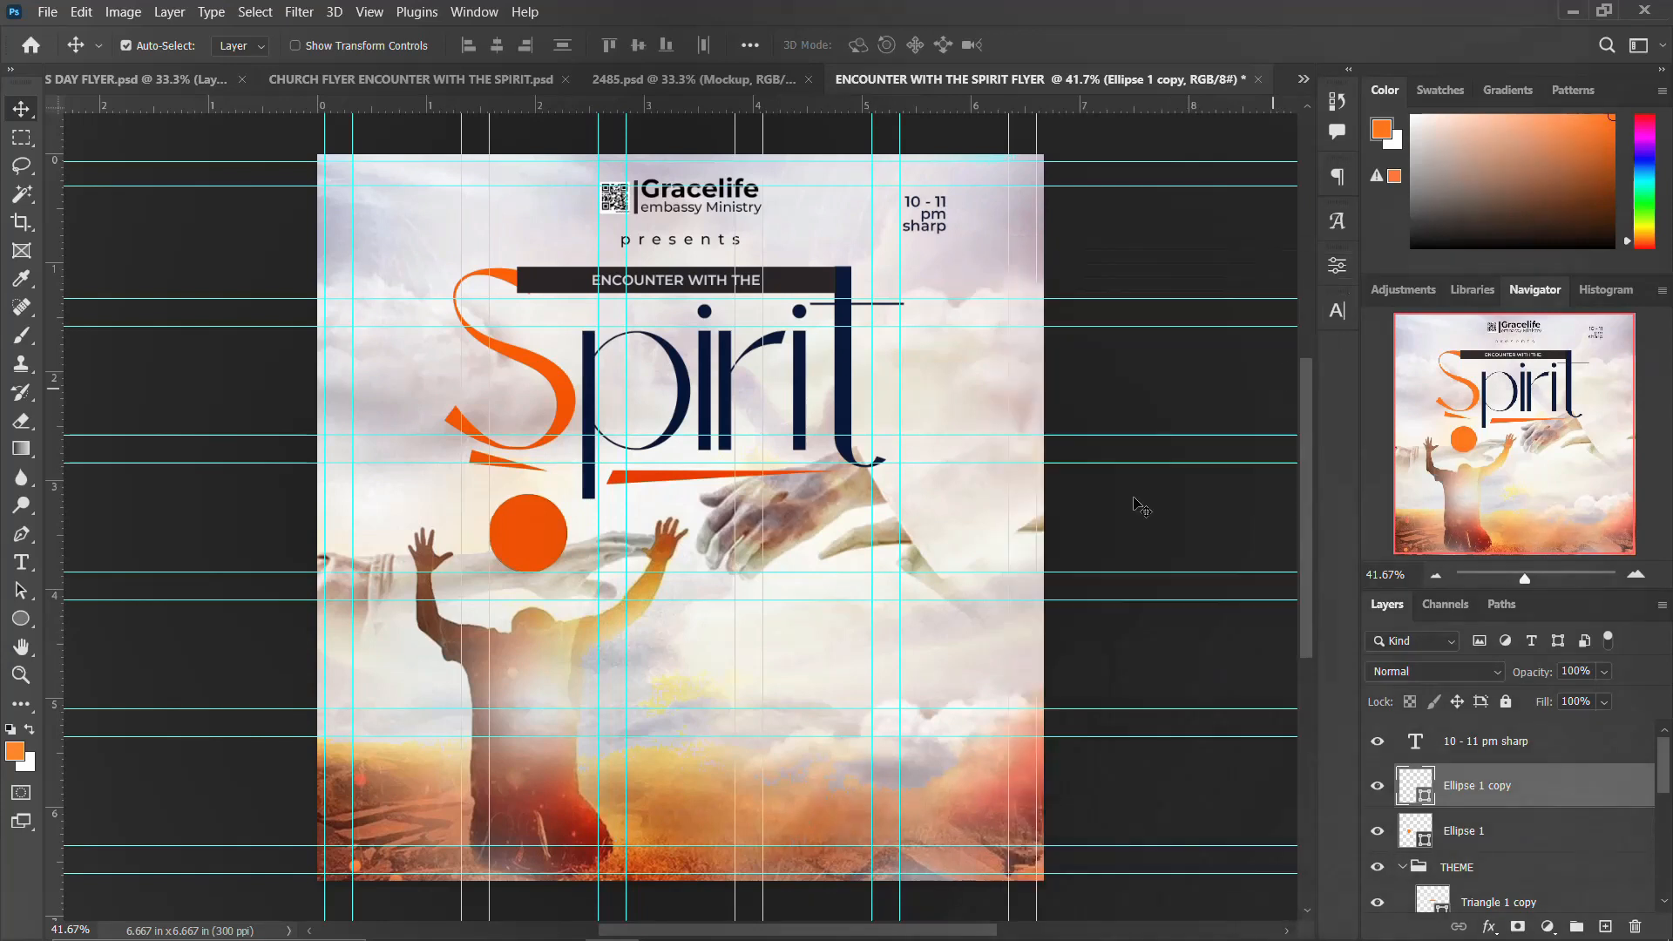
Step: Resize the ring to about 0.61 in and set its stroke width to 5 px
{"action": "key", "text": "ctrl+t"}
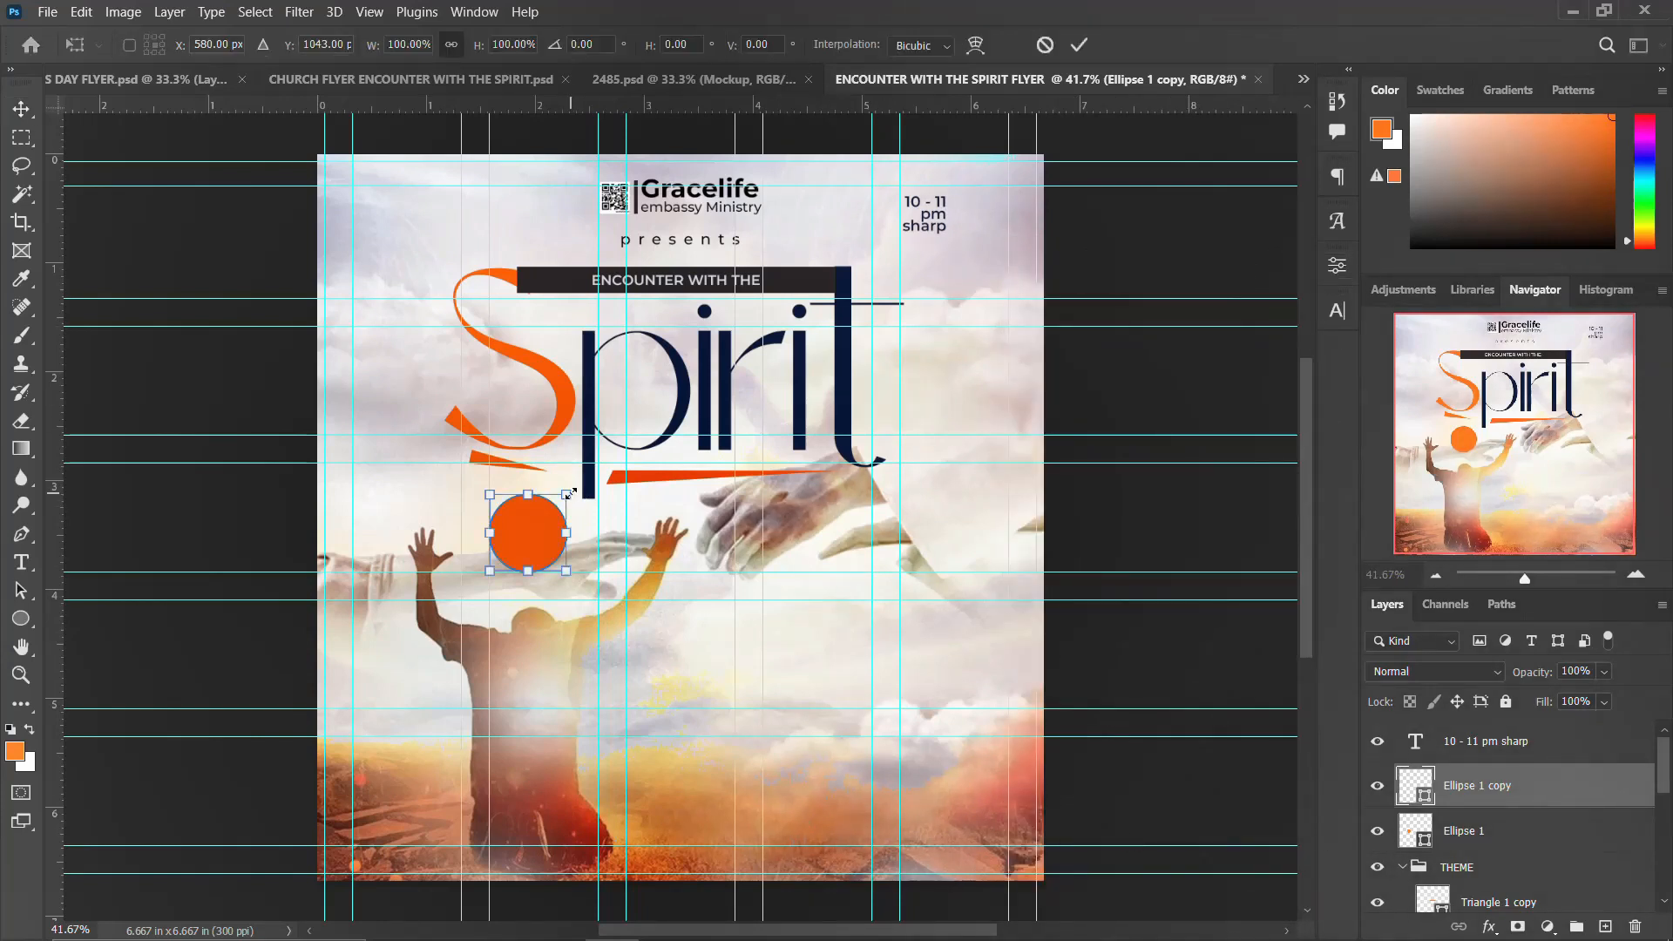
{"action": "key", "text": "Return"}
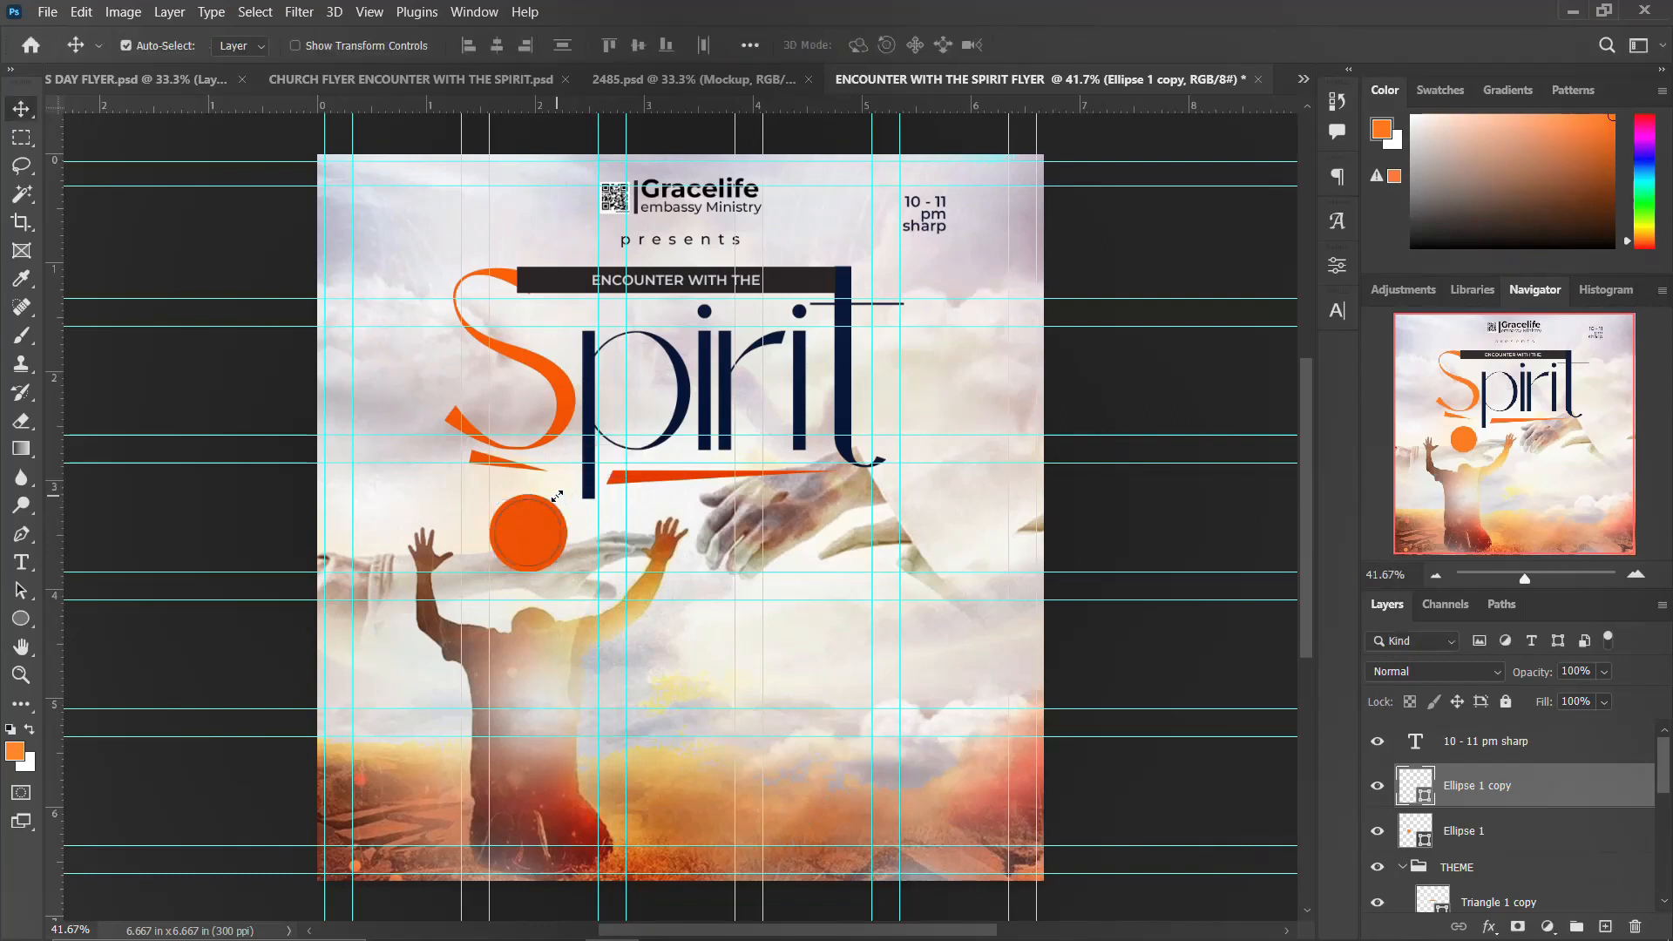
{"action": "left_click", "coordinate": [1337, 265]}
{"action": "left_click", "coordinate": [1084, 541]}
{"action": "type", "text": "5"}
{"action": "key", "text": "Return"}
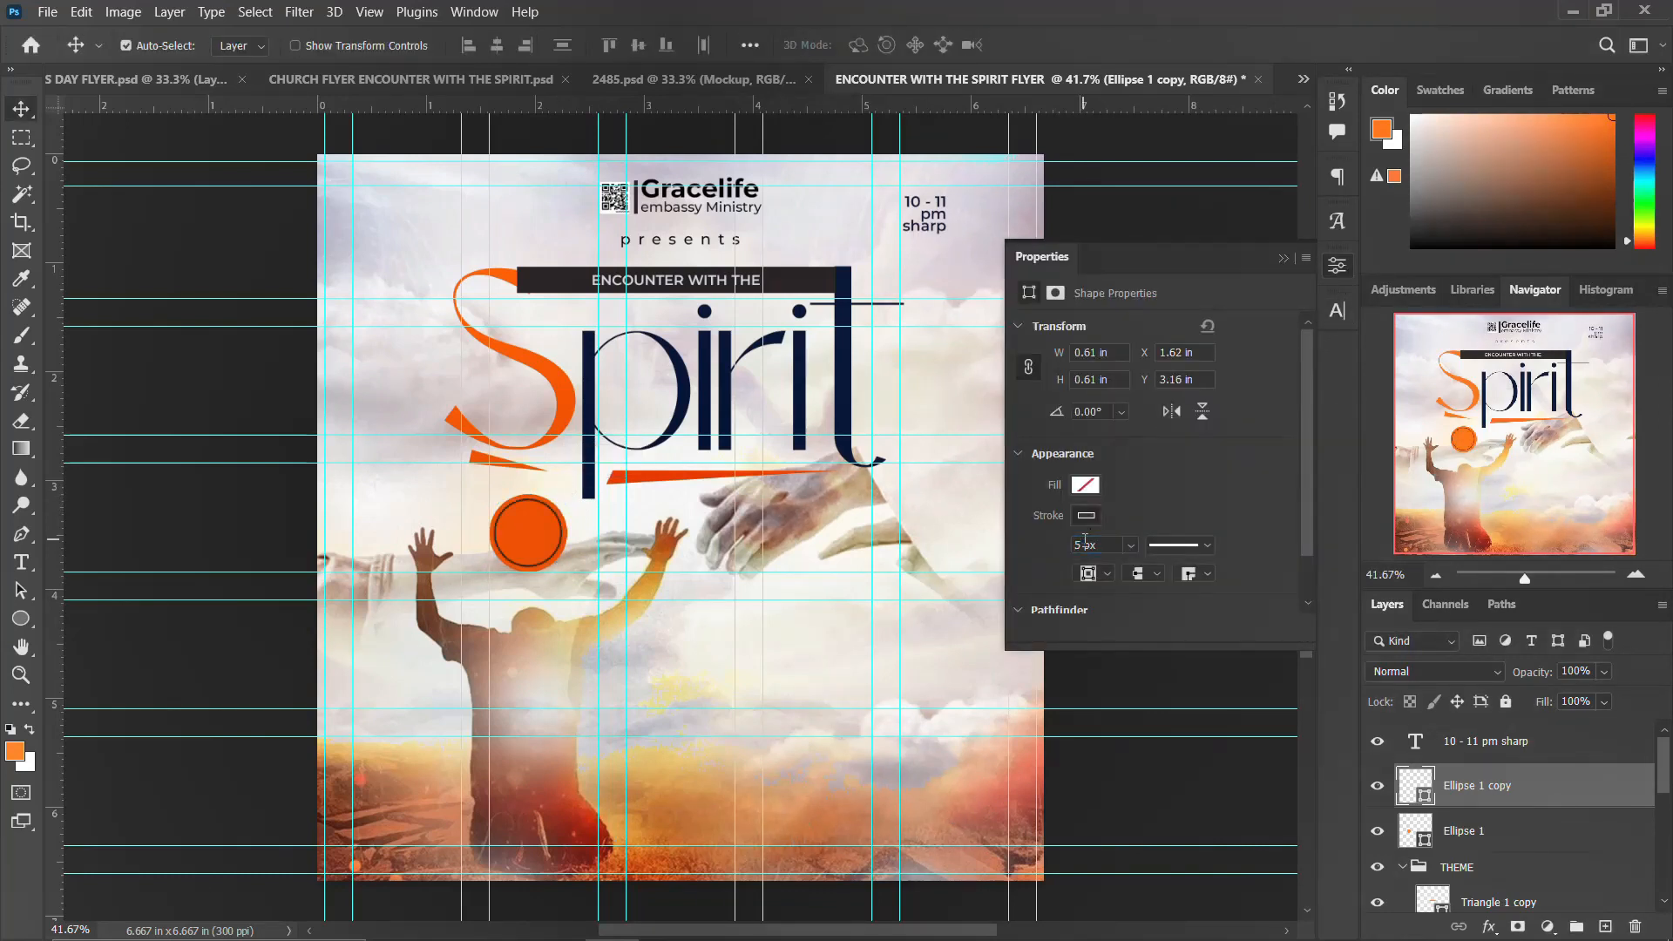
Step: Center the time text horizontally and vertically on the orange circle
{"action": "left_click", "coordinate": [1337, 266]}
{"action": "left_click", "coordinate": [1485, 740]}
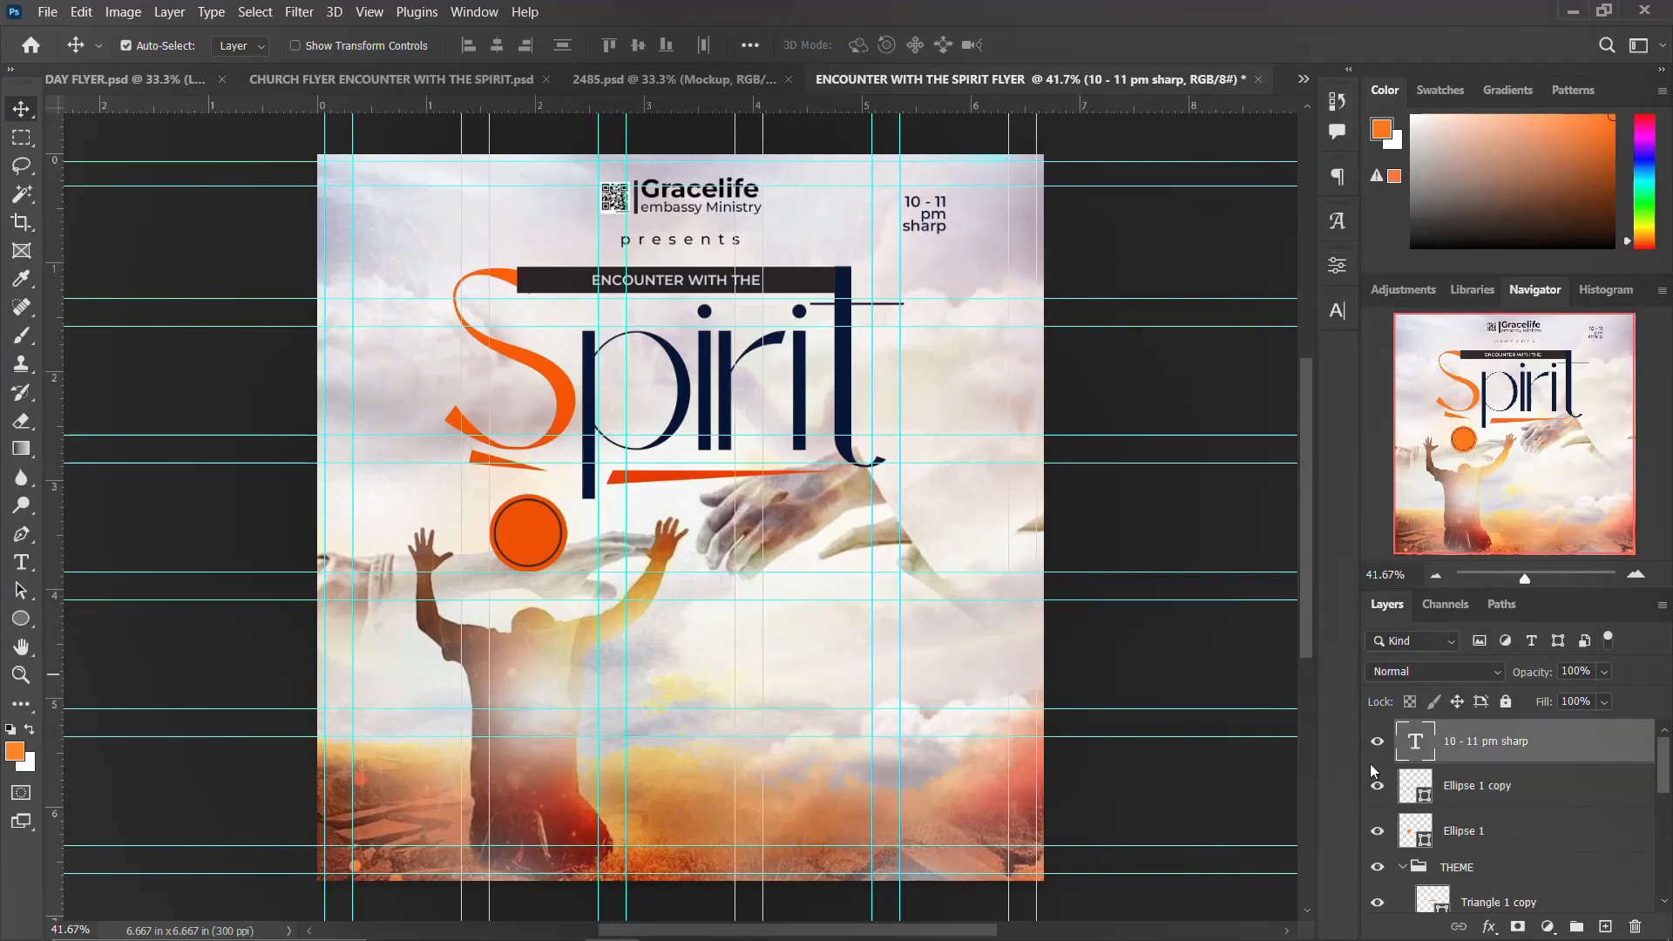
{"action": "left_click", "coordinate": [1420, 834], "text": "ctrl"}
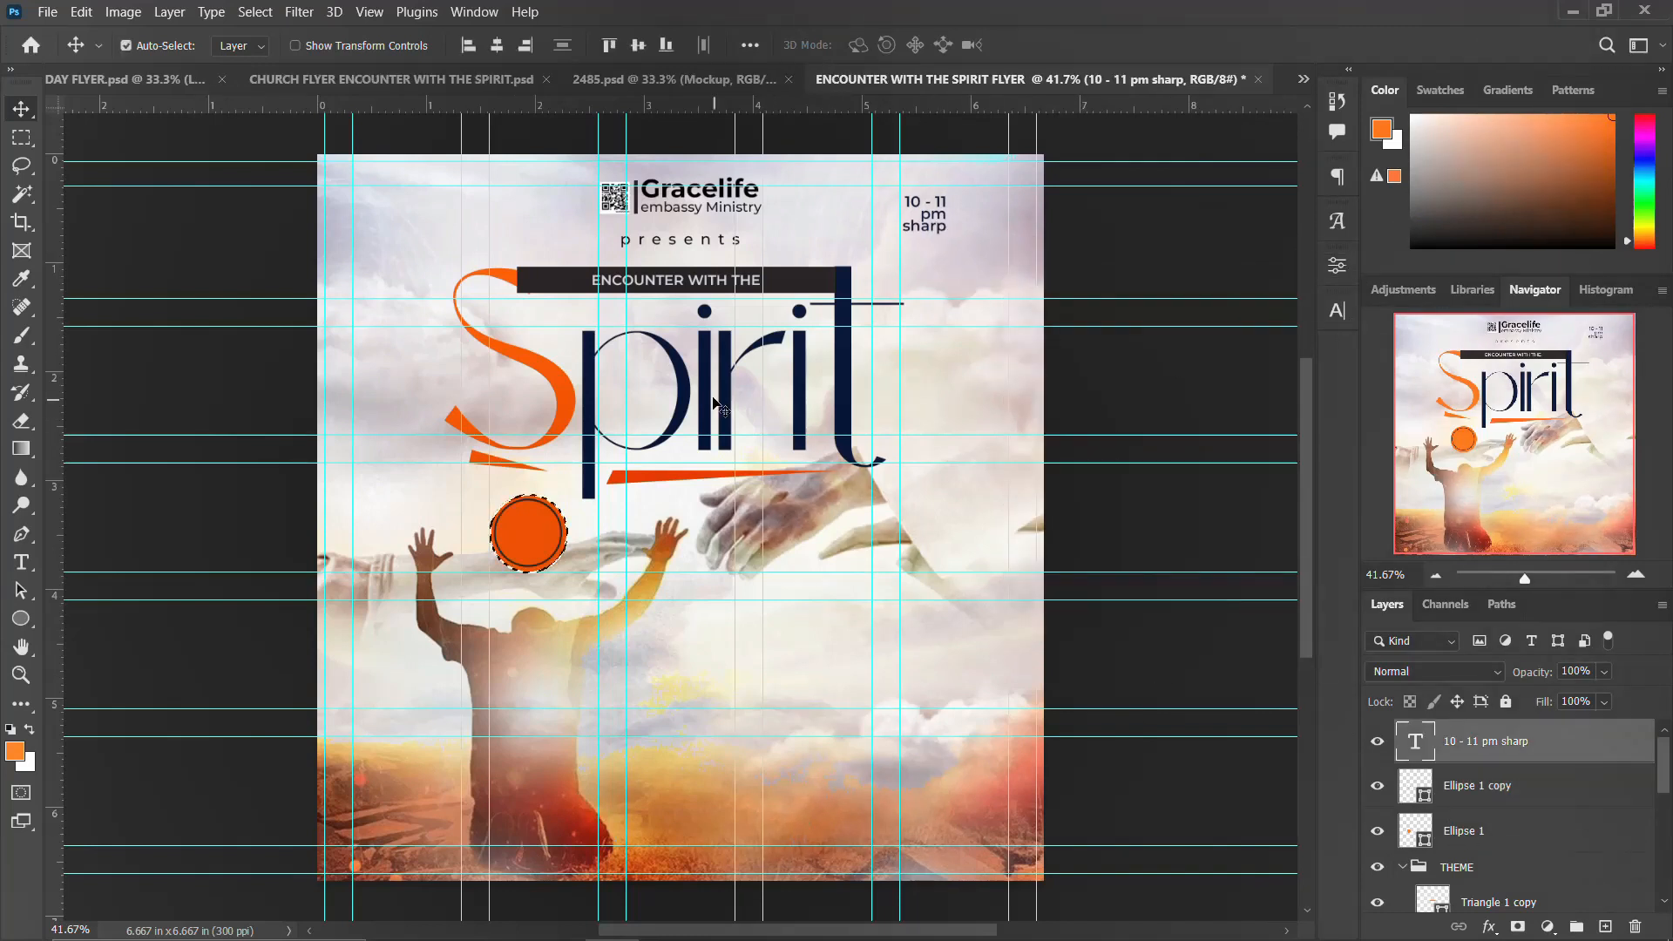
{"action": "left_click", "coordinate": [497, 46]}
{"action": "left_click", "coordinate": [636, 51]}
{"action": "left_click", "coordinate": [1340, 270]}
{"action": "left_click", "coordinate": [1342, 270]}
{"action": "key", "text": "ctrl+d"}
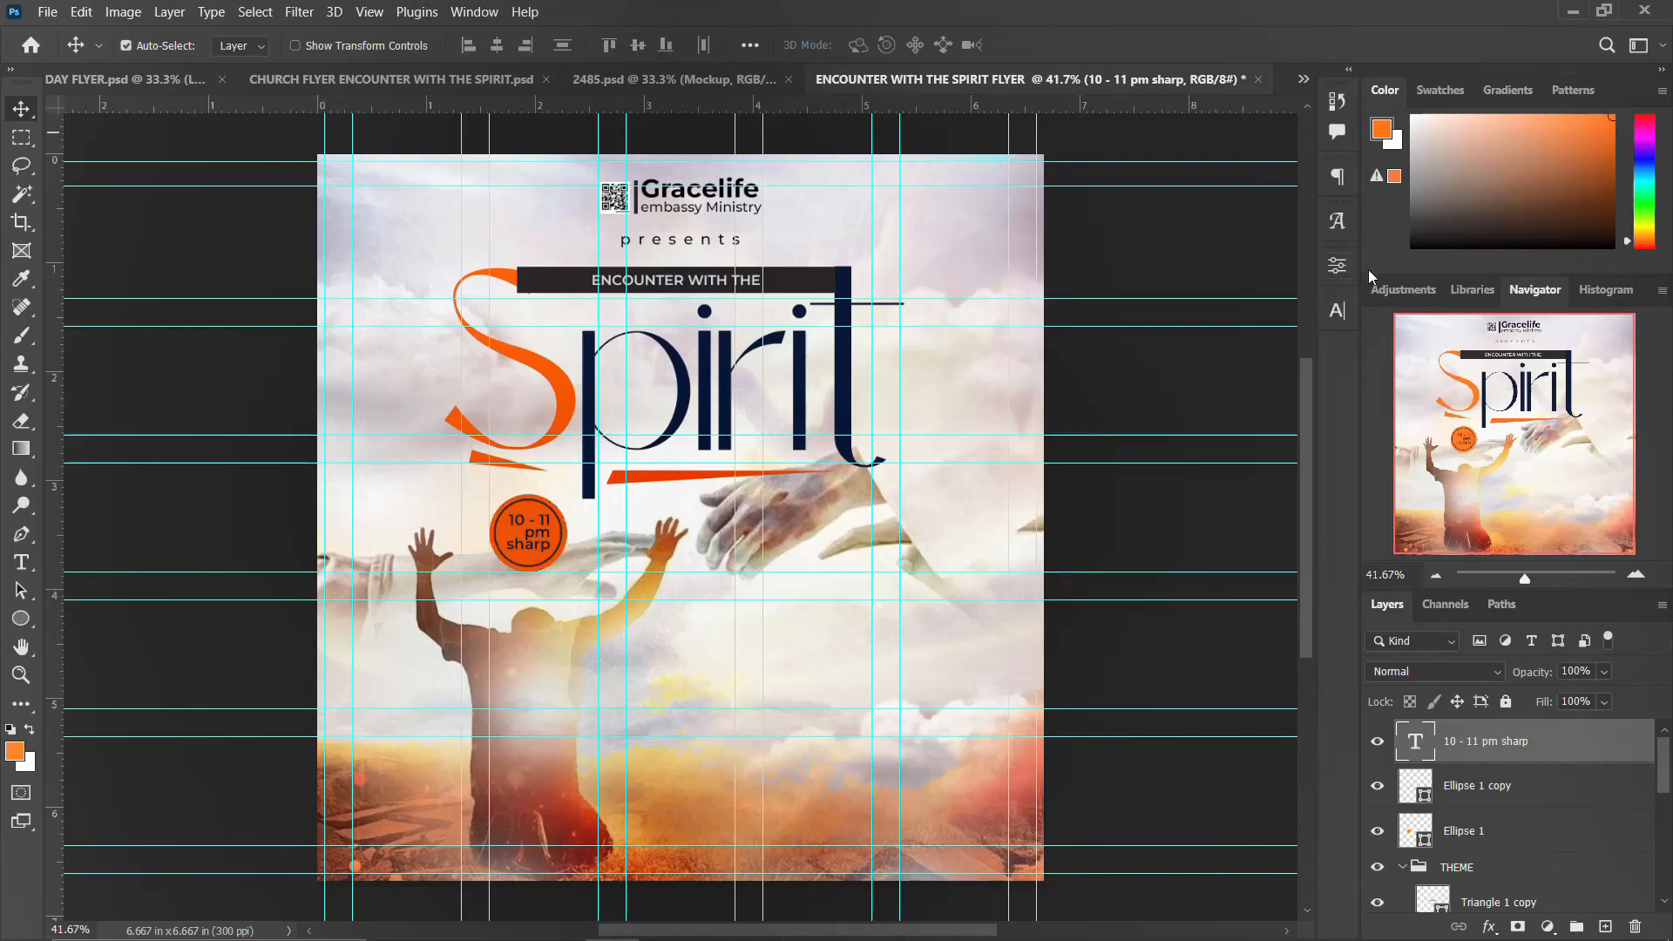
Step: Set the time text to Montserrat ExtraBold in all caps at 9 pt with 9 pt leading
{"action": "left_click", "coordinate": [1335, 311]}
{"action": "left_click", "coordinate": [1264, 444]}
{"action": "left_click", "coordinate": [644, 284]}
{"action": "left_click", "coordinate": [1463, 275]}
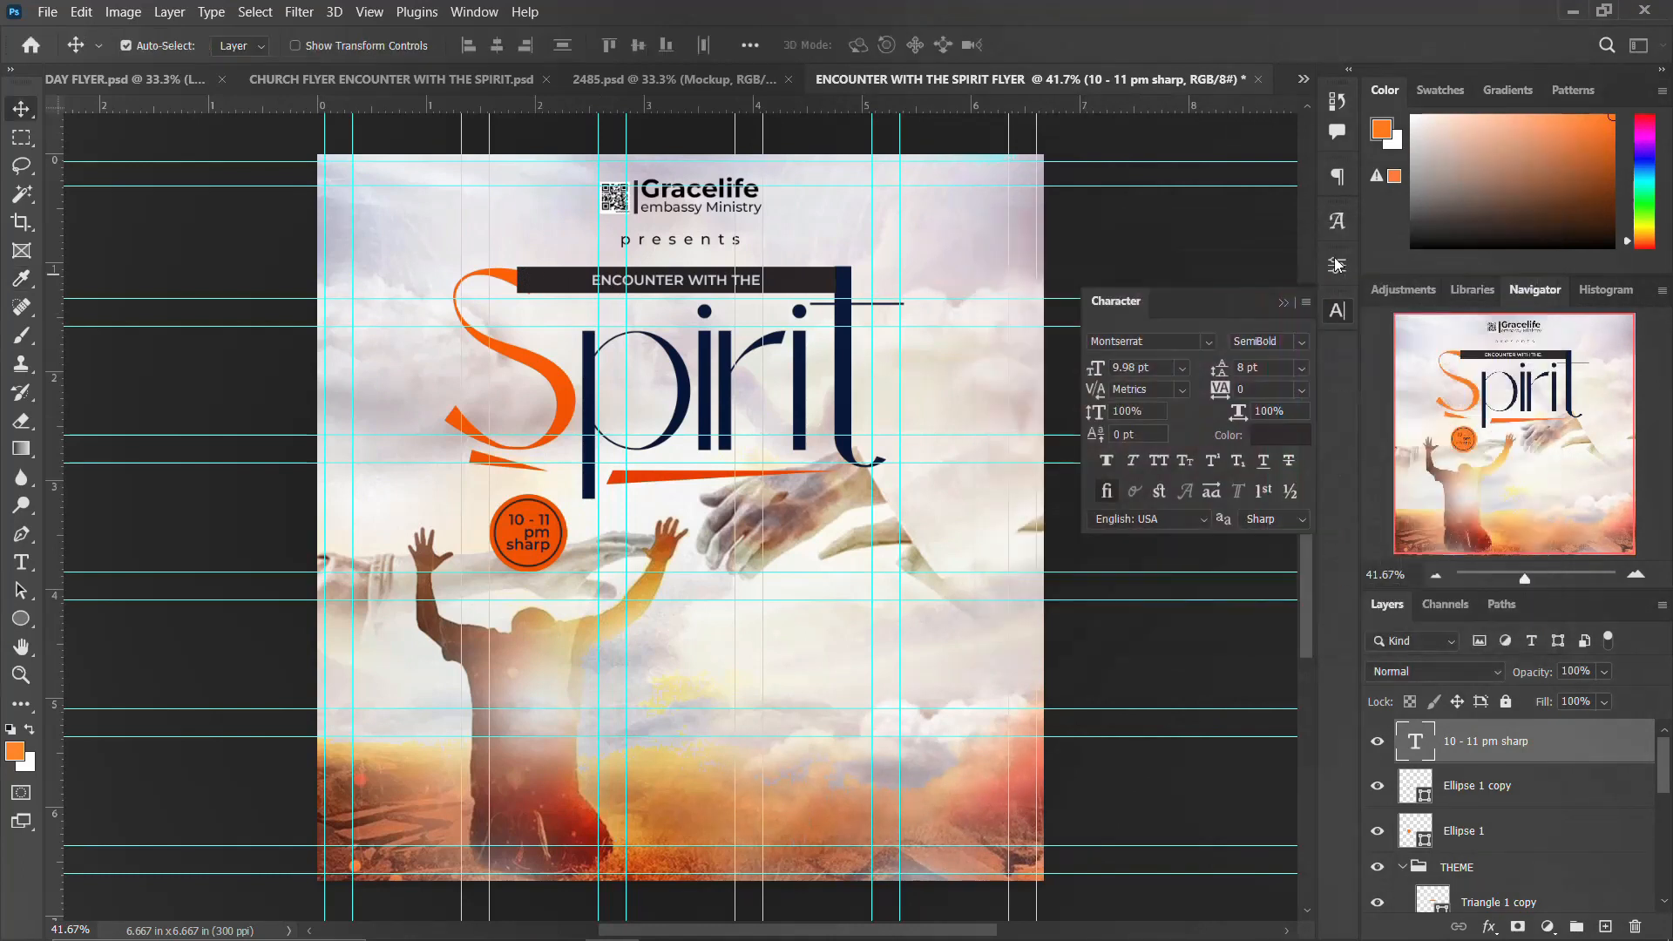
{"action": "left_click", "coordinate": [1301, 341]}
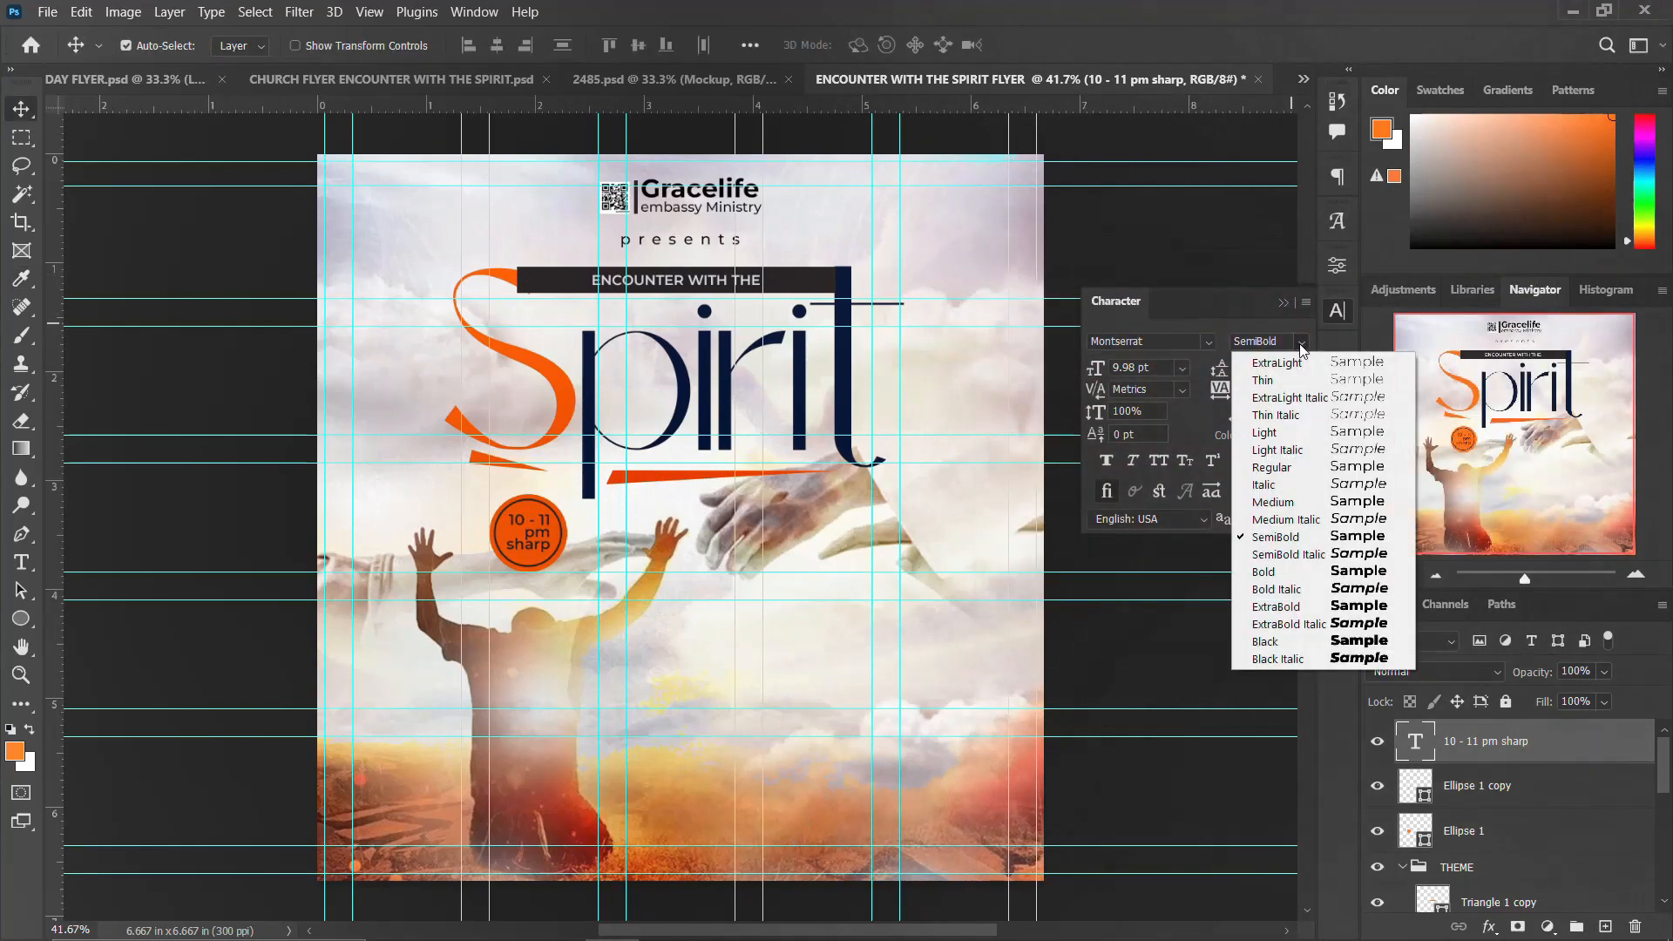
{"action": "left_click", "coordinate": [1283, 610]}
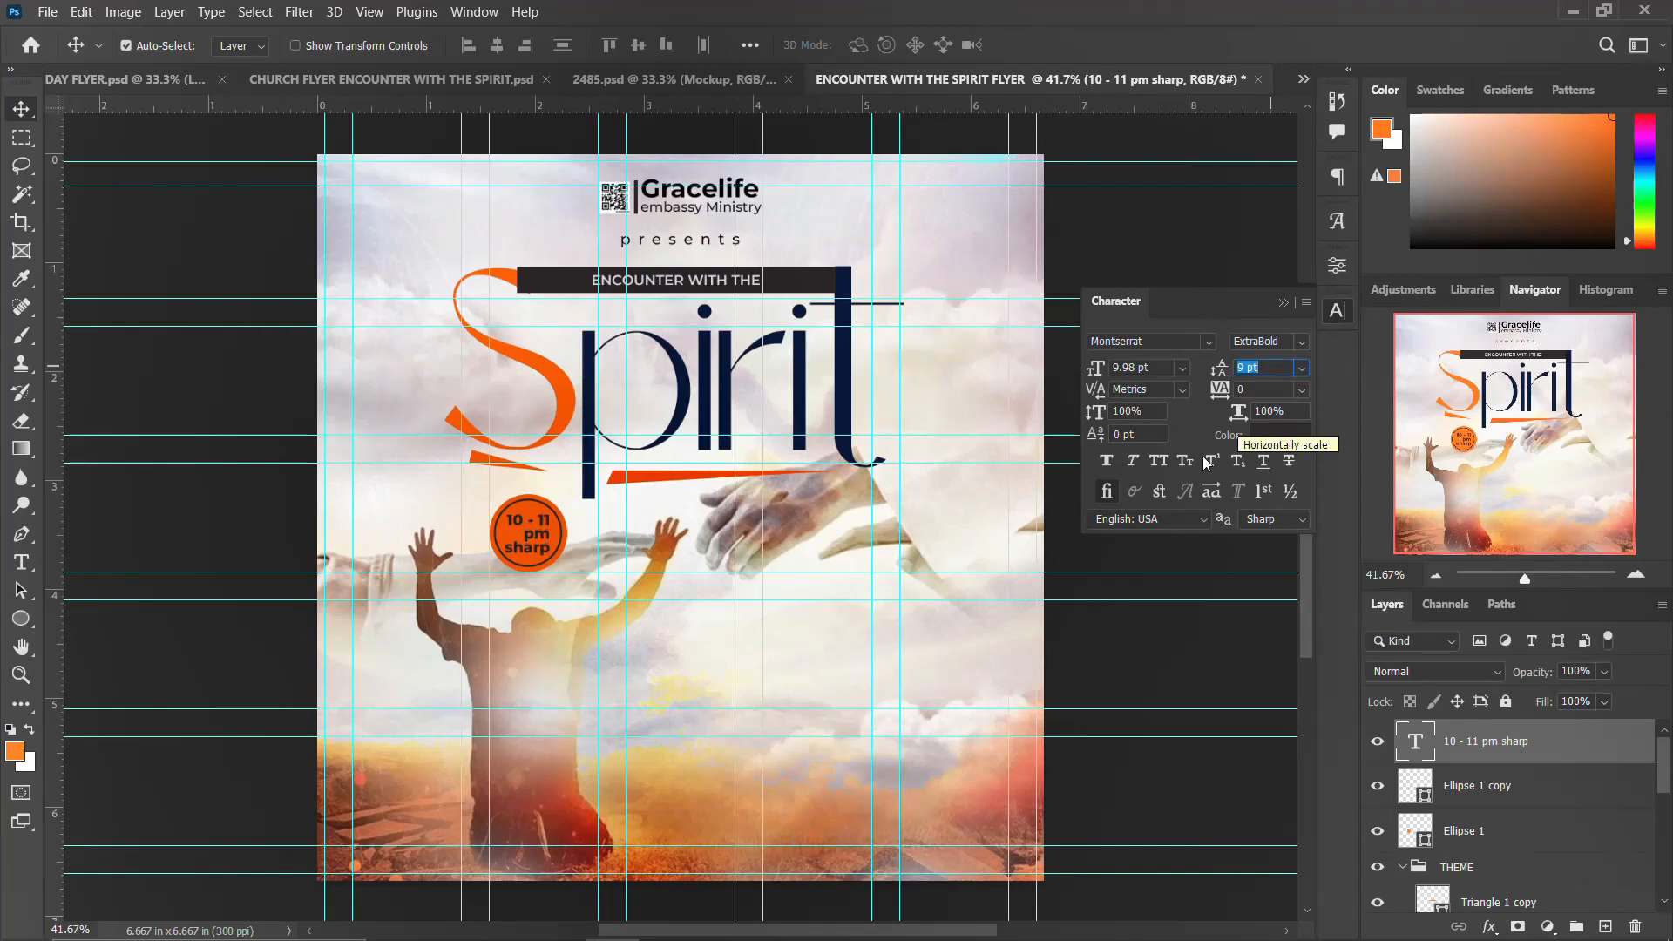
{"action": "left_click", "coordinate": [1159, 459]}
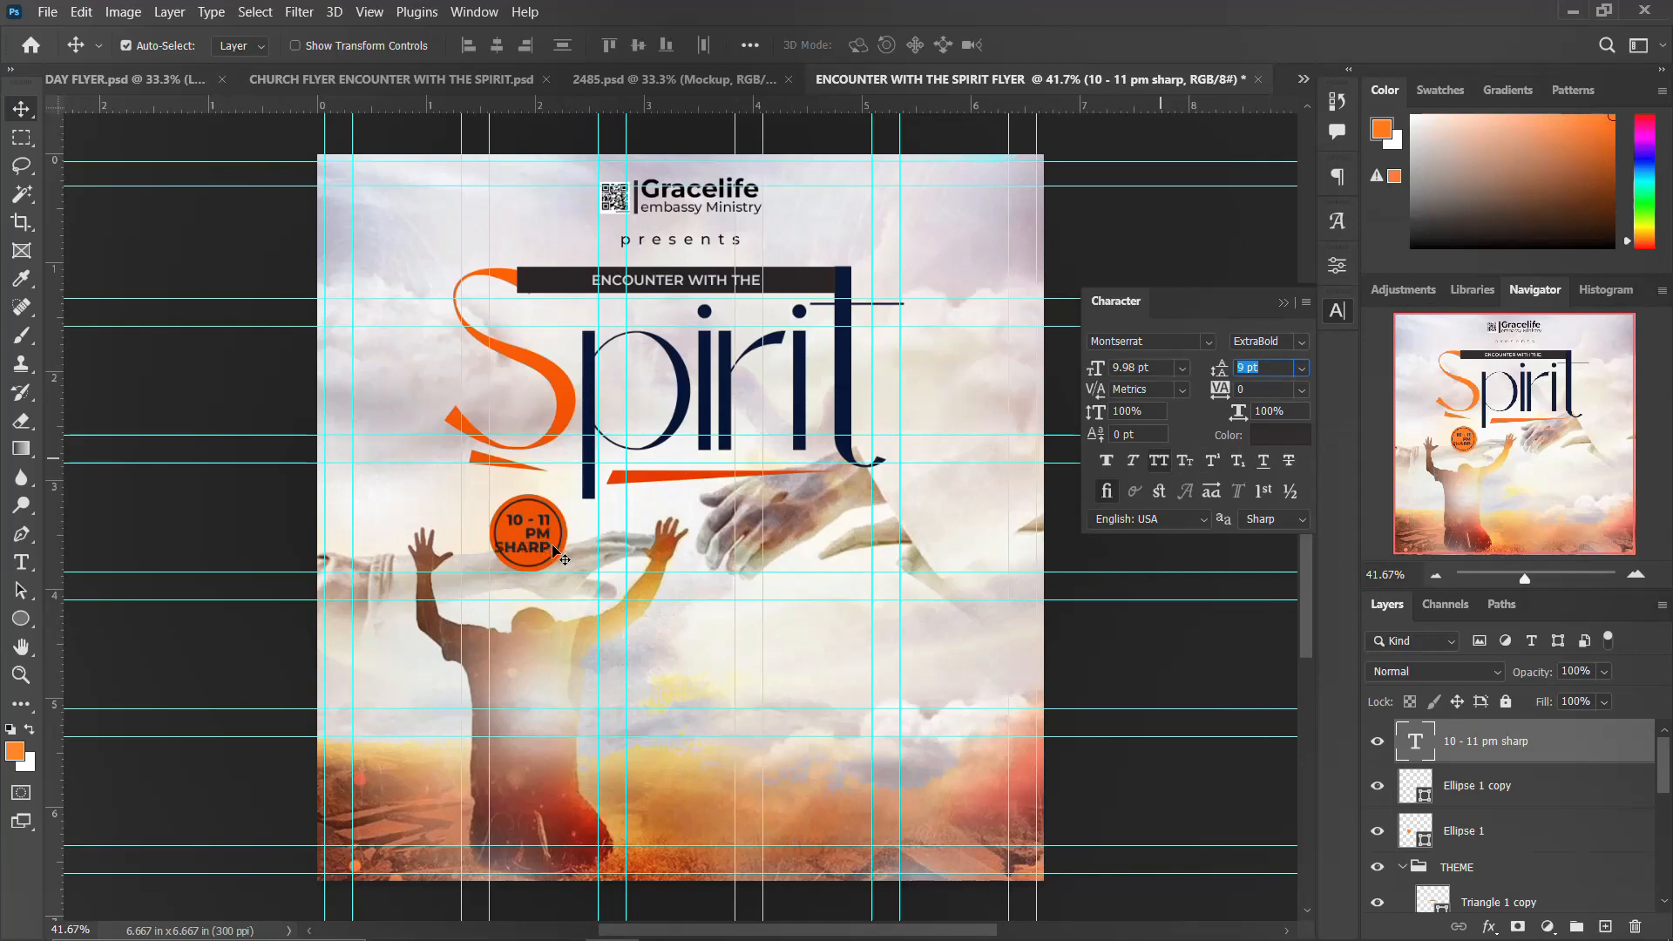
{"action": "left_click", "coordinate": [1118, 366]}
{"action": "key", "text": "Down"}
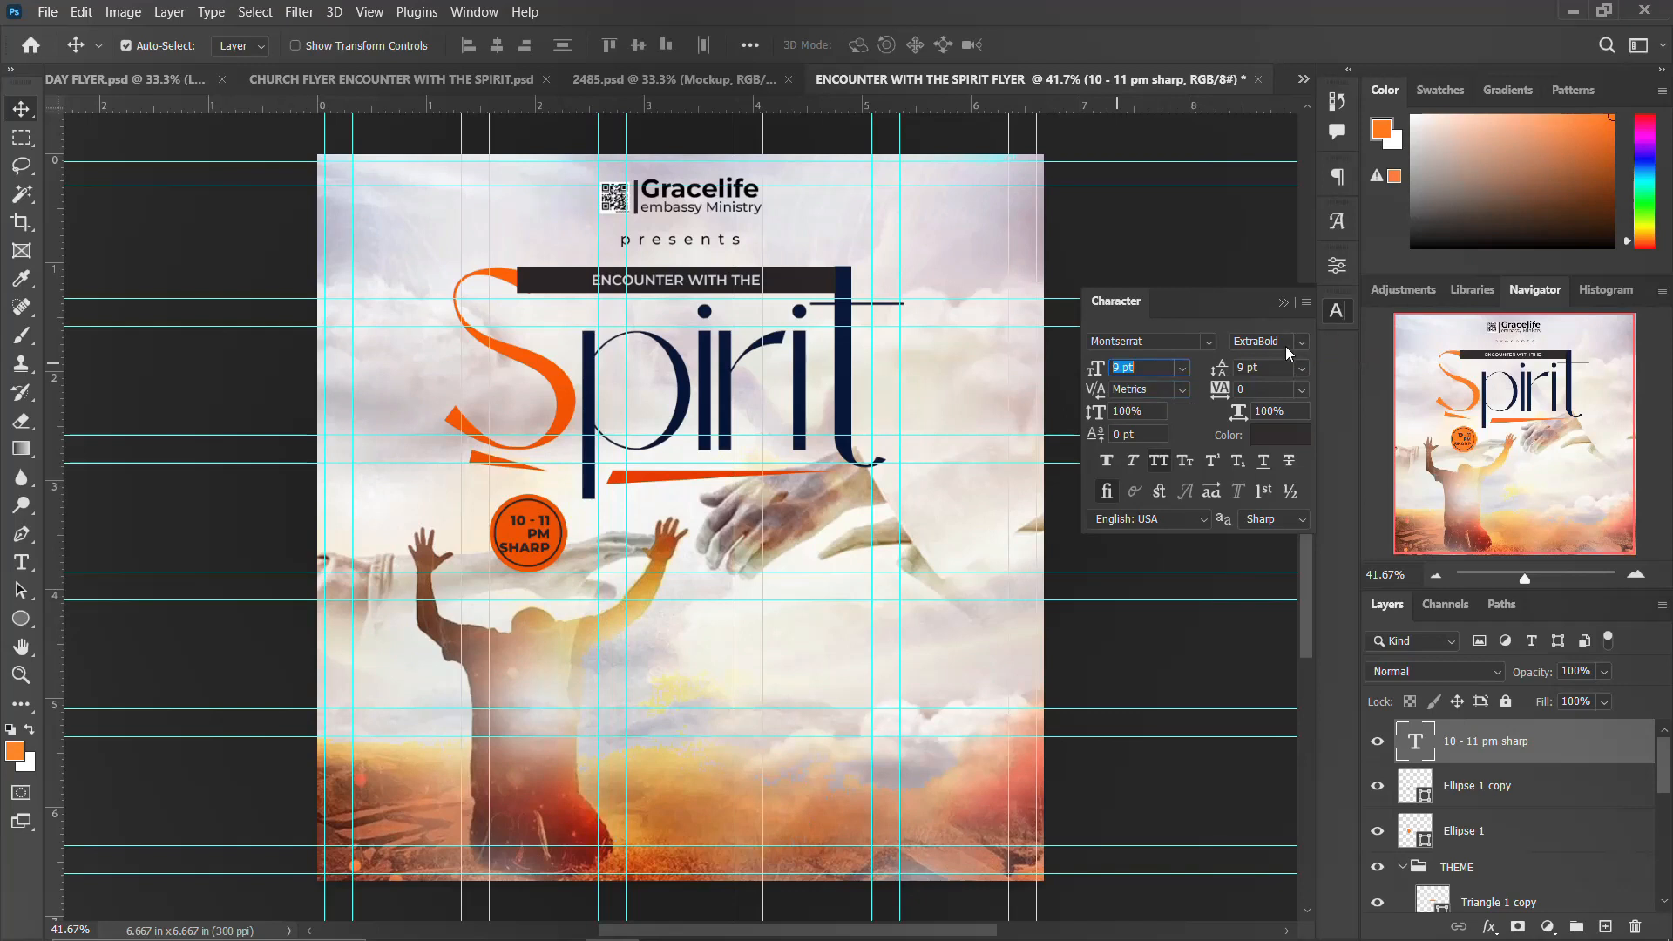
{"action": "left_click", "coordinate": [1337, 314]}
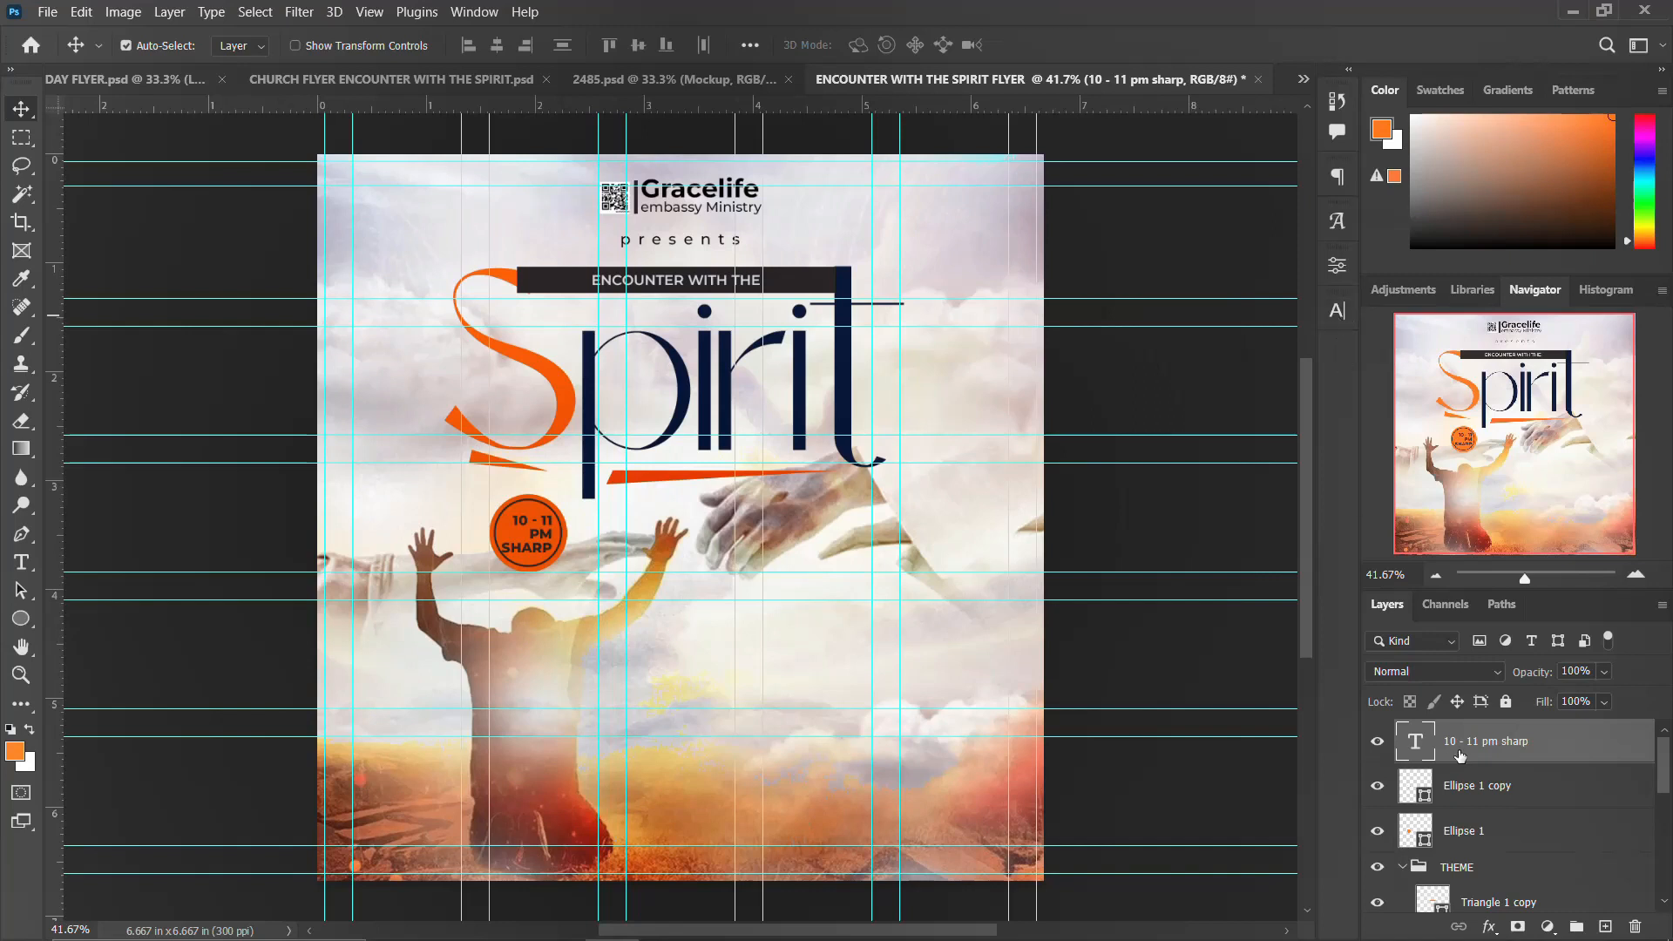
Step: Group the time text and both circle layers into a group named TIME
{"action": "left_click", "coordinate": [1403, 868]}
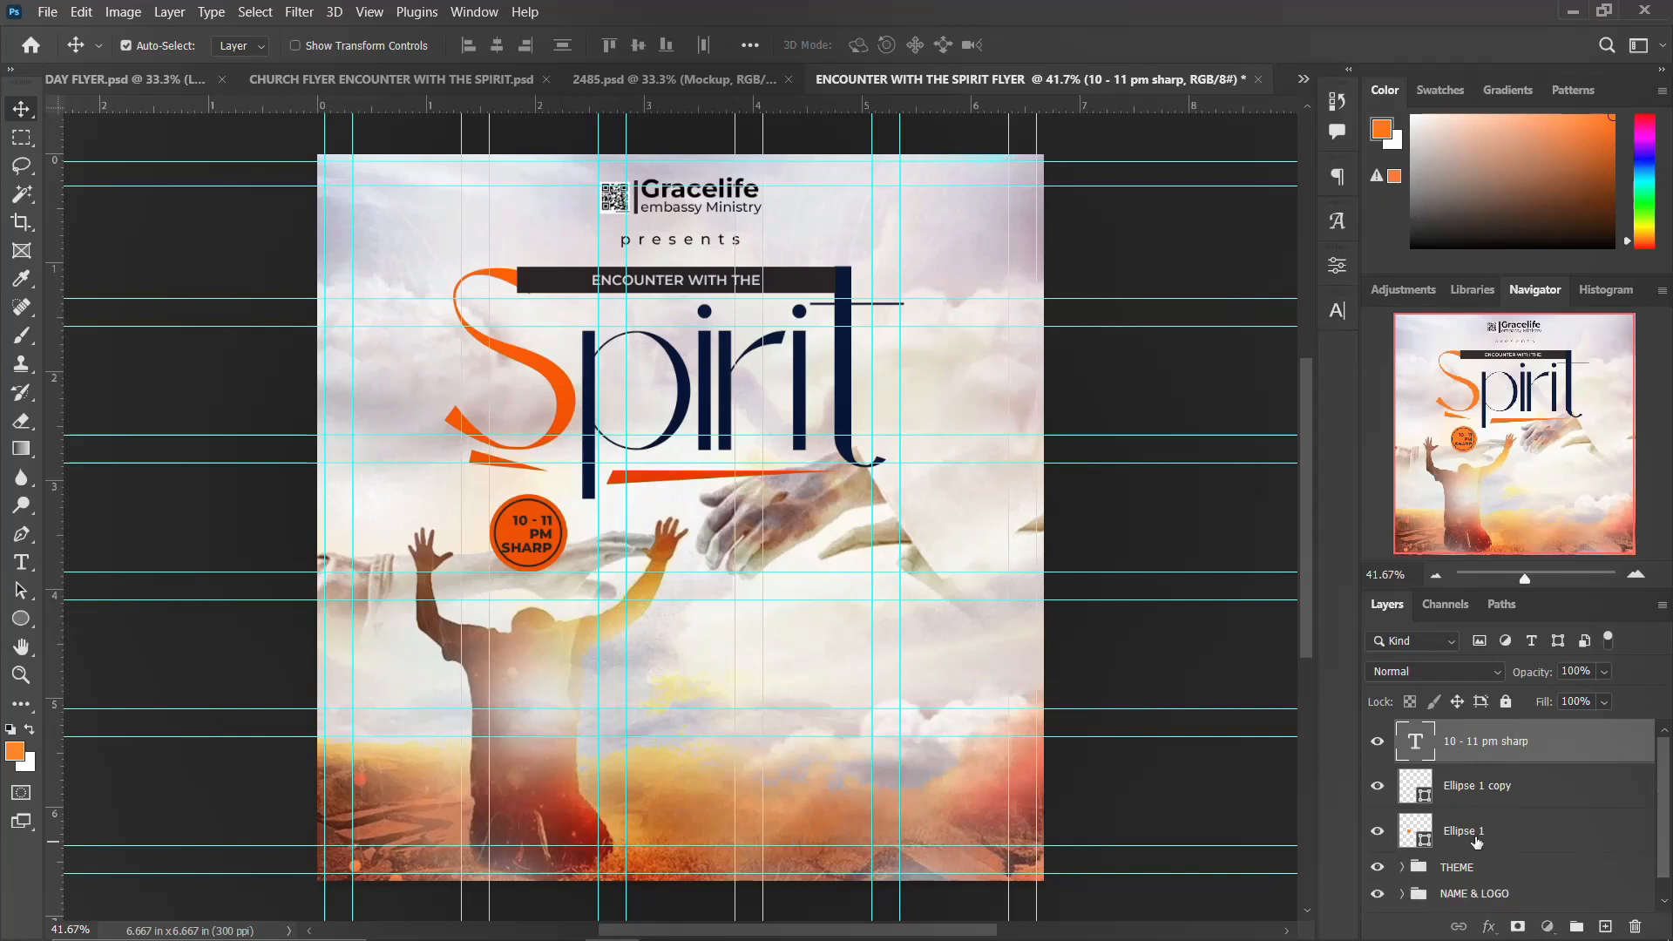
{"action": "left_click", "coordinate": [1476, 839], "text": "shift"}
{"action": "key", "text": "ctrl+g"}
{"action": "double_click", "coordinate": [1455, 733]}
{"action": "type", "text": "T"}
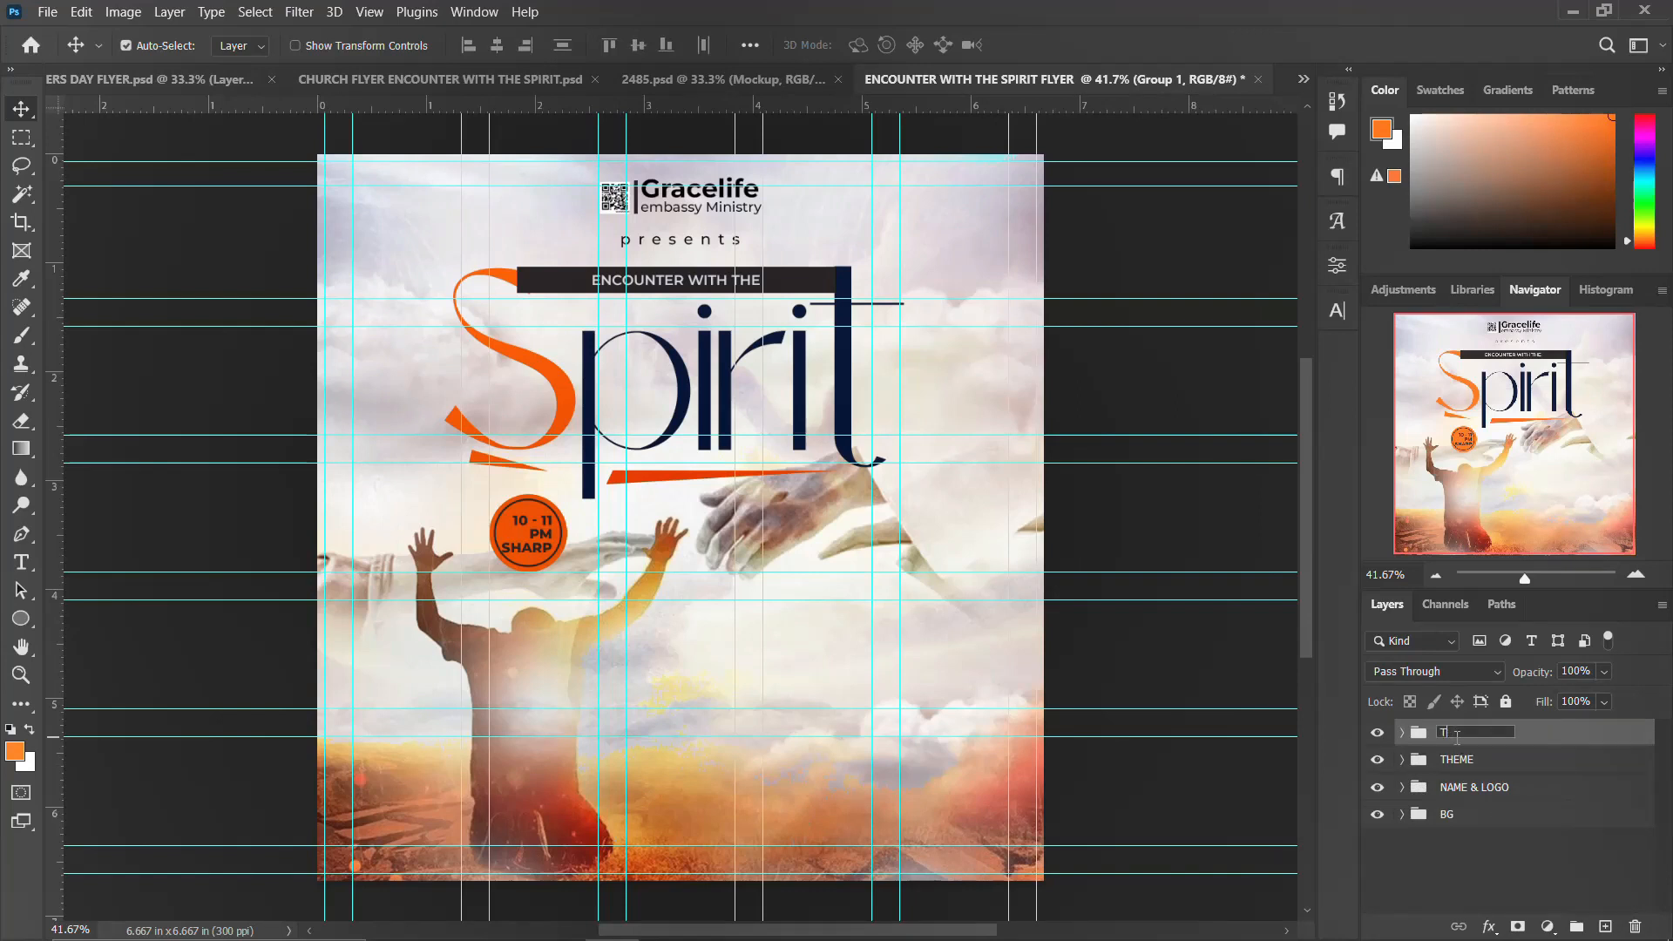
{"action": "type", "text": "HEME"}
{"action": "key", "text": "Return"}
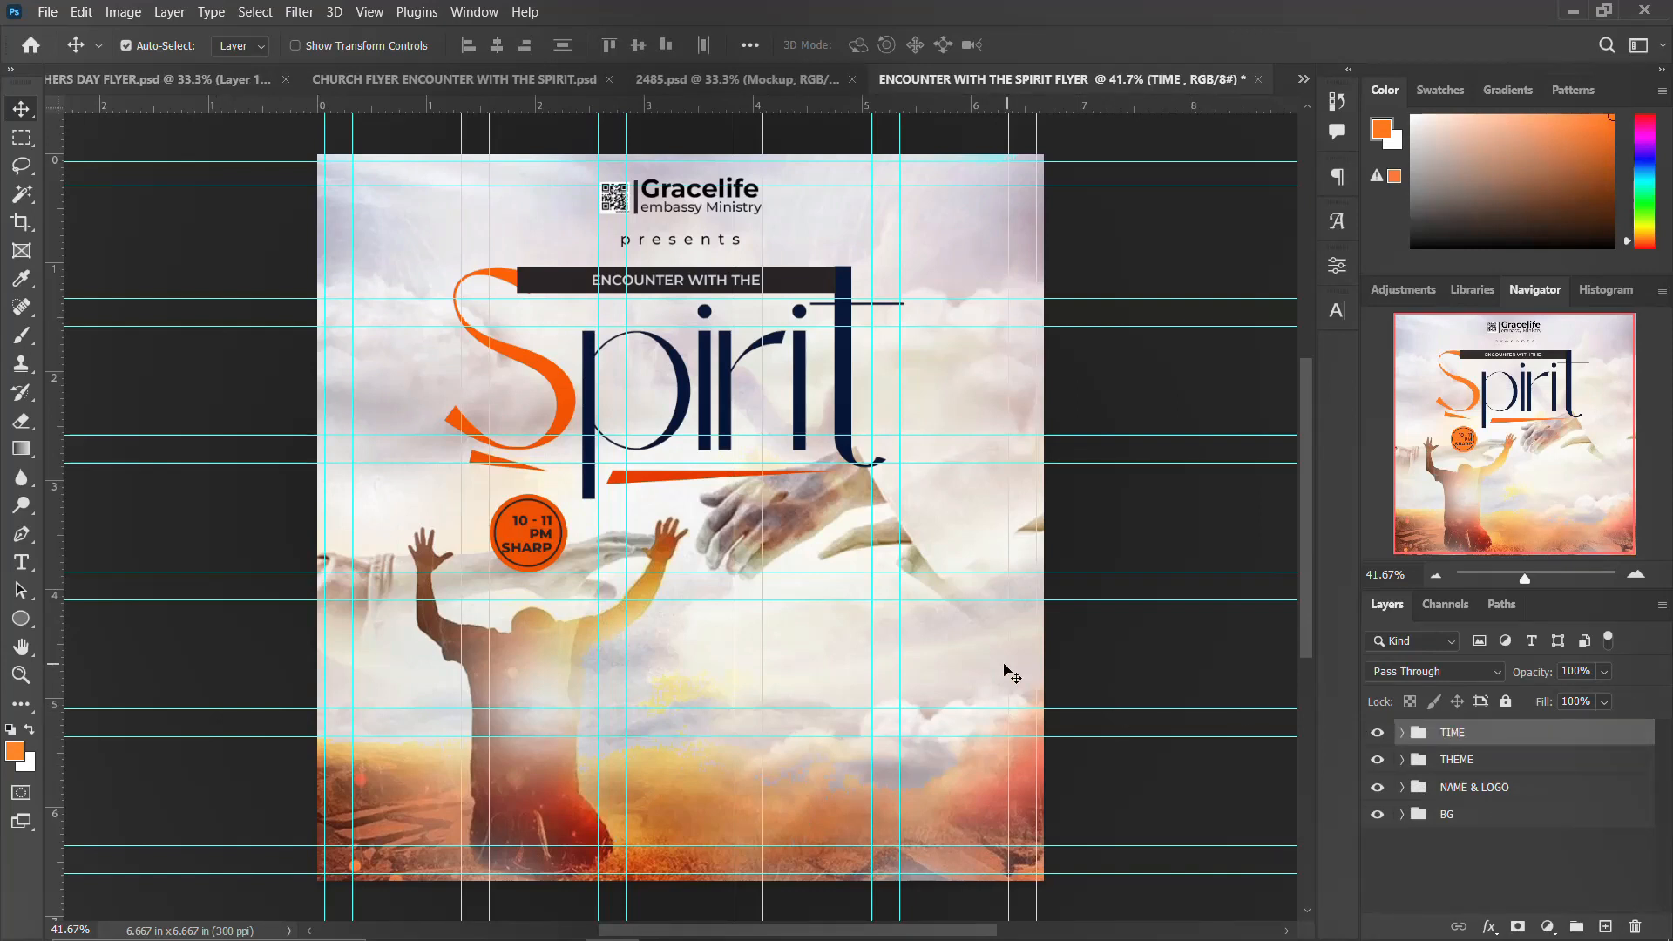
Step: Duplicate the TIME group and move the copy to the right, beside the reaching hand
{"action": "key", "text": "ctrl+alt+t"}
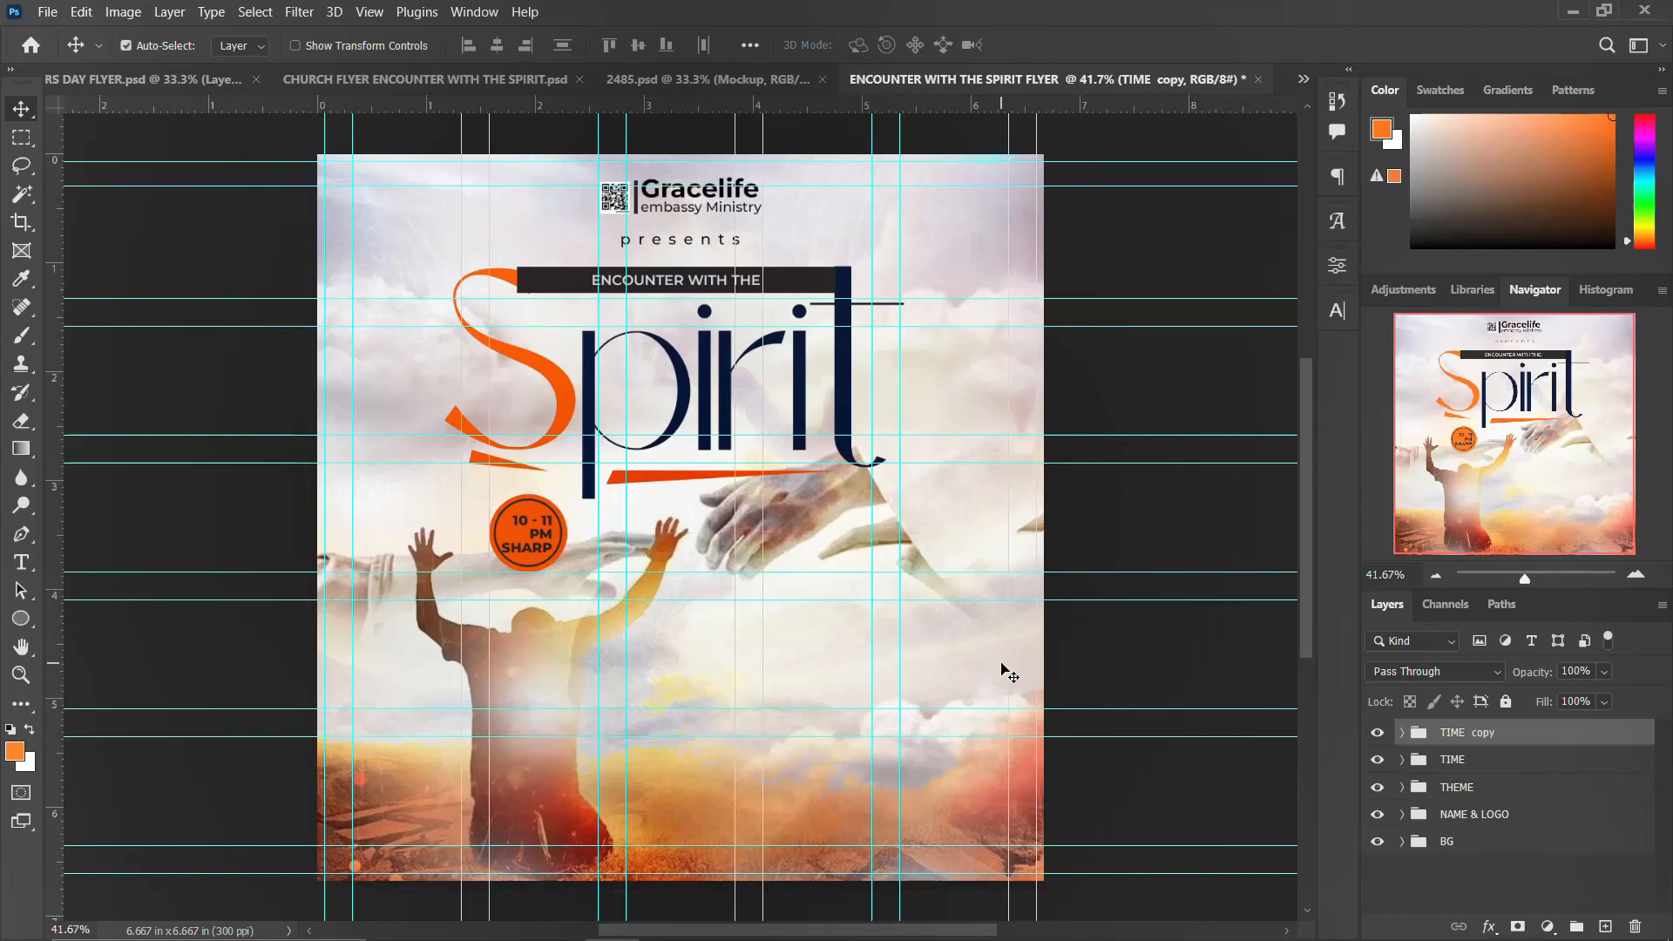
{"action": "left_click_drag", "start_coordinate": [563, 541], "coordinate": [820, 516]}
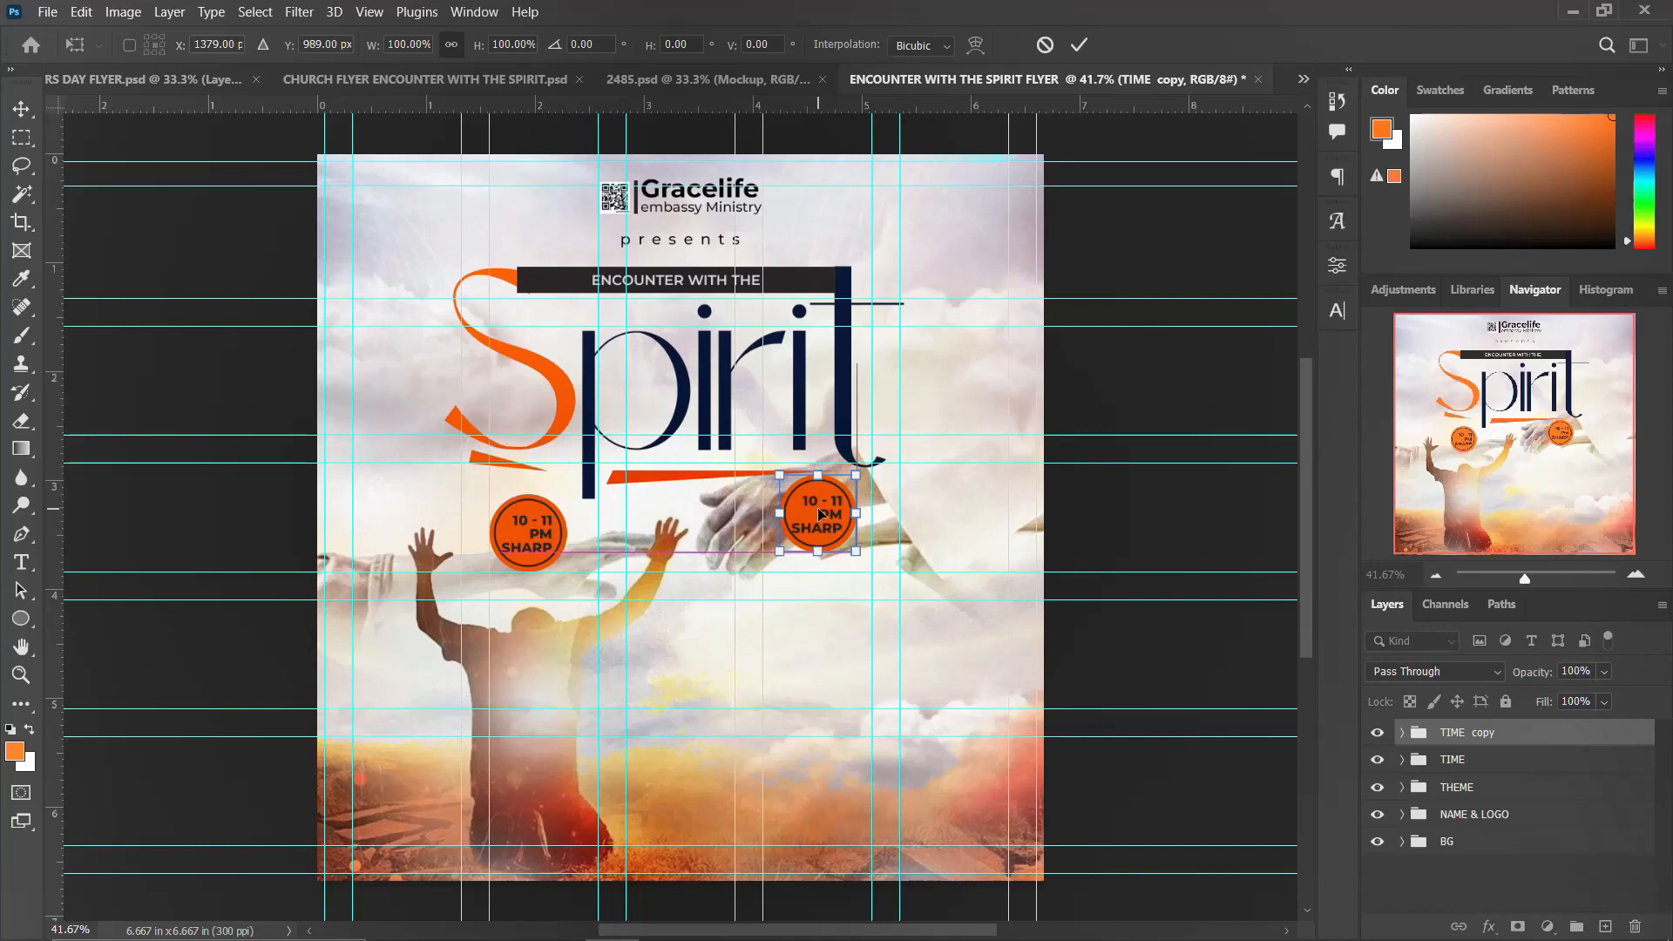
{"action": "key", "text": "Return"}
Step: Replace the copied circle's text with the date 10th June 2024 from the notes file and nudge it left
{"action": "left_click", "coordinate": [827, 919]}
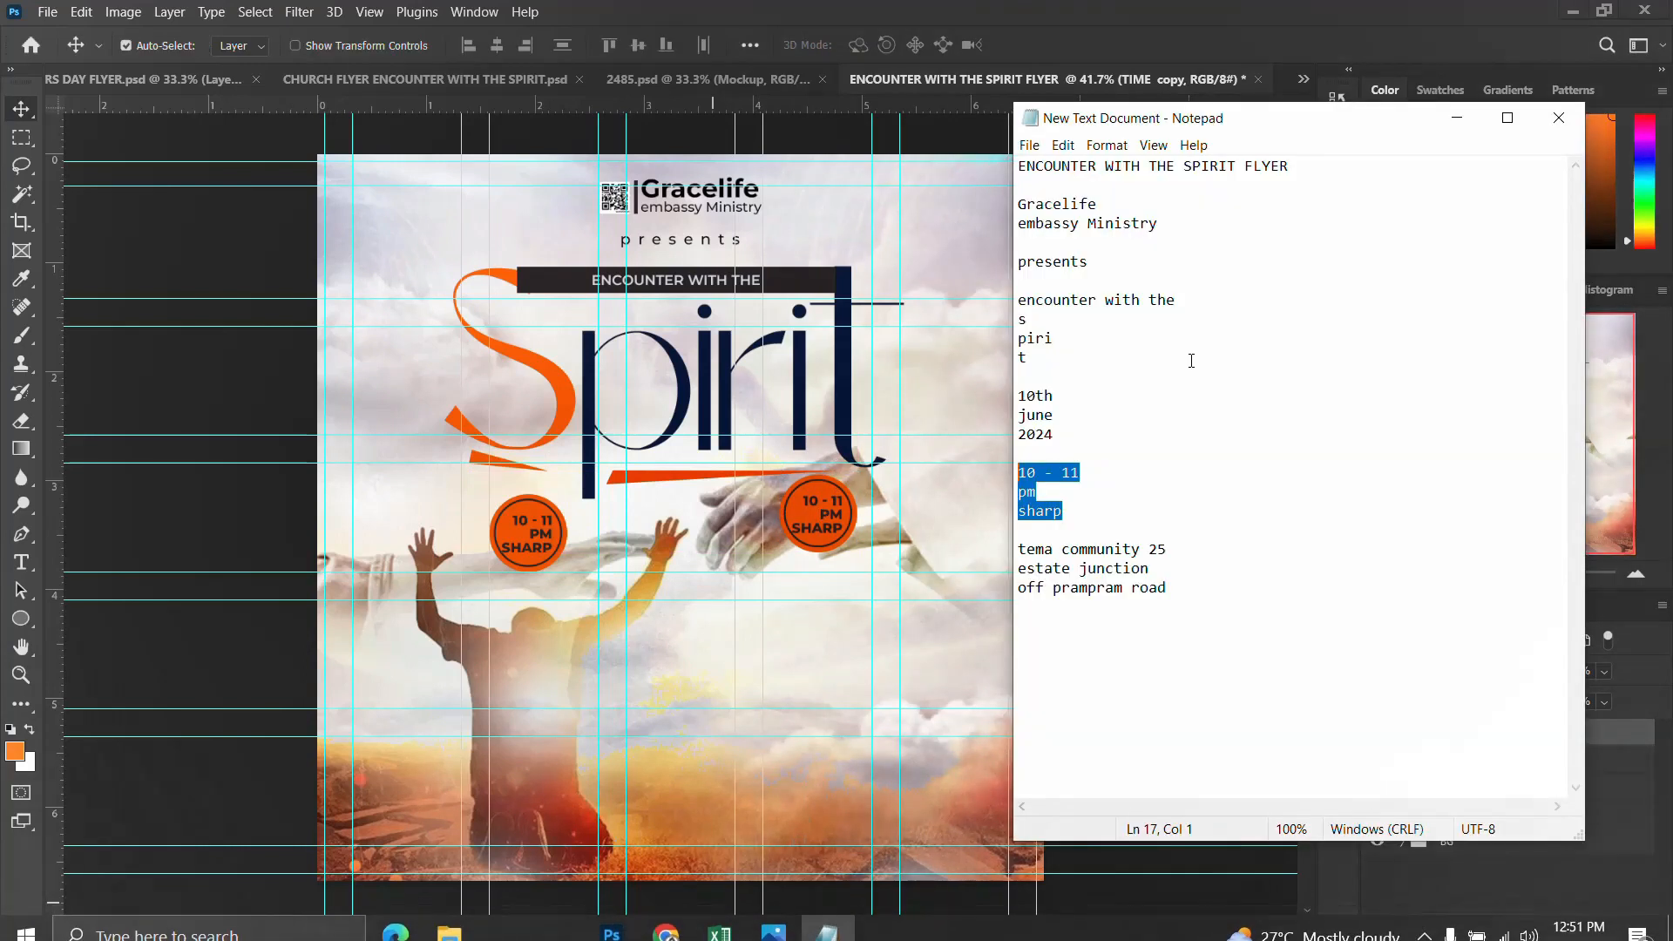
{"action": "left_click_drag", "start_coordinate": [1054, 433], "coordinate": [1022, 395]}
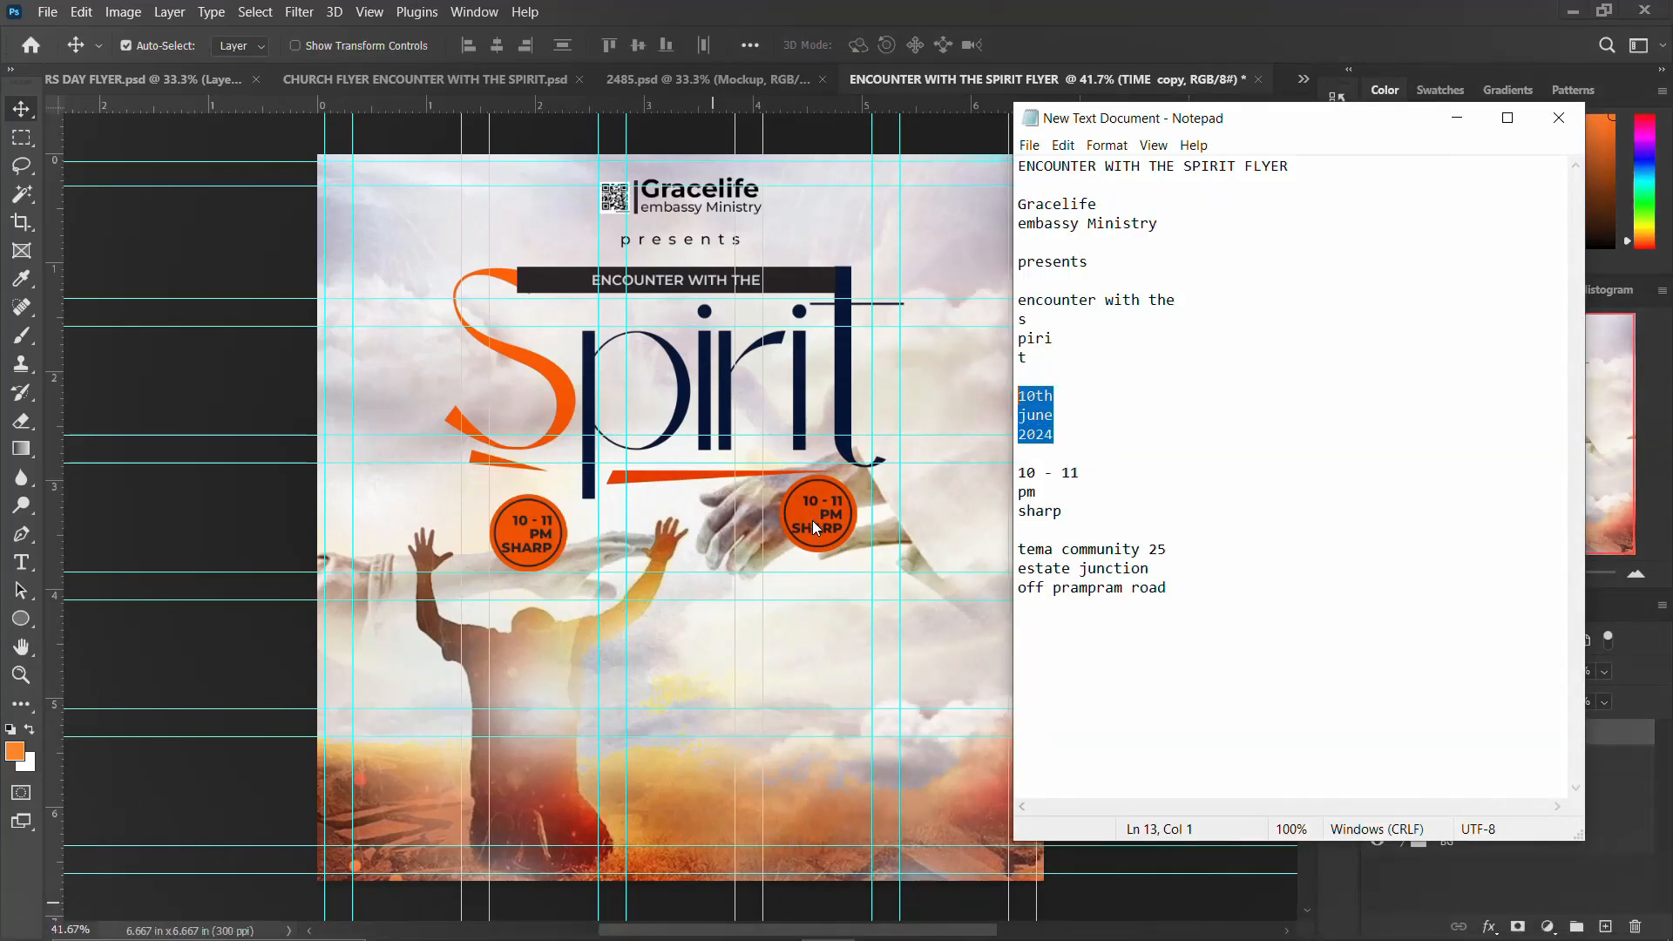
{"action": "left_click", "coordinate": [814, 526]}
{"action": "left_click", "coordinate": [818, 514]}
{"action": "key", "text": "t"}
{"action": "left_click", "coordinate": [830, 517]}
{"action": "type", "text": "10th june 2024"}
{"action": "key", "text": "Escape"}
{"action": "key", "text": "v"}
{"action": "key", "text": "Left"}
{"action": "key", "text": "Left"}
{"action": "key", "text": "Left"}
{"action": "key", "text": "Left"}
{"action": "key", "text": "Left"}
{"action": "key", "text": "Left"}
{"action": "key", "text": "Left"}
{"action": "key", "text": "Left"}
{"action": "key", "text": "Left"}
{"action": "key", "text": "Left"}
{"action": "key", "text": "Left"}
{"action": "key", "text": "Left"}
{"action": "key", "text": "Left"}
{"action": "key", "text": "Left"}
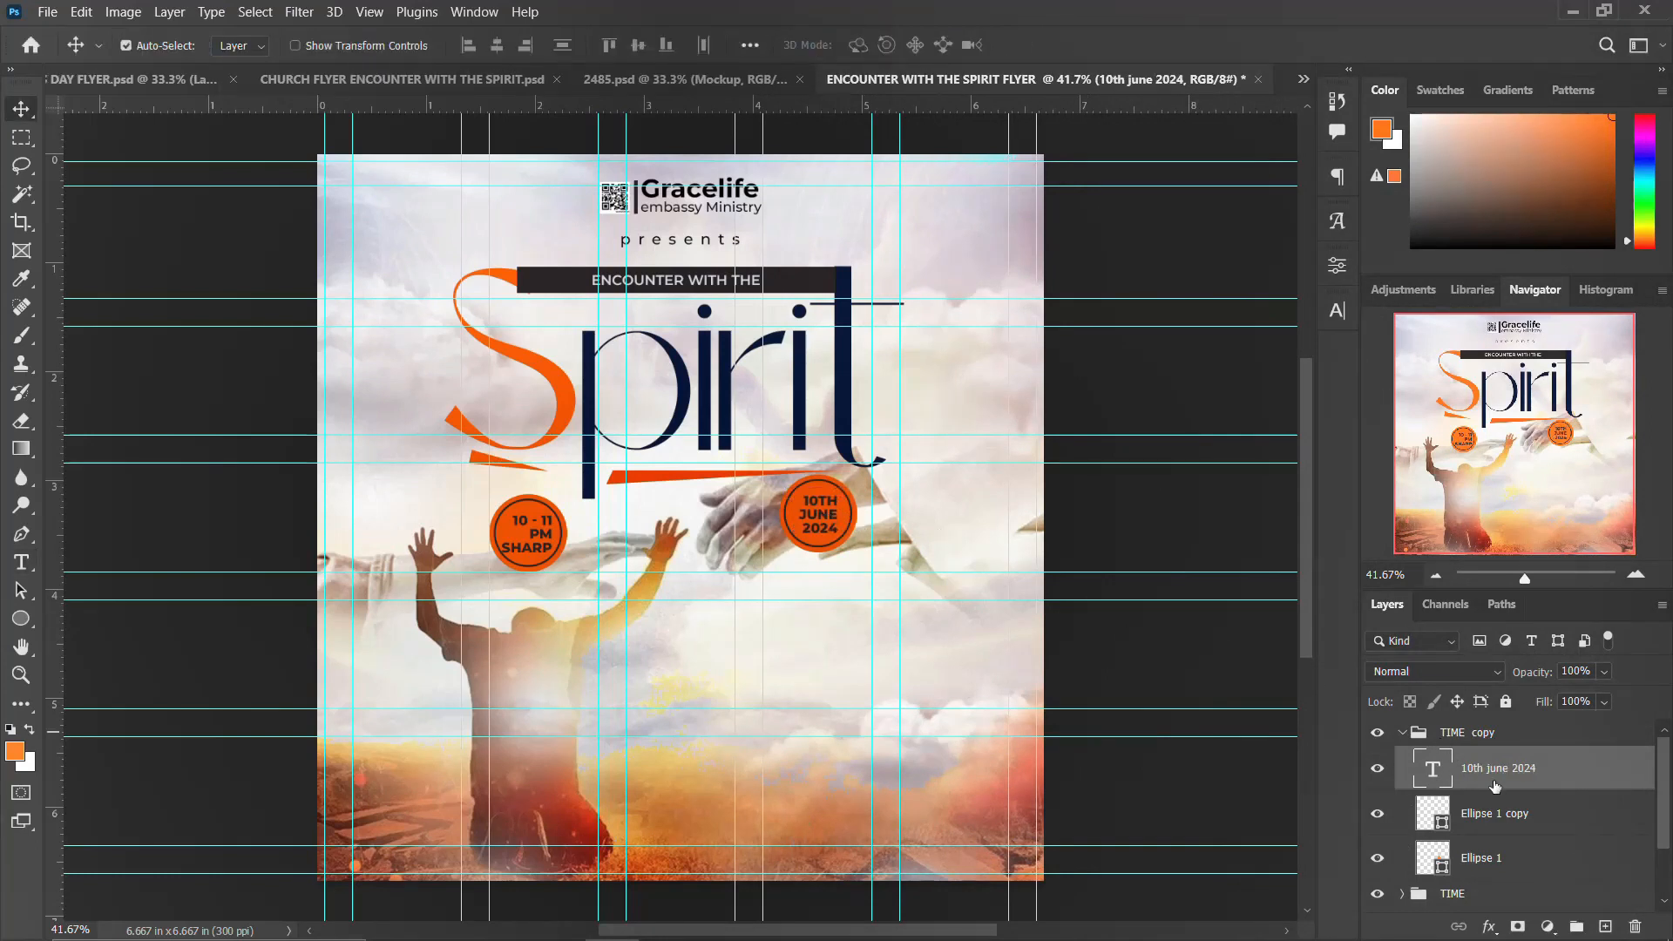
Step: Draw a thin white line about 0.32 in wide above the date inside the copied circle
{"action": "left_click", "coordinate": [21, 617]}
{"action": "right_click", "coordinate": [21, 616]}
{"action": "left_click", "coordinate": [155, 620]}
{"action": "left_click_drag", "start_coordinate": [800, 488], "coordinate": [836, 488]}
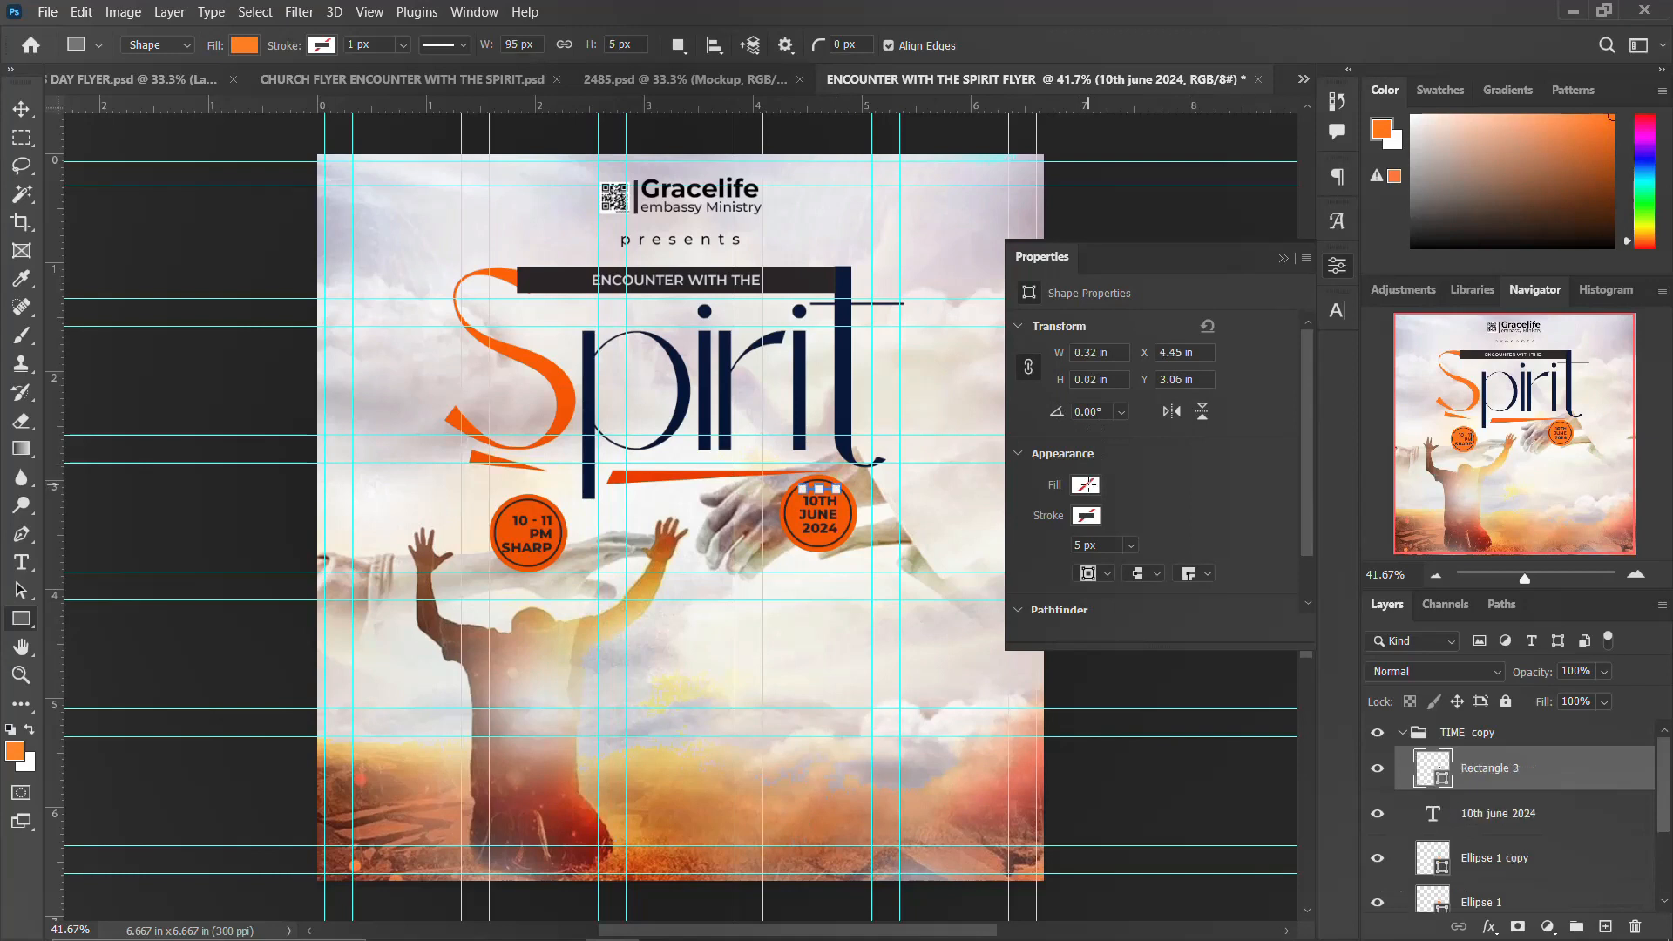
{"action": "left_click", "coordinate": [1085, 485]}
{"action": "left_click", "coordinate": [1191, 601]}
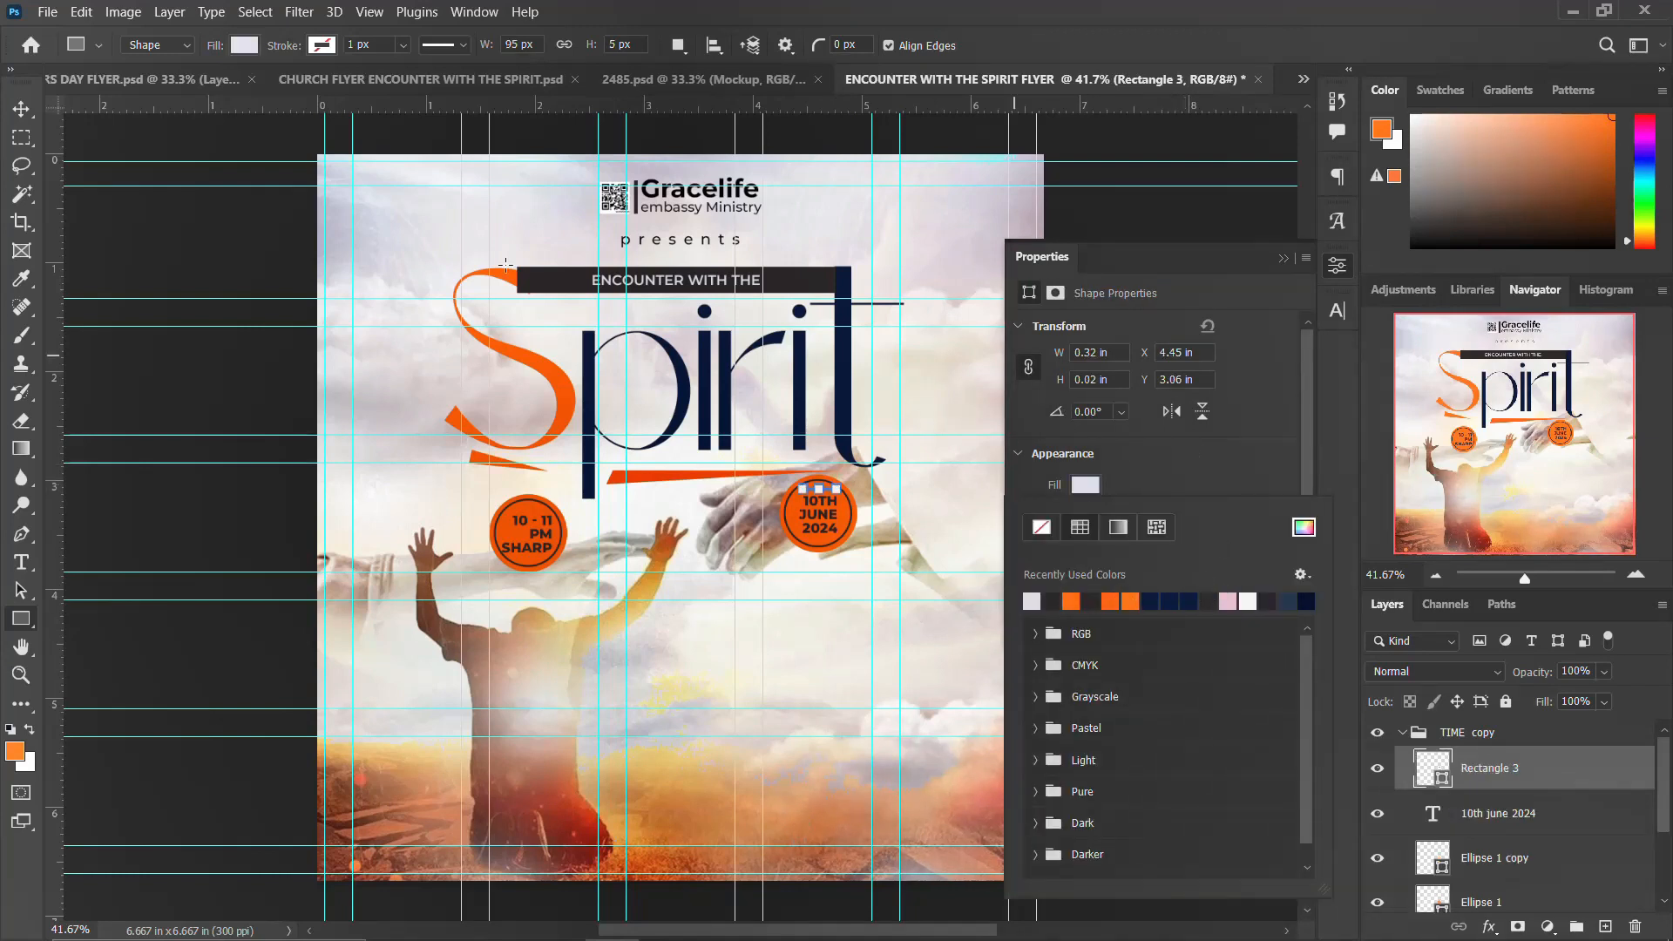
{"action": "left_click", "coordinate": [21, 109]}
{"action": "left_click", "coordinate": [1283, 258]}
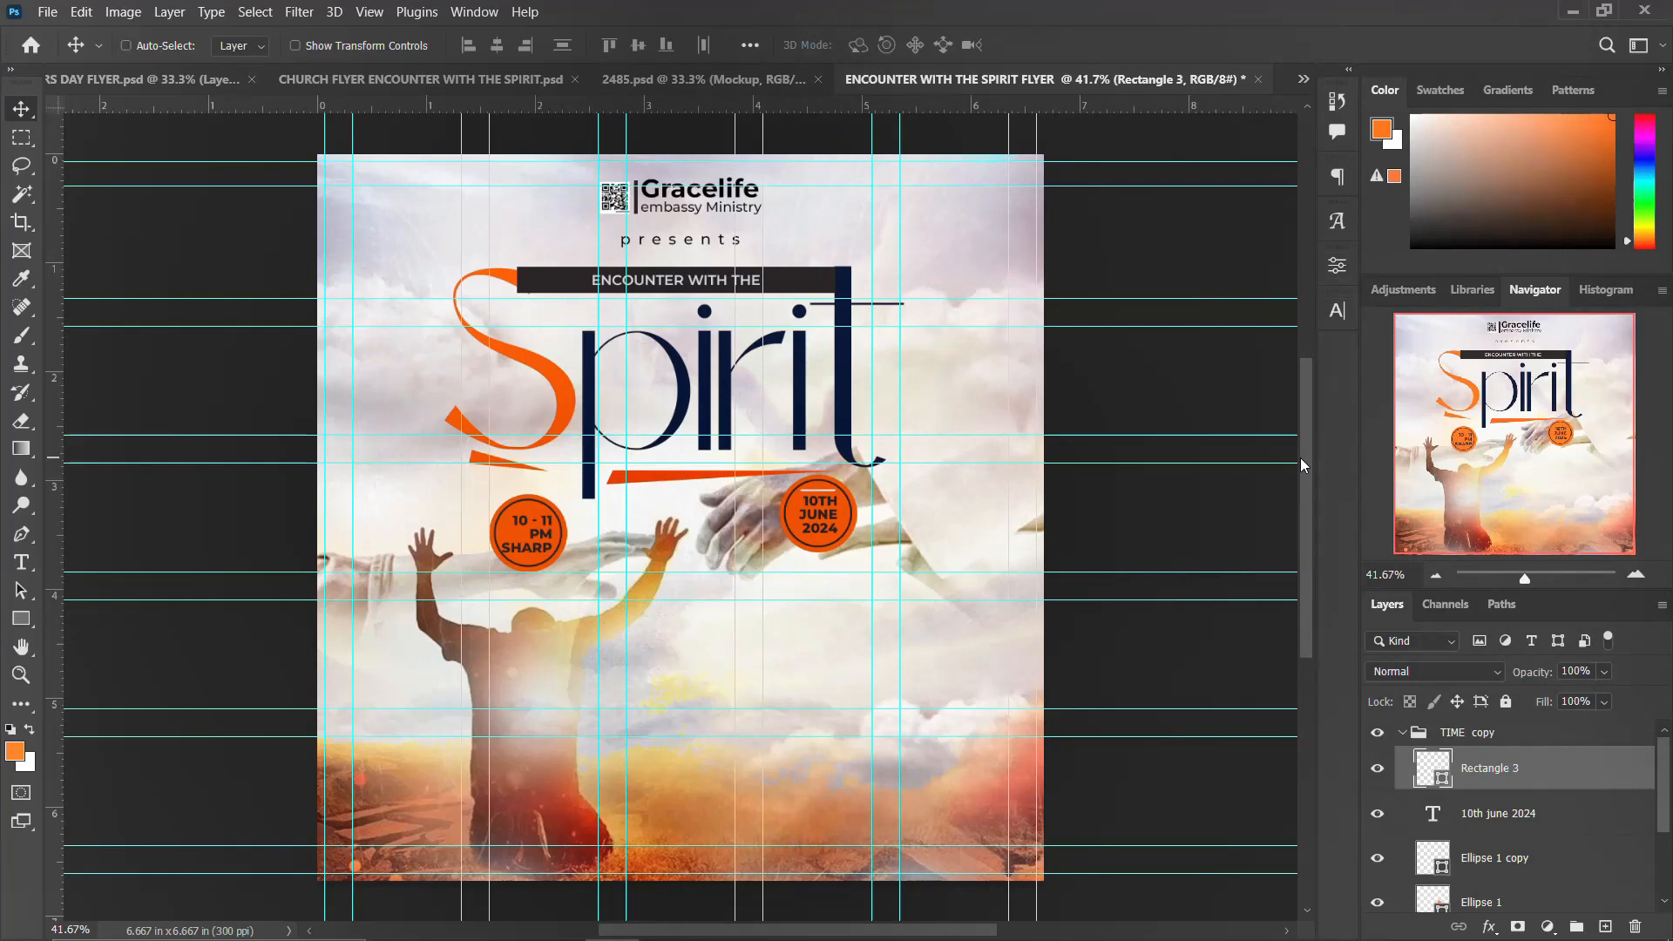
Step: Duplicate the thin line and move the copy down below it
{"action": "key", "text": "ctrl+j"}
{"action": "key", "text": "Down"}
{"action": "key", "text": "Down"}
{"action": "key", "text": "Down"}
{"action": "key", "text": "Down"}
{"action": "key", "text": "Down"}
{"action": "key", "text": "Down"}
{"action": "key", "text": "Down"}
{"action": "key", "text": "Down"}
{"action": "key", "text": "Down"}
{"action": "key", "text": "Down"}
{"action": "key", "text": "Down"}
{"action": "key", "text": "Down"}
{"action": "key", "text": "Down"}
{"action": "key", "text": "Down"}
{"action": "key", "text": "Down"}
{"action": "key", "text": "Down"}
{"action": "key", "text": "Down"}
{"action": "key", "text": "Down"}
{"action": "key", "text": "Down"}
{"action": "key", "text": "Down"}
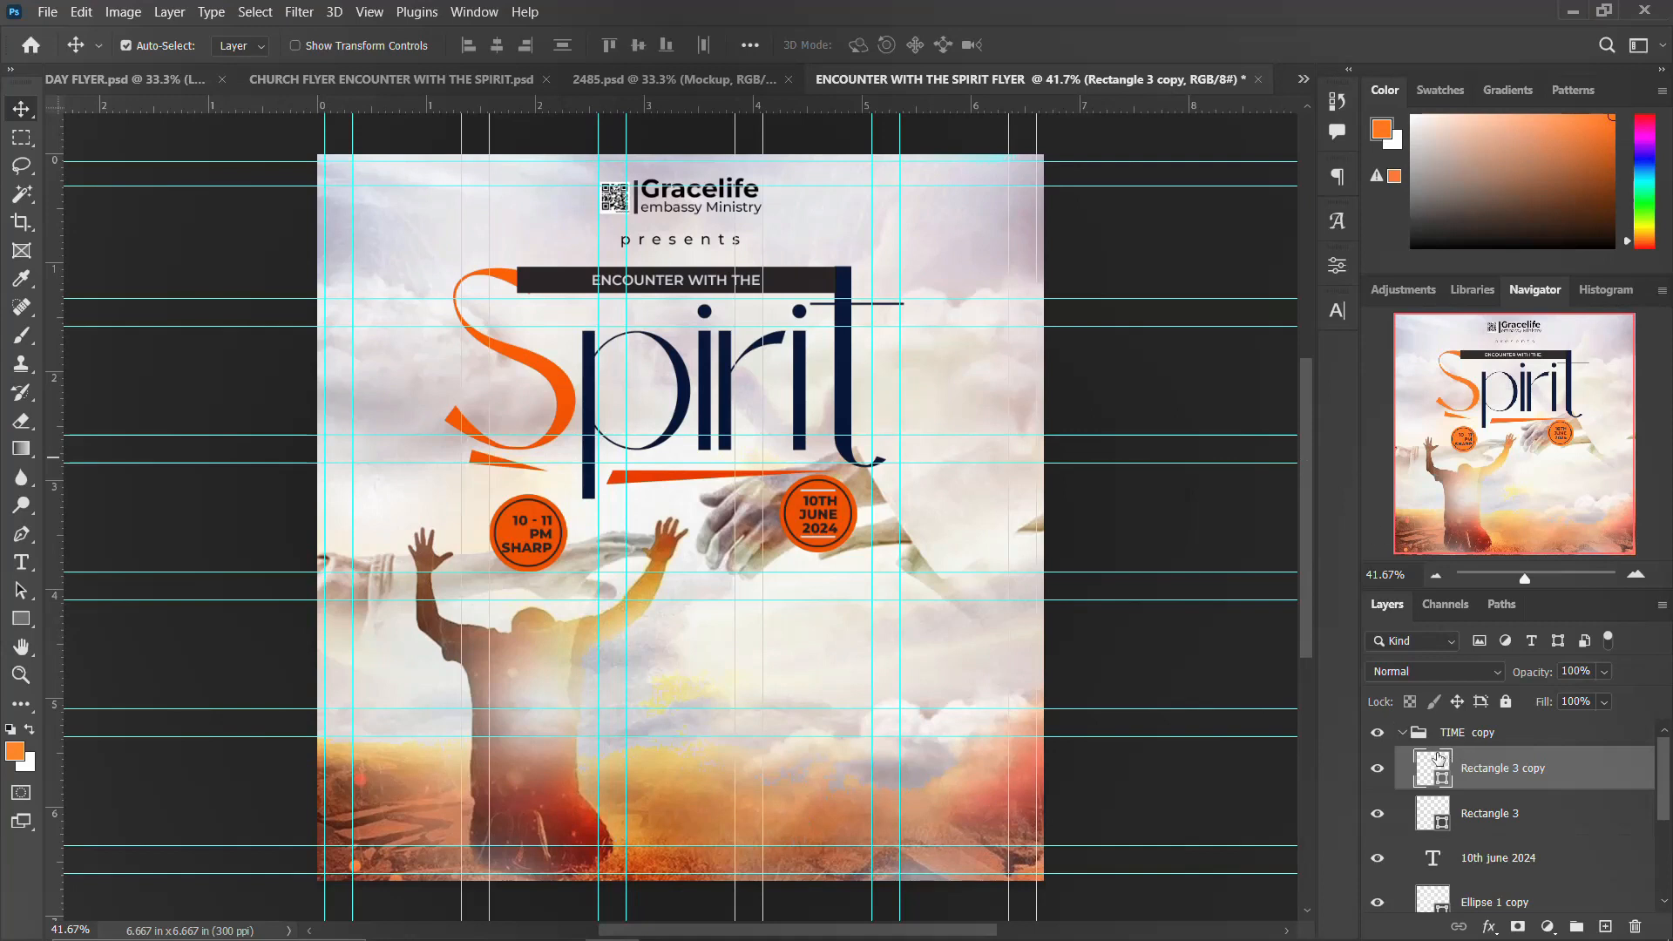
{"action": "key", "text": "ctrl+j"}
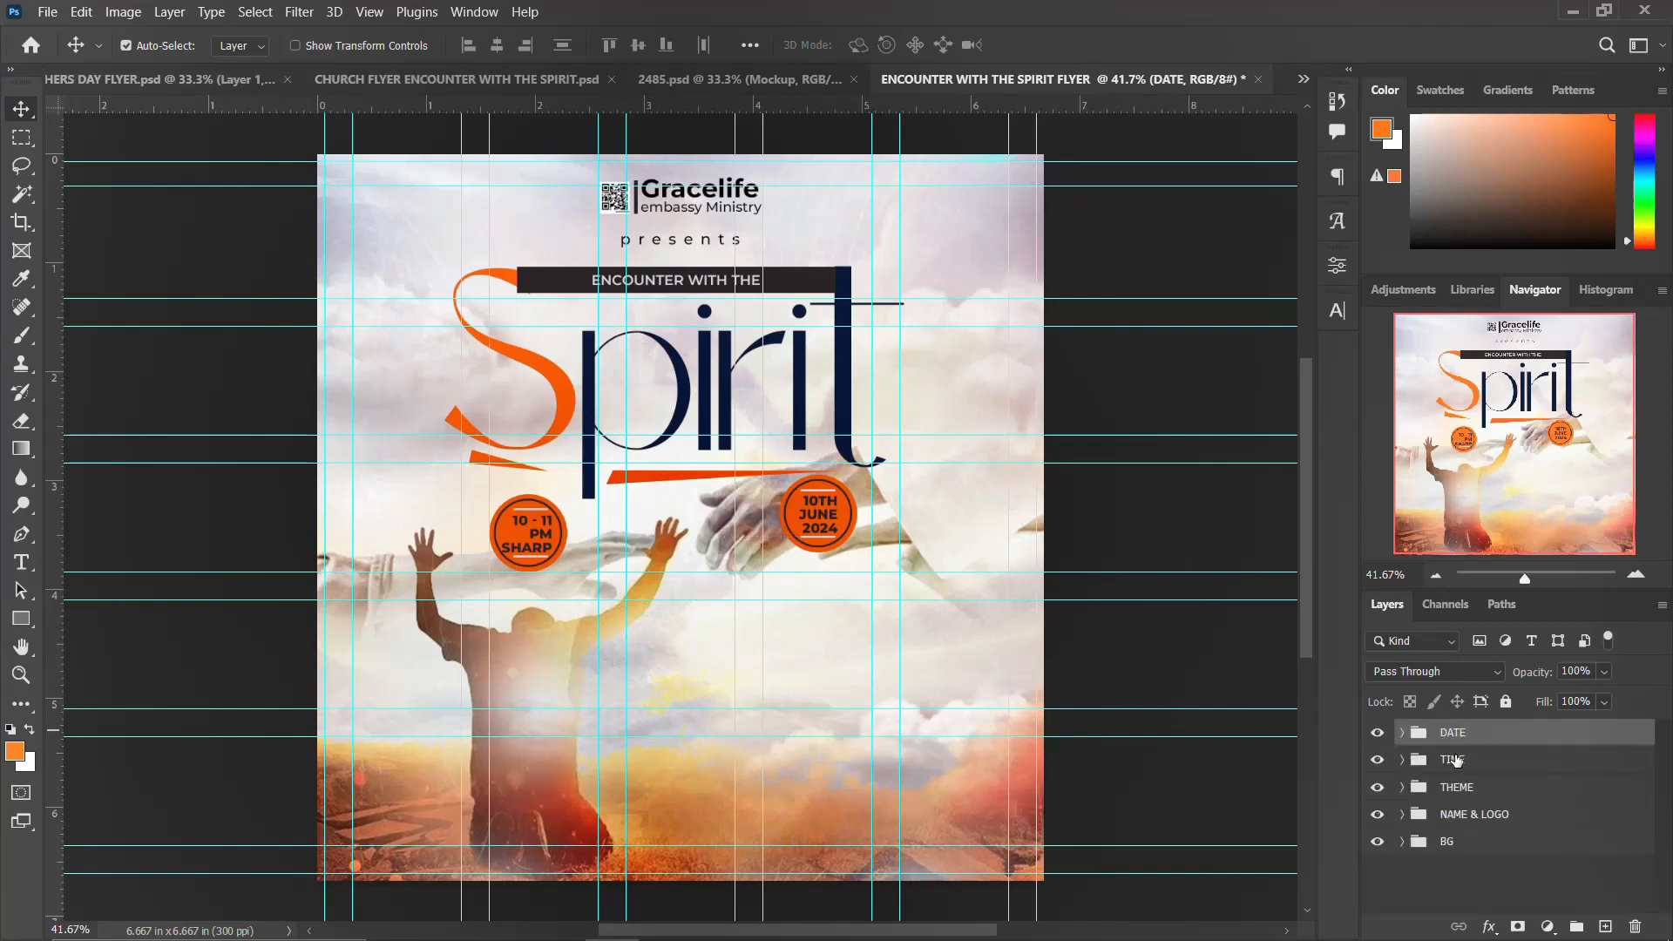
Step: Draw a tall orange rectangle about 0.33 by 1.74 in over the lower part of the praying figure
{"action": "left_click", "coordinate": [1455, 763], "text": "shift"}
{"action": "left_click", "coordinate": [1449, 736]}
{"action": "left_click", "coordinate": [20, 616]}
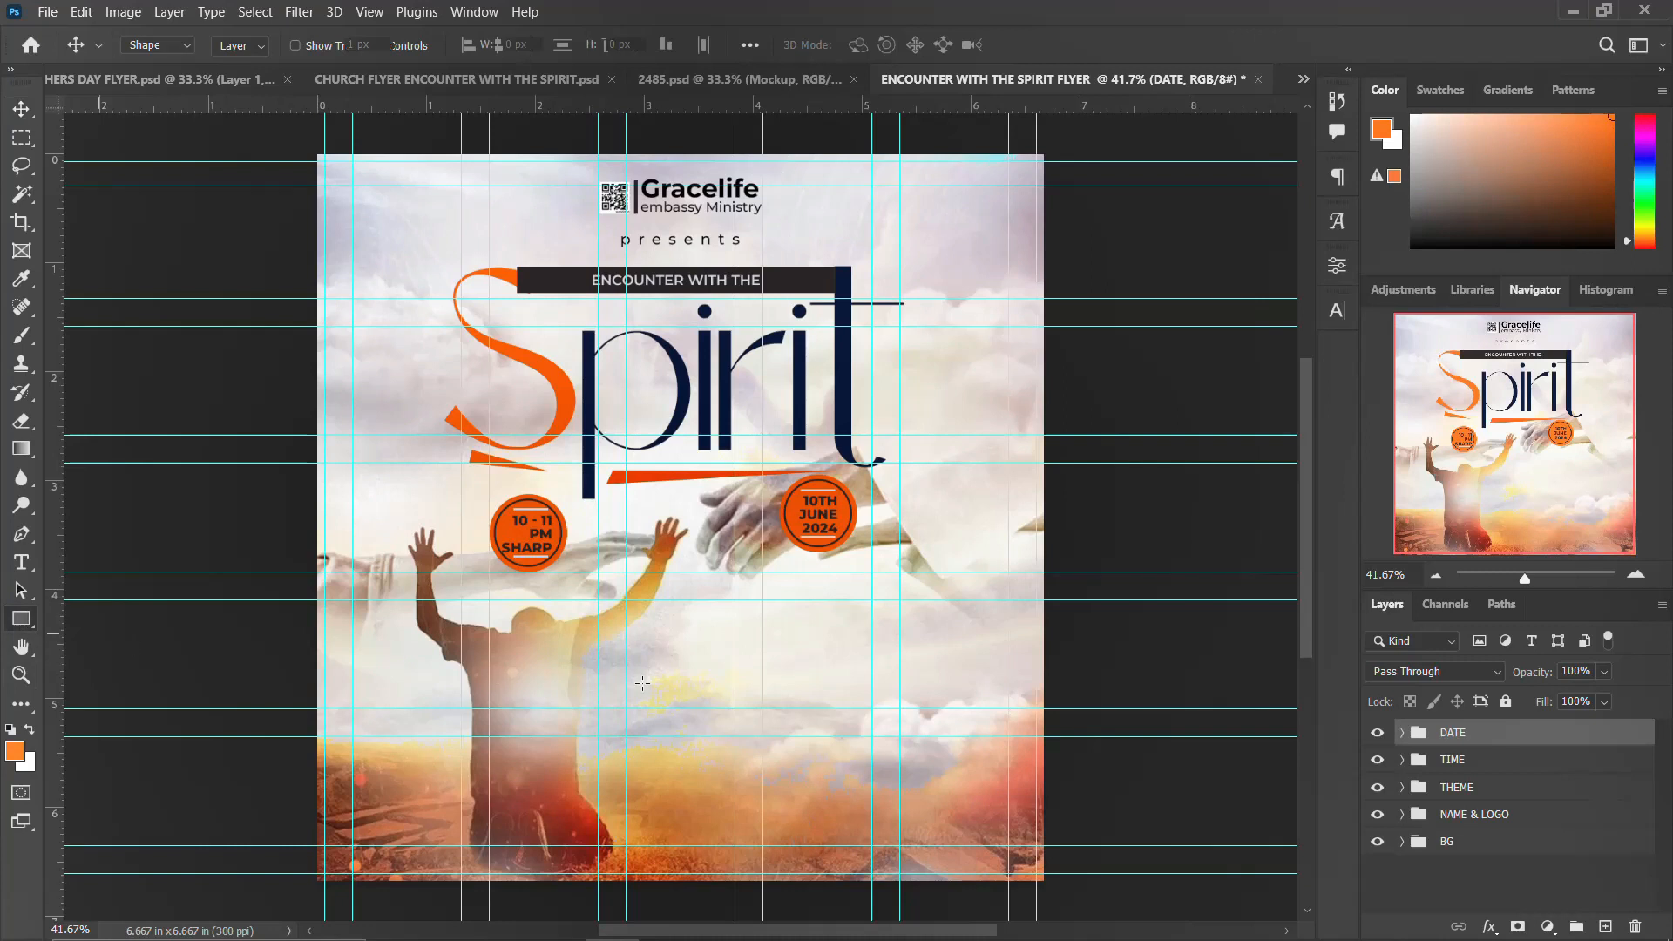
{"action": "left_click_drag", "start_coordinate": [520, 656], "coordinate": [556, 838]}
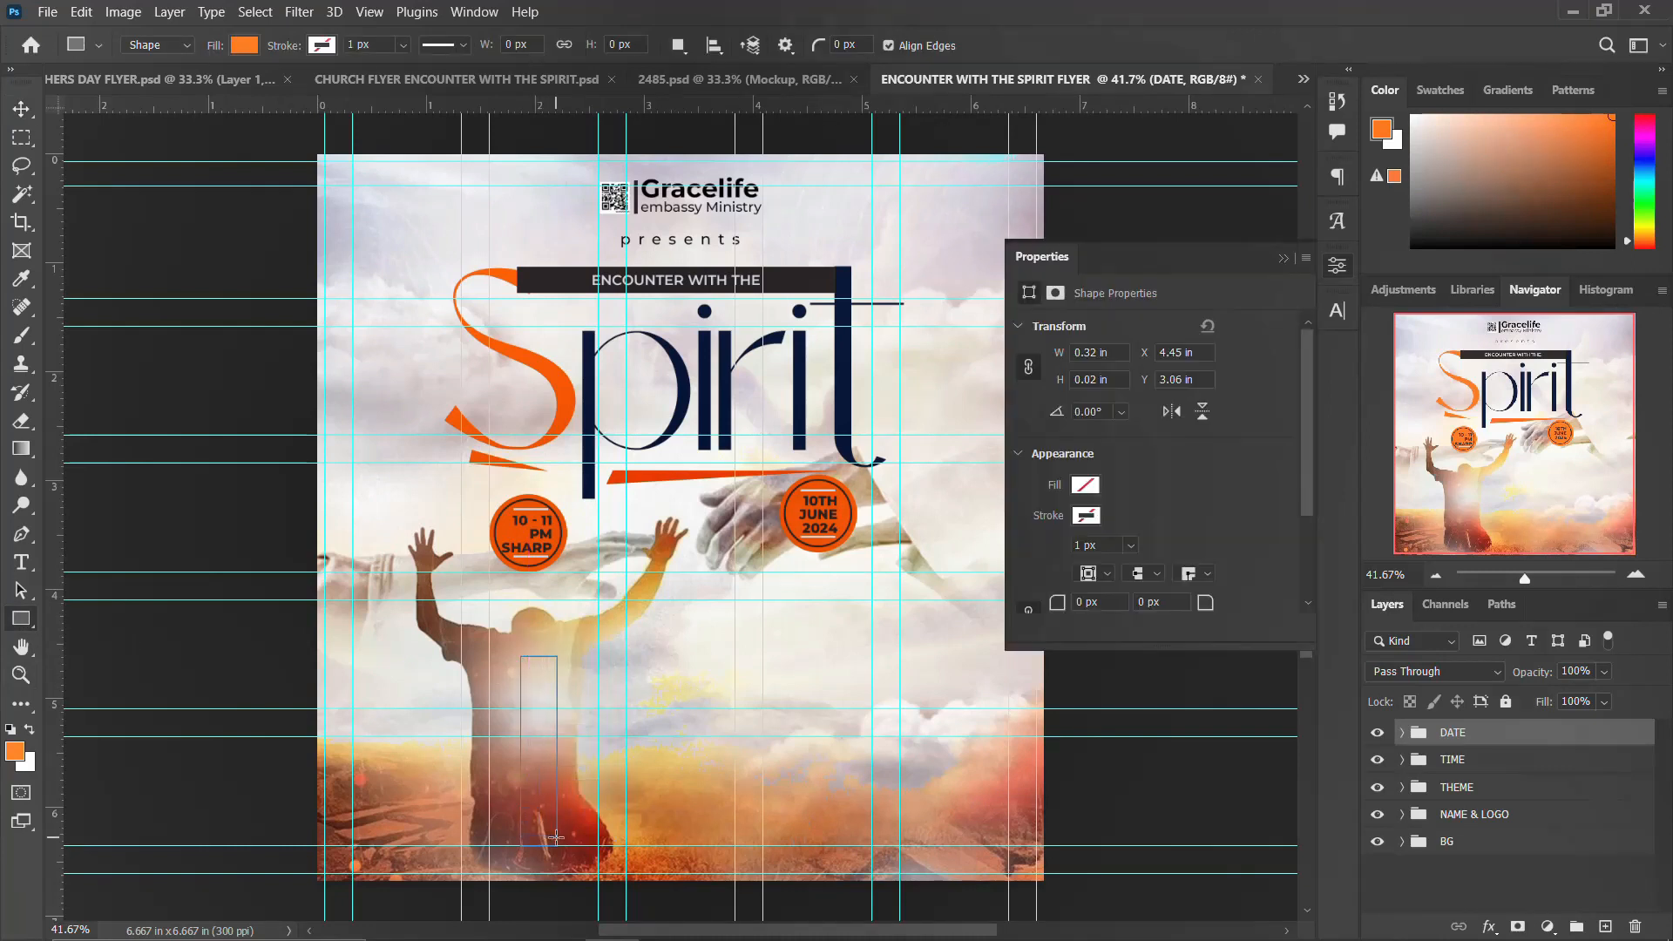
{"action": "left_click", "coordinate": [1337, 266]}
Step: Duplicate the orange bar to its right and fill the copy with dark navy
{"action": "key", "text": "v"}
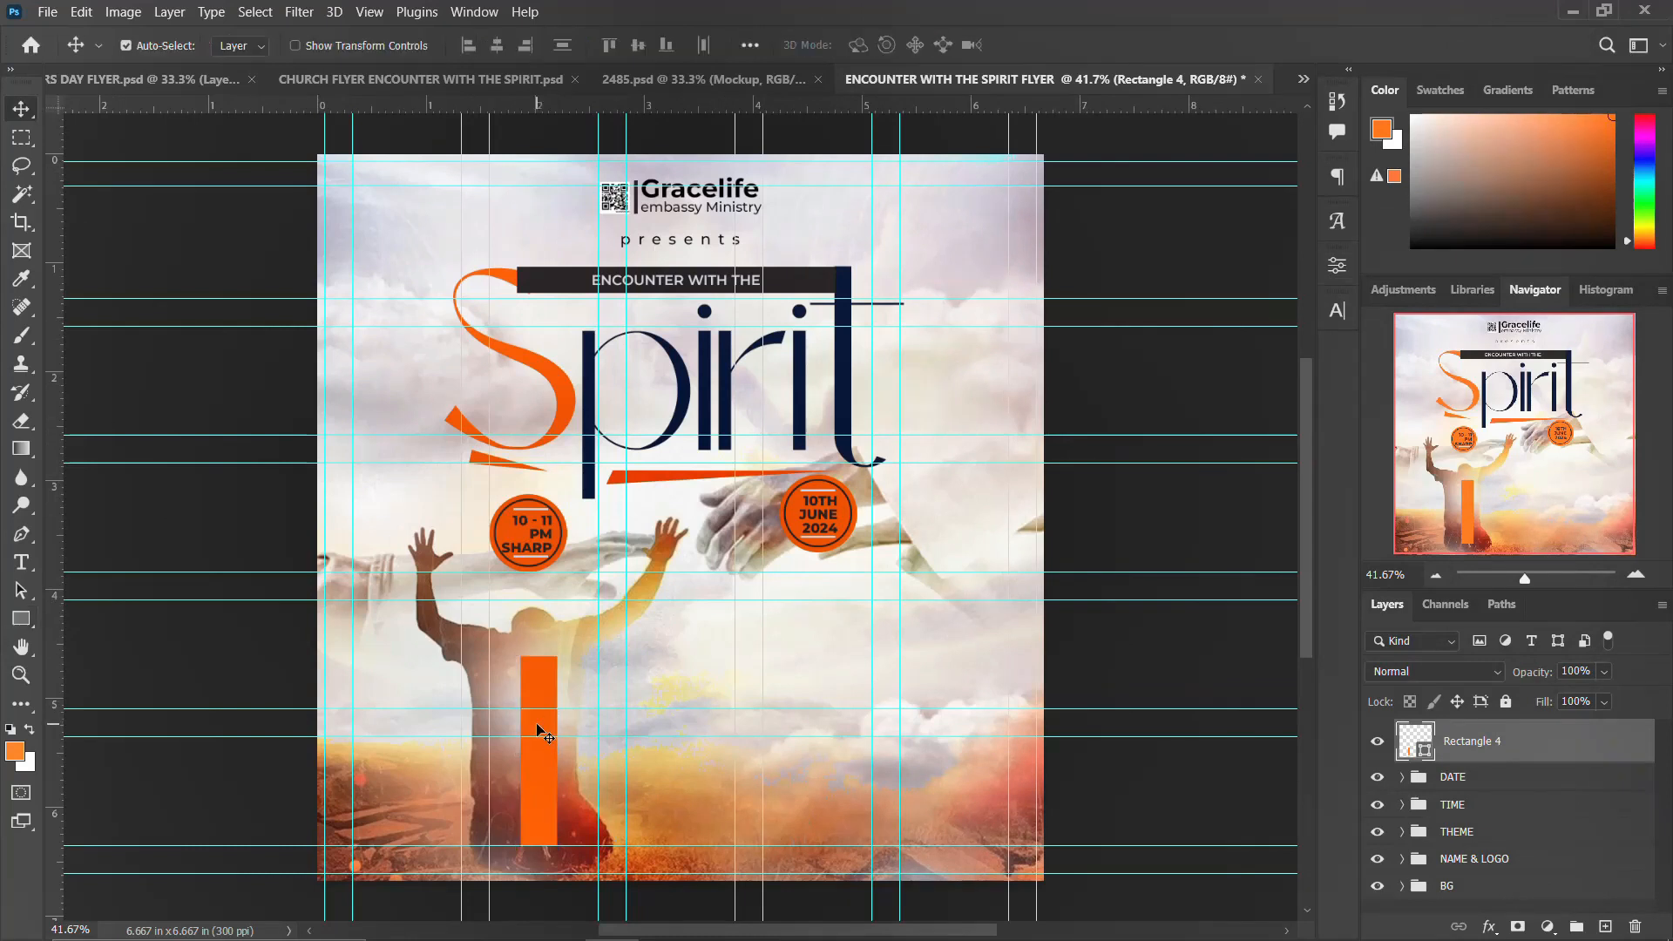
{"action": "left_click_drag", "start_coordinate": [545, 736], "coordinate": [586, 736]}
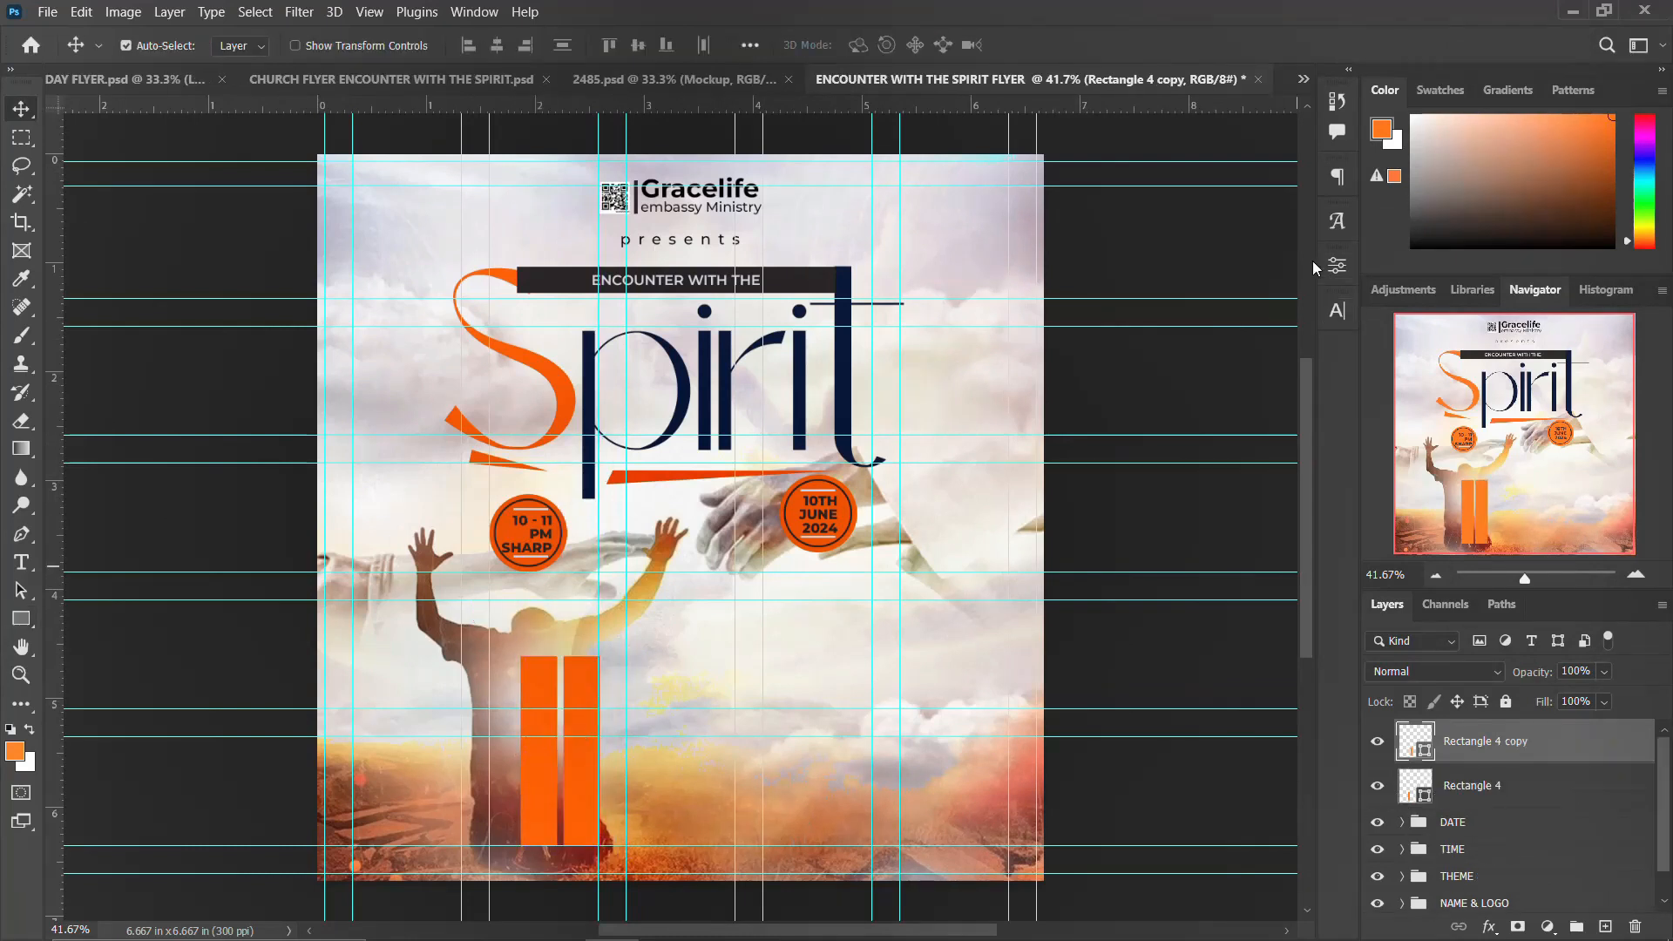
{"action": "left_click", "coordinate": [1337, 266]}
{"action": "left_click", "coordinate": [1085, 486]}
{"action": "left_click", "coordinate": [1147, 600]}
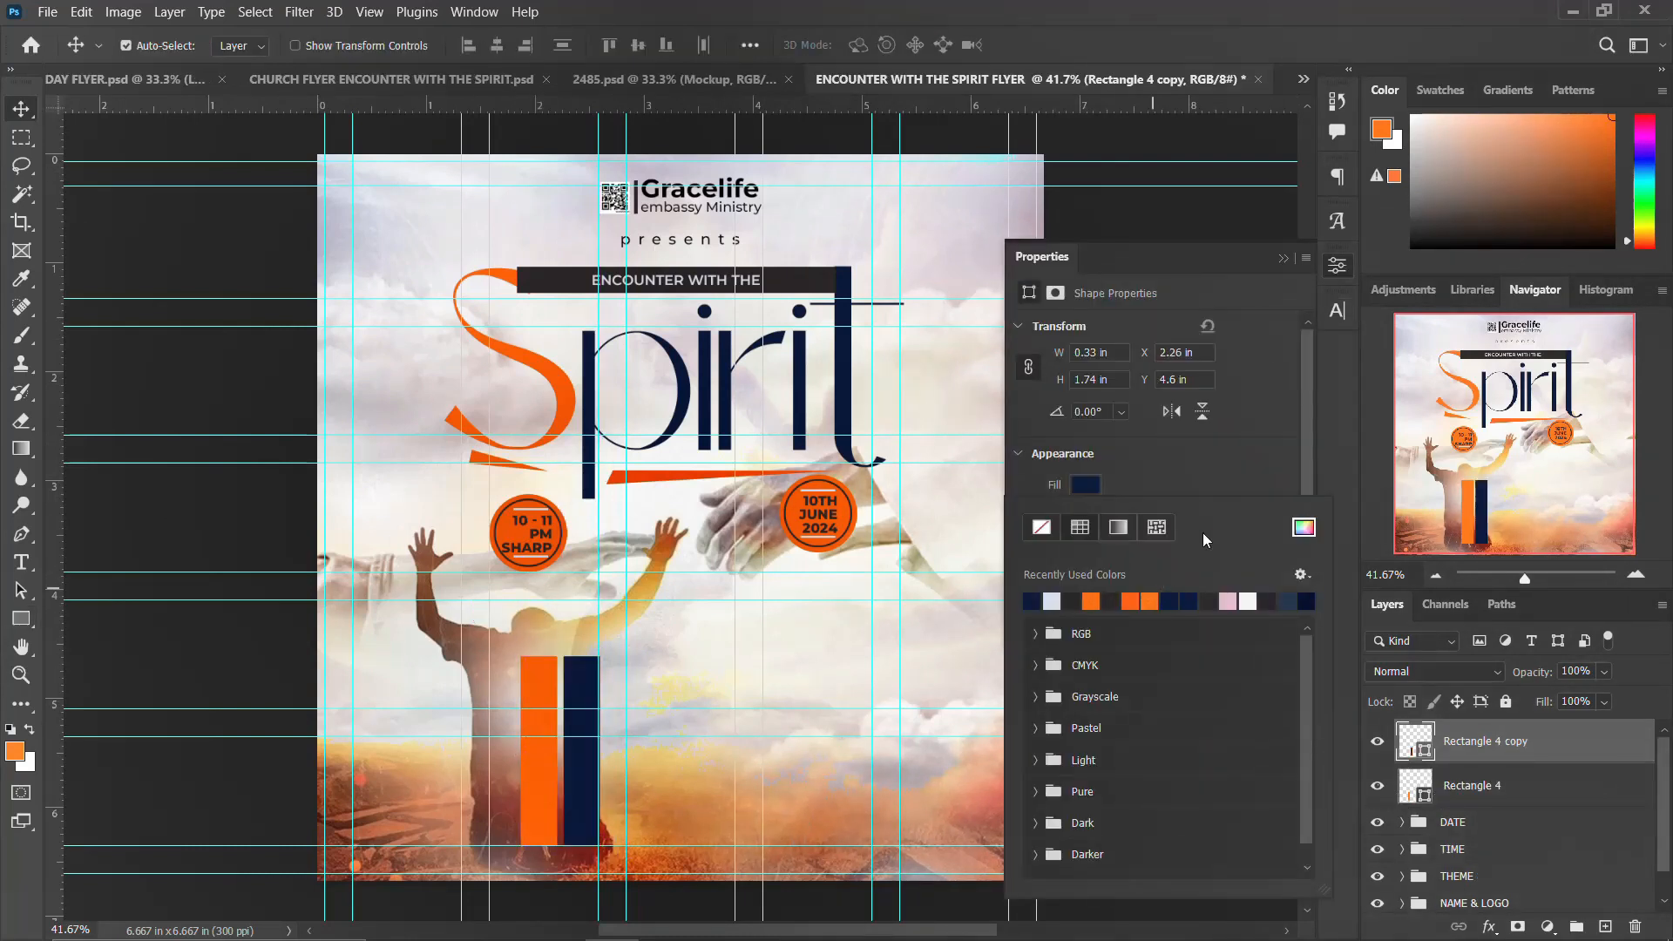
Step: Duplicate the navy bar further right and fill the new copy with dark grey
{"action": "left_click_drag", "start_coordinate": [593, 705], "coordinate": [635, 704]}
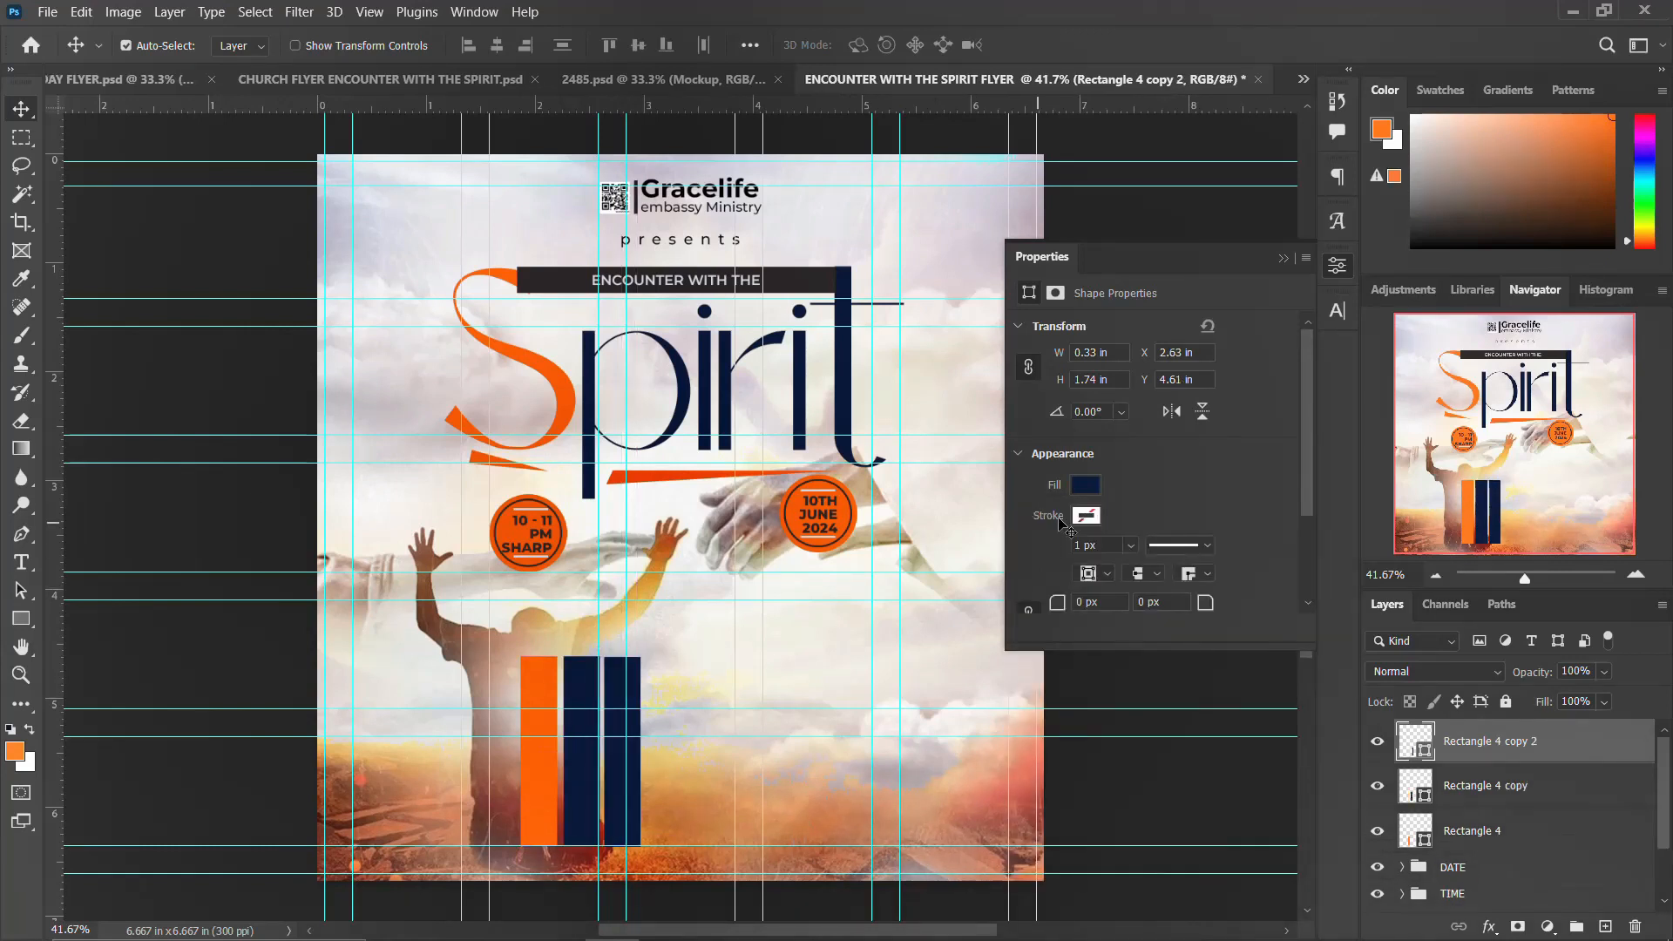
{"action": "left_click", "coordinate": [1095, 490]}
{"action": "left_click", "coordinate": [1073, 600]}
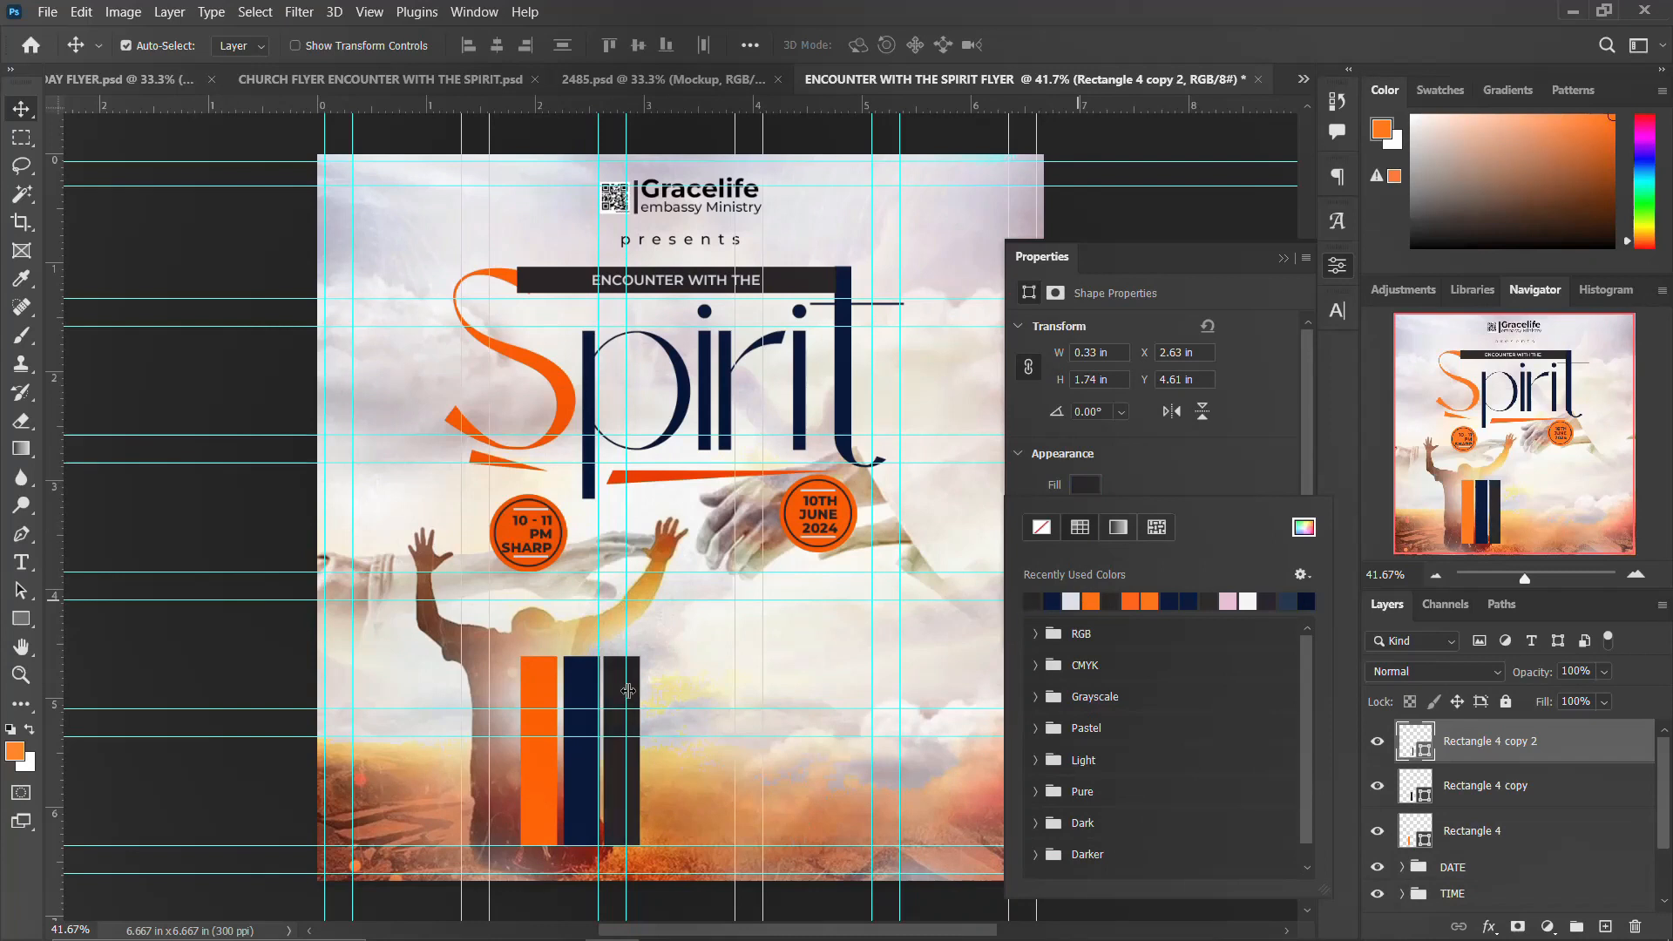
Step: Duplicate the grey bar to its right and fill the copy with a custom orange #ff9804
{"action": "left_click", "coordinate": [620, 708]}
{"action": "left_click_drag", "start_coordinate": [621, 707], "coordinate": [657, 710]}
{"action": "left_click", "coordinate": [1085, 486]}
{"action": "left_click", "coordinate": [1150, 600]}
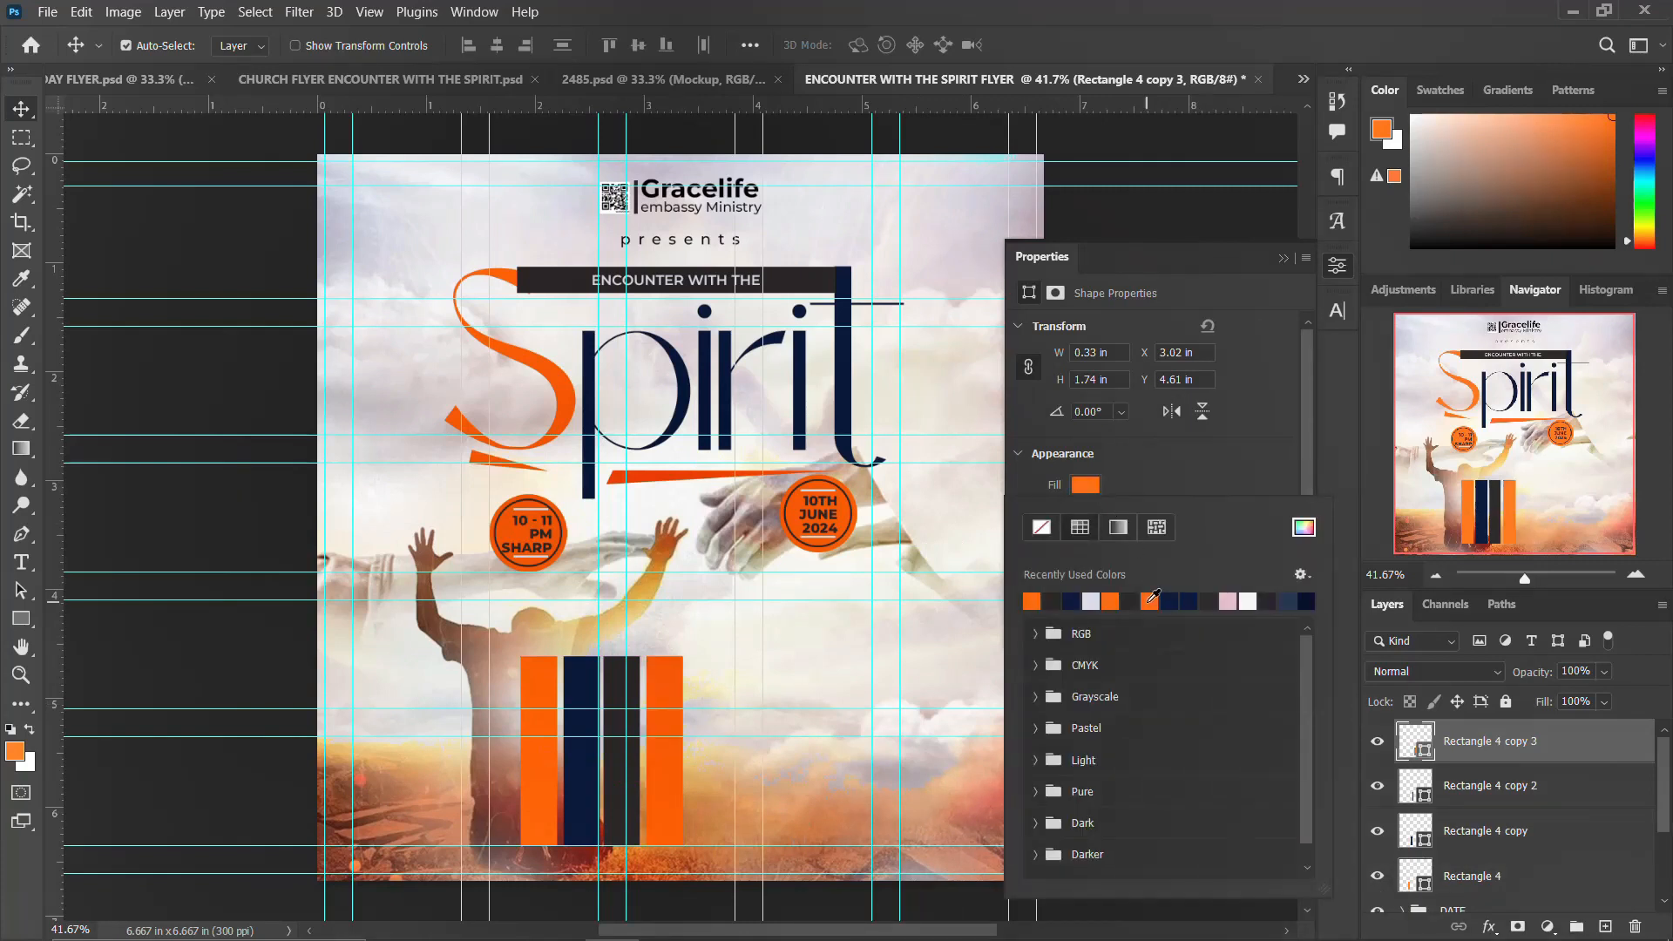
{"action": "left_click", "coordinate": [1229, 599]}
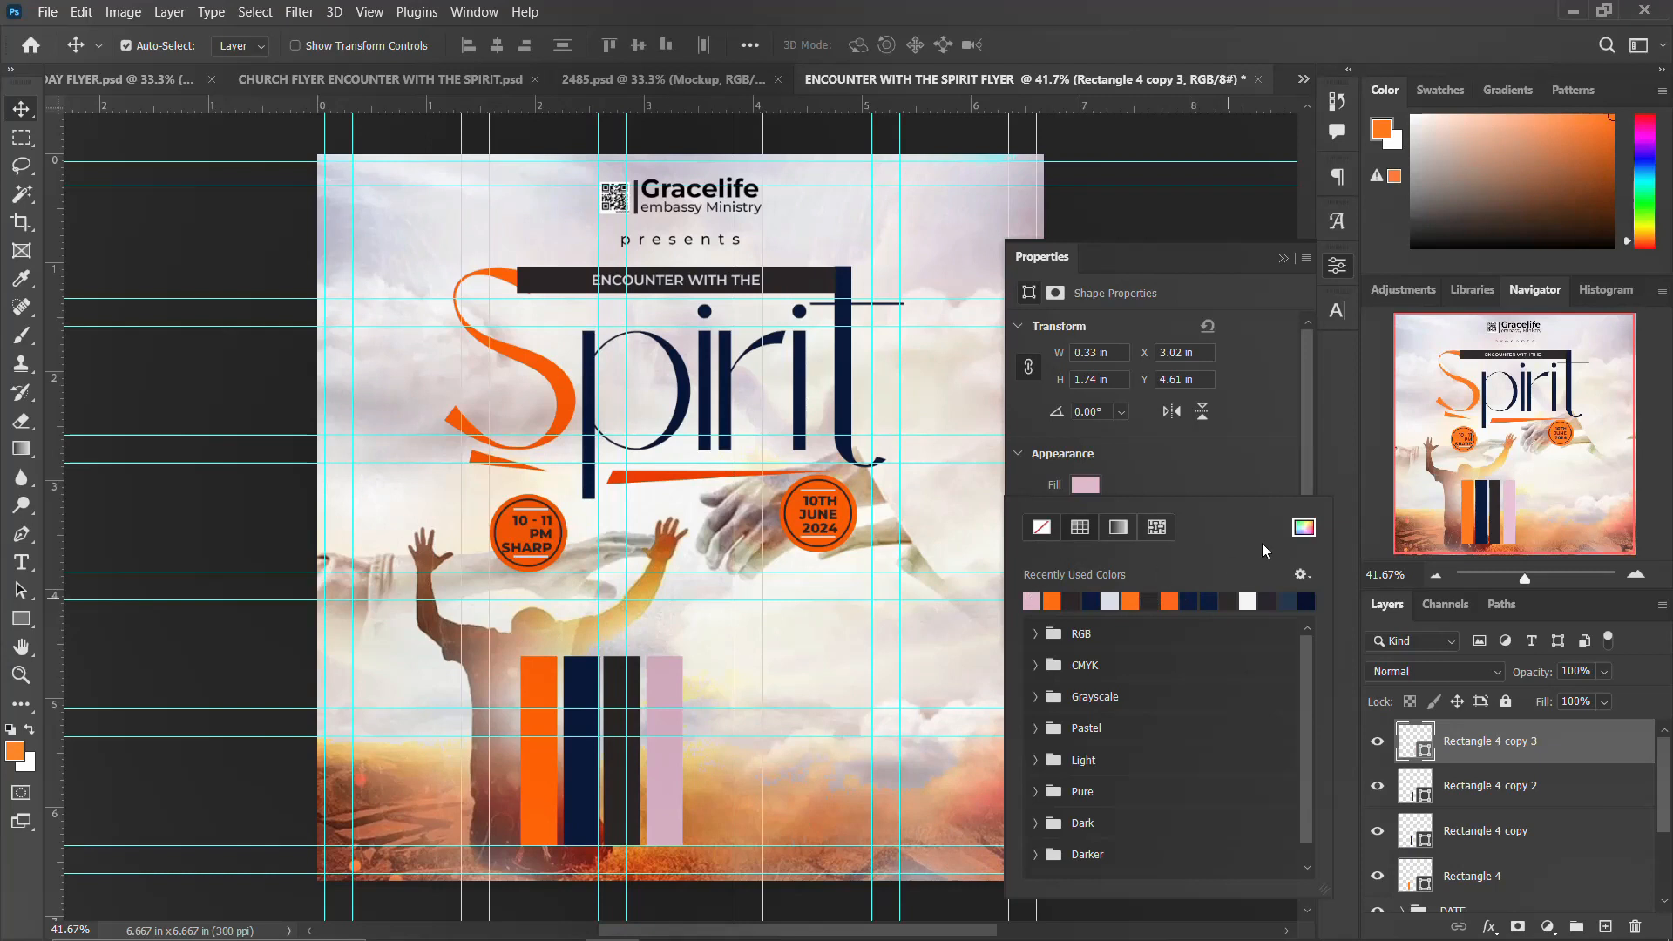
{"action": "left_click", "coordinate": [1303, 531]}
{"action": "left_click_drag", "start_coordinate": [1287, 495], "coordinate": [1288, 530]}
{"action": "left_click_drag", "start_coordinate": [1214, 411], "coordinate": [1263, 256]}
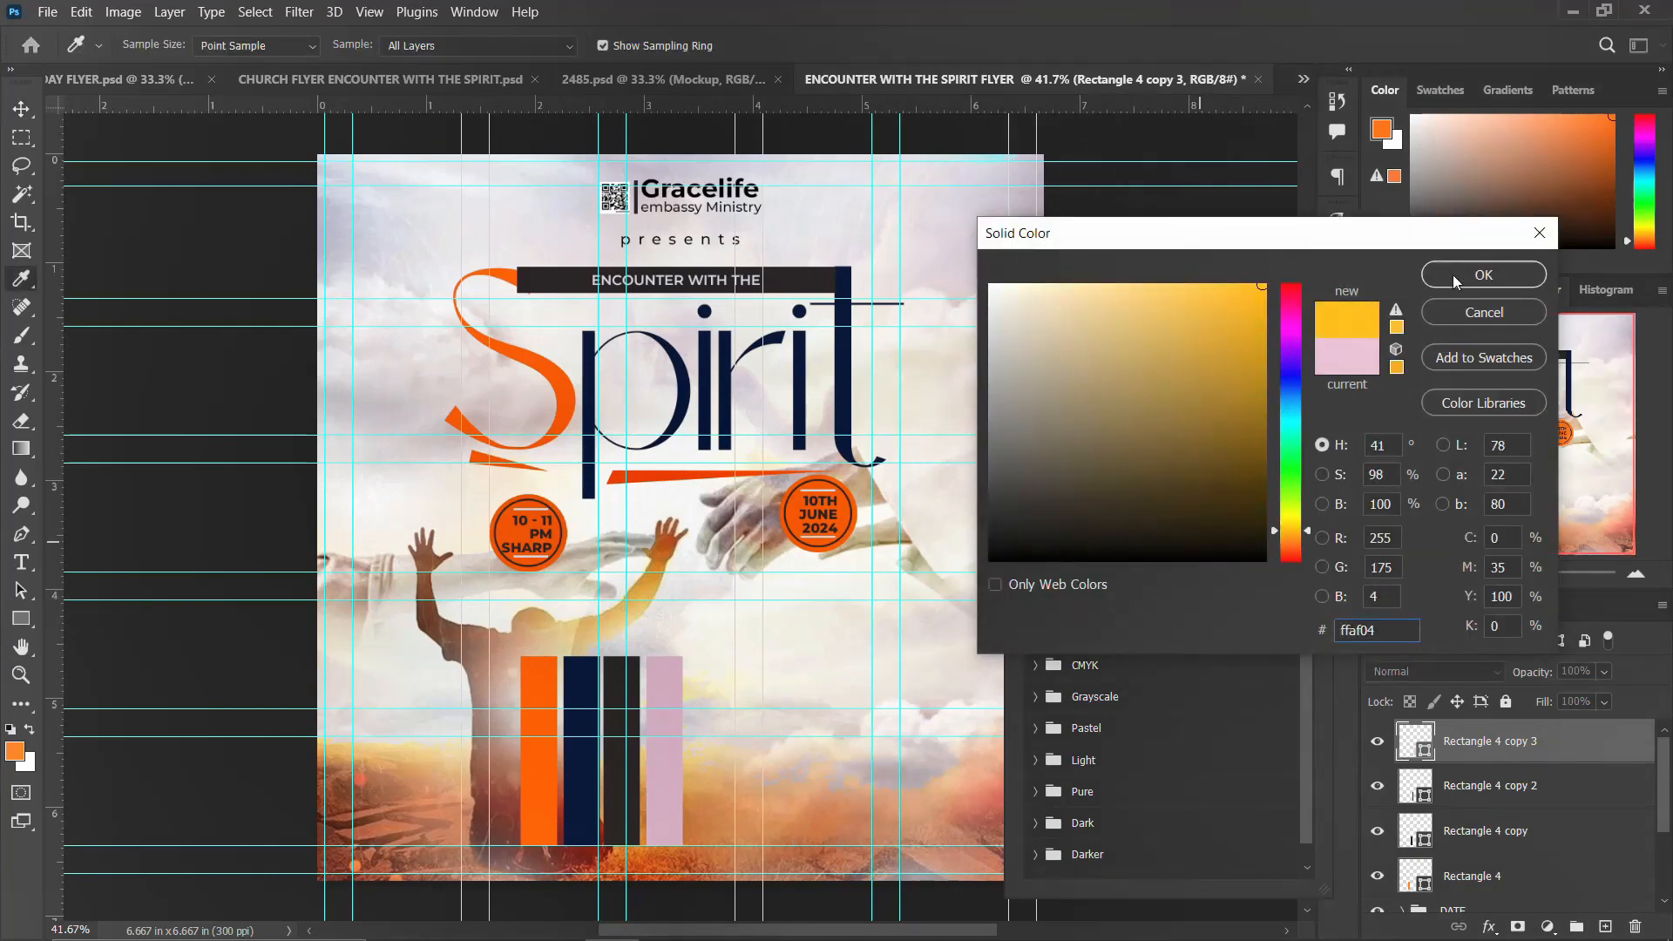
{"action": "left_click", "coordinate": [1287, 533]}
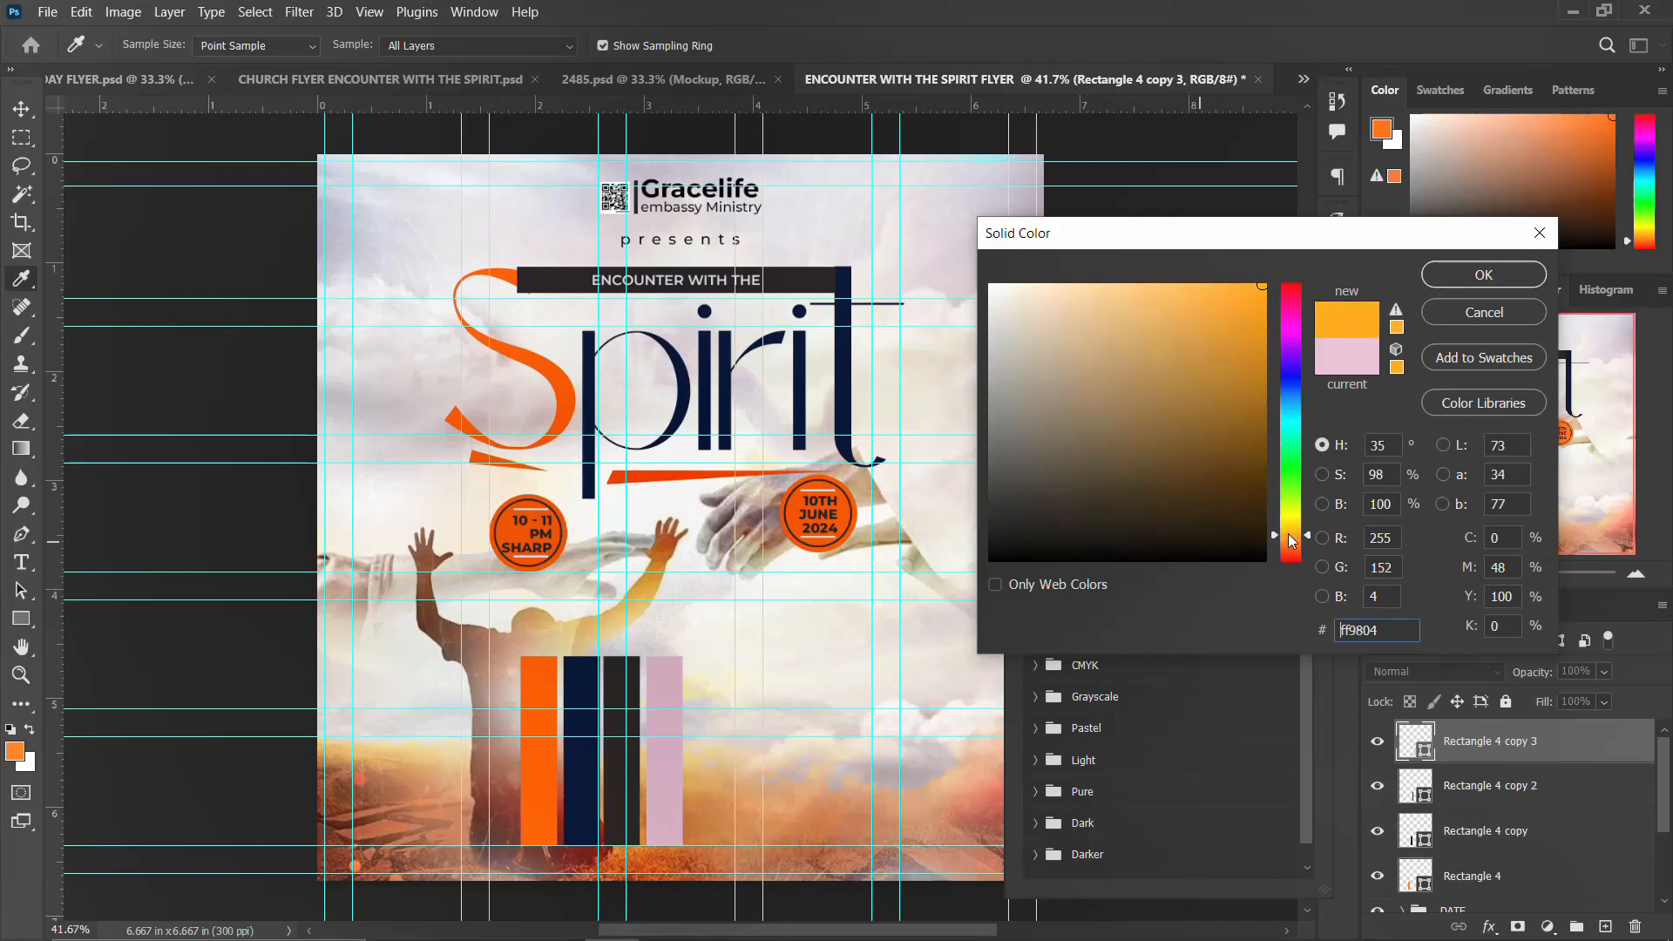
{"action": "left_click", "coordinate": [1484, 275]}
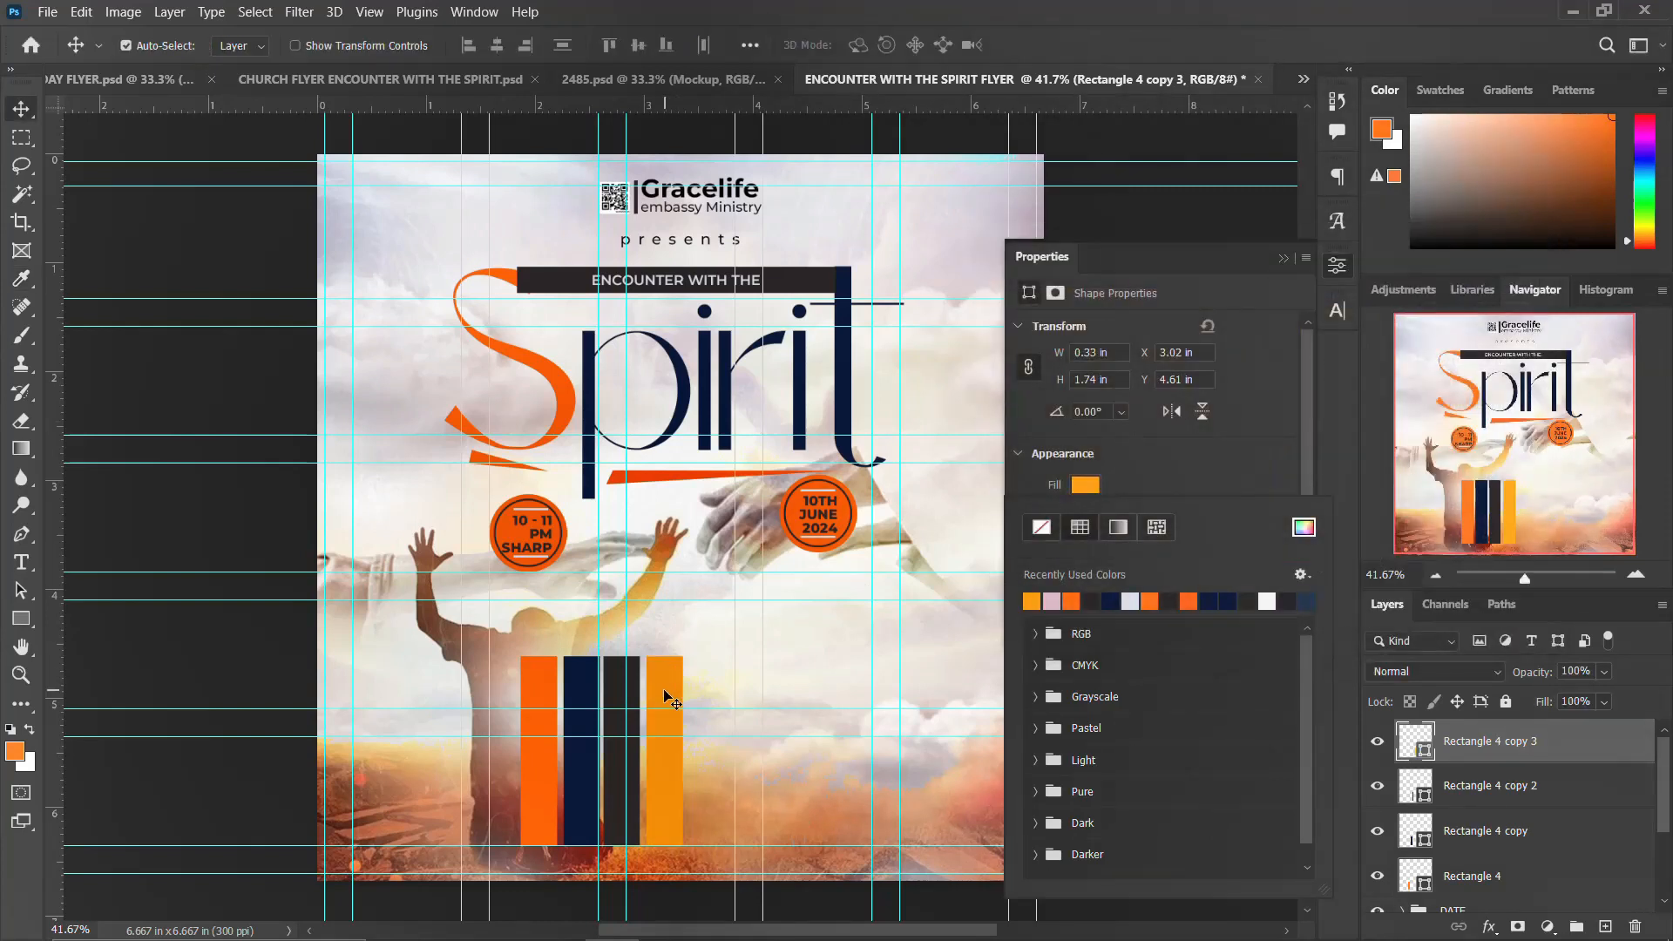
{"action": "left_click", "coordinate": [1336, 265]}
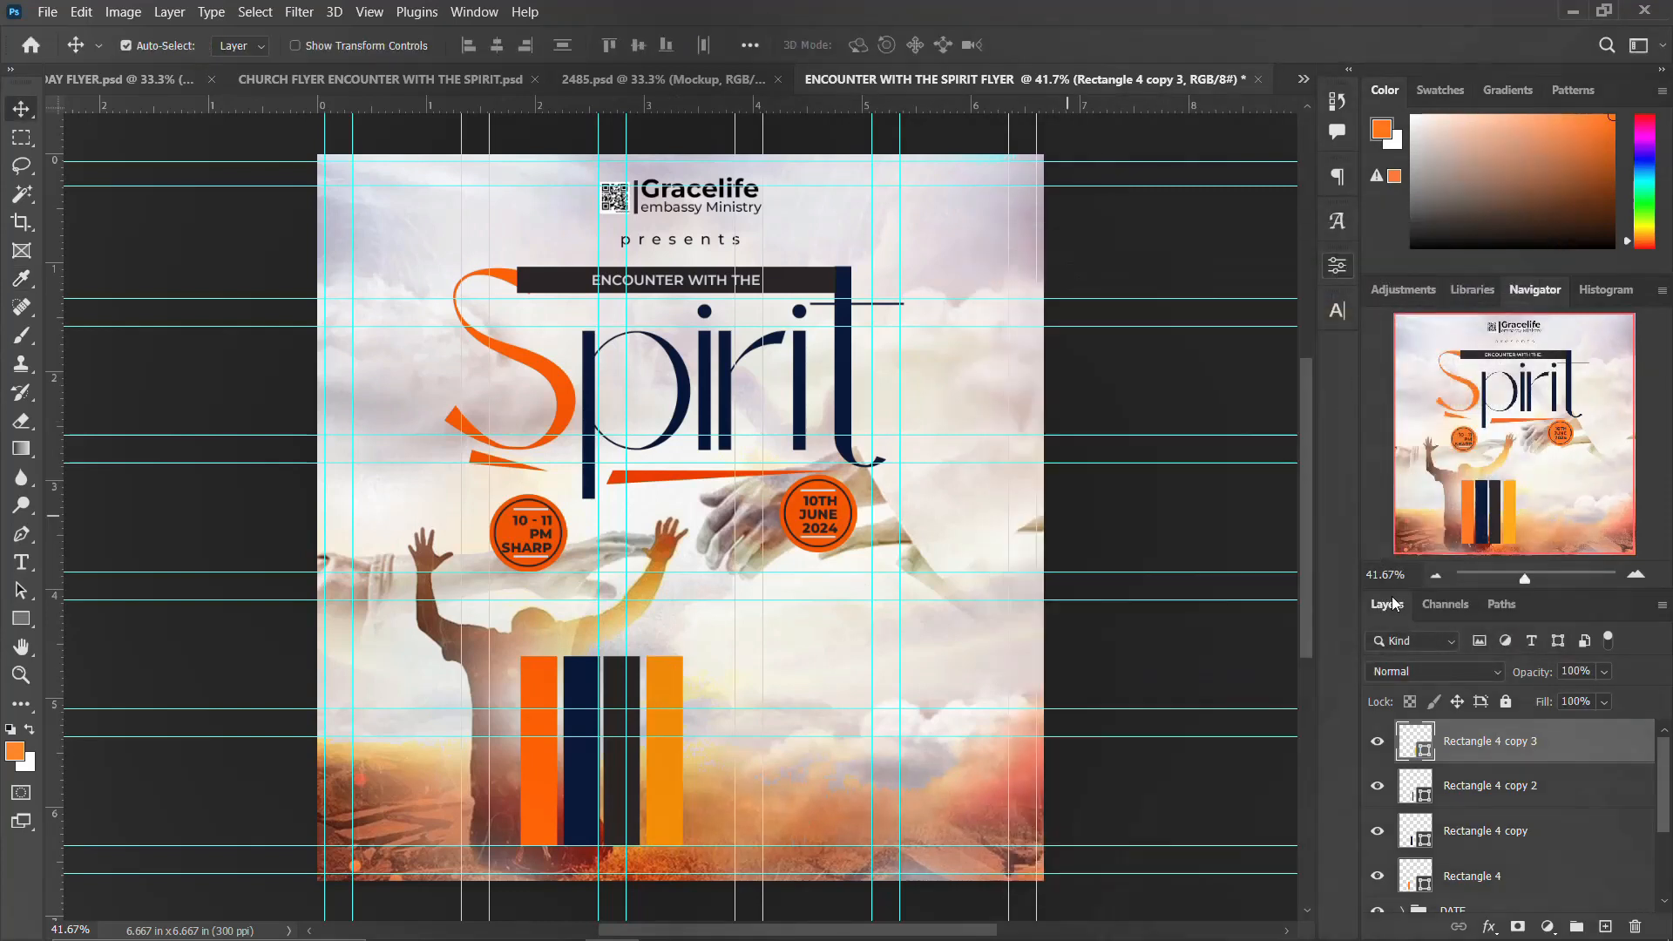
Step: Duplicate all four bars and nudge the copies to the right to form a row of eight bars
{"action": "left_click", "coordinate": [1461, 874], "text": "shift"}
{"action": "key", "text": "ctrl+j"}
{"action": "key", "text": "Right"}
{"action": "key", "text": "Right"}
{"action": "key", "text": "Right"}
{"action": "key", "text": "Right"}
{"action": "key", "text": "Right"}
{"action": "key", "text": "Right"}
{"action": "key", "text": "Right"}
{"action": "key", "text": "Right"}
{"action": "key", "text": "Right"}
{"action": "key", "text": "Right"}
{"action": "key", "text": "Right"}
{"action": "key", "text": "Right"}
{"action": "key", "text": "Right"}
{"action": "key", "text": "Right"}
{"action": "key", "text": "Right"}
{"action": "key", "text": "Right"}
{"action": "key", "text": "Right"}
{"action": "key", "text": "Right"}
{"action": "key", "text": "Right"}
{"action": "key", "text": "Right"}
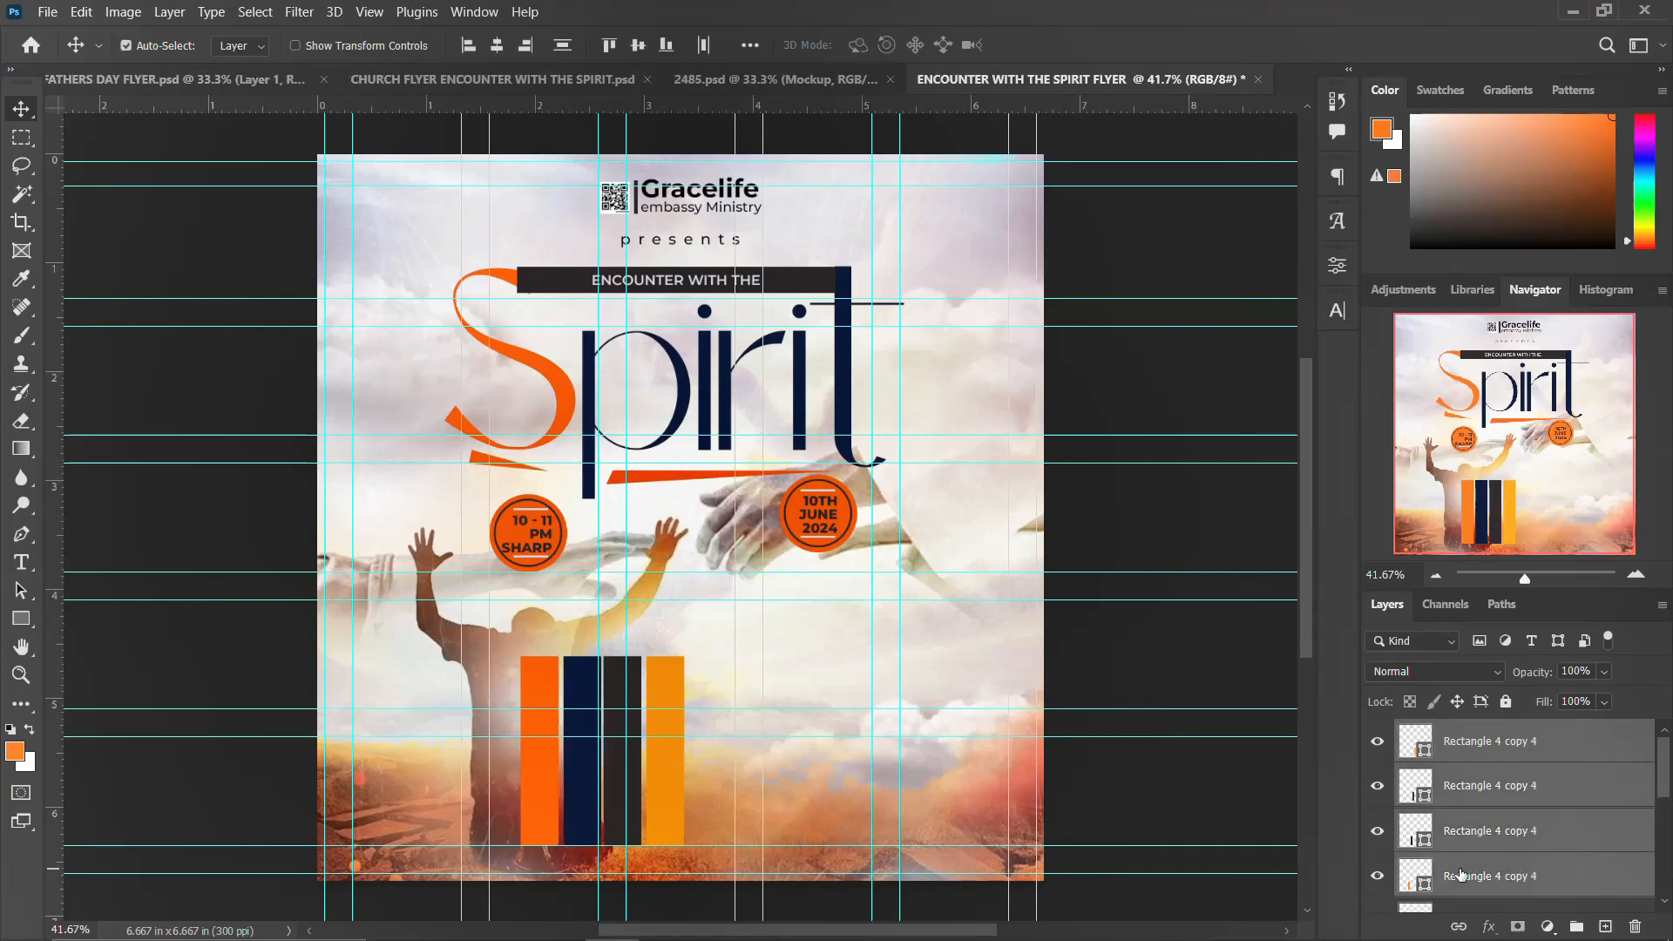
{"action": "key", "text": "Right"}
{"action": "key", "text": "Right"}
{"action": "key", "text": "Right"}
{"action": "key", "text": "Right"}
{"action": "key", "text": "Right"}
{"action": "key", "text": "Right"}
{"action": "key", "text": "Right"}
{"action": "key", "text": "Right"}
{"action": "key", "text": "Right"}
{"action": "key", "text": "Right"}
{"action": "key", "text": "Right"}
{"action": "key", "text": "Right"}
{"action": "key", "text": "Right"}
{"action": "key", "text": "Right"}
{"action": "key", "text": "Right"}
{"action": "key", "text": "Right"}
{"action": "key", "text": "Right"}
{"action": "key", "text": "Right"}
{"action": "key", "text": "Right"}
{"action": "key", "text": "Right"}
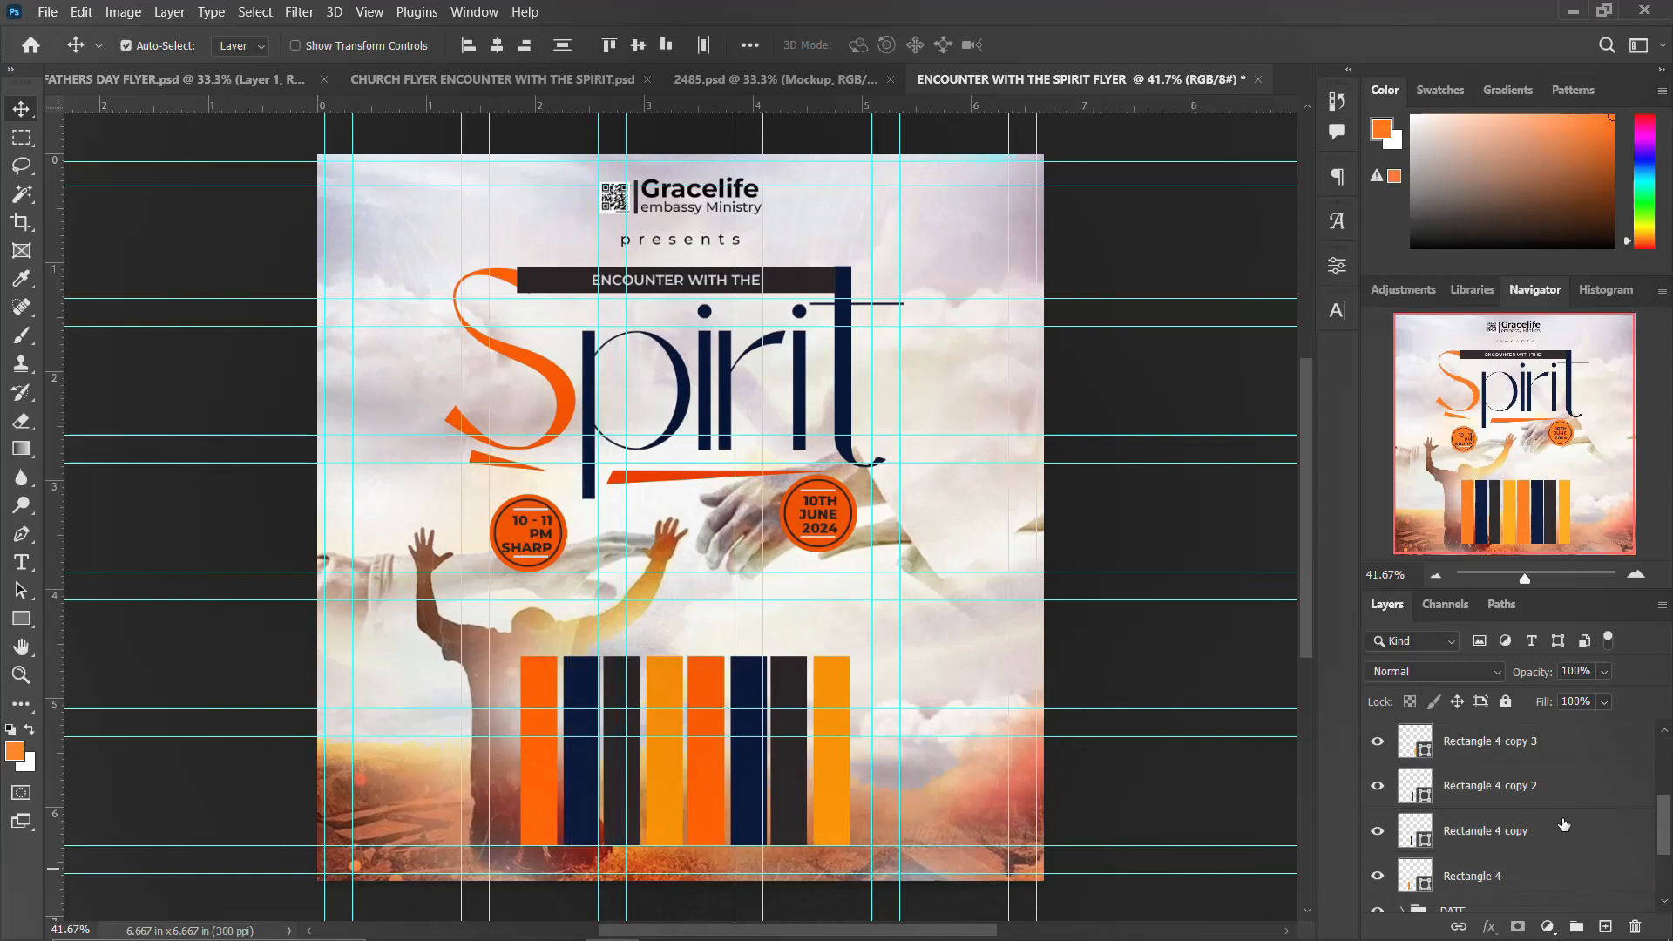
Step: Group all eight bar layers into a group named SHAPES
{"action": "scroll", "coordinate": [1502, 818], "scroll_direction": "down", "scroll_amount": 2}
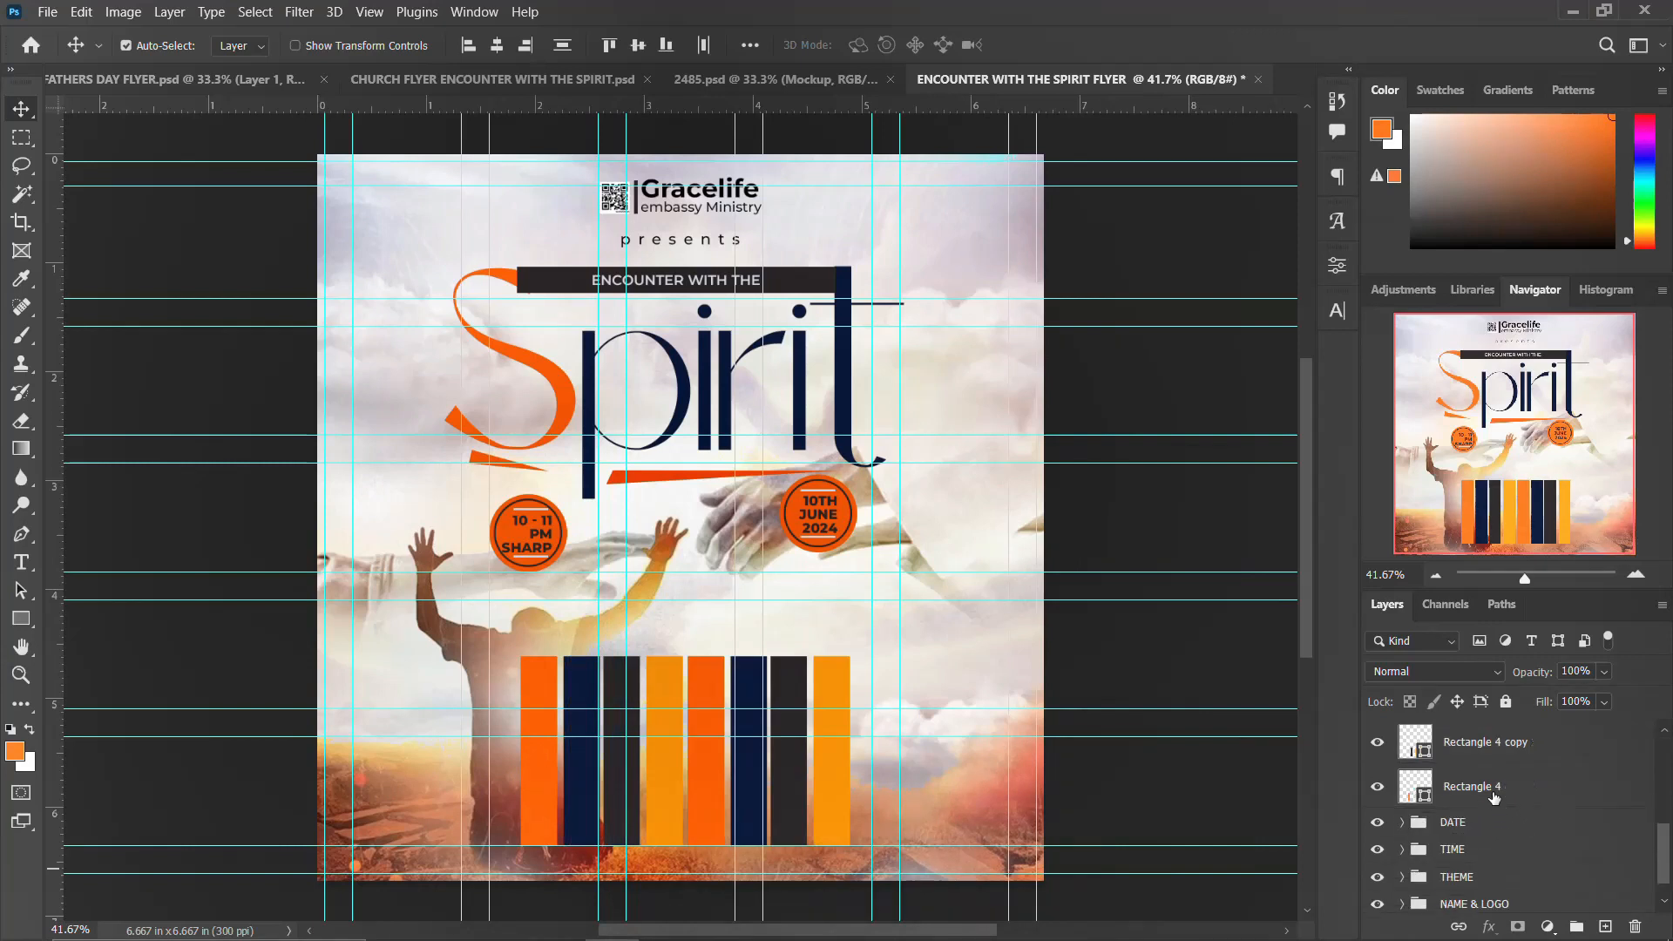
{"action": "left_click", "coordinate": [1493, 797], "text": "shift"}
{"action": "scroll", "coordinate": [1493, 793], "scroll_direction": "up", "scroll_amount": 6}
{"action": "scroll", "coordinate": [1493, 794], "scroll_direction": "down", "scroll_amount": 6}
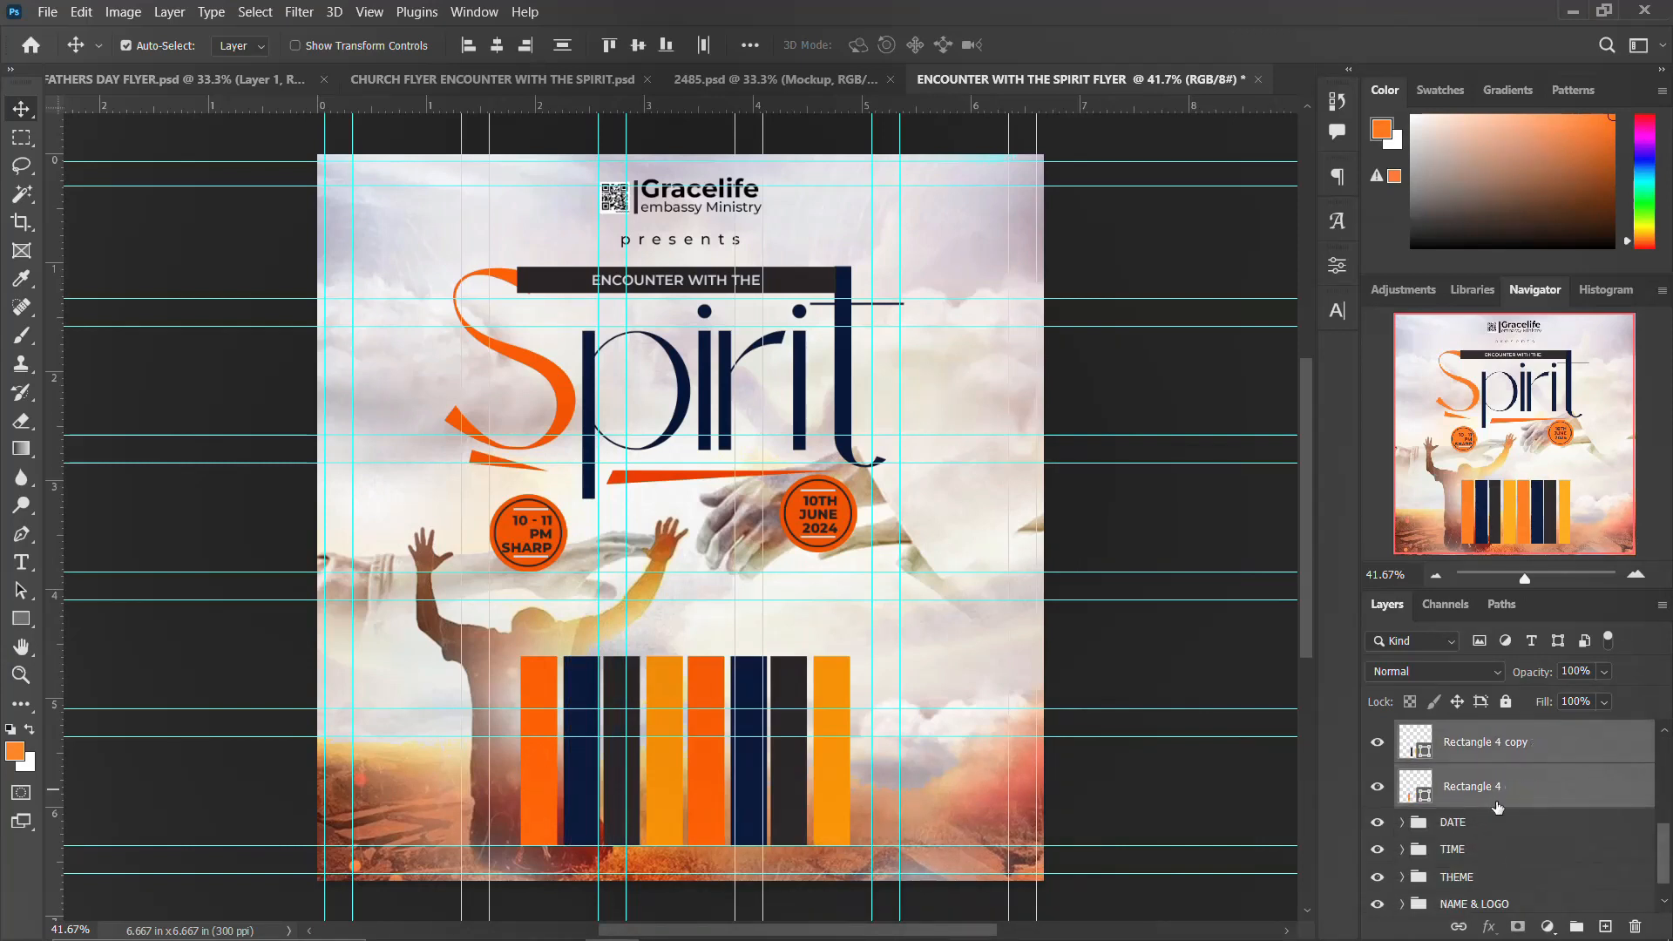
{"action": "left_click", "coordinate": [1498, 800]}
{"action": "scroll", "coordinate": [1501, 793], "scroll_direction": "up", "scroll_amount": 5}
{"action": "left_click", "coordinate": [1520, 736], "text": "shift"}
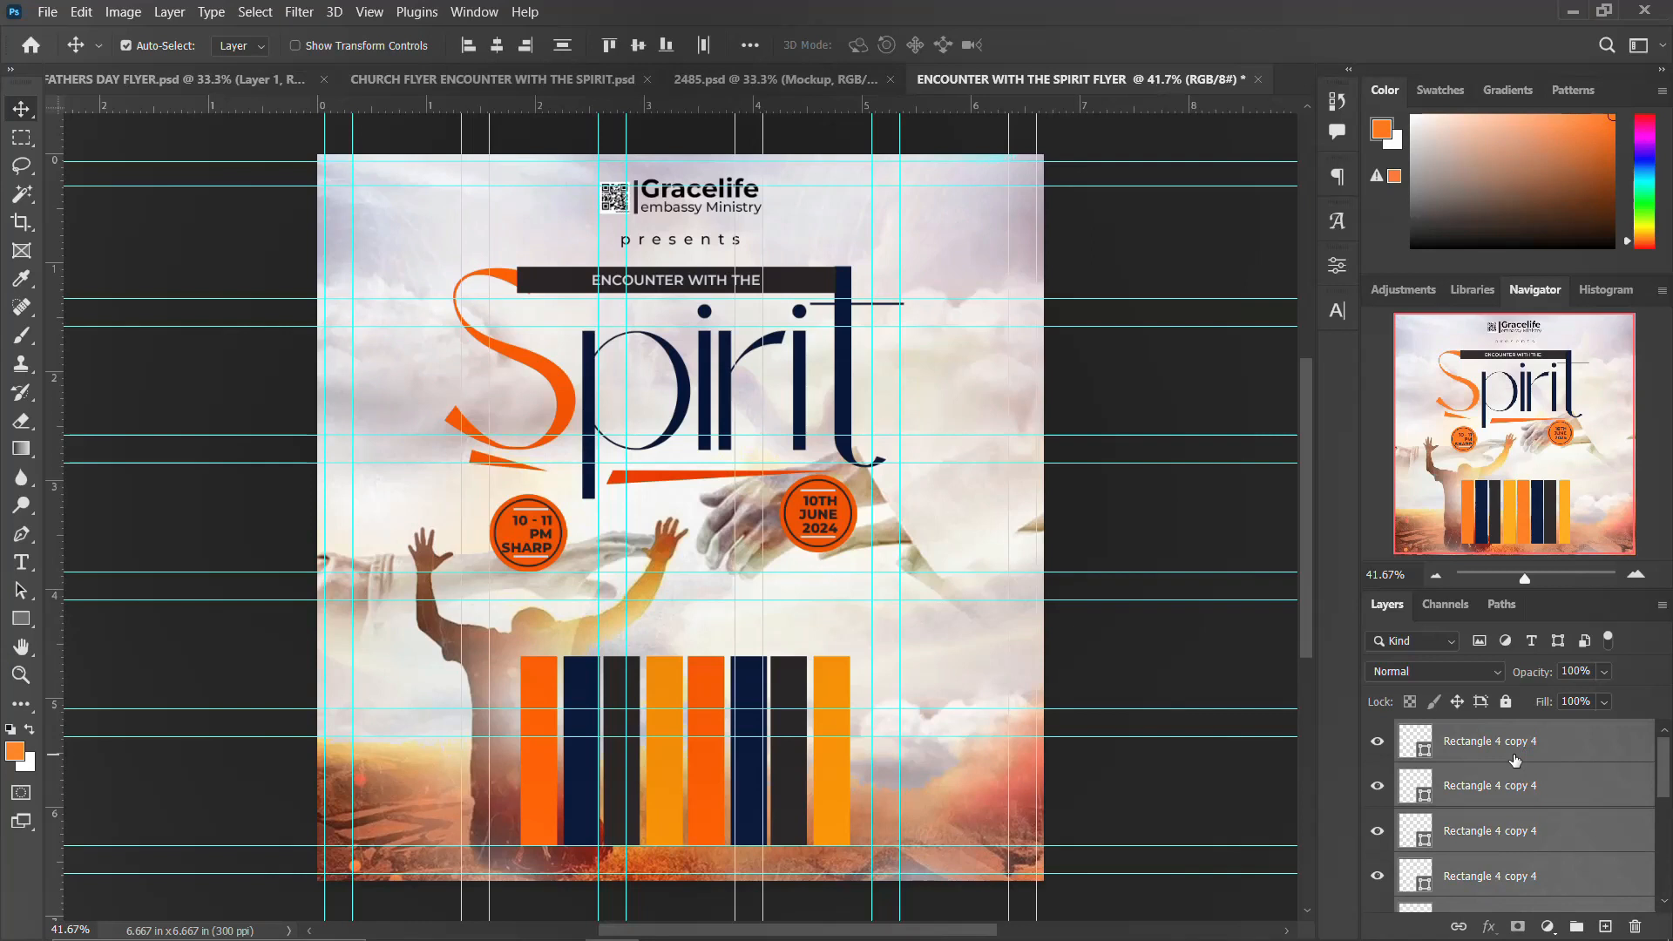
{"action": "key", "text": "ctrl+g"}
{"action": "double_click", "coordinate": [1448, 733]}
{"action": "type", "text": "SHAPES"}
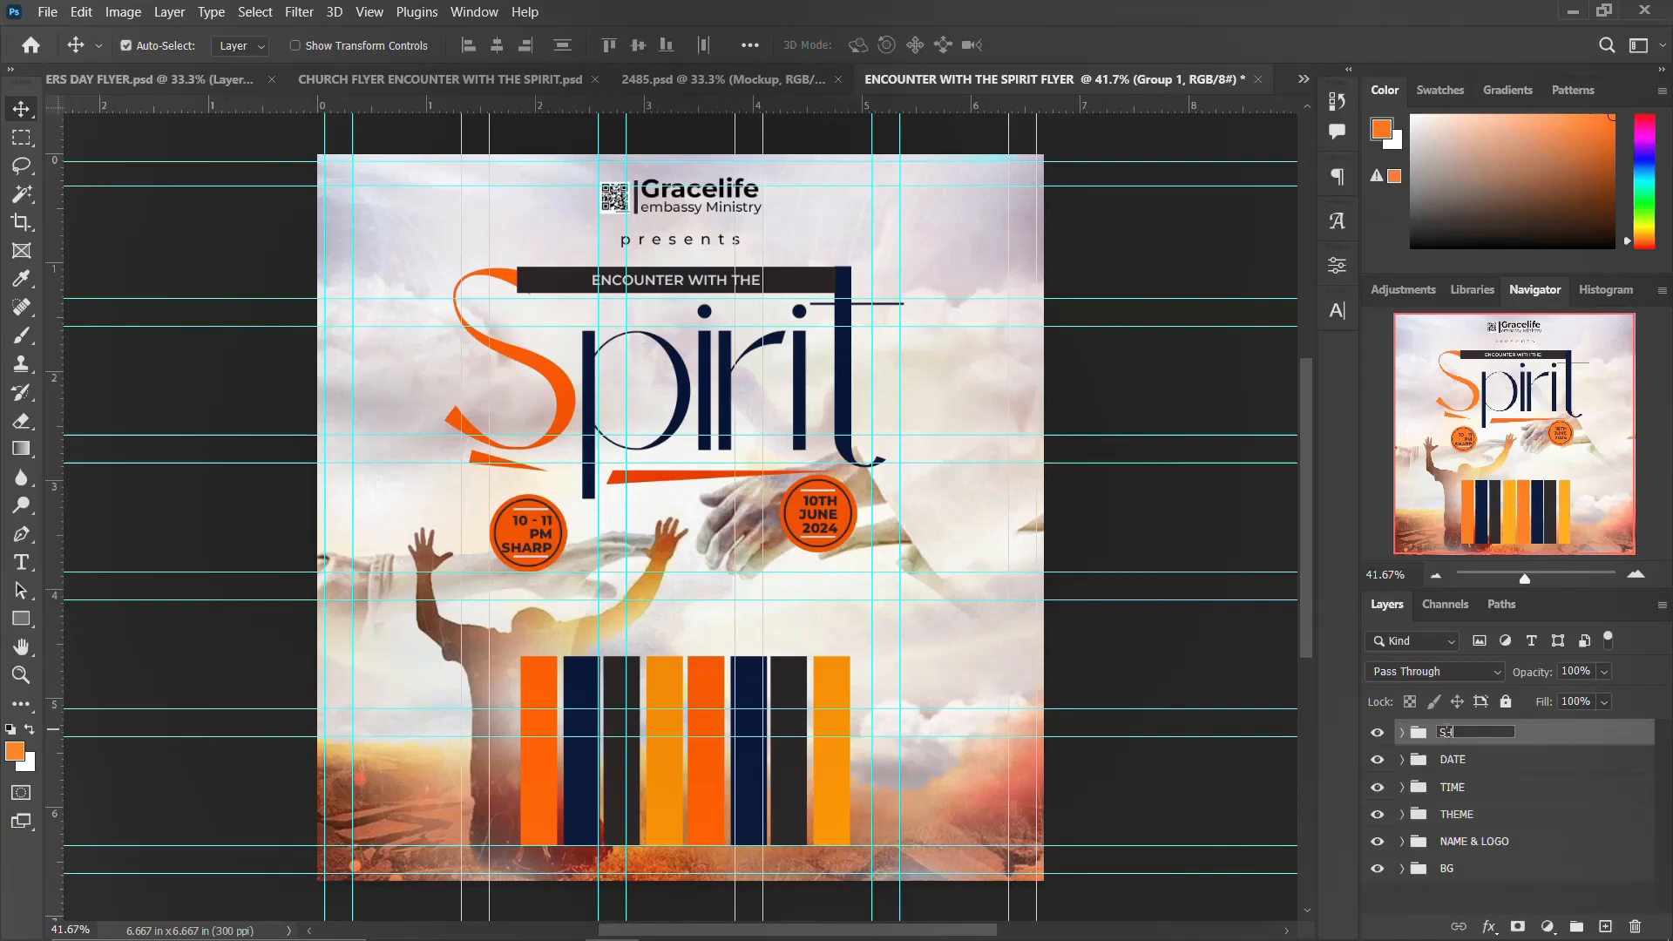
{"action": "key", "text": "Return"}
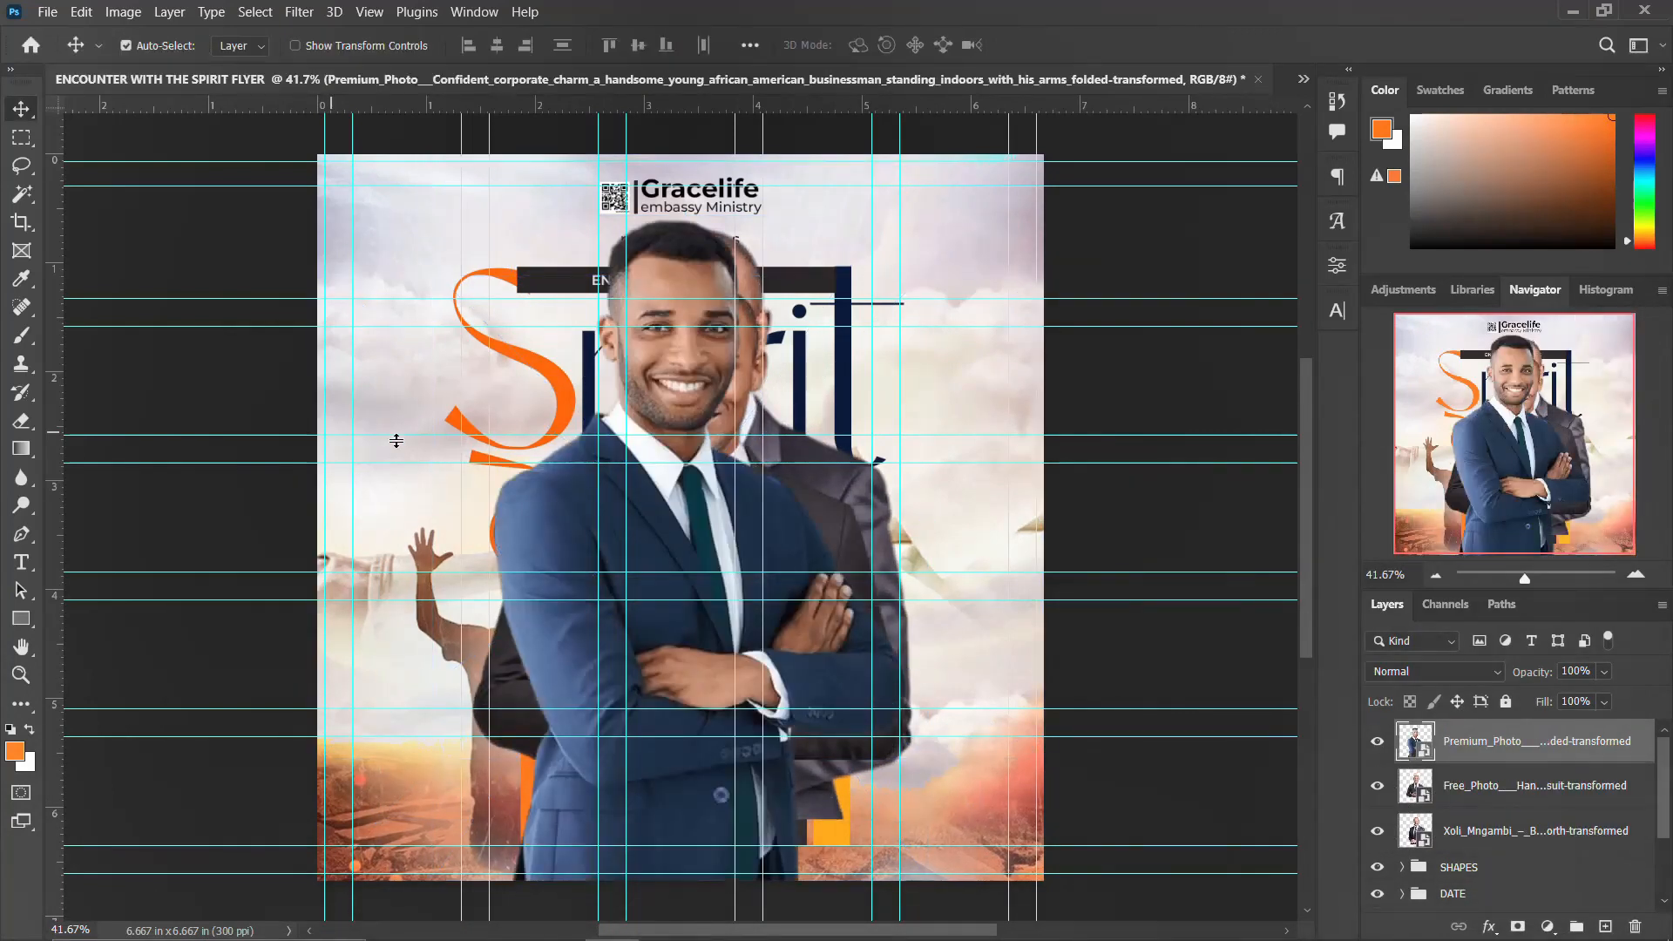
Step: Hide the guides and reorder the three portrait layers, putting the hands-clasped man in the black suit on top
{"action": "key", "text": "ctrl+semicolon"}
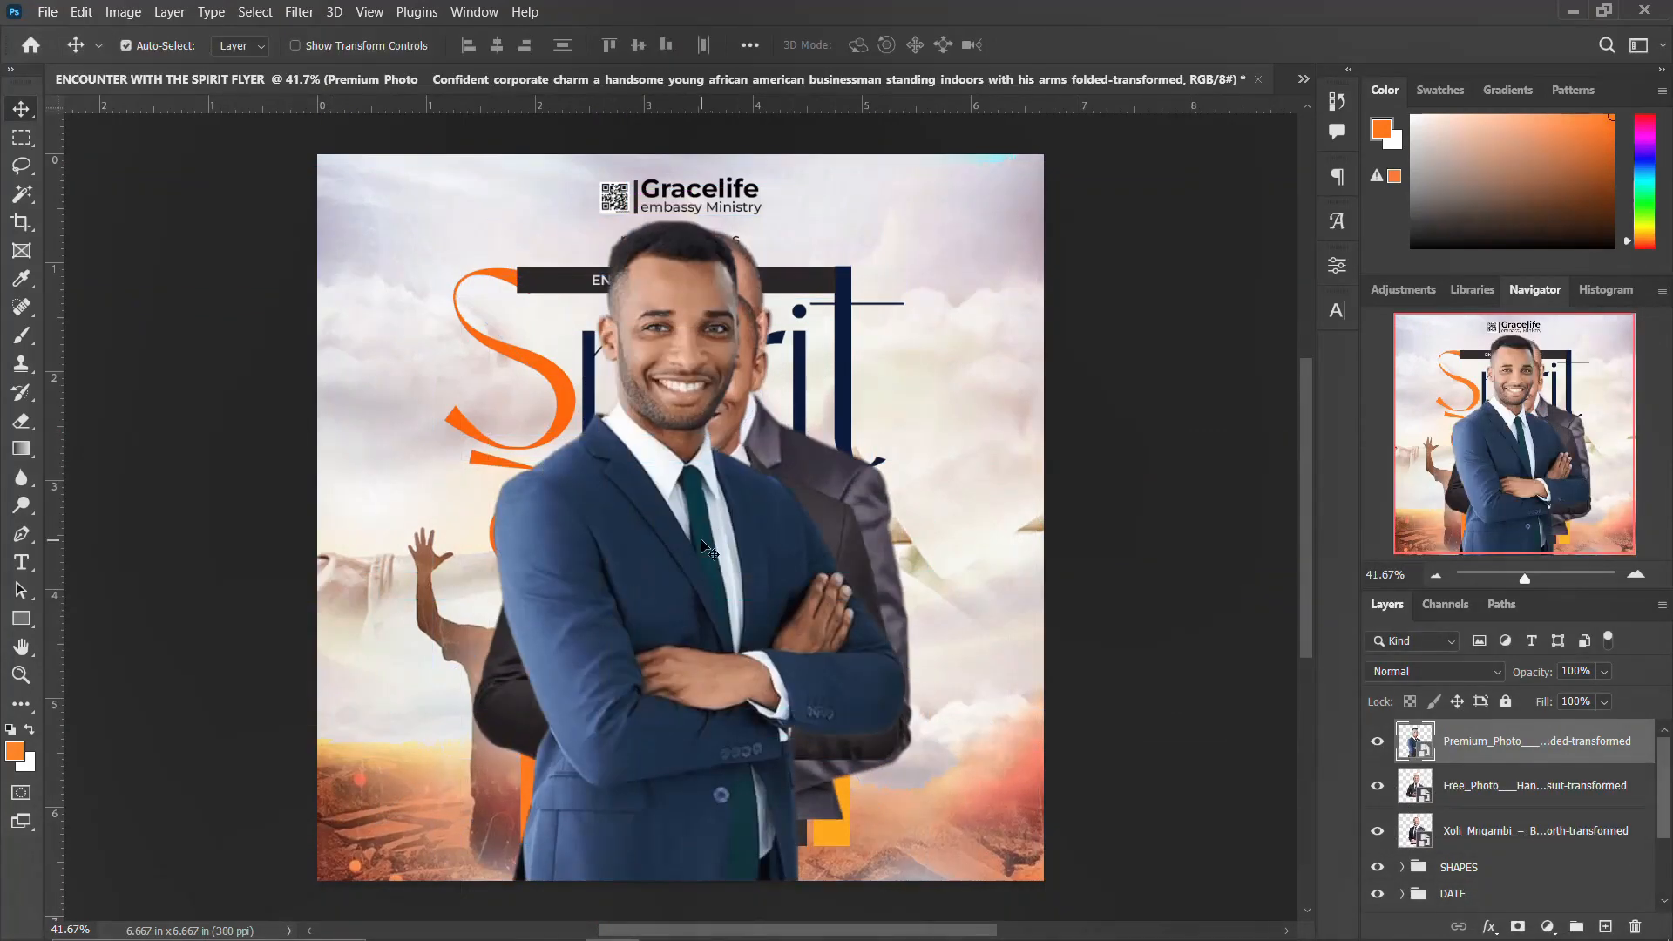
{"action": "left_click_drag", "start_coordinate": [1465, 828], "coordinate": [1477, 725]}
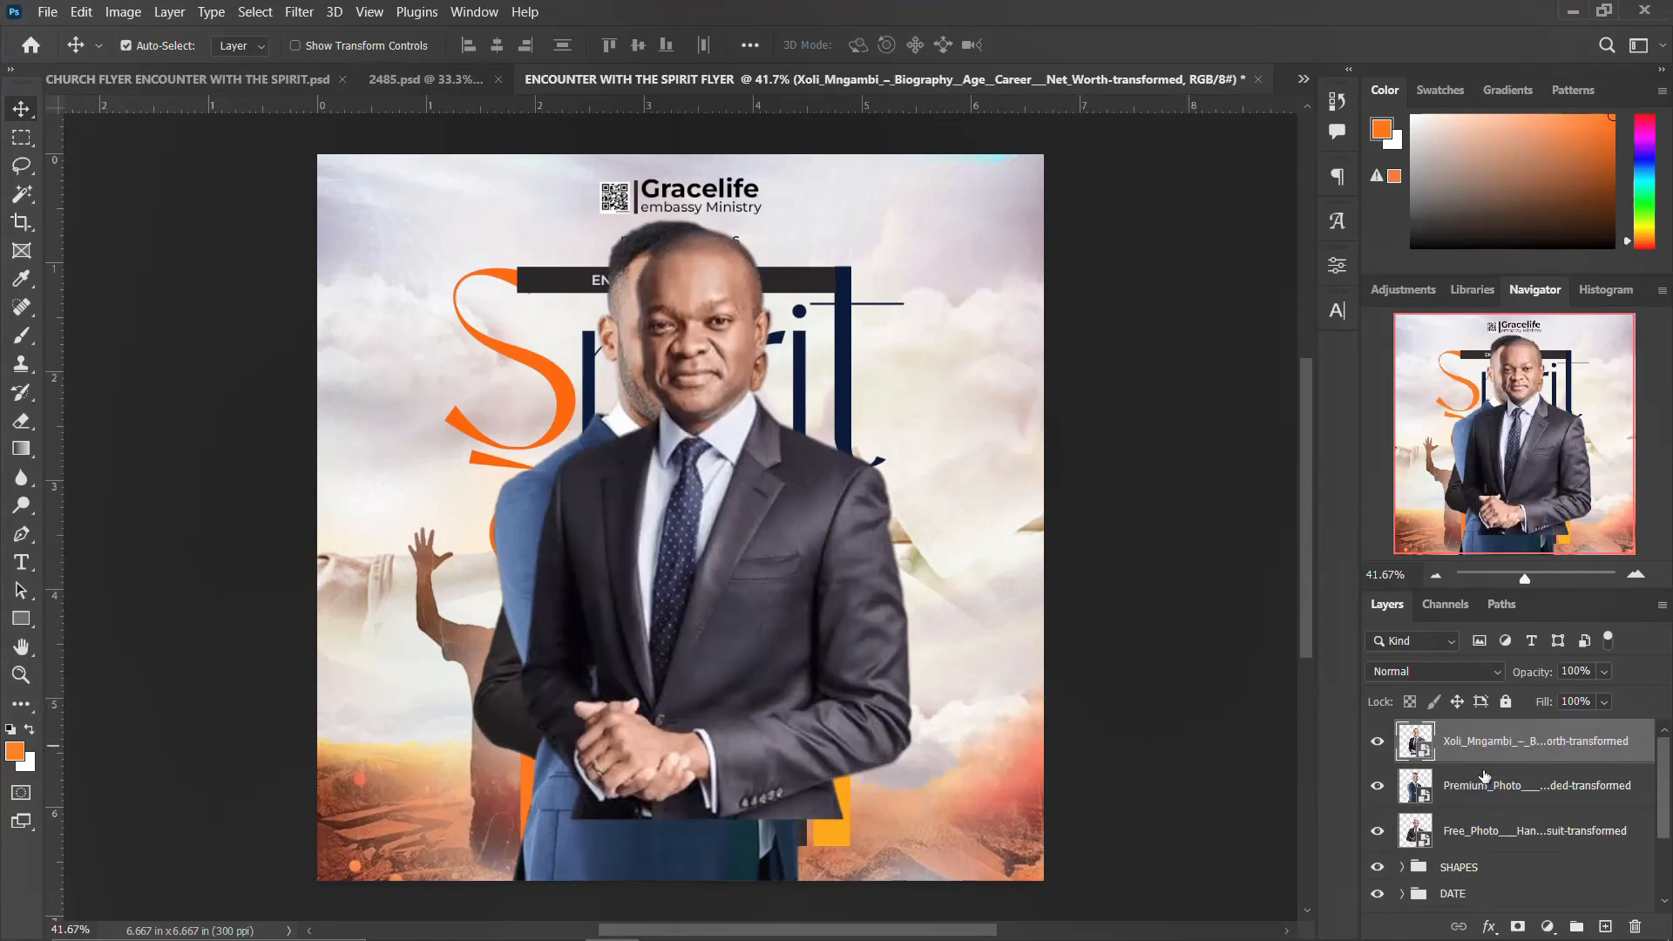
{"action": "double_click", "coordinate": [1464, 830]}
{"action": "left_click_drag", "start_coordinate": [1492, 849], "coordinate": [1504, 733]}
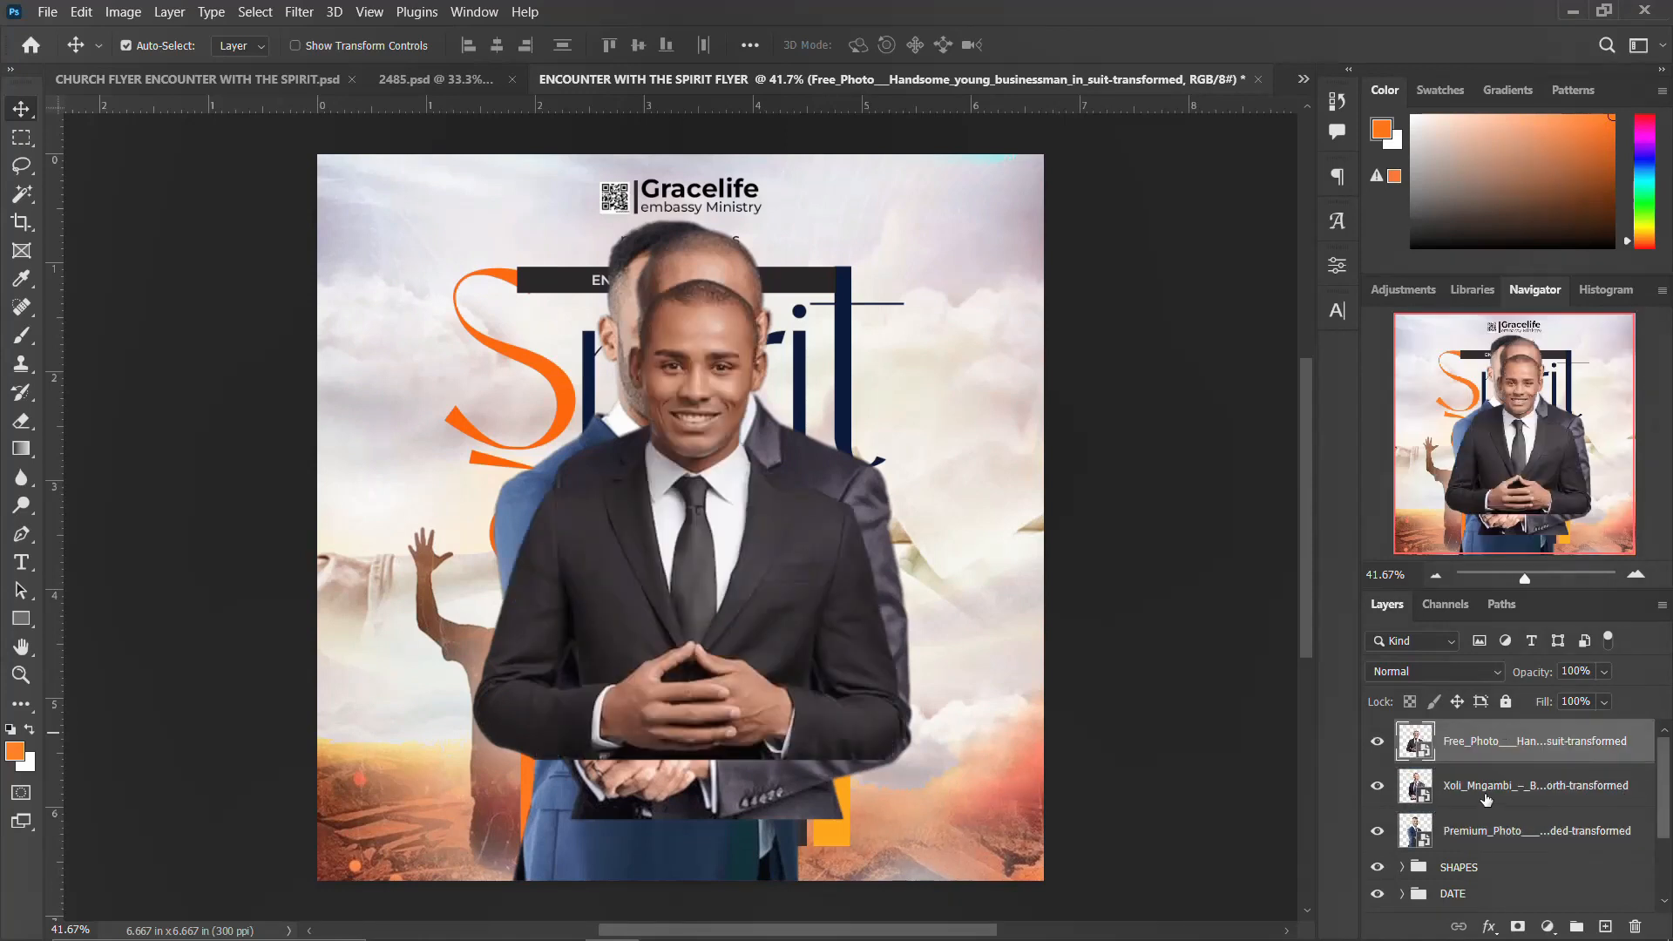
Step: Scale the three portraits down together and move them onto the lower part of the flyer
{"action": "left_click", "coordinate": [1485, 788], "text": "shift"}
{"action": "left_click", "coordinate": [1485, 832], "text": "shift"}
{"action": "key", "text": "ctrl+t"}
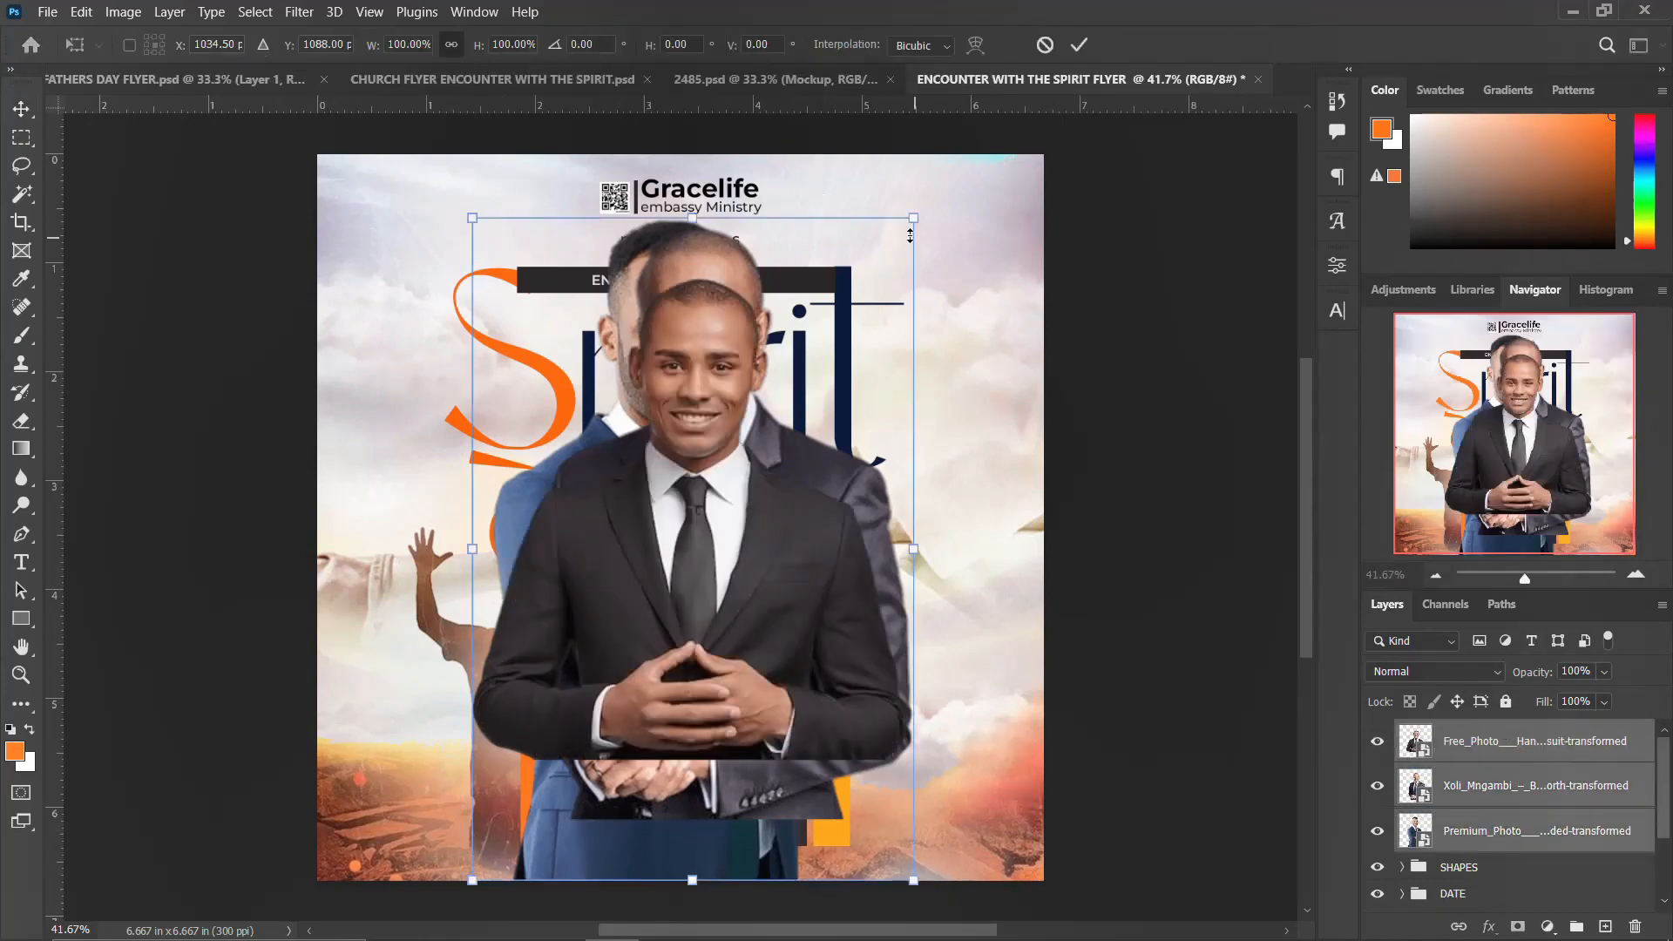
{"action": "left_click_drag", "start_coordinate": [913, 216], "coordinate": [842, 323]}
{"action": "left_click_drag", "start_coordinate": [706, 527], "coordinate": [681, 693]}
{"action": "key", "text": "Return"}
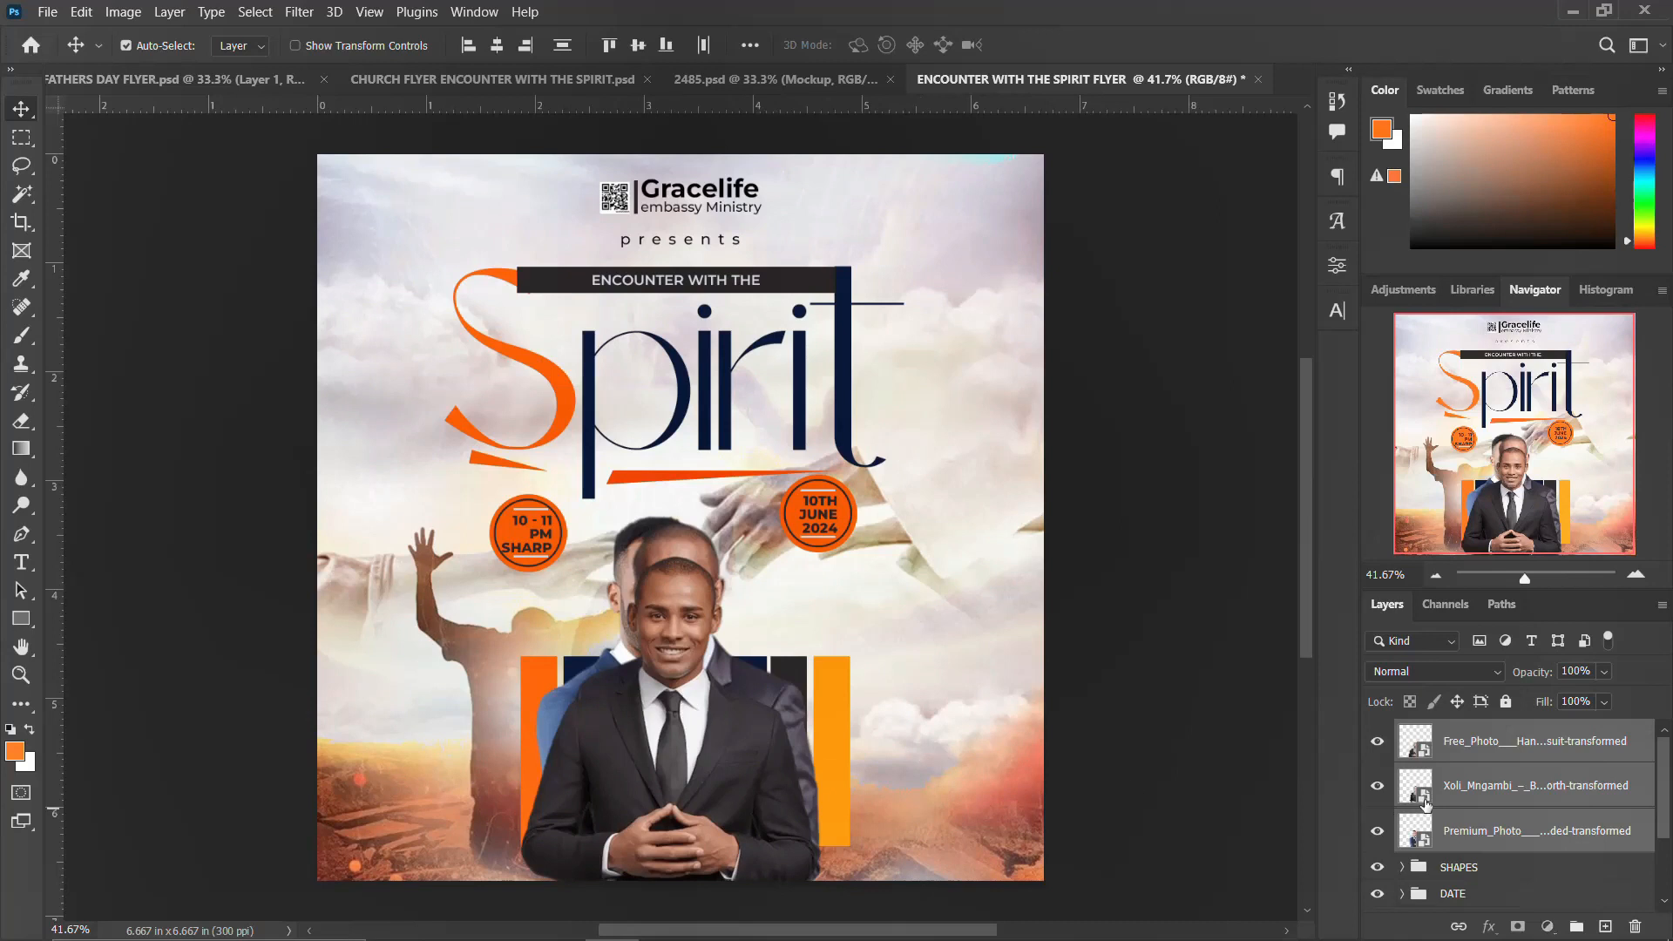
Step: Spread the portraits apart so the two side men flank the central one
{"action": "left_click", "coordinate": [706, 581]}
{"action": "left_click_drag", "start_coordinate": [640, 557], "coordinate": [771, 578]}
{"action": "left_click", "coordinate": [716, 590]}
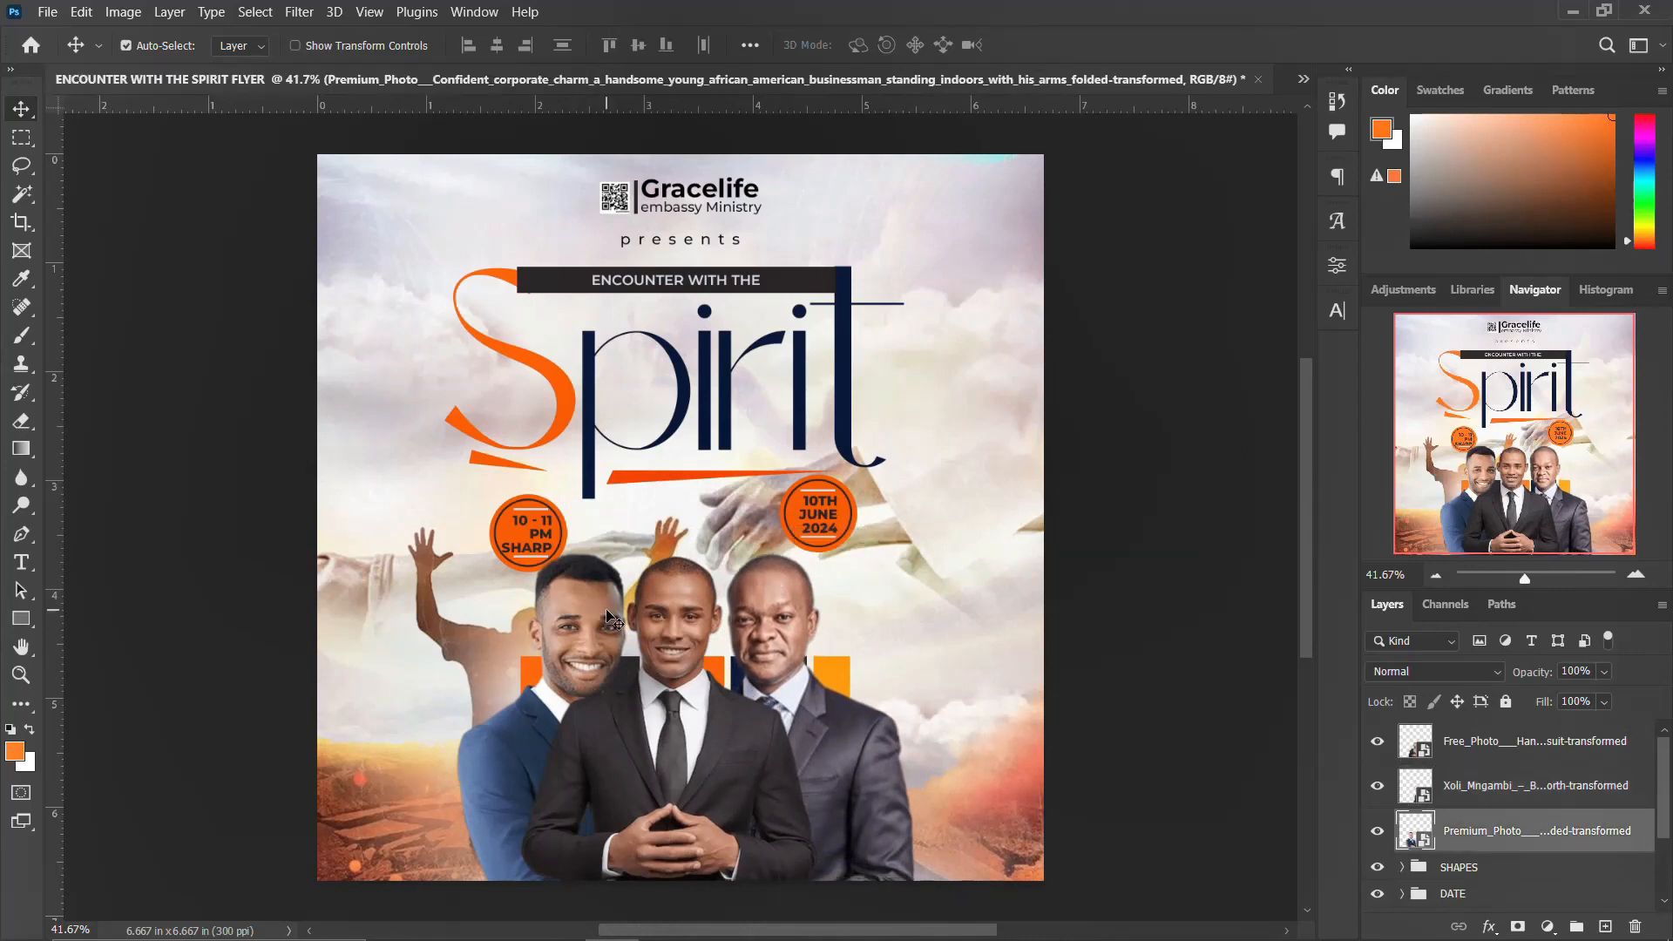
Step: Flip the left and right portraits horizontally so both face inward
{"action": "key", "text": "ctrl+t"}
{"action": "right_click", "coordinate": [623, 630]}
{"action": "left_click", "coordinate": [668, 578]}
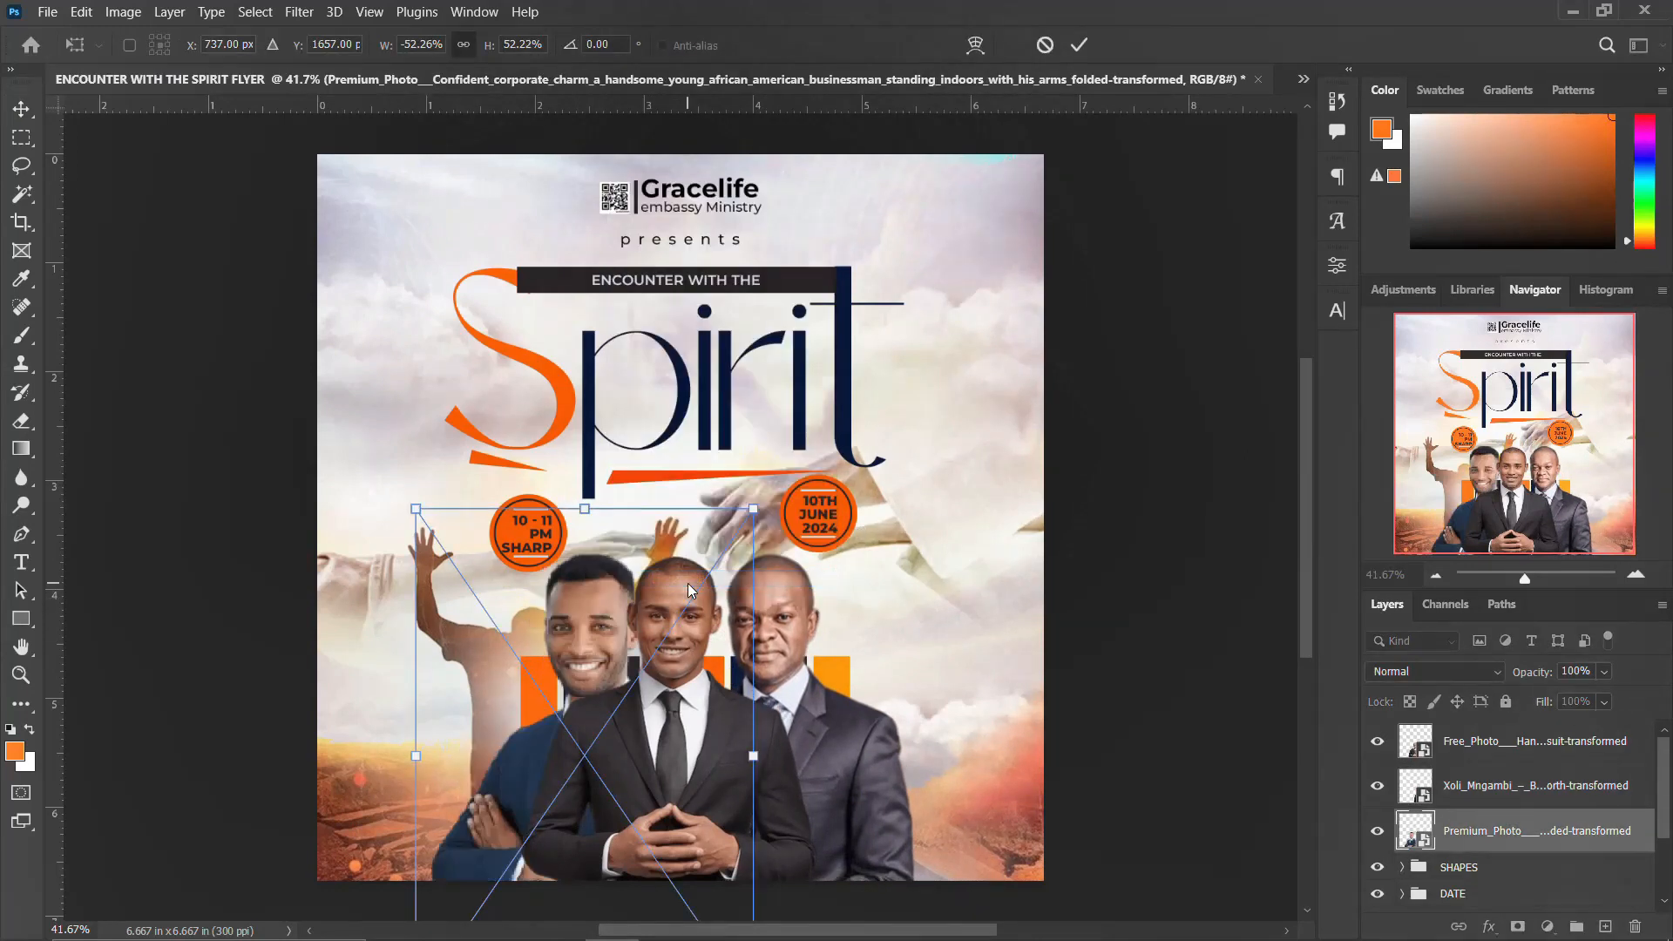
{"action": "key", "text": "Return"}
{"action": "left_click", "coordinate": [751, 597]}
{"action": "key", "text": "ctrl+t"}
{"action": "right_click", "coordinate": [892, 592]}
{"action": "left_click", "coordinate": [923, 579]}
{"action": "key", "text": "Return"}
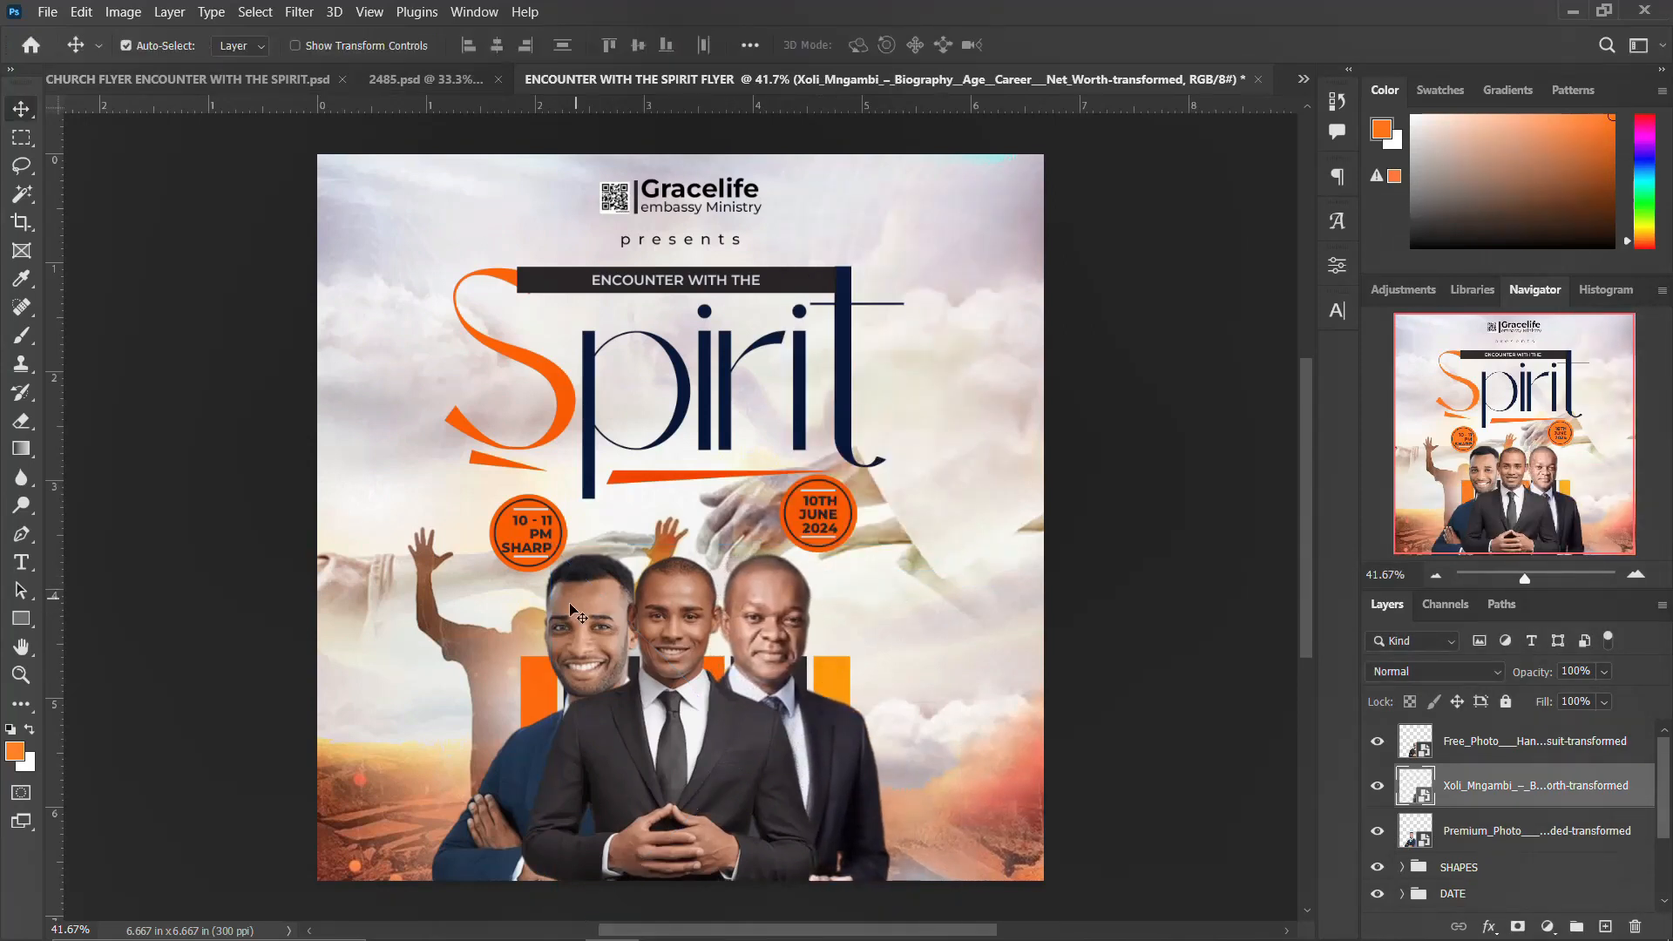
Step: Recolor the leftmost bar dark navy using a recently used colour
{"action": "left_click", "coordinate": [576, 614]}
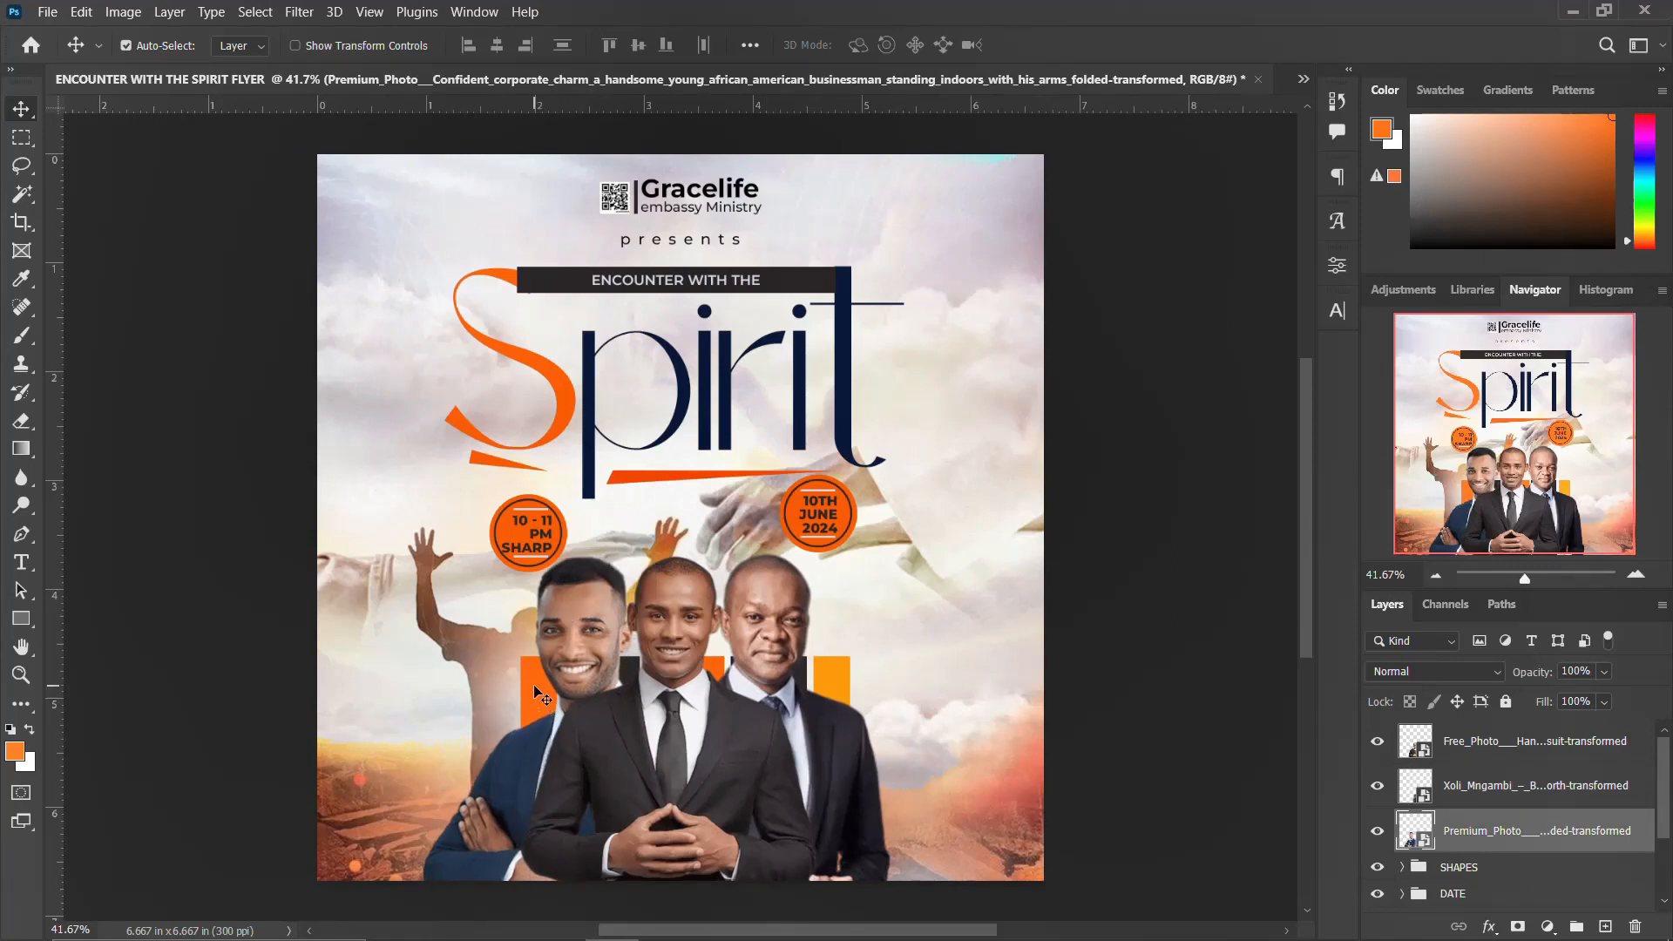
{"action": "left_click", "coordinate": [545, 704]}
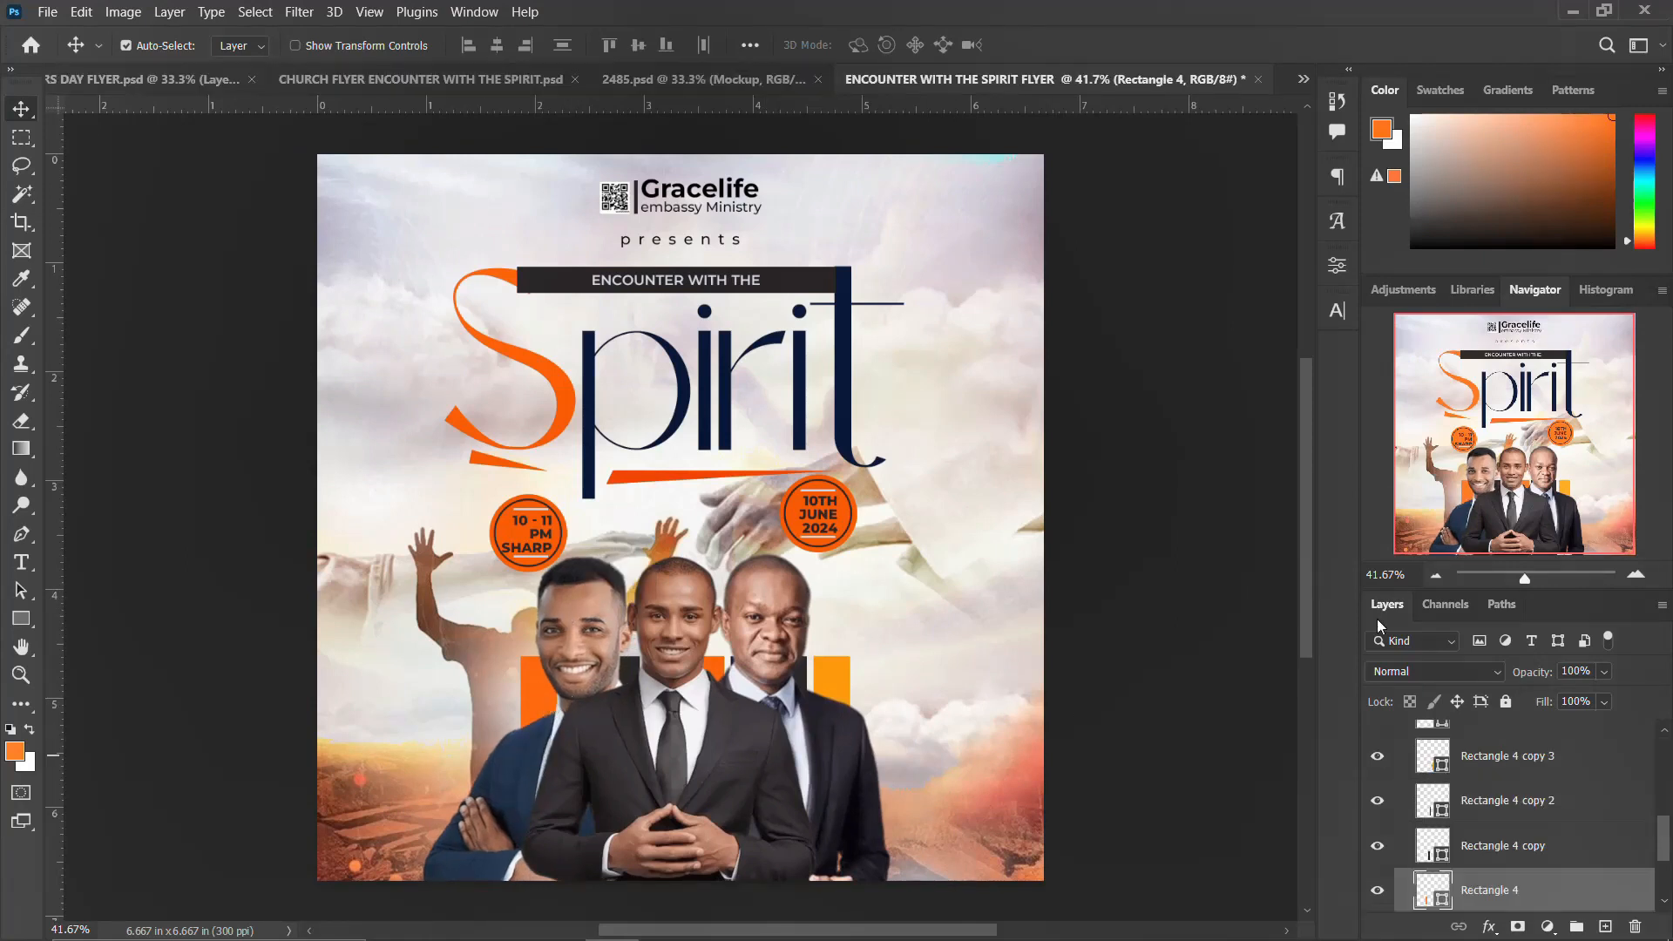
{"action": "left_click", "coordinate": [1337, 266]}
{"action": "left_click", "coordinate": [1085, 486]}
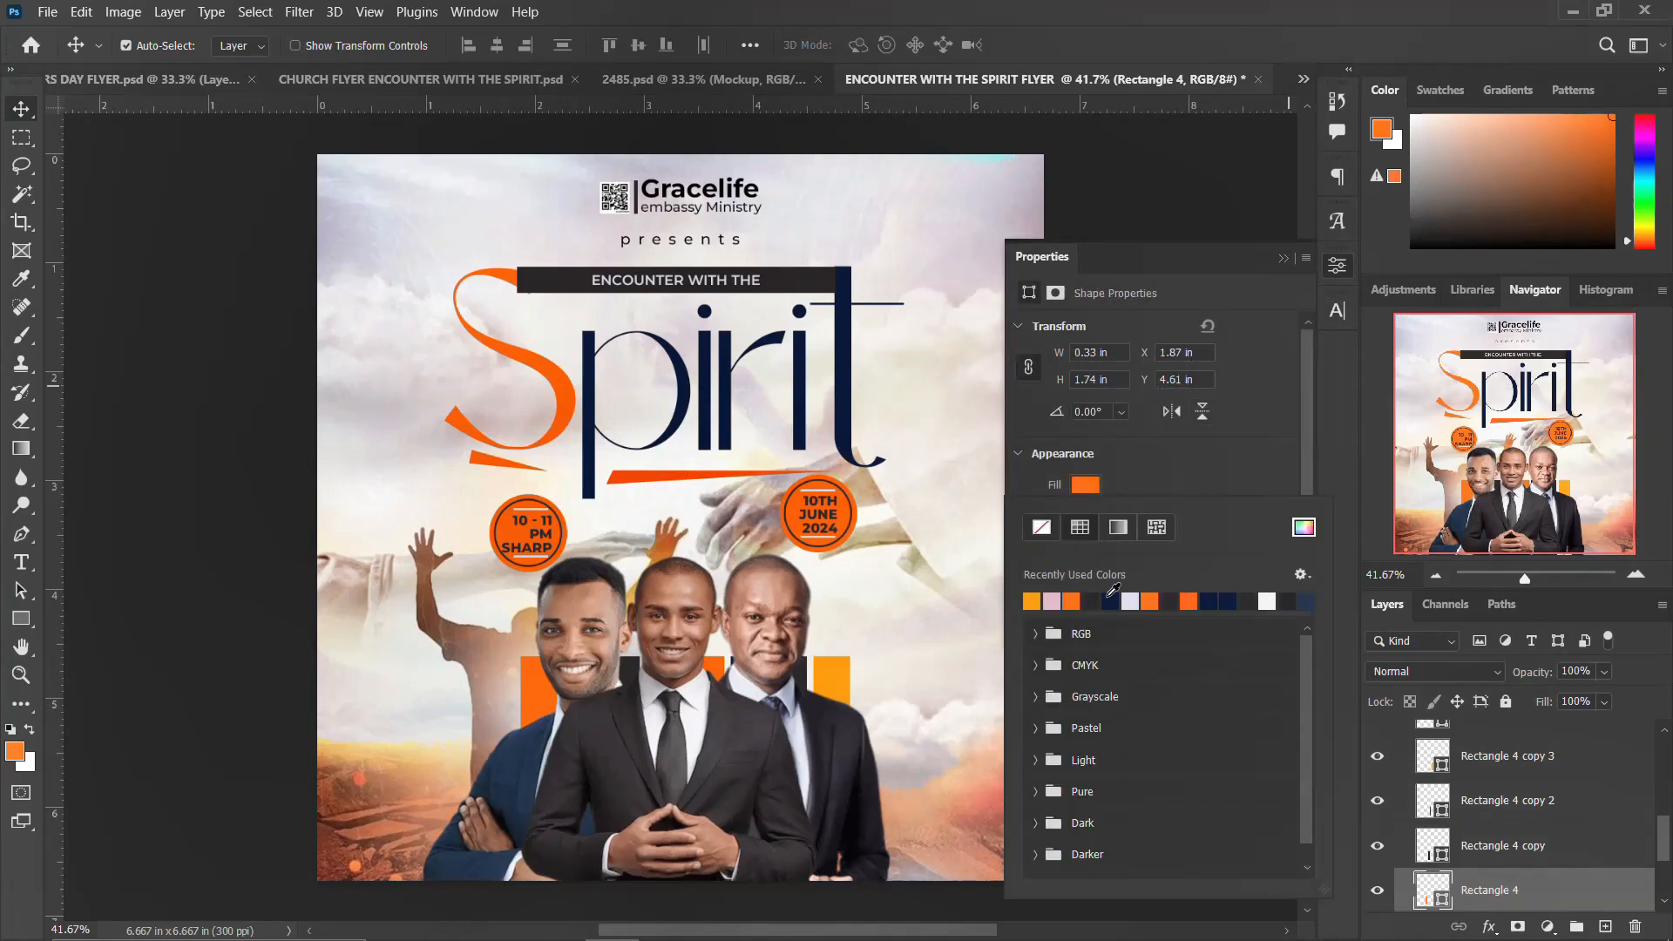
{"action": "left_click", "coordinate": [1031, 601]}
{"action": "left_click", "coordinate": [1337, 267]}
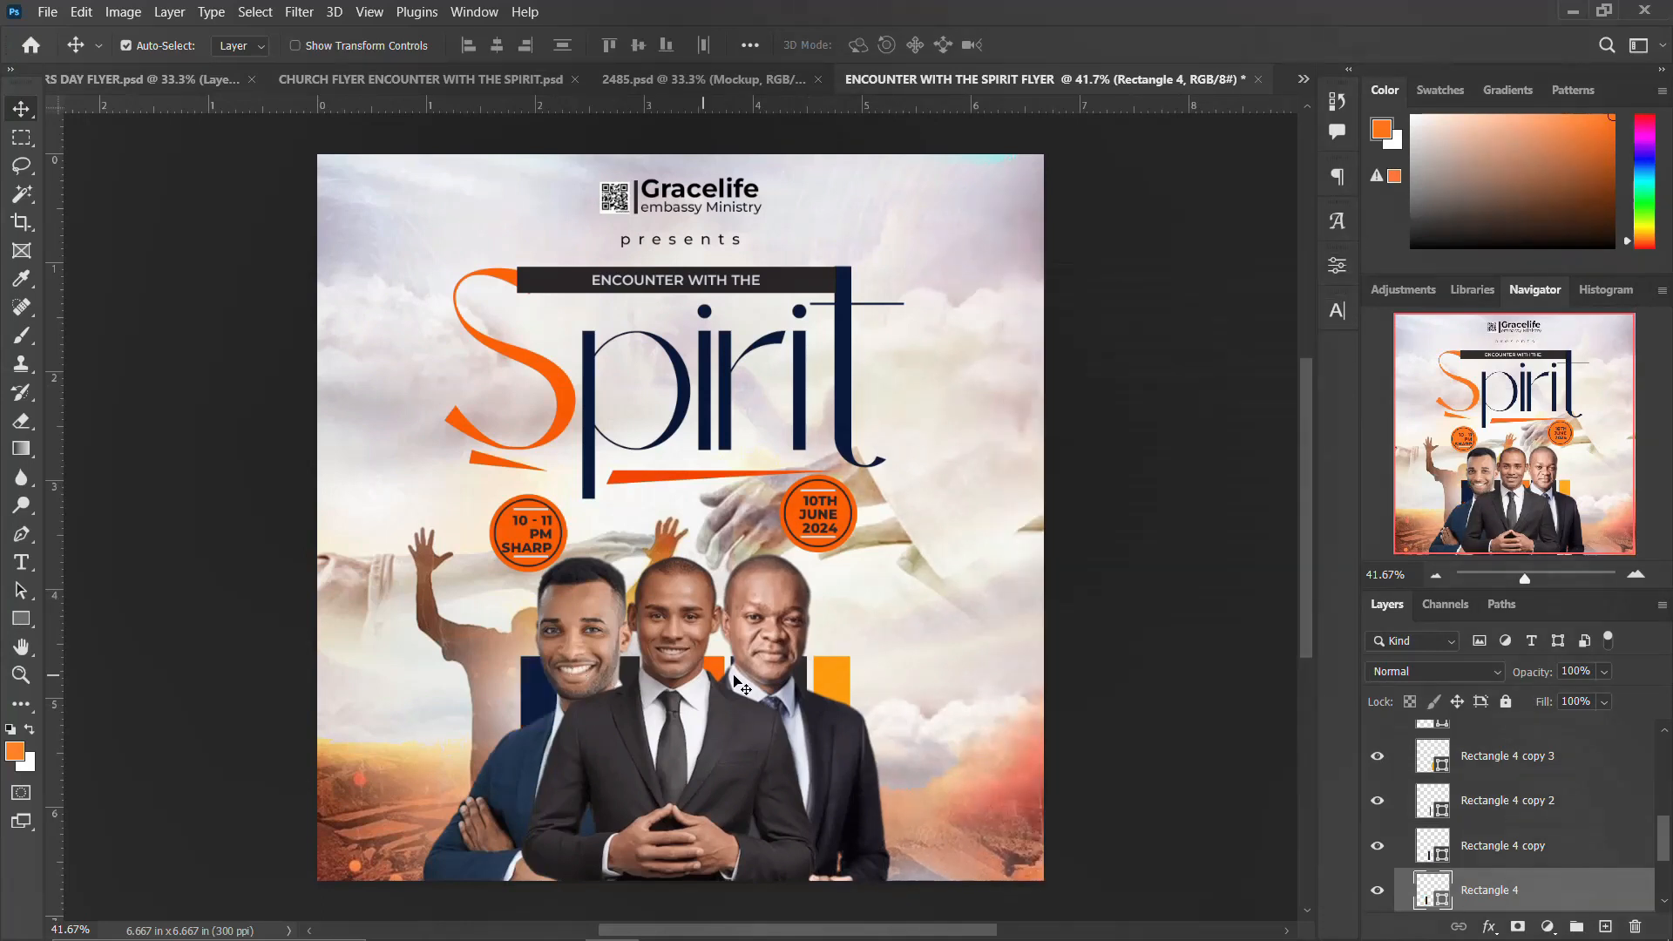
Step: Recolor the rightmost bar with a dark grey sampled from the image in the colour picker
{"action": "left_click", "coordinate": [841, 682]}
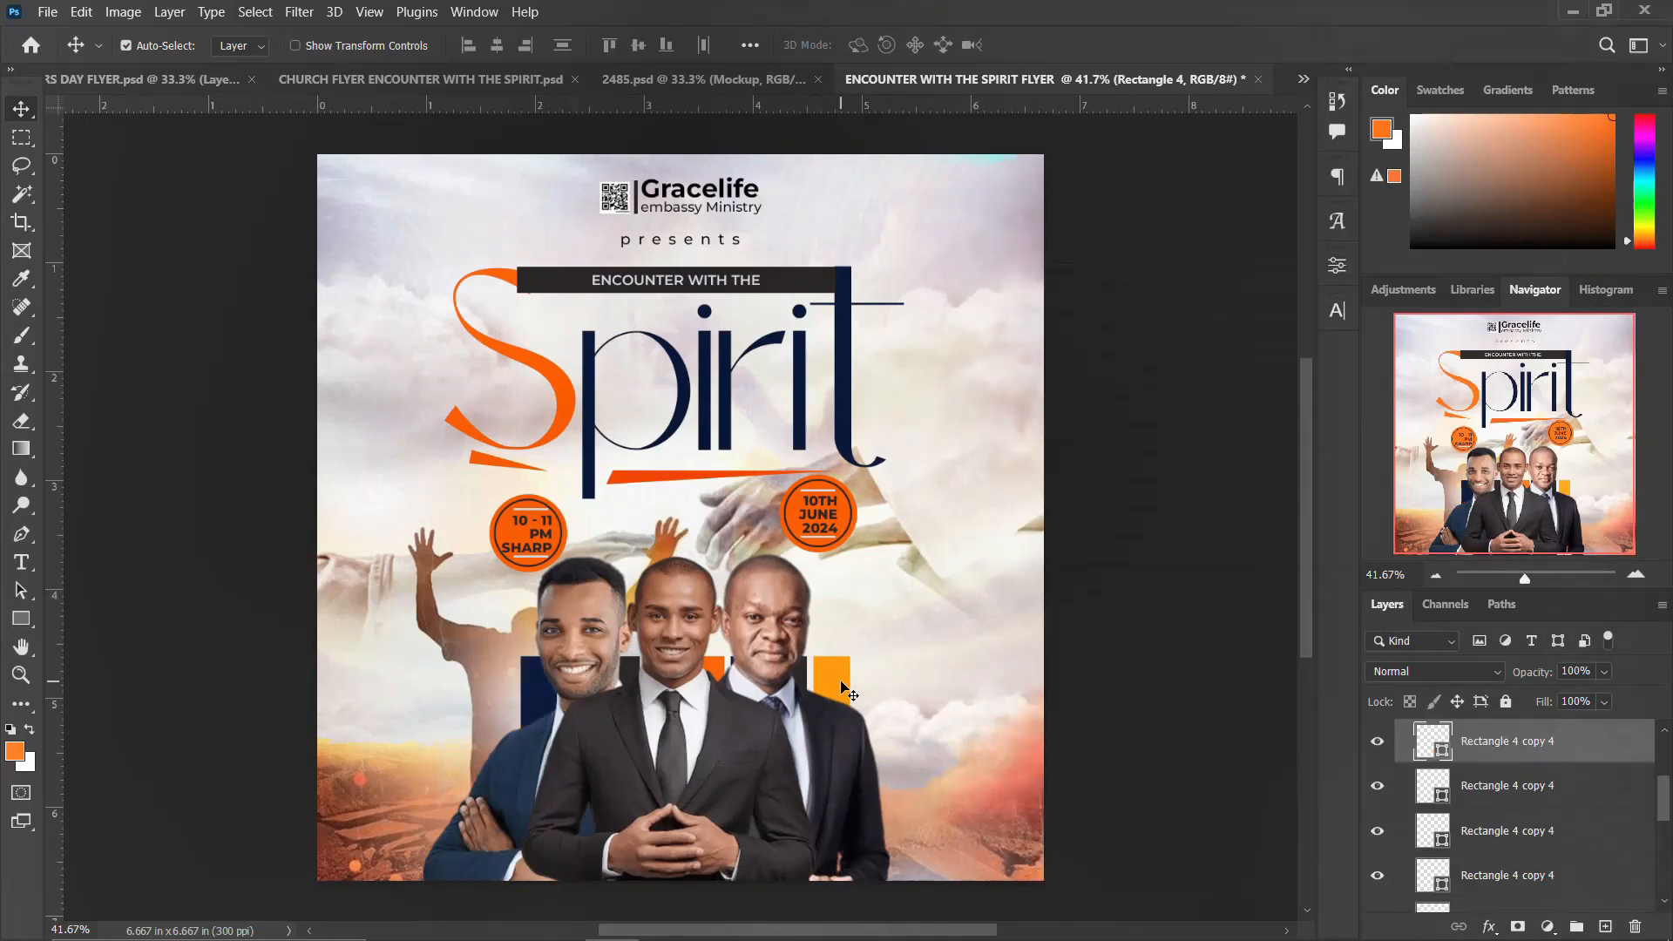
{"action": "left_click", "coordinate": [1337, 266]}
{"action": "left_click", "coordinate": [1086, 484]}
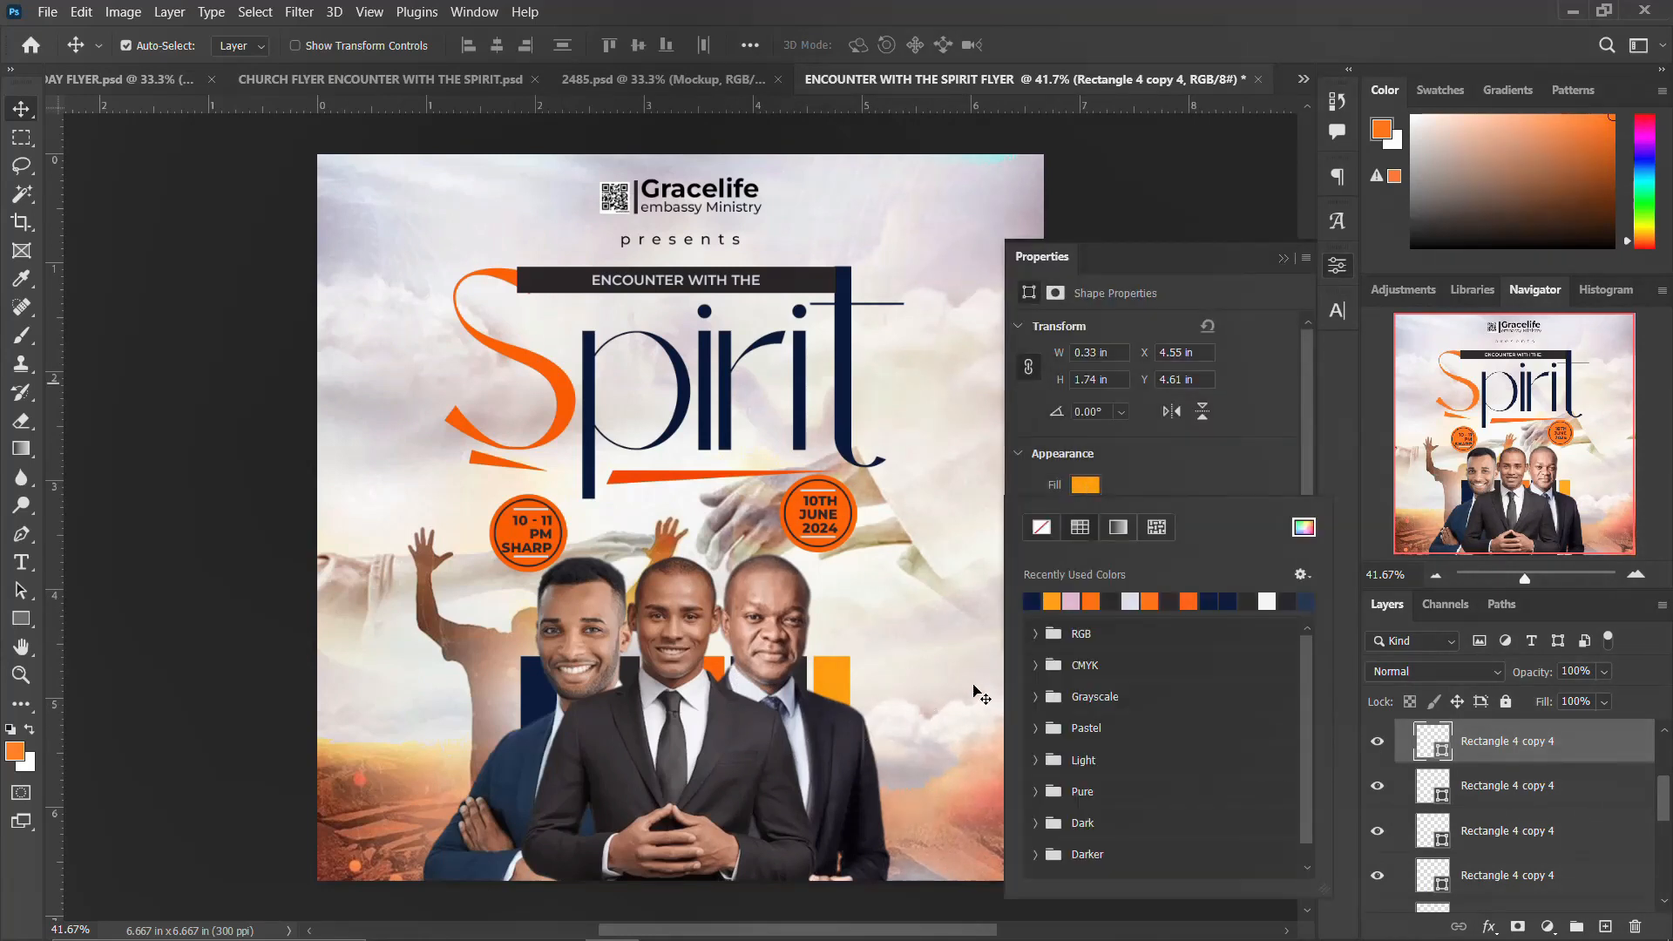
{"action": "left_click", "coordinate": [1304, 526]}
{"action": "left_click", "coordinate": [849, 727]}
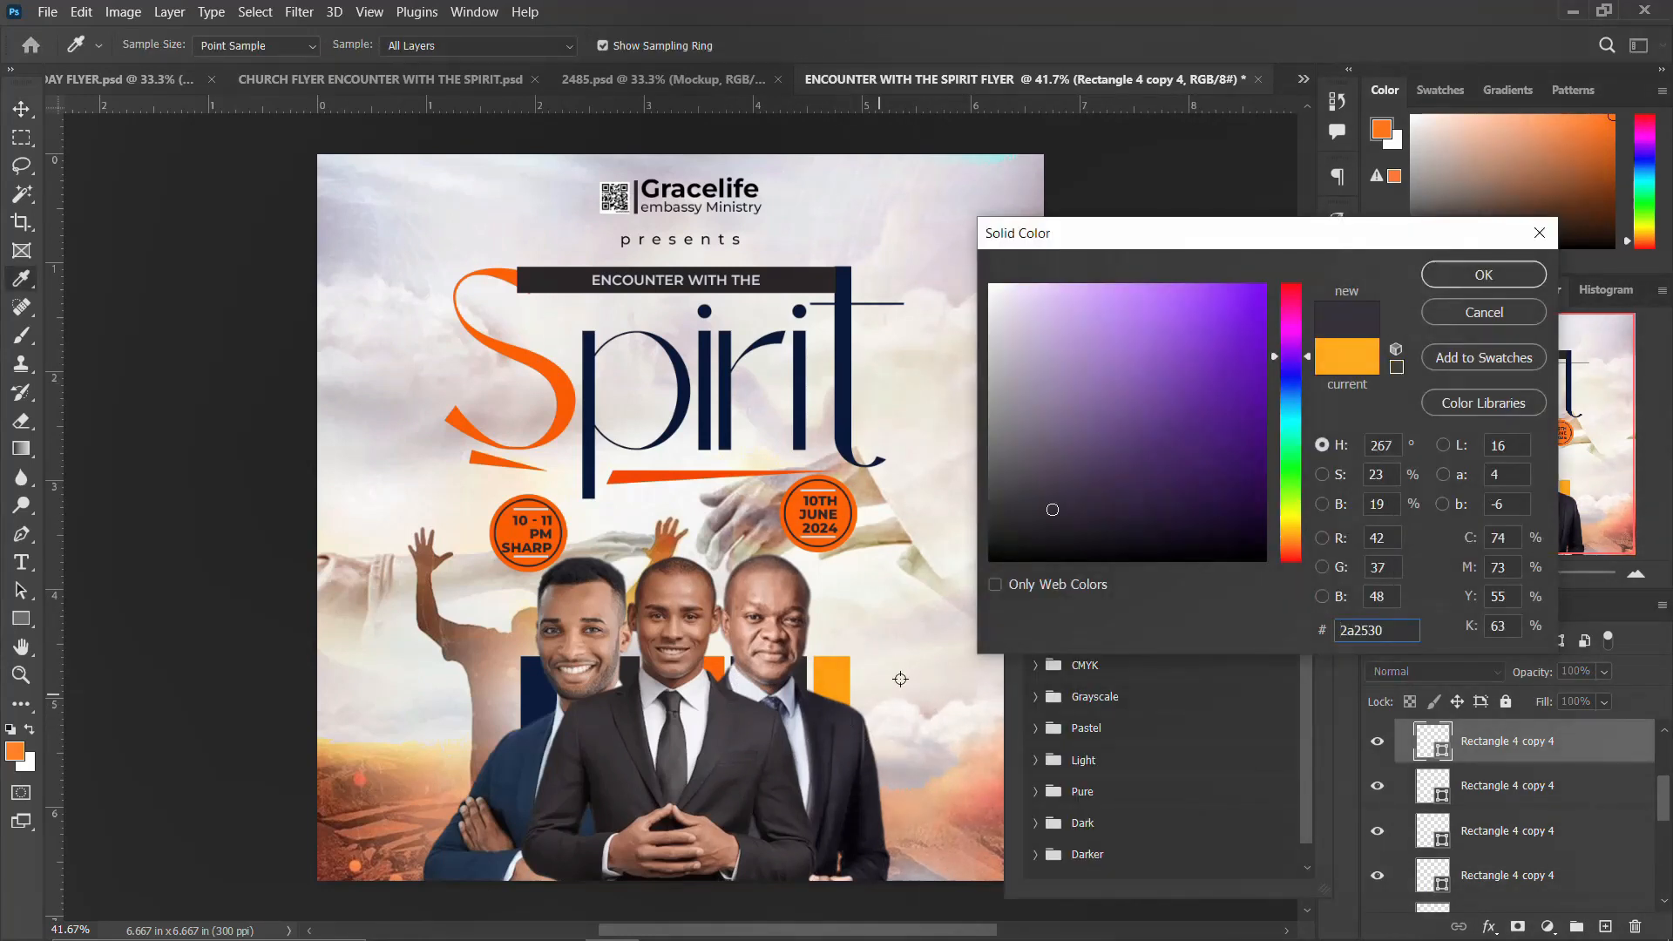
{"action": "left_click", "coordinate": [851, 738]}
{"action": "left_click", "coordinate": [1482, 274]}
{"action": "left_click", "coordinate": [1337, 266]}
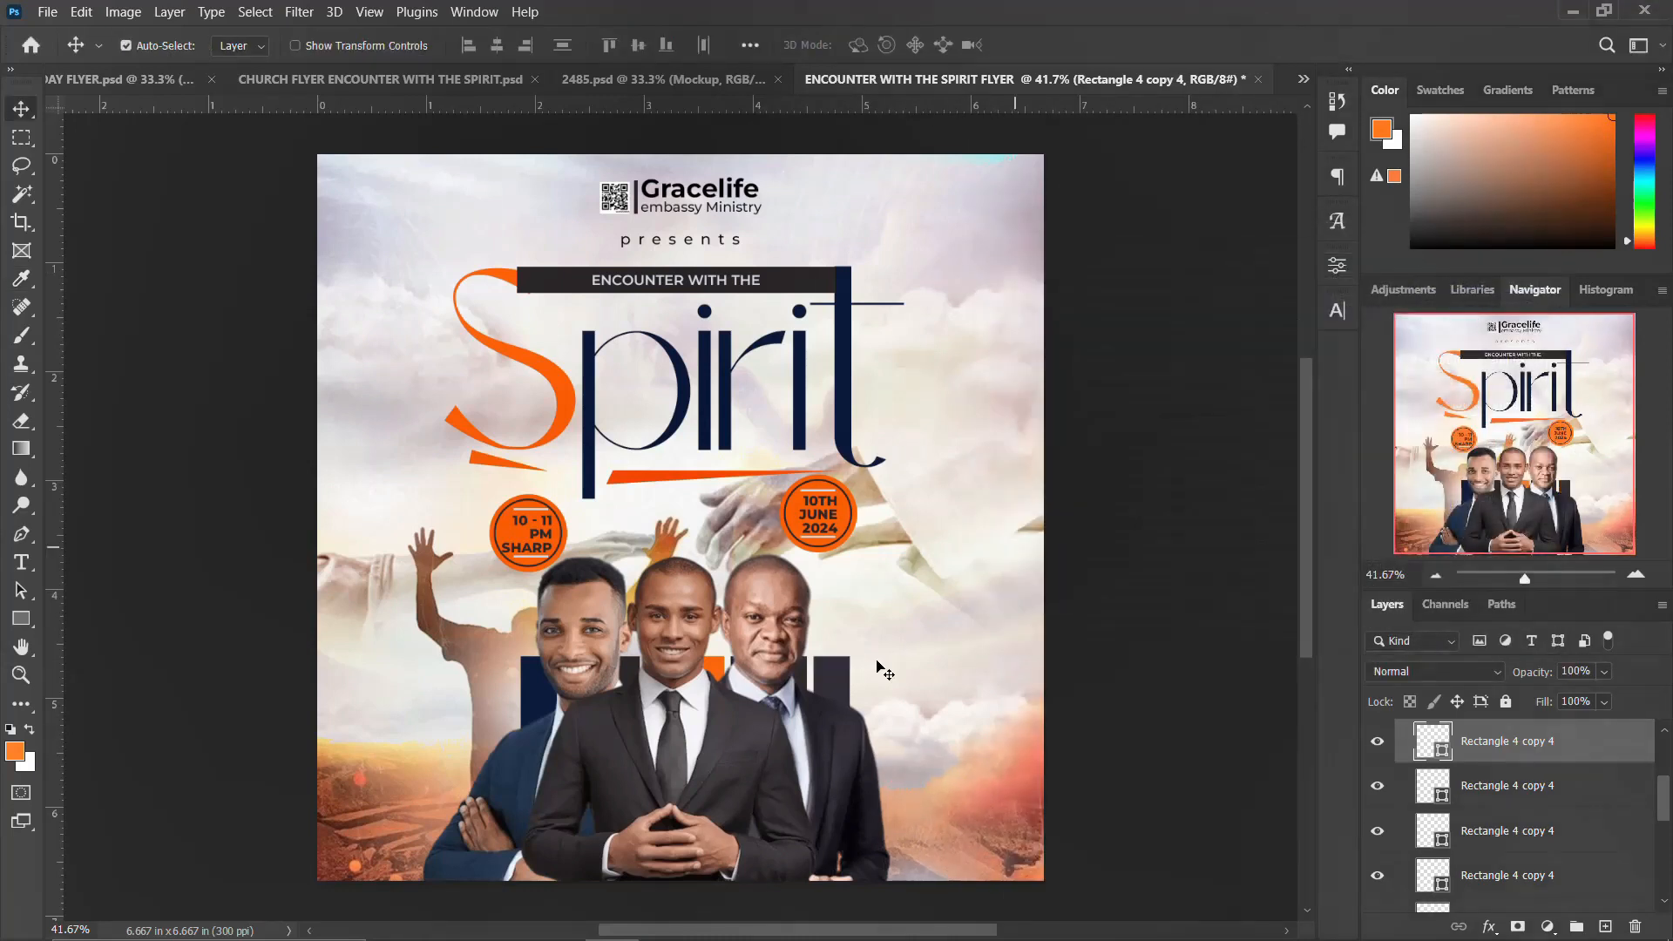
Step: Collapse the SHAPES group and scale the three portraits down slightly together
{"action": "scroll", "coordinate": [1485, 793], "scroll_direction": "up", "scroll_amount": 3}
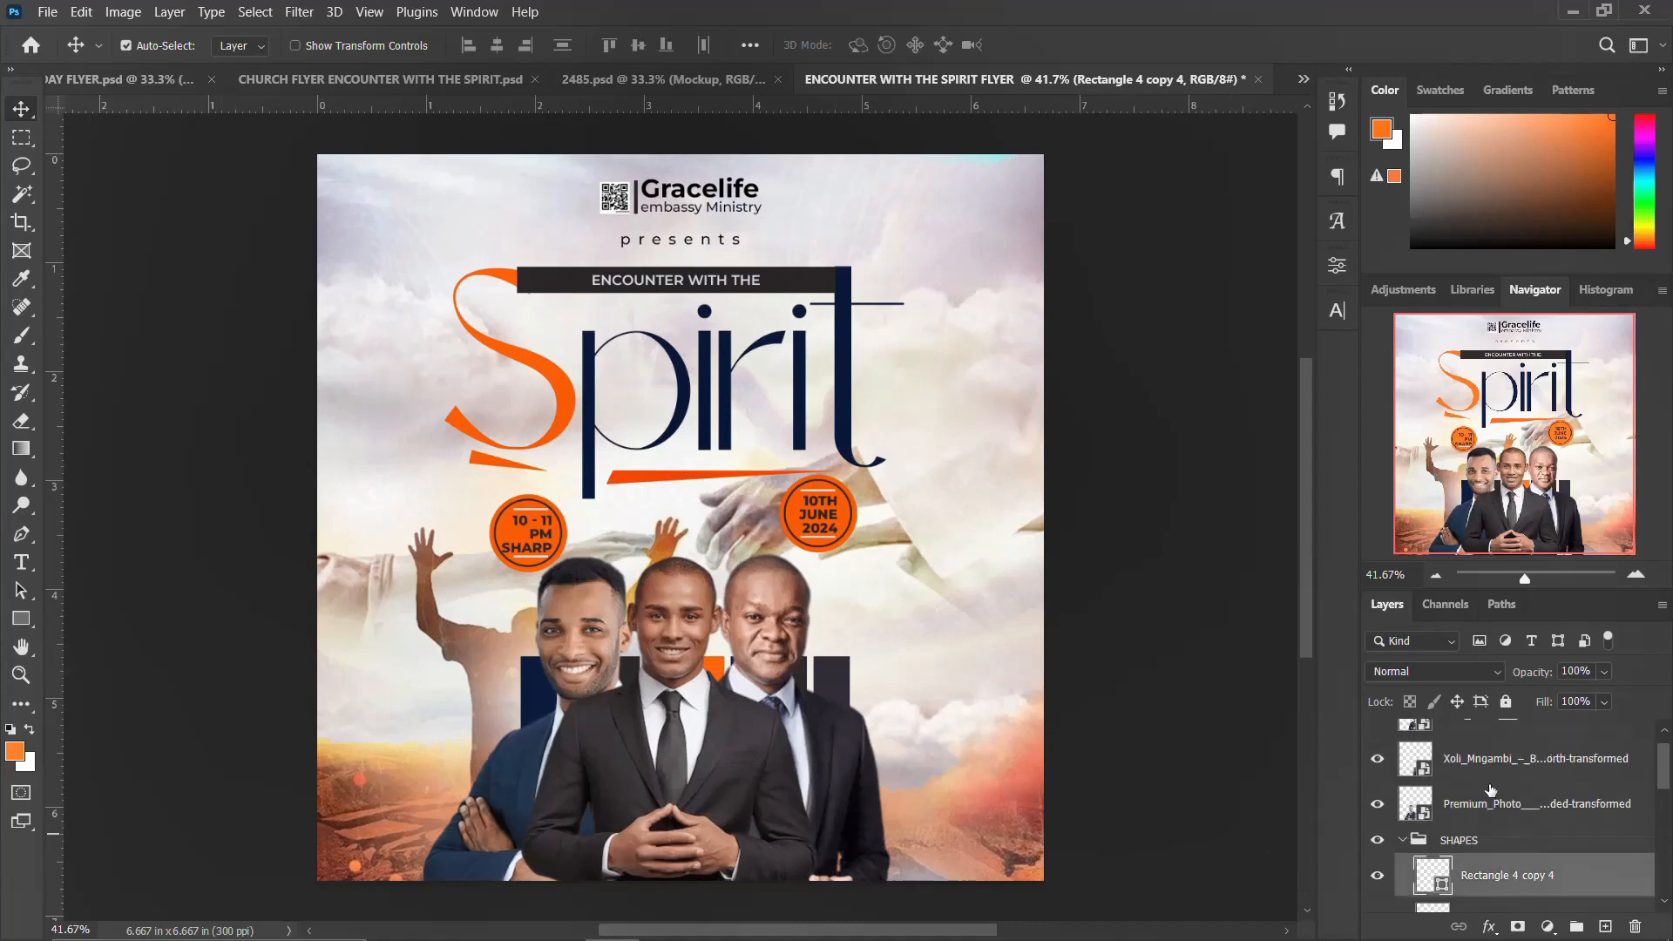
{"action": "left_click", "coordinate": [1401, 841]}
{"action": "left_click", "coordinate": [1480, 819]}
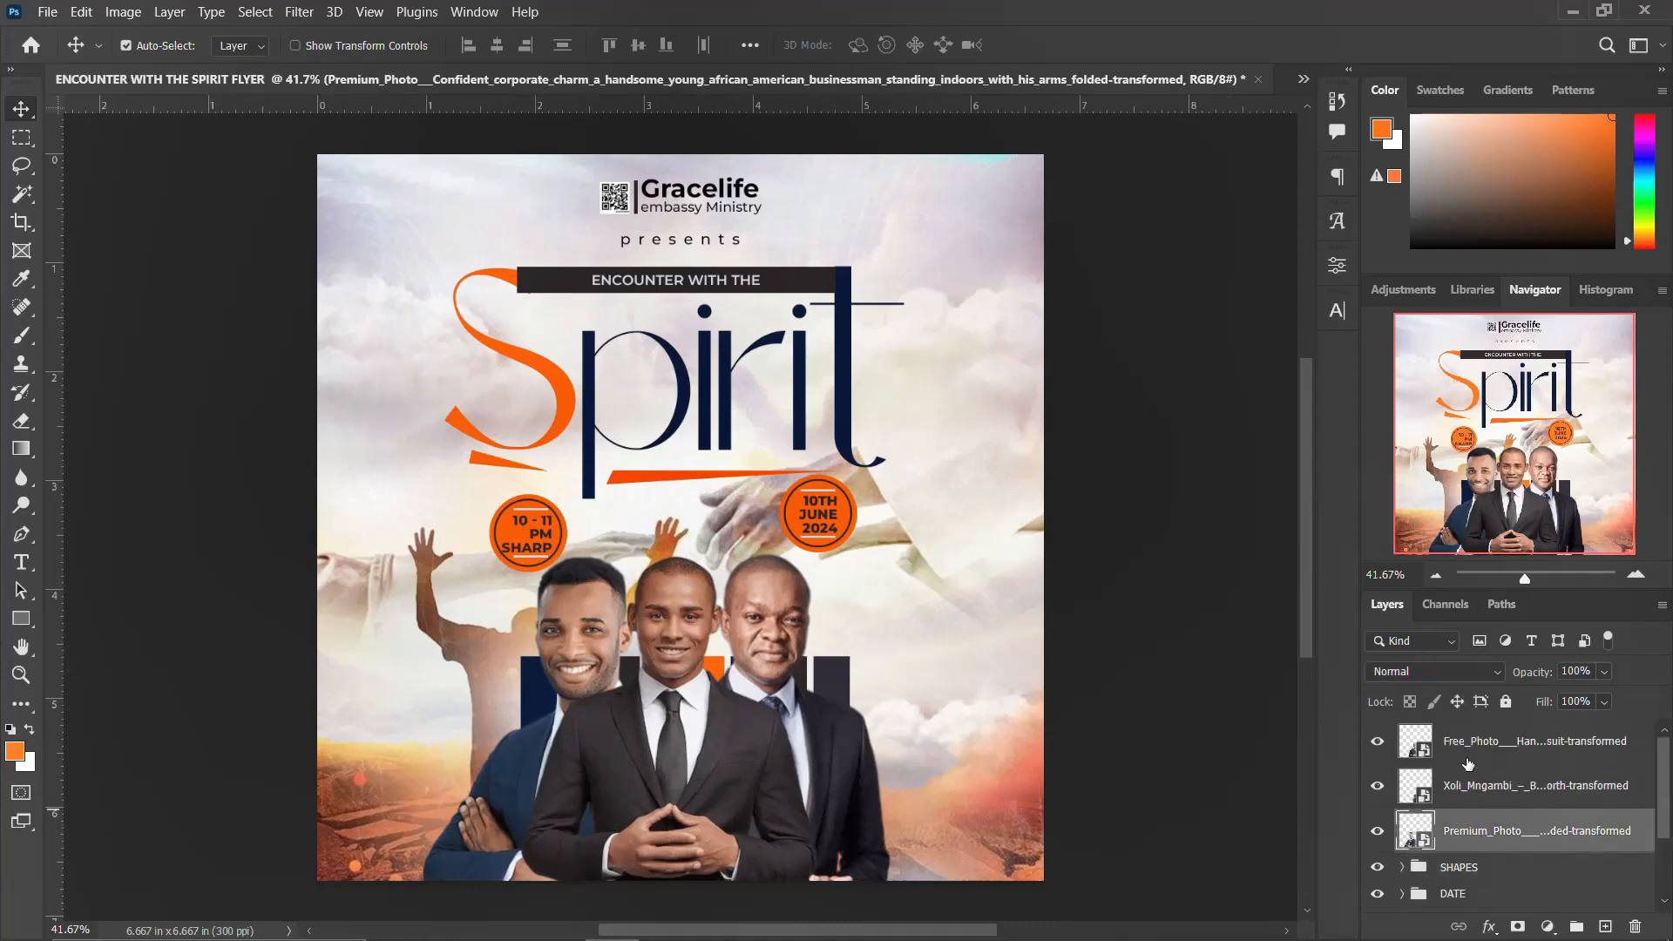
{"action": "left_click", "coordinate": [1470, 742], "text": "shift"}
{"action": "key", "text": "ctrl+t"}
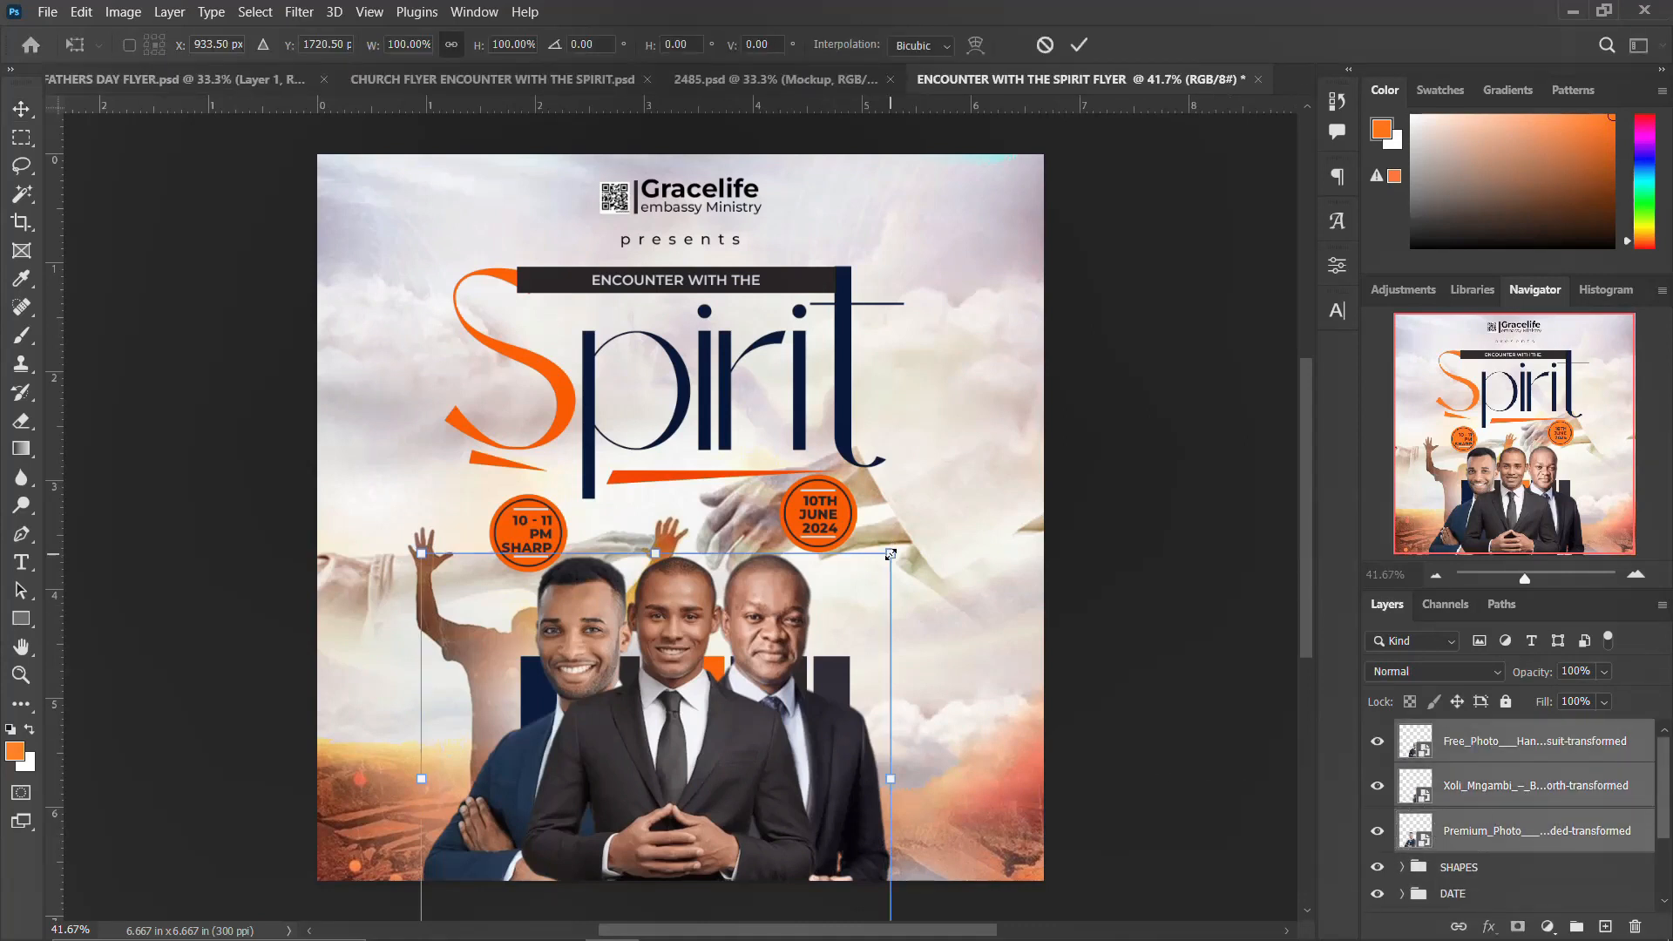
{"action": "mouse_move", "coordinate": [889, 556]}
{"action": "left_mouse_down"}
{"action": "mouse_move", "coordinate": [896, 515]}
{"action": "mouse_move", "coordinate": [893, 563]}
{"action": "left_mouse_up"}
{"action": "key", "text": "Return"}
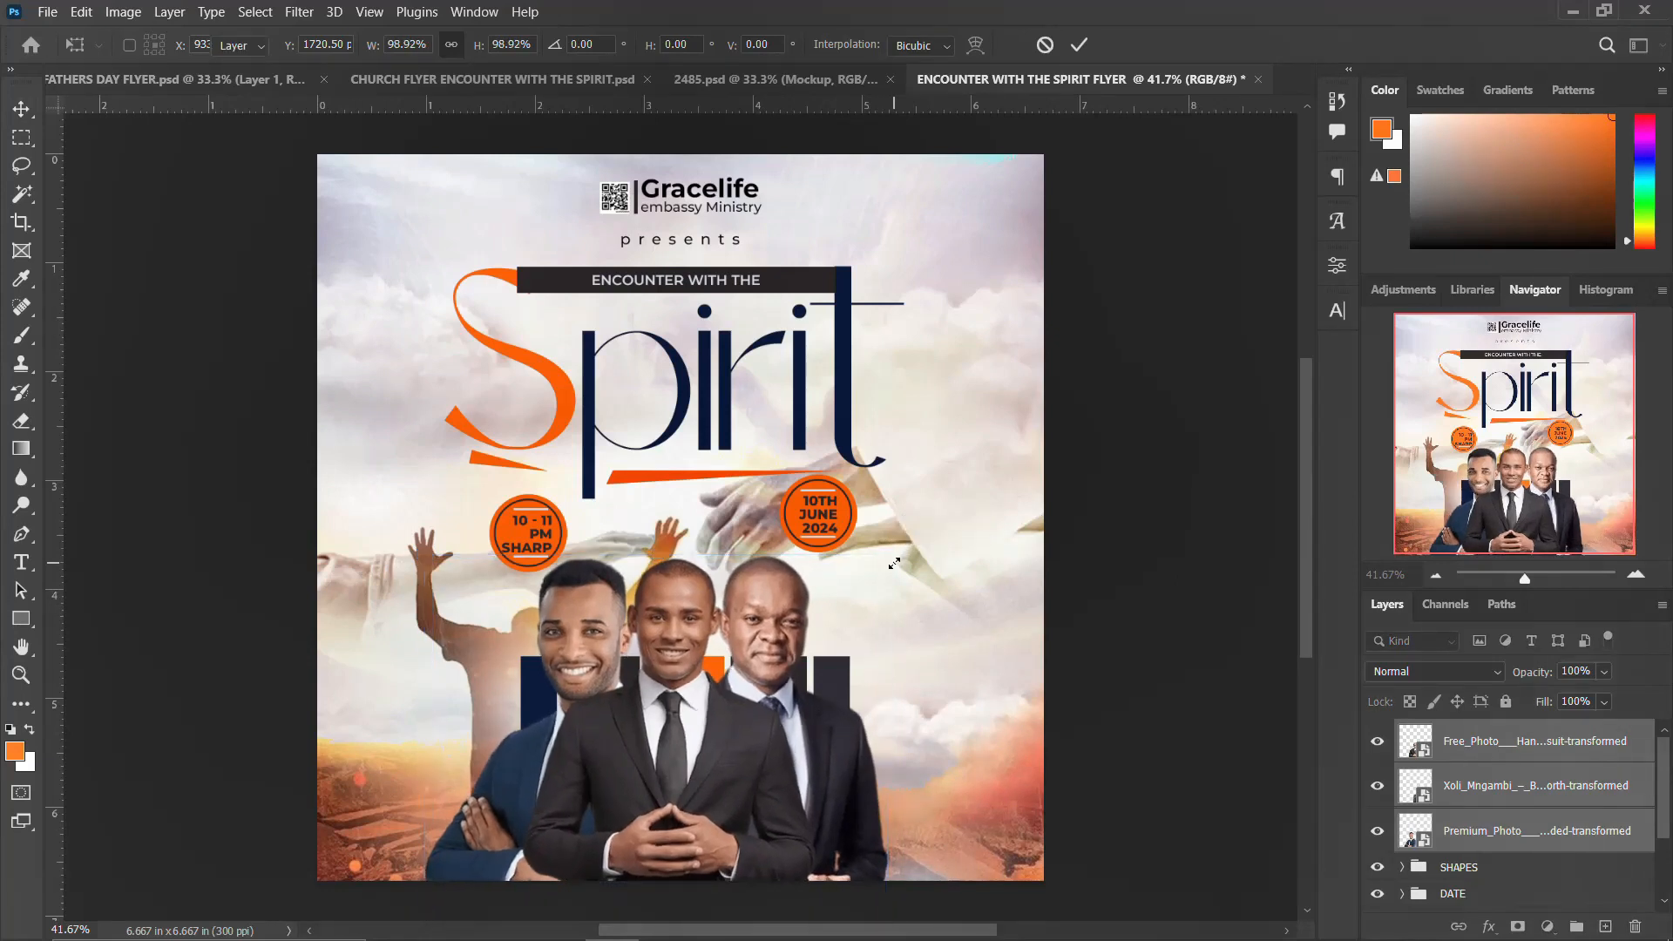
Step: Enlarge the SHAPES group of bars to span behind all three portraits and nudge it down
{"action": "left_click", "coordinate": [1457, 868]}
{"action": "key", "text": "ctrl+t"}
{"action": "left_click_drag", "start_coordinate": [848, 656], "coordinate": [890, 631]}
{"action": "key", "text": "Down"}
{"action": "key", "text": "Down"}
{"action": "key", "text": "Down"}
{"action": "key", "text": "Down"}
{"action": "key", "text": "Down"}
{"action": "key", "text": "Down"}
{"action": "key", "text": "Down"}
{"action": "key", "text": "Down"}
{"action": "key", "text": "Down"}
{"action": "key", "text": "Down"}
{"action": "key", "text": "Down"}
{"action": "key", "text": "Down"}
{"action": "key", "text": "Down"}
{"action": "key", "text": "Down"}
{"action": "key", "text": "Down"}
{"action": "key", "text": "Down"}
{"action": "key", "text": "Down"}
{"action": "key", "text": "Down"}
{"action": "key", "text": "Down"}
{"action": "key", "text": "Down"}
{"action": "key", "text": "Down"}
{"action": "key", "text": "Return"}
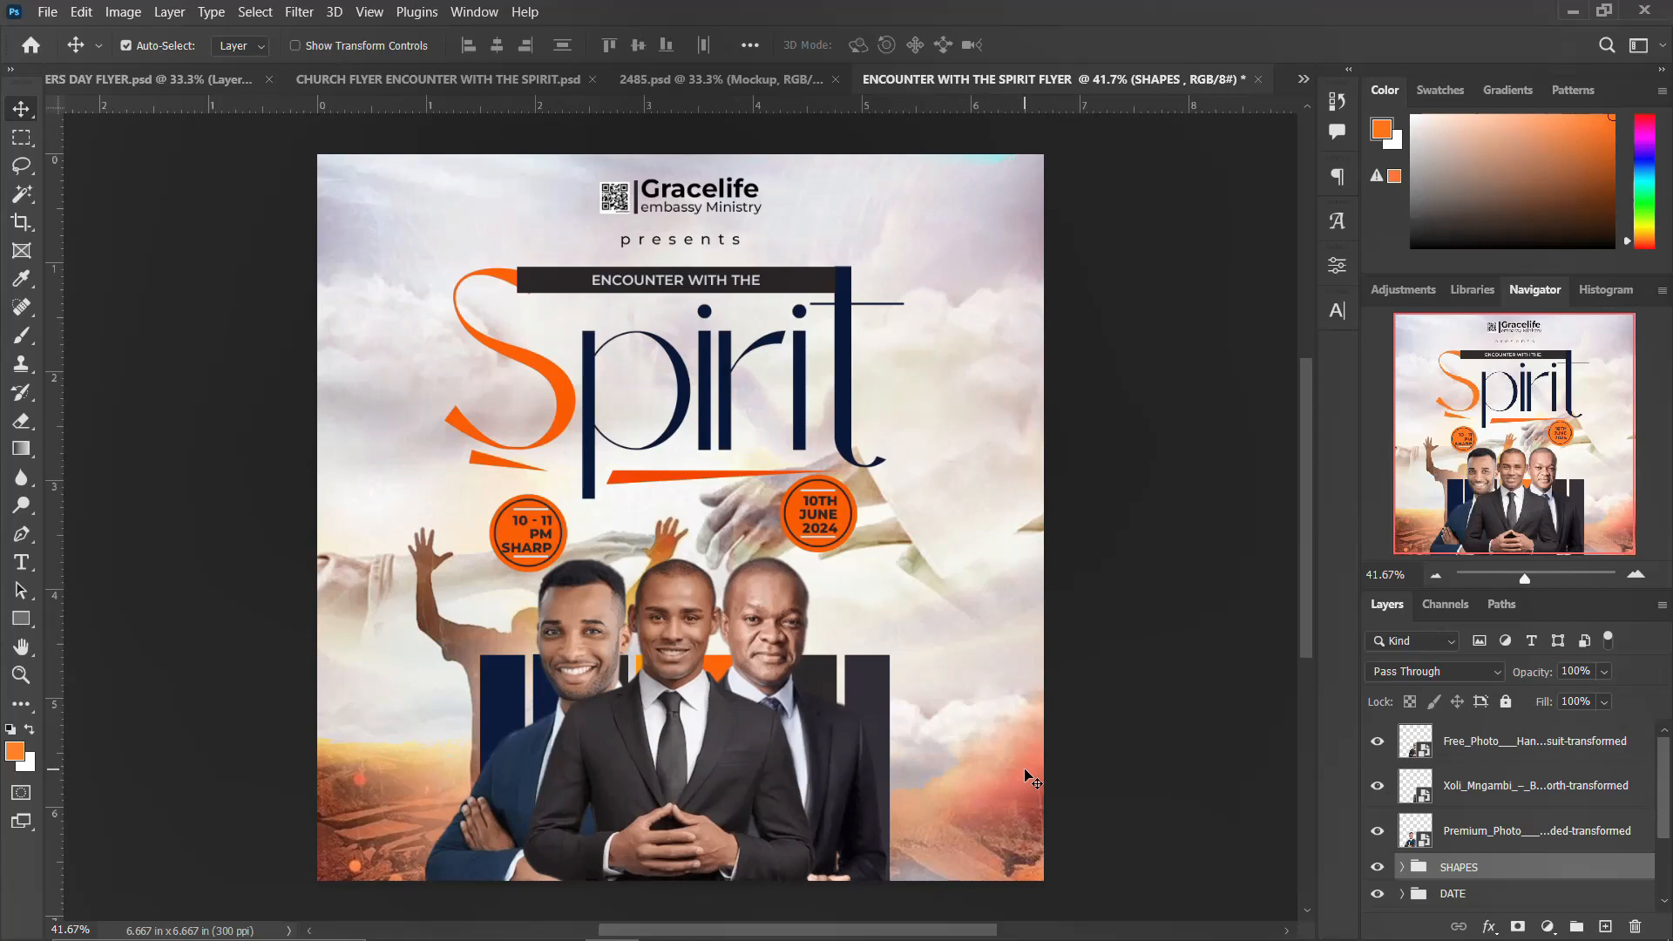
Step: Group the portraits and the SHAPES group into a group named IMAGES, then select the entire canvas
{"action": "left_click", "coordinate": [1451, 841]}
{"action": "left_click", "coordinate": [1485, 754], "text": "shift"}
{"action": "key", "text": "ctrl+g"}
{"action": "double_click", "coordinate": [1469, 734]}
{"action": "type", "text": "IMAGES"}
{"action": "key", "text": "Return"}
{"action": "key", "text": "ctrl+a"}
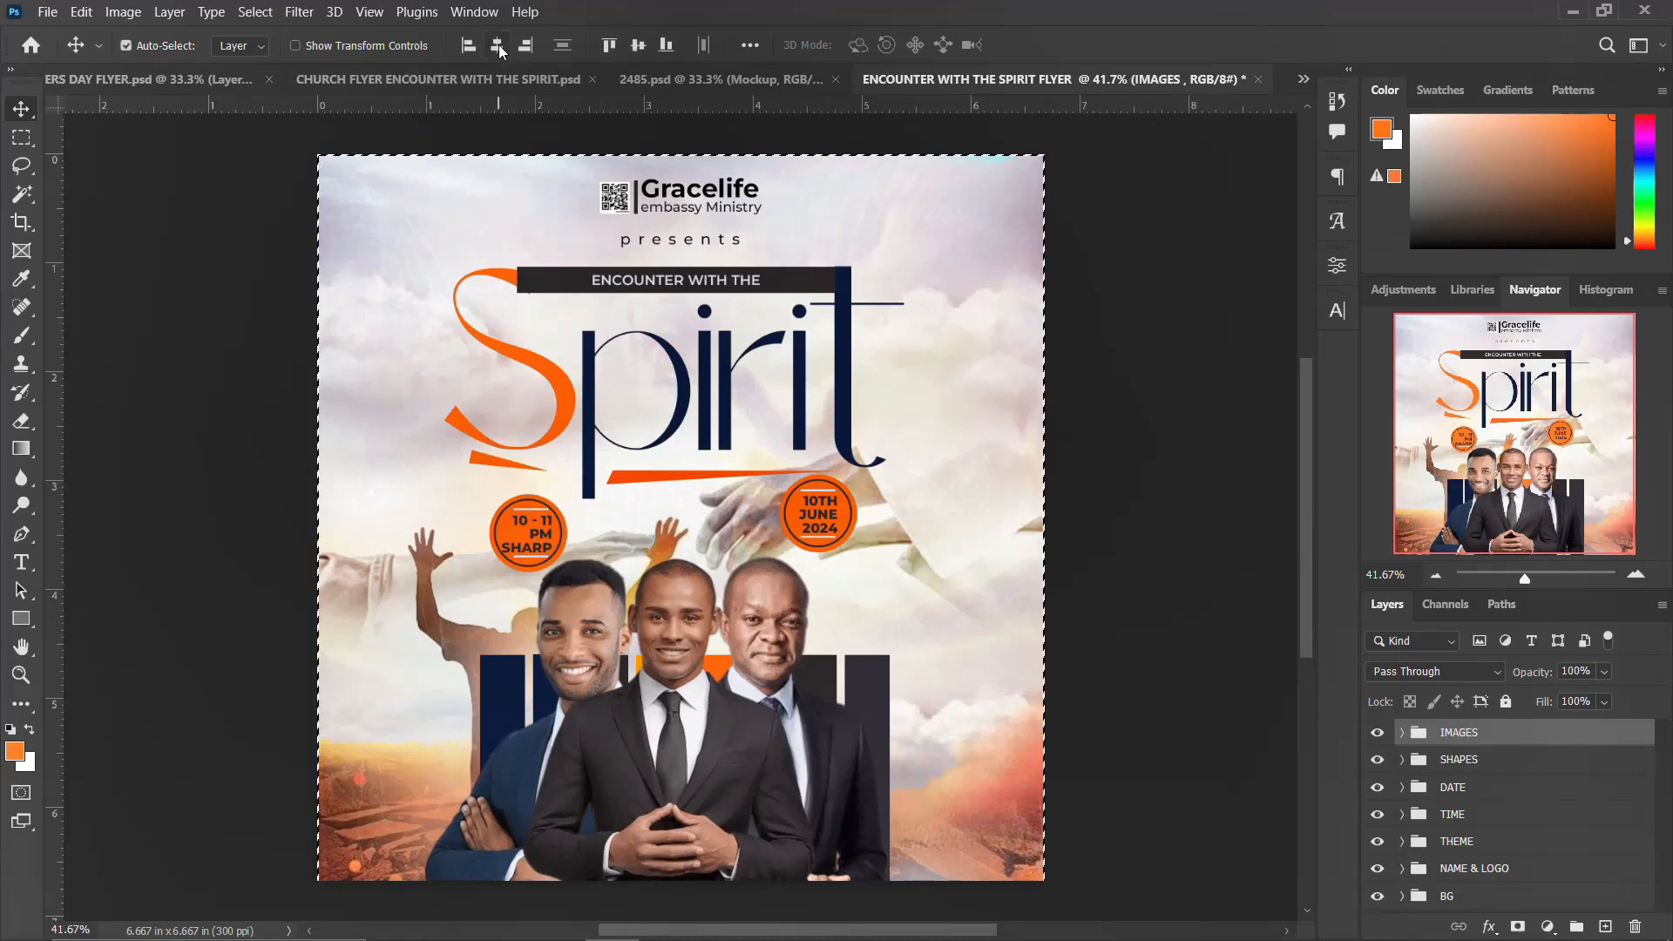
Step: Center the IMAGES group and then the SHAPES group horizontally on the canvas
{"action": "left_click", "coordinate": [497, 47]}
{"action": "key", "text": "ctrl+d"}
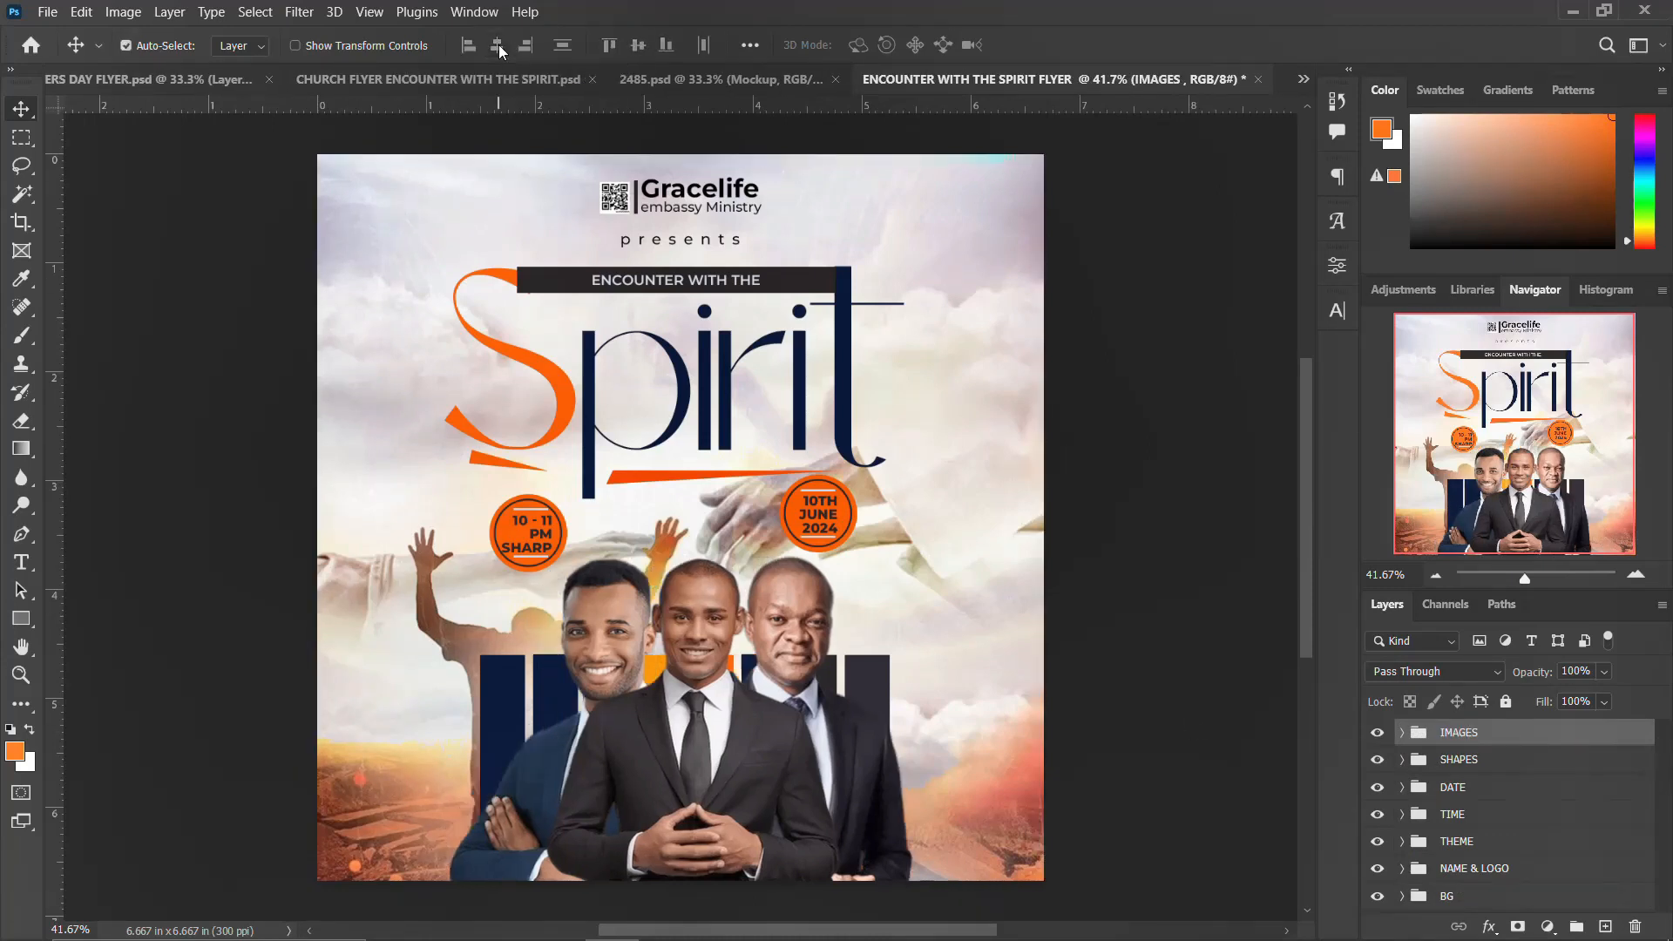
{"action": "left_click", "coordinate": [1482, 771]}
{"action": "key", "text": "ctrl+a"}
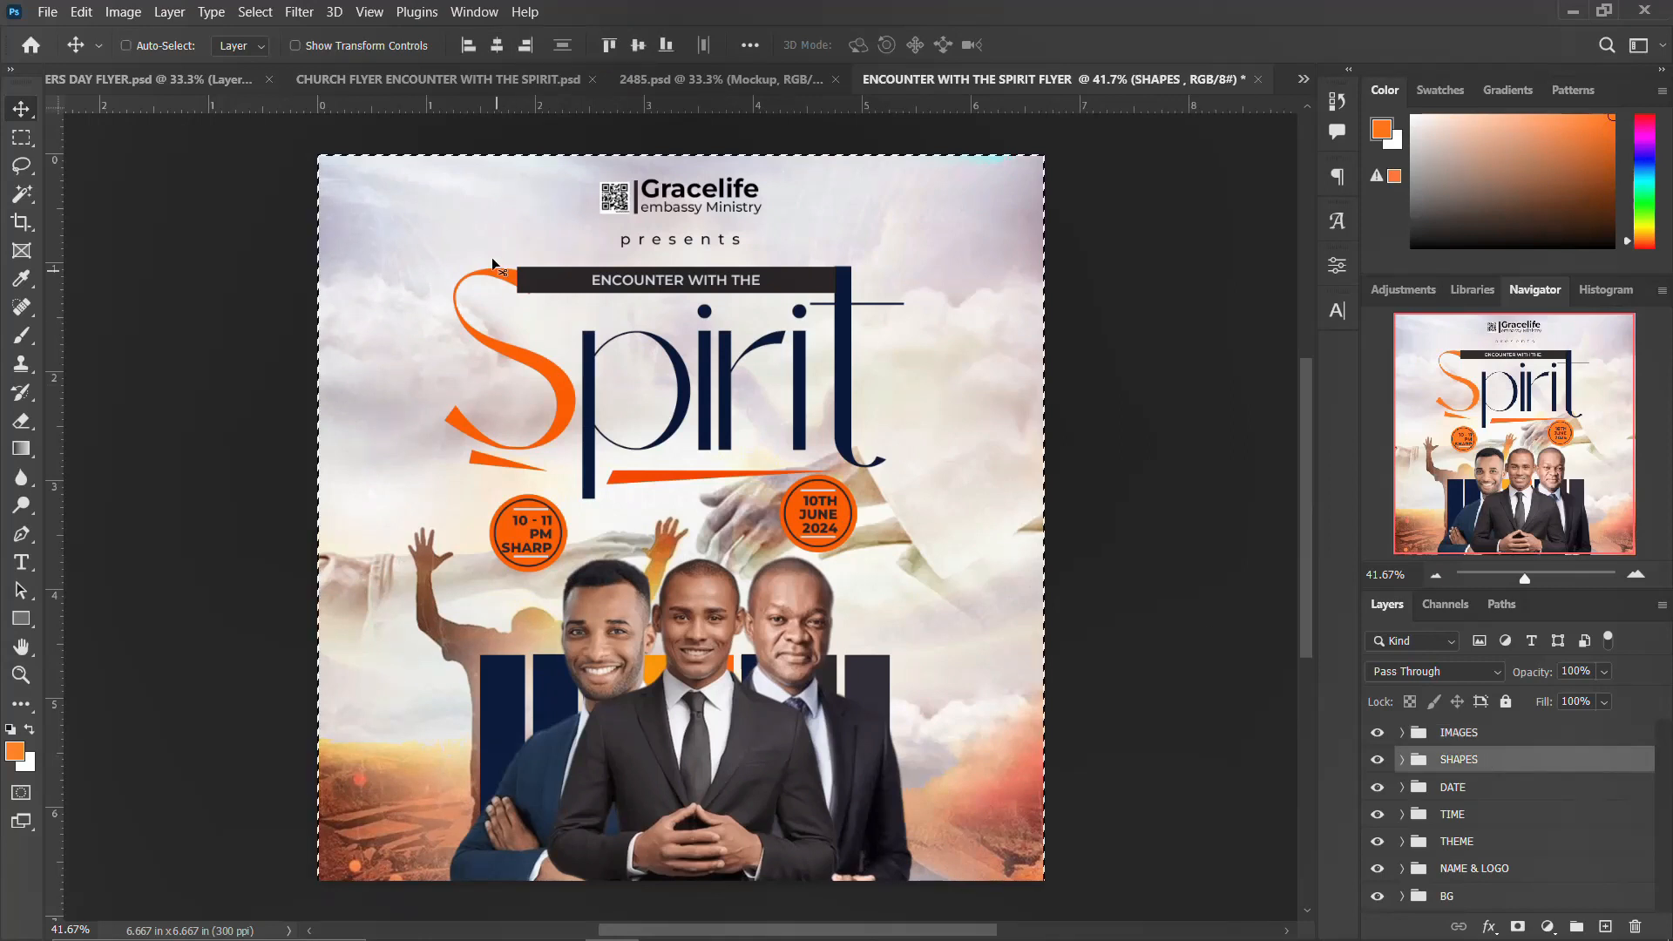
{"action": "left_click", "coordinate": [498, 46]}
{"action": "key", "text": "ctrl+d"}
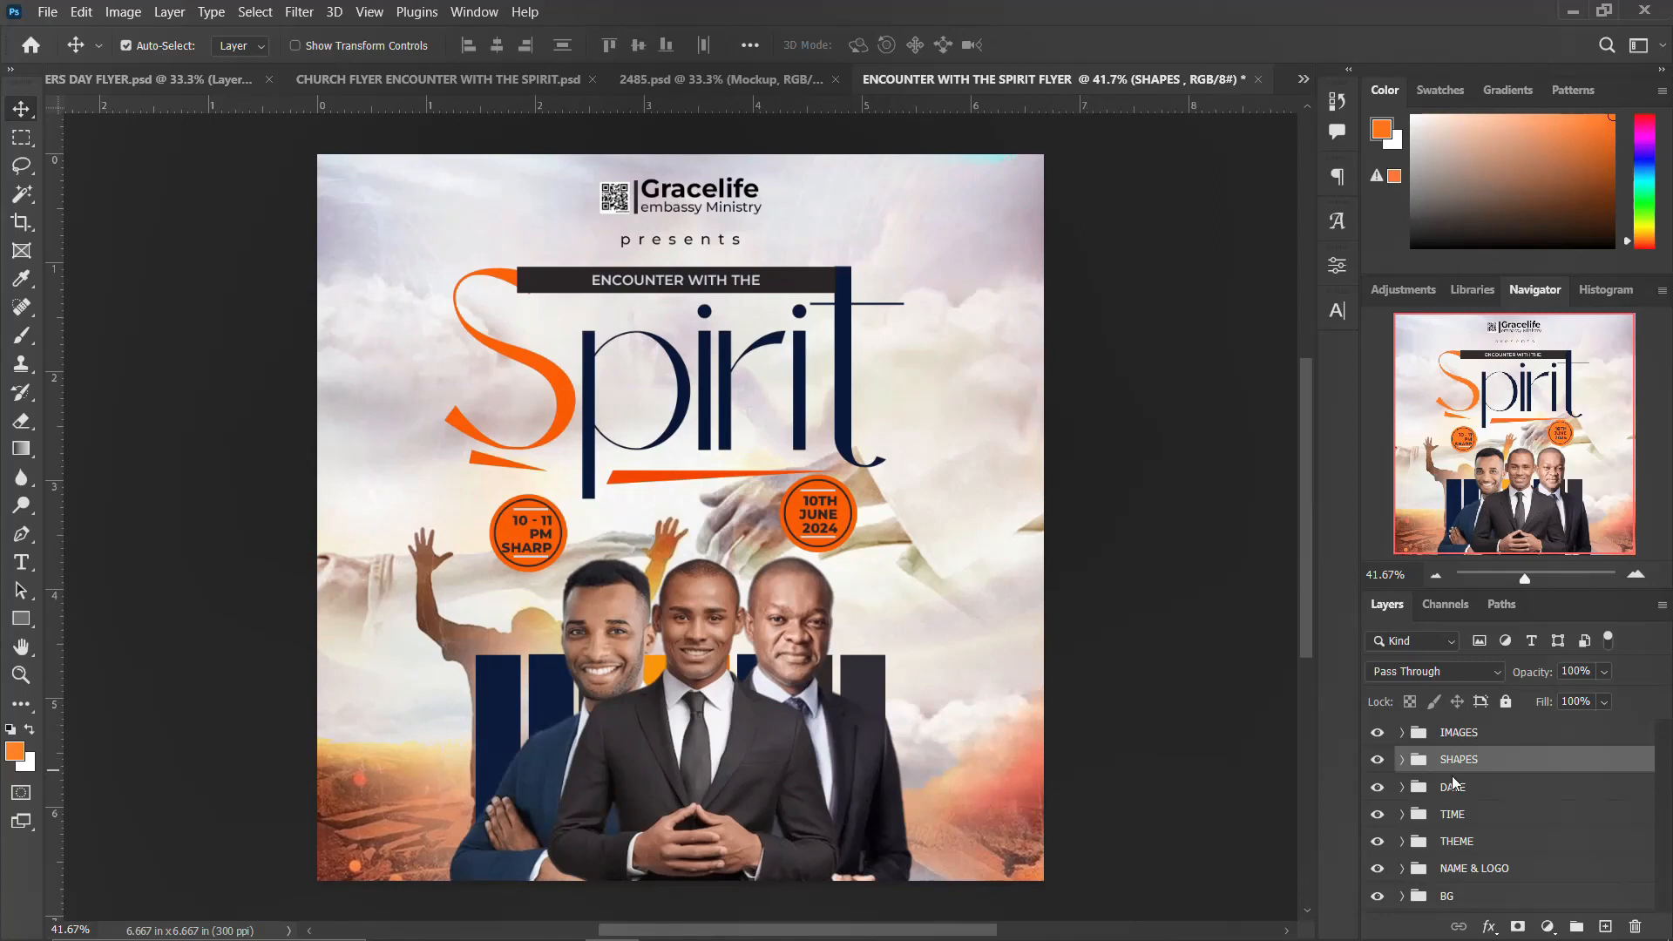
Step: Nudge the SHAPES group of bars slightly to the right
{"action": "key", "text": "Right"}
{"action": "key", "text": "Right"}
{"action": "key", "text": "Right"}
{"action": "key", "text": "Right"}
{"action": "key", "text": "Right"}
{"action": "key", "text": "Right"}
{"action": "key", "text": "Right"}
{"action": "key", "text": "Right"}
{"action": "key", "text": "Right"}
{"action": "key", "text": "Right"}
{"action": "key", "text": "Right"}
{"action": "key", "text": "Right"}
{"action": "key", "text": "Right"}
{"action": "key", "text": "Right"}
{"action": "key", "text": "Right"}
{"action": "key", "text": "Right"}
{"action": "key", "text": "Right"}
{"action": "key", "text": "Right"}
{"action": "key", "text": "Right"}
{"action": "key", "text": "Right"}
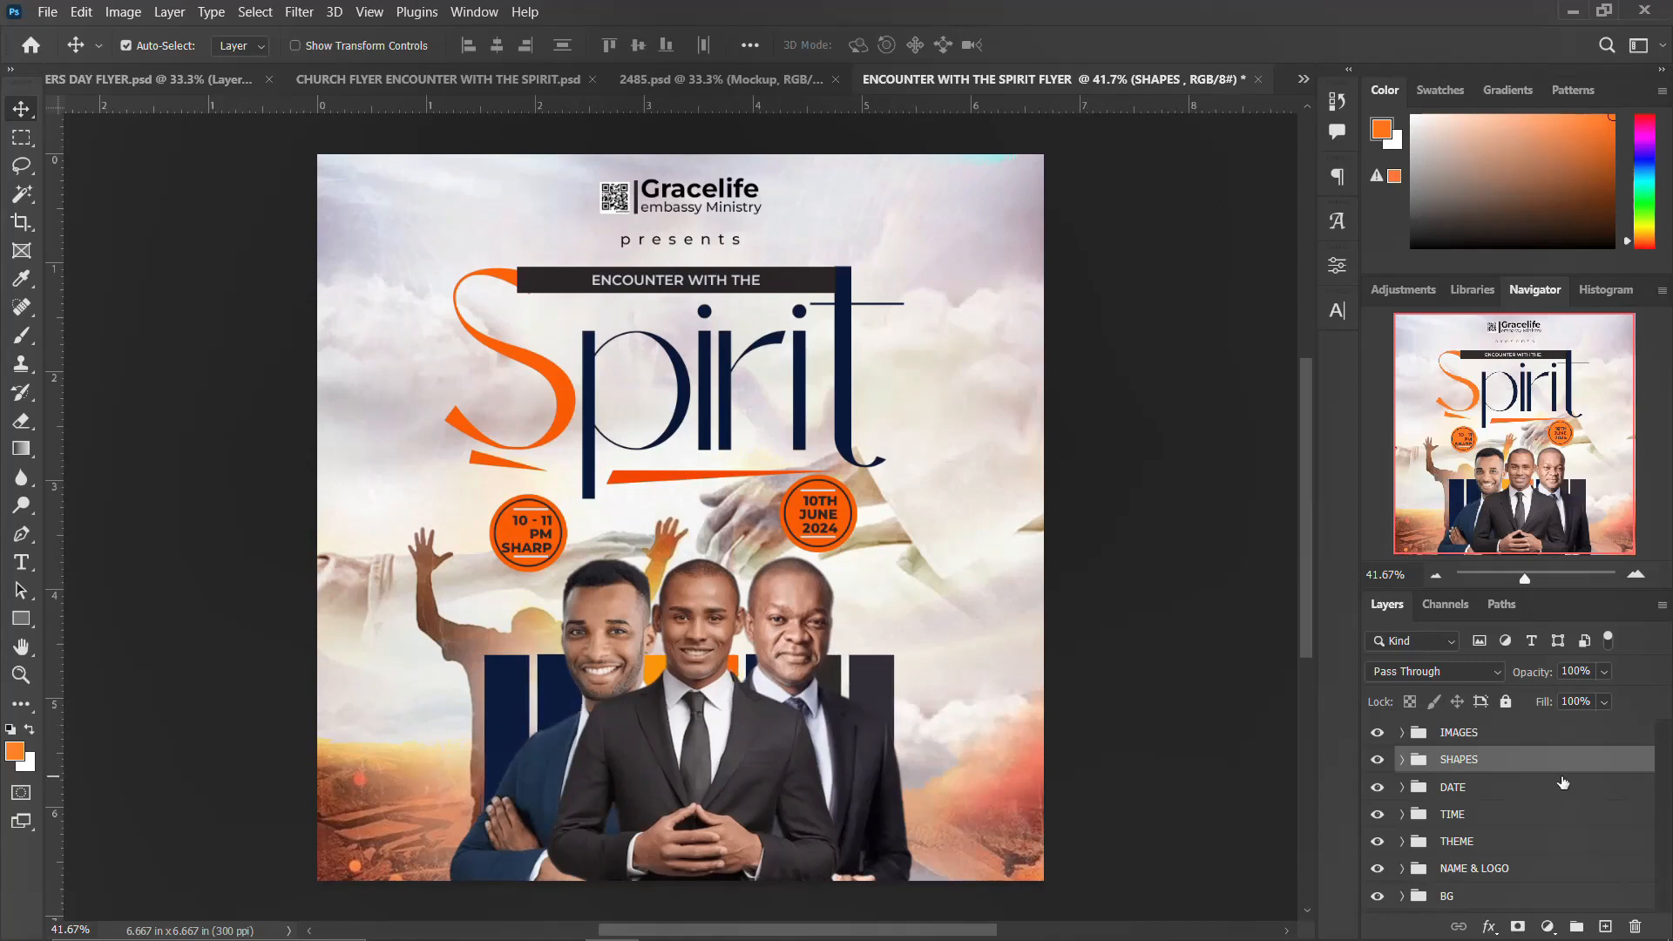
{"action": "key", "text": "Right"}
{"action": "key", "text": "Right"}
{"action": "key", "text": "Right"}
{"action": "key", "text": "Right"}
{"action": "key", "text": "Right"}
{"action": "key", "text": "Right"}
{"action": "key", "text": "Right"}
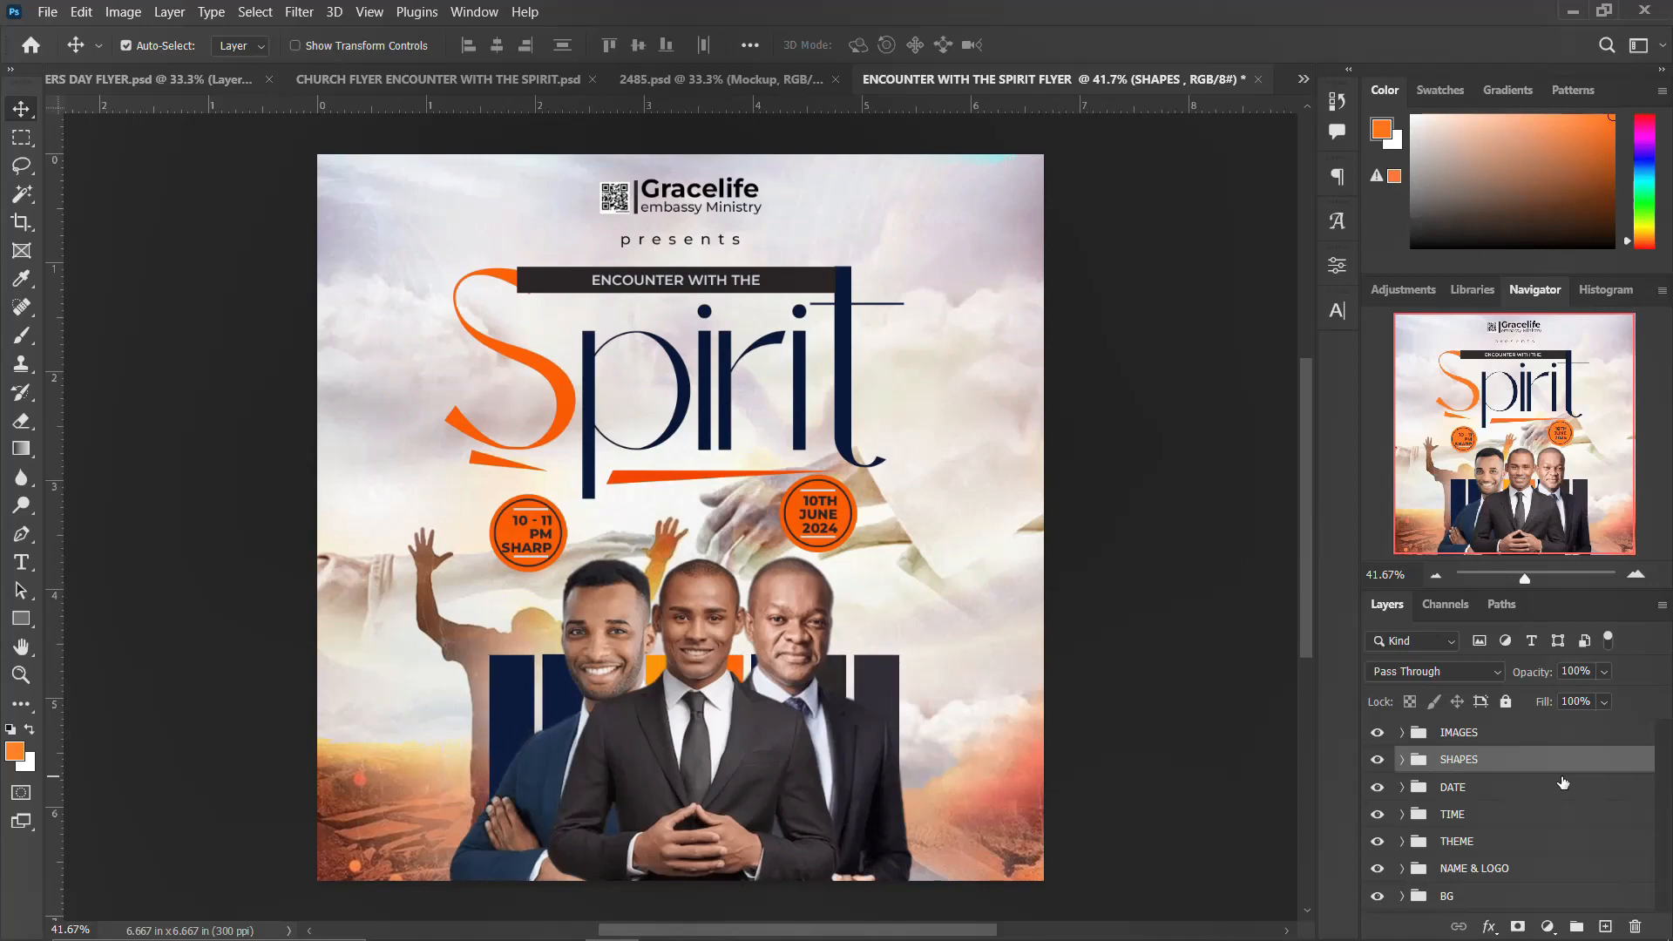
Step: Draw a rectangle about 3.97 × 0.48 in across the bottom of the portraits and fill it with a pale lavender grey
{"action": "left_click", "coordinate": [1479, 739]}
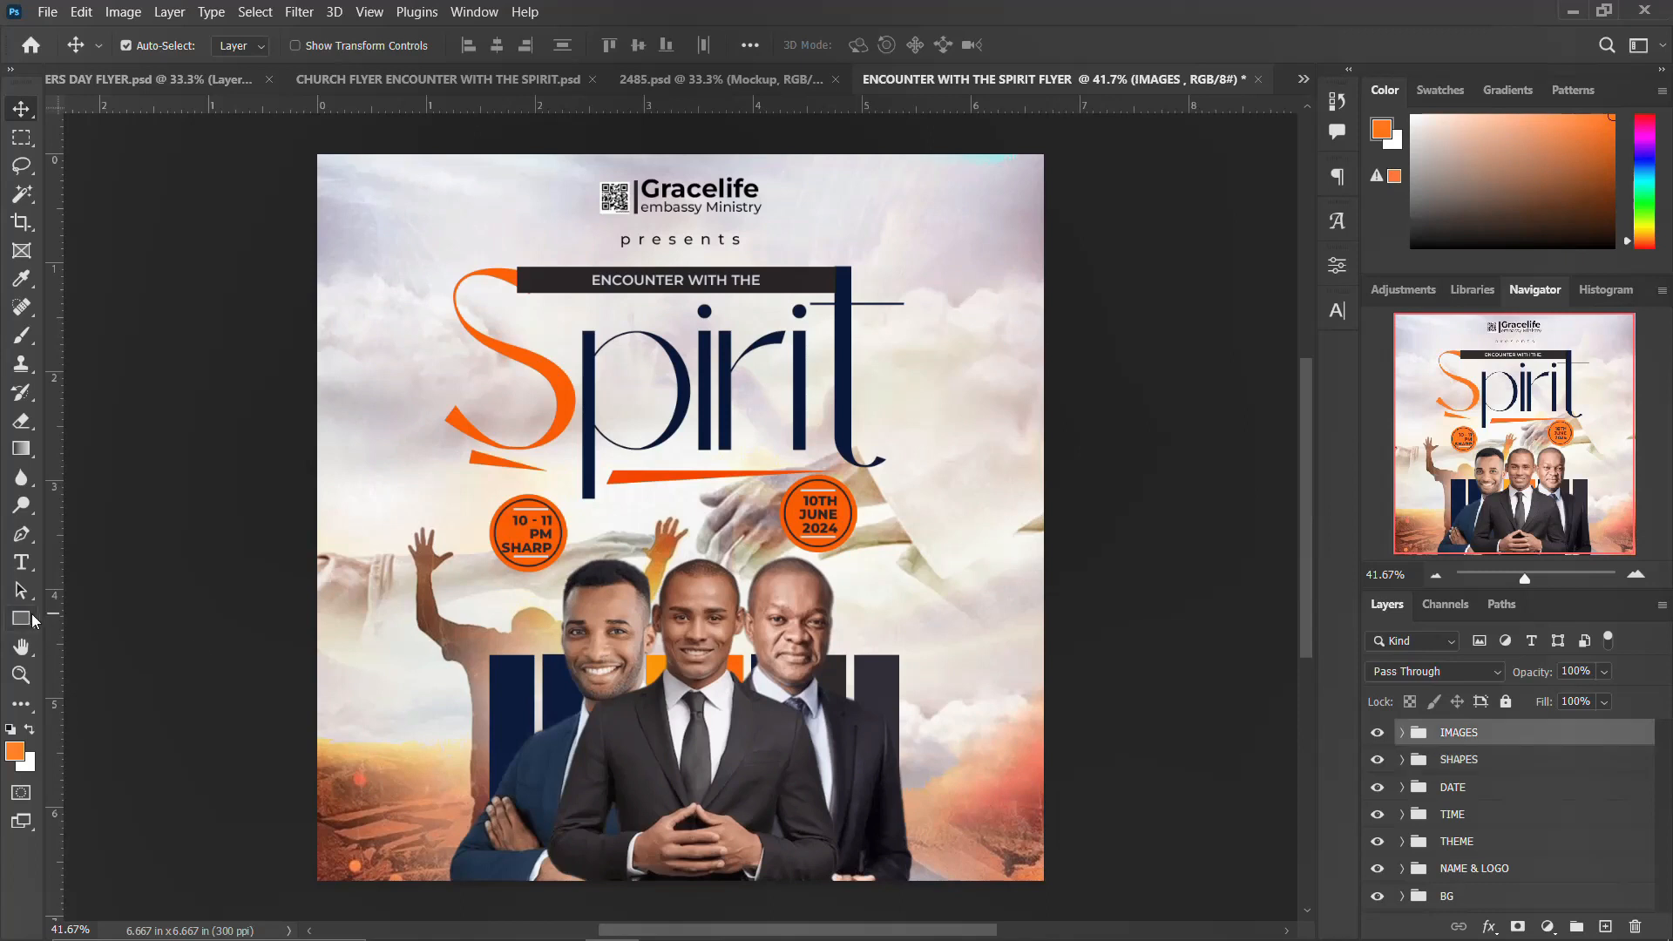
{"action": "key", "text": "u"}
{"action": "left_click_drag", "start_coordinate": [486, 819], "coordinate": [918, 868]}
{"action": "left_click", "coordinate": [1083, 485]}
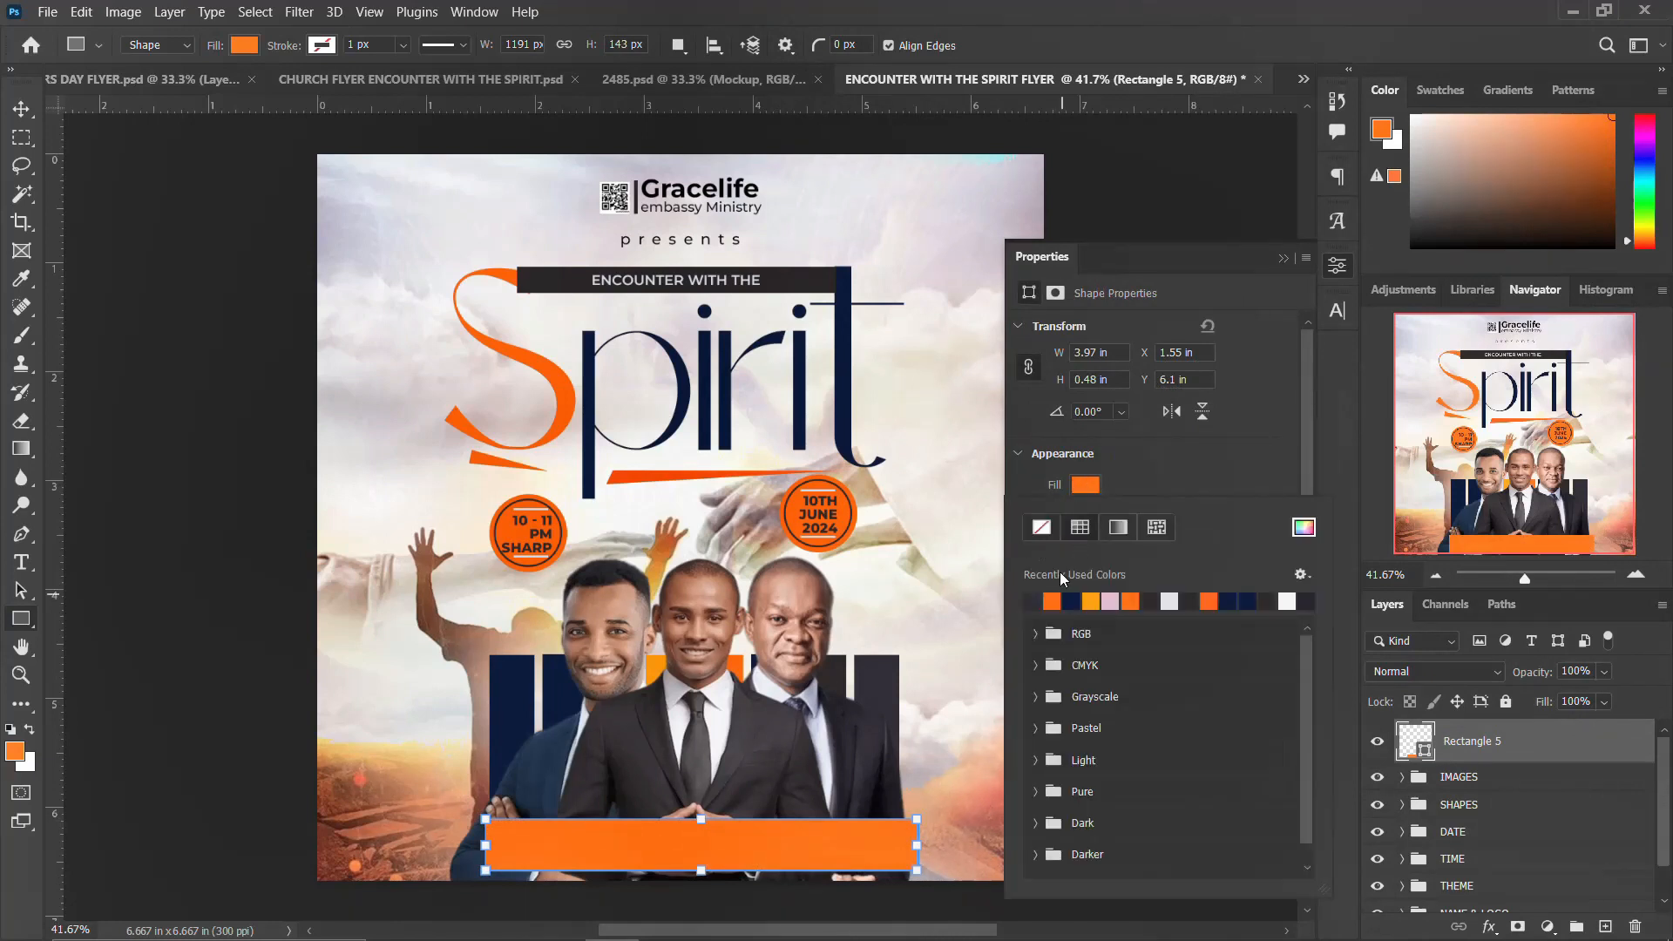
{"action": "left_click", "coordinate": [1117, 601]}
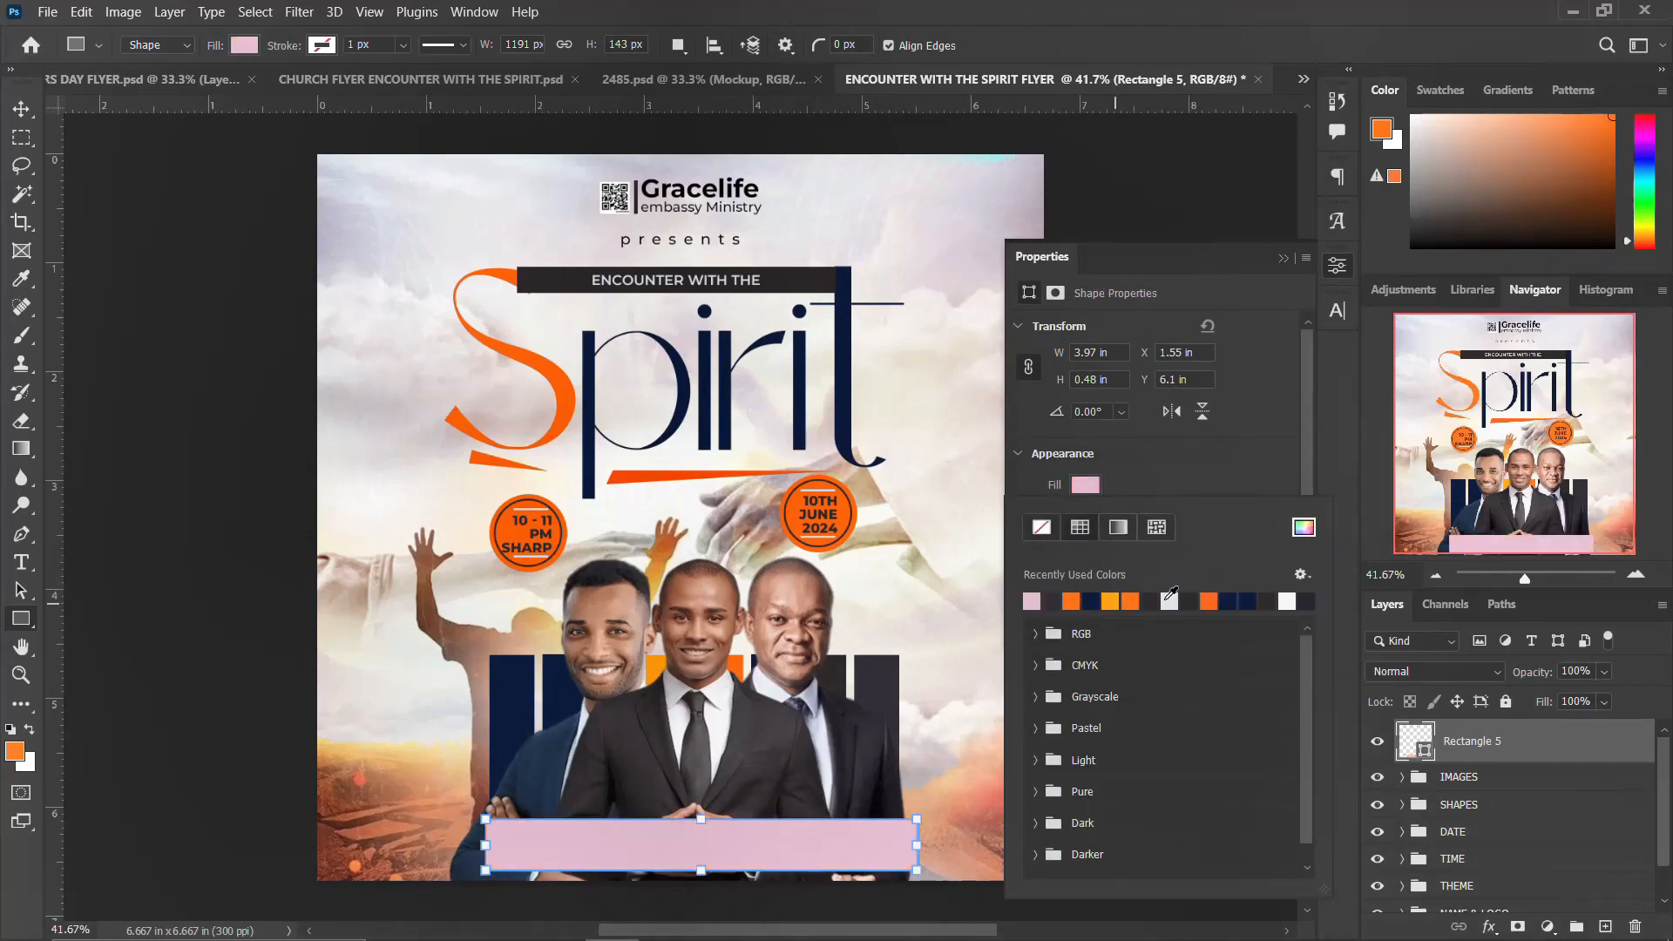
{"action": "left_click", "coordinate": [1170, 600]}
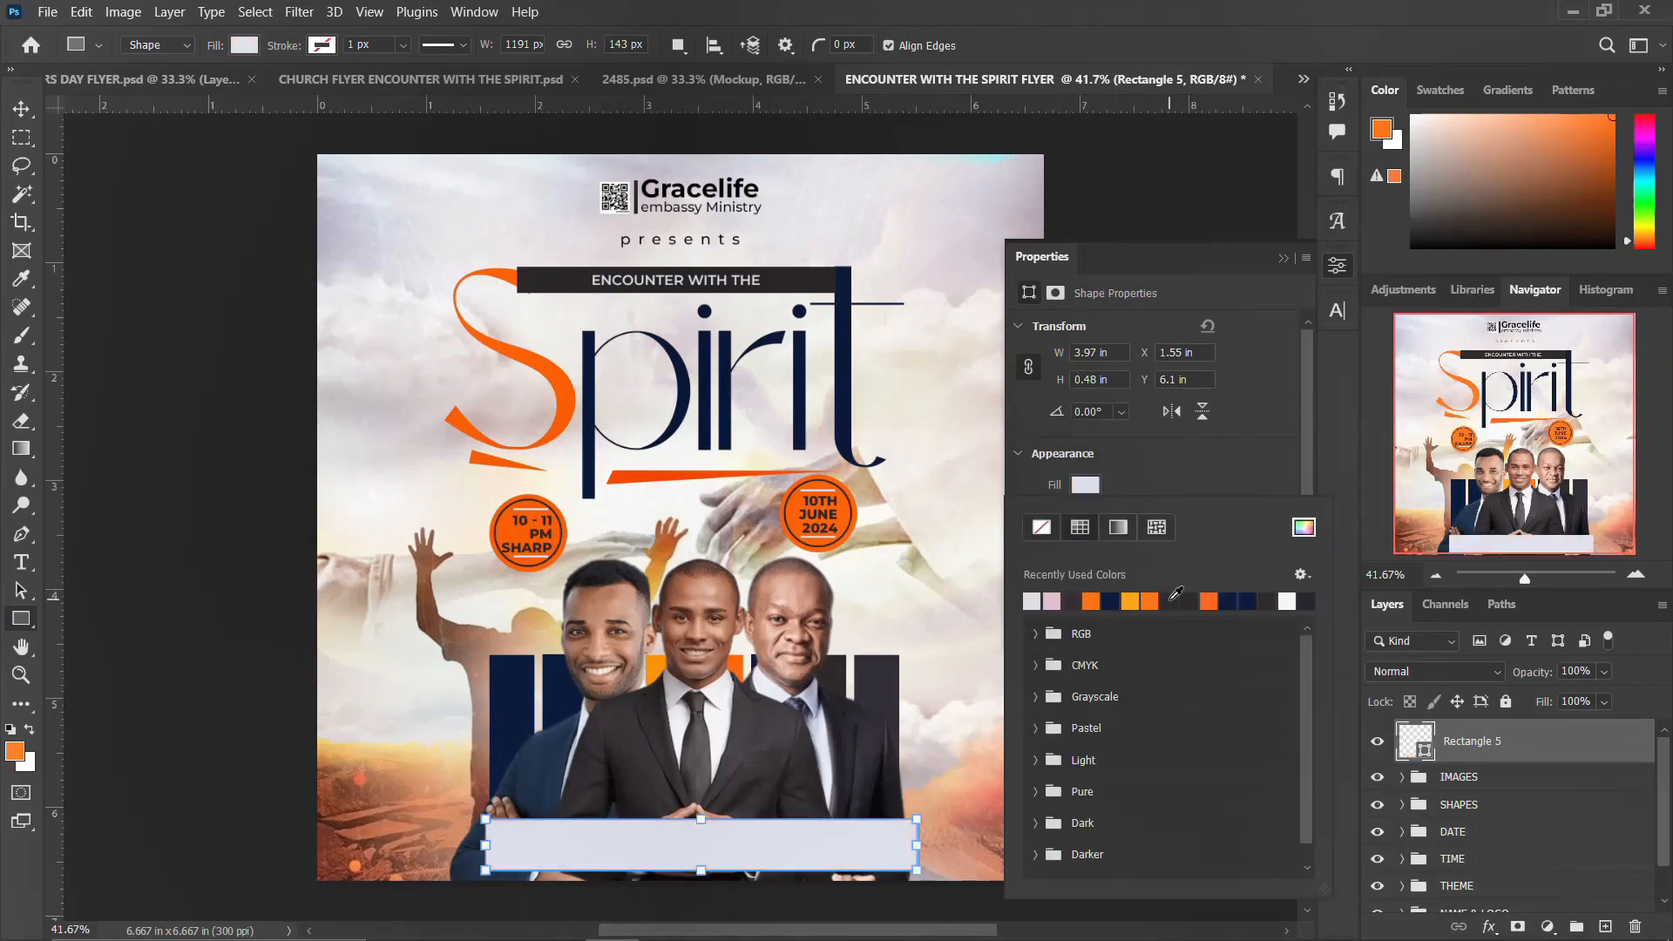
{"action": "left_click", "coordinate": [1343, 276]}
Step: Widen the rectangle to about 4.3 in and stretch it down to the canvas's bottom edge
{"action": "left_click", "coordinate": [22, 108]}
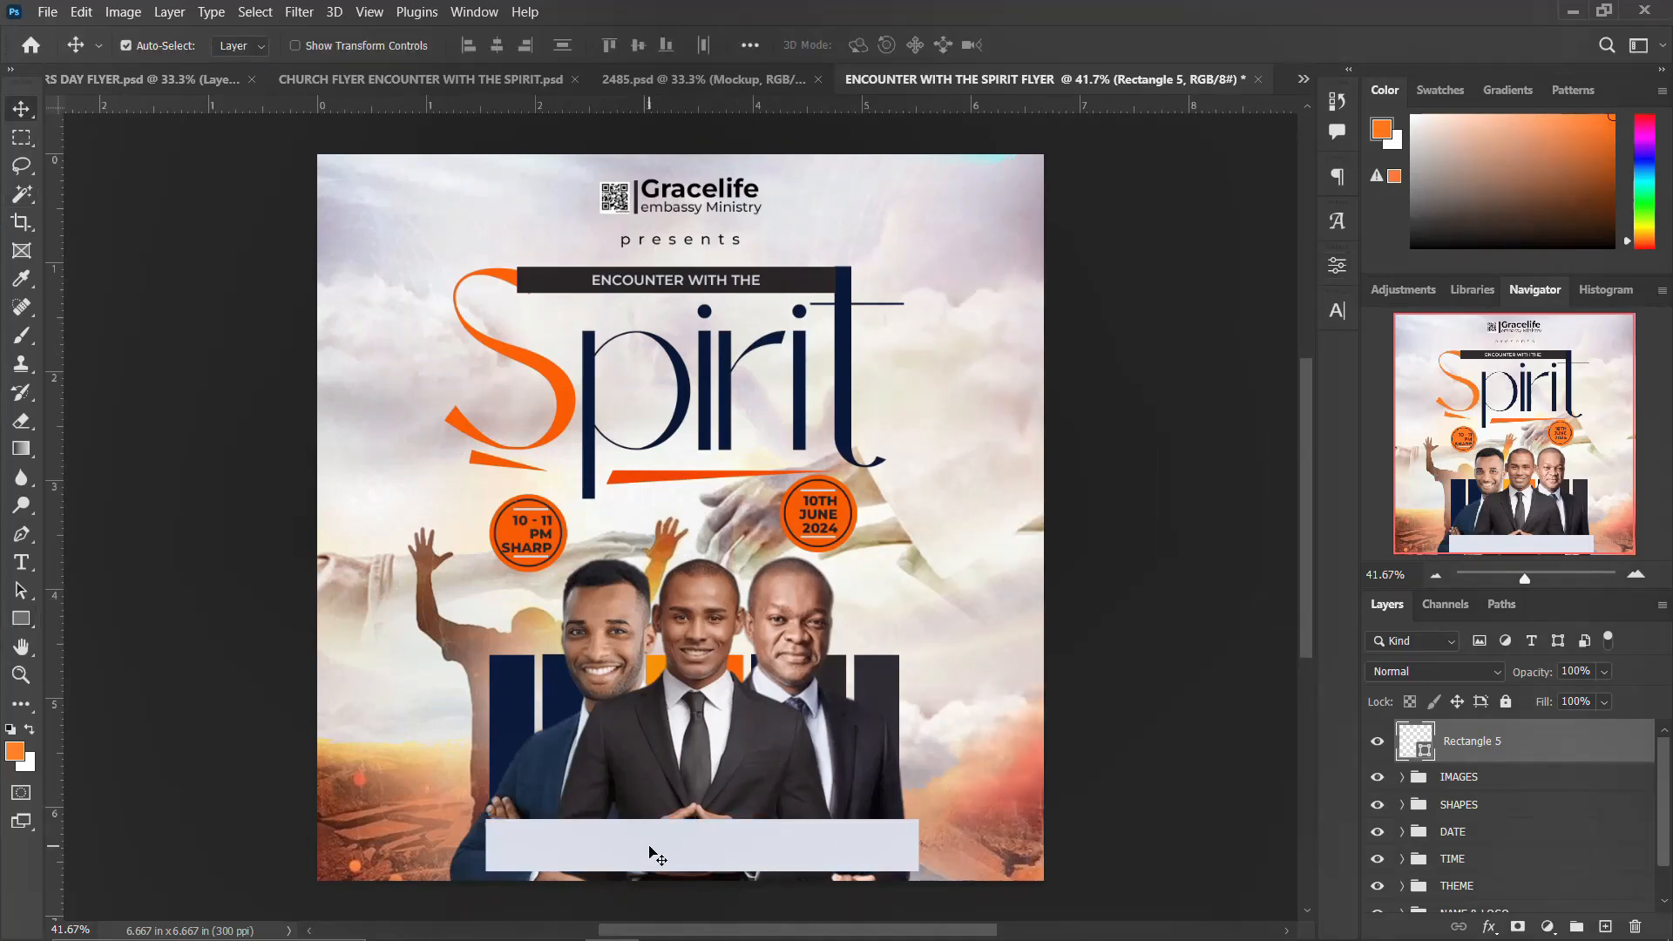
{"action": "key", "text": "ctrl+t"}
{"action": "left_click_drag", "start_coordinate": [485, 844], "coordinate": [448, 845]}
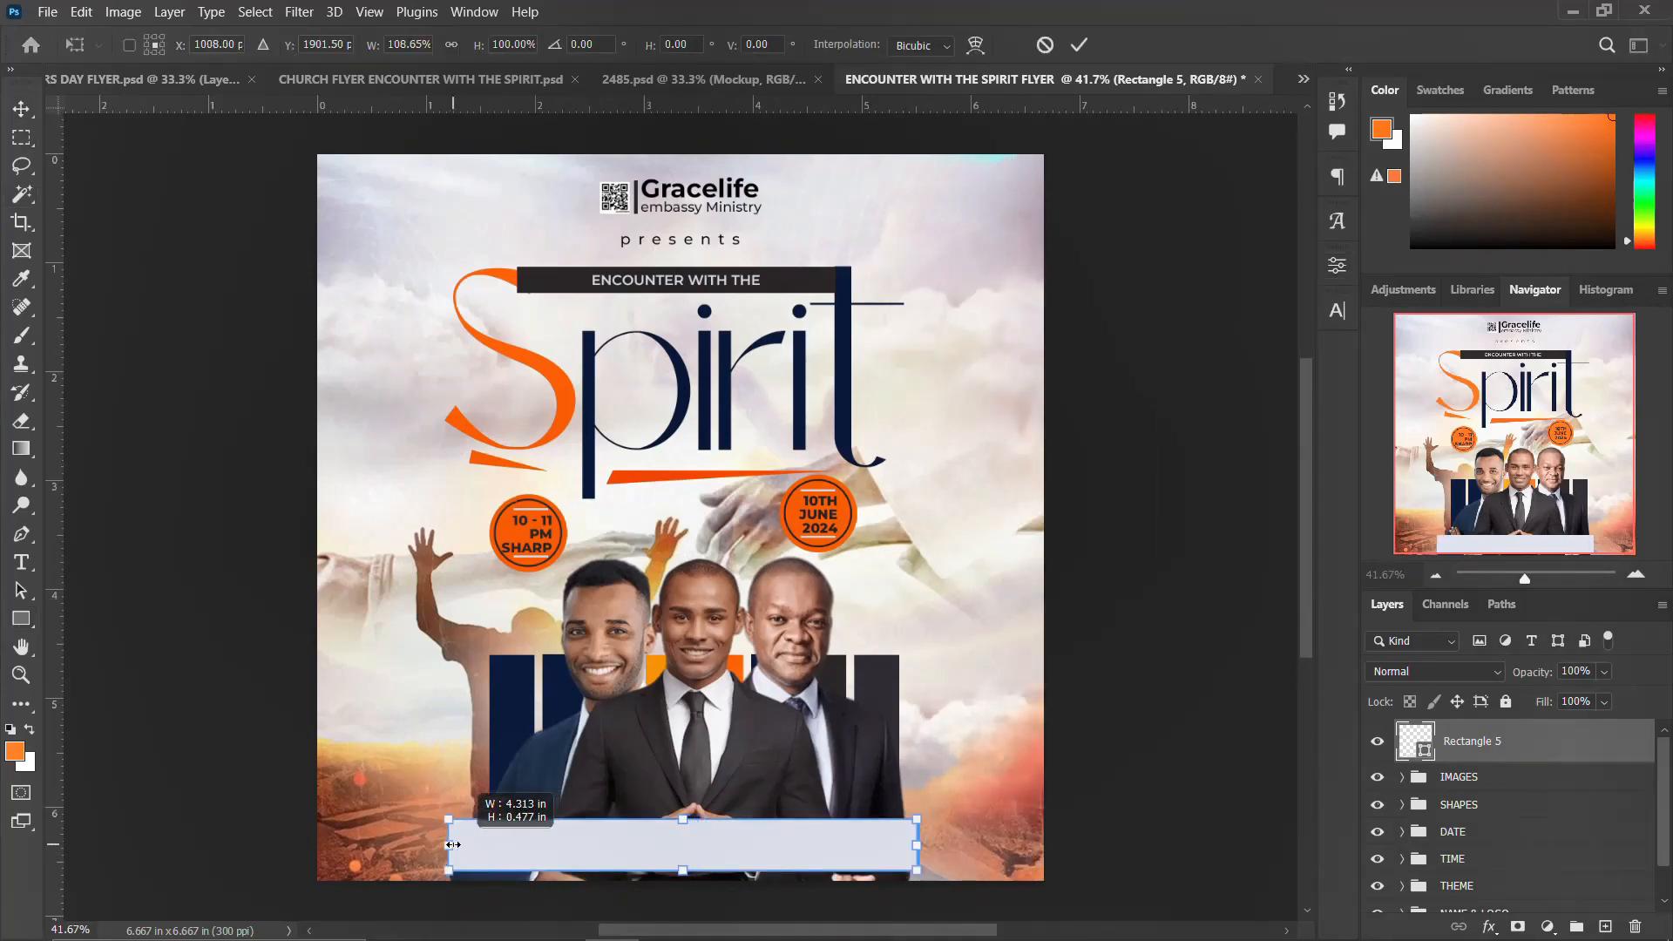
{"action": "left_click_drag", "start_coordinate": [925, 849], "coordinate": [932, 850]}
{"action": "left_click_drag", "start_coordinate": [683, 870], "coordinate": [685, 880]}
{"action": "key", "text": "Return"}
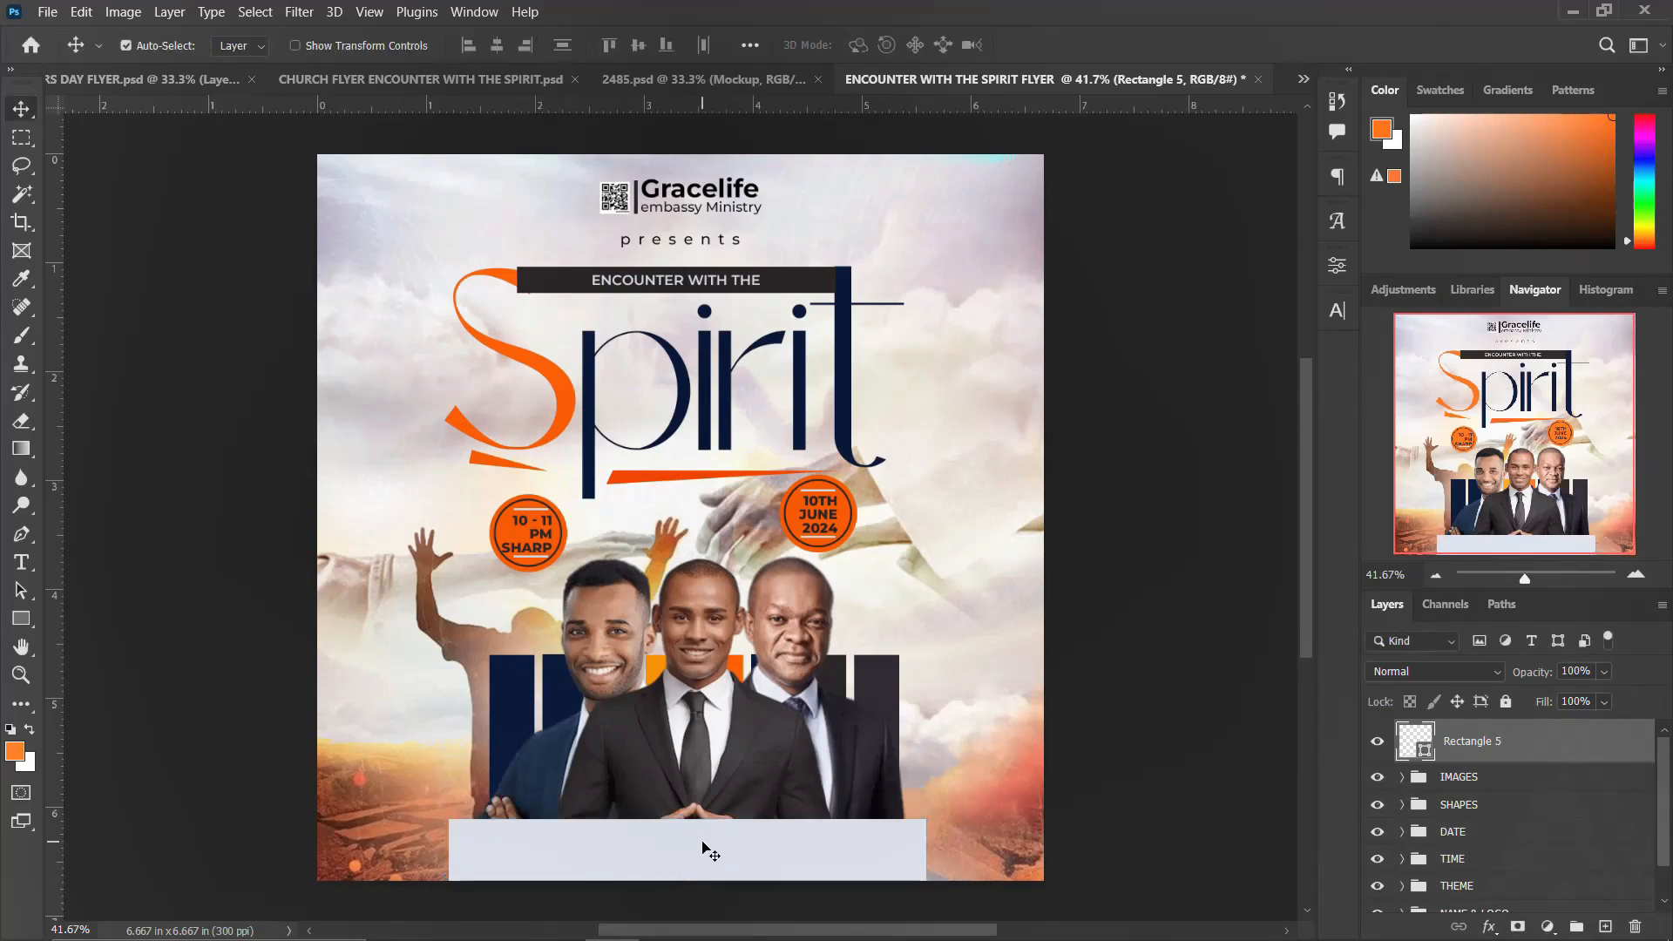
Step: Center the rectangle horizontally on the canvas and nudge it down
{"action": "key", "text": "ctrl+a"}
{"action": "left_click", "coordinate": [497, 46]}
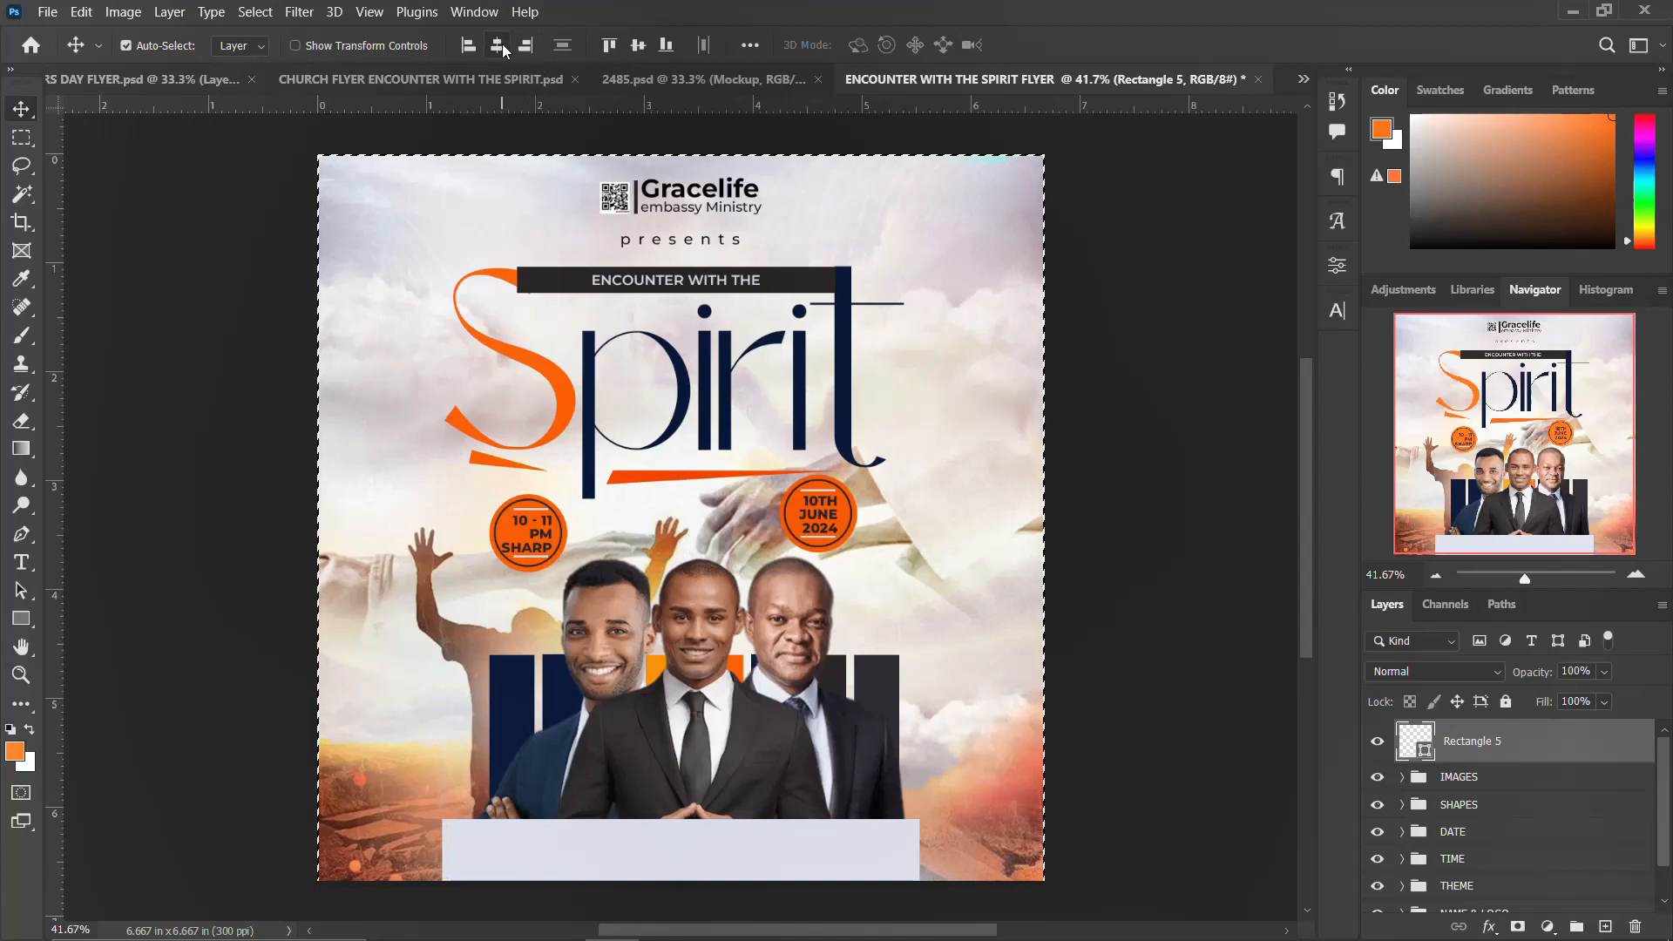
{"action": "key", "text": "ctrl+d"}
{"action": "key", "text": "shift+Down"}
{"action": "key", "text": "shift+Down"}
{"action": "key", "text": "shift+Down"}
{"action": "key", "text": "shift+Down"}
{"action": "key", "text": "shift+Down"}
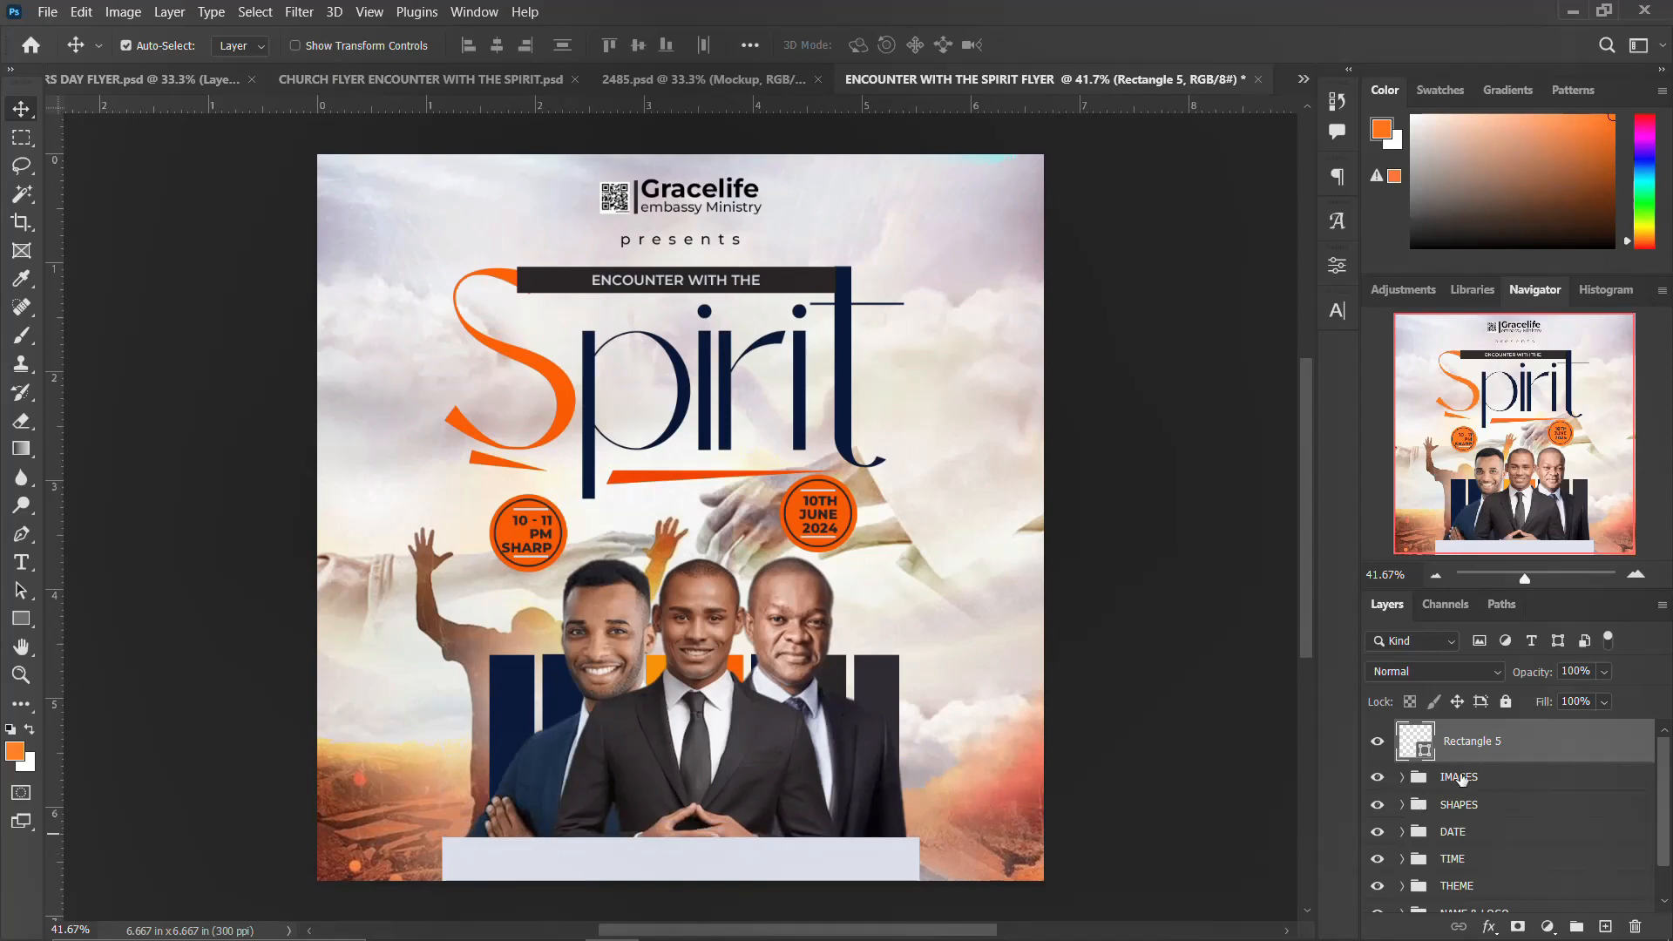
Step: Copy 'tema community 25' from the Notepad notes, paste it as a text layer and place it on the rectangle
{"action": "left_click", "coordinate": [826, 922]}
{"action": "left_click_drag", "start_coordinate": [1171, 545], "coordinate": [988, 561]}
{"action": "key", "text": "ctrl+c"}
{"action": "left_click", "coordinate": [559, 861]}
{"action": "key", "text": "t"}
{"action": "left_click", "coordinate": [351, 788]}
{"action": "key", "text": "ctrl+v"}
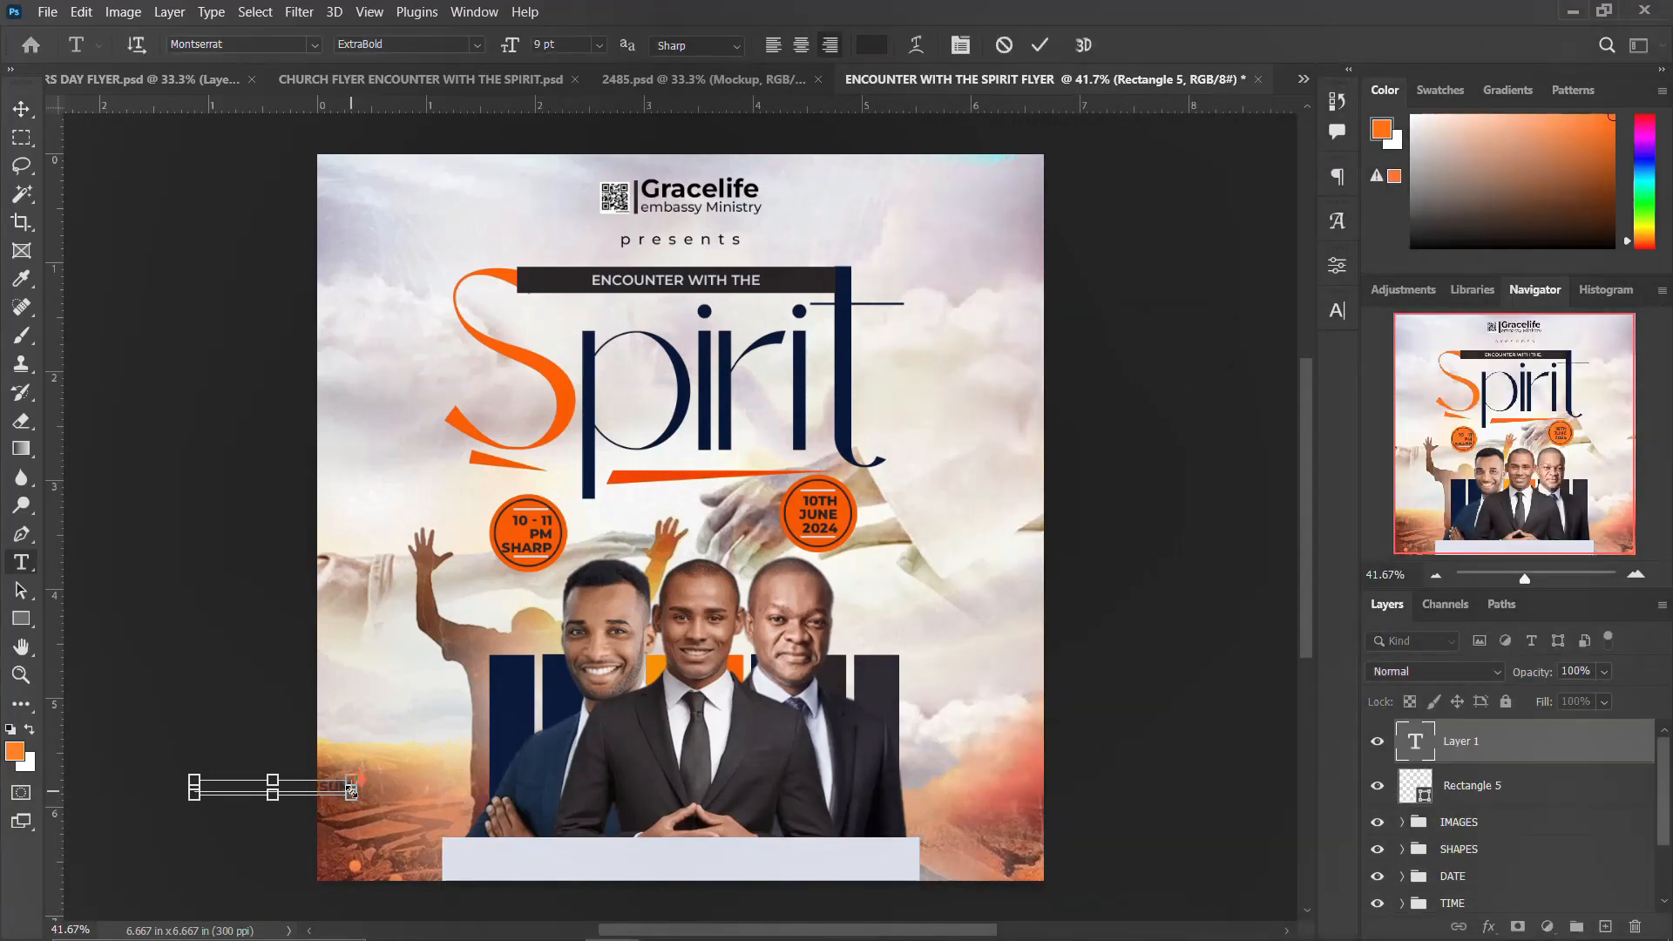
{"action": "key", "text": "ctrl+Return"}
{"action": "key", "text": "v"}
{"action": "left_click_drag", "start_coordinate": [324, 788], "coordinate": [721, 858]}
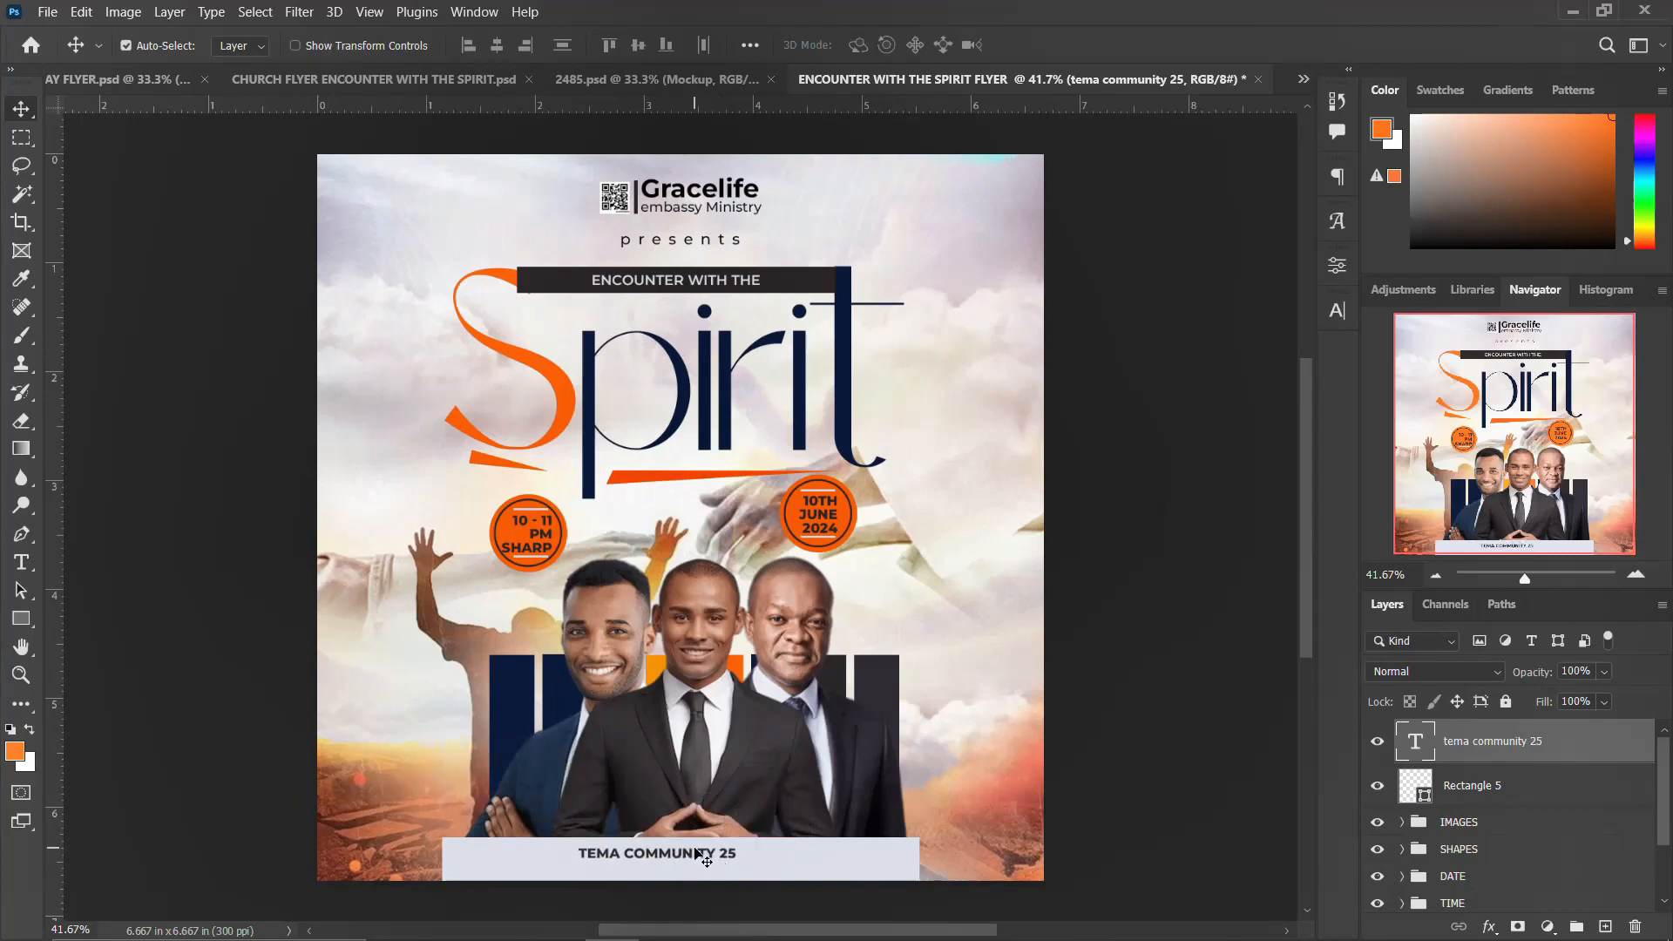
Step: Duplicate the address text below it and replace its text with 'estate junction off prampram road' copied from the notes
{"action": "key", "text": "ctrl+j"}
{"action": "key", "text": "Down"}
{"action": "key", "text": "Down"}
{"action": "key", "text": "Down"}
{"action": "key", "text": "Down"}
{"action": "key", "text": "Down"}
{"action": "key", "text": "Down"}
{"action": "key", "text": "Down"}
{"action": "key", "text": "Down"}
{"action": "key", "text": "Down"}
{"action": "key", "text": "Down"}
{"action": "key", "text": "Down"}
{"action": "key", "text": "Down"}
{"action": "key", "text": "Down"}
{"action": "key", "text": "Down"}
{"action": "key", "text": "Down"}
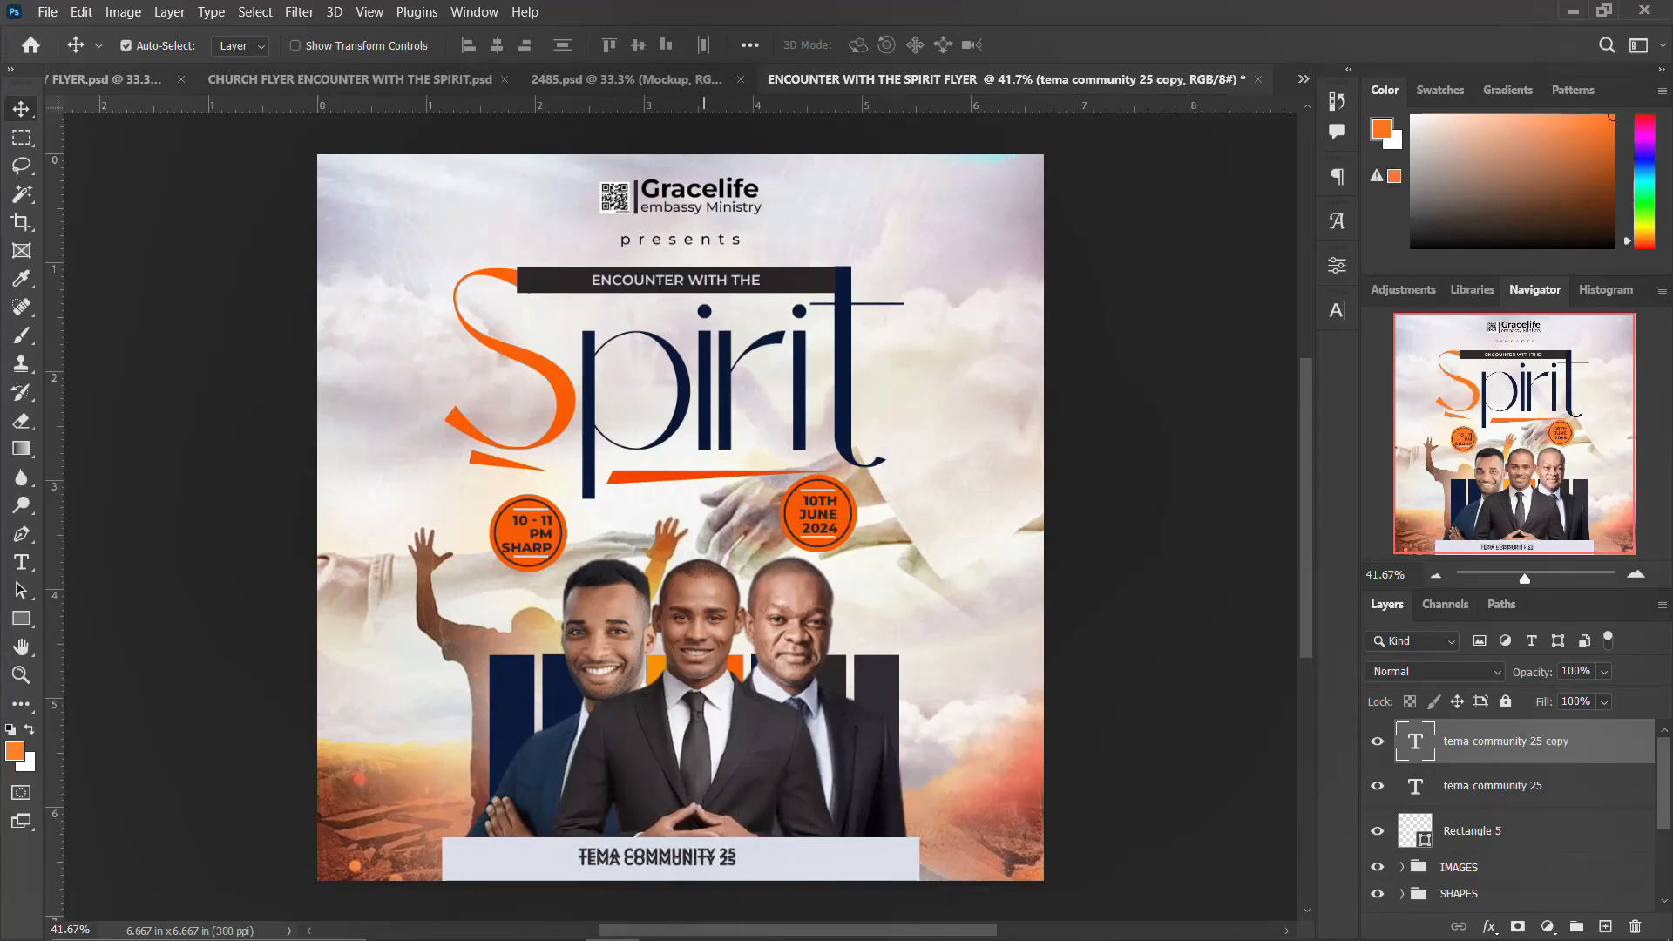
{"action": "left_click", "coordinate": [827, 922]}
{"action": "left_click_drag", "start_coordinate": [1168, 588], "coordinate": [979, 568]}
{"action": "key", "text": "ctrl+c"}
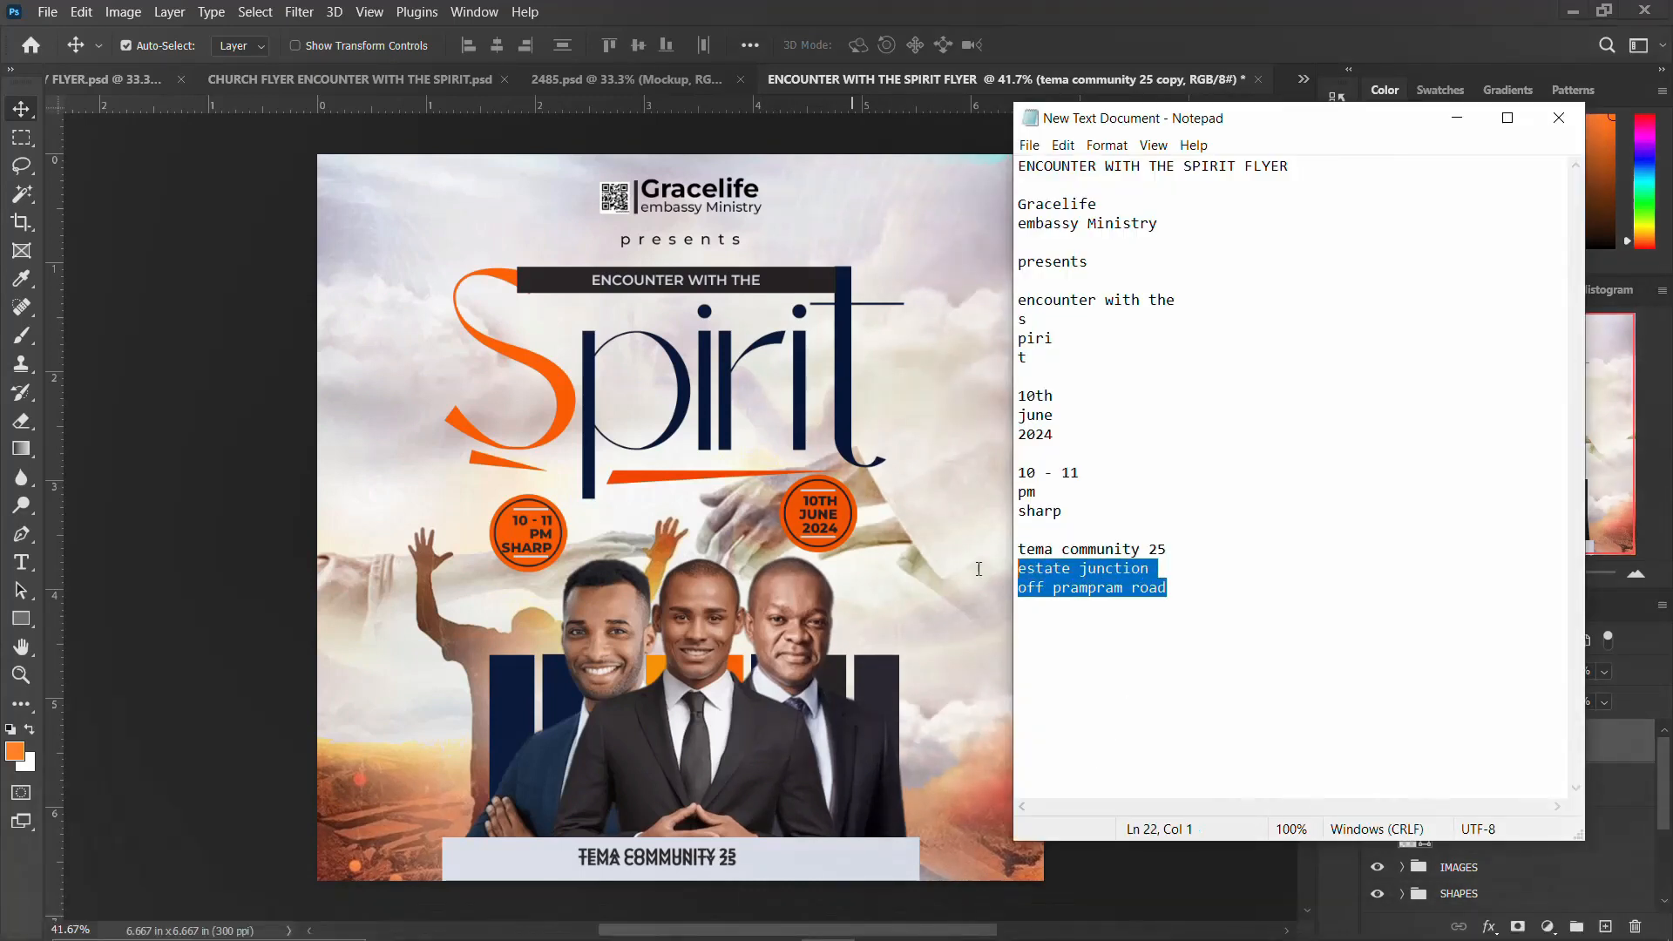
{"action": "left_click", "coordinate": [677, 866]}
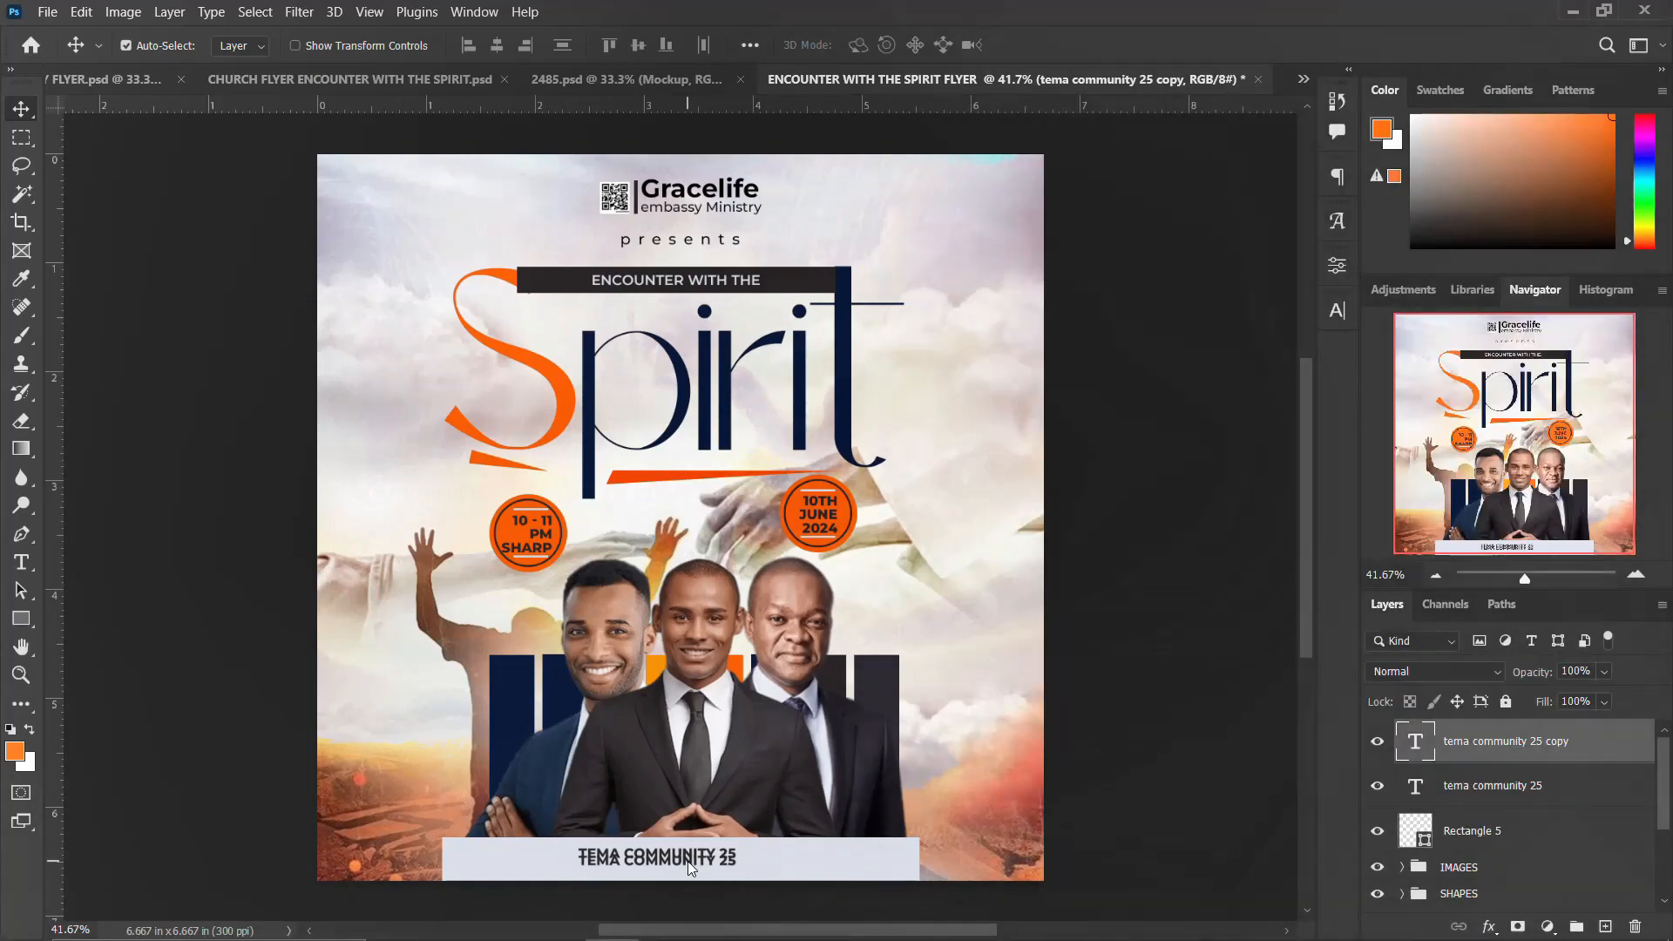
{"action": "double_click", "coordinate": [688, 865]}
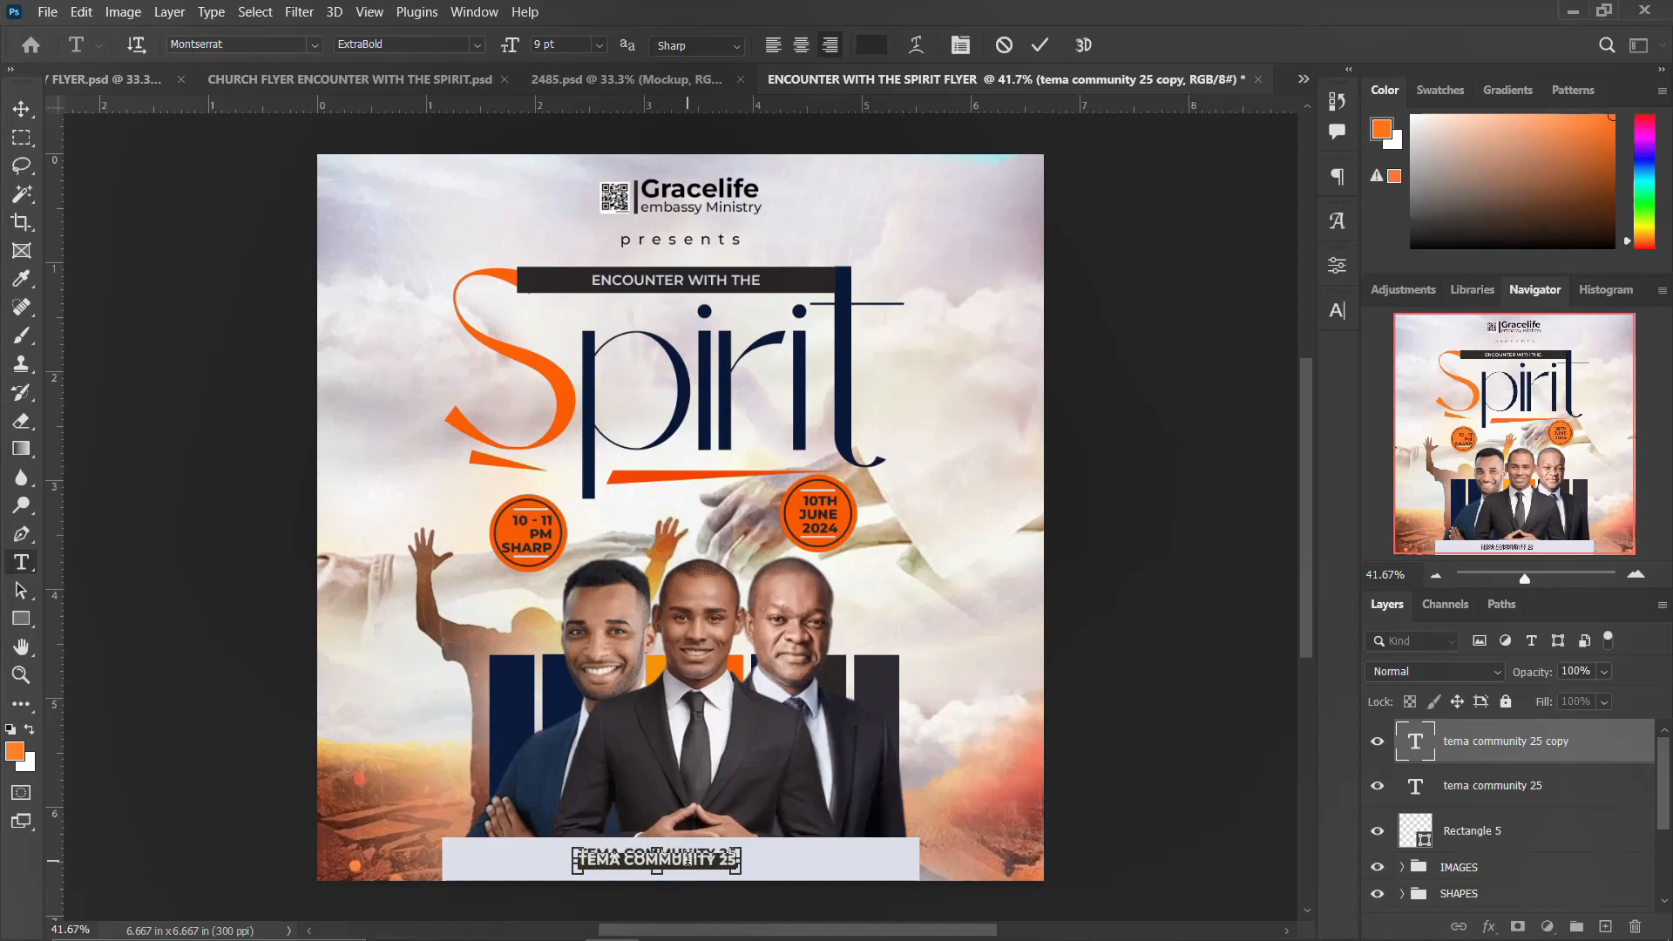
{"action": "key", "text": "ctrl+v"}
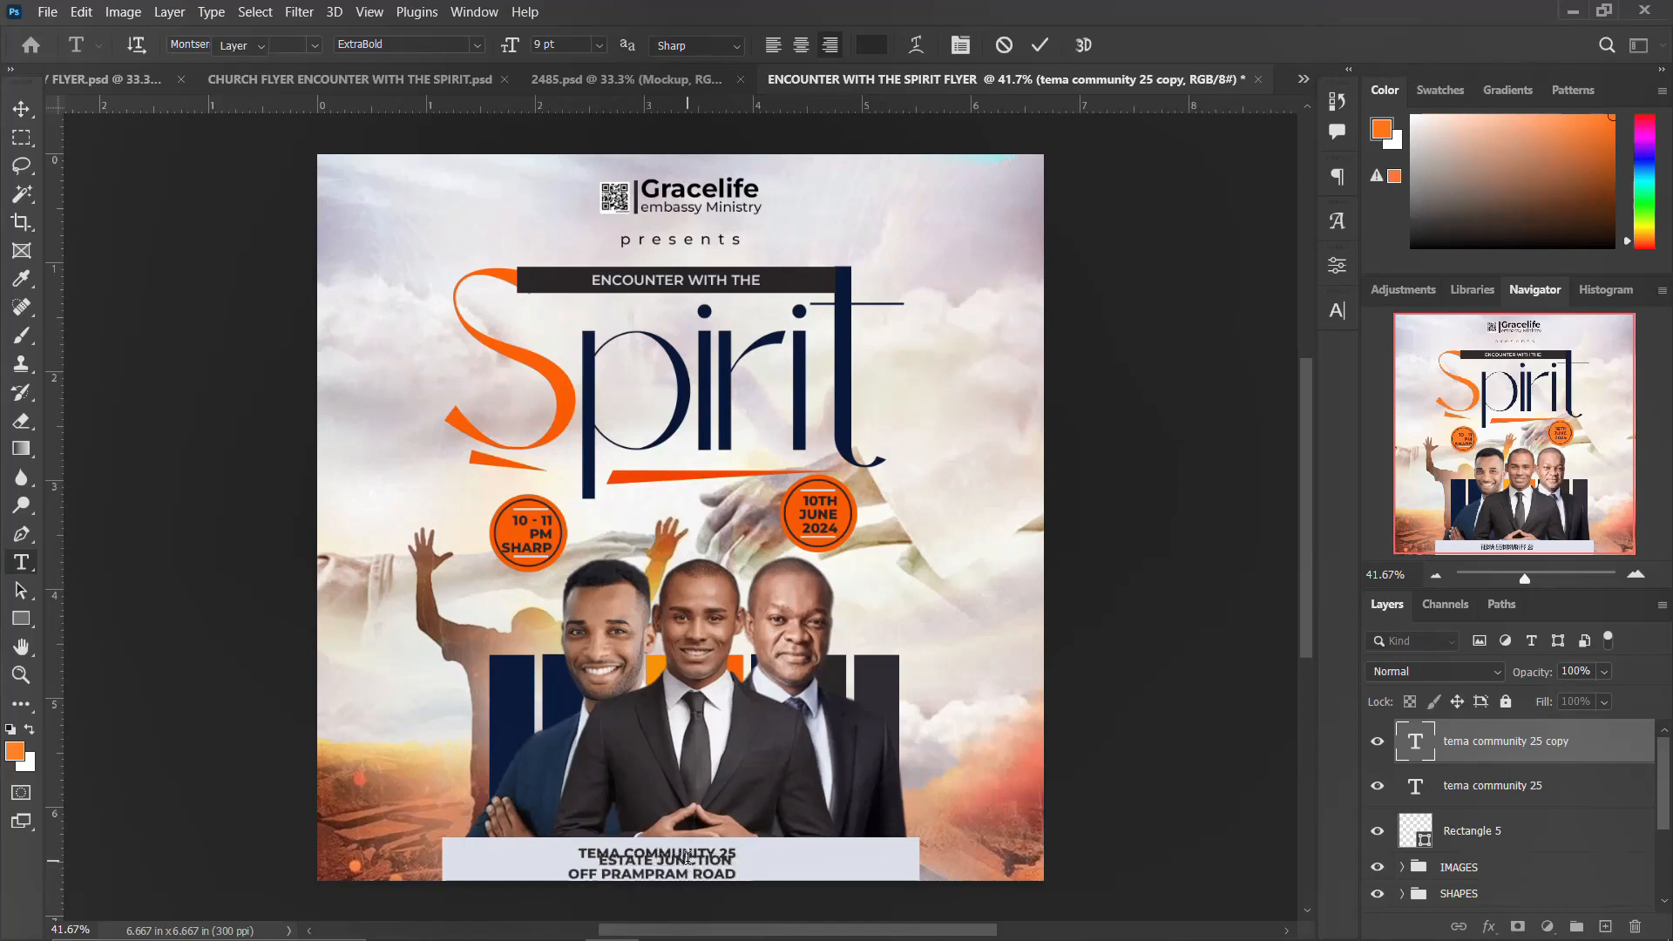
{"action": "key", "text": "ctrl+Return"}
{"action": "key", "text": "v"}
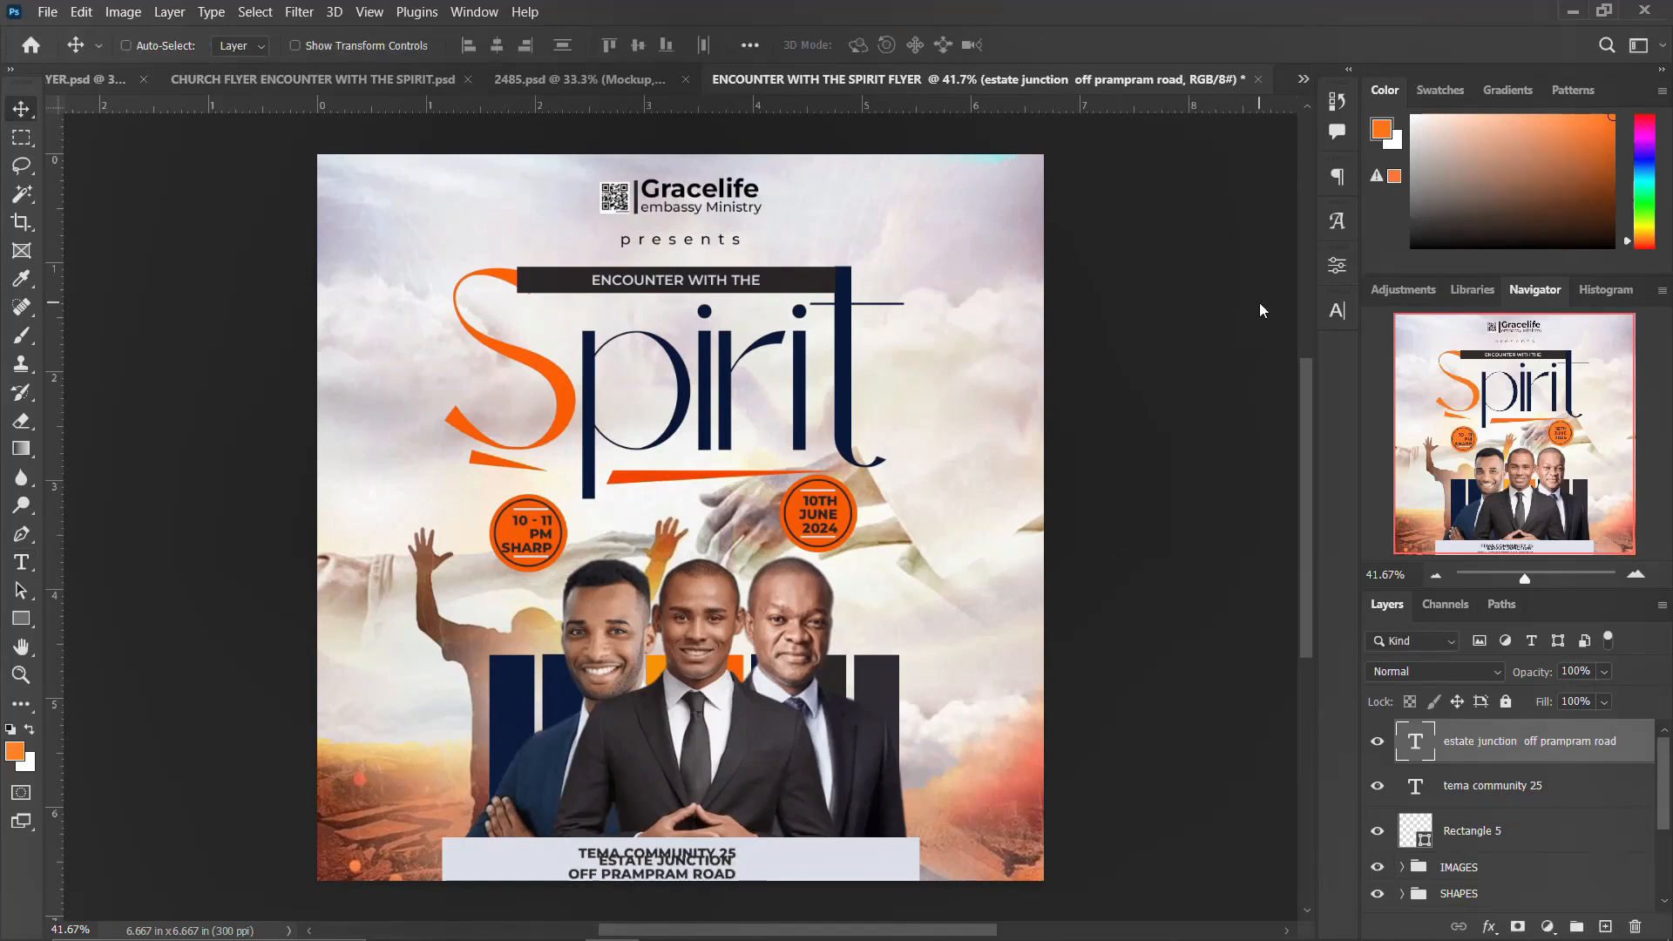
Step: Move the 'tema community 25' line up slightly above the second address line
{"action": "key", "text": "ctrl+plus"}
{"action": "scroll", "coordinate": [845, 702], "scroll_direction": "down", "scroll_amount": 3}
{"action": "scroll", "coordinate": [845, 702], "scroll_direction": "down", "scroll_amount": 2}
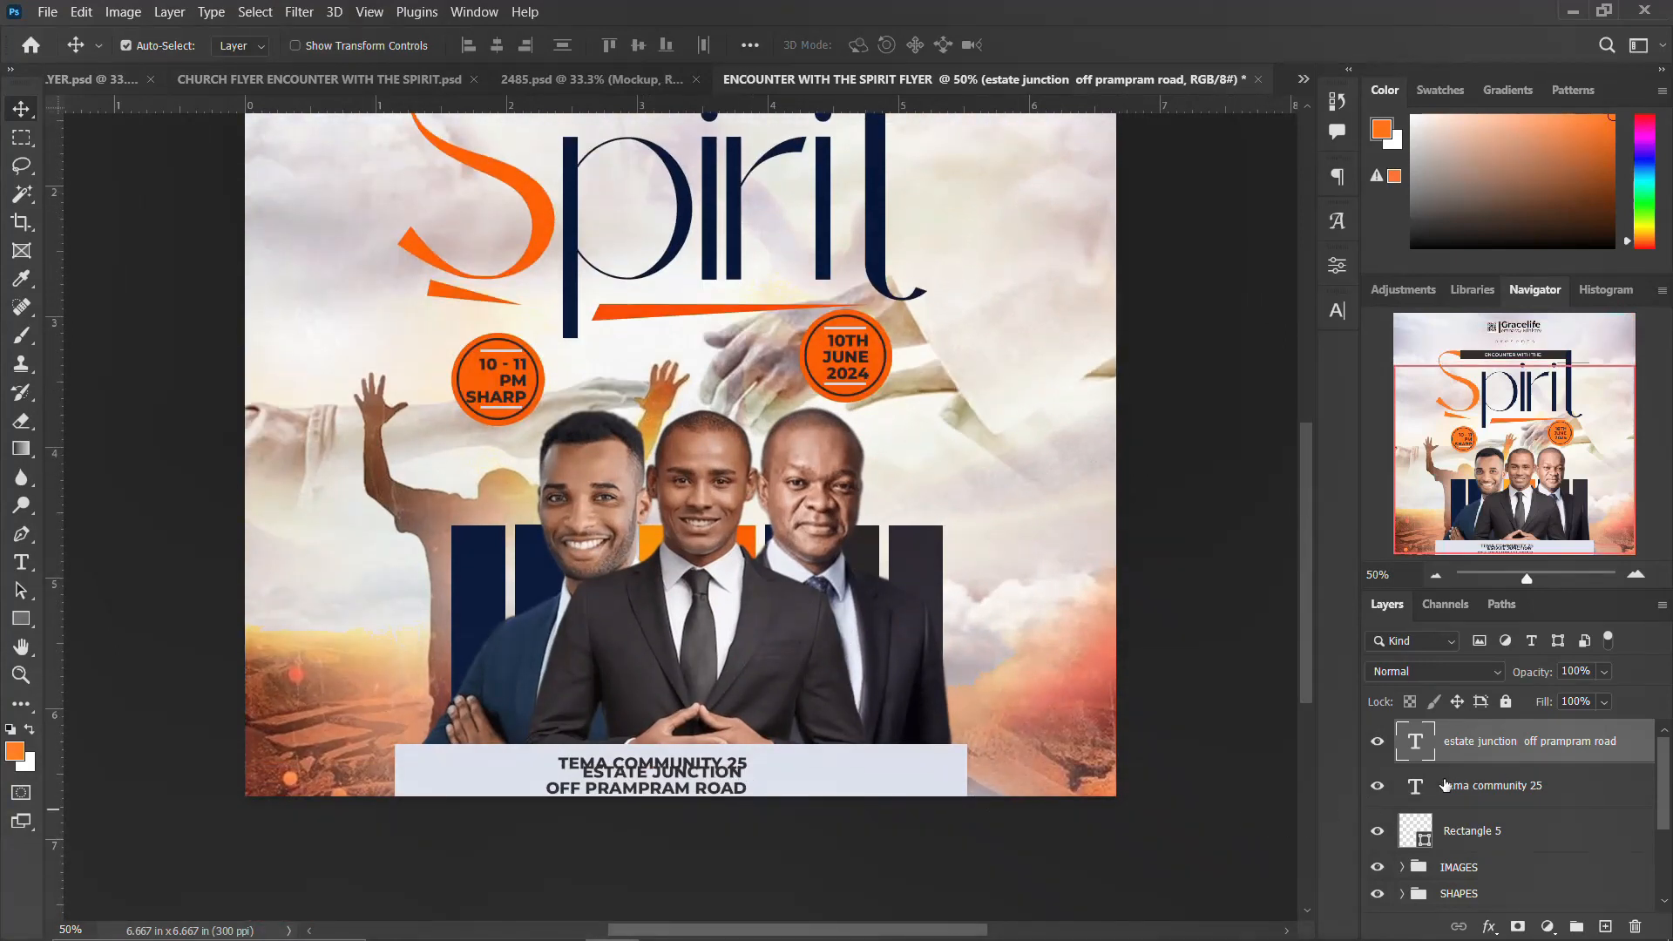
{"action": "left_click", "coordinate": [1446, 785]}
{"action": "key", "text": "shift+Up"}
{"action": "key", "text": "Up"}
{"action": "key", "text": "Up"}
{"action": "left_click", "coordinate": [730, 786]}
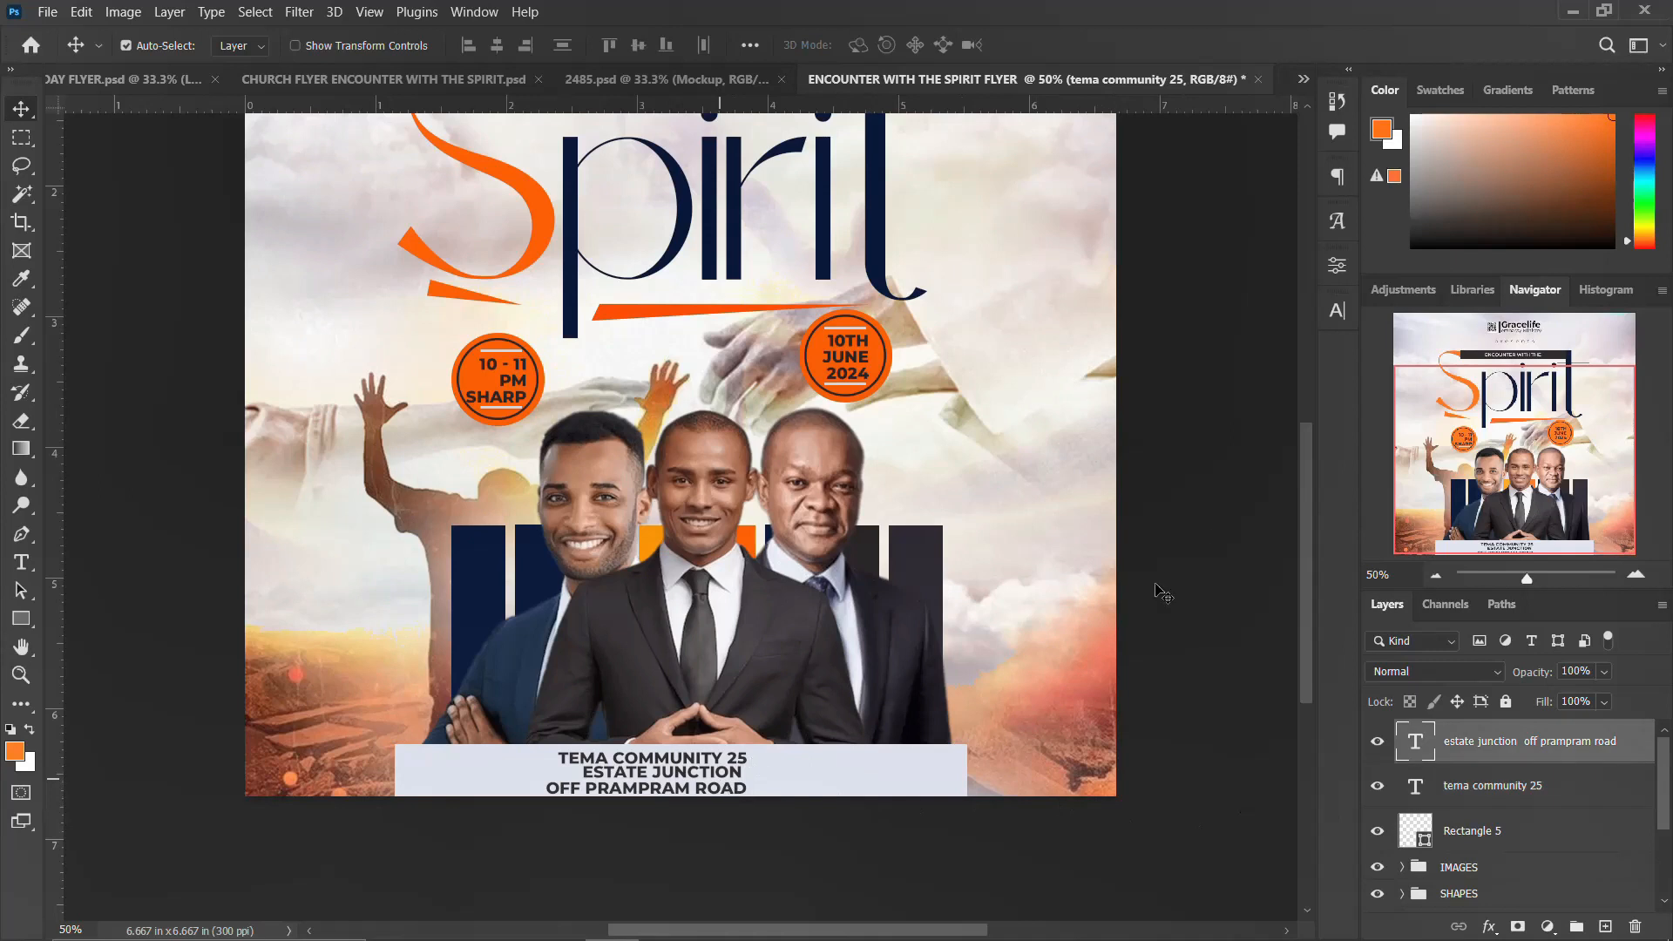
Step: Join the second address text onto a single line, ESTATE JUNCTION OFF PRAMPRAM ROAD, and reposition it
{"action": "key", "text": "t"}
{"action": "left_click", "coordinate": [547, 787]}
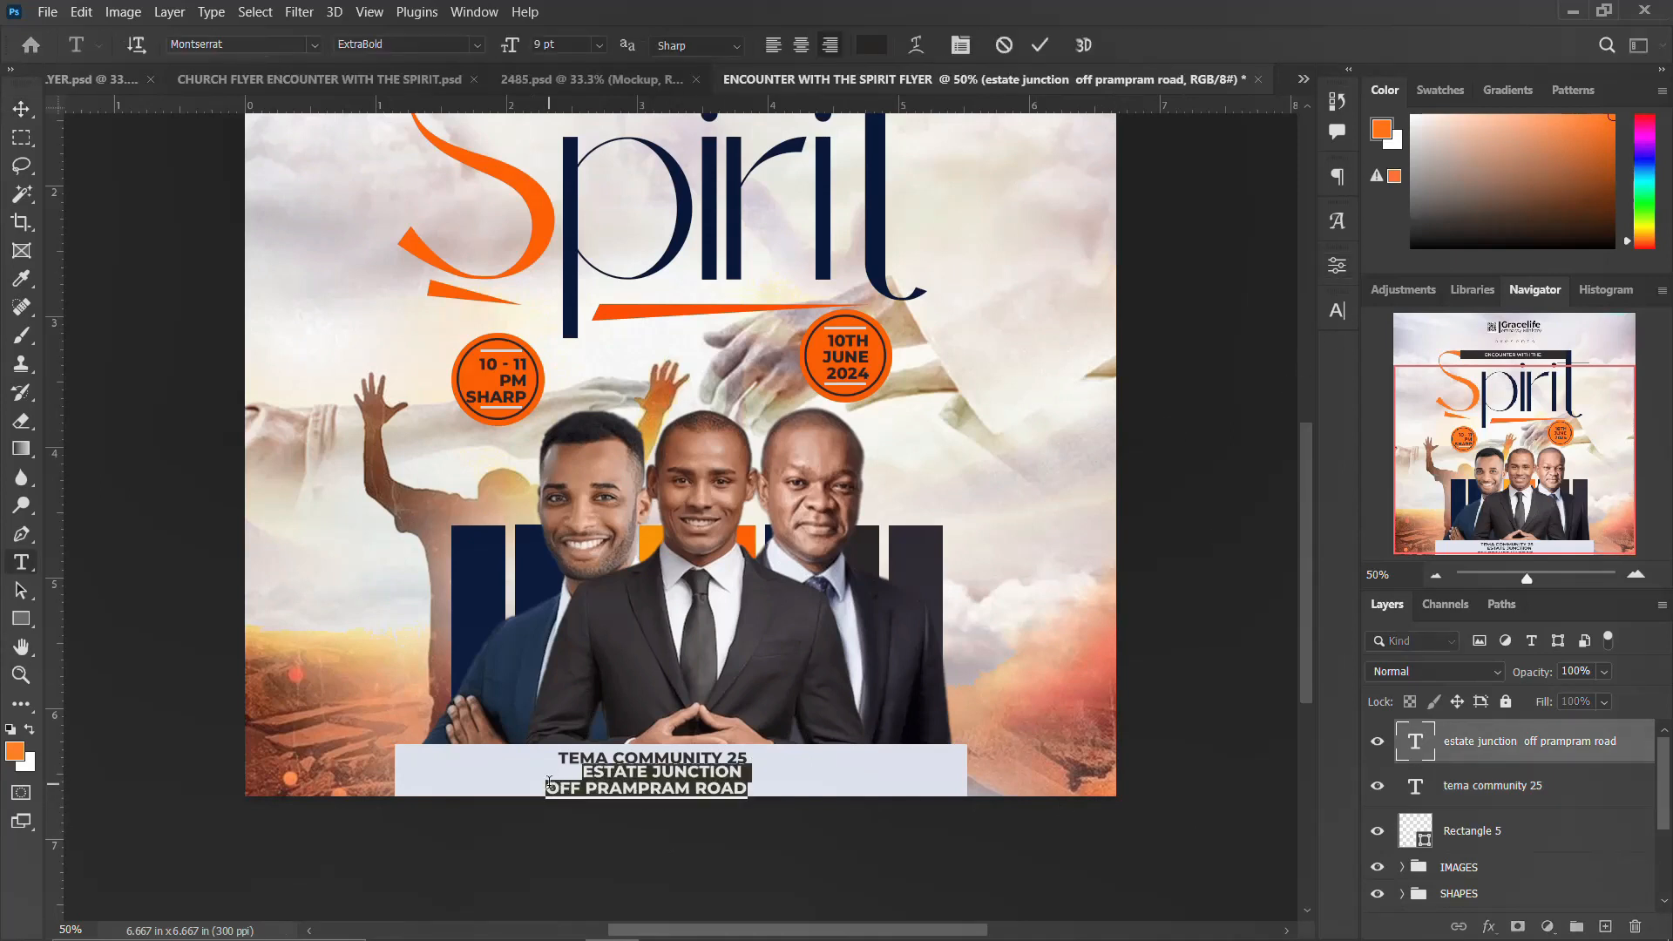
{"action": "key", "text": "BackSpace"}
{"action": "key", "text": "ctrl+Return"}
{"action": "key", "text": "v"}
{"action": "left_click_drag", "start_coordinate": [559, 778], "coordinate": [676, 787]}
Step: Set the second address line's font style to Montserrat SemiBold
{"action": "left_click", "coordinate": [1336, 310]}
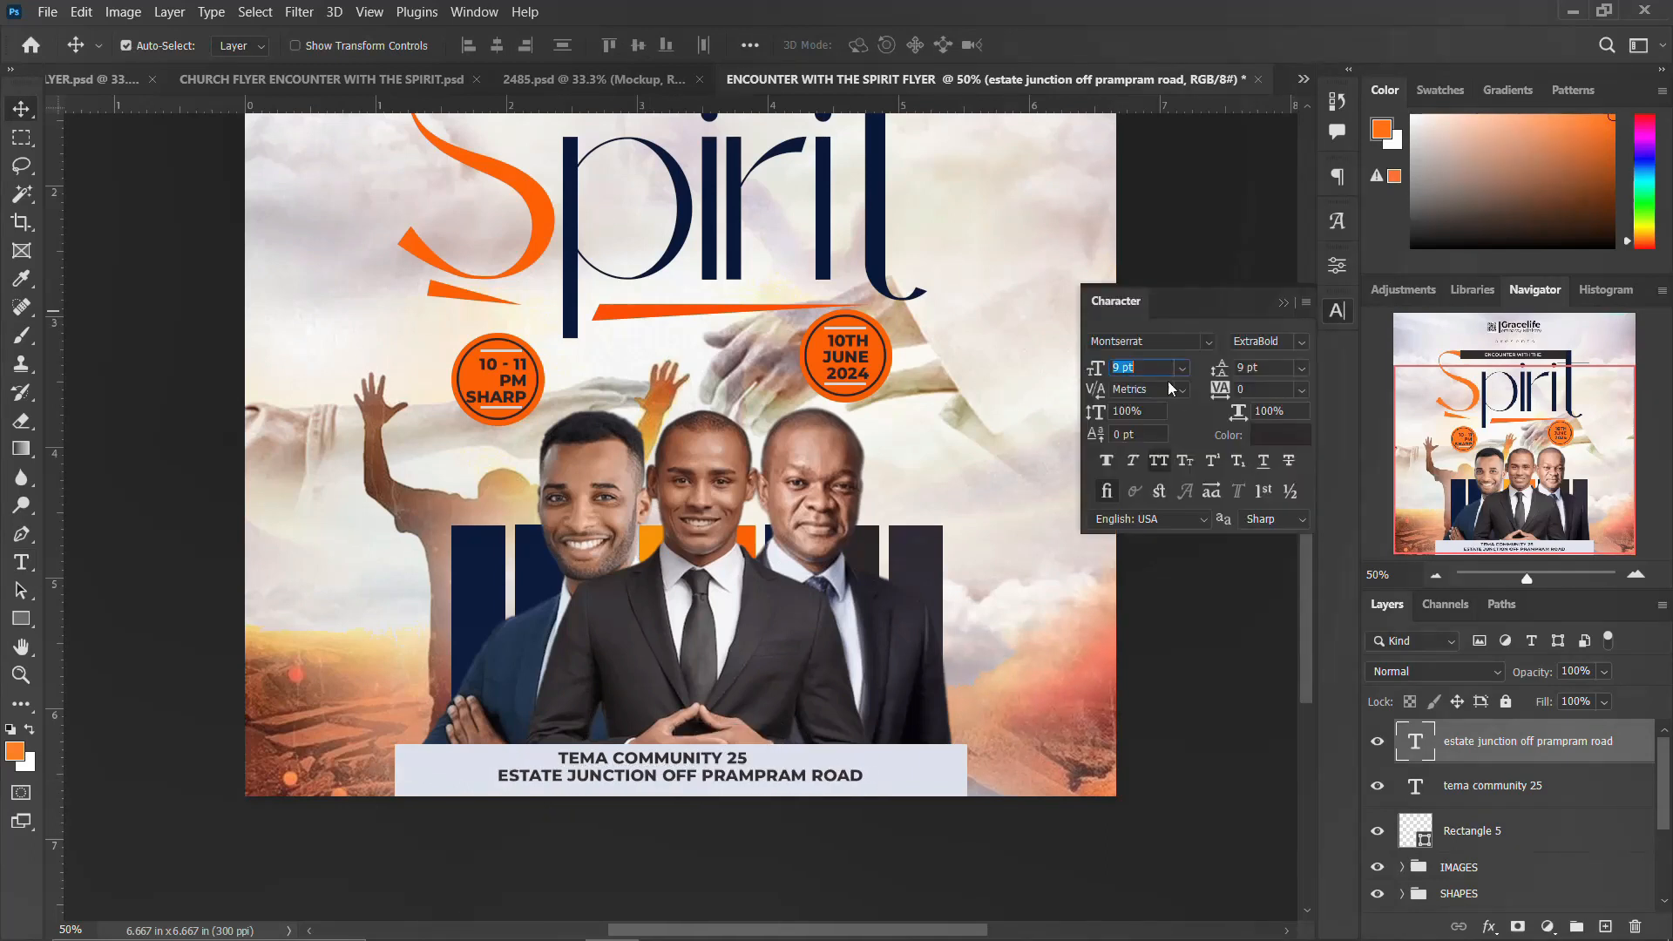
{"action": "left_click", "coordinate": [1298, 349]}
{"action": "left_click", "coordinate": [1272, 502]}
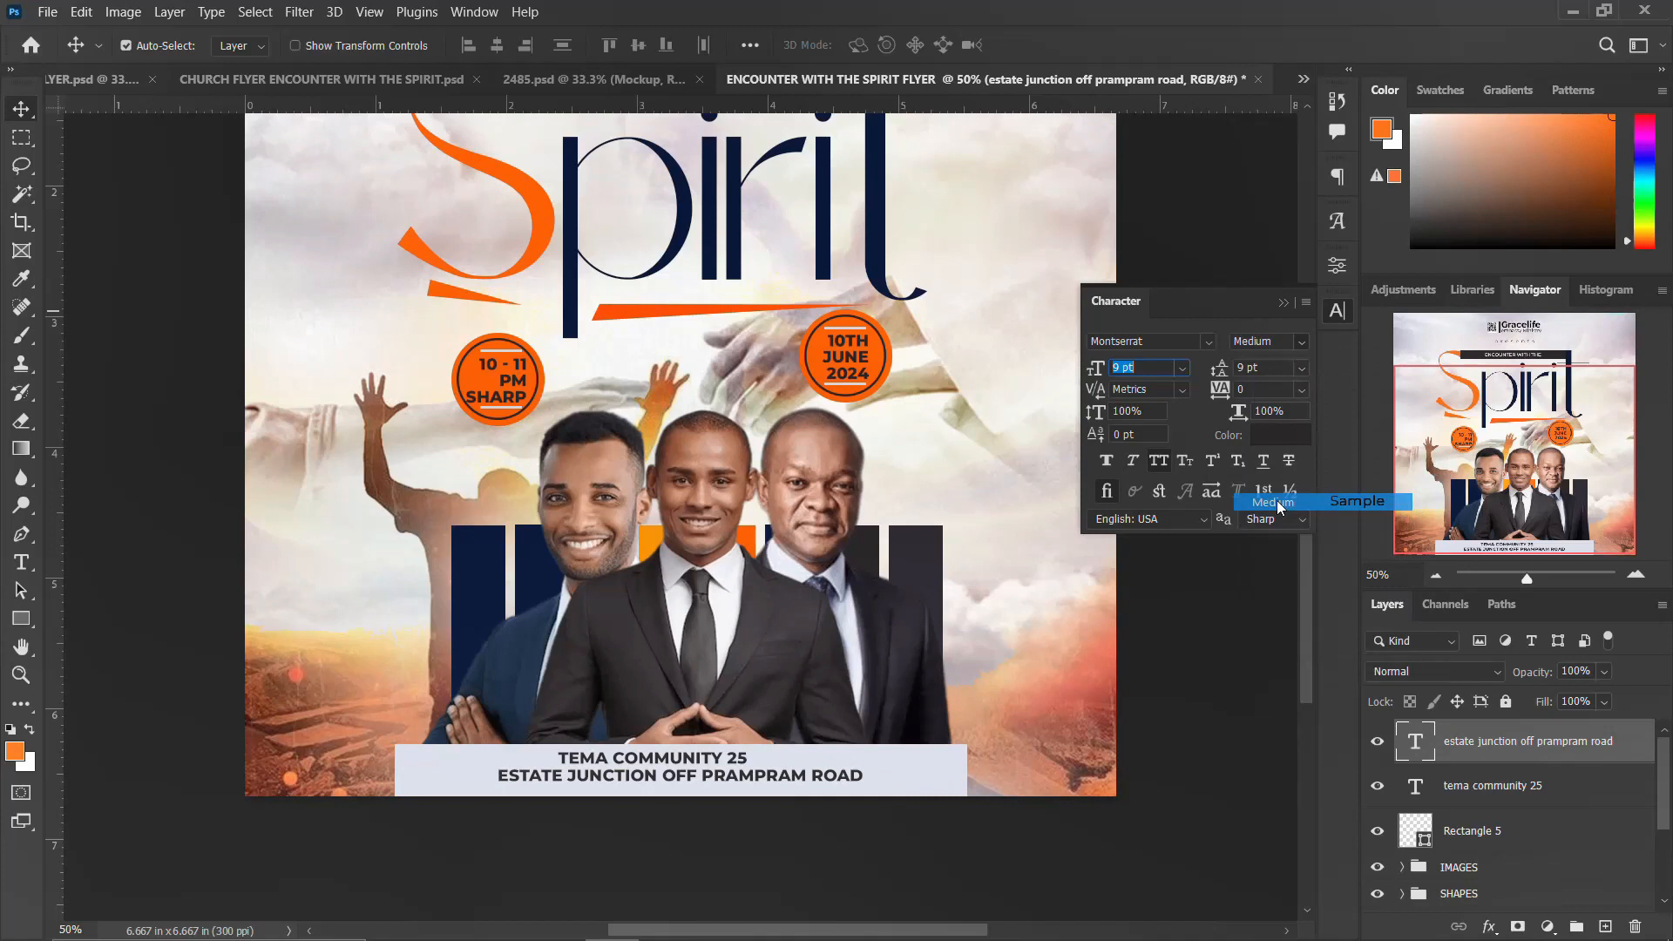
{"action": "left_click", "coordinate": [1302, 342]}
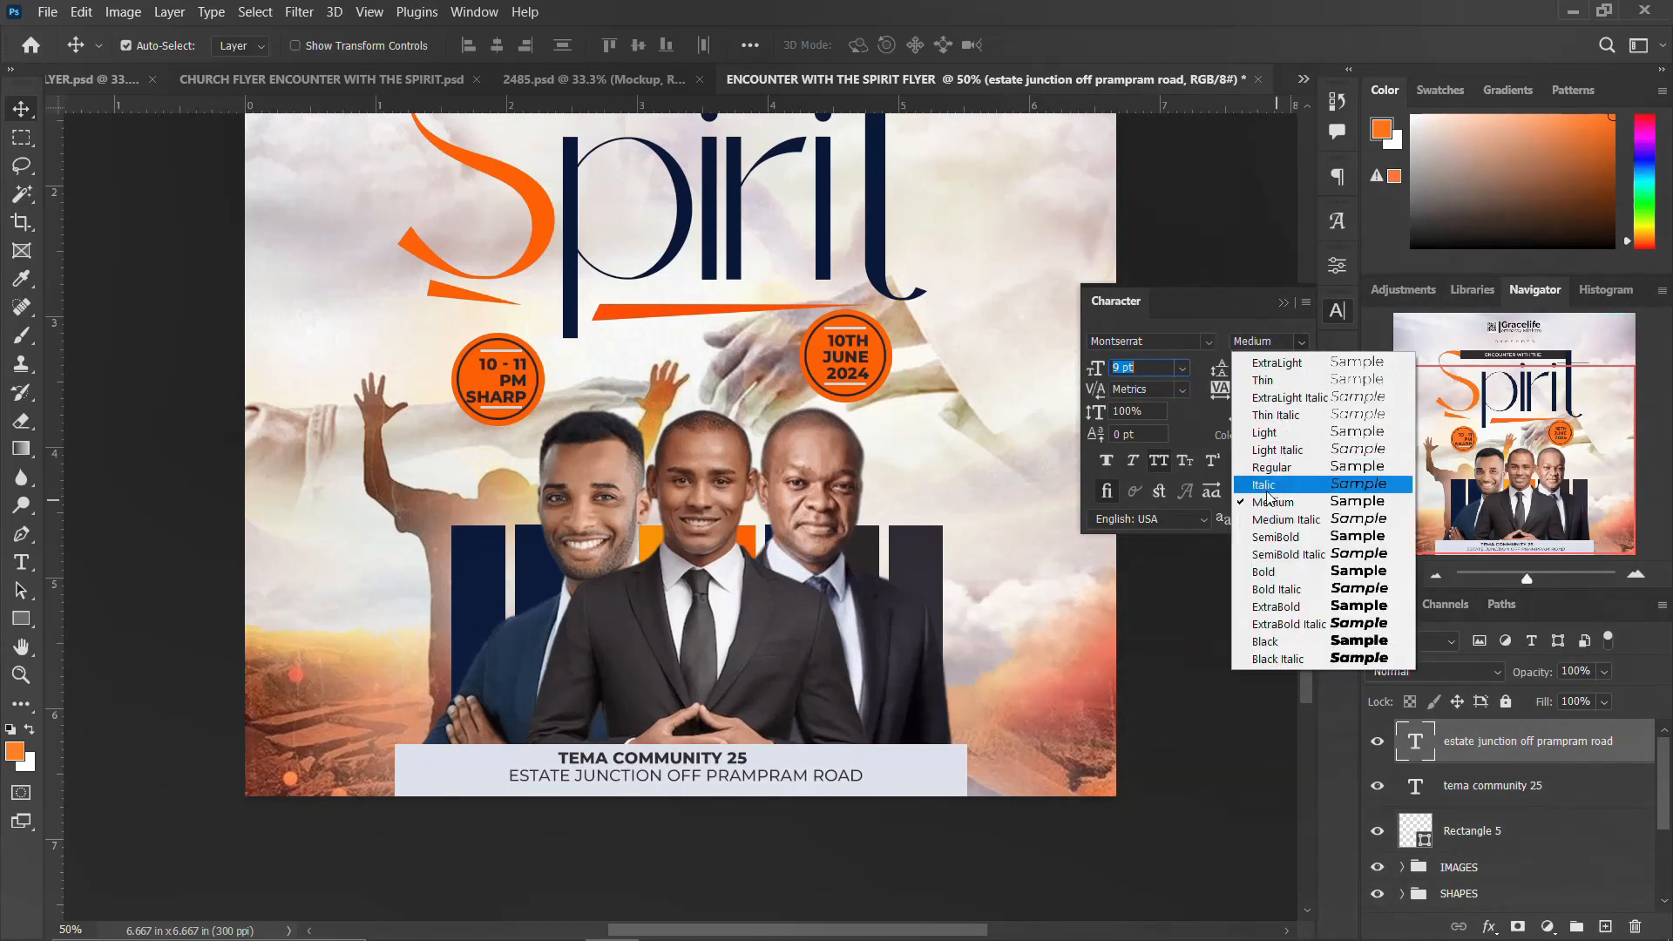
{"action": "left_click", "coordinate": [1271, 541]}
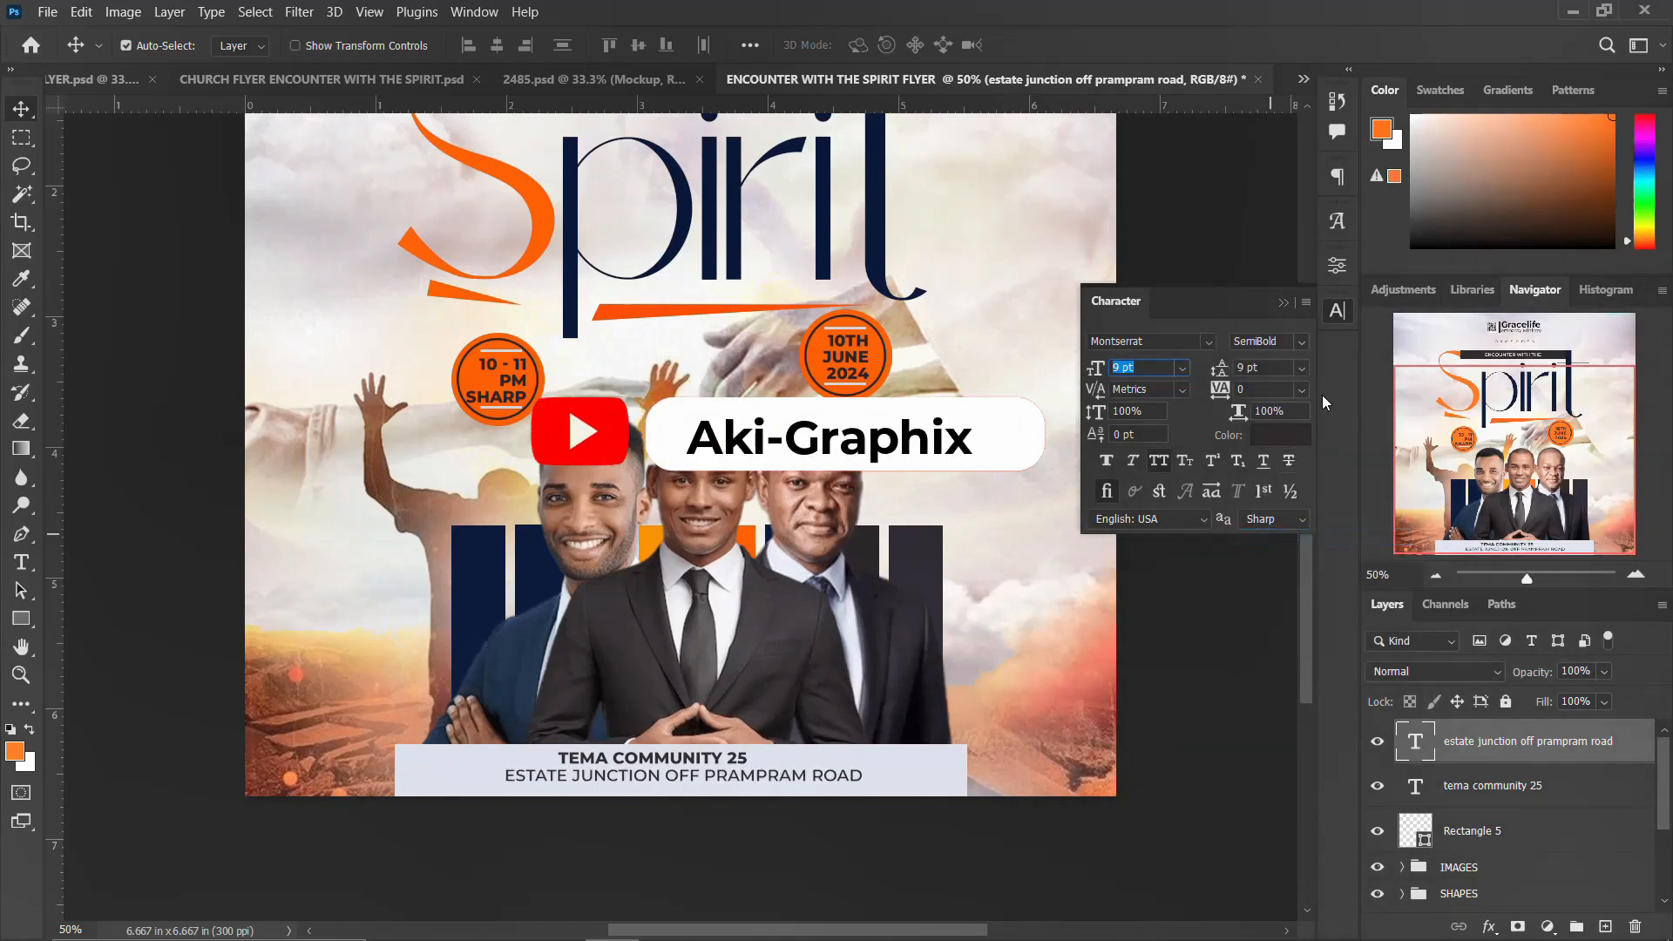
{"action": "left_click", "coordinate": [1336, 310]}
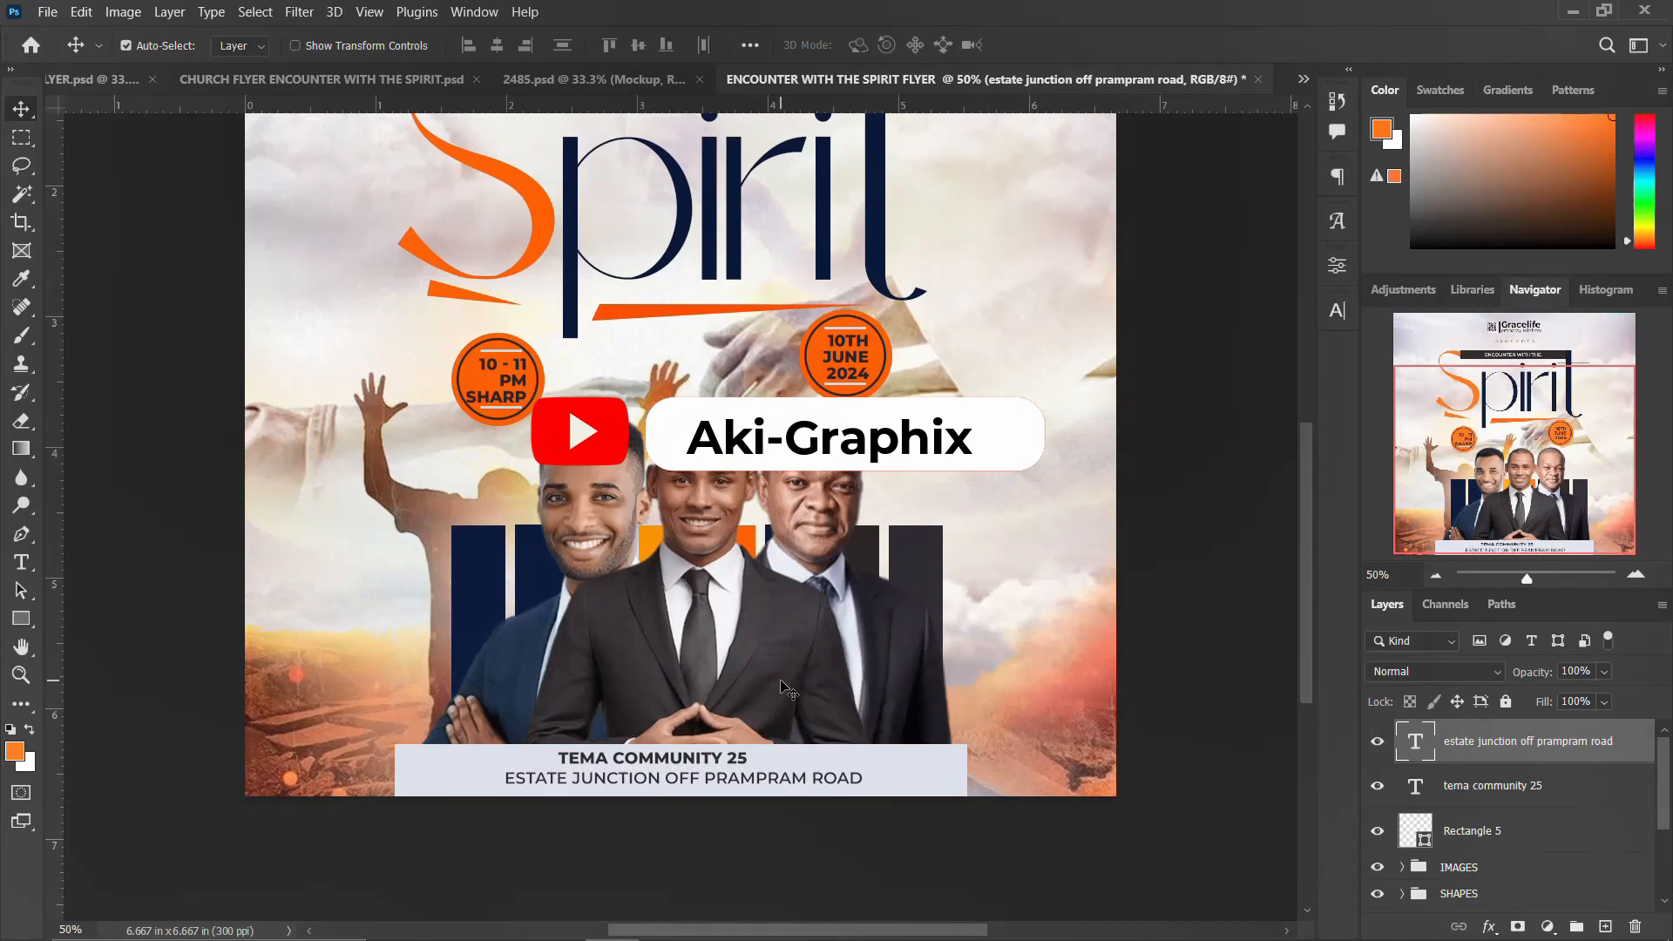
Step: Center the 'tema community 25' text horizontally on the canvas and nudge it up slightly
{"action": "left_click_drag", "start_coordinate": [693, 755], "coordinate": [710, 760]}
{"action": "key", "text": "ctrl+a"}
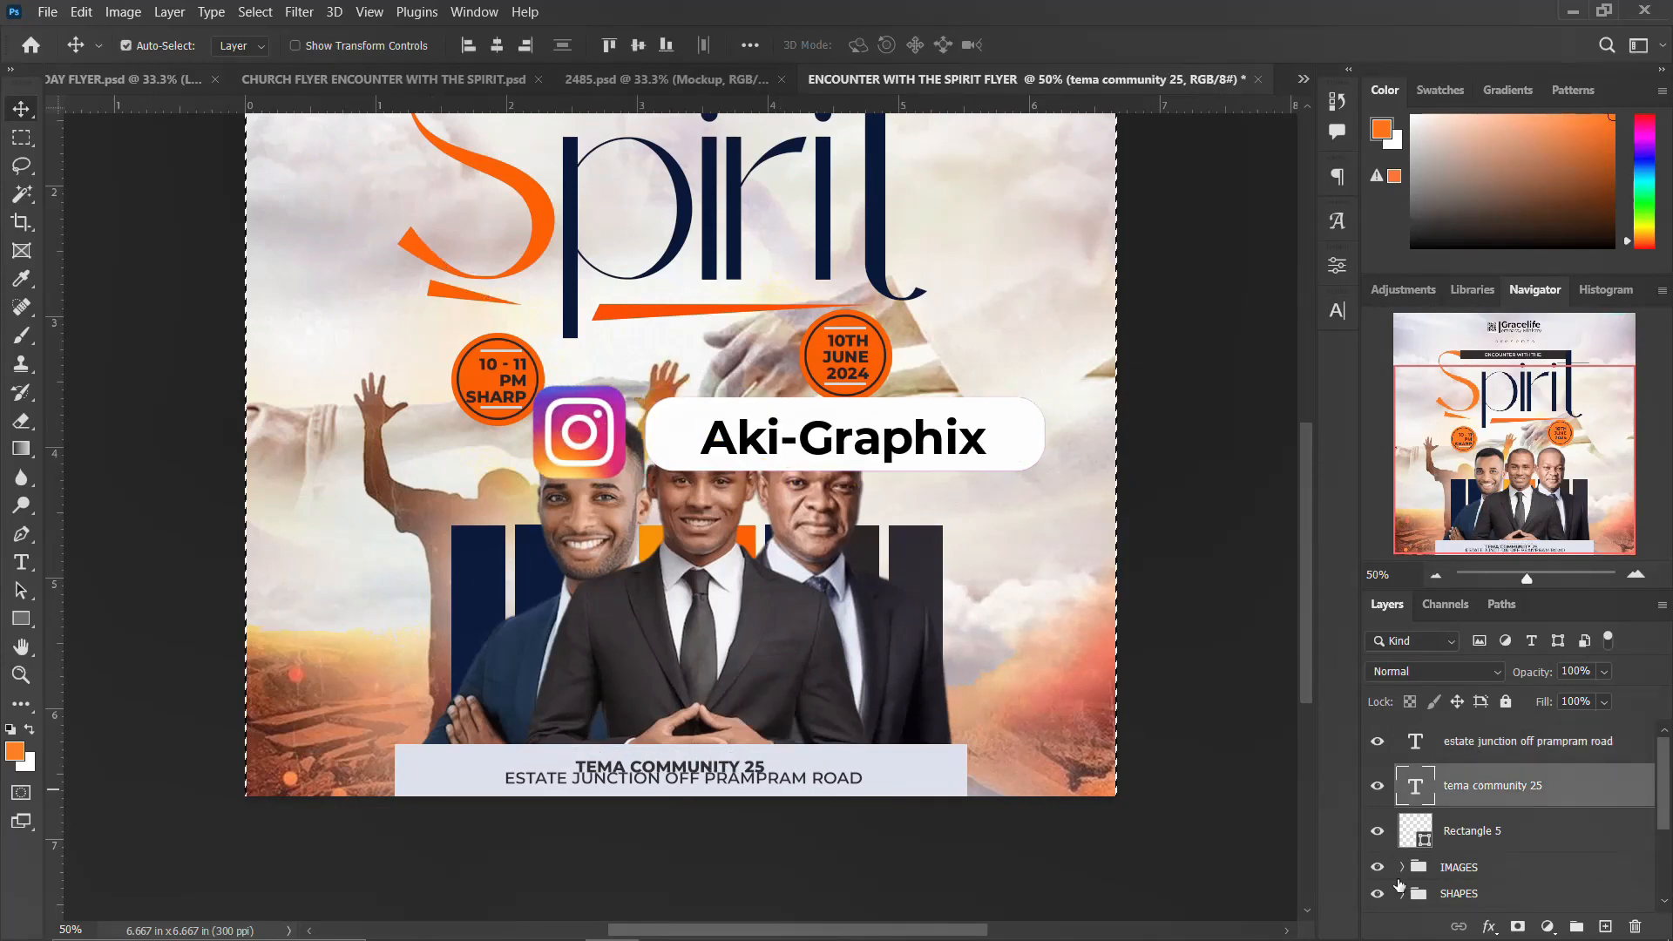
{"action": "left_click", "coordinate": [1413, 832], "text": "ctrl"}
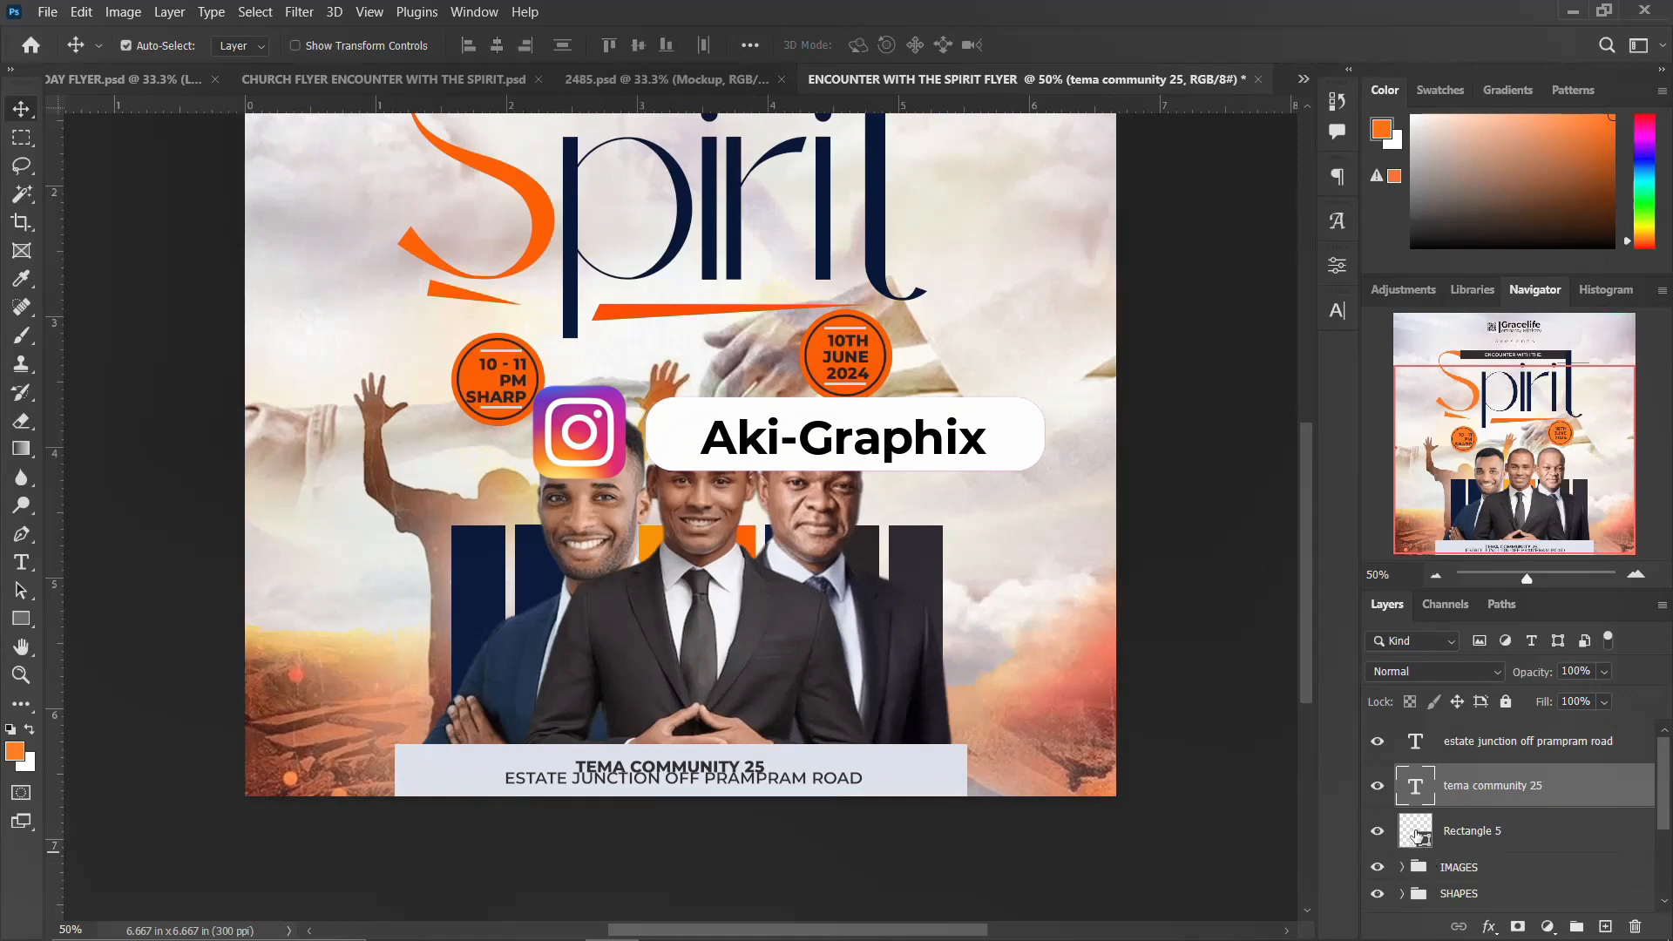
{"action": "left_click", "coordinate": [126, 45]}
{"action": "left_click", "coordinate": [496, 45]}
{"action": "key", "text": "ctrl+d"}
{"action": "key", "text": "Up"}
{"action": "key", "text": "Up"}
{"action": "key", "text": "Up"}
{"action": "key", "text": "Up"}
{"action": "key", "text": "Up"}
{"action": "key", "text": "Up"}
{"action": "key", "text": "Up"}
{"action": "key", "text": "Up"}
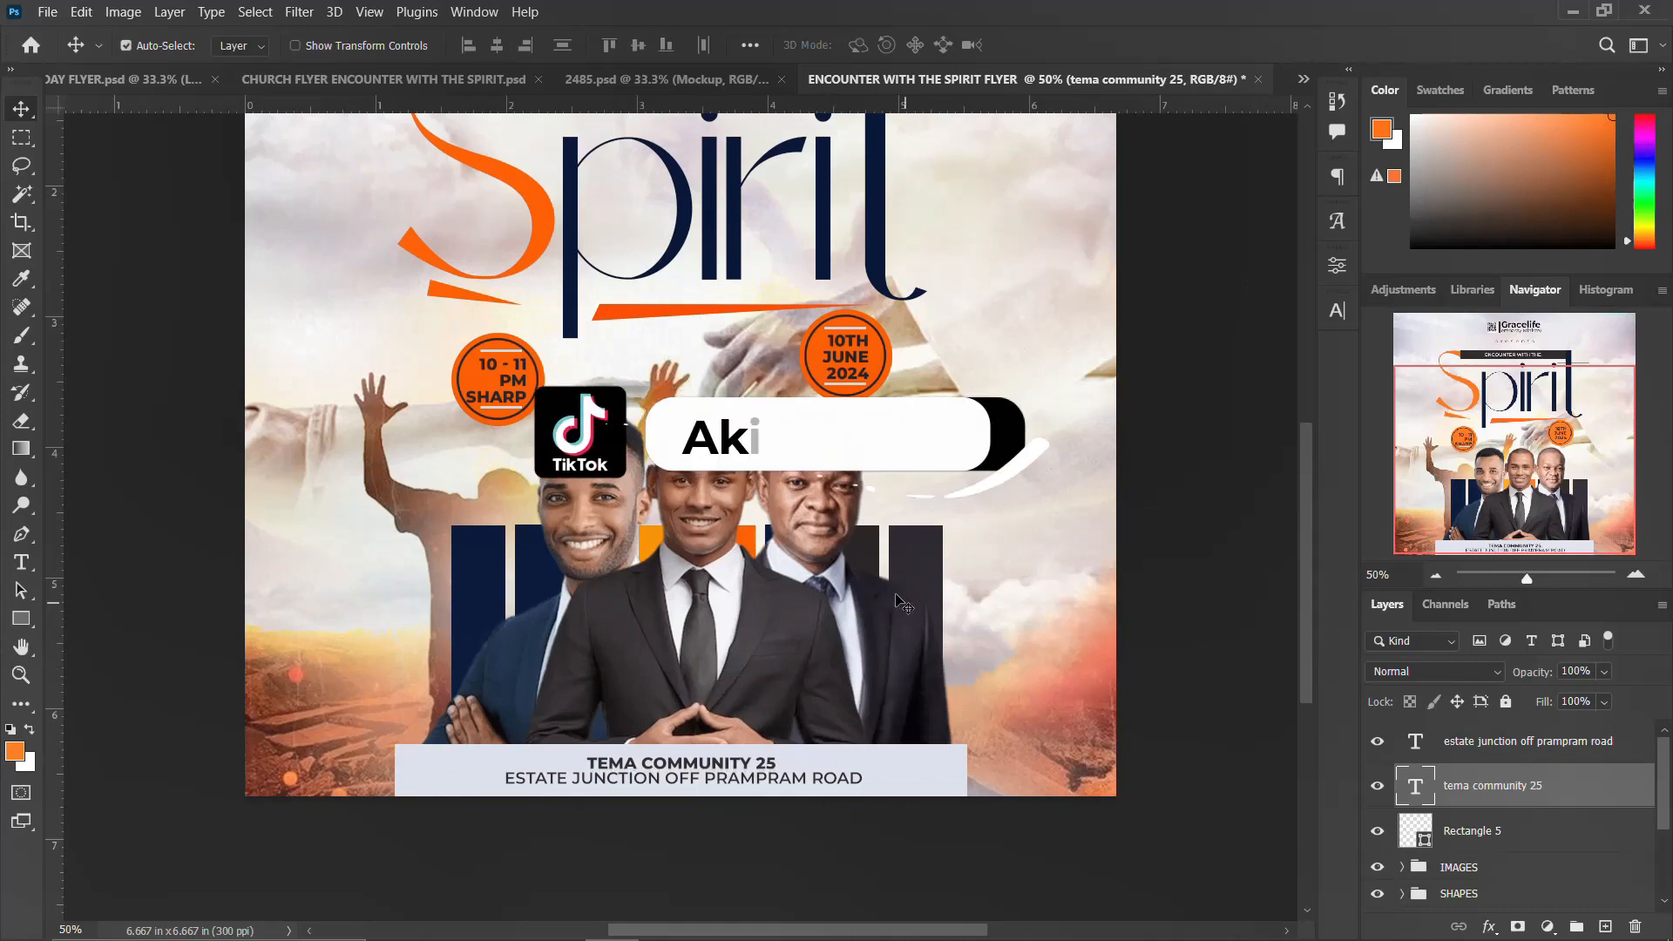
{"action": "scroll", "coordinate": [892, 584], "scroll_direction": "up", "scroll_amount": 5}
{"action": "scroll", "coordinate": [890, 580], "scroll_direction": "down", "scroll_amount": 1}
{"action": "key", "text": "ctrl+minus"}
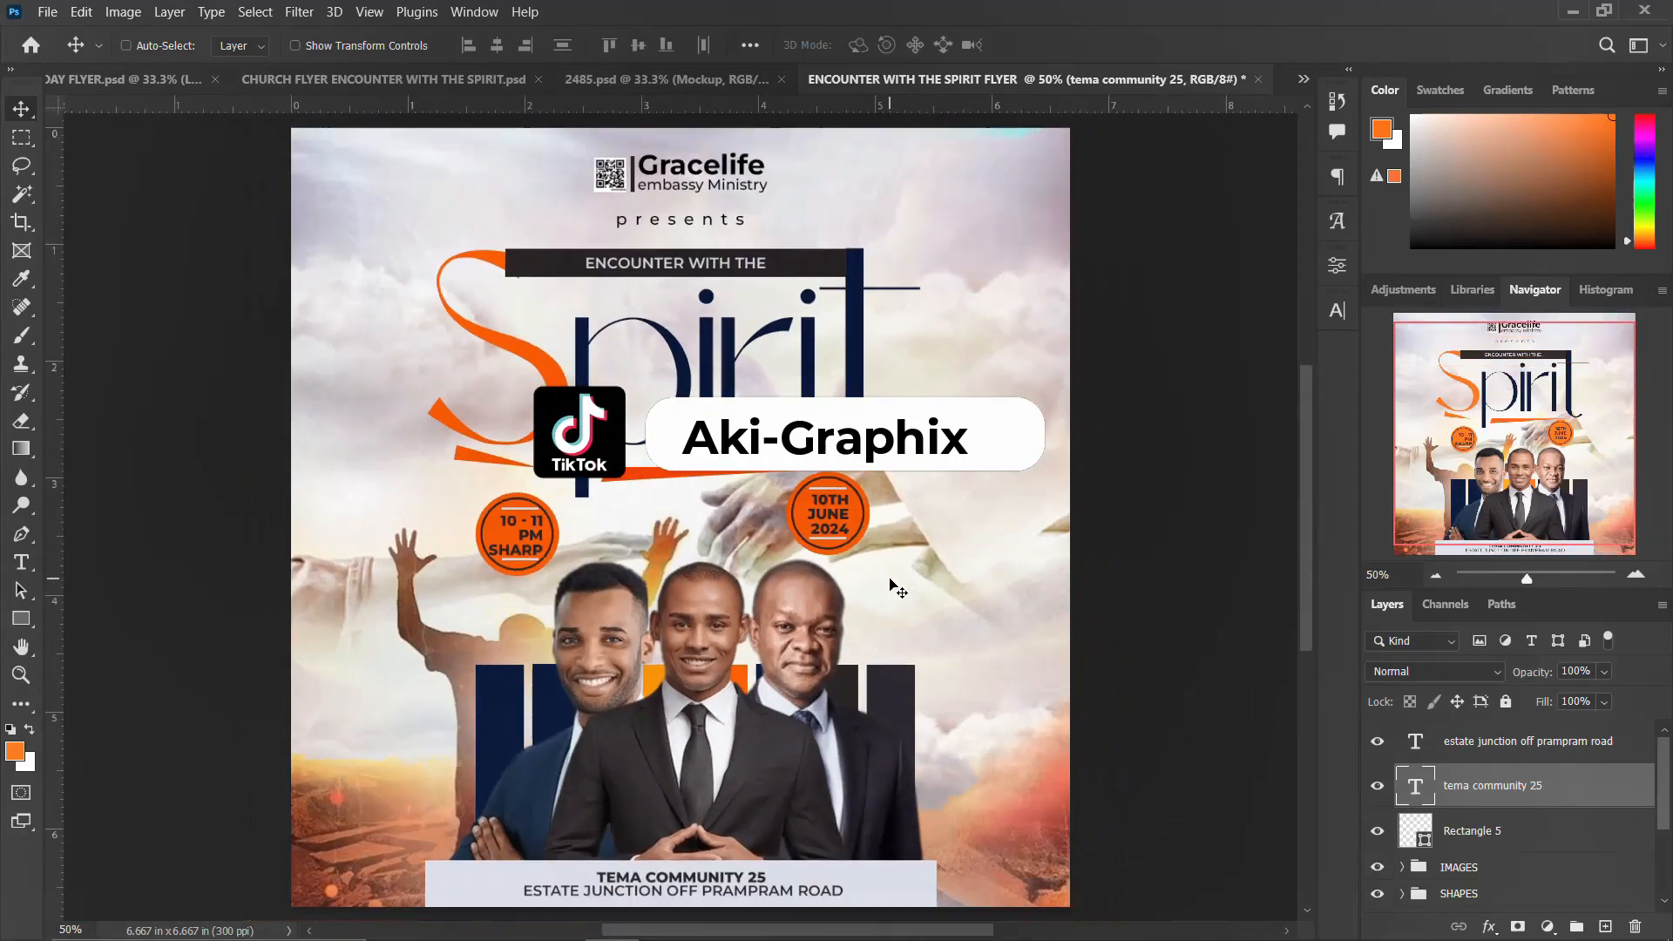
{"action": "key", "text": "ctrl+minus"}
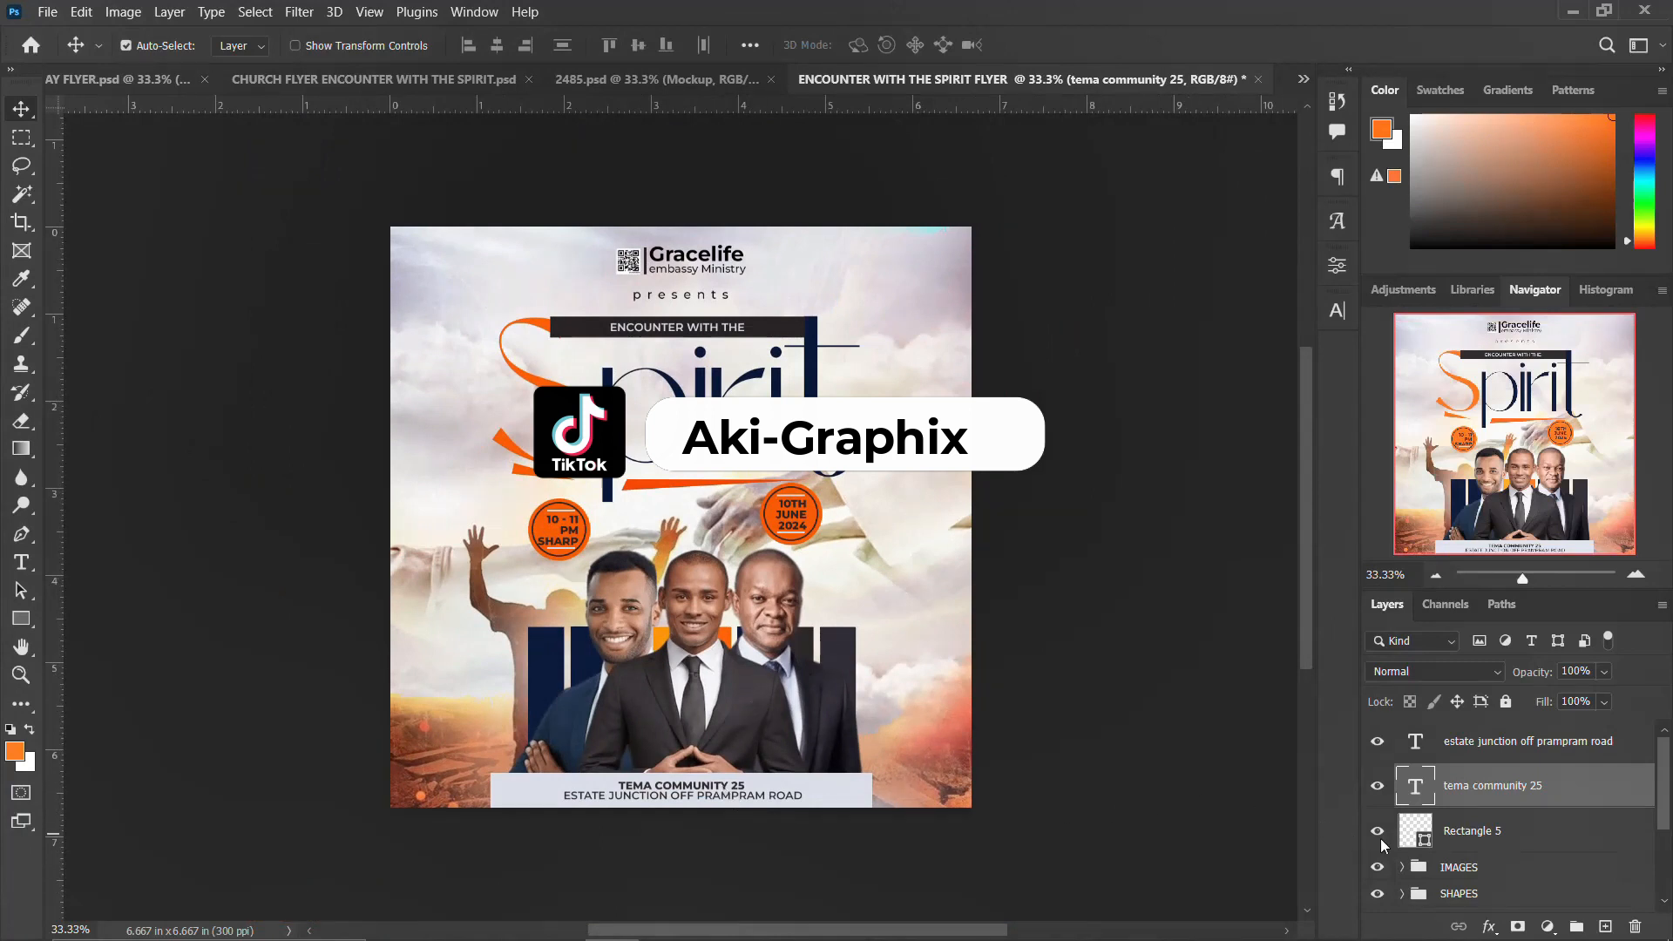
Step: Duplicate the 'tema community 25' text beside the speakers and replace it with the contact phone numbers
{"action": "left_click_drag", "start_coordinate": [691, 770], "coordinate": [863, 587]}
{"action": "double_click", "coordinate": [861, 603]}
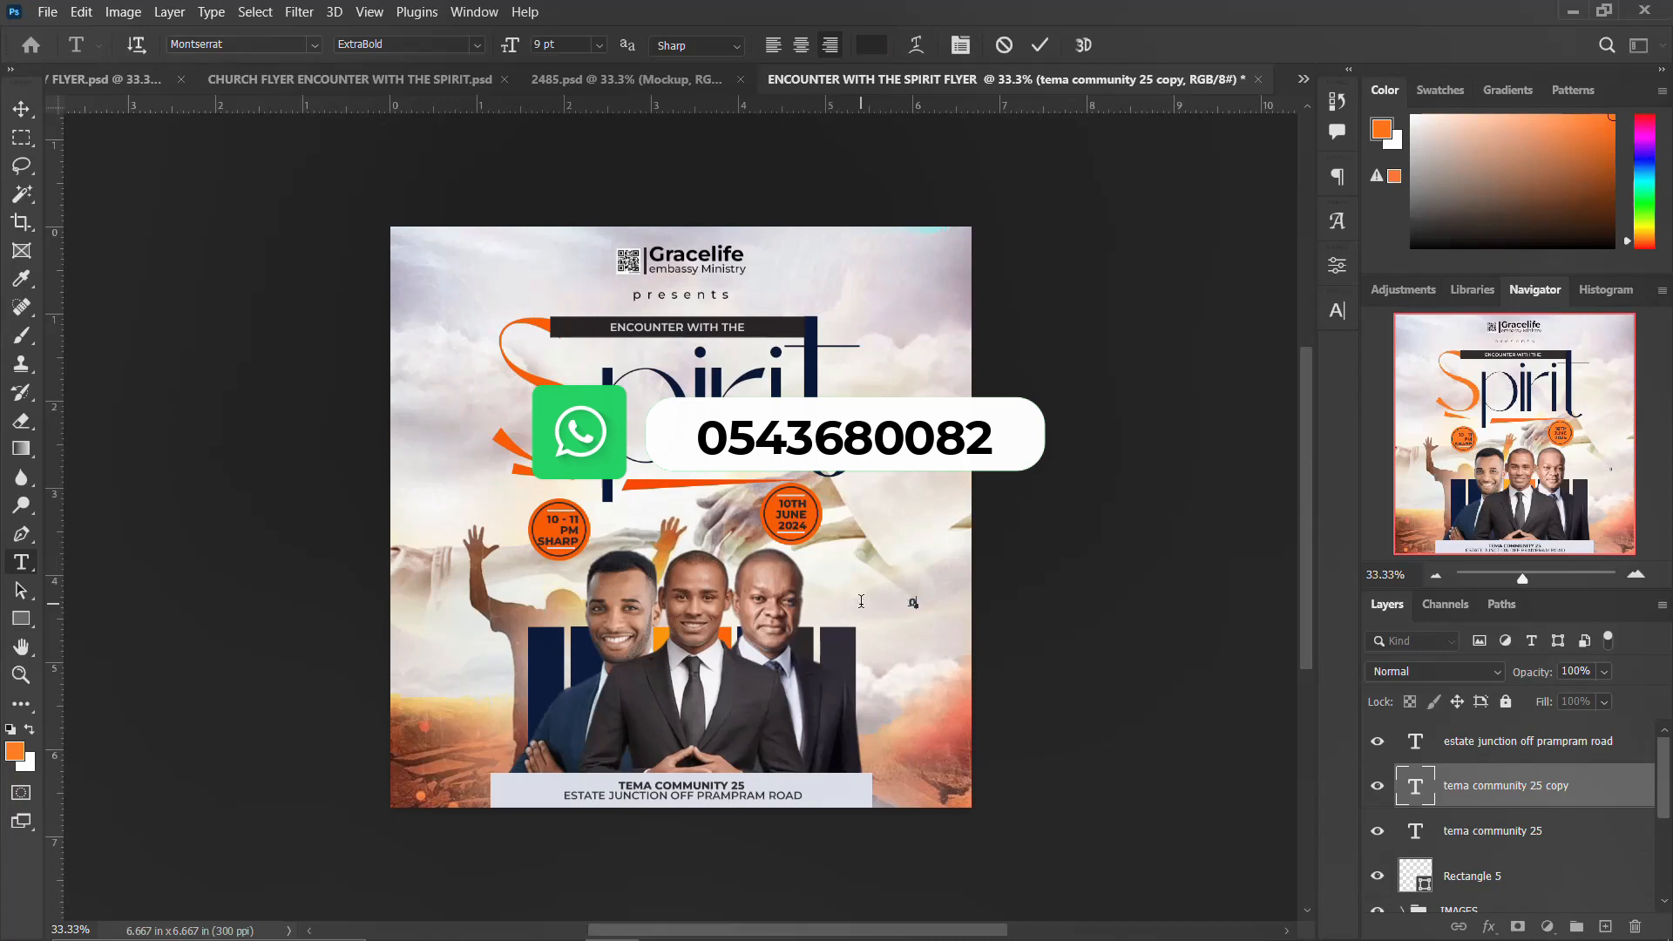
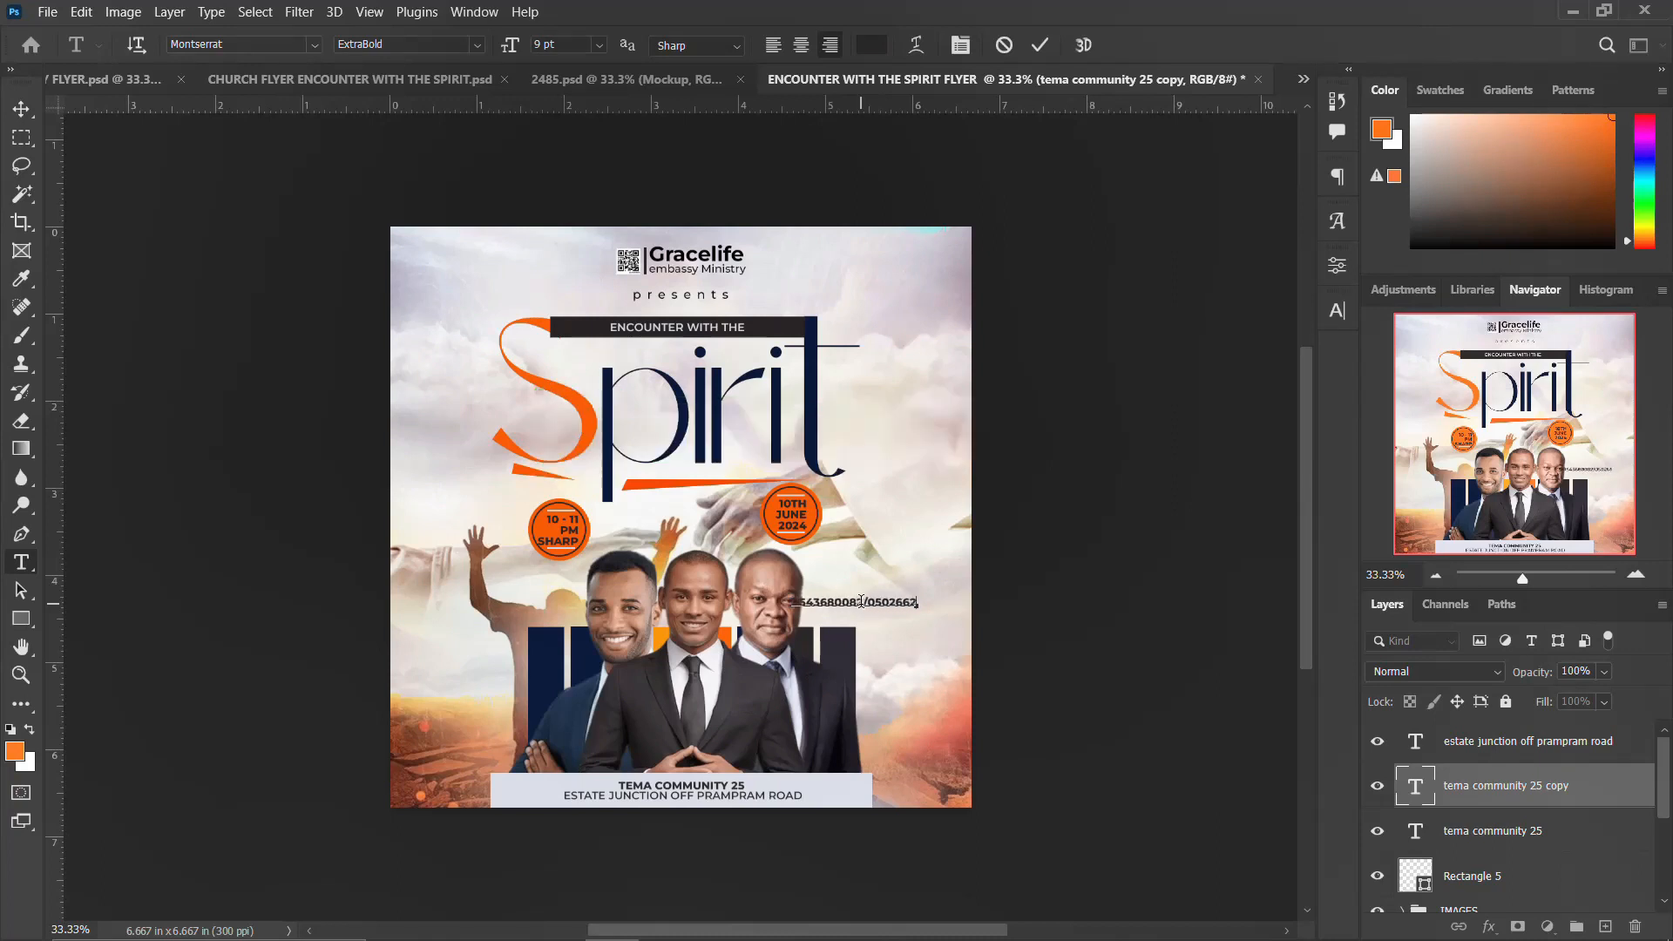
{"action": "key", "text": "ctrl+Return"}
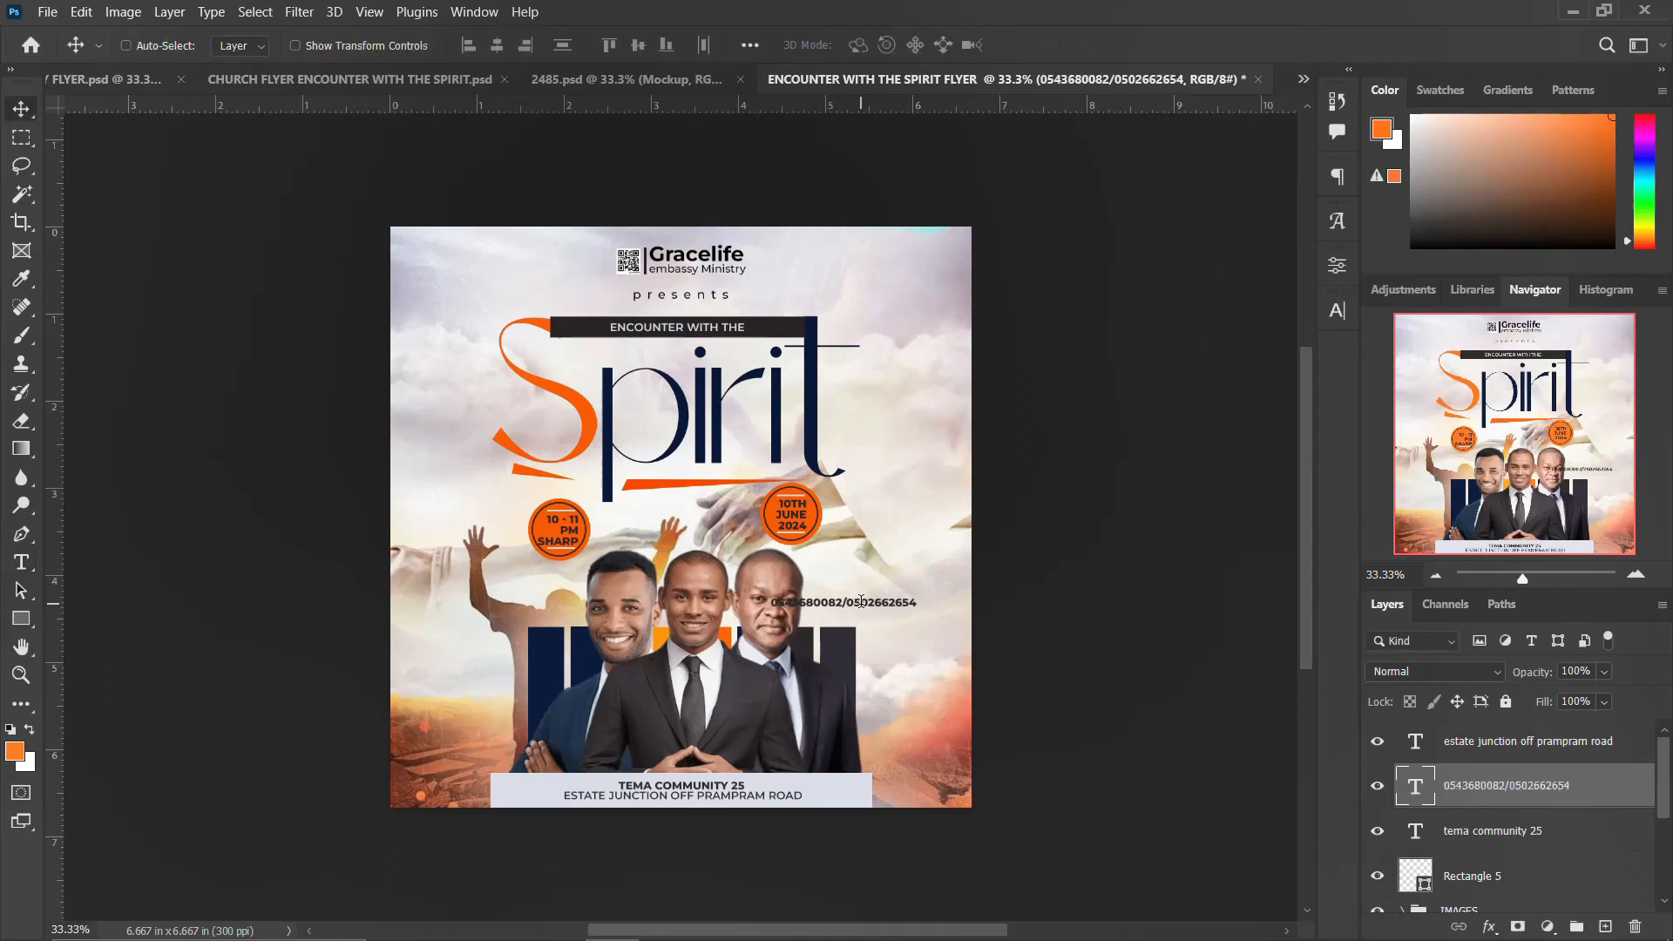
Step: Rotate the phone numbers text 90° and place it vertically beside the Spirit title on the right edge
{"action": "key", "text": "ctrl+t"}
{"action": "left_click_drag", "start_coordinate": [930, 597], "coordinate": [848, 471]}
{"action": "type", "text": "90"}
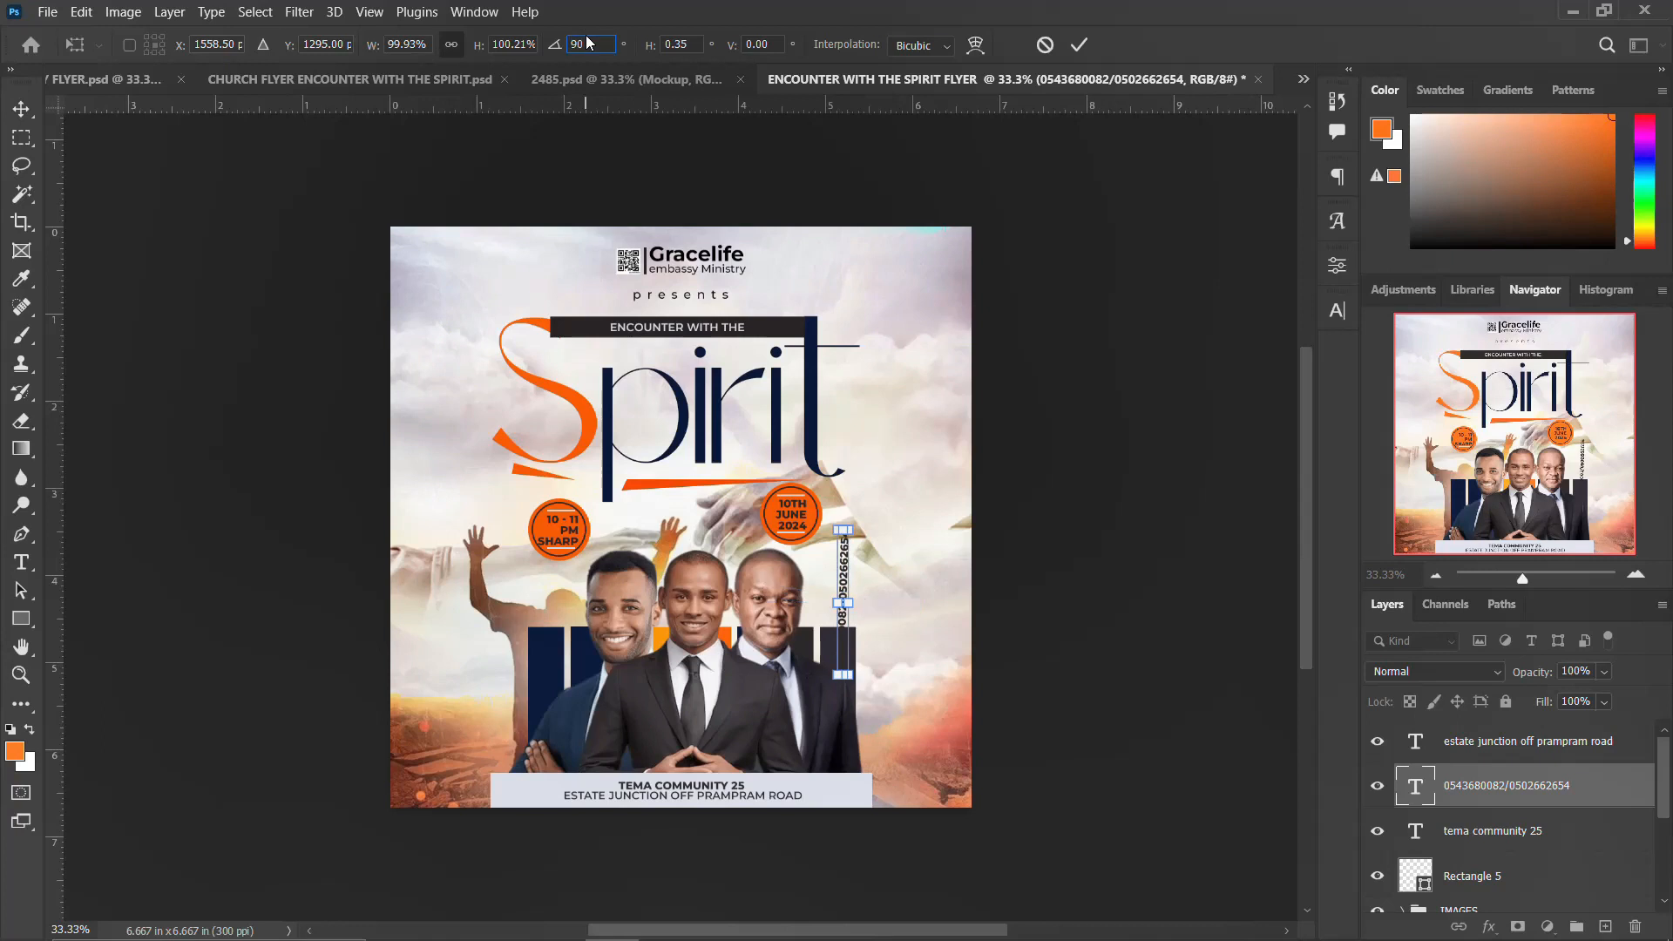
{"action": "left_click_drag", "start_coordinate": [845, 595], "coordinate": [852, 493]}
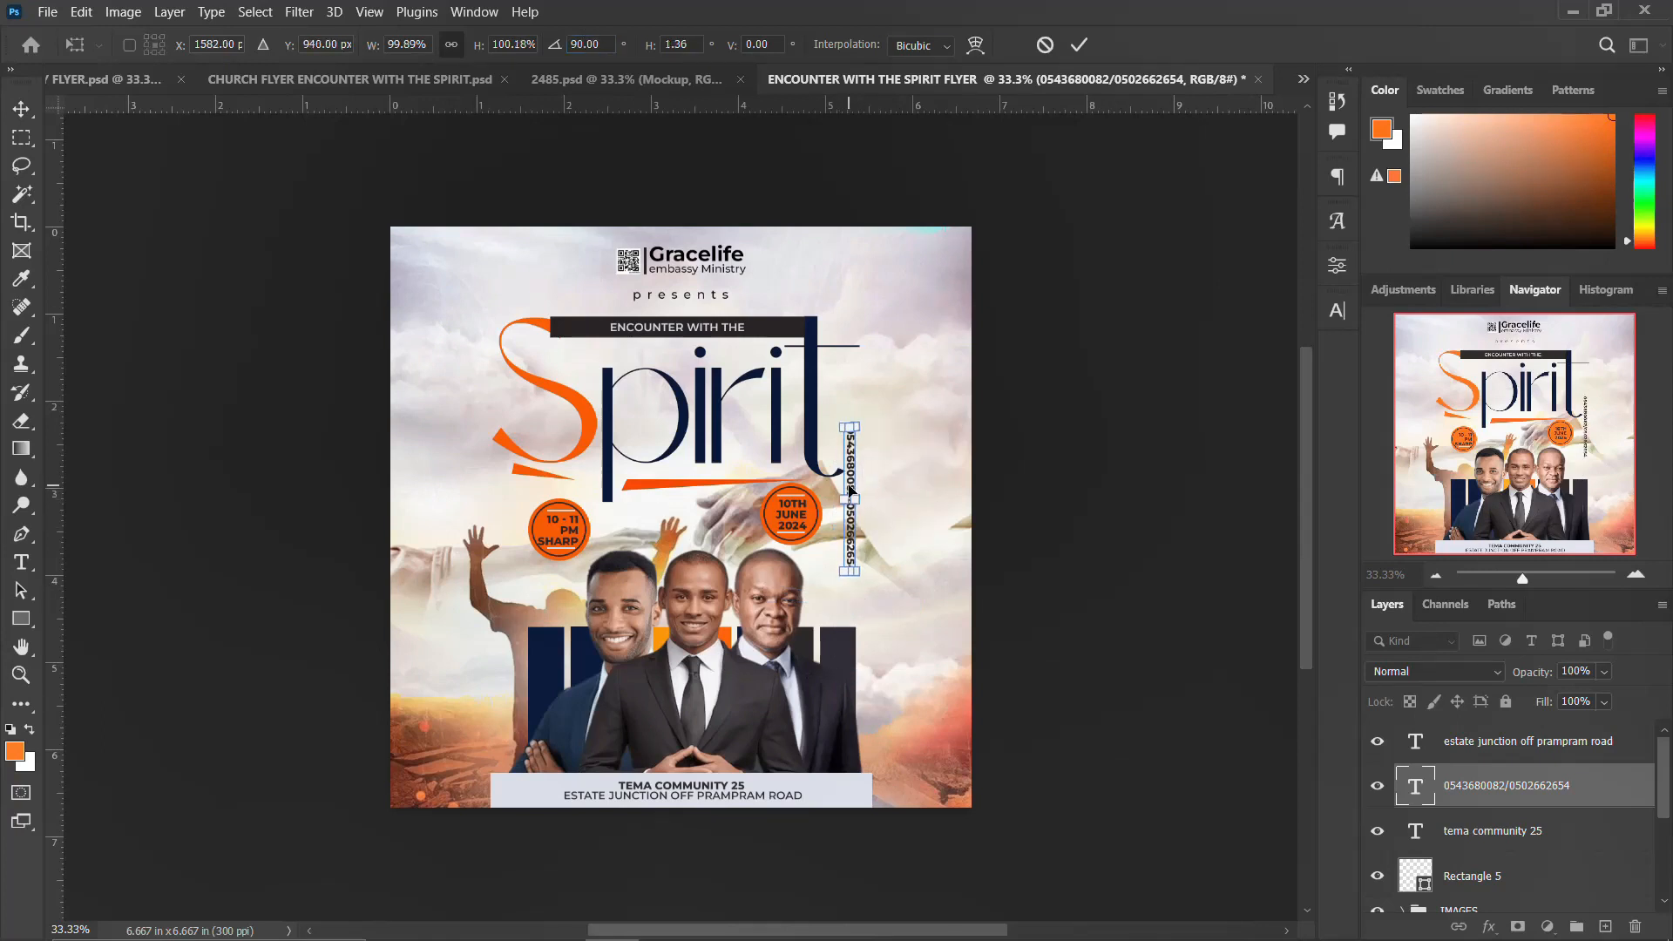
{"action": "key", "text": "Return"}
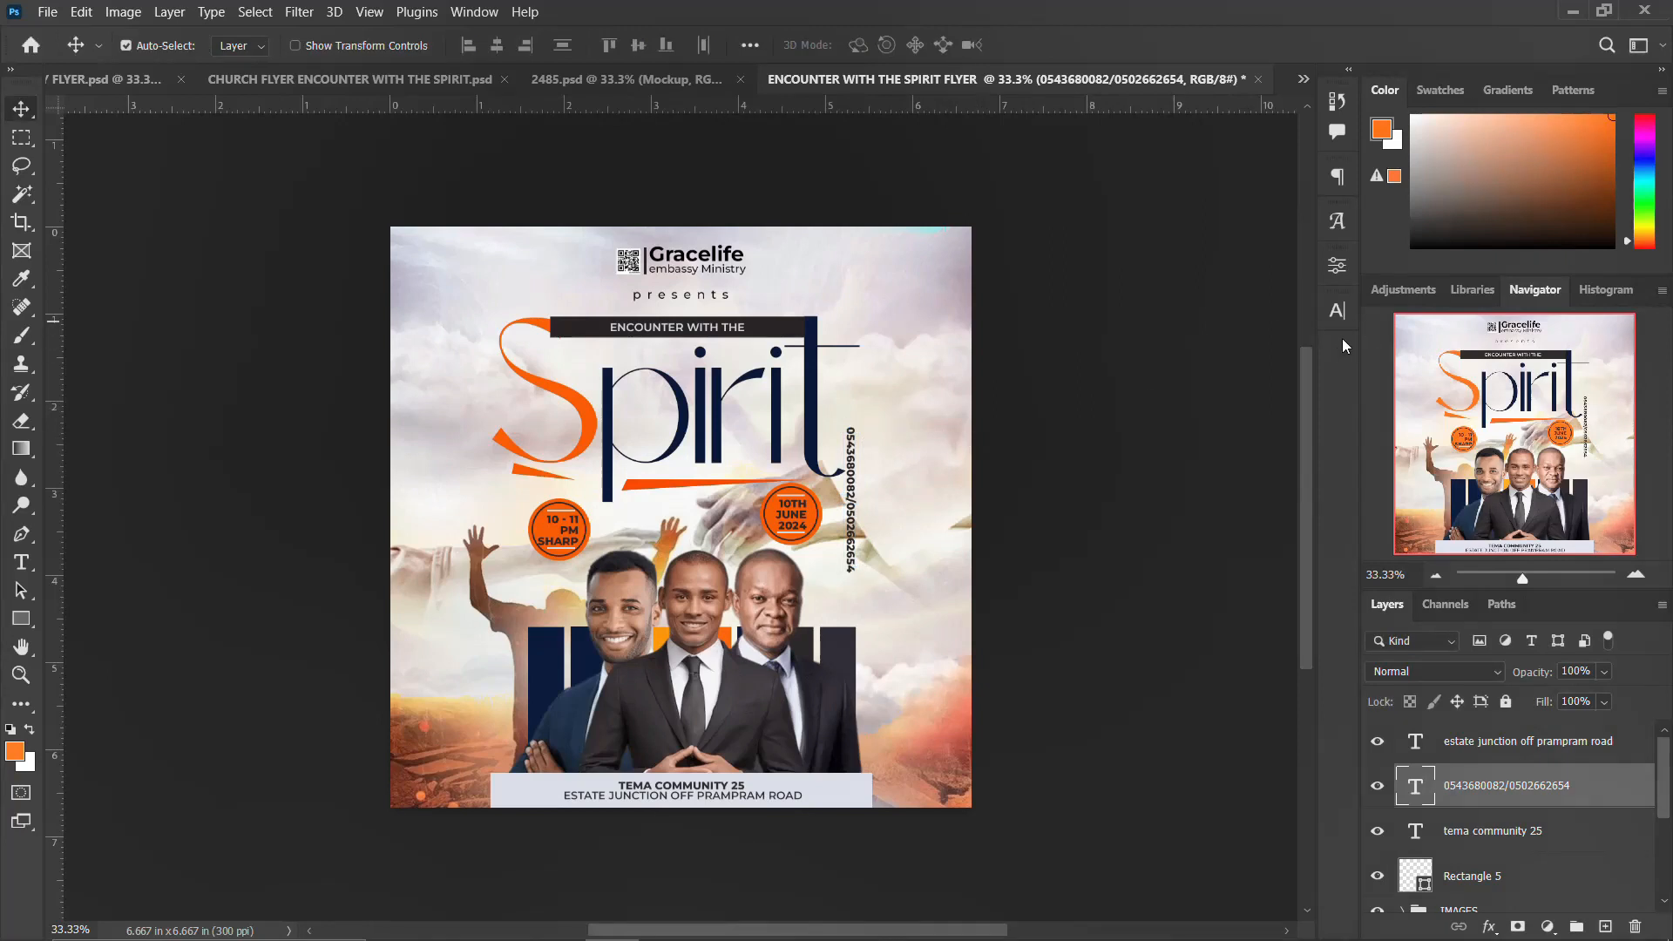
Step: Set the phone numbers text to Montserrat Medium with 1000 tracking and reposition it along the right edge
{"action": "left_click", "coordinate": [1337, 310]}
{"action": "left_click", "coordinate": [1302, 342]}
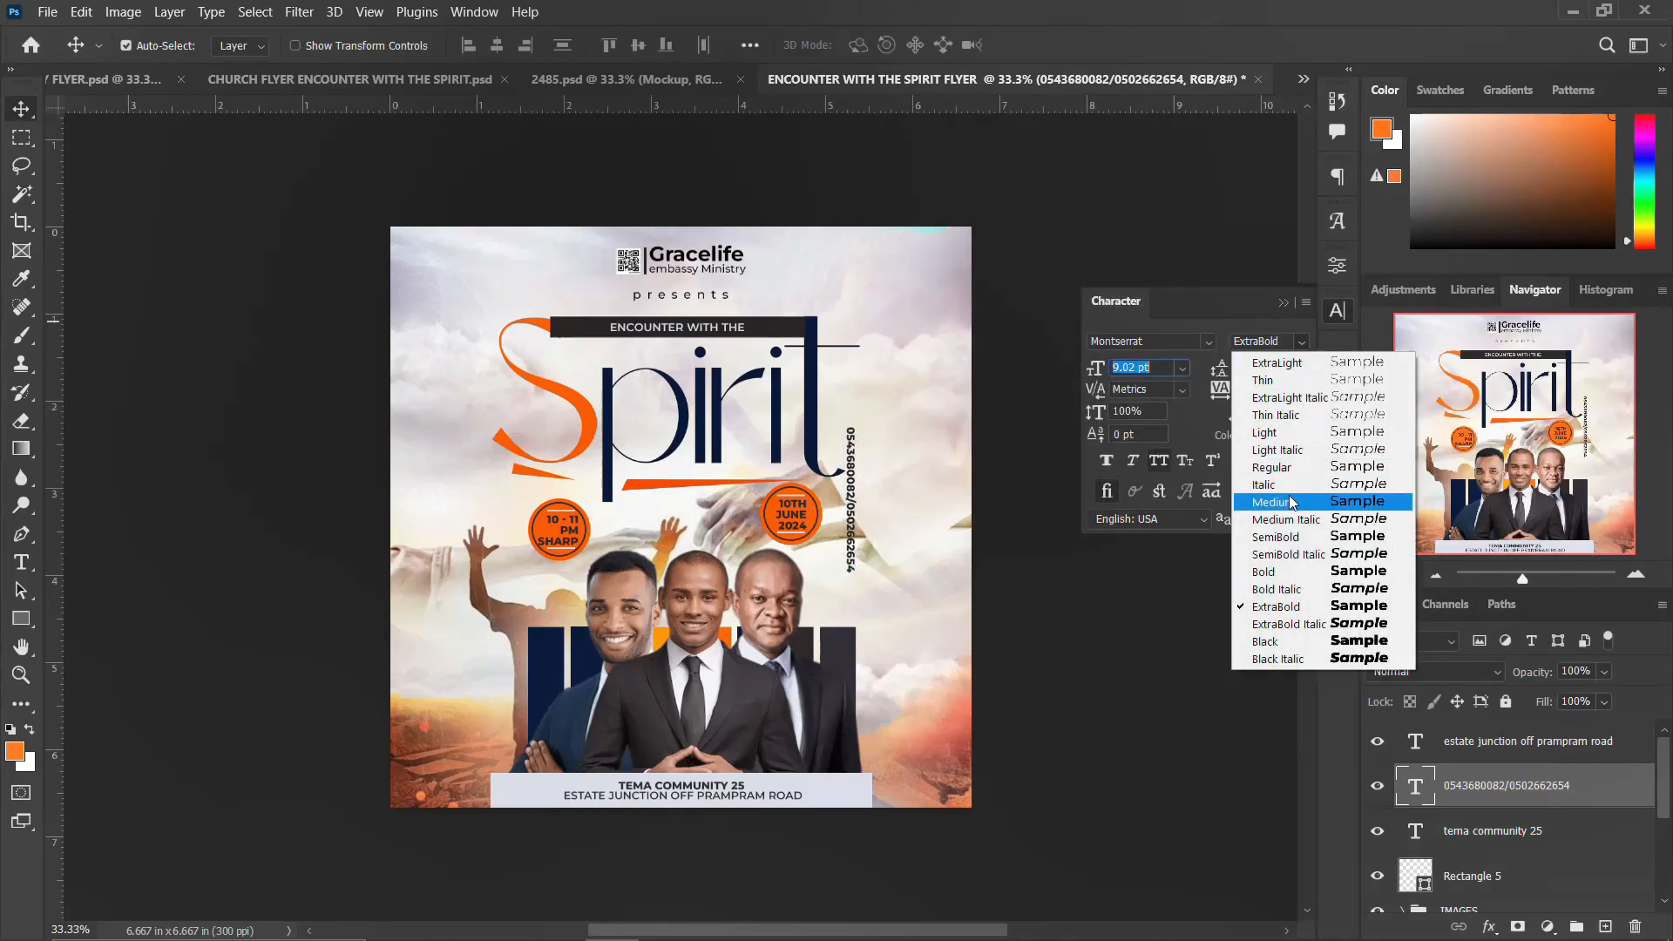
{"action": "left_click", "coordinate": [1291, 503]}
{"action": "type", "text": "1000"}
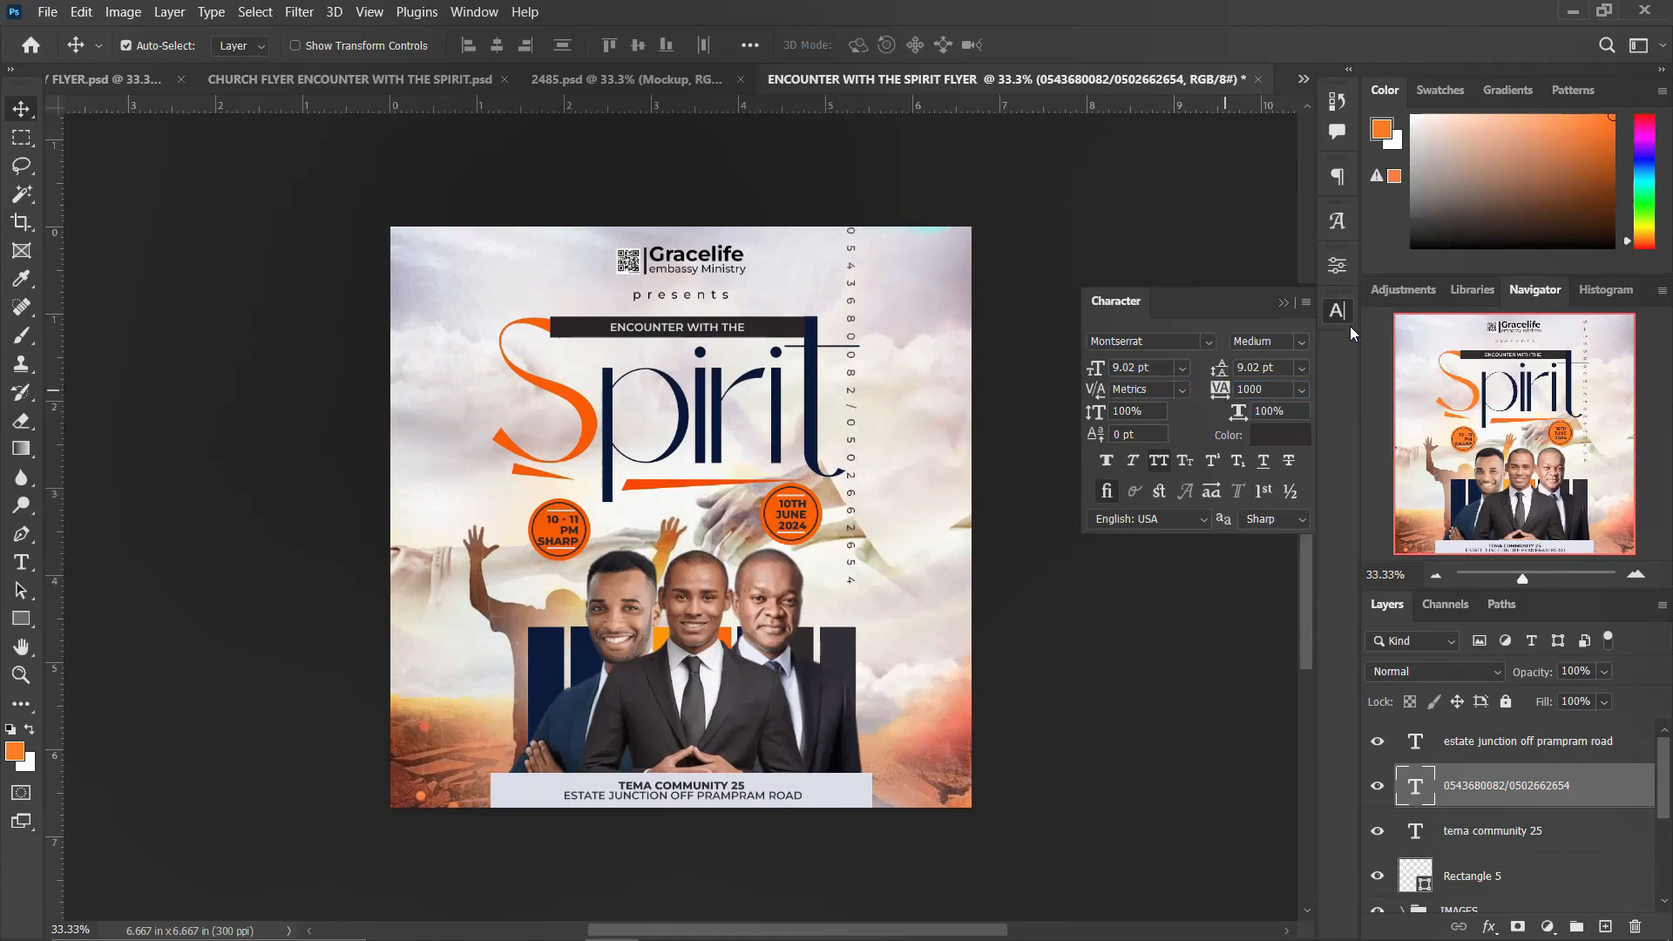
{"action": "left_click", "coordinate": [1333, 313]}
{"action": "left_click_drag", "start_coordinate": [854, 381], "coordinate": [856, 440]}
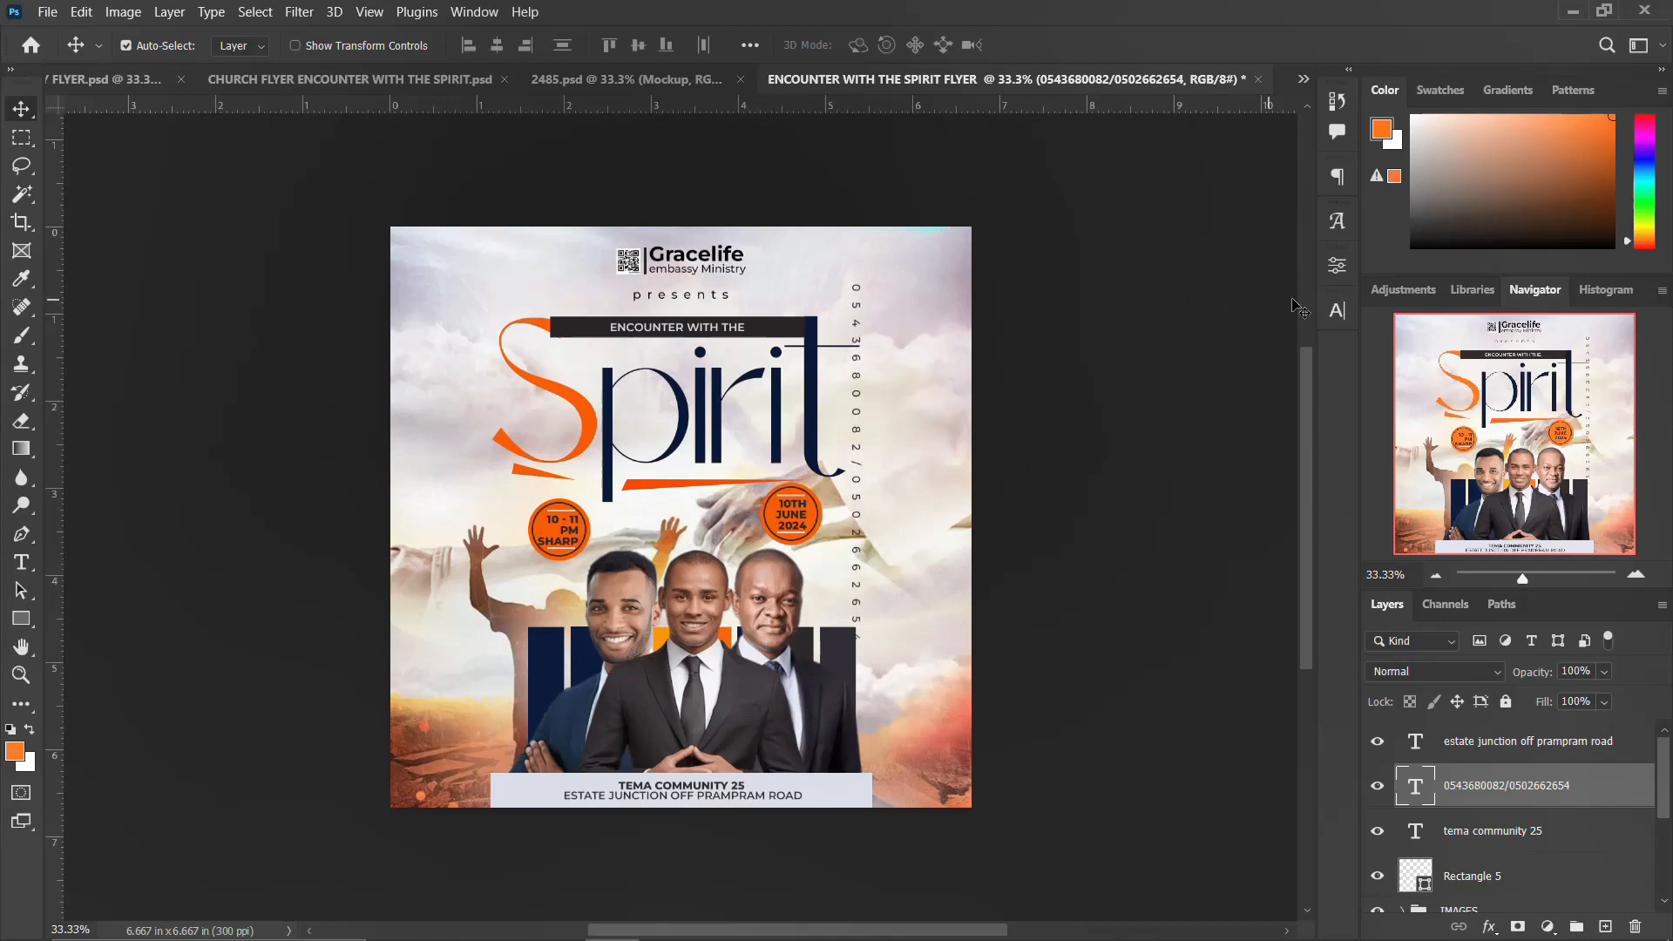
Step: Set the phone numbers text to 9 pt with 500 tracking and nudge it up slightly
{"action": "left_click", "coordinate": [1337, 312]}
{"action": "left_click", "coordinate": [1158, 364]}
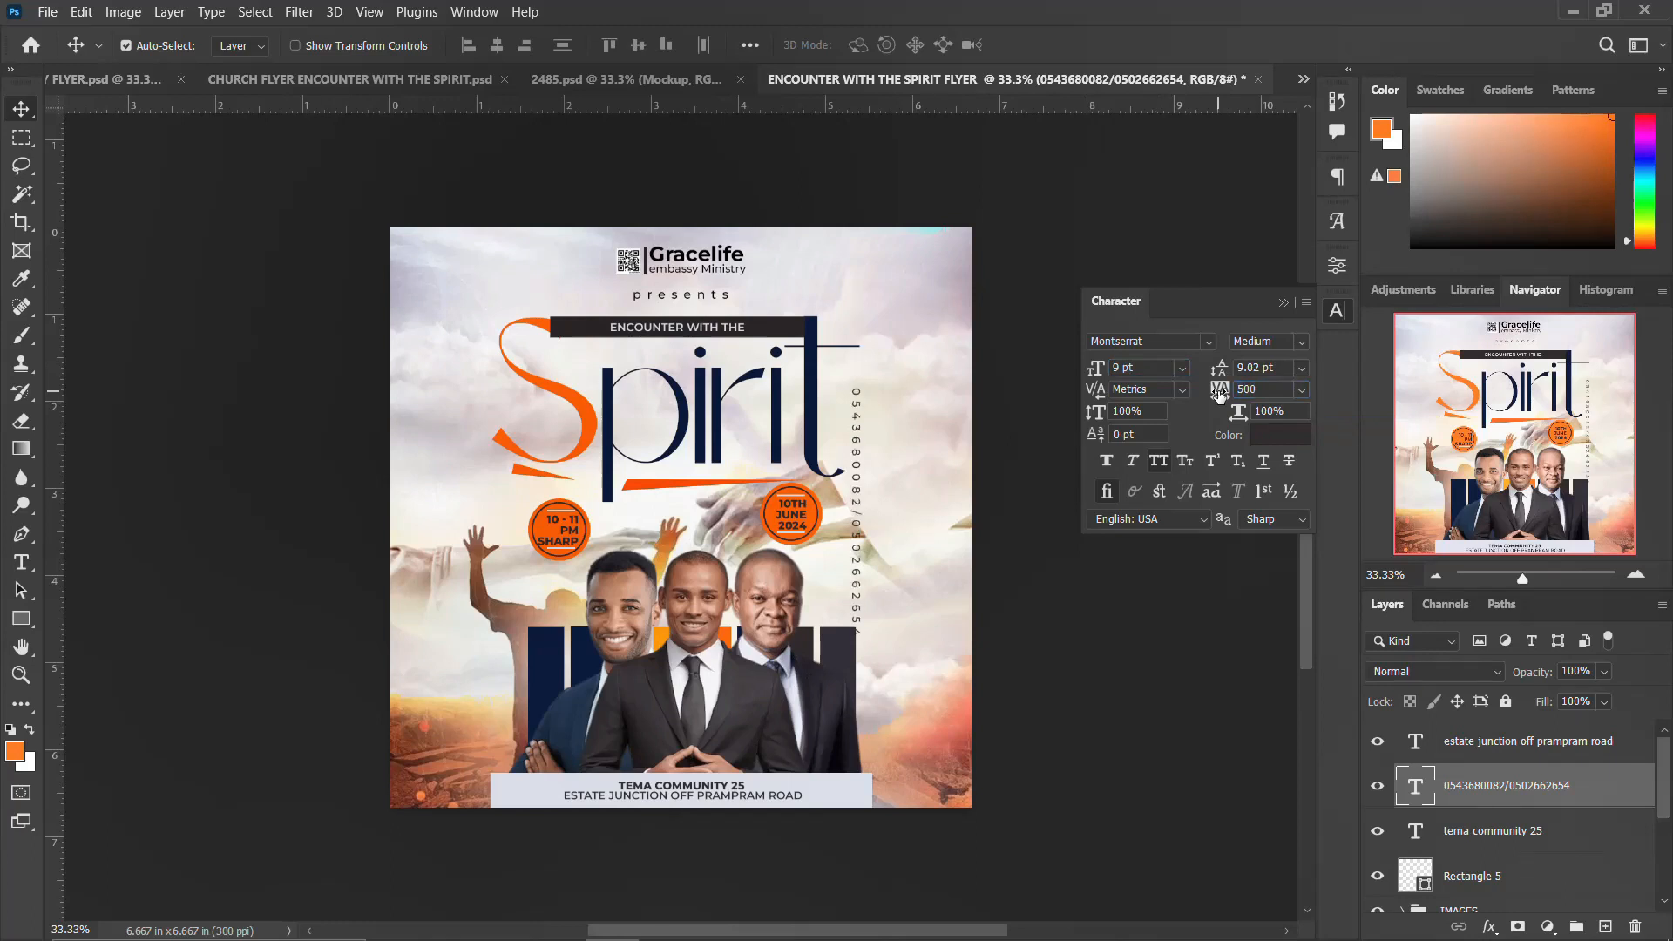
{"action": "left_click_drag", "start_coordinate": [863, 468], "coordinate": [857, 448]}
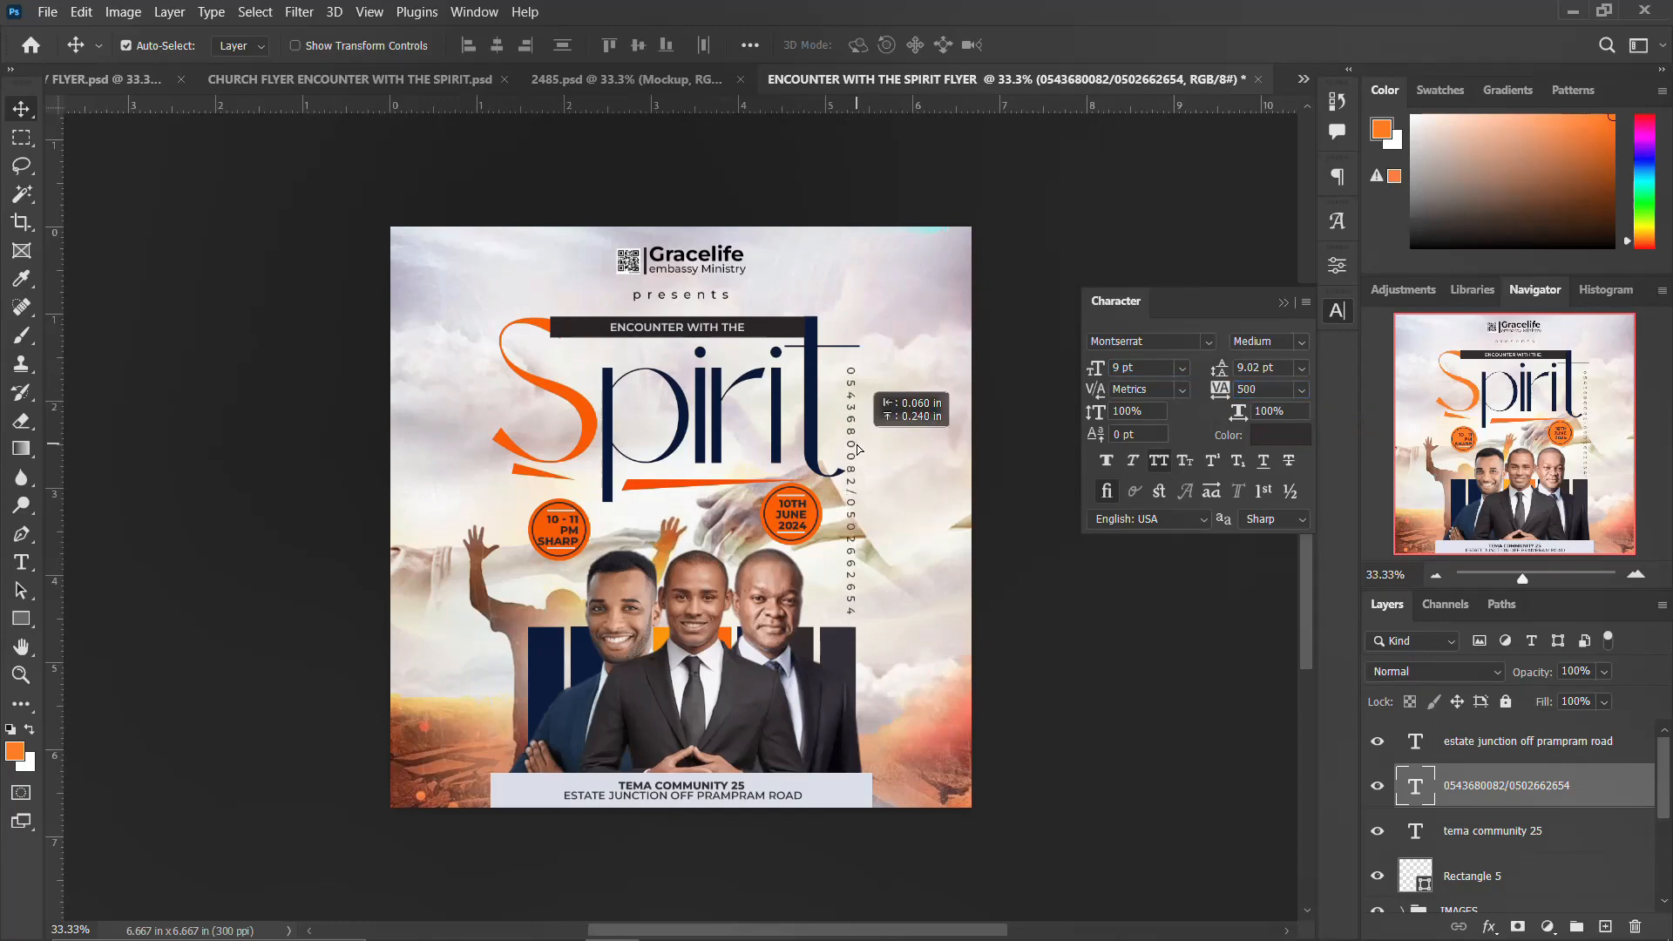
{"action": "left_click", "coordinate": [1335, 315]}
Step: Show the guides and nudge the vertical phone numbers text up in larger steps
{"action": "key", "text": "ctrl+semicolon"}
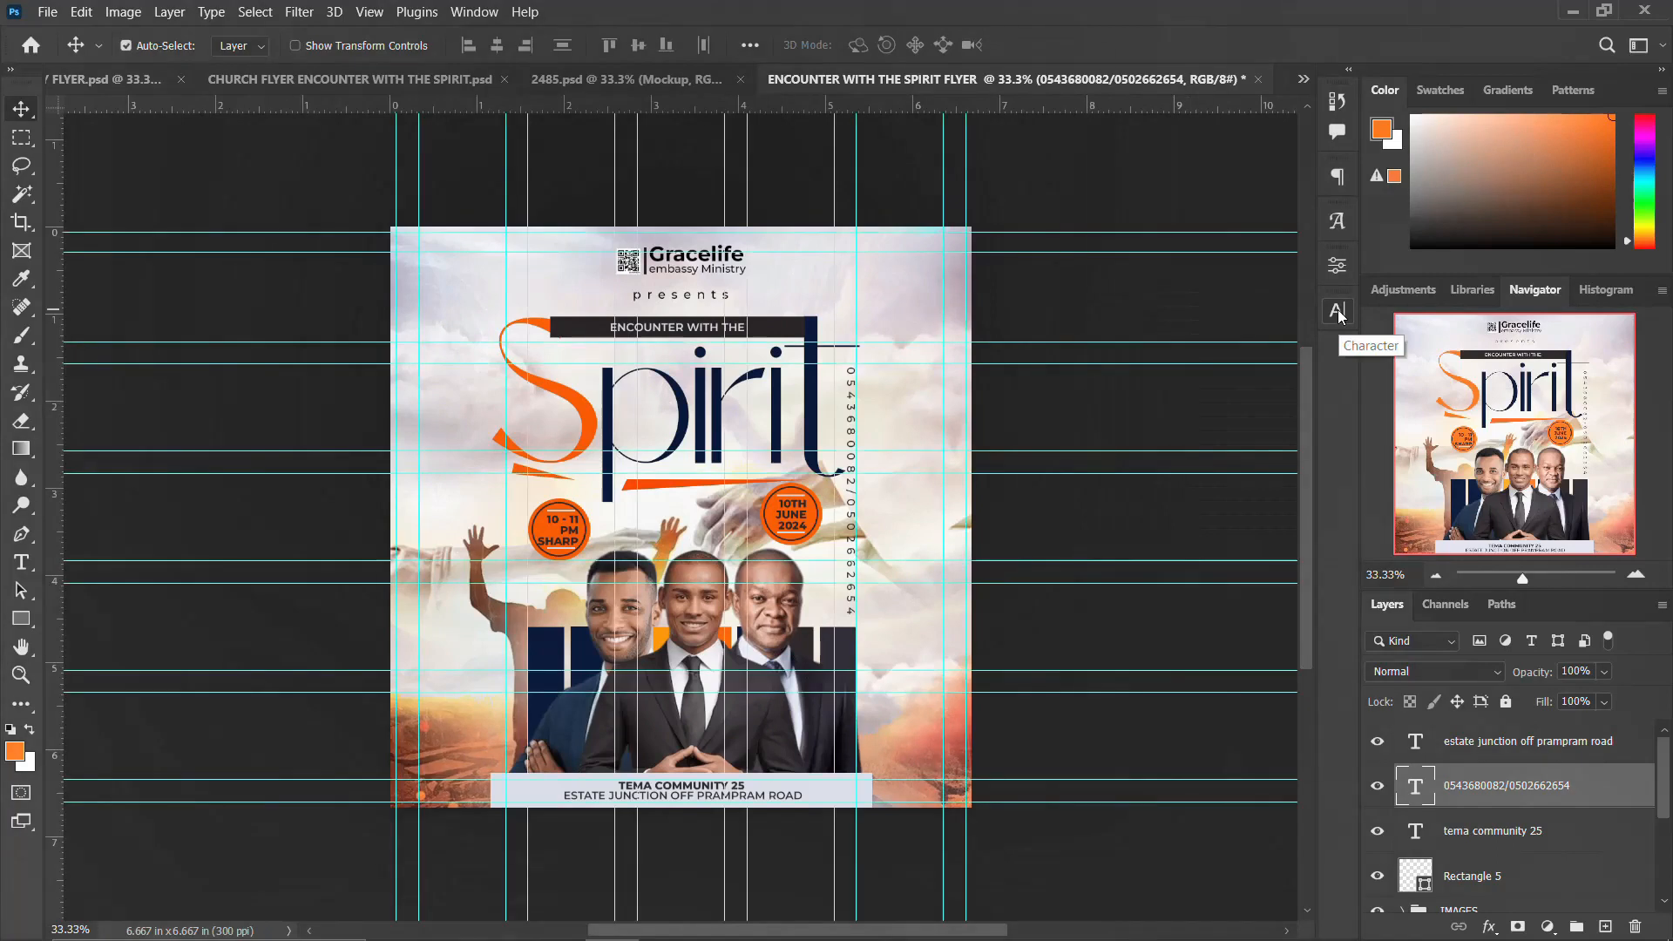
{"action": "key", "text": "shift+Up"}
{"action": "key", "text": "shift+Up"}
{"action": "key", "text": "shift+Up"}
{"action": "key", "text": "shift+Up"}
{"action": "key", "text": "shift+Up"}
{"action": "key", "text": "shift+Up"}
{"action": "key", "text": "shift+Up"}
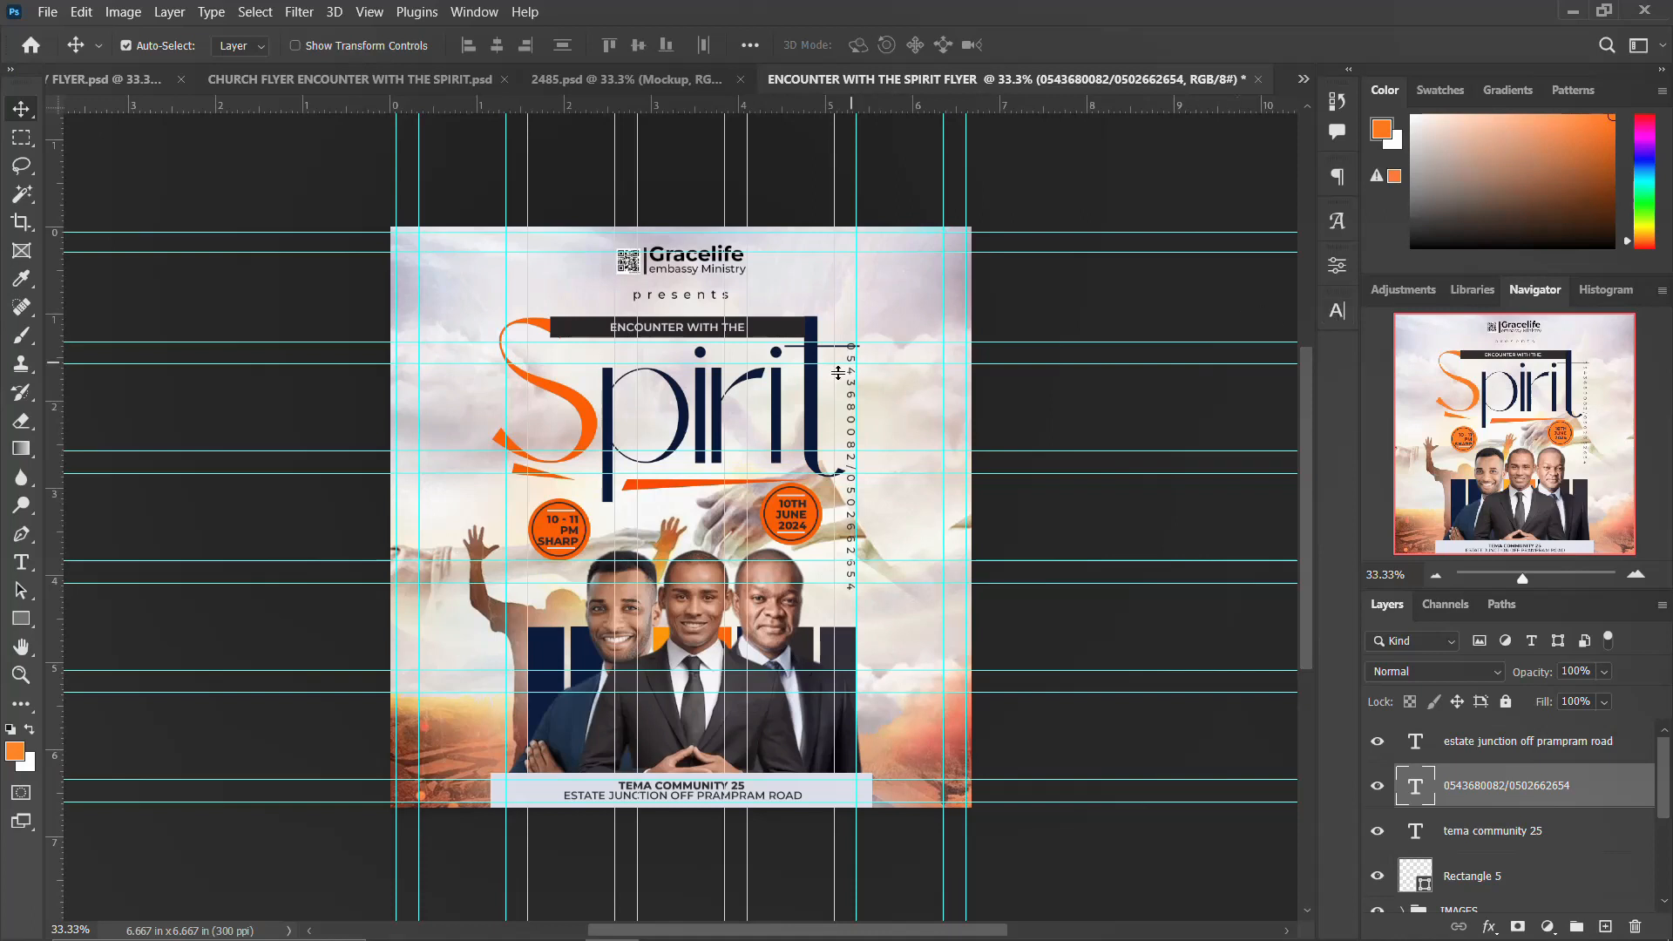
Step: Duplicate the vertical phone numbers text to the left side, rotate it 180°, and position it beside the raised hand
{"action": "left_click_drag", "start_coordinate": [853, 414], "coordinate": [431, 564]}
{"action": "key", "text": "ctrl+t"}
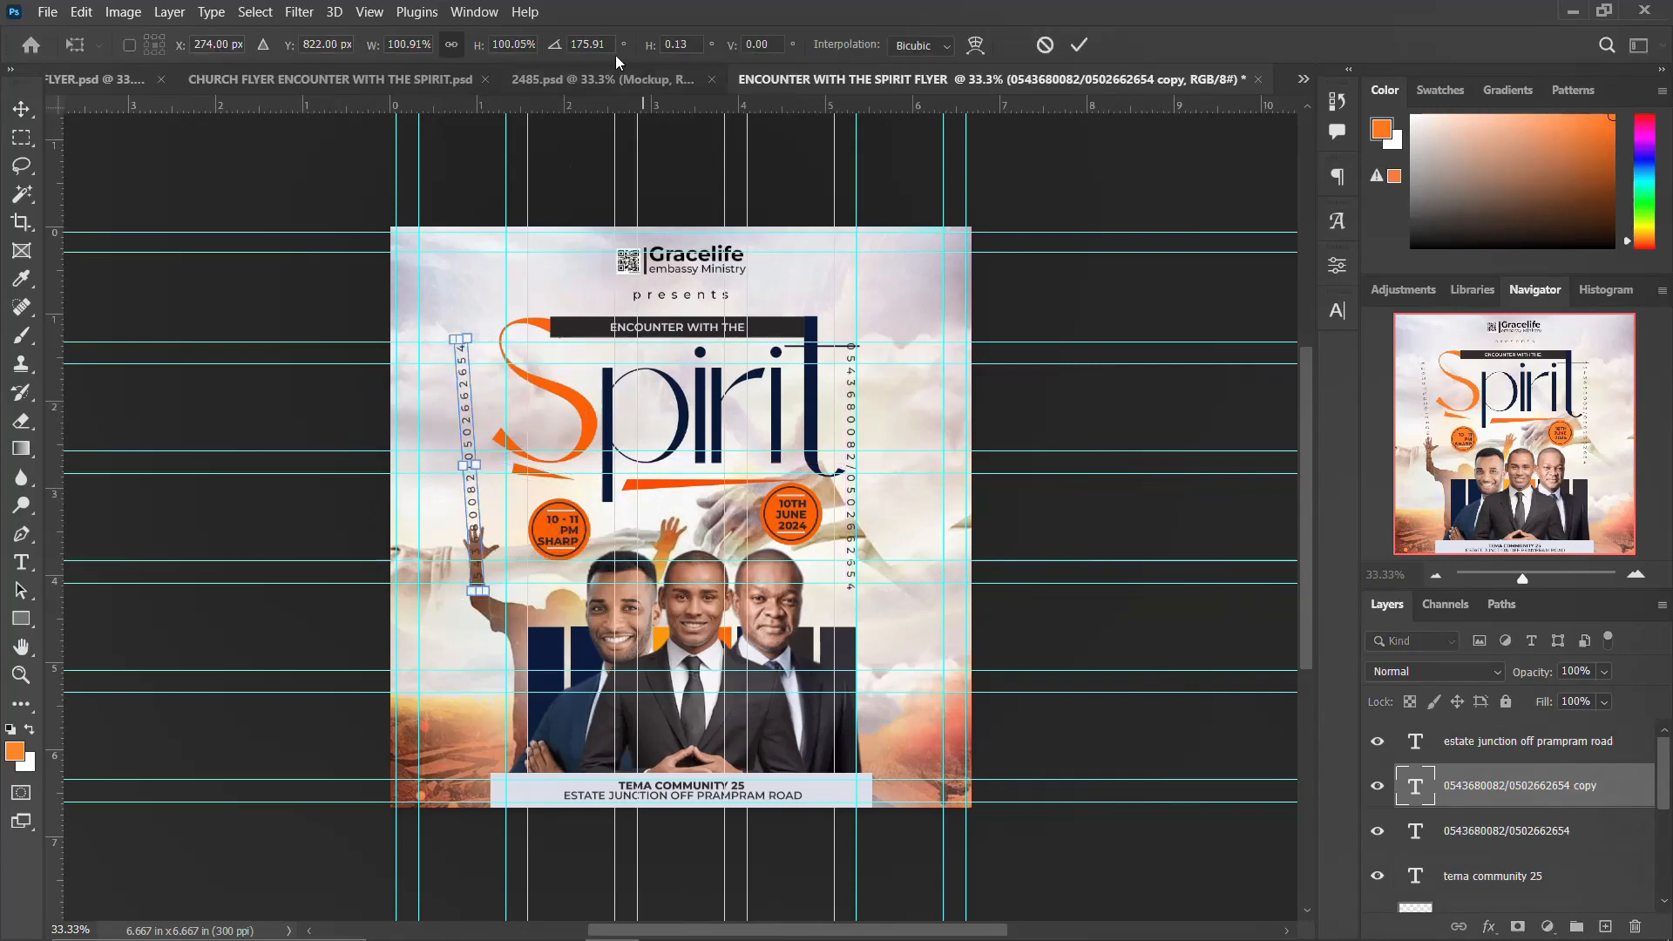
{"action": "type", "text": "180"}
{"action": "key", "text": "Return"}
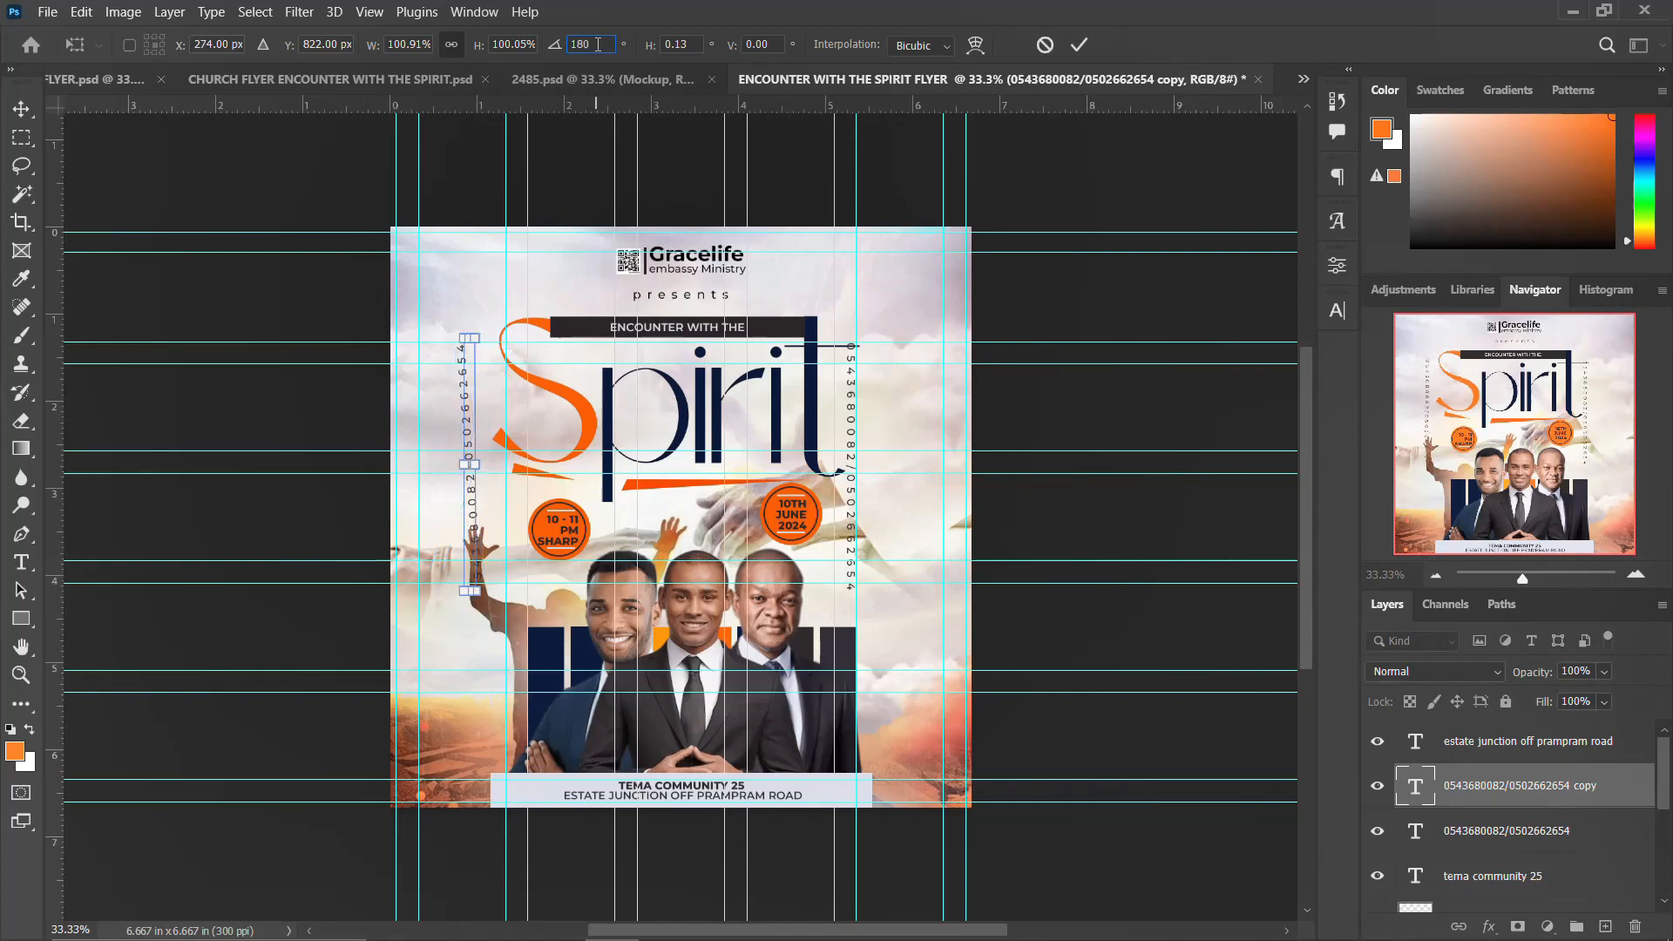
{"action": "left_click_drag", "start_coordinate": [471, 429], "coordinate": [501, 504]}
{"action": "key", "text": "Return"}
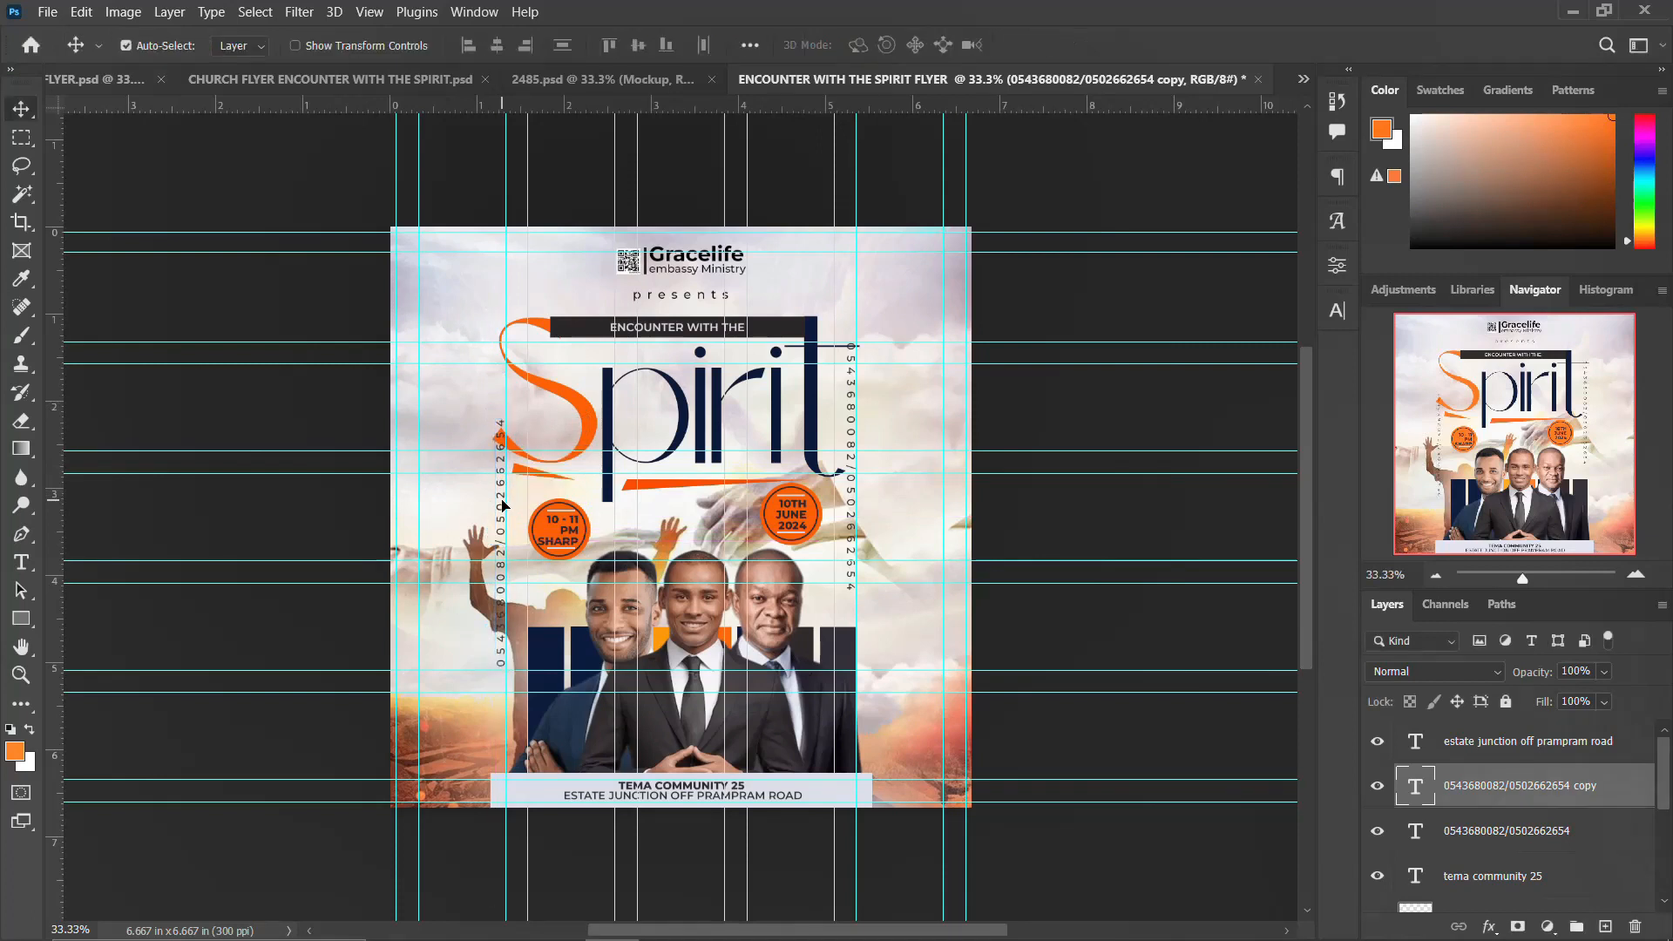
Step: Group the address and phone numbers text layers into a group named MORE
{"action": "scroll", "coordinate": [1493, 887], "scroll_direction": "down", "scroll_amount": 1}
{"action": "left_click", "coordinate": [1491, 875], "text": "shift"}
{"action": "scroll", "coordinate": [1494, 825], "scroll_direction": "up", "scroll_amount": 1}
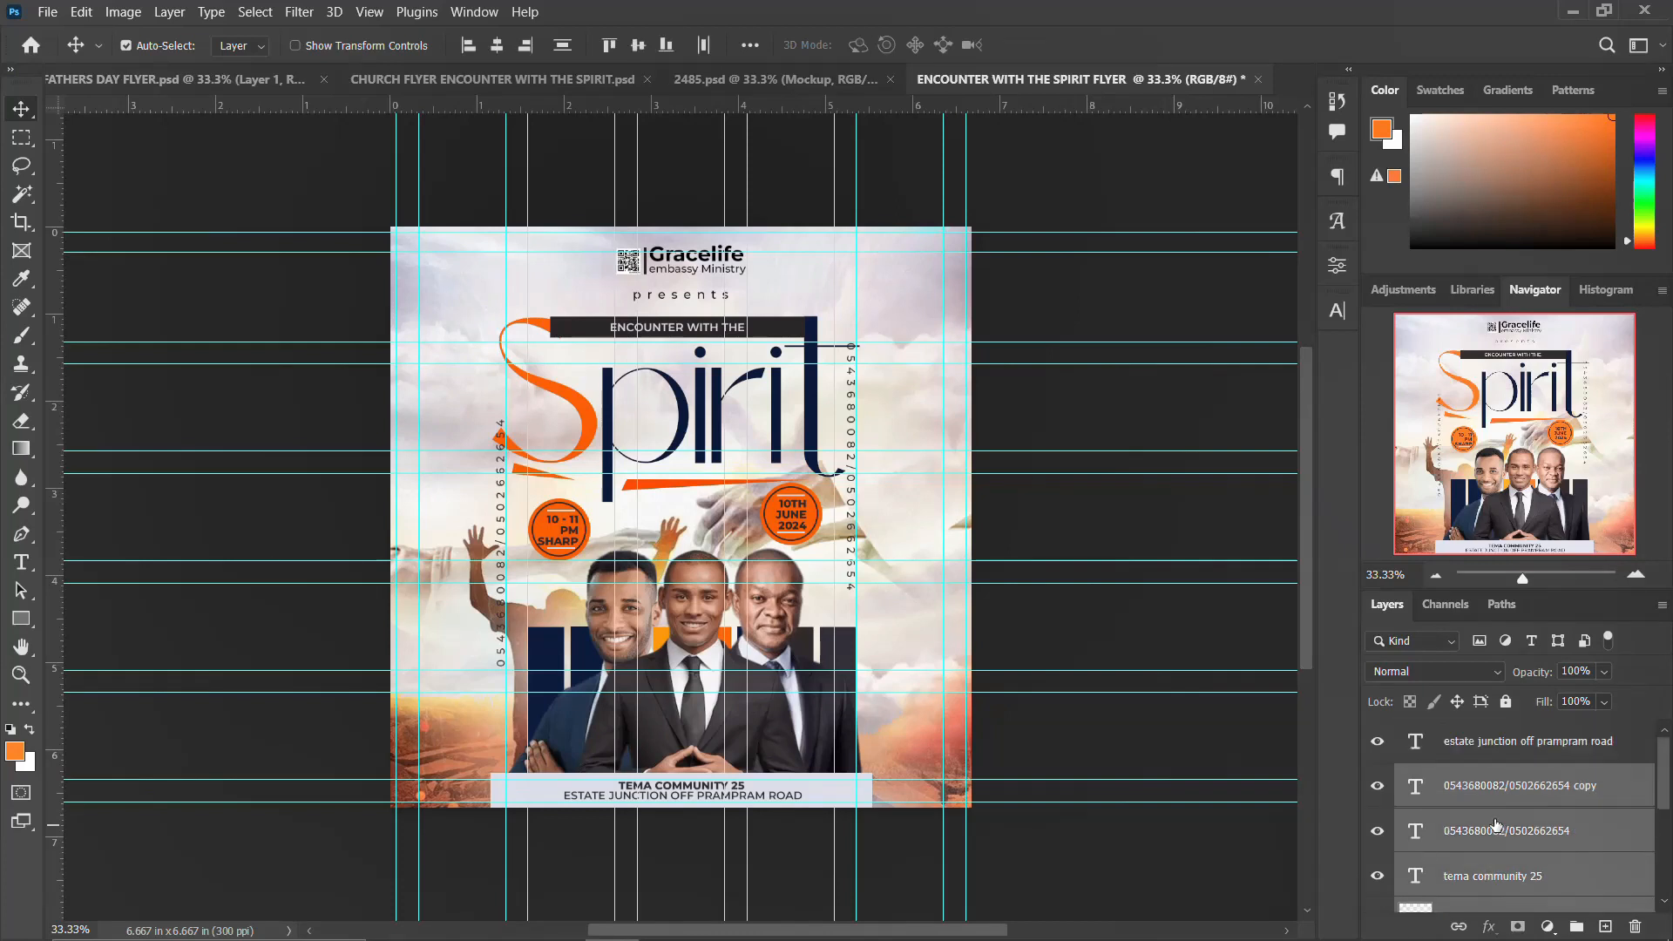
{"action": "left_click", "coordinate": [1512, 742], "text": "shift"}
{"action": "key", "text": "ctrl+g"}
{"action": "double_click", "coordinate": [1456, 734]}
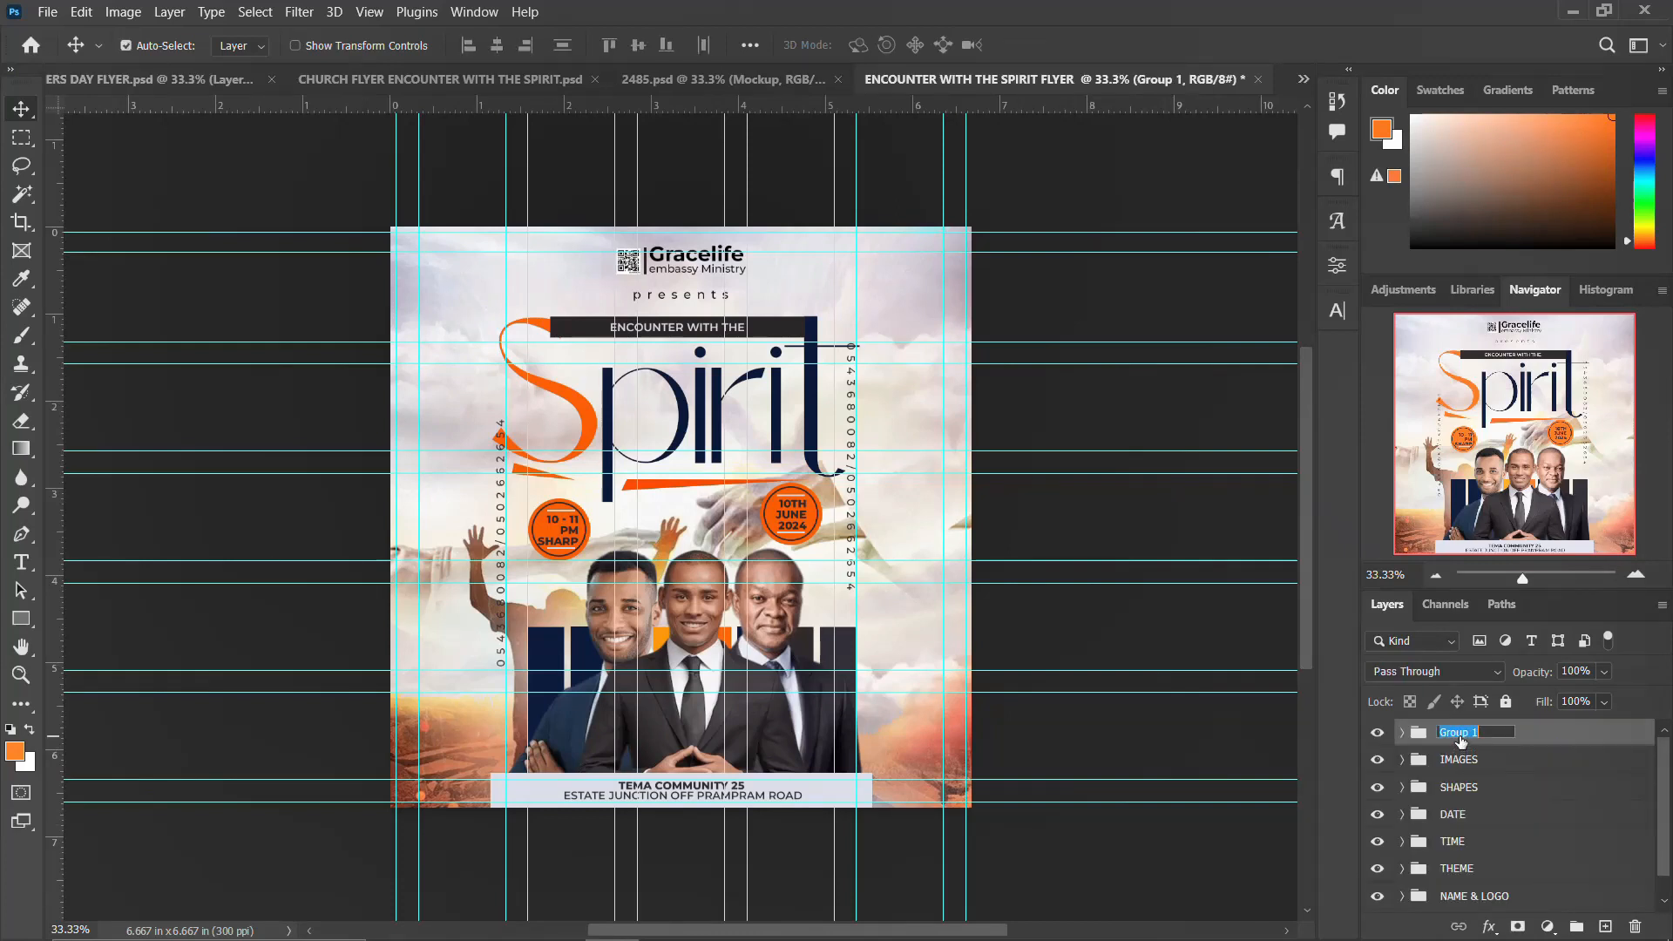
{"action": "type", "text": "MORE"}
{"action": "key", "text": "Return"}
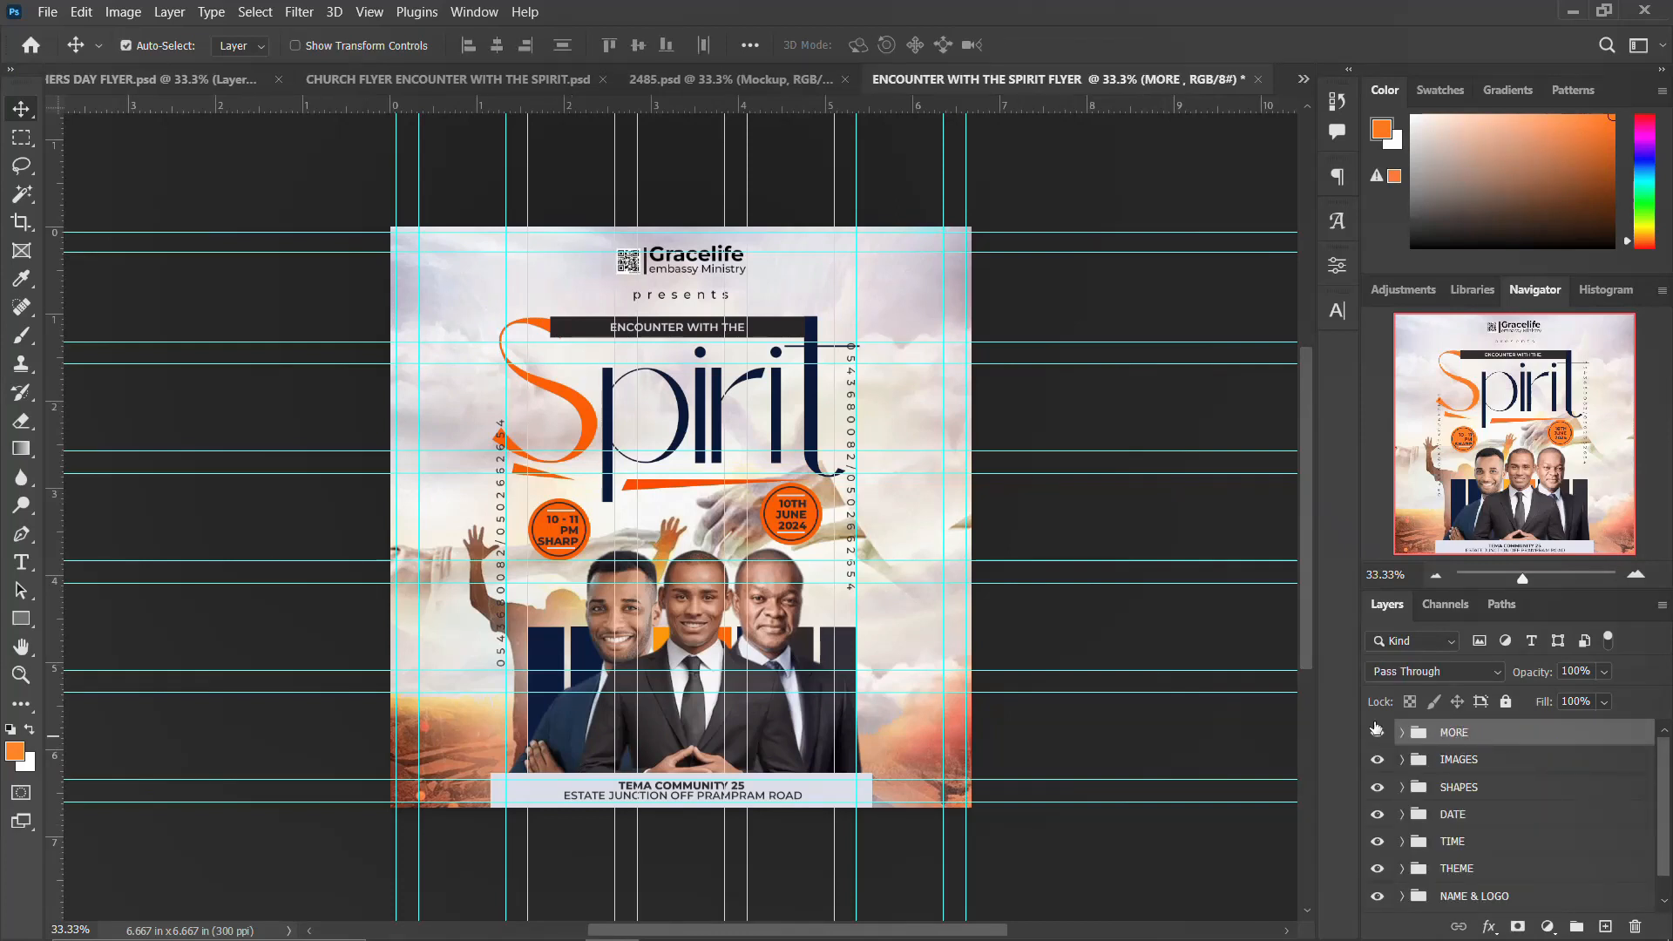
{"action": "left_click", "coordinate": [1378, 735]}
{"action": "left_click", "coordinate": [1380, 736]}
Step: Place the gold lens flare overlay image from the project folder into the flyer
{"action": "left_click", "coordinate": [450, 920]}
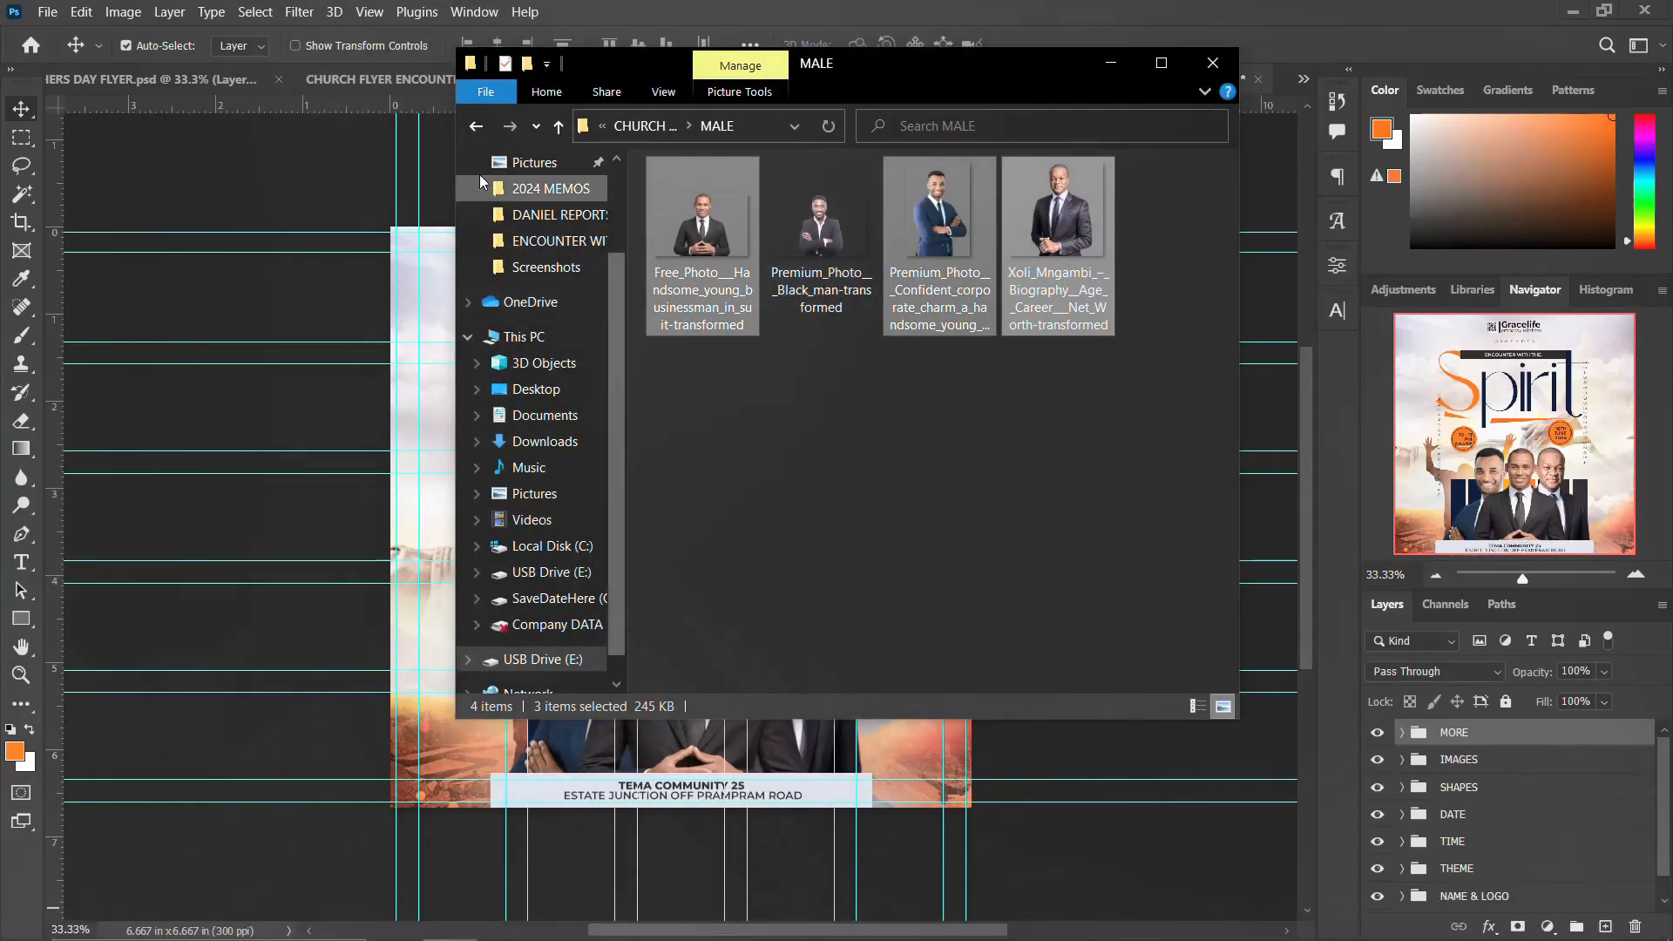
{"action": "left_click", "coordinate": [477, 127]}
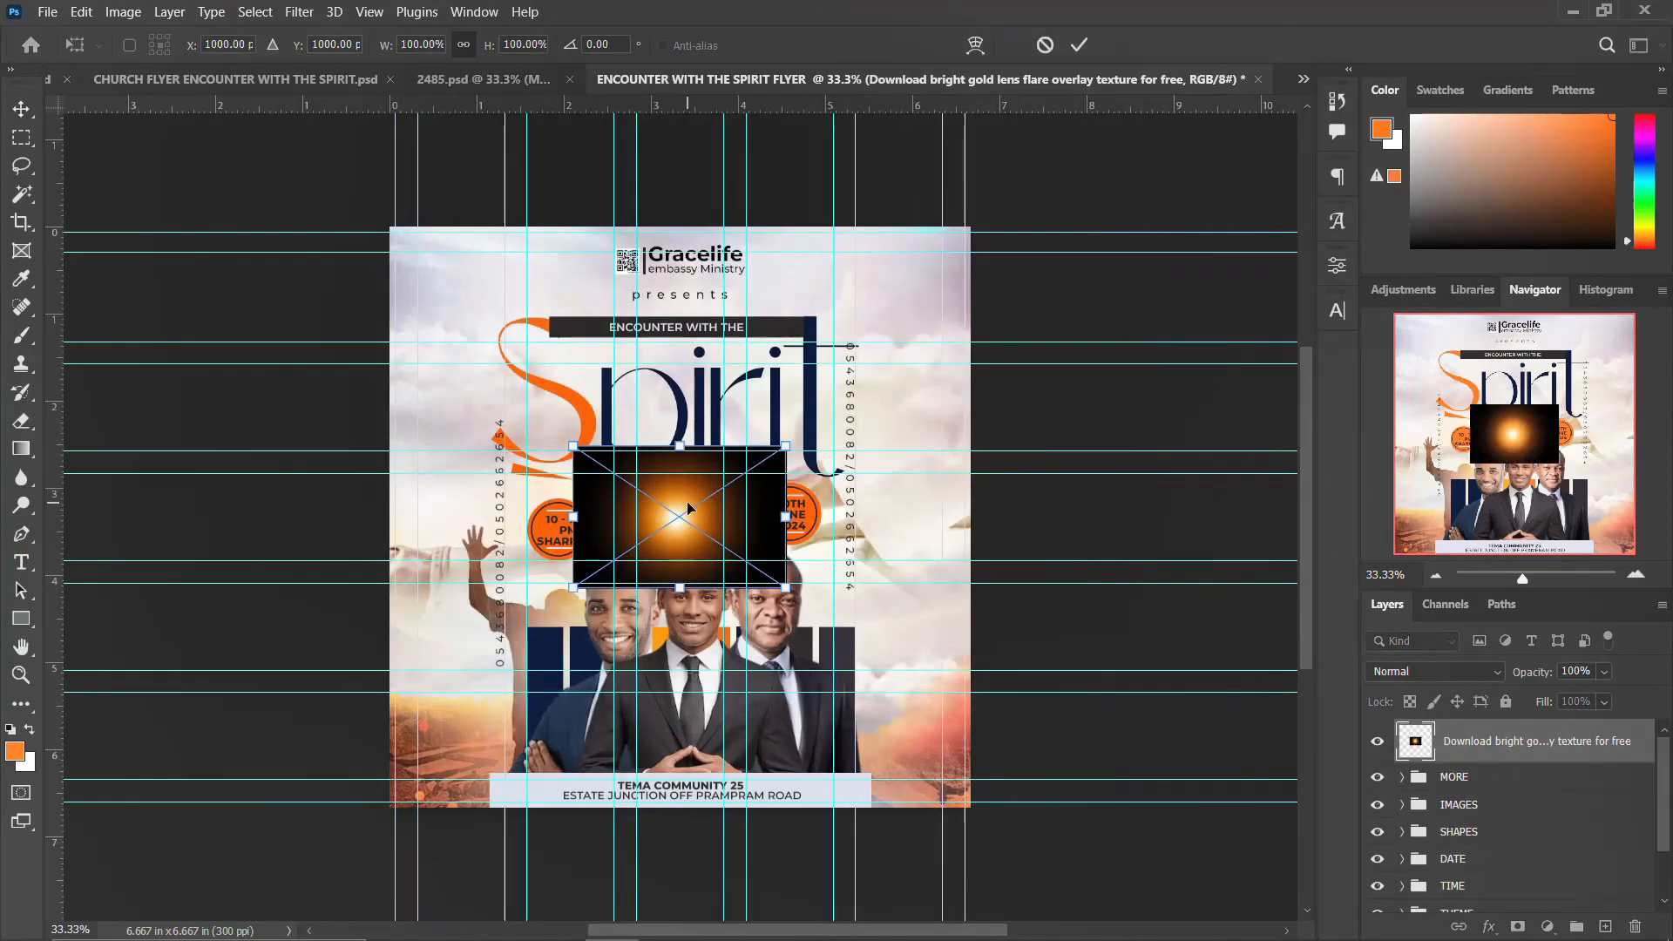
{"action": "left_click_drag", "start_coordinate": [688, 508], "coordinate": [702, 485]}
{"action": "key", "text": "Return"}
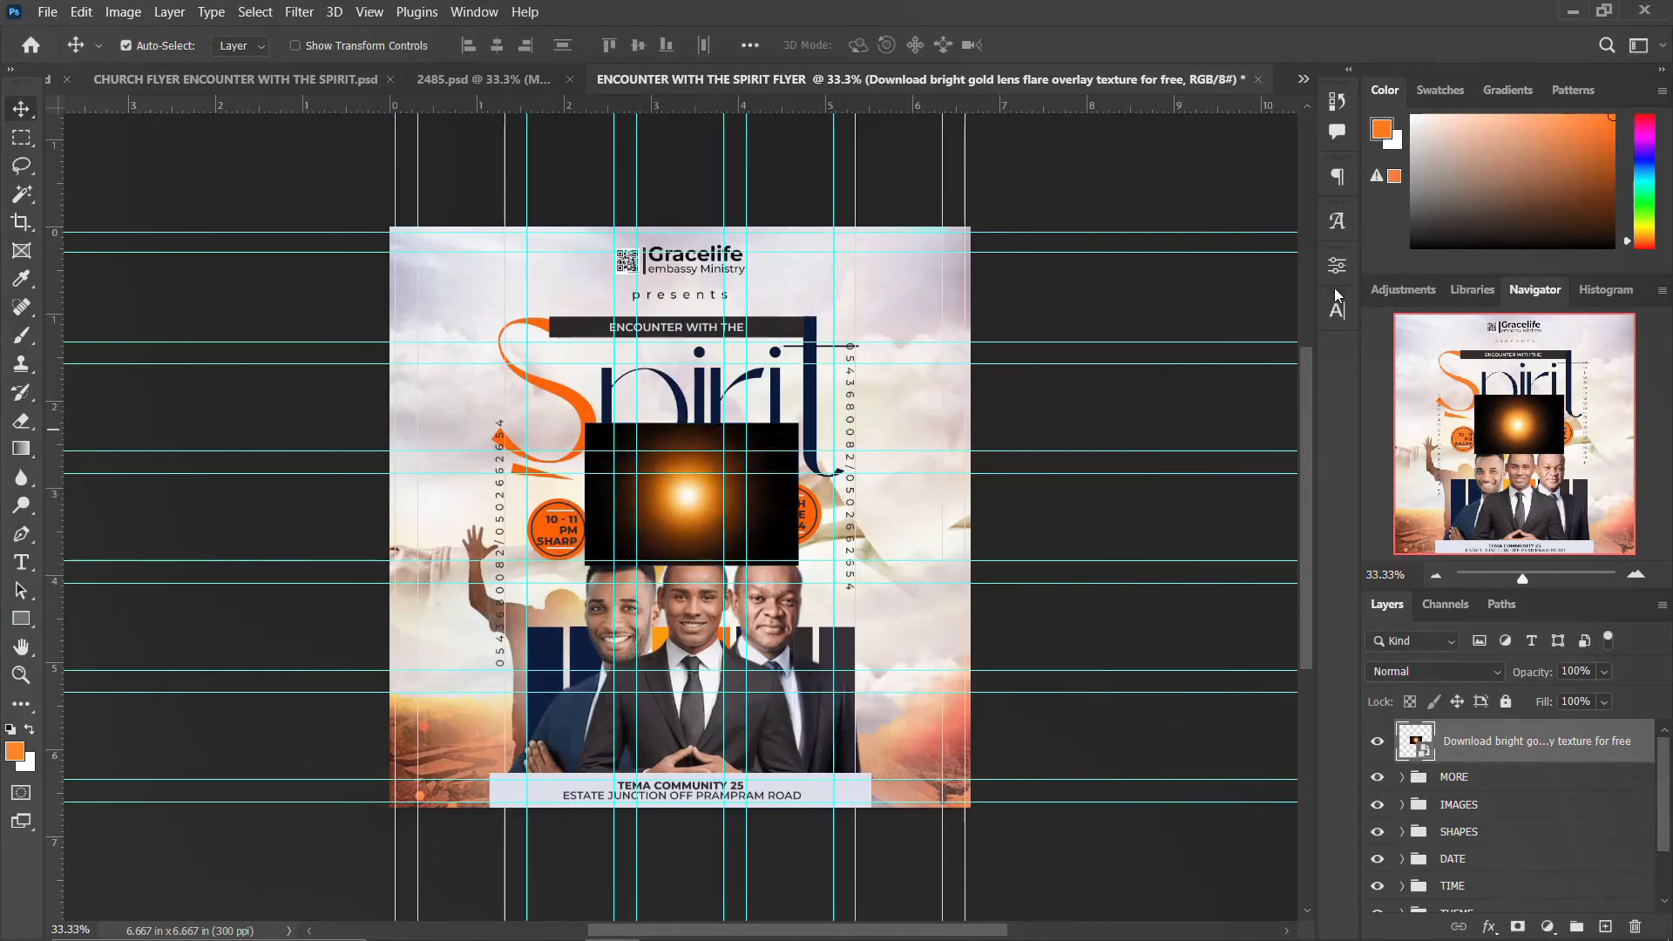
Step: Set the lens flare's blend mode to Color Dodge and scale it up to about 132%
{"action": "left_click", "coordinate": [1450, 677]}
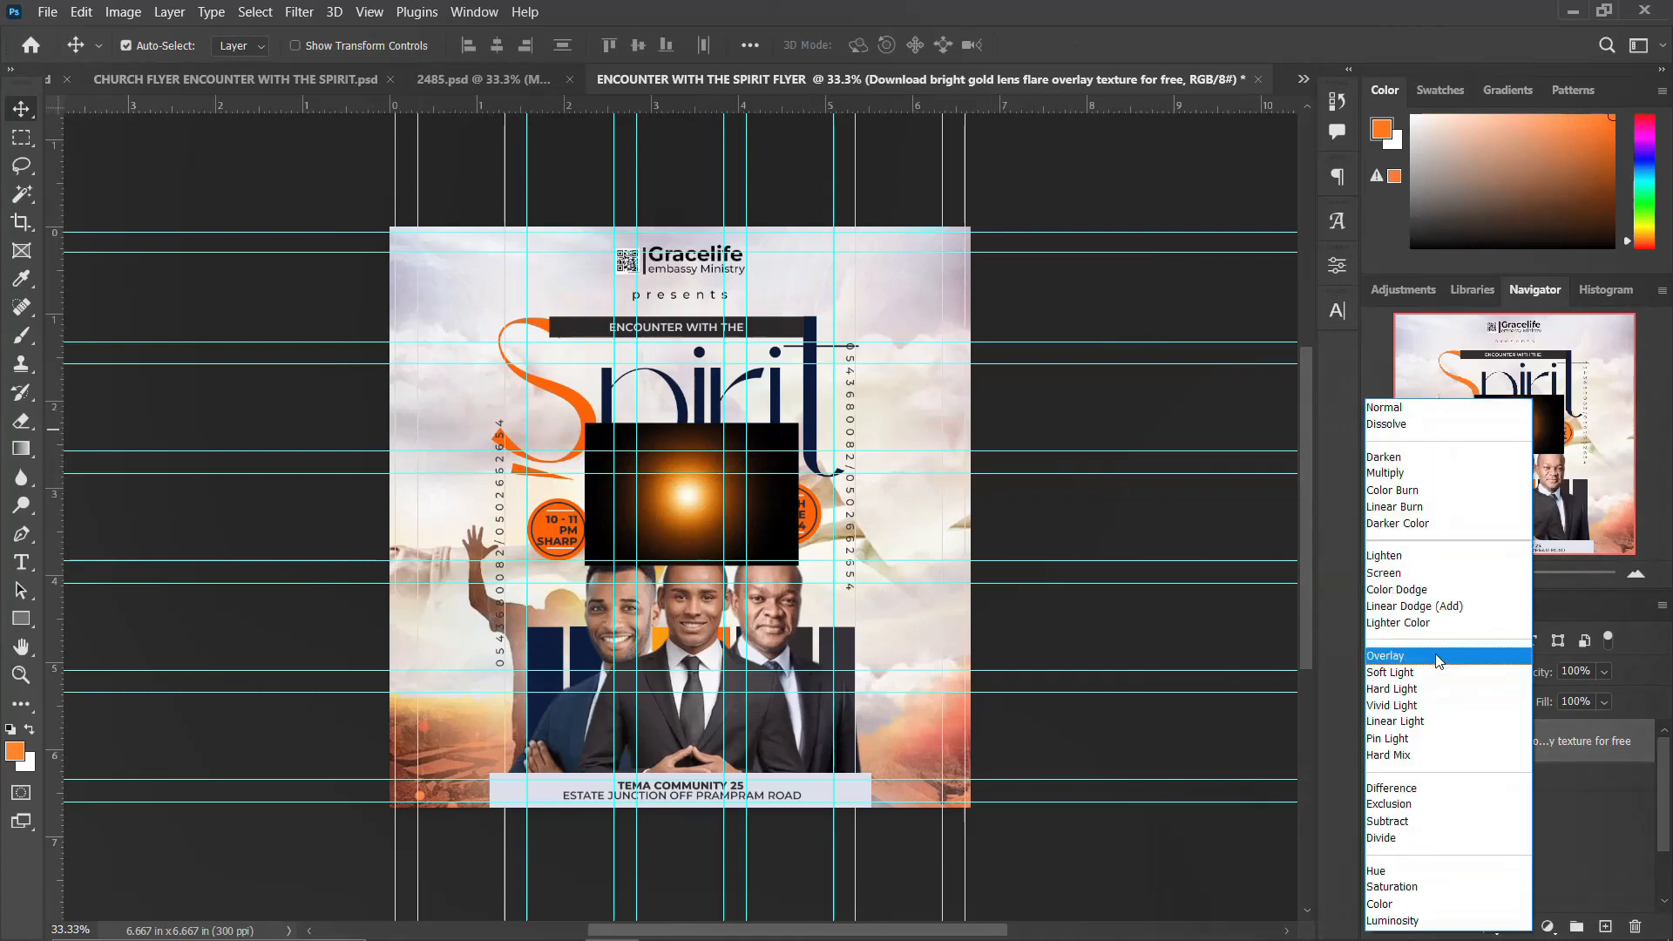
{"action": "left_click", "coordinate": [1426, 590]}
{"action": "key", "text": "ctrl+t"}
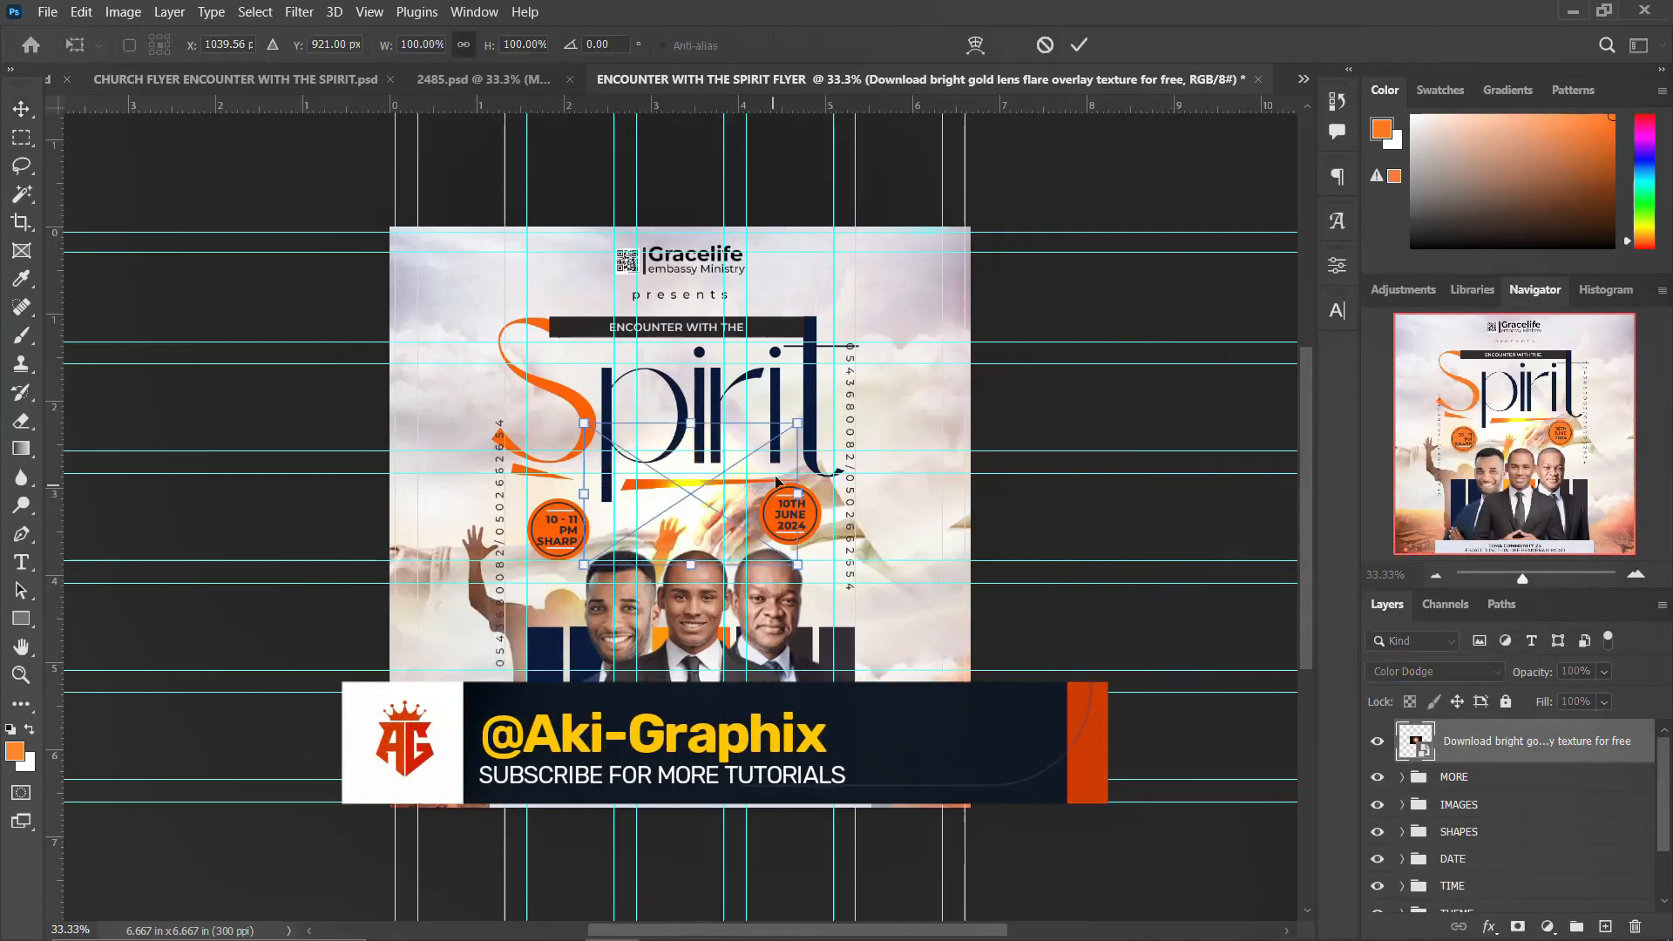
{"action": "left_click_drag", "start_coordinate": [797, 423], "coordinate": [826, 405]}
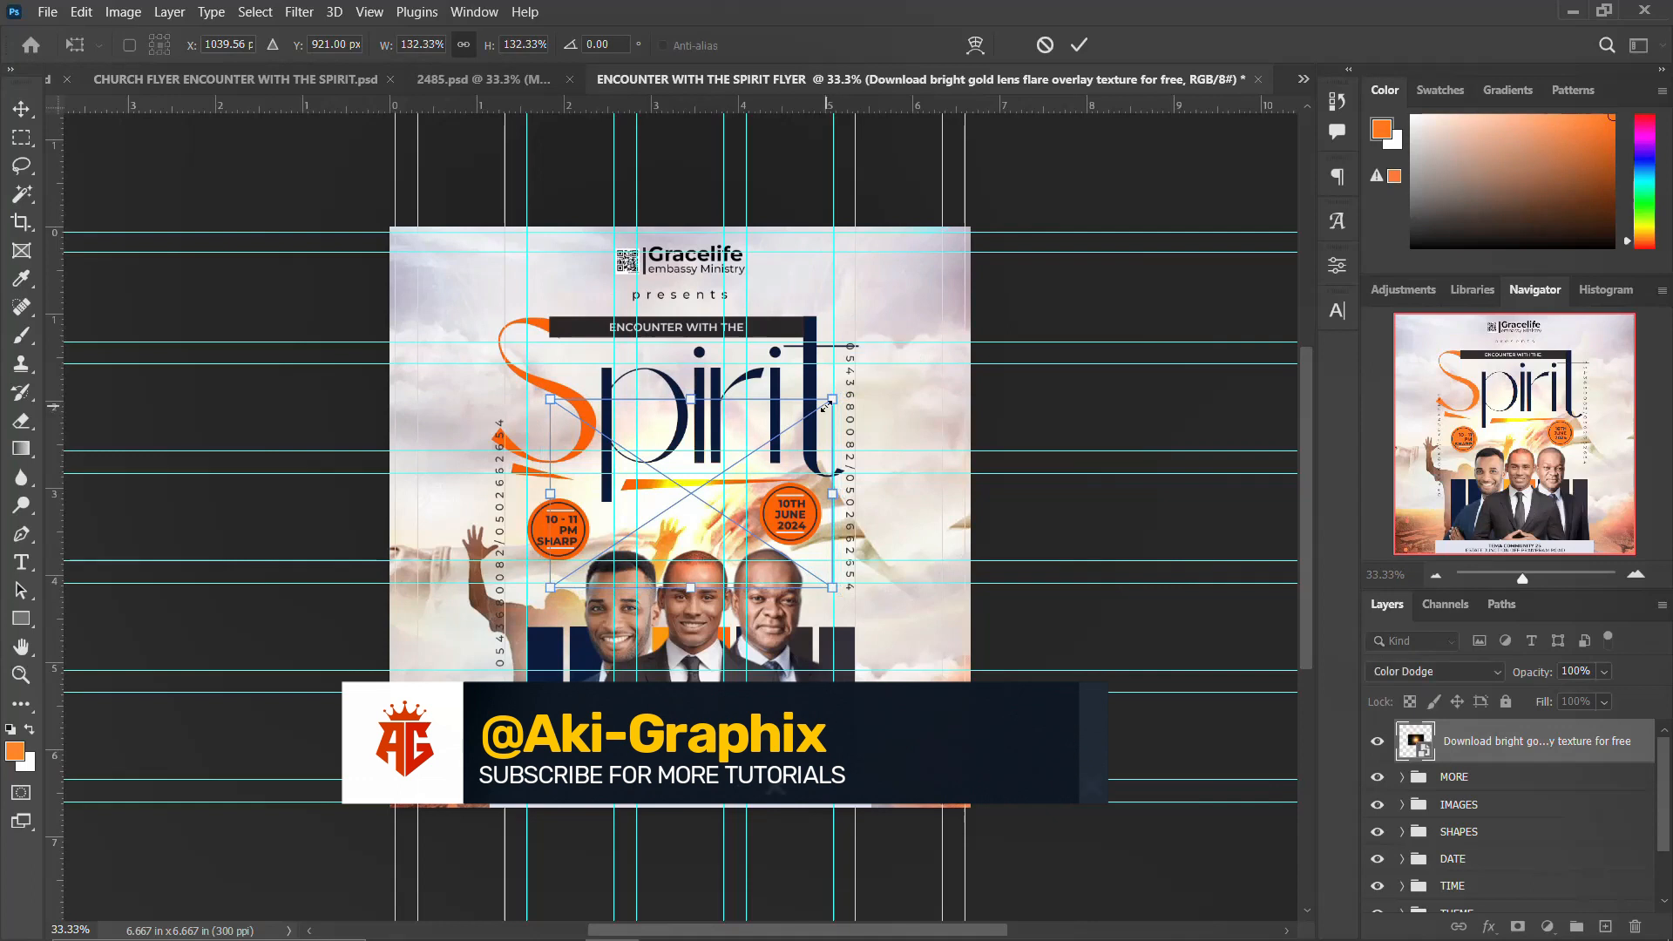
{"action": "key", "text": "Return"}
Step: Duplicate the lens flare across the flyer's lower corners and resize one of the copies
{"action": "left_click_drag", "start_coordinate": [694, 507], "coordinate": [504, 764]}
{"action": "left_click_drag", "start_coordinate": [504, 764], "coordinate": [475, 759]}
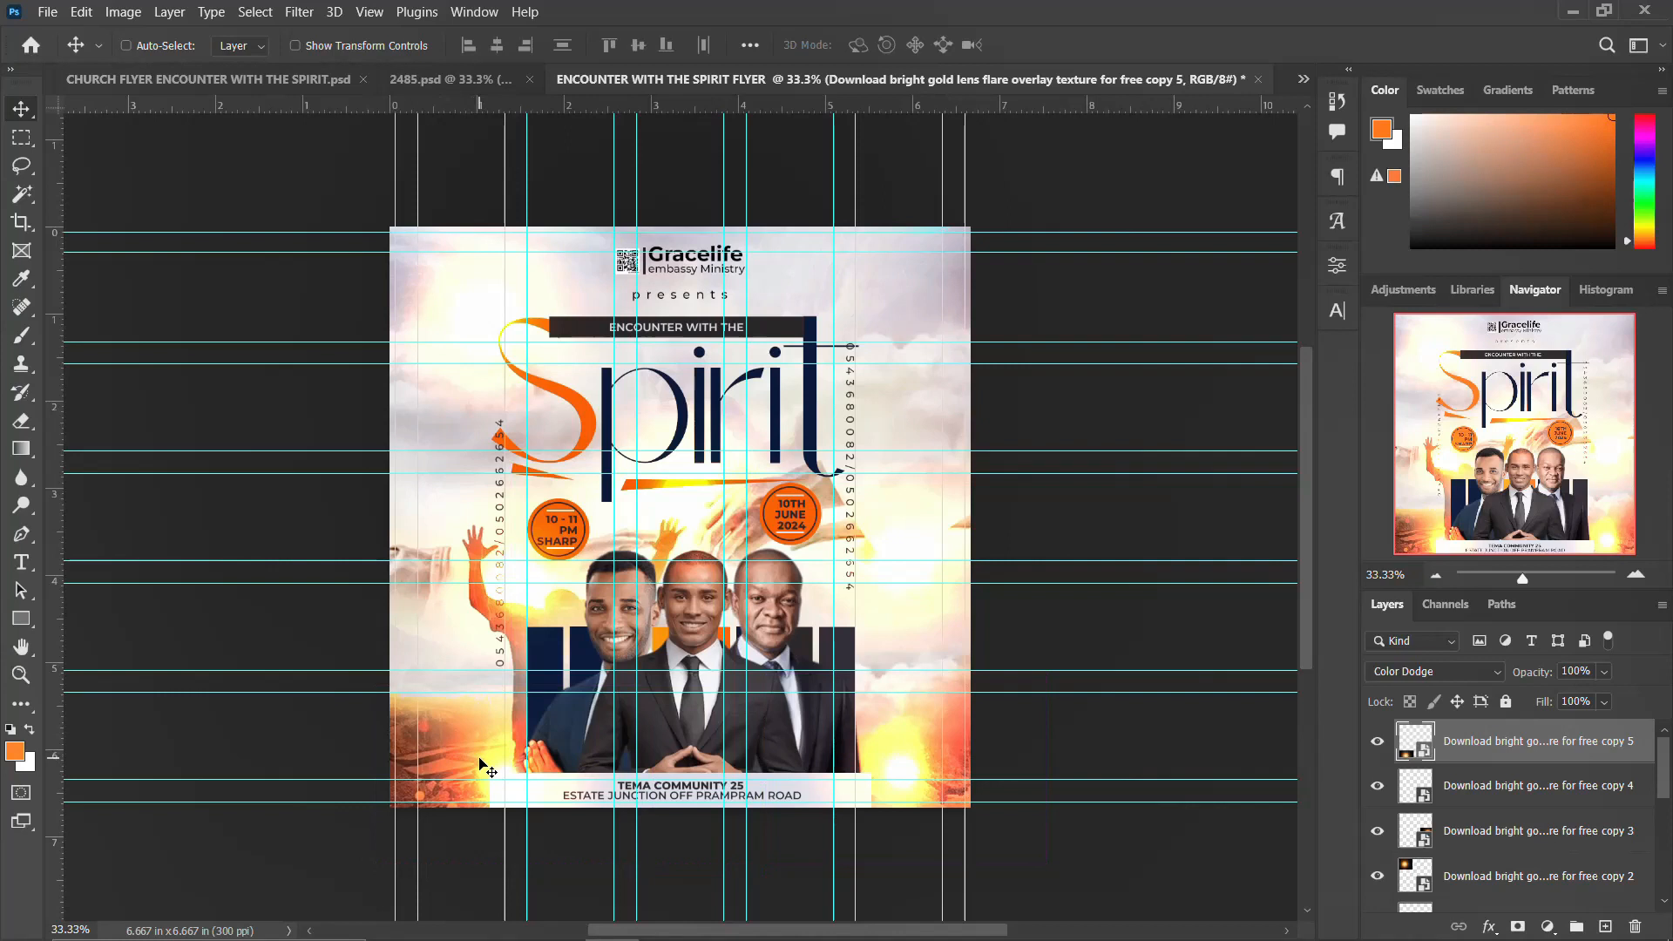
{"action": "key", "text": "ctrl+t"}
{"action": "left_click_drag", "start_coordinate": [649, 684], "coordinate": [620, 706]}
{"action": "key", "text": "Return"}
{"action": "left_click_drag", "start_coordinate": [903, 763], "coordinate": [686, 697]}
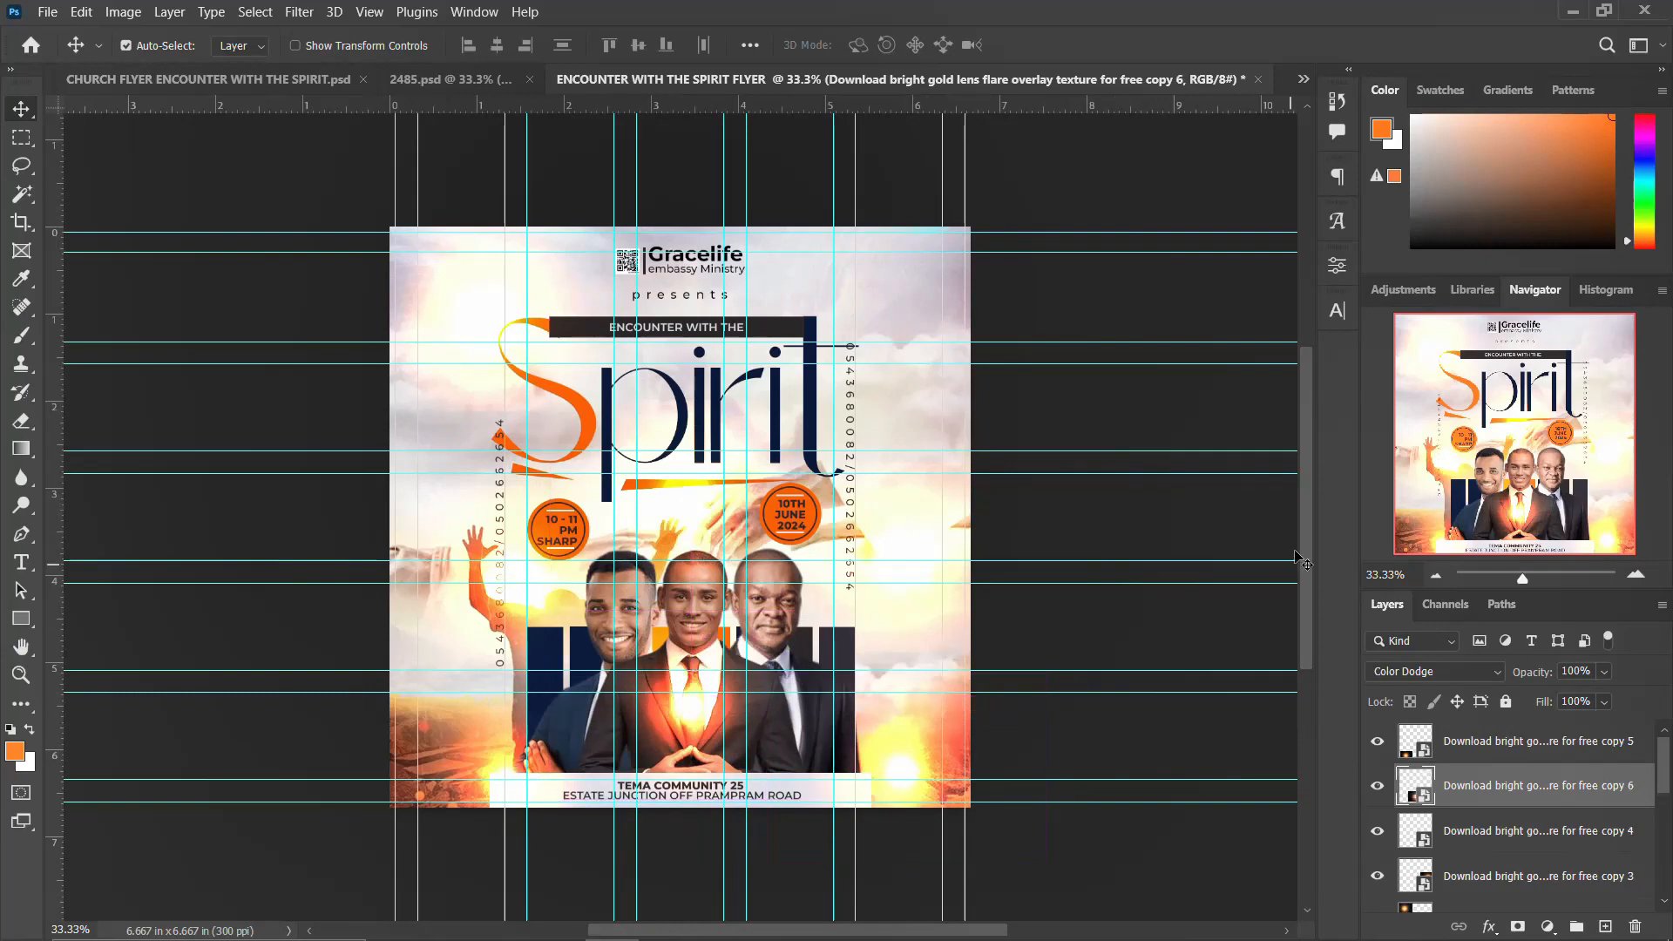
{"action": "left_click", "coordinate": [1435, 671]}
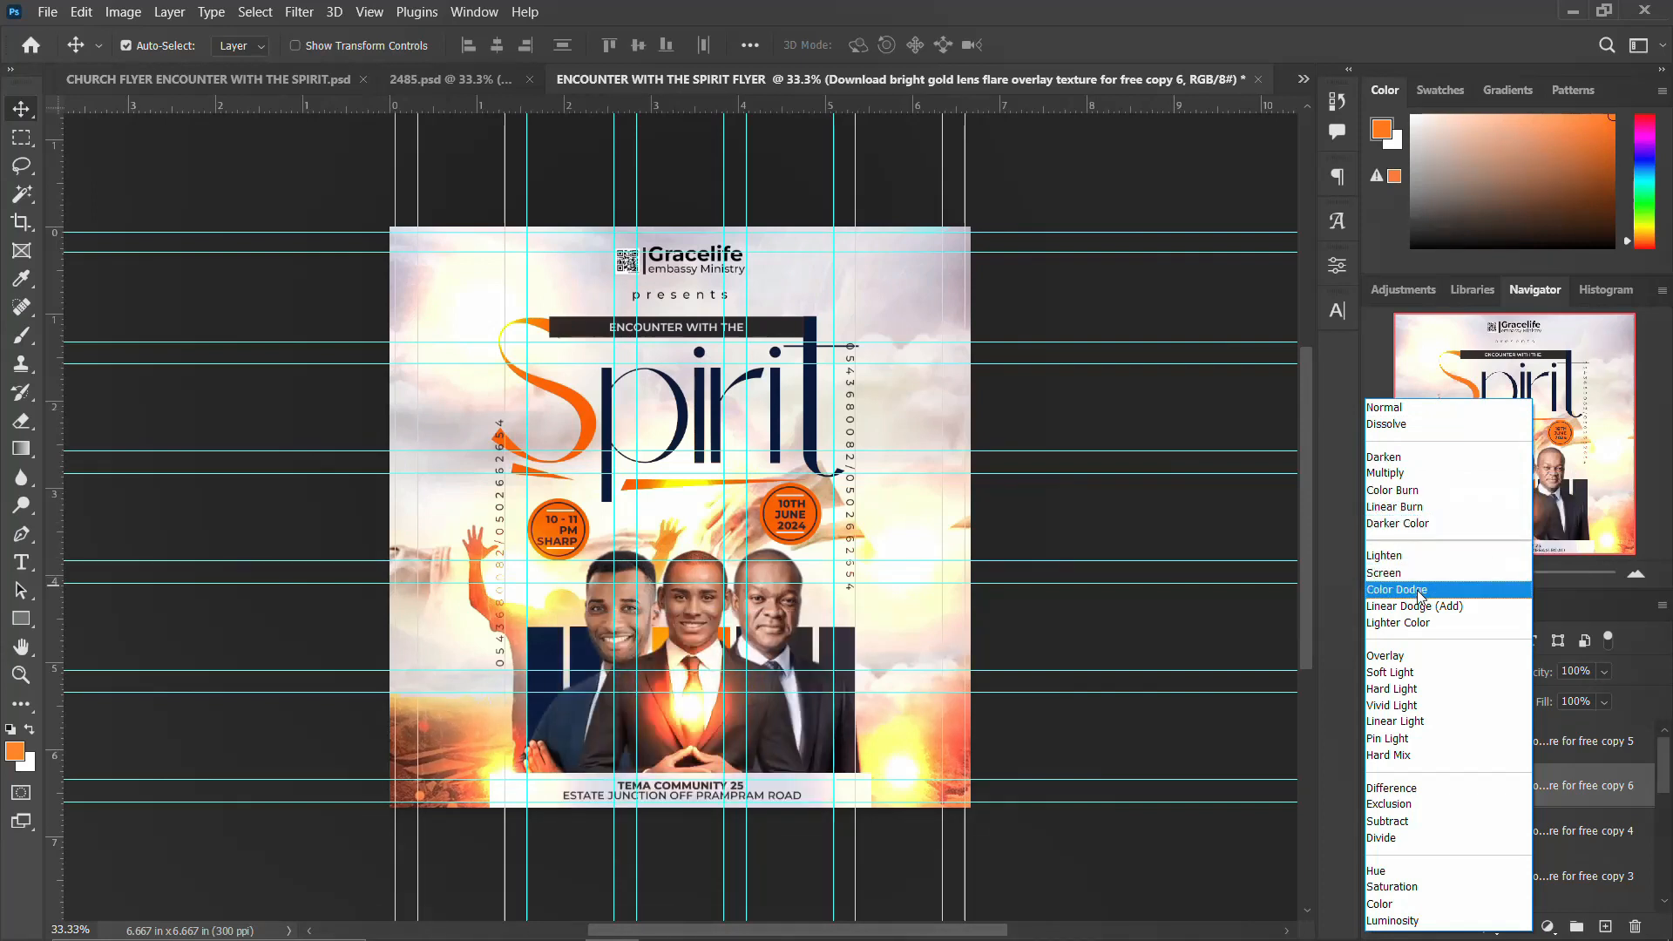
{"action": "left_click", "coordinate": [1427, 606]}
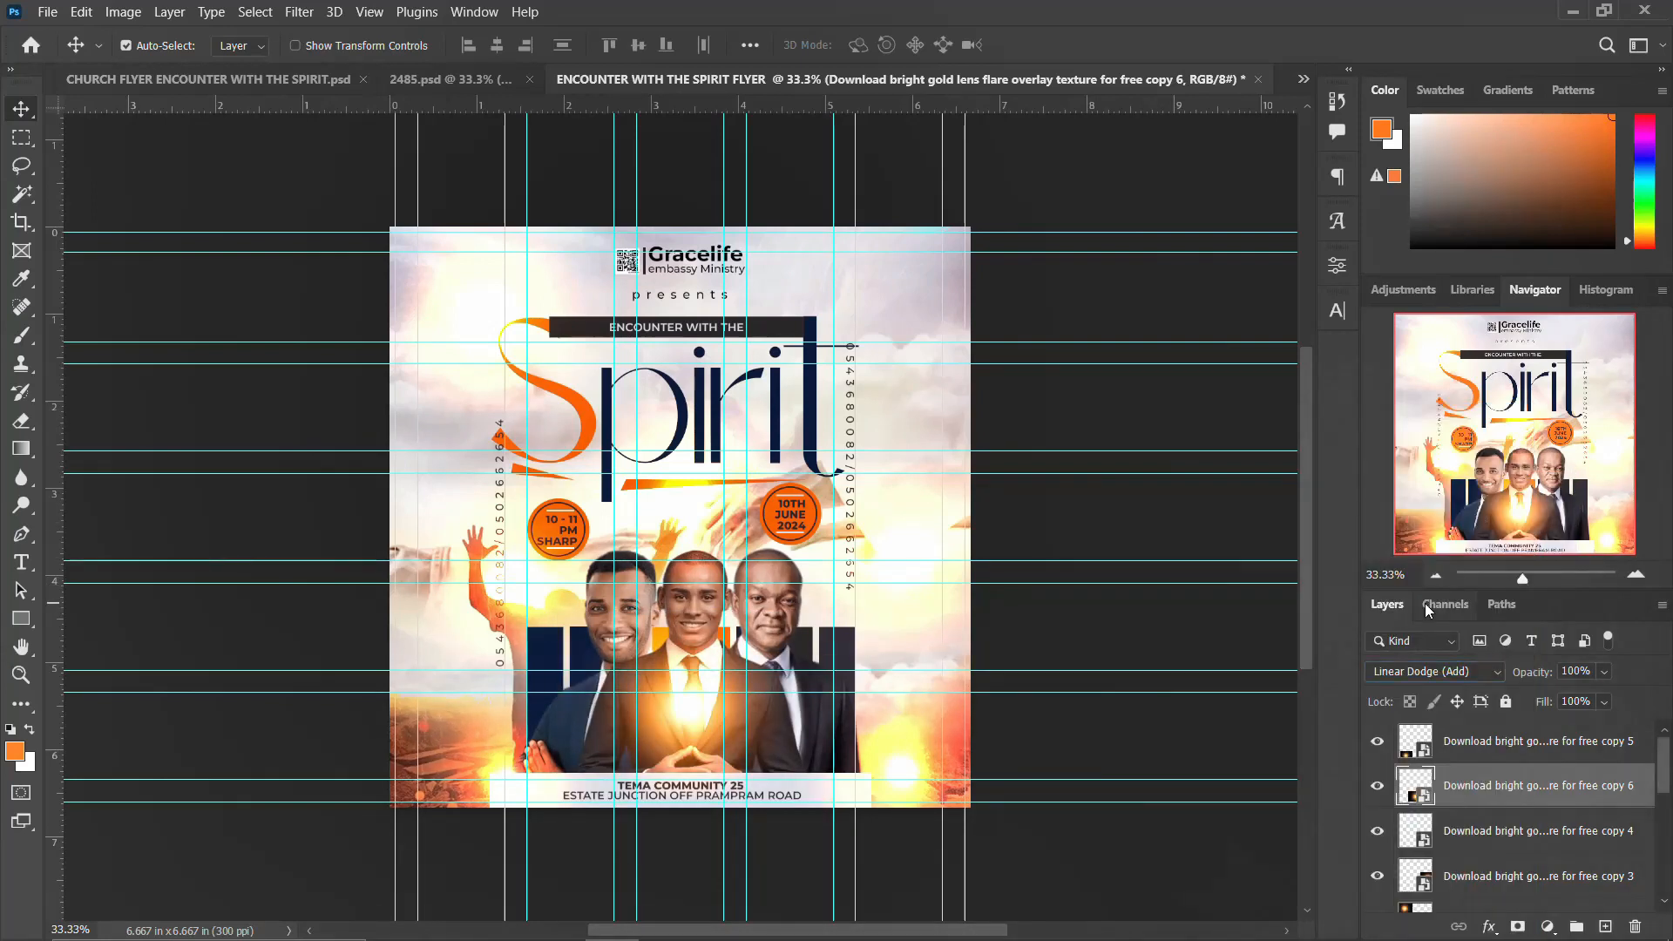
{"action": "key", "text": "ctrl+t"}
{"action": "left_click_drag", "start_coordinate": [816, 619], "coordinate": [765, 624]}
{"action": "key", "text": "Return"}
{"action": "key", "text": "Delete"}
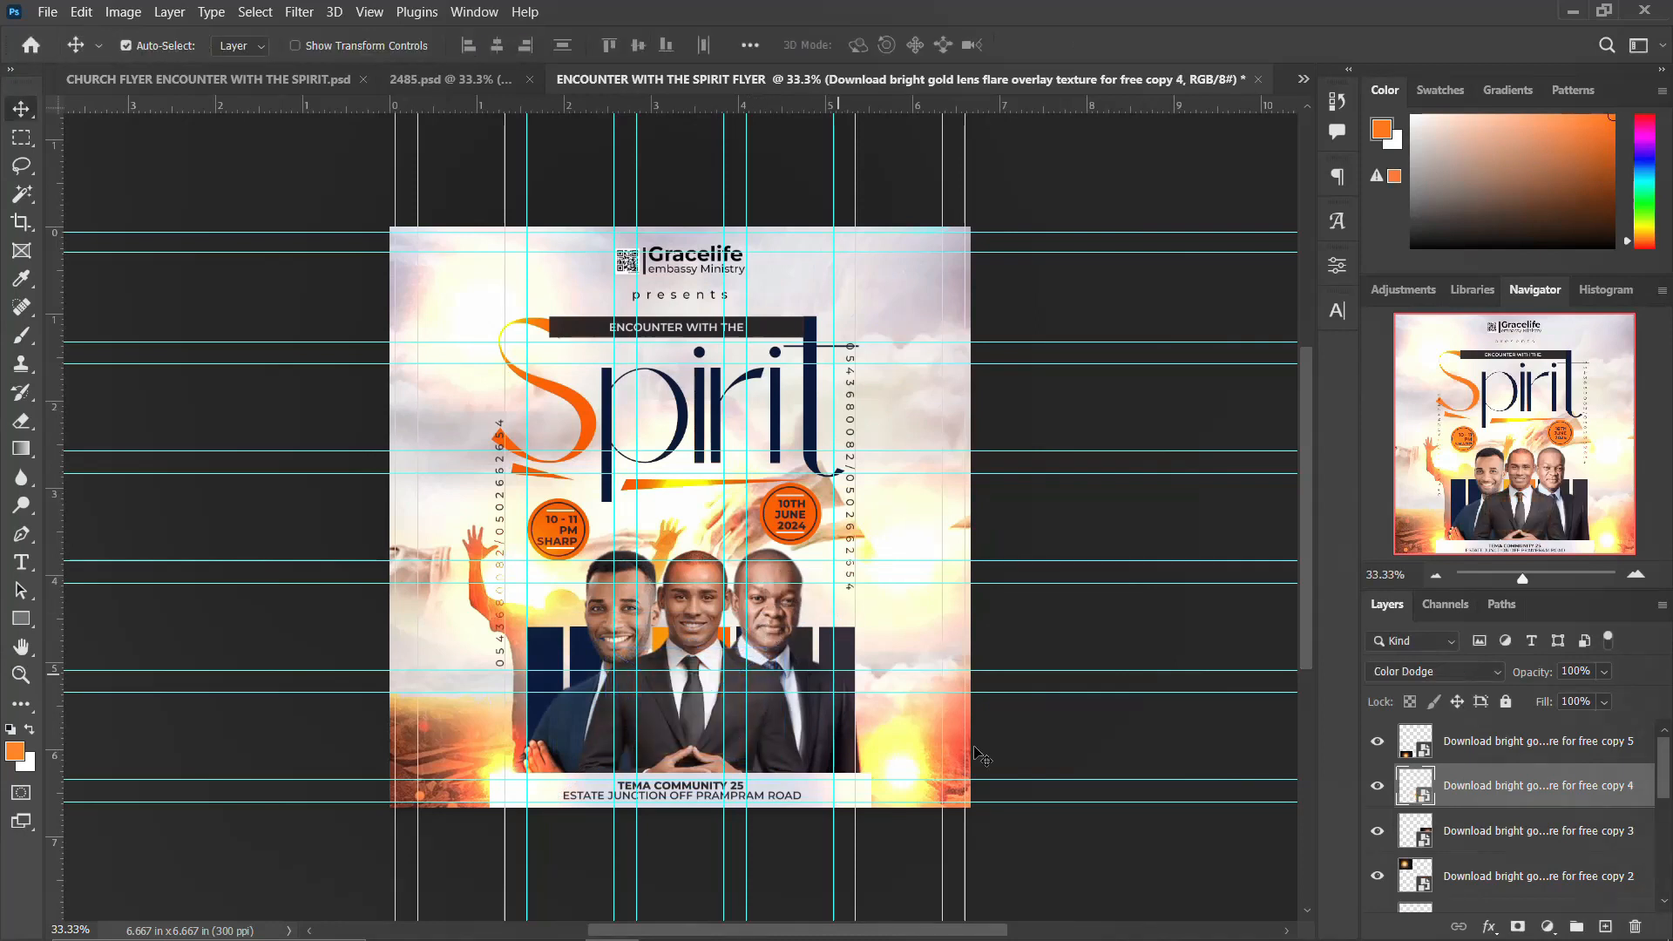
Step: Group all the lens flare layers into a group named GLOW EFFECTS
{"action": "scroll", "coordinate": [1470, 855], "scroll_direction": "down", "scroll_amount": 2}
{"action": "left_click", "coordinate": [1463, 876]}
{"action": "scroll", "coordinate": [1462, 849], "scroll_direction": "up", "scroll_amount": 2}
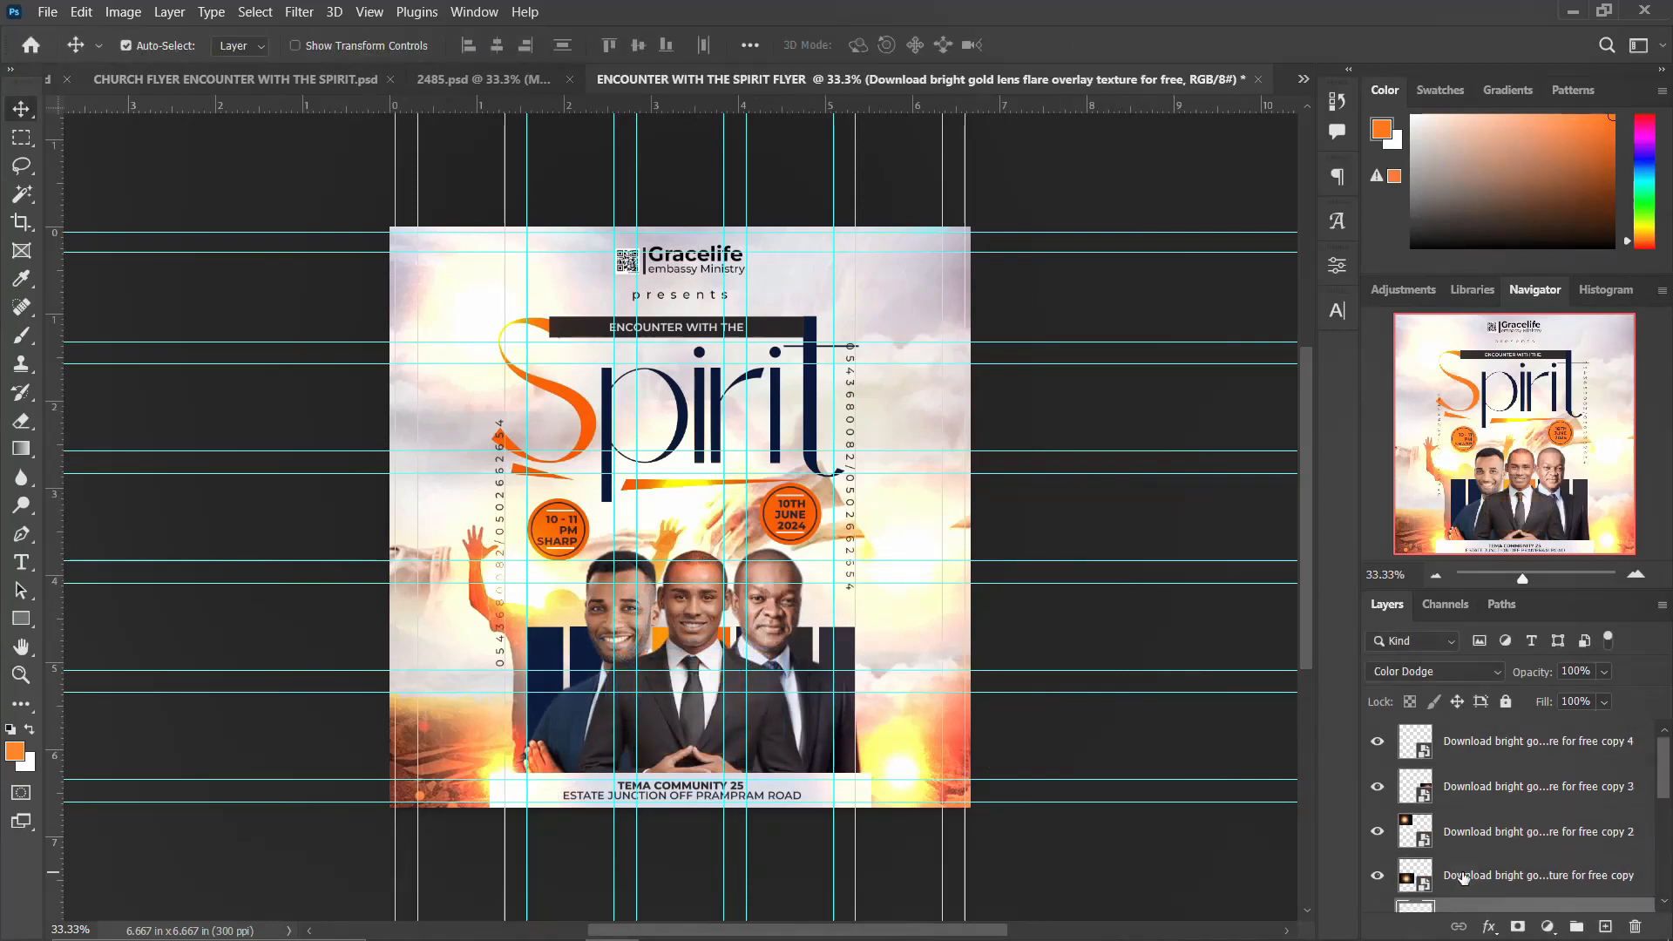
{"action": "left_click", "coordinate": [1475, 748], "text": "shift"}
{"action": "key", "text": "ctrl+g"}
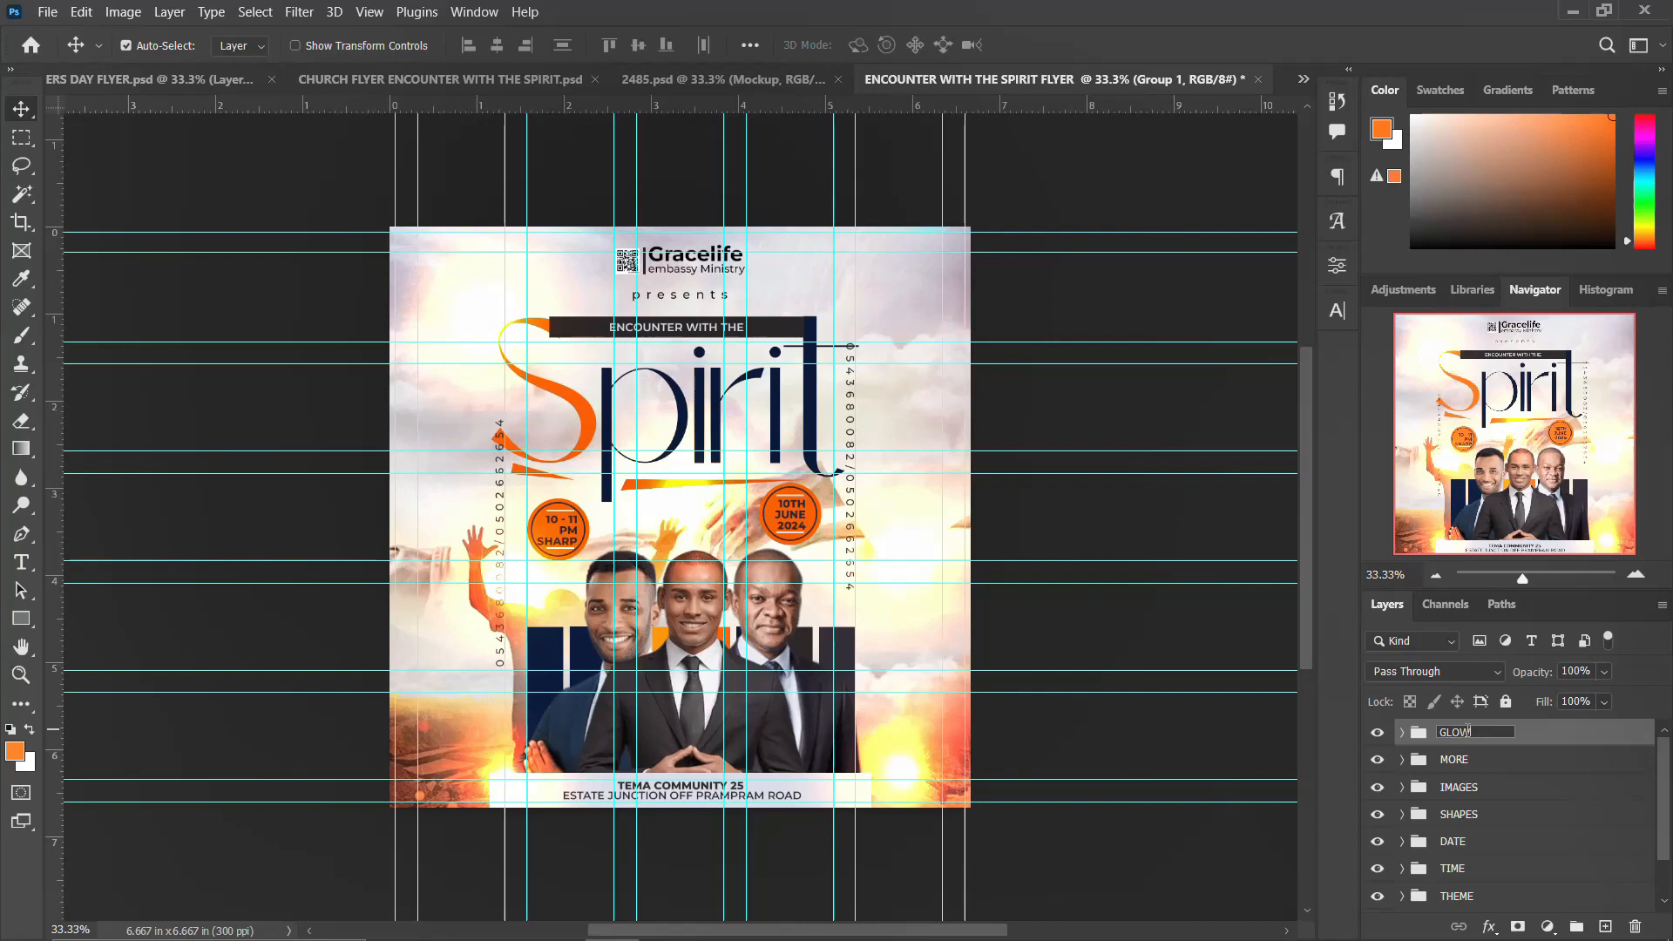
{"action": "key", "text": "Return"}
{"action": "key", "text": "ctrl"}
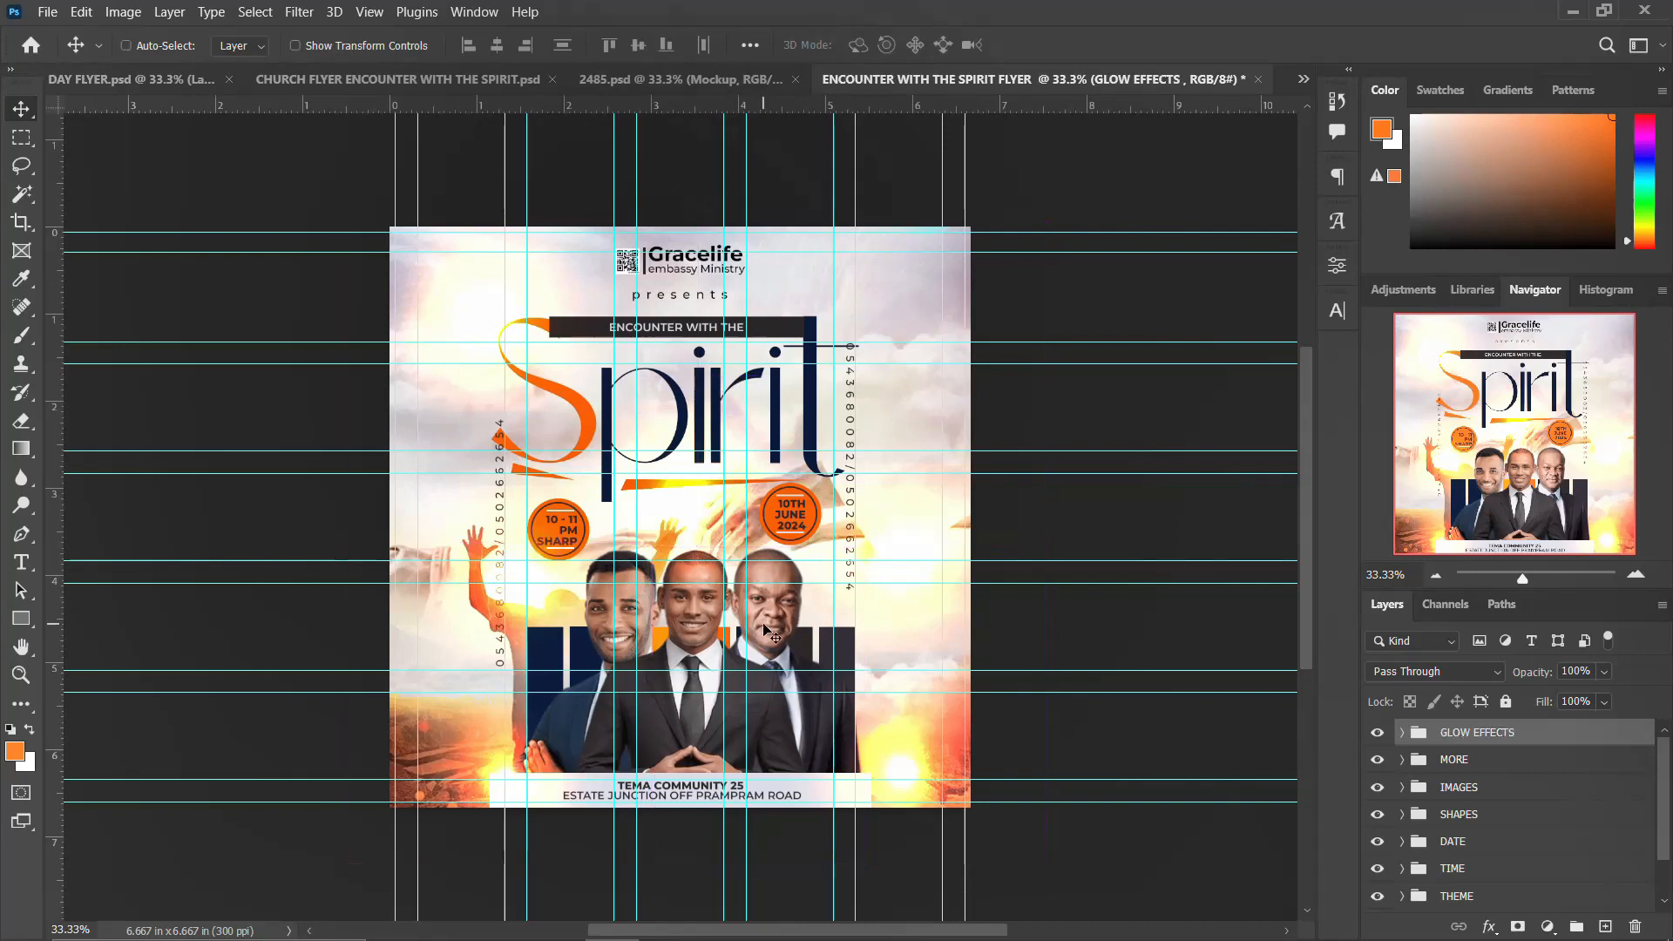
Step: Stamp all visible layers into a new merged layer and convert it to a smart object
{"action": "key", "text": "ctrl+shift+alt+e"}
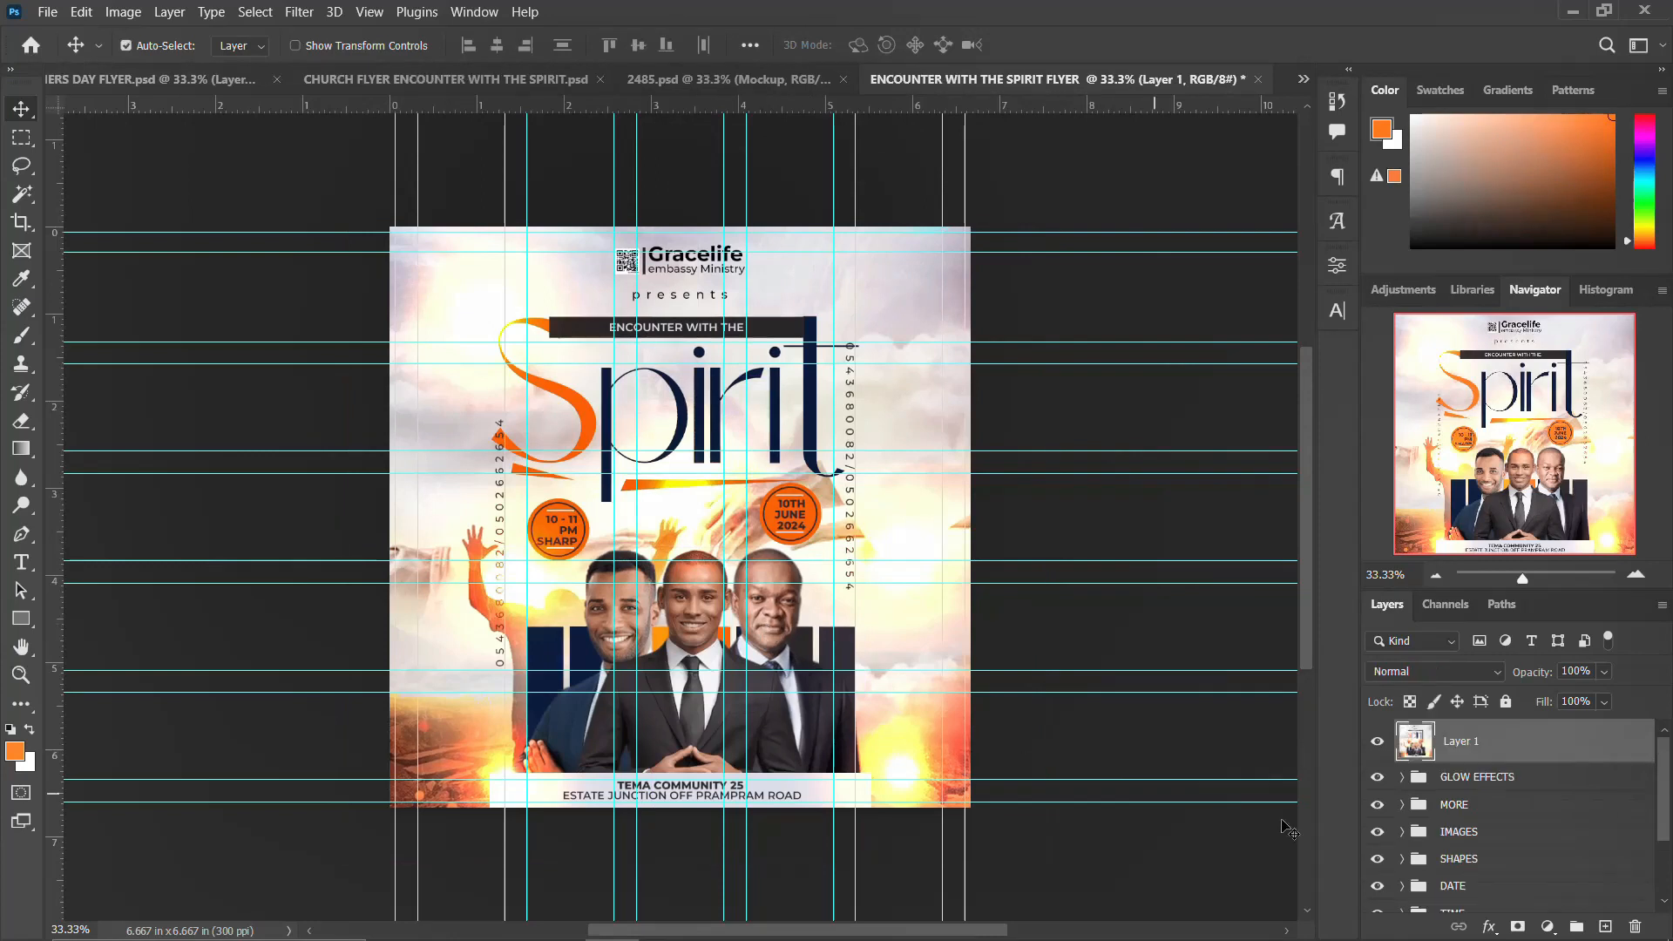
{"action": "right_click", "coordinate": [1541, 751]}
{"action": "left_click", "coordinate": [1350, 441]}
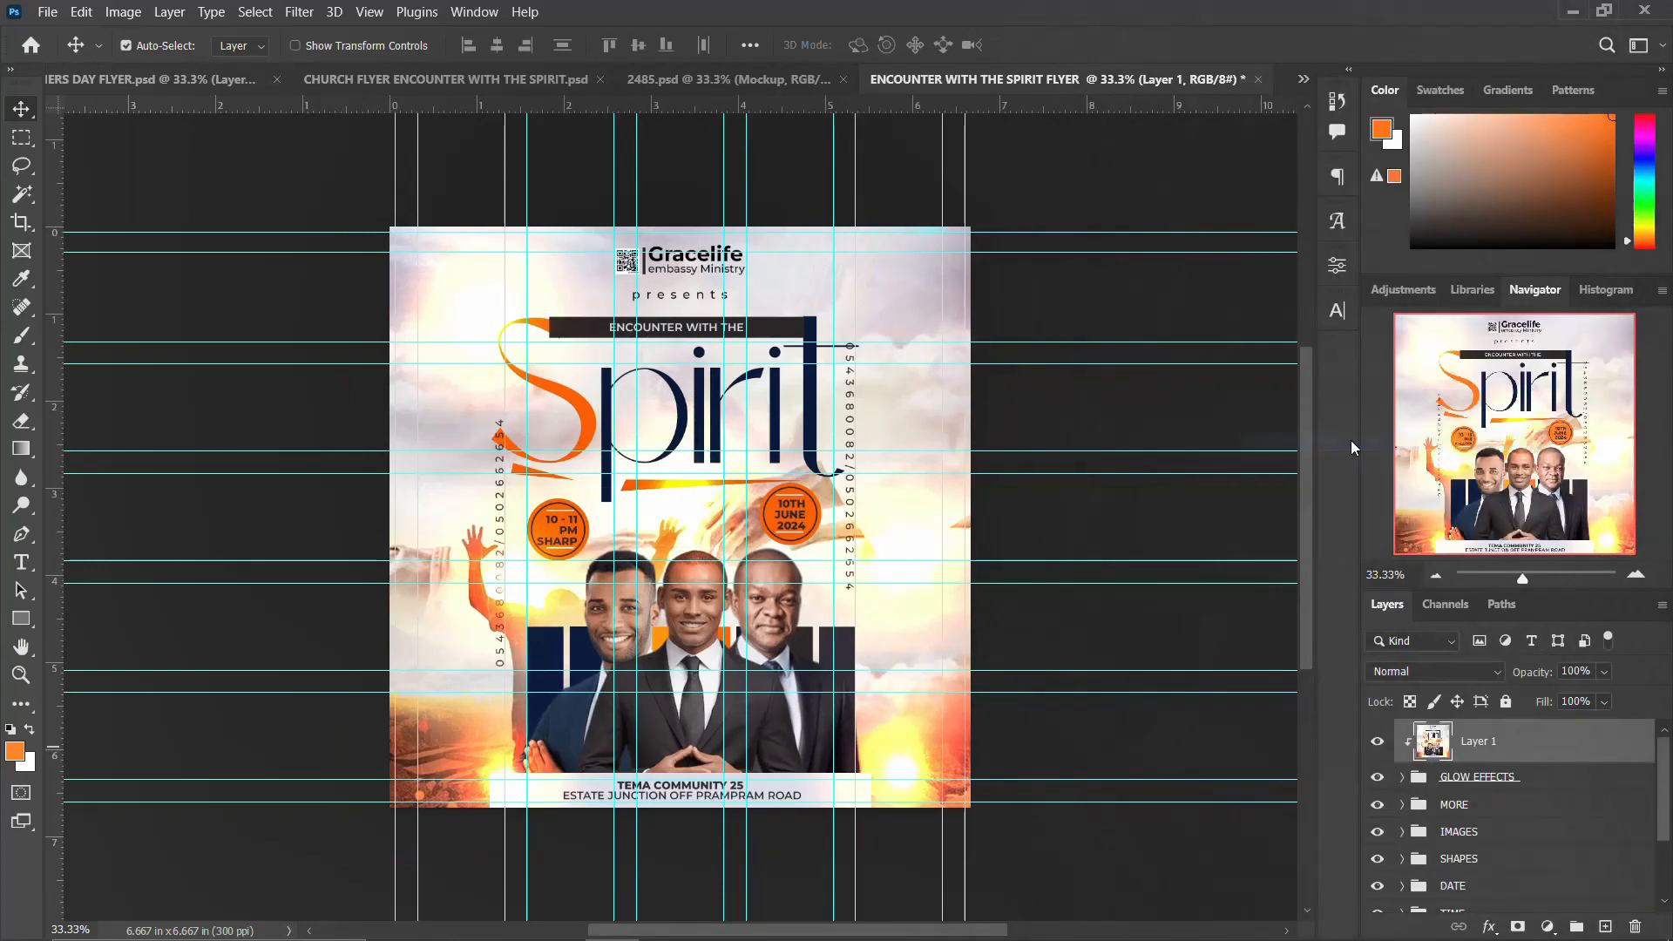
Step: Convert the merged layer to a smart object and open the Camera Raw Filter on it
{"action": "right_click", "coordinate": [1558, 747]}
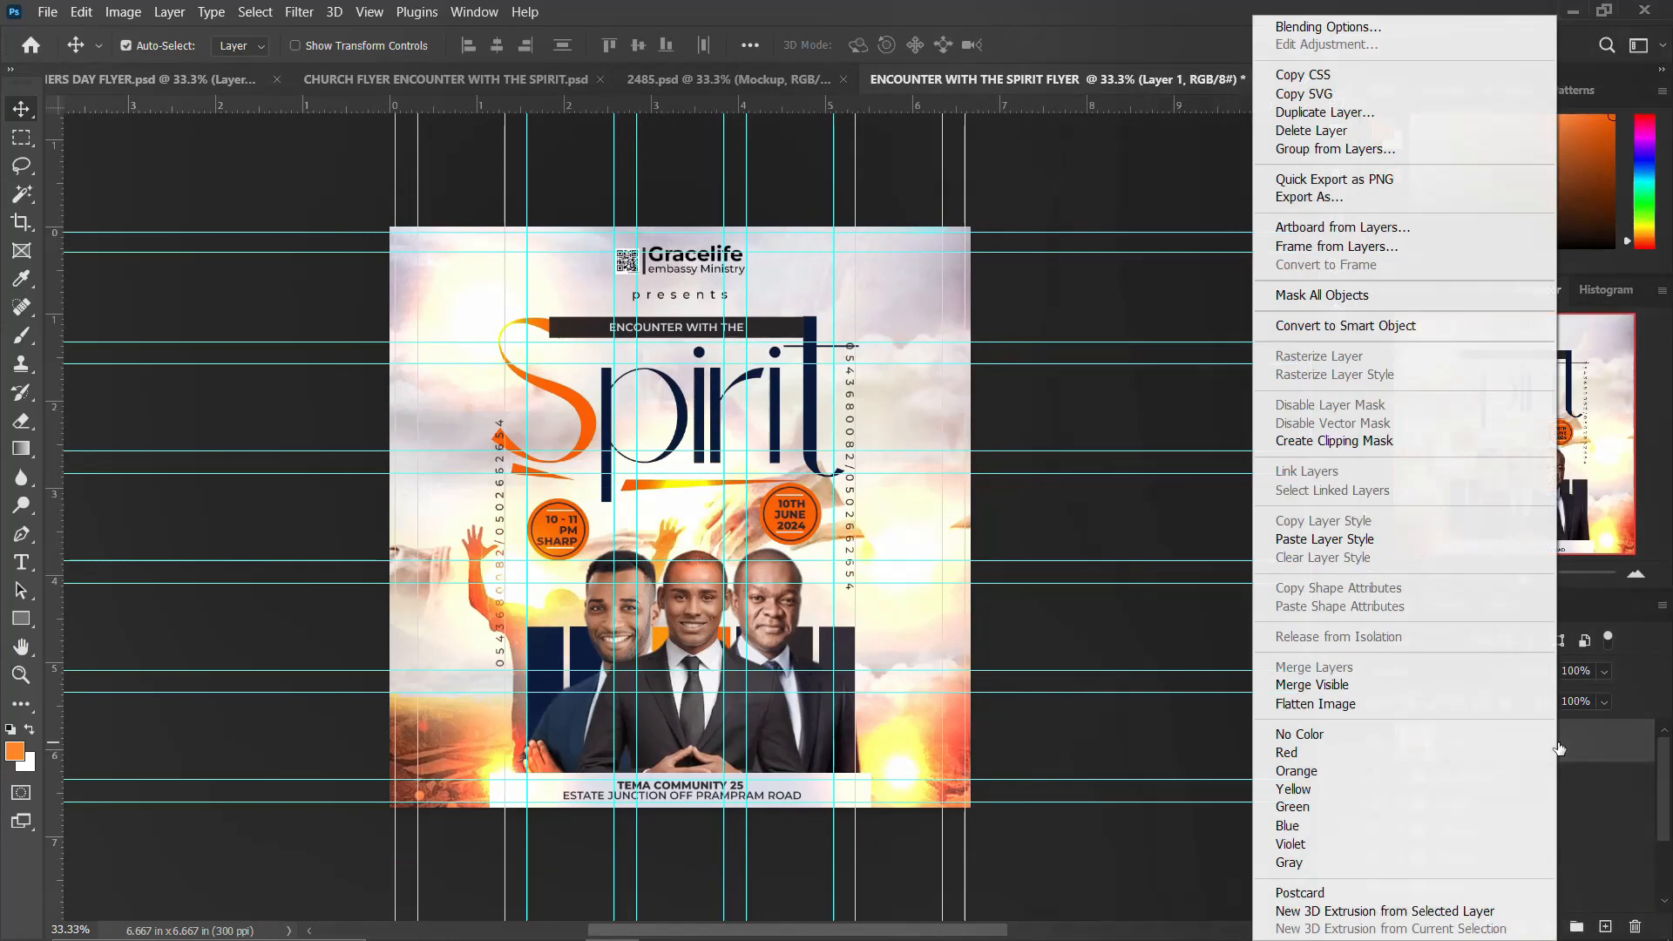
{"action": "left_click", "coordinate": [1415, 327]}
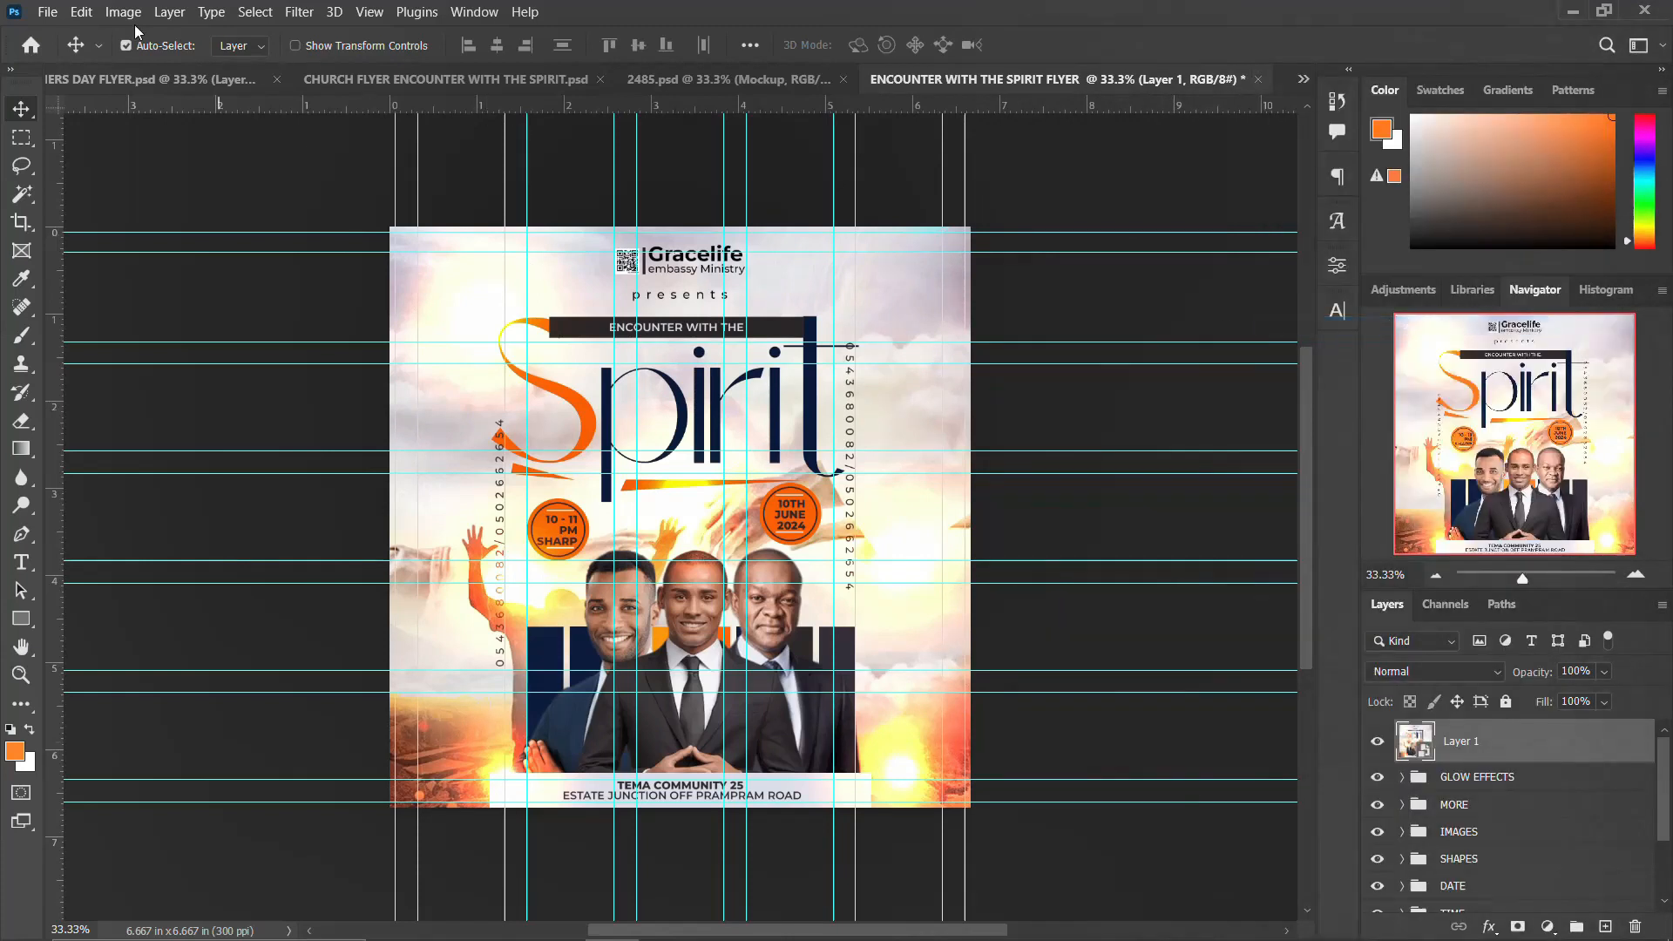
{"action": "left_click", "coordinate": [299, 12]}
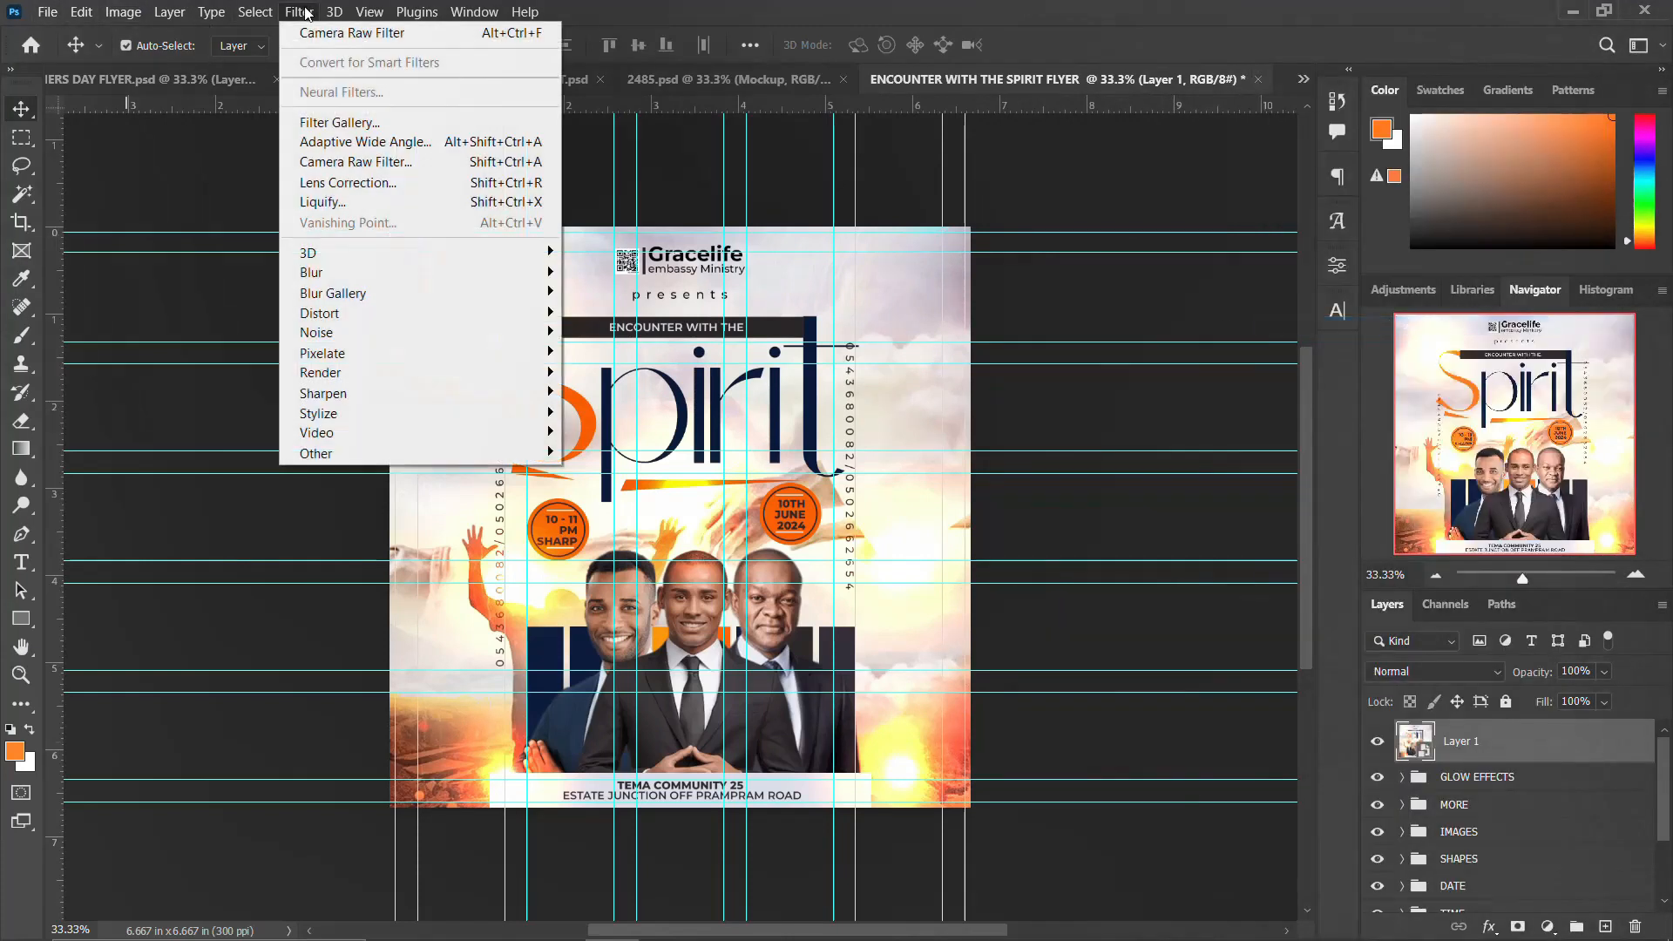
{"action": "left_click", "coordinate": [398, 161]}
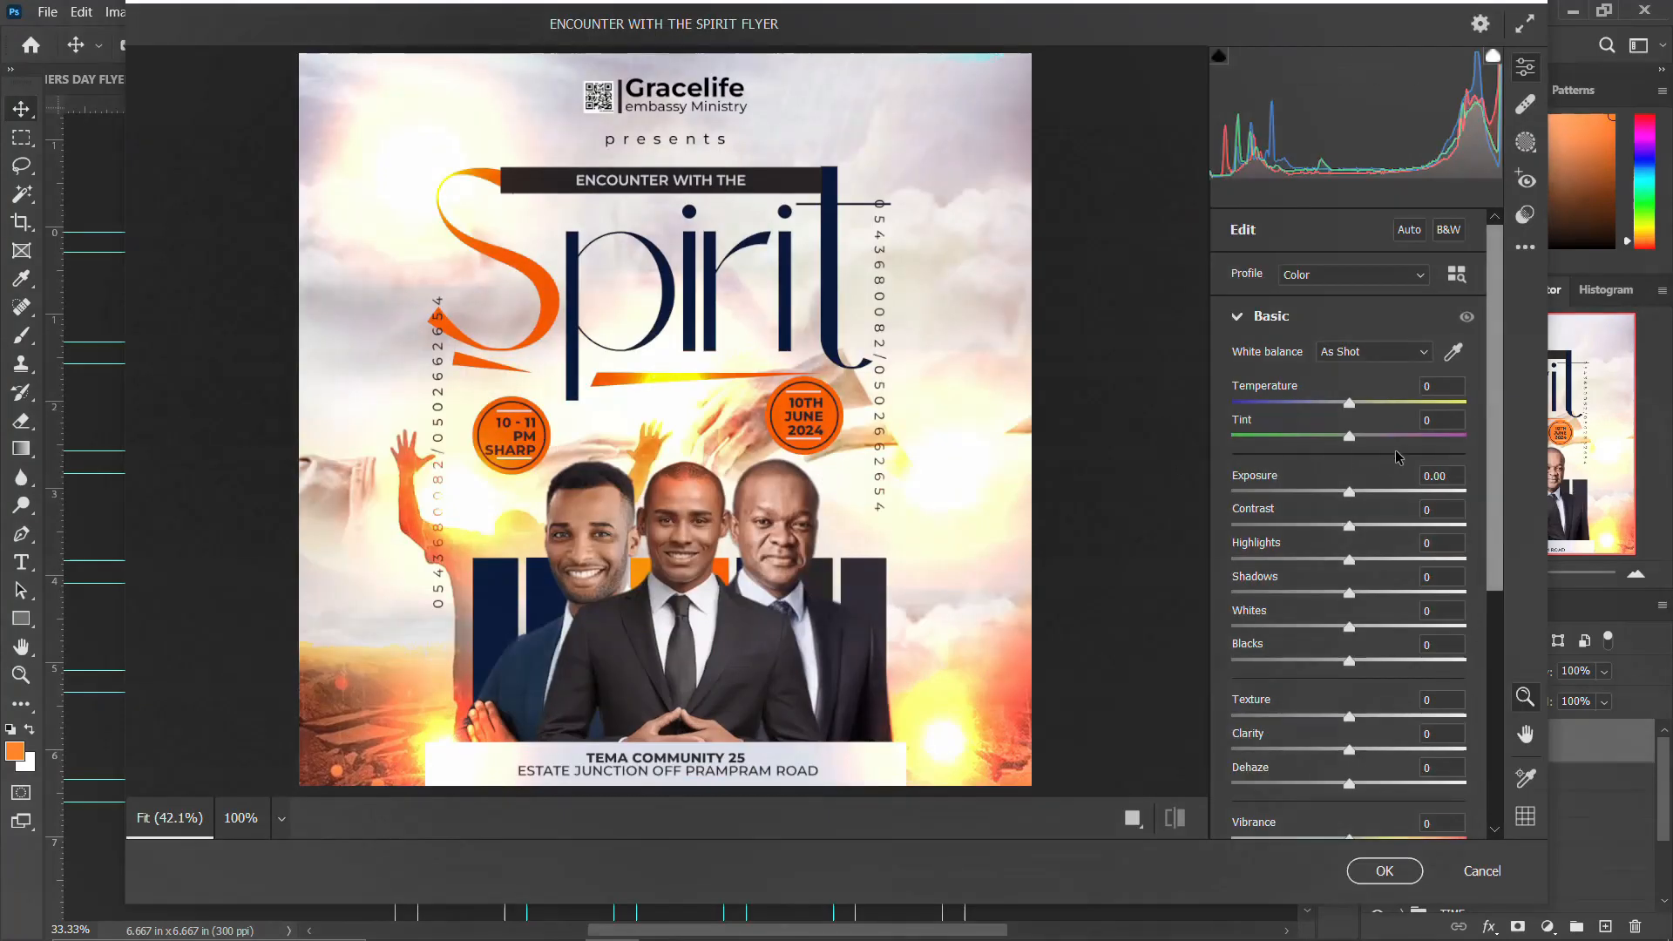
Step: Set the Basic sliders to temperature +13, tint +27, exposure -0.45, contrast -7, highlights -7, blacks +7, texture +35 and clarity +21
{"action": "left_click_drag", "start_coordinate": [1350, 403], "coordinate": [1344, 570]}
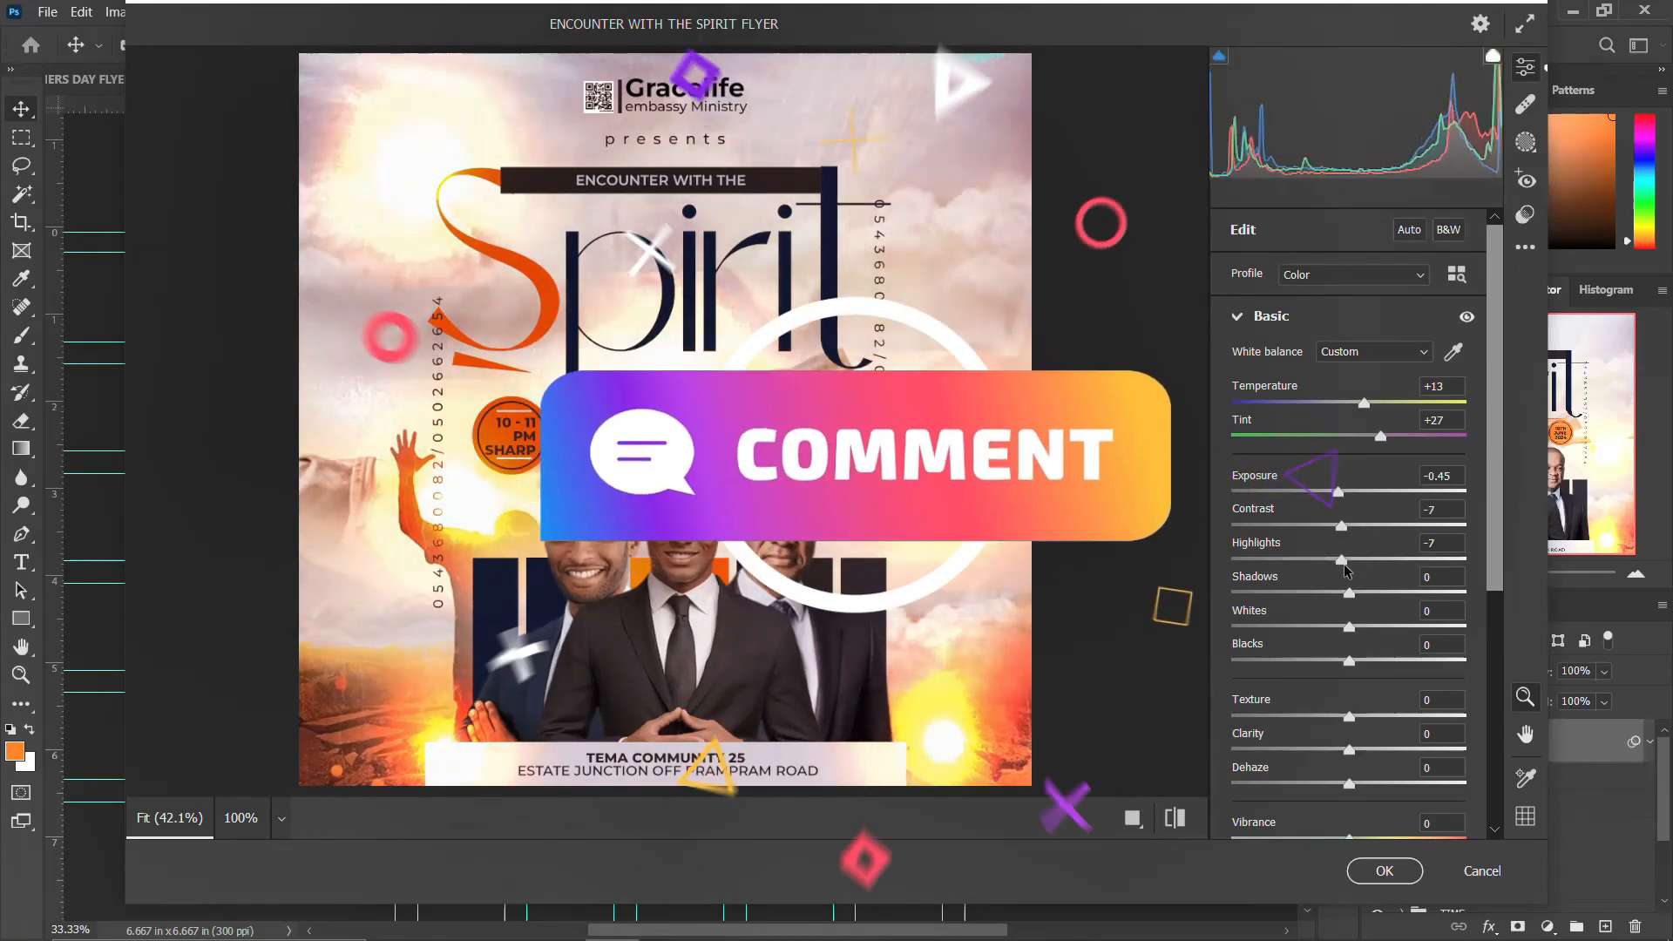
{"action": "left_click_drag", "start_coordinate": [1350, 664], "coordinate": [1357, 629]}
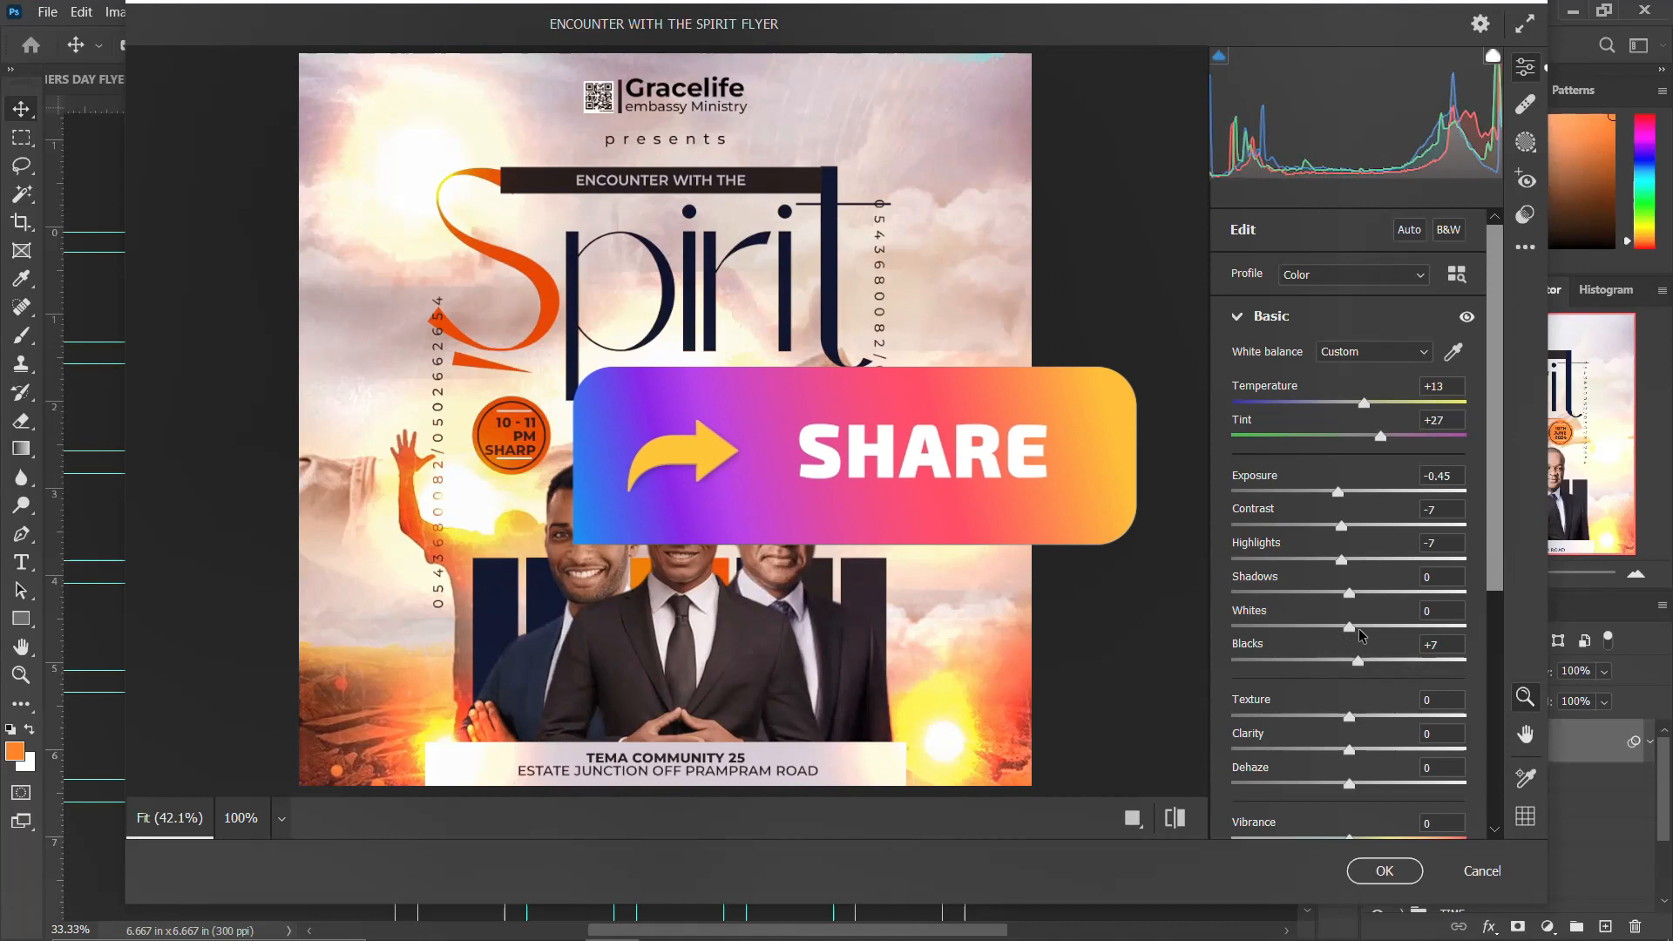
{"action": "left_click_drag", "start_coordinate": [1348, 716], "coordinate": [1371, 749]}
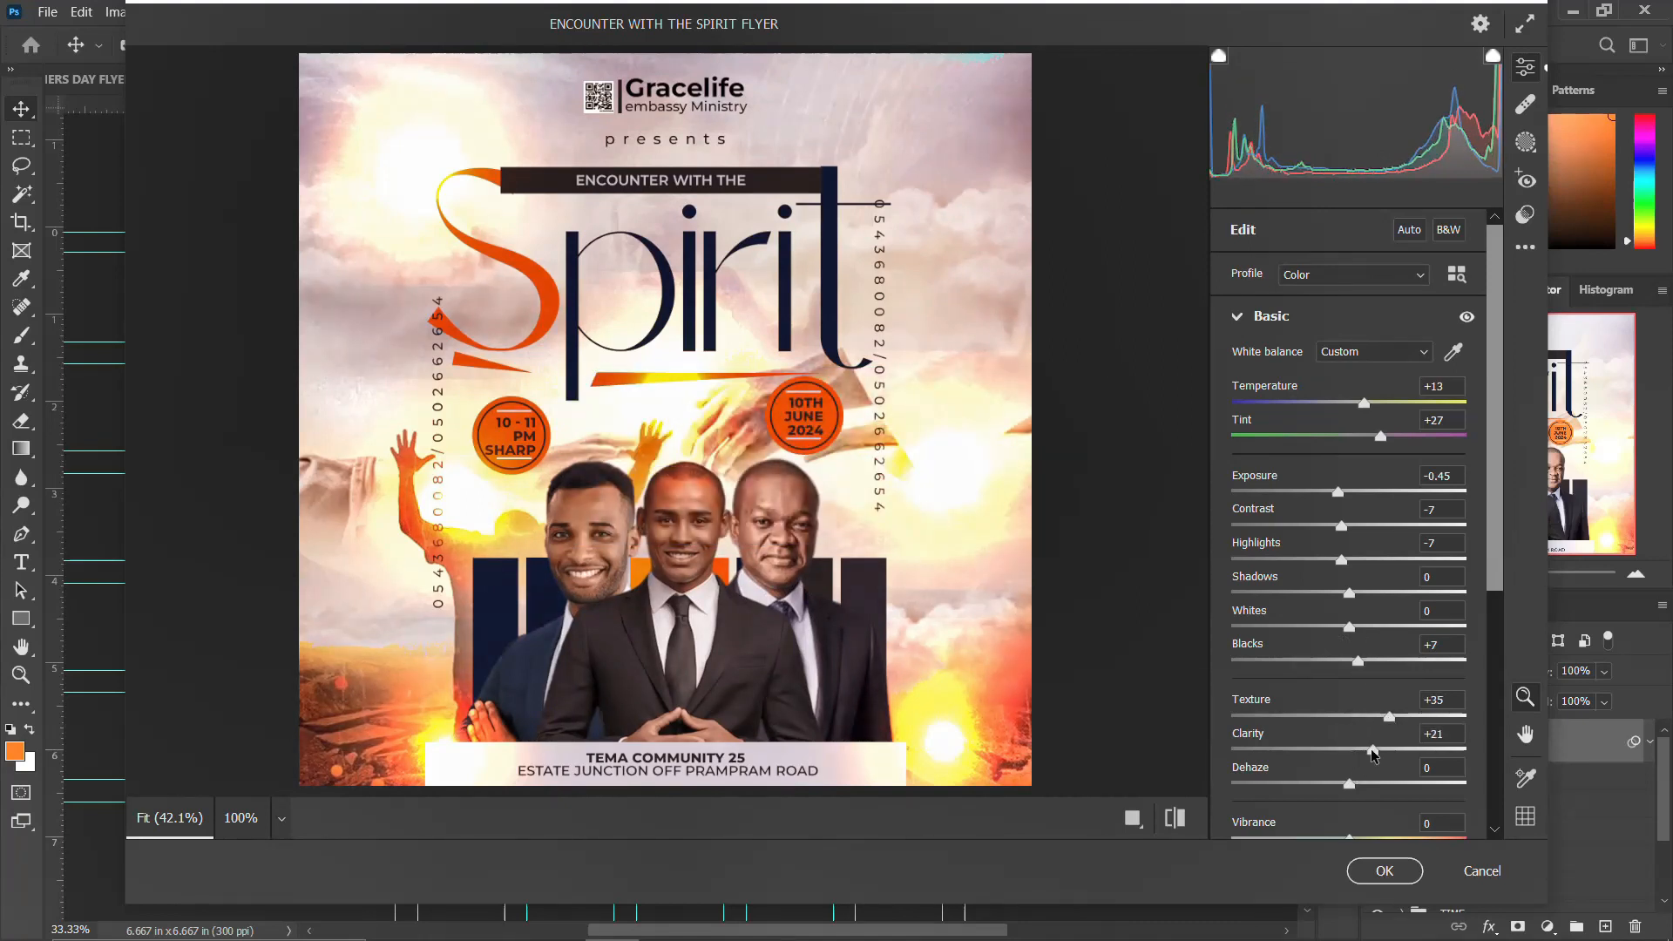
Step: Set vibrance to +16 and saturation to -8, compare before and after, and apply the Camera Raw Filter
{"action": "scroll", "coordinate": [1365, 781], "scroll_direction": "down", "scroll_amount": 3}
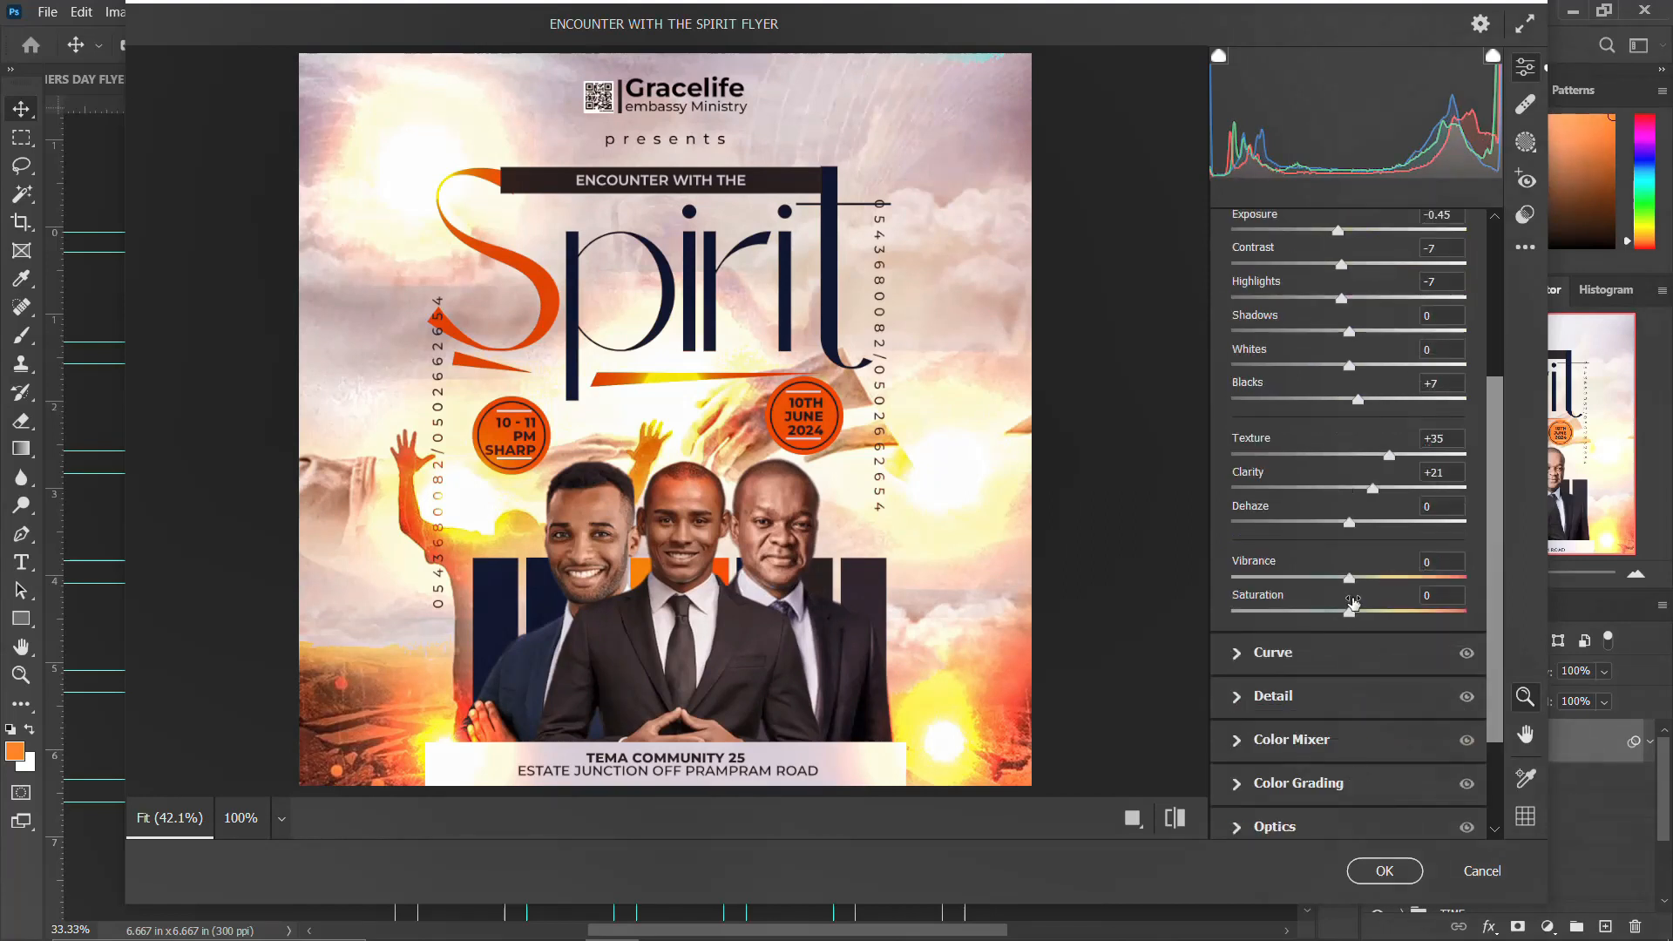
{"action": "left_click_drag", "start_coordinate": [1352, 579], "coordinate": [1342, 608]}
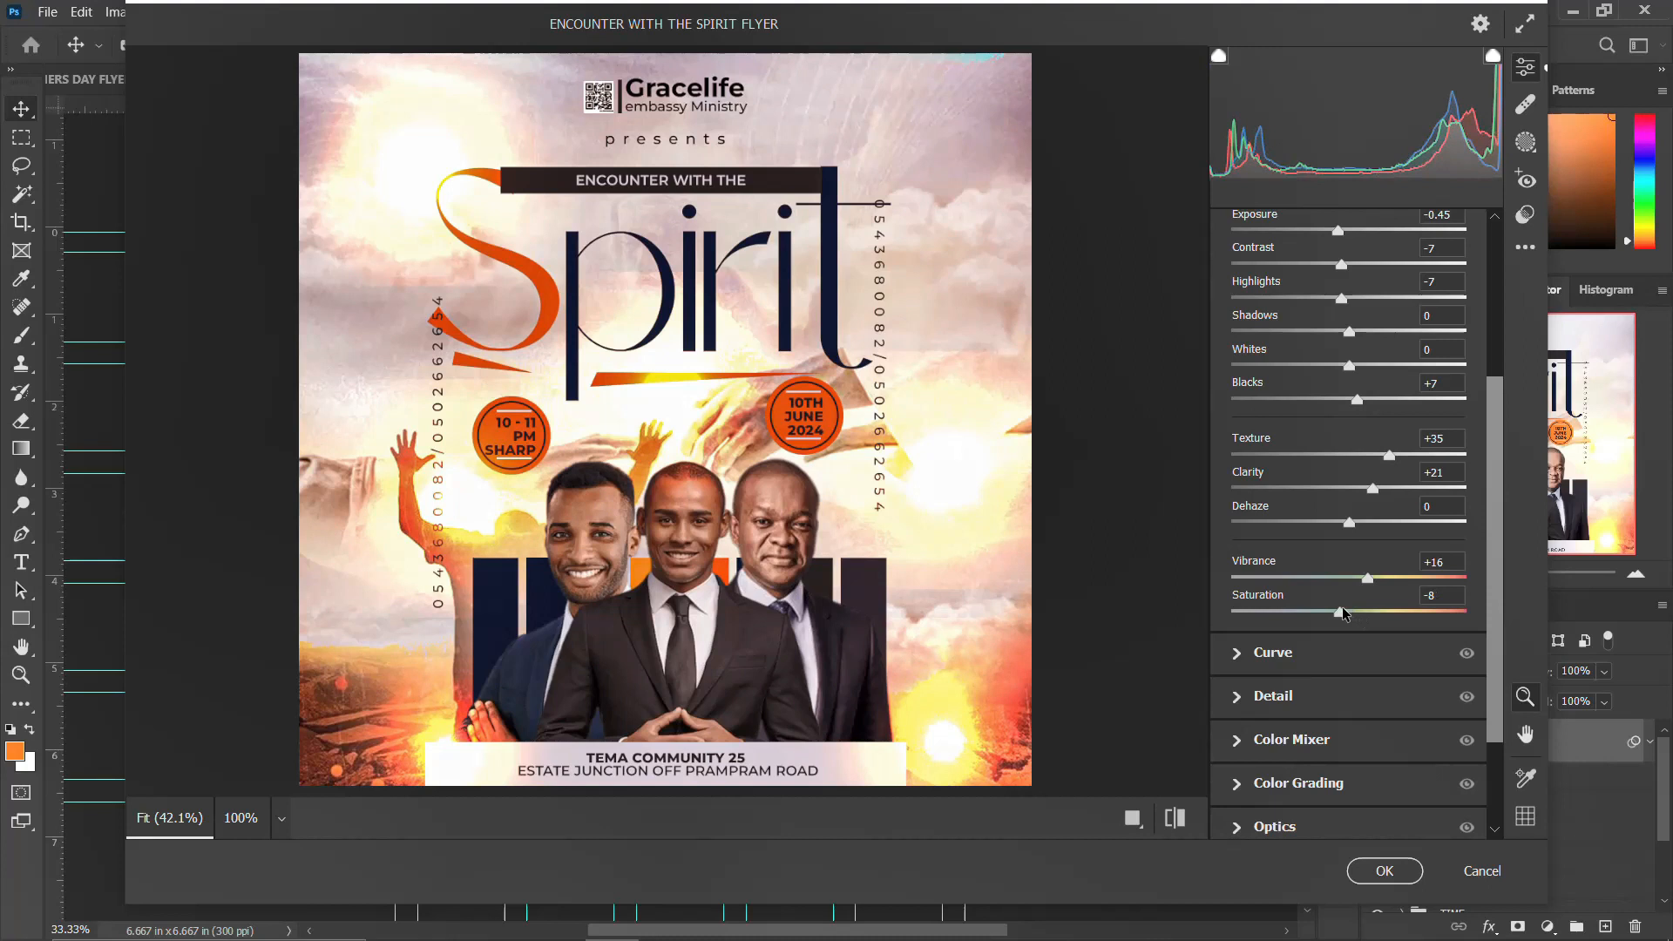
{"action": "left_click", "coordinate": [1174, 817]}
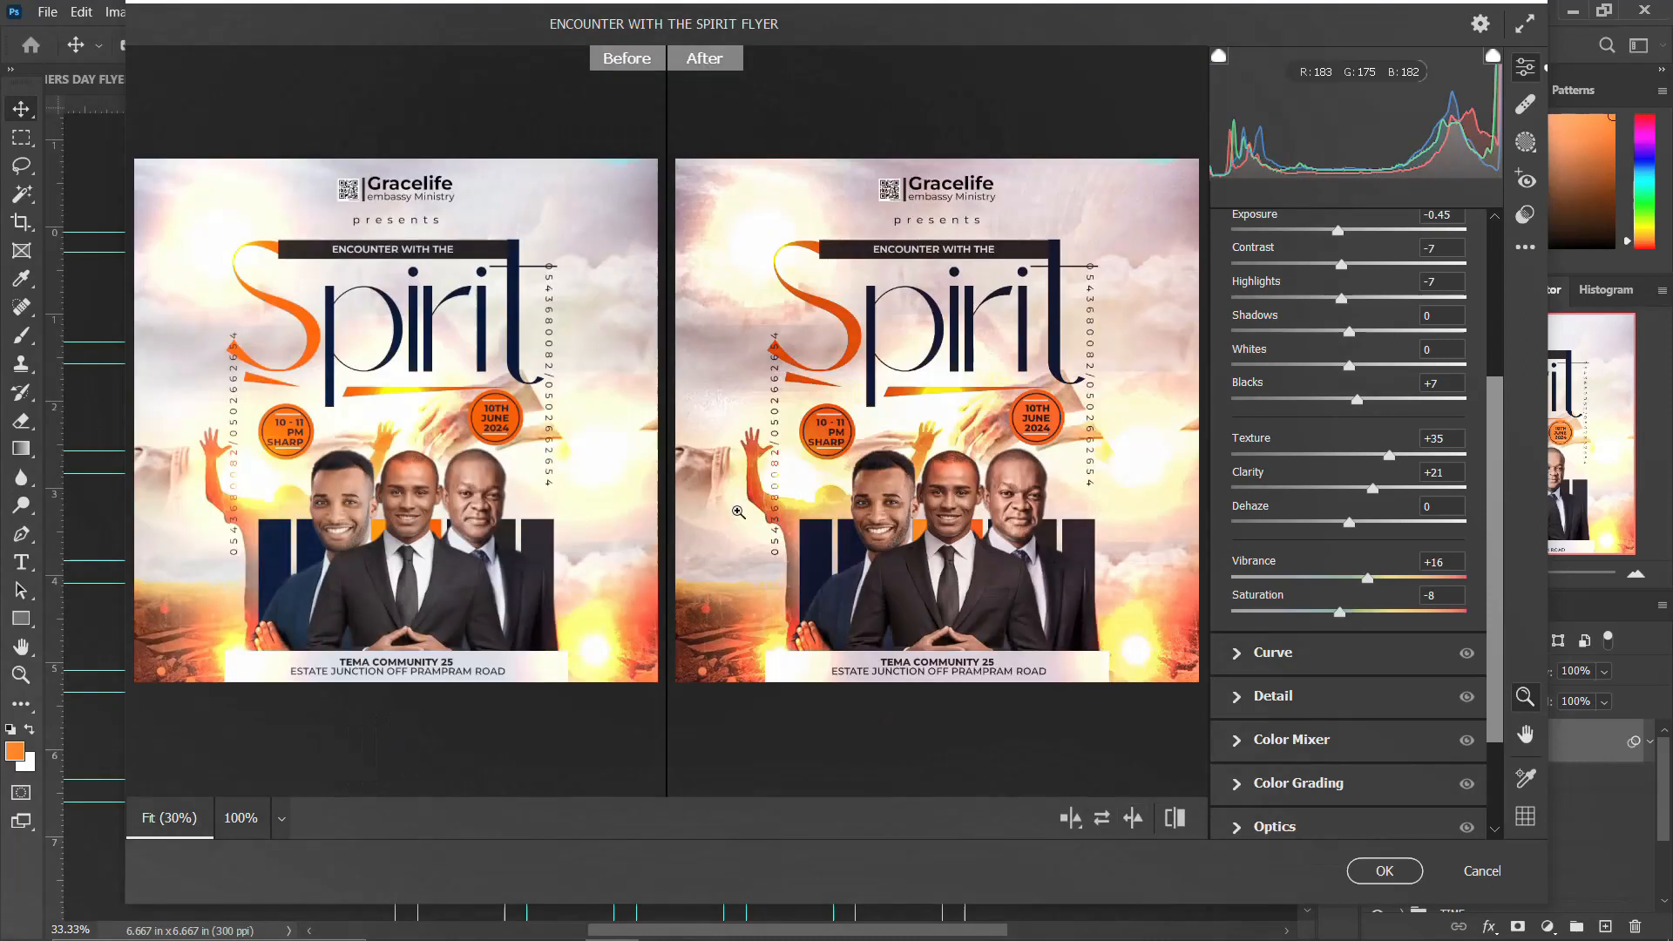
{"action": "left_click", "coordinate": [1384, 871]}
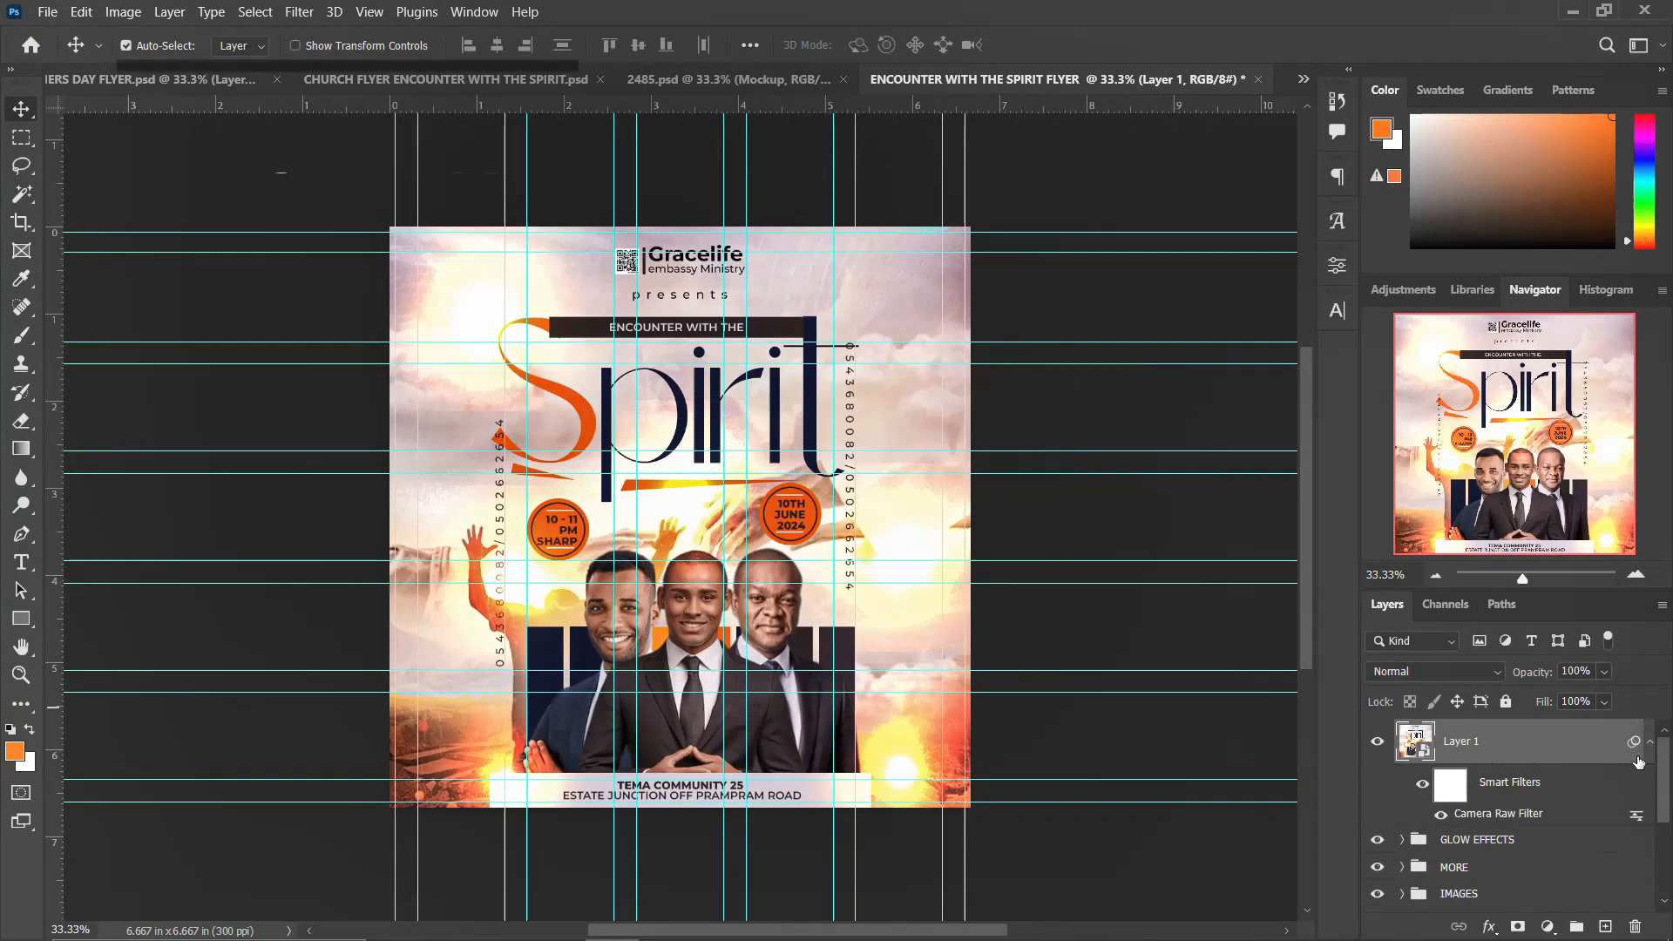
{"action": "left_click", "coordinate": [1649, 741]}
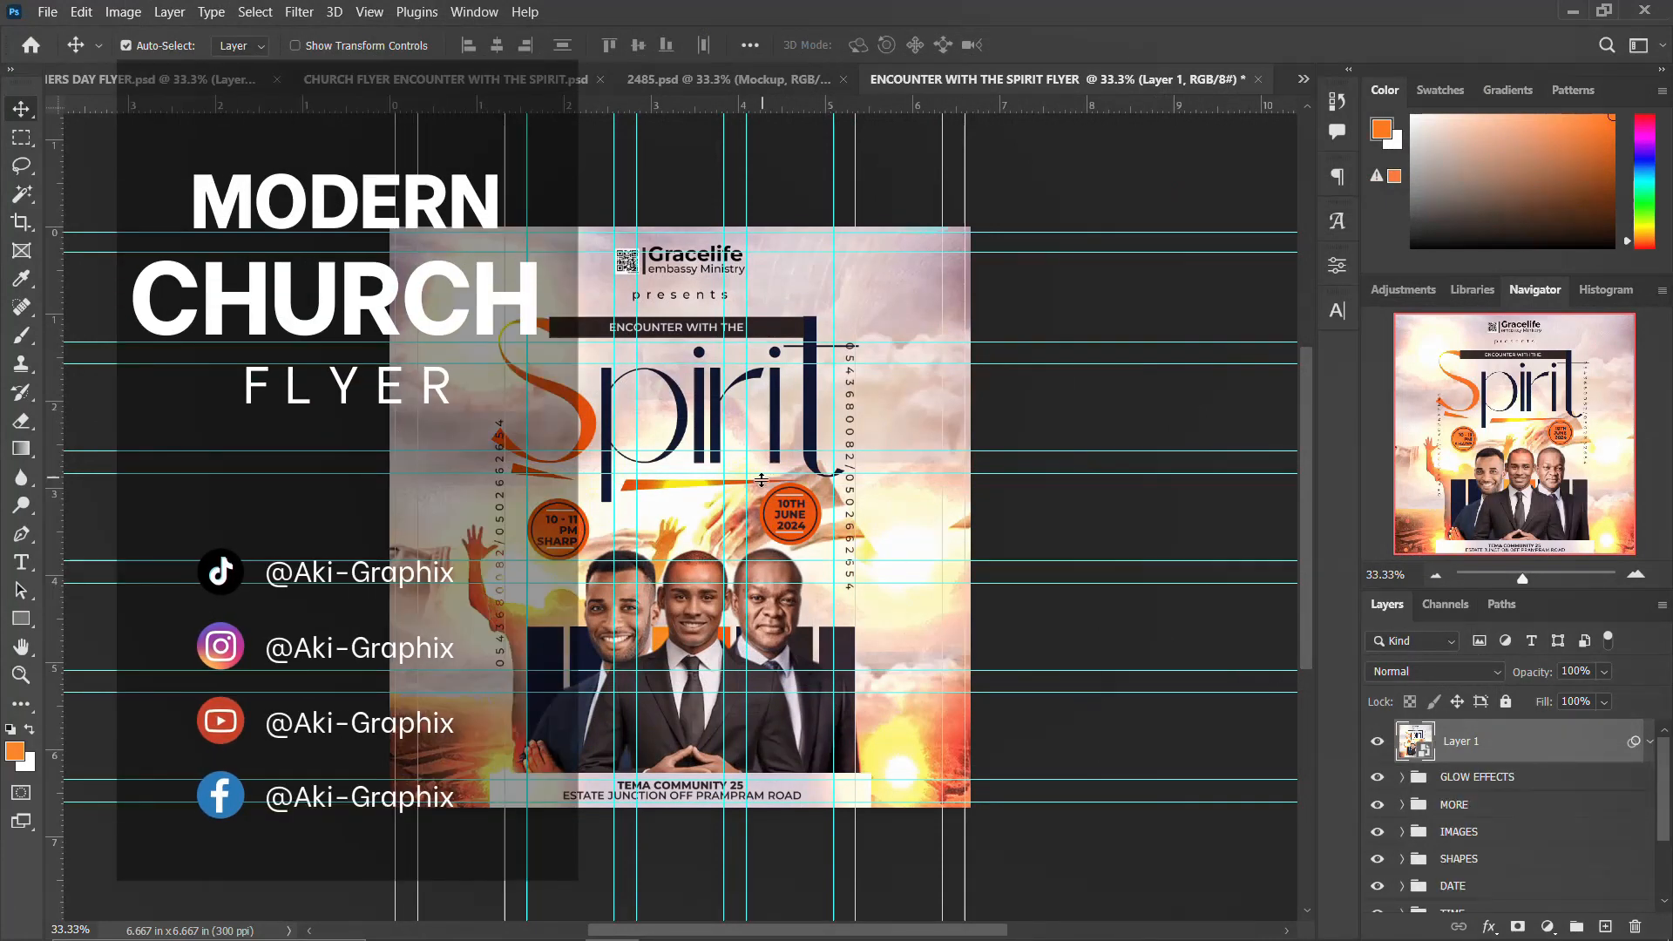